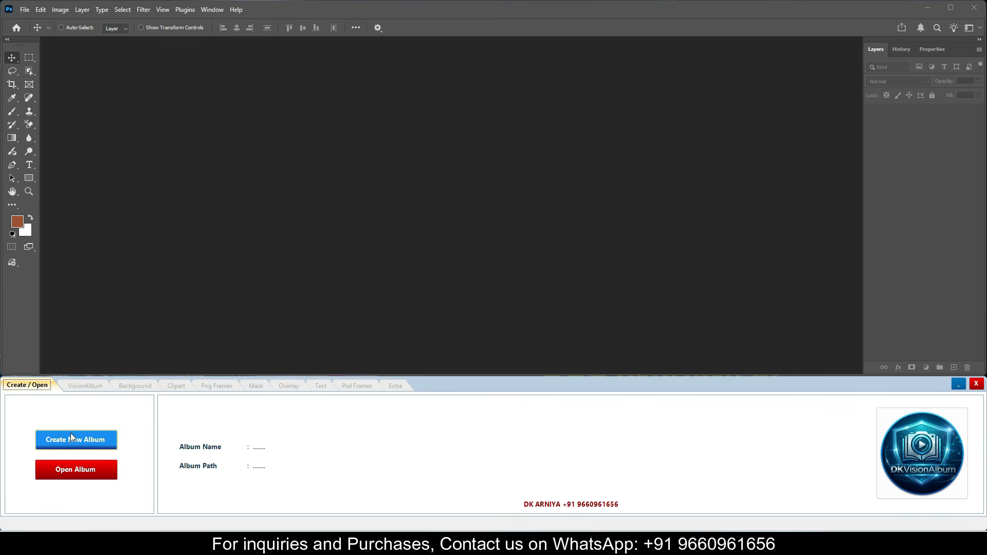
- Create a new album named Demo with the Desktop as its album path
click(95, 440)
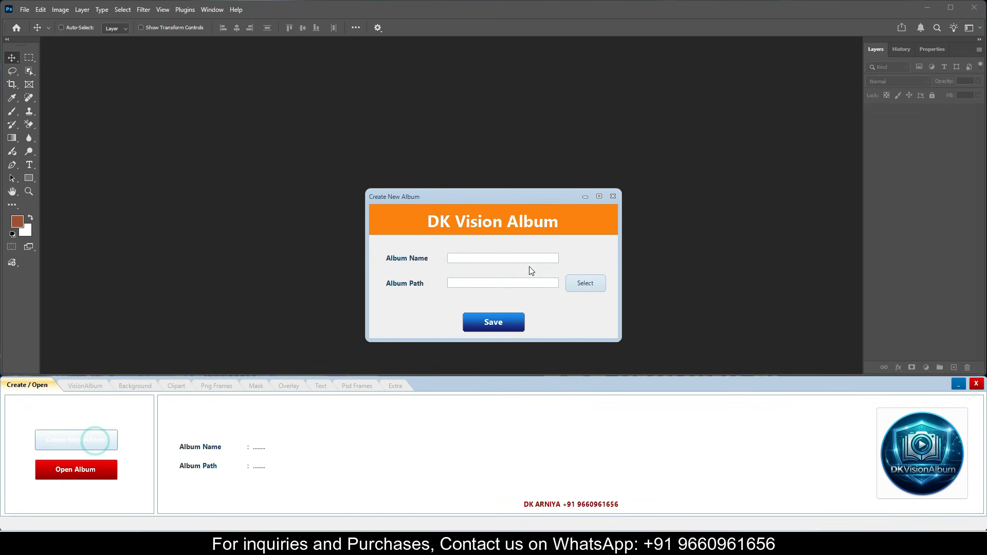
click(500, 257)
click(500, 256)
text(Deo)
text(mo)
click(496, 284)
click(586, 285)
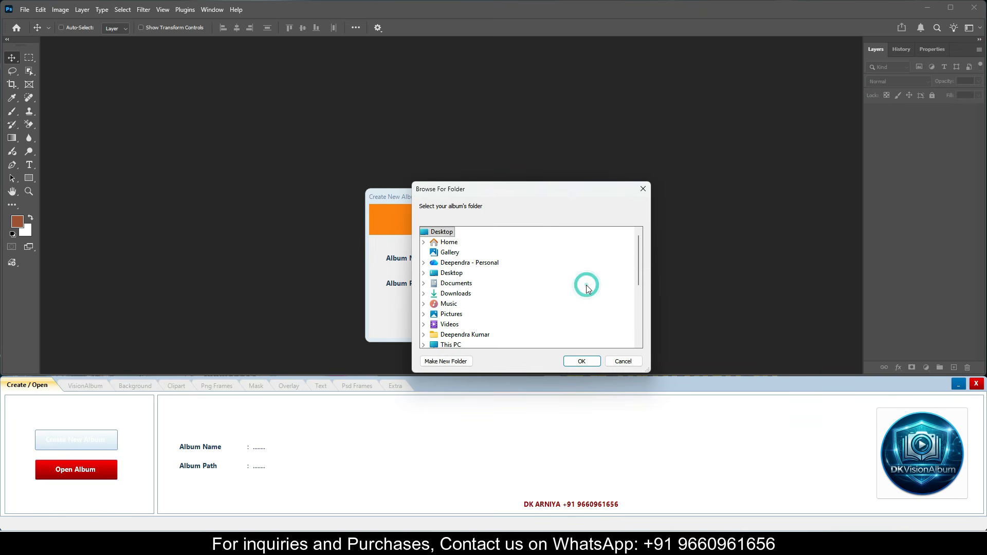
double_click(456, 273)
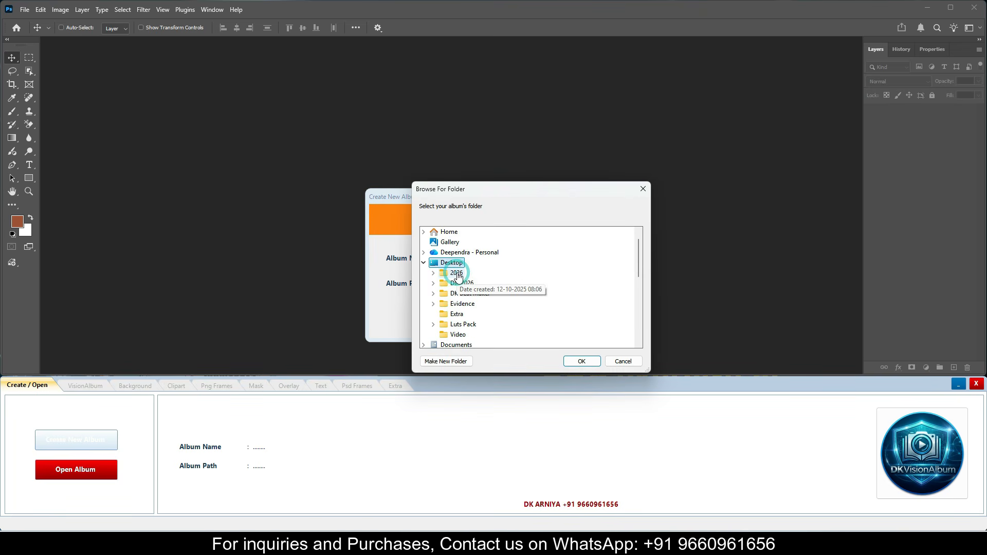
click(582, 362)
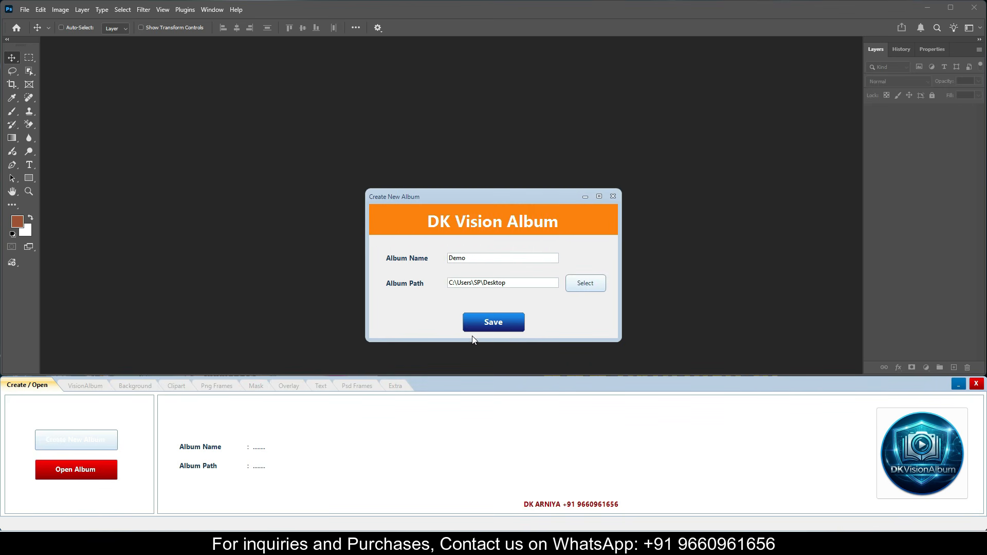
click(494, 324)
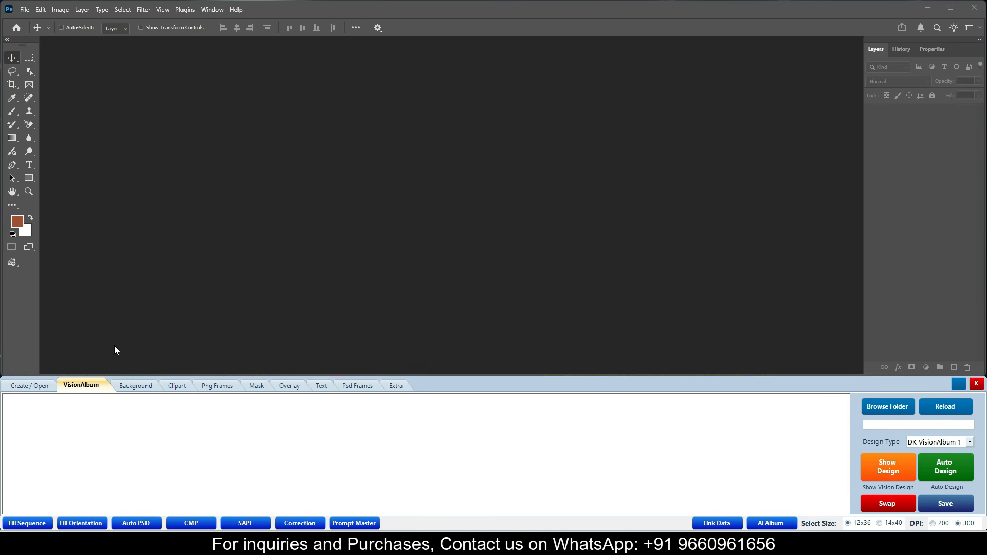
- Check the current album's name and path, and view the list of saved albums without opening one
click(30, 386)
click(95, 386)
click(94, 386)
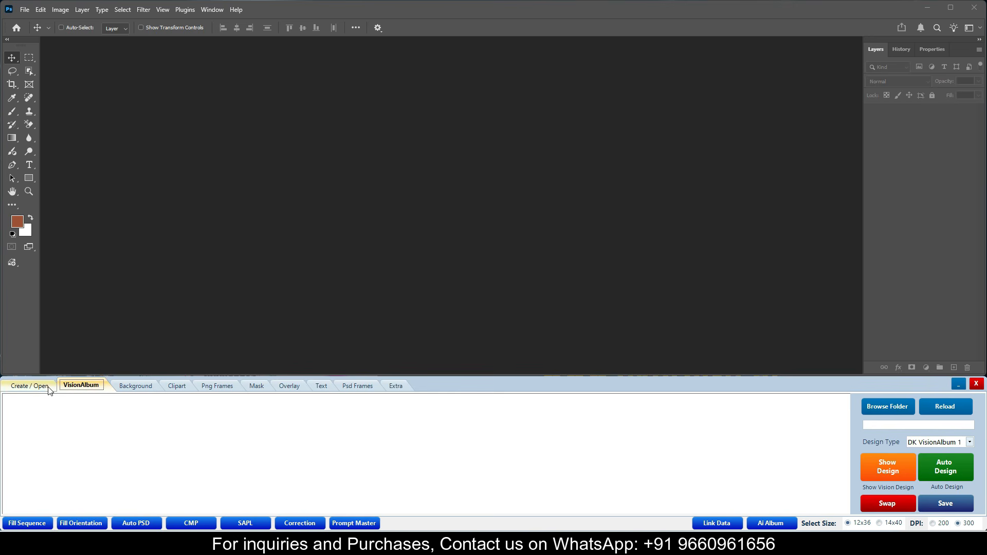
click(30, 386)
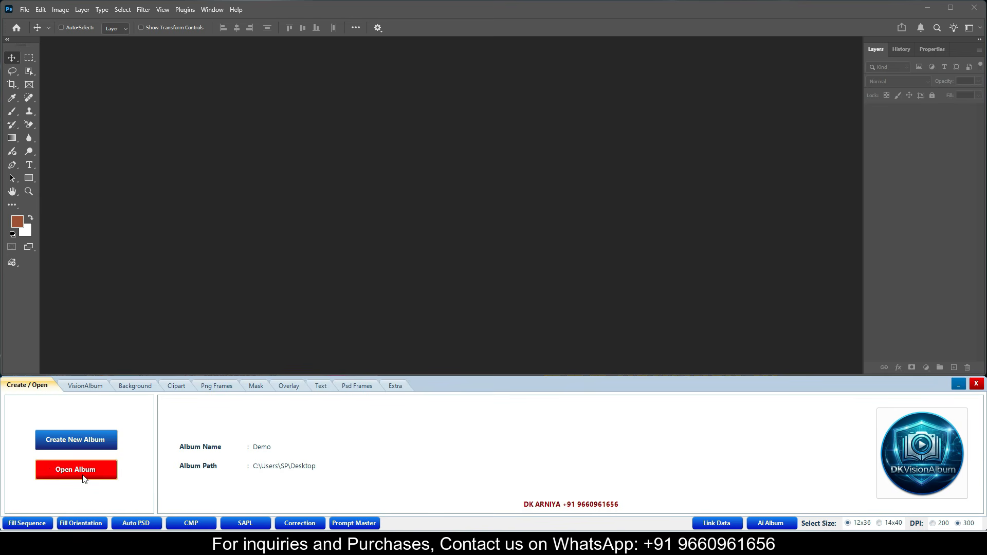
click(86, 476)
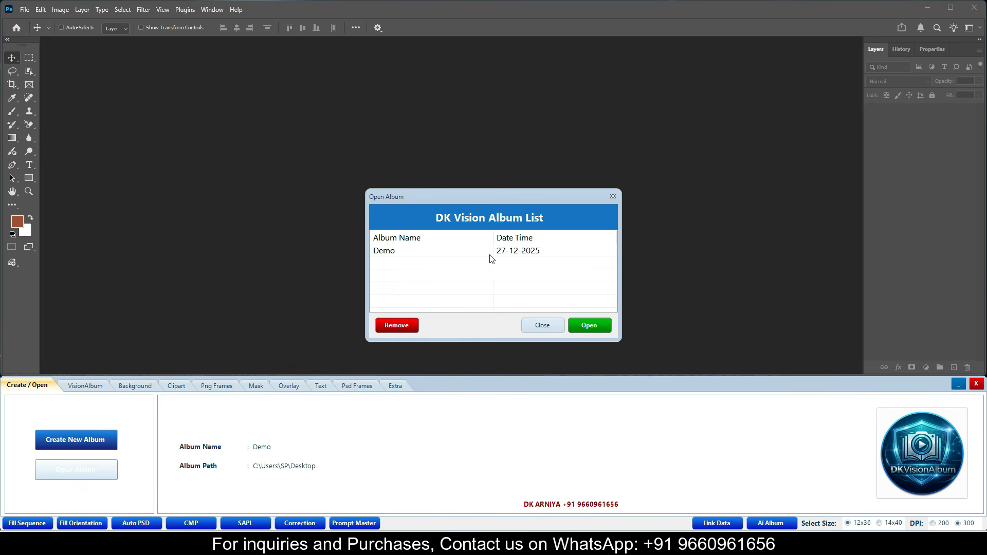
click(410, 255)
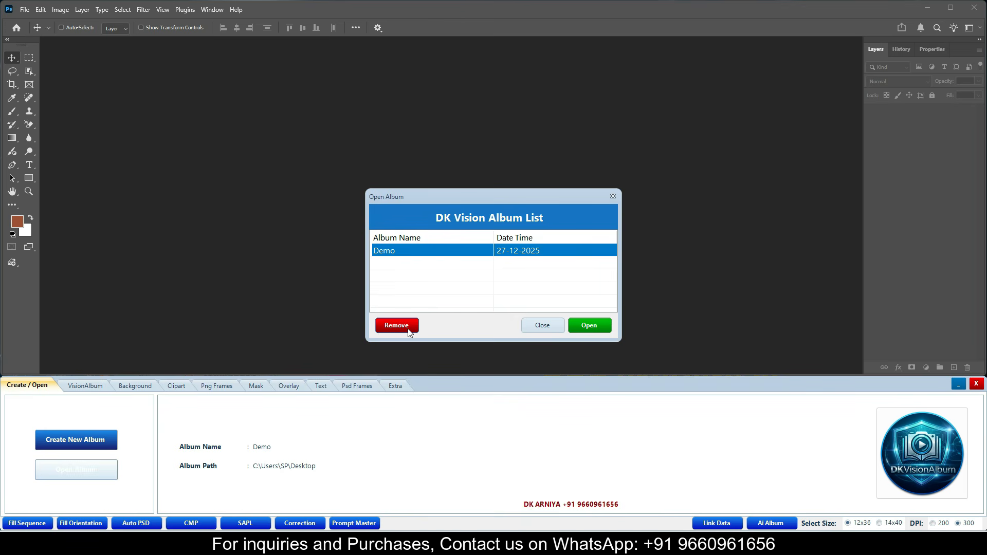
click(543, 326)
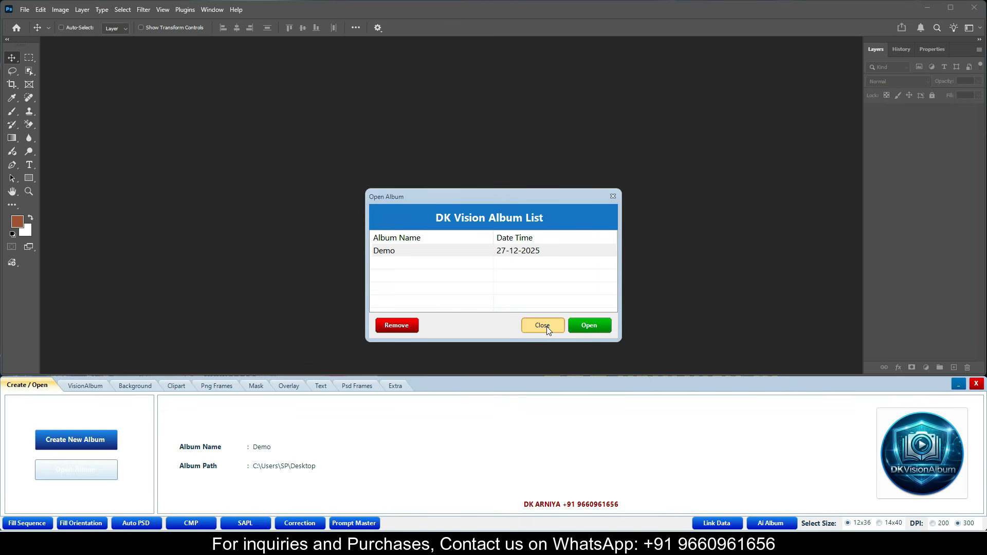
- Add the Desktop folder DIP 2026\Image\3 as an image source and load its photos into the album
click(92, 386)
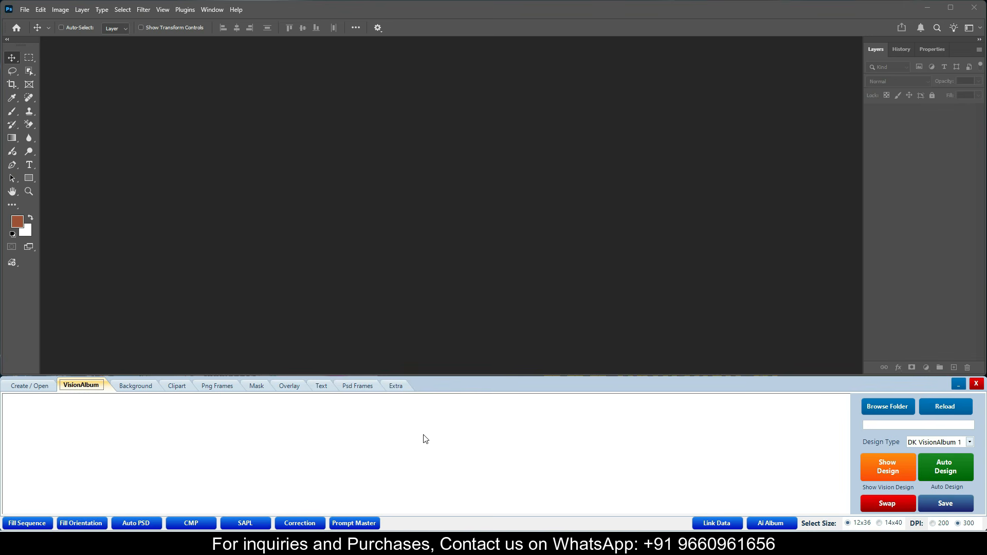
click(878, 408)
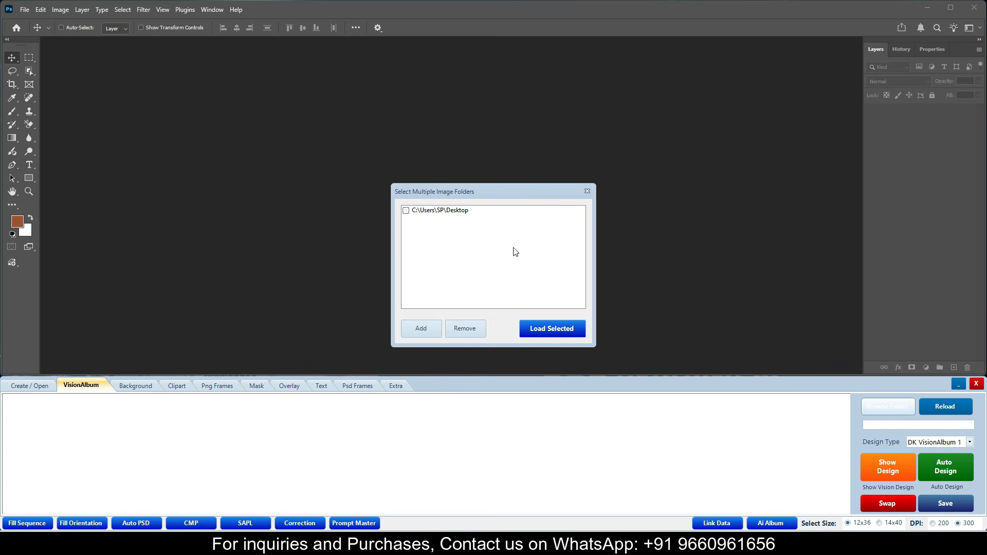
click(422, 332)
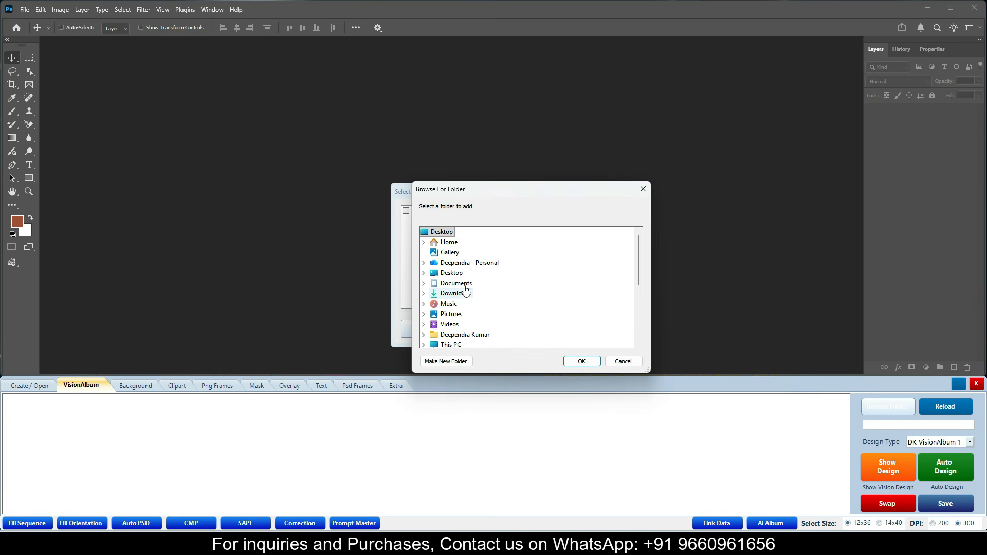
double_click(453, 273)
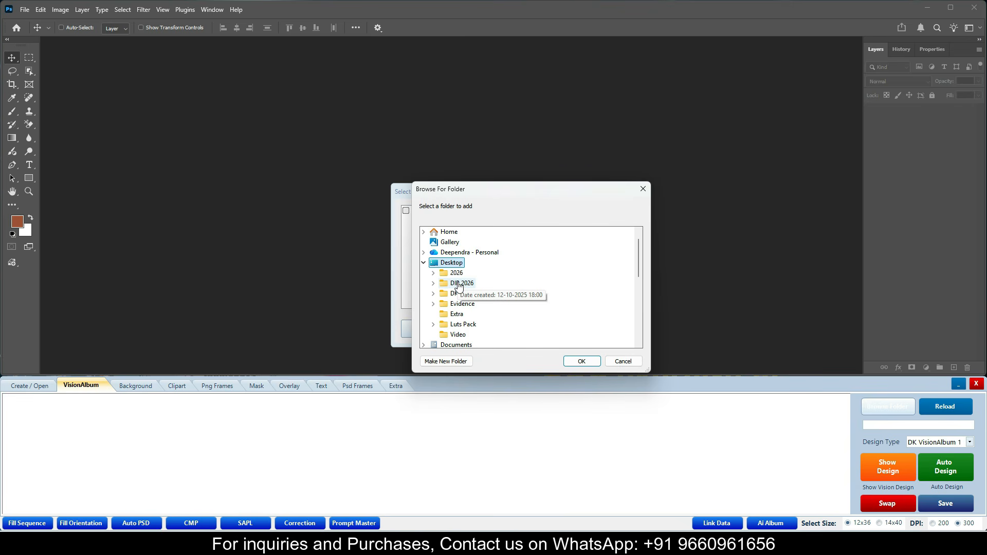
double_click(459, 282)
double_click(469, 305)
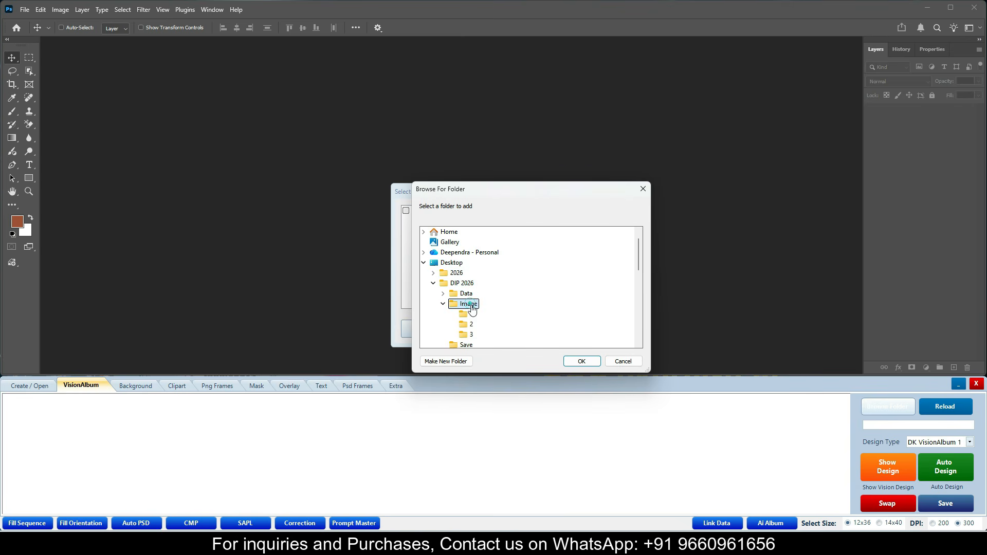
click(469, 334)
click(570, 361)
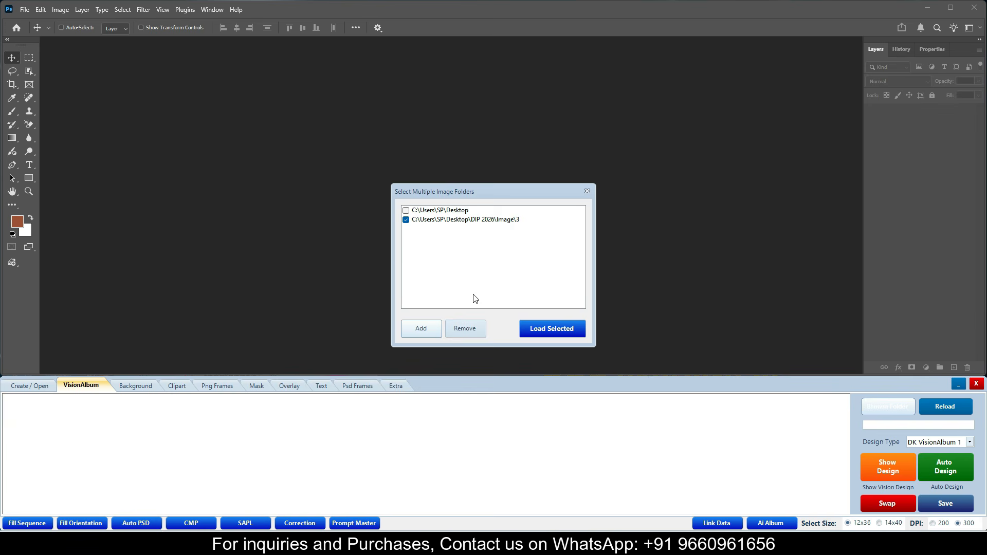
click(551, 329)
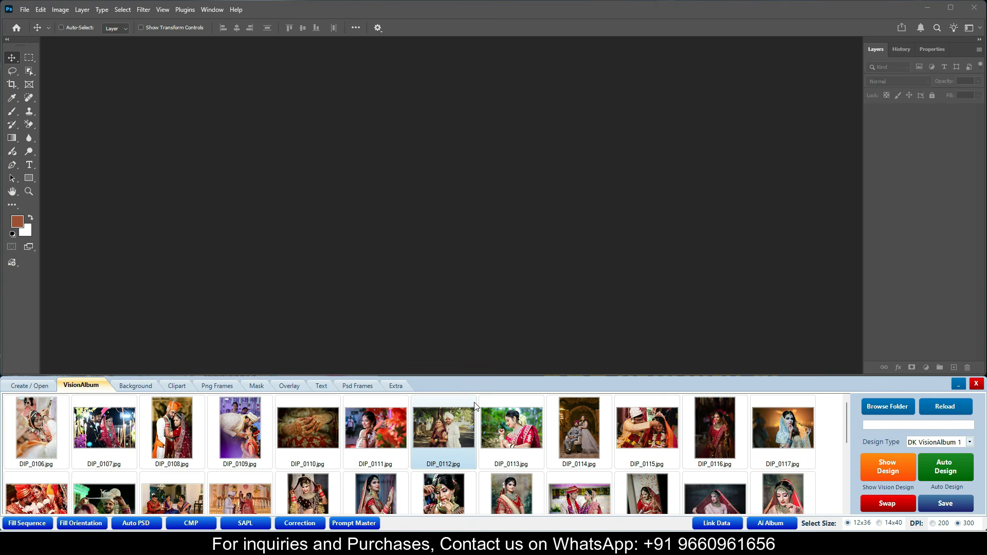
- Create a spread from photos DIP_0106 to DIP_0111 using a DK VisionAlbum 1 design with three stacked photos and a teardrop-shaped photo
click(29, 444)
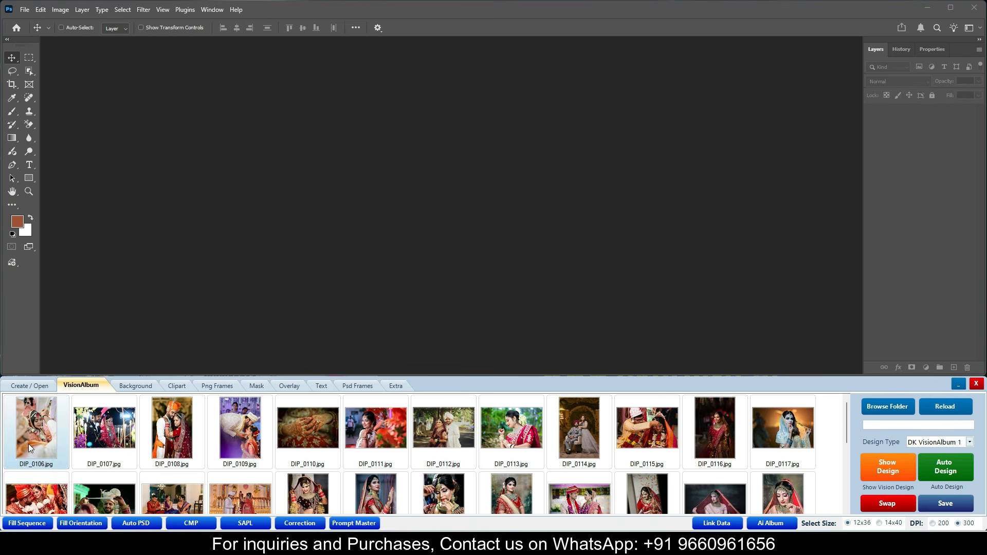
ctrl+click(112, 445)
ctrl+click(182, 445)
ctrl+click(239, 440)
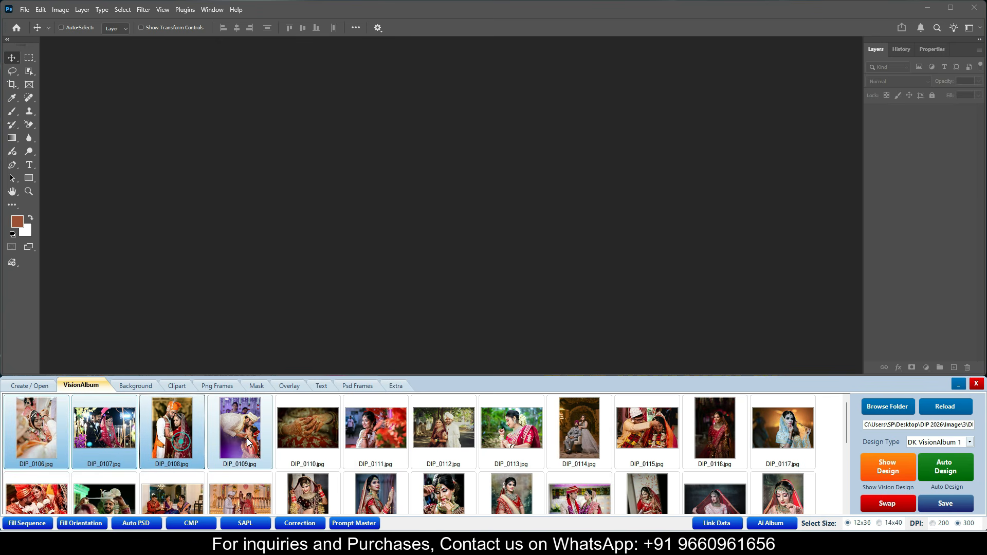
ctrl+click(311, 441)
ctrl+click(353, 437)
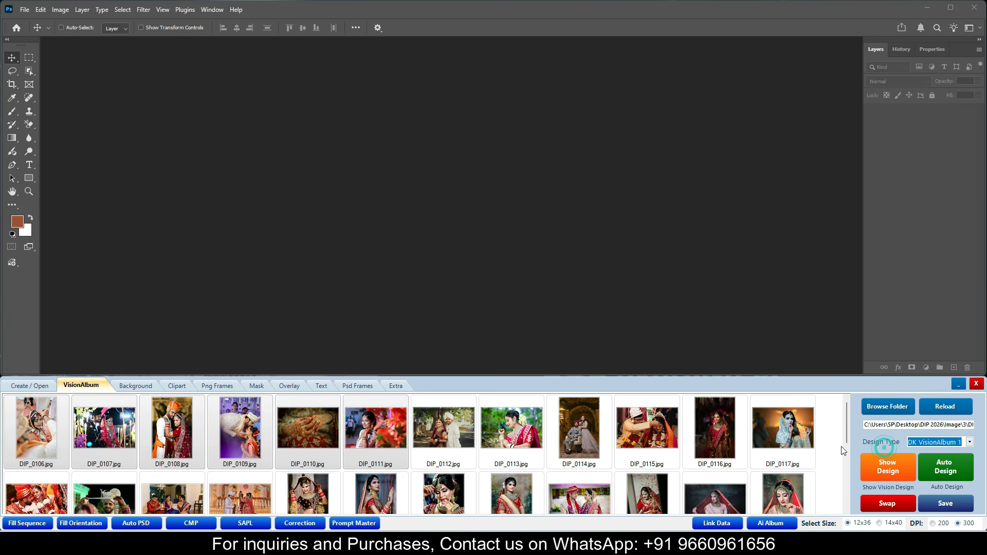
click(970, 443)
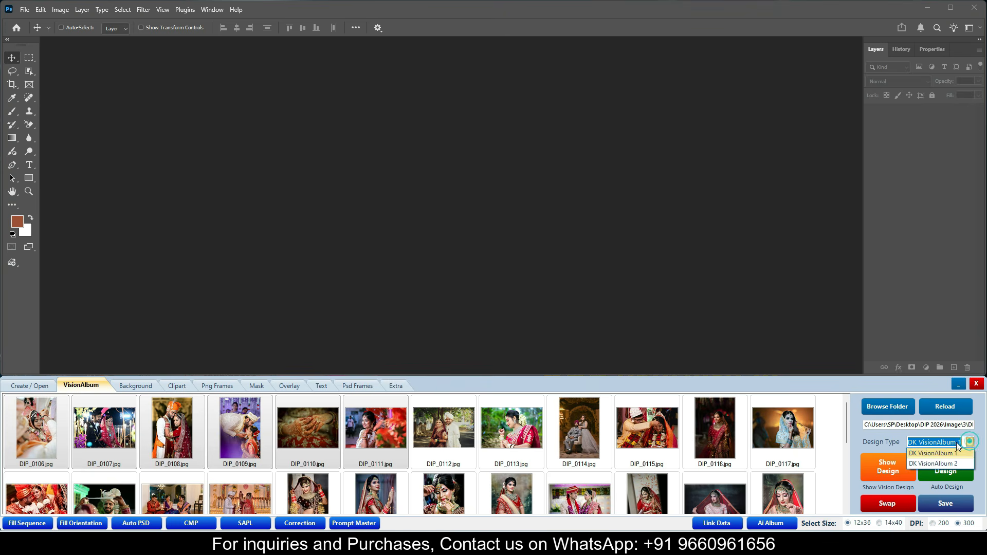
click(932, 454)
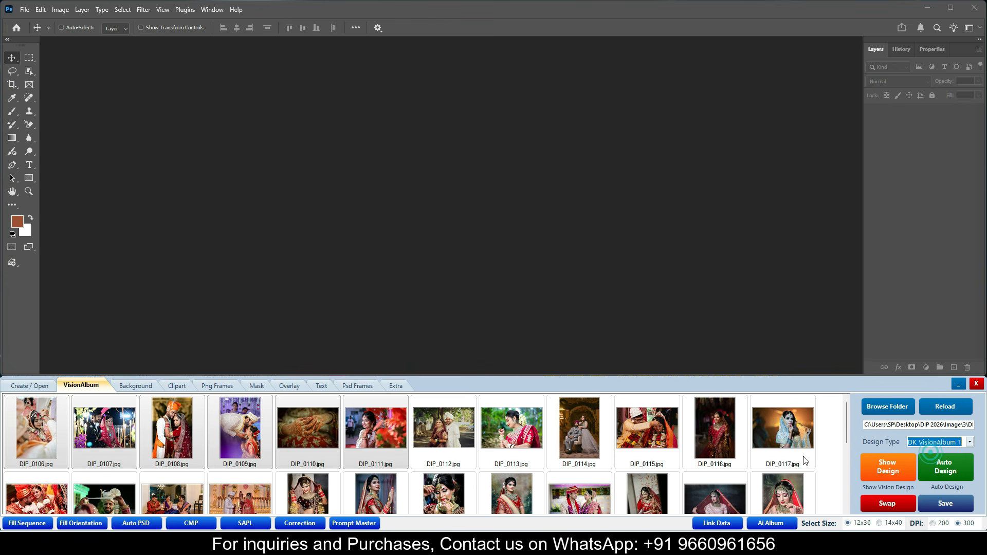
click(894, 471)
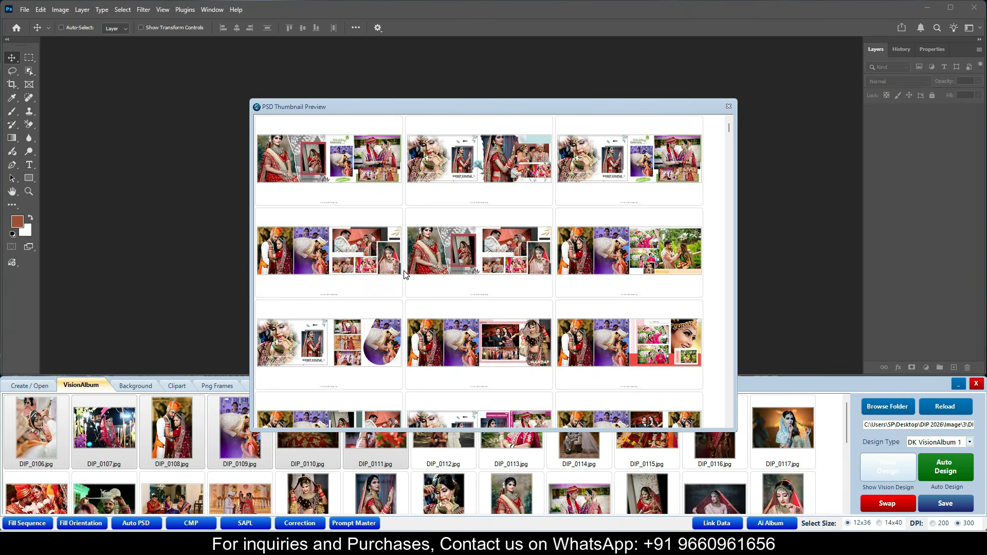
scroll(405, 275, down, 2)
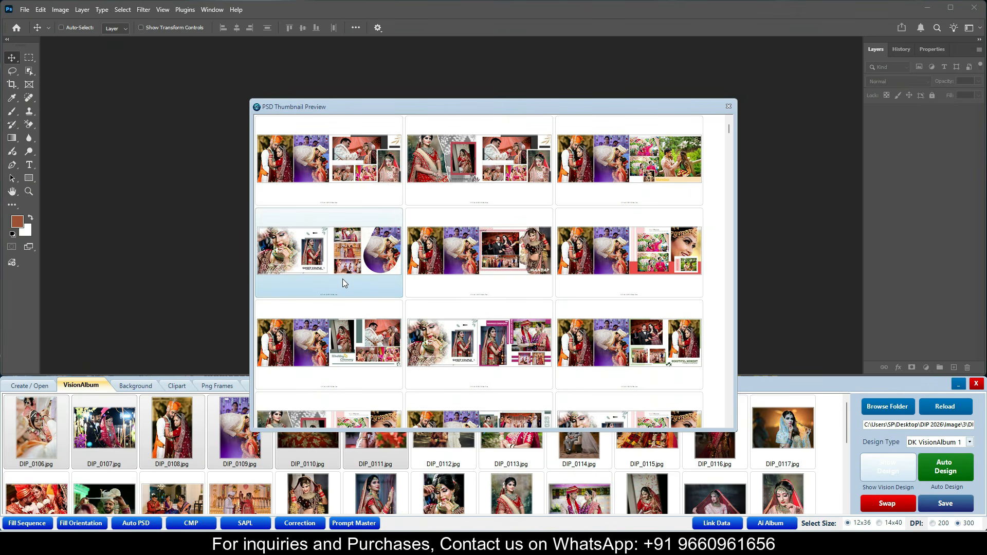
double_click(351, 268)
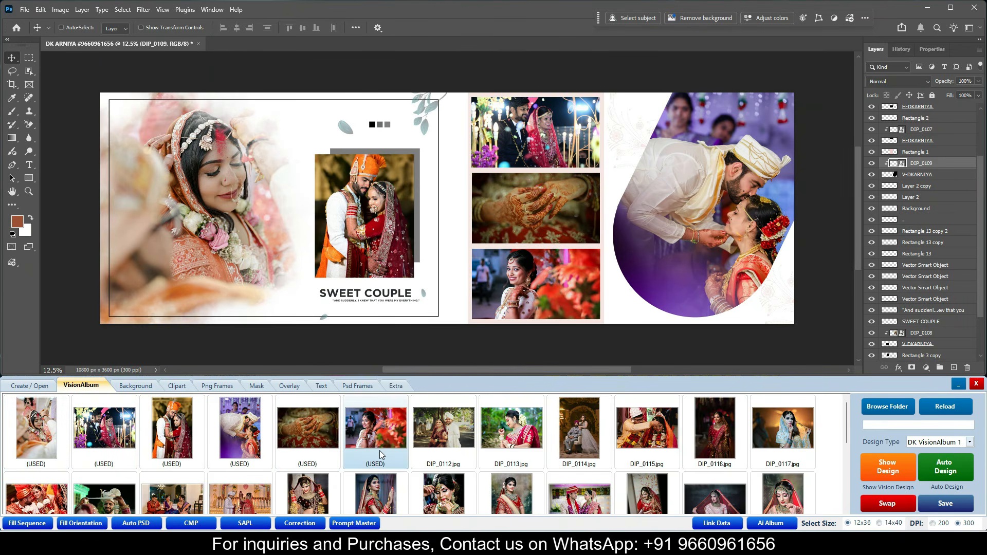
- Reposition the large bride photo DIP_0106 within its mask on the spread's left page
right_click(216, 185)
click(217, 183)
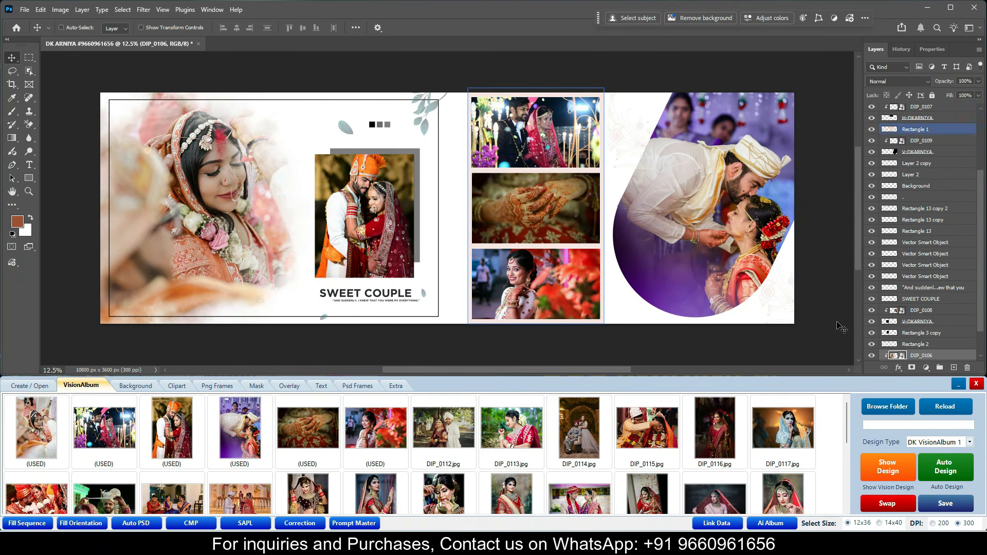
scroll(929, 338, down, 2)
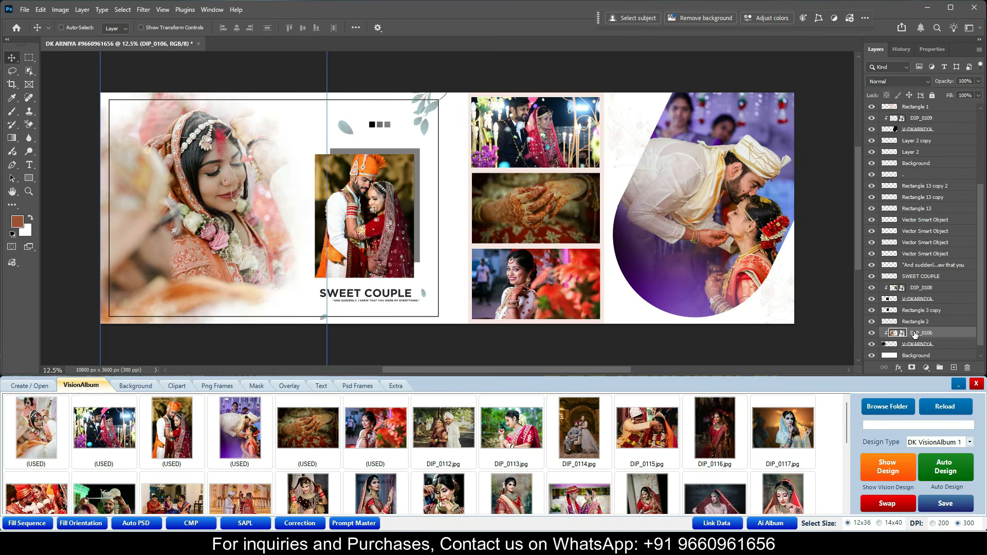
ctrl+click(324, 209)
drag(231, 211, 223, 169)
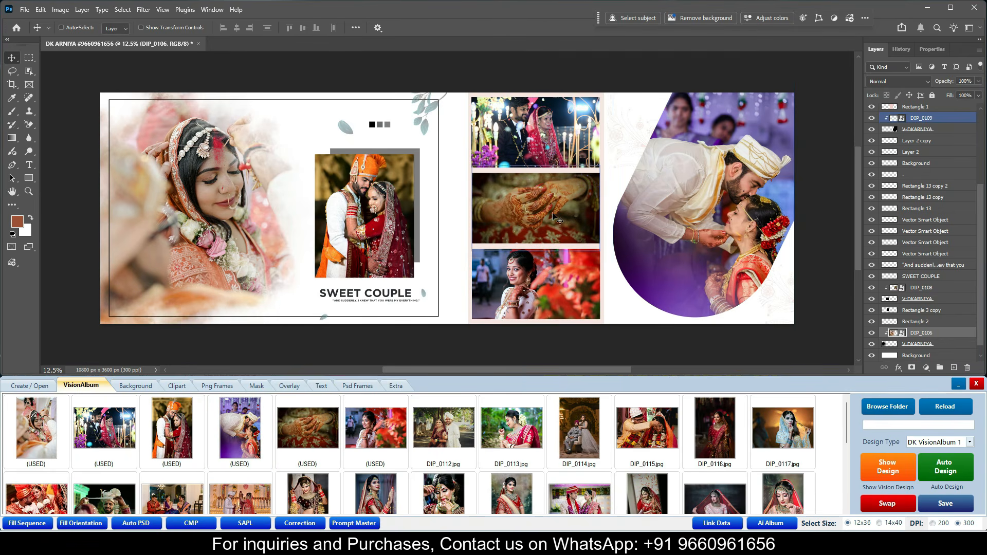
- Create a second spread from photos DIP_0112 to DIP_0117 using the magenta wedding highlight design with a four-photo grid
scroll(516, 224, down, 4)
scroll(517, 224, up, 3)
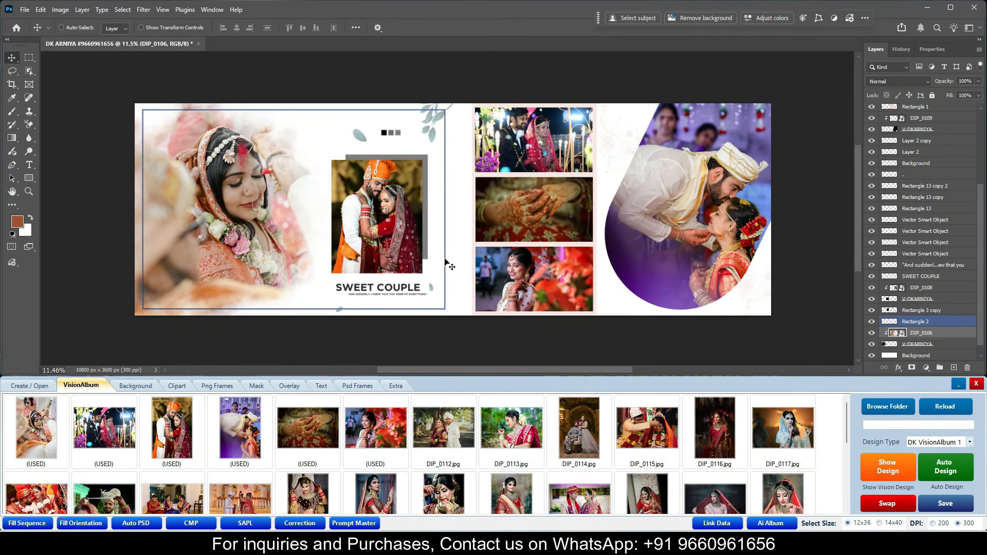
scroll(445, 262, down, 1)
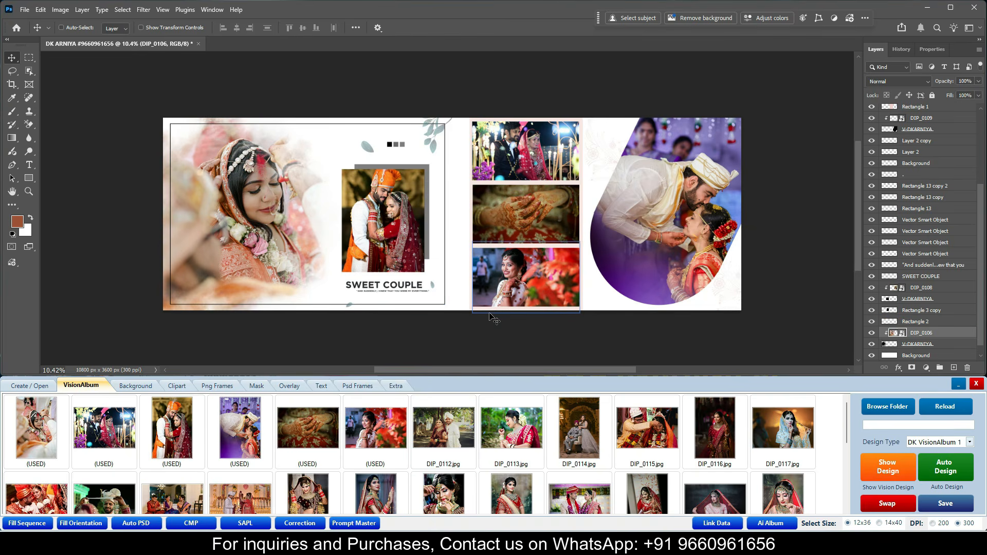
click(443, 432)
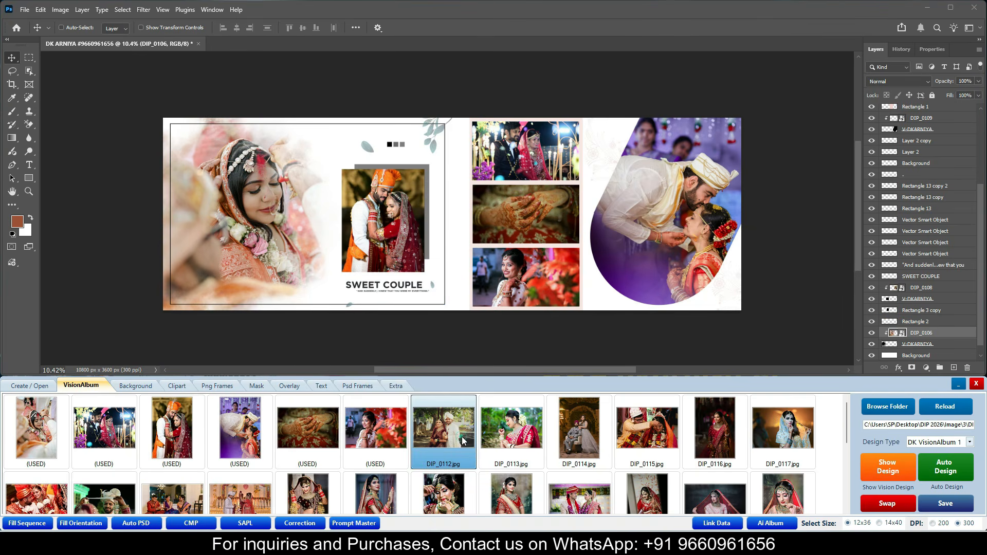
shift+click(773, 443)
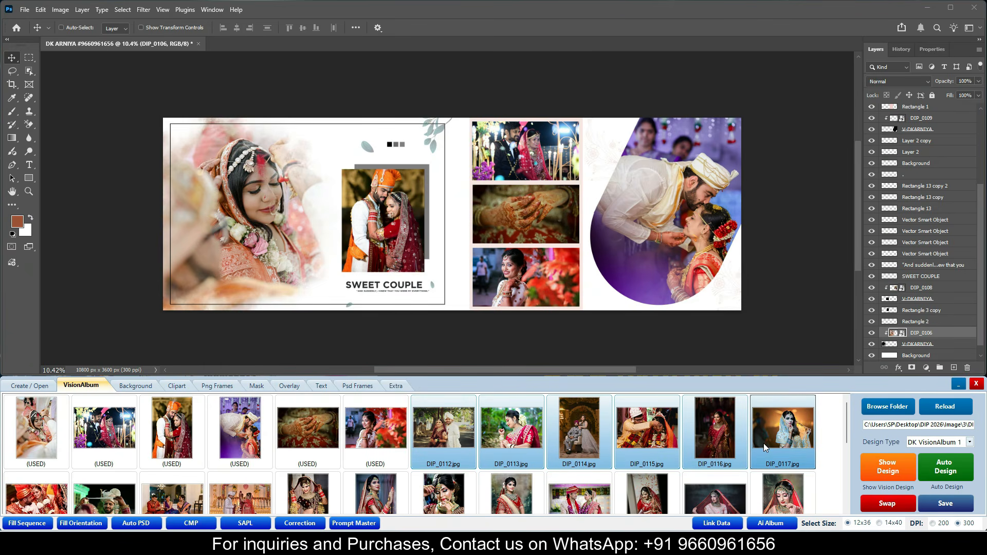
click(894, 471)
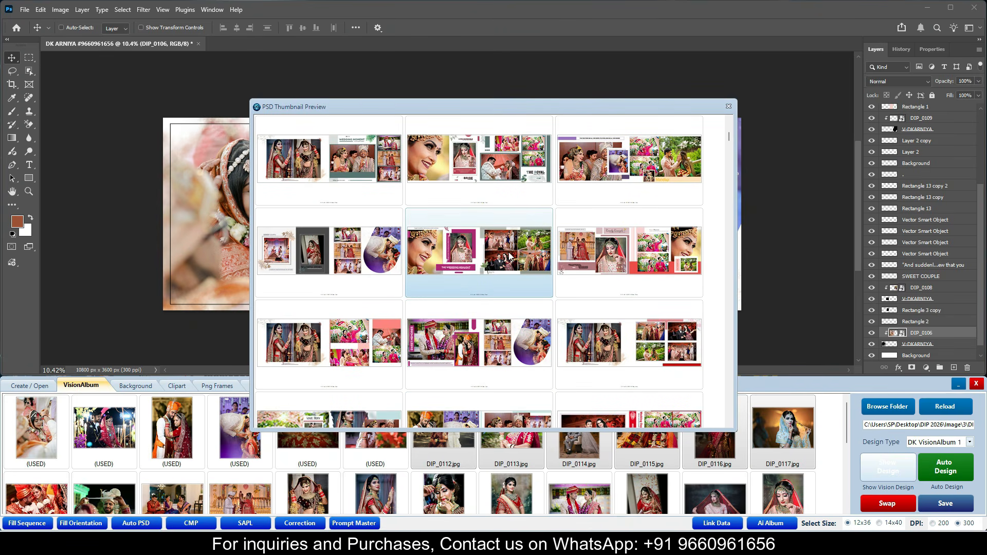
double_click(510, 256)
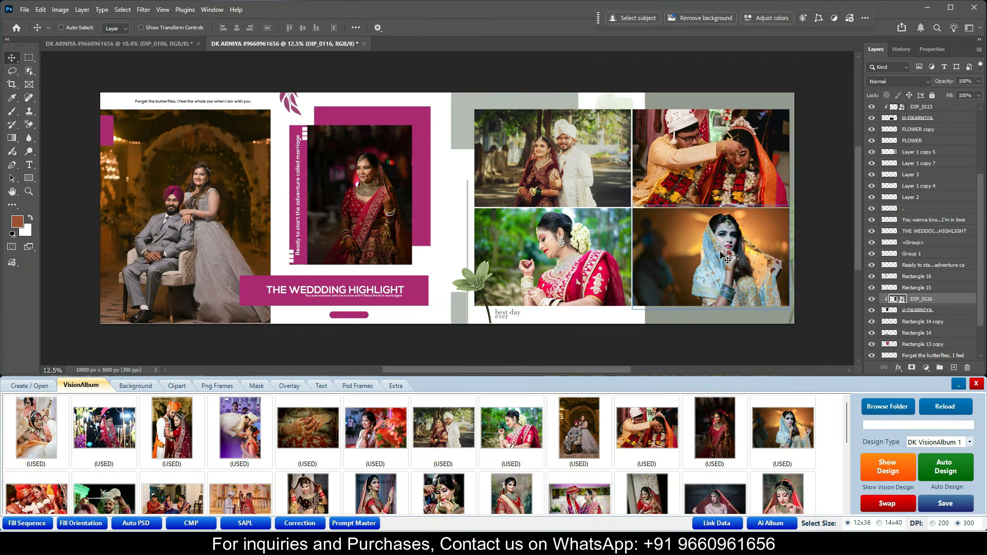
scroll(626, 455, down, 2)
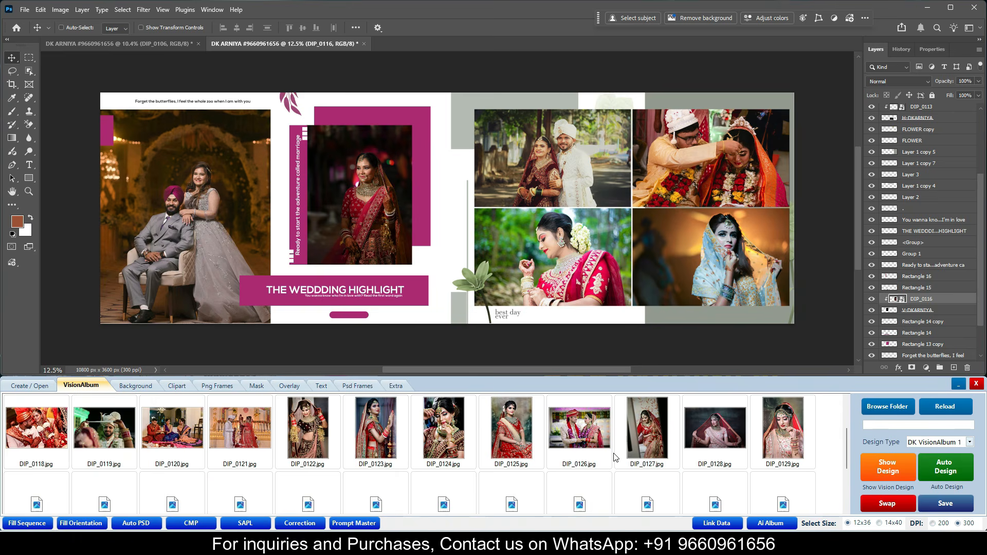
- Create a third spread from photos DIP_0118 to DIP_0121, DIP_0126, DIP_0128, DIP_0130 and DIP_0131 using a black DK VisionAlbum 2 design
drag(41, 443, 242, 441)
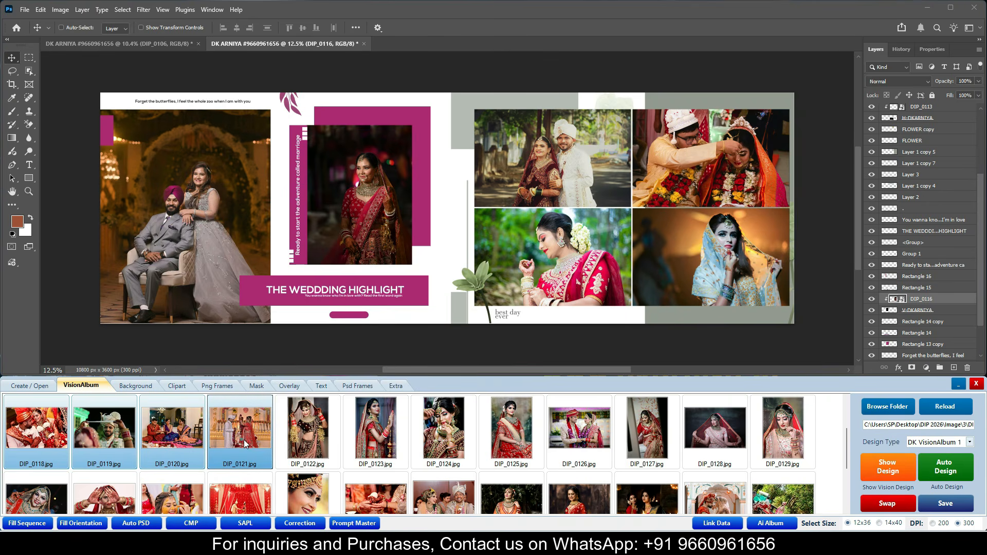
click(715, 437)
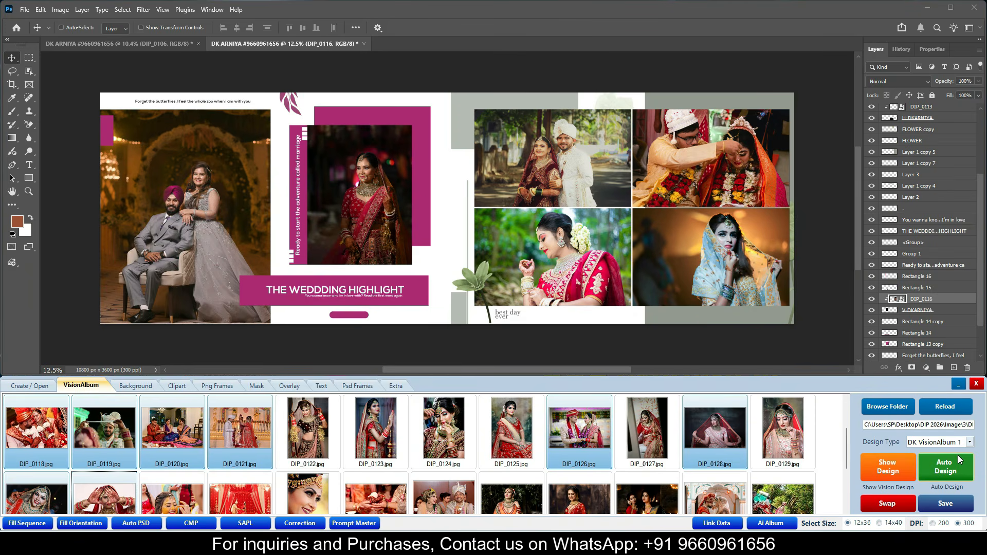
click(970, 443)
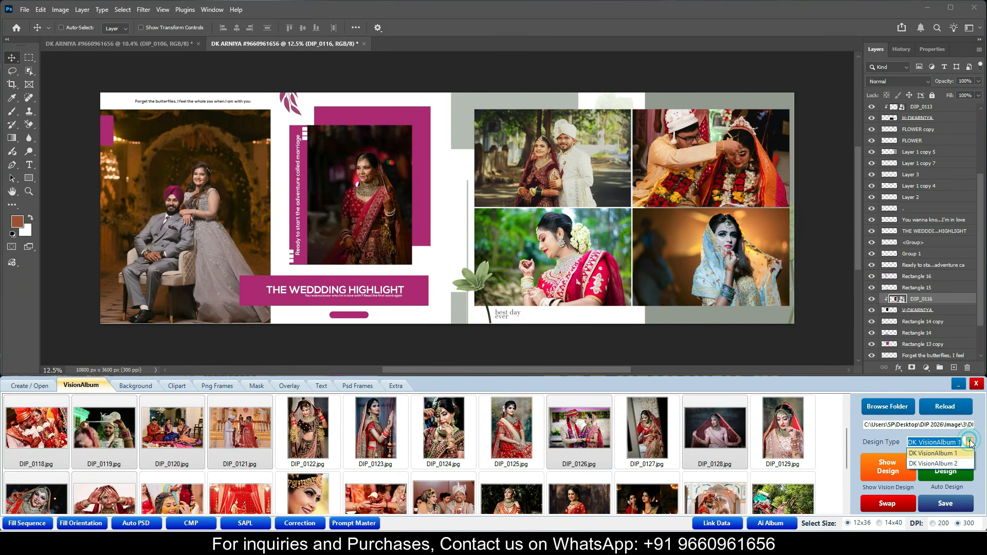
click(953, 460)
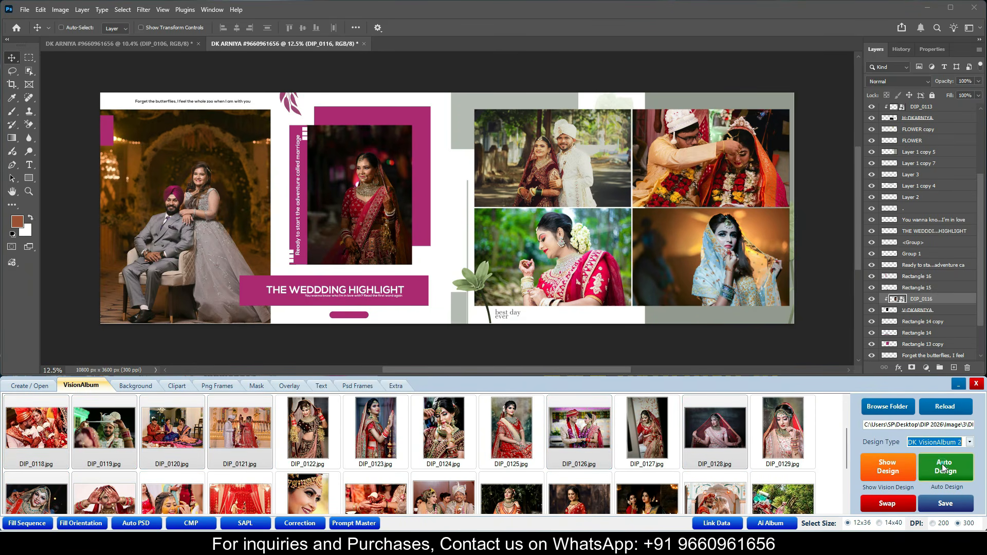
click(891, 465)
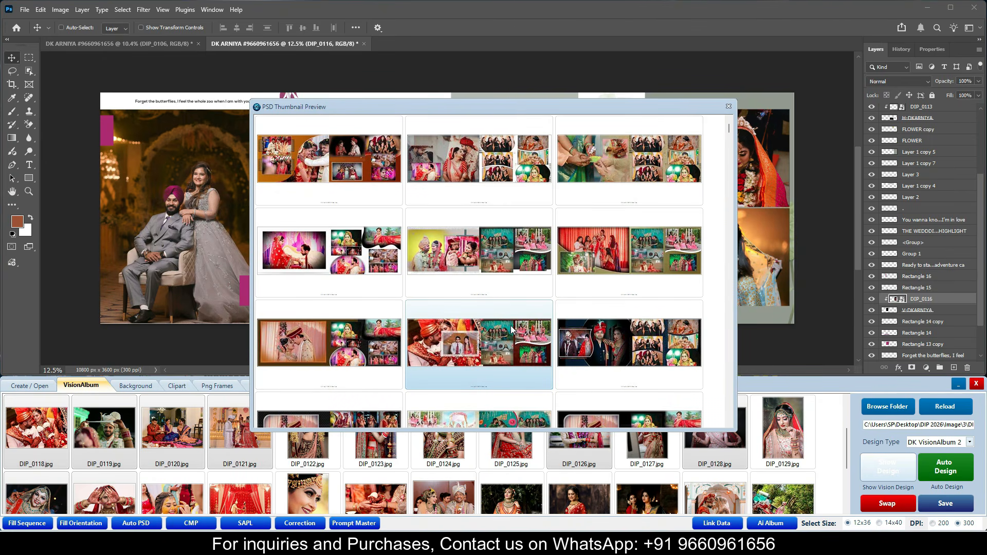
scroll(507, 331, down, 1)
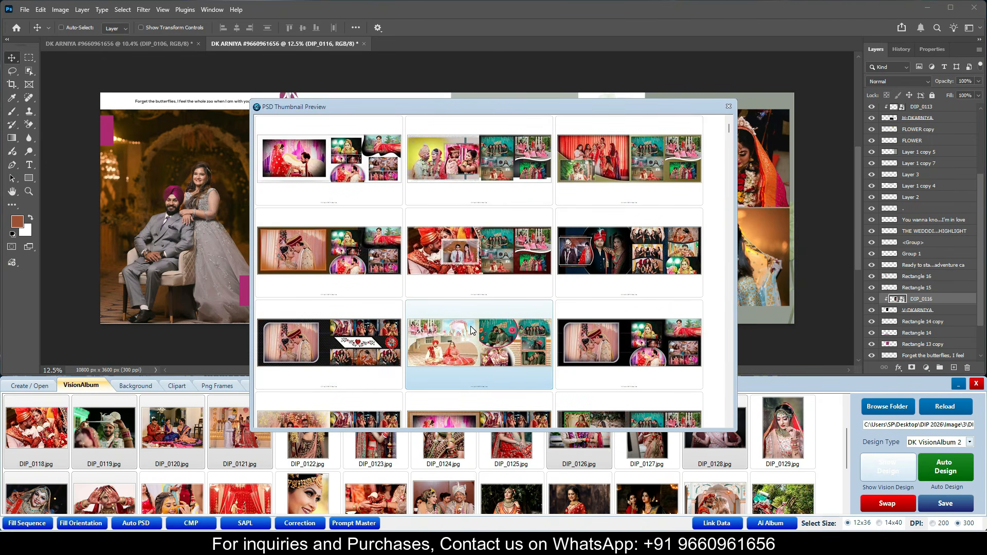
scroll(471, 329, down, 2)
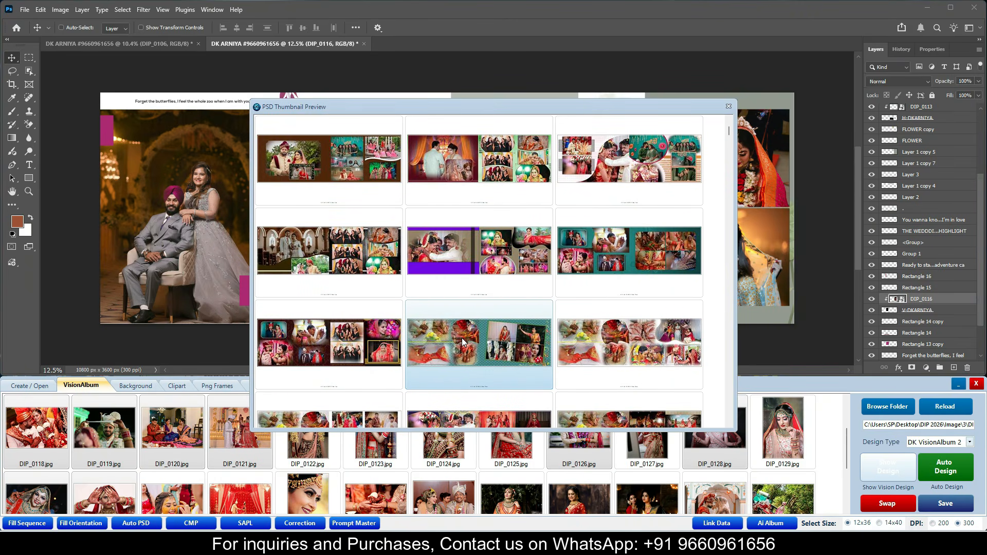
double_click(338, 339)
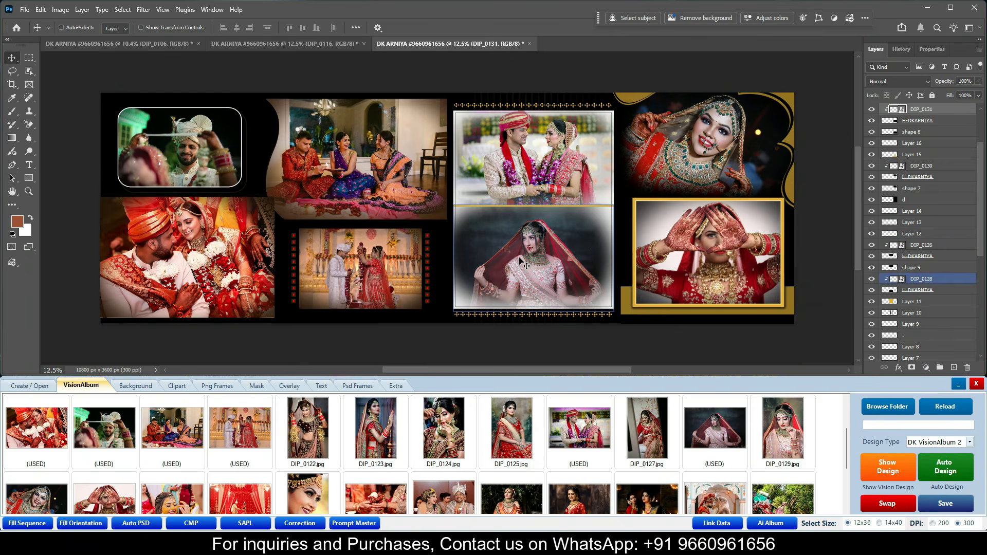
- Swap the couple photo DIP_0126 with the bride photo DIP_0128 in the stacked frames of the third spread
right_click(522, 163)
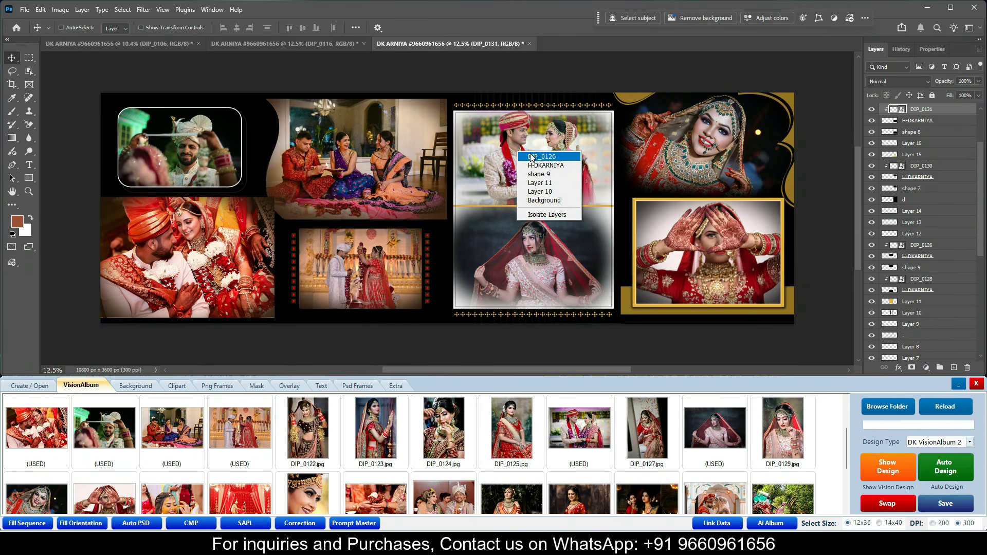
click(532, 154)
shift+right_click(517, 253)
shift+click(532, 260)
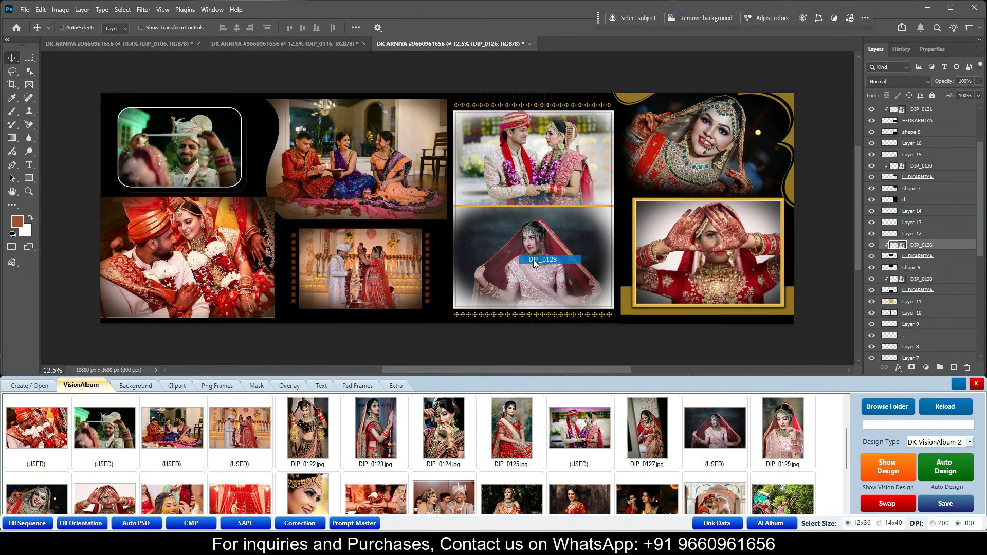
click(890, 499)
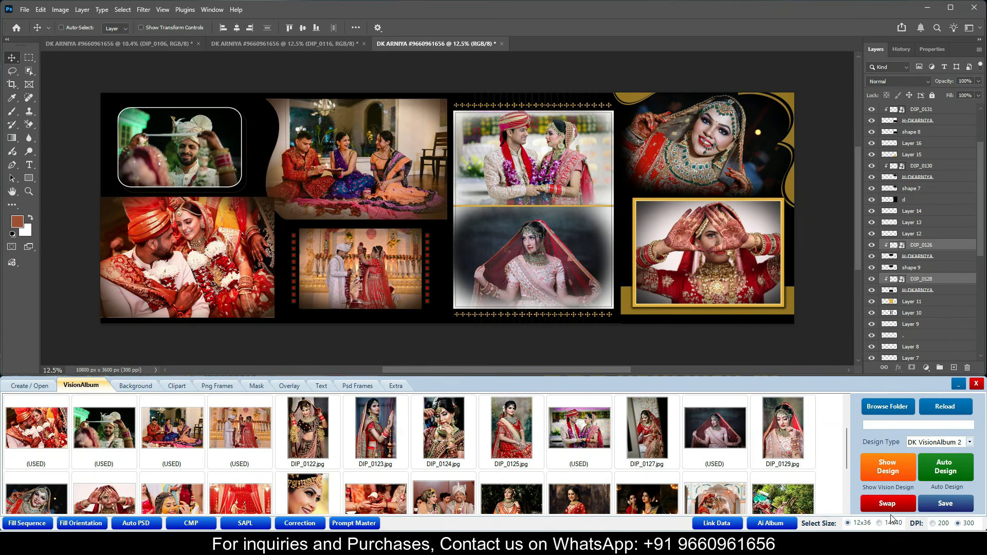
click(895, 502)
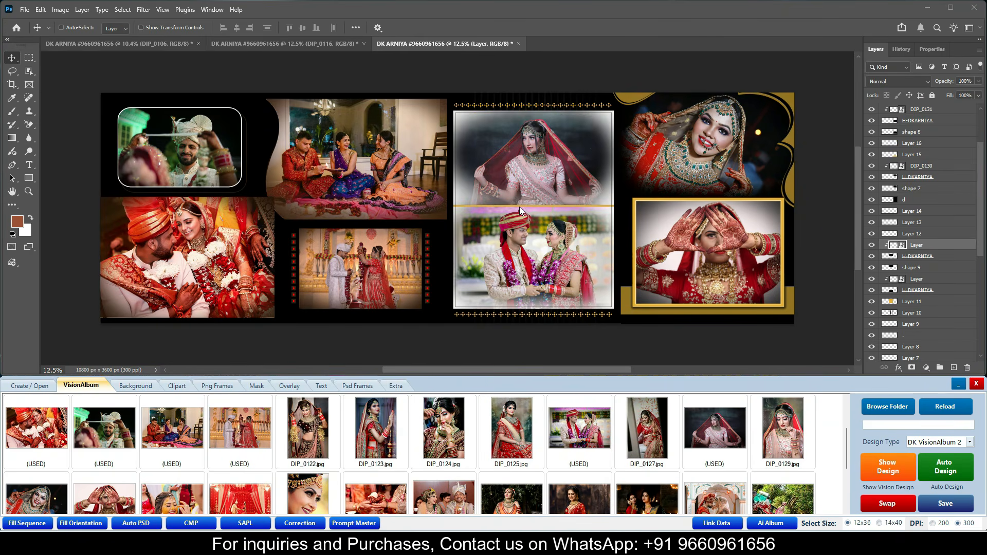
- Swap the couple photo DIP_0121 with the groom photo DIP_0119 on the spread's left page
click(347, 266)
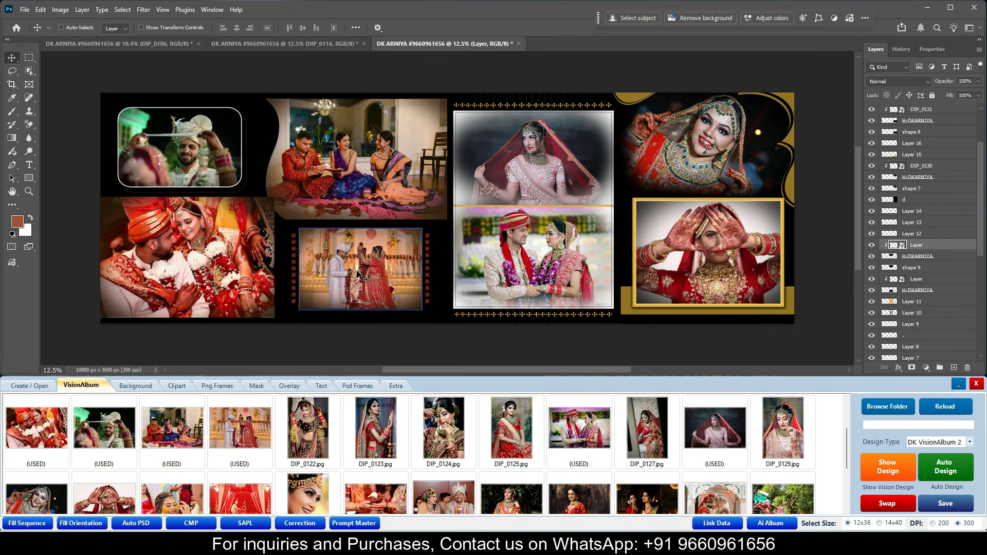
right_click(193, 150)
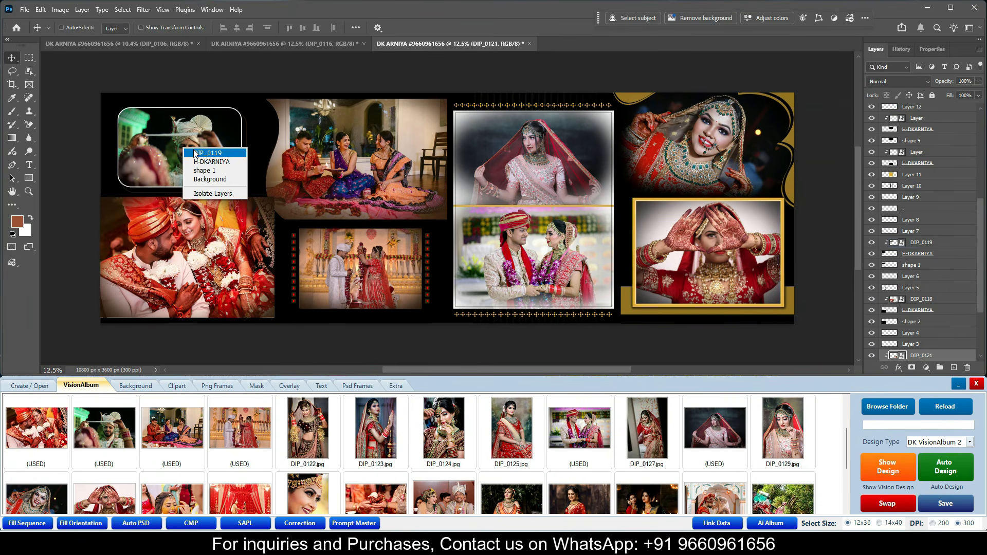
click(203, 153)
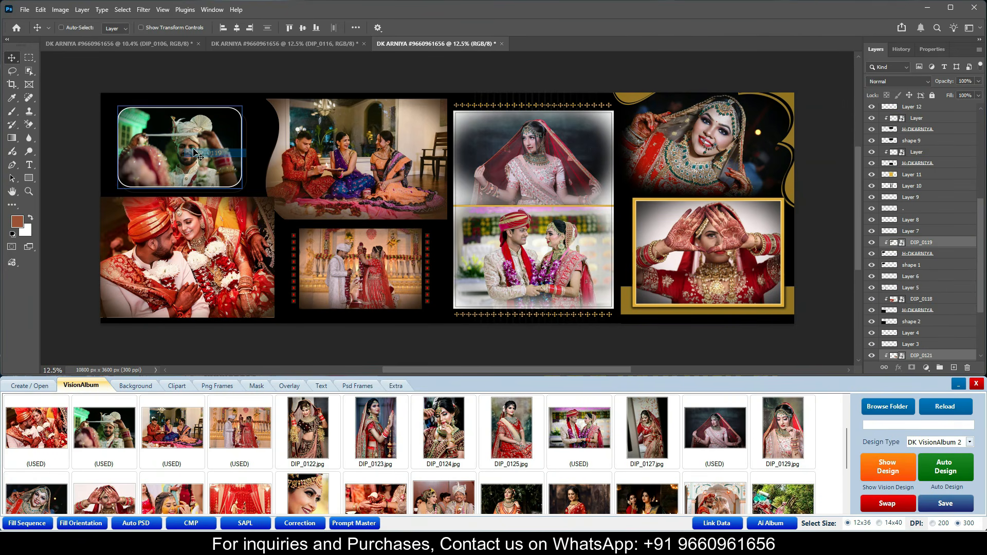
click(895, 504)
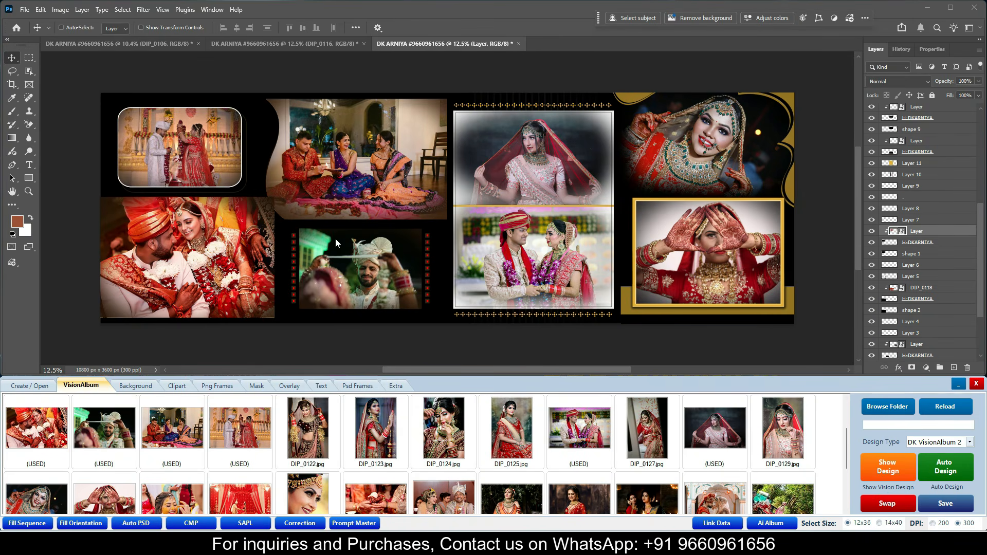
click(469, 346)
- Open the Ai Album design automation and set a minimum of 5 images per page and 7 total pages
click(772, 523)
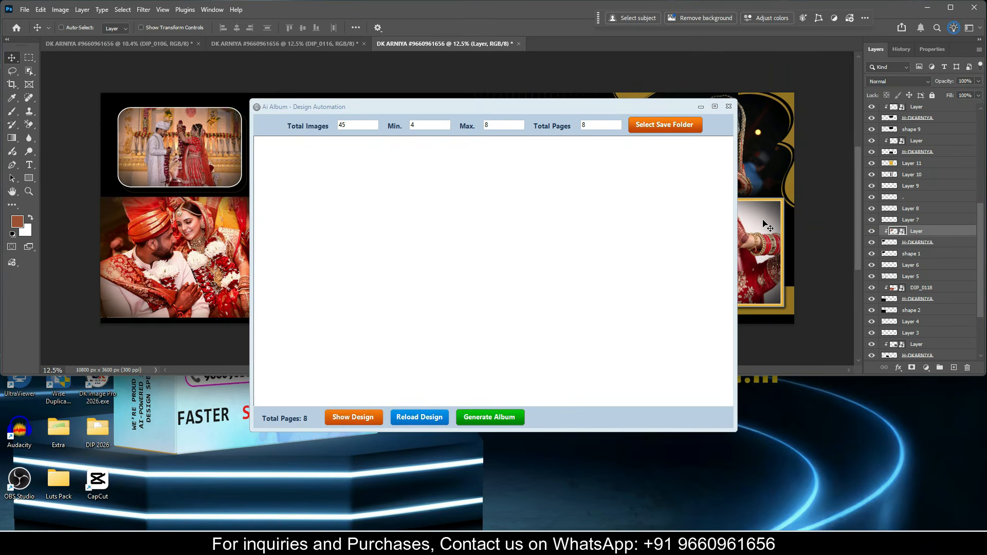
click(949, 9)
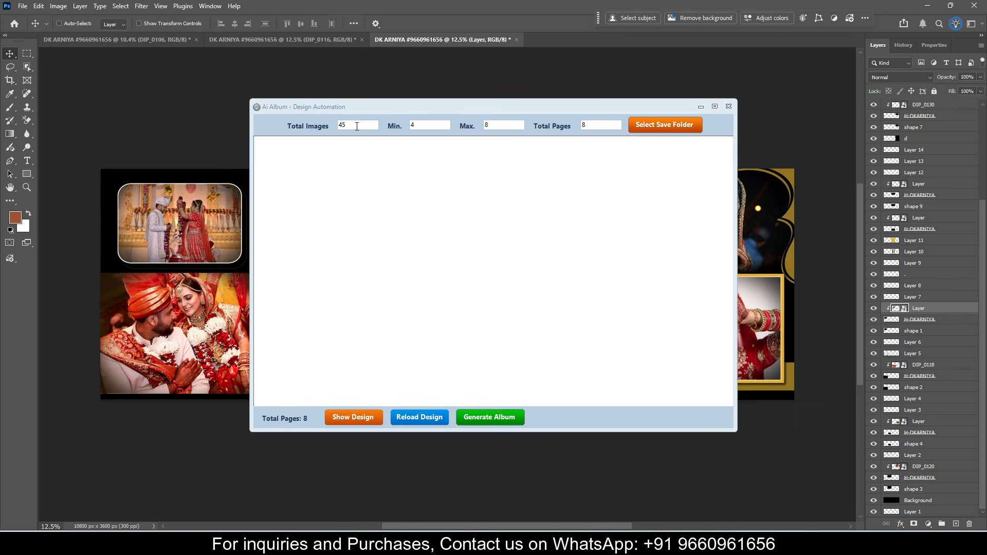
mouse_move(443, 106)
mouse_down()
mouse_move(467, 100)
mouse_move(439, 97)
mouse_up()
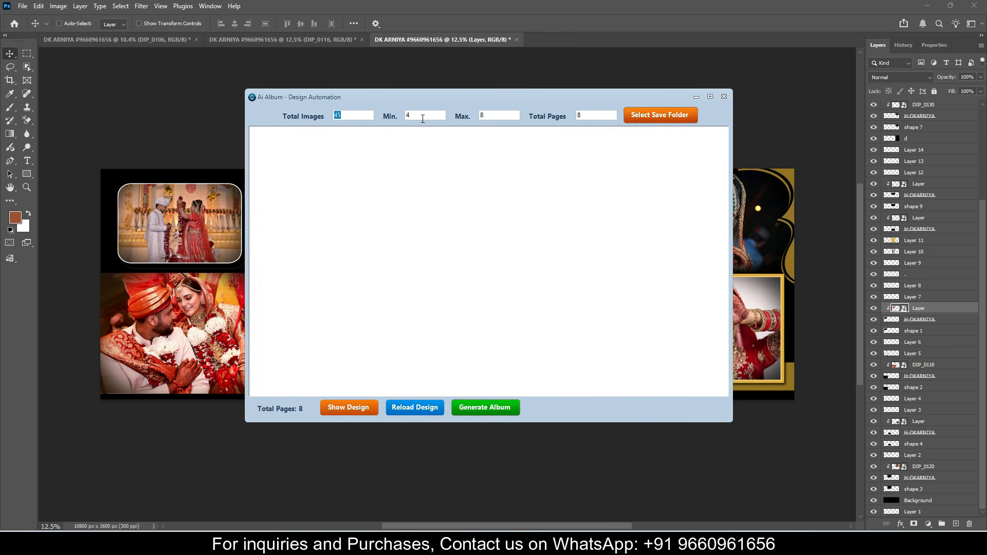
click(435, 116)
click(501, 113)
click(596, 116)
text(7)
click(614, 101)
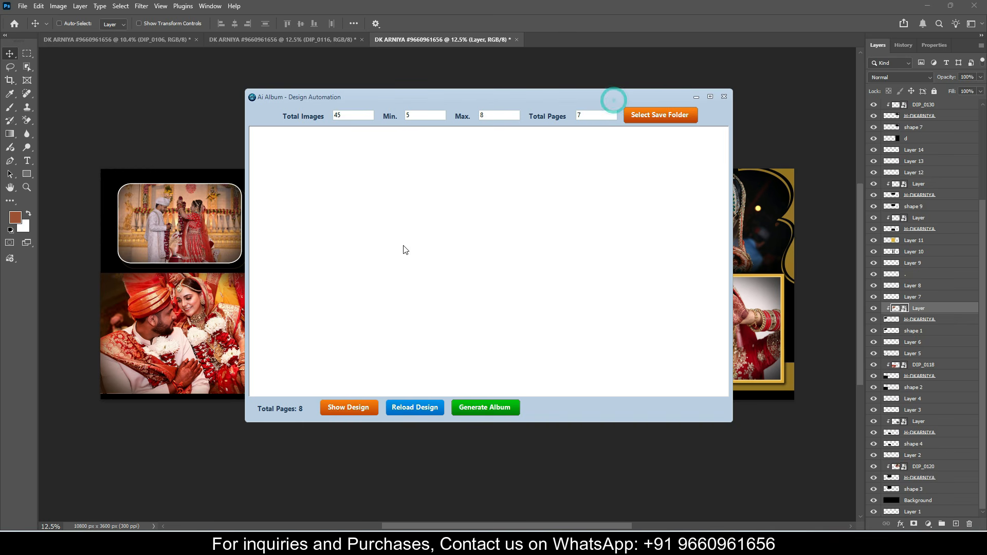
- Generate design suggestions for the seven album pages and reshuffle the set several times
click(348, 409)
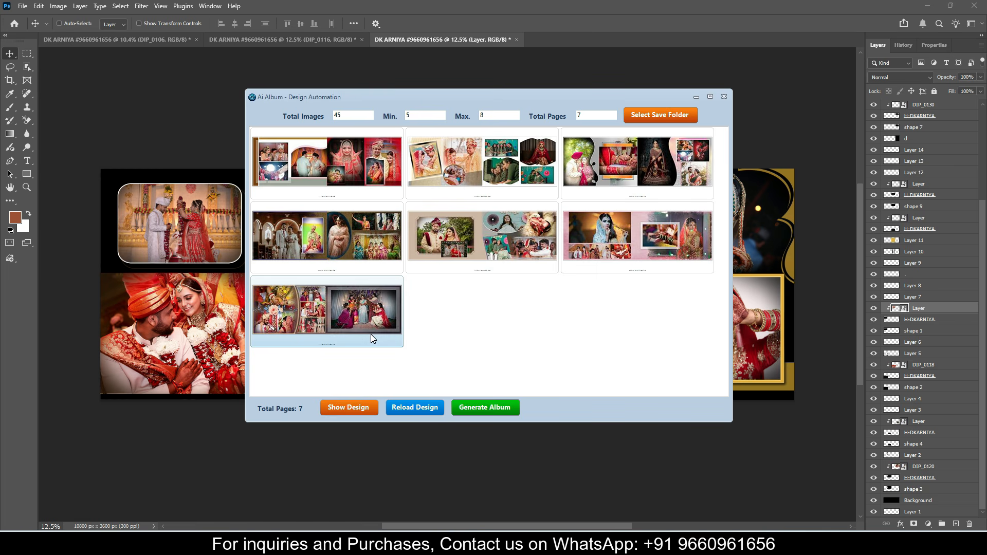
click(355, 410)
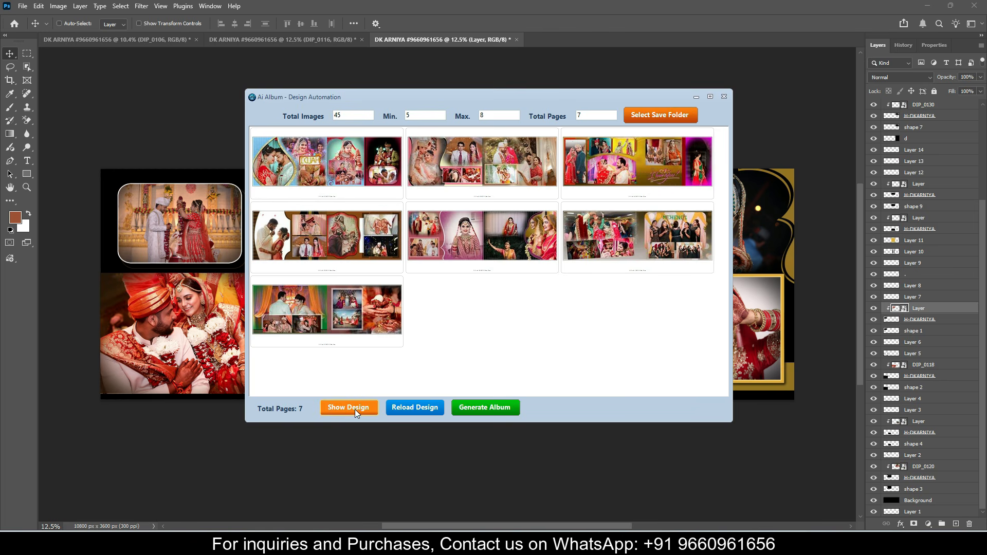
click(355, 409)
click(355, 409)
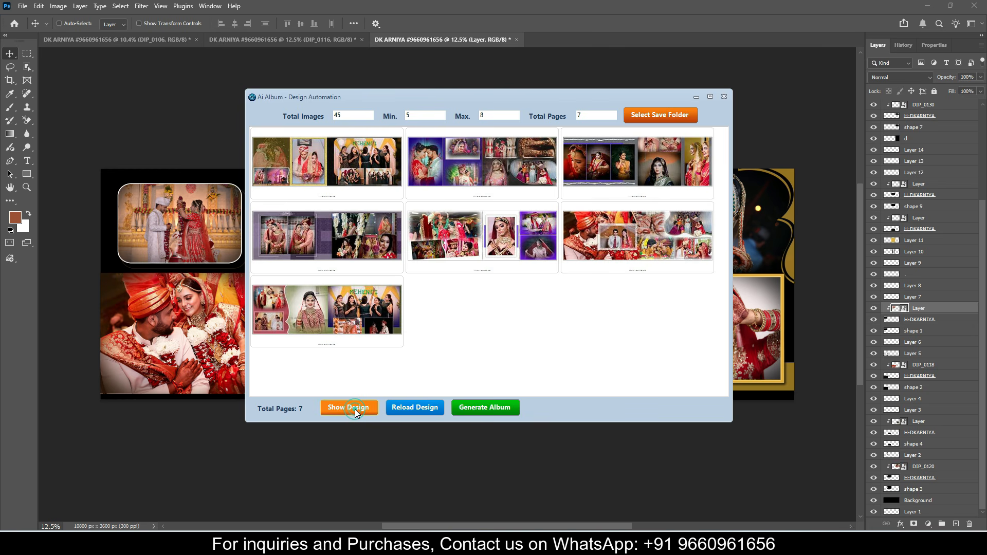
click(355, 409)
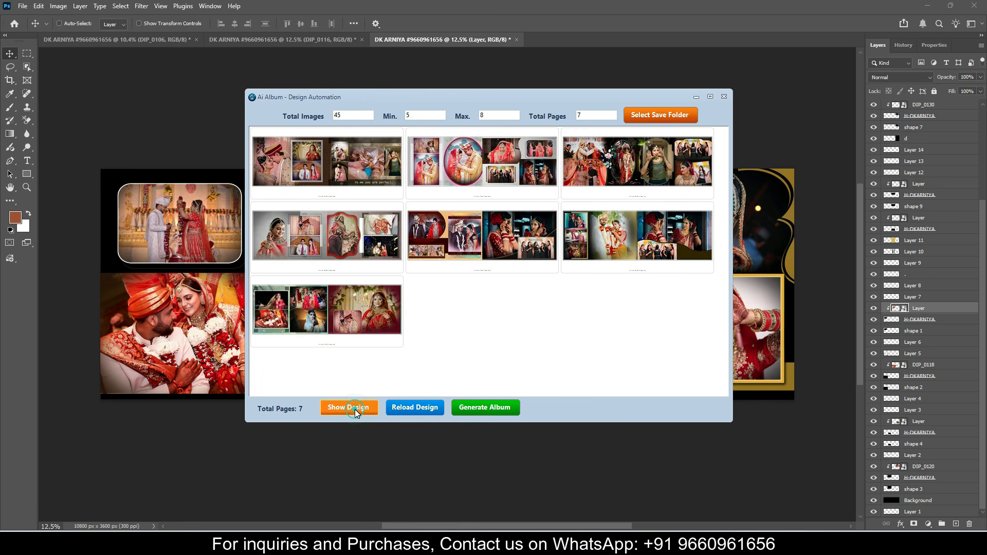
click(355, 410)
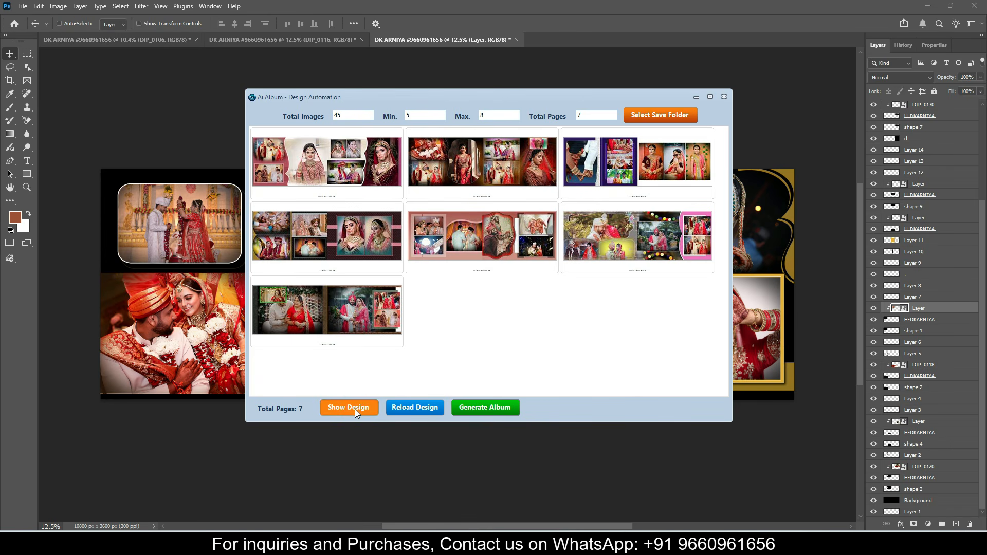
click(355, 409)
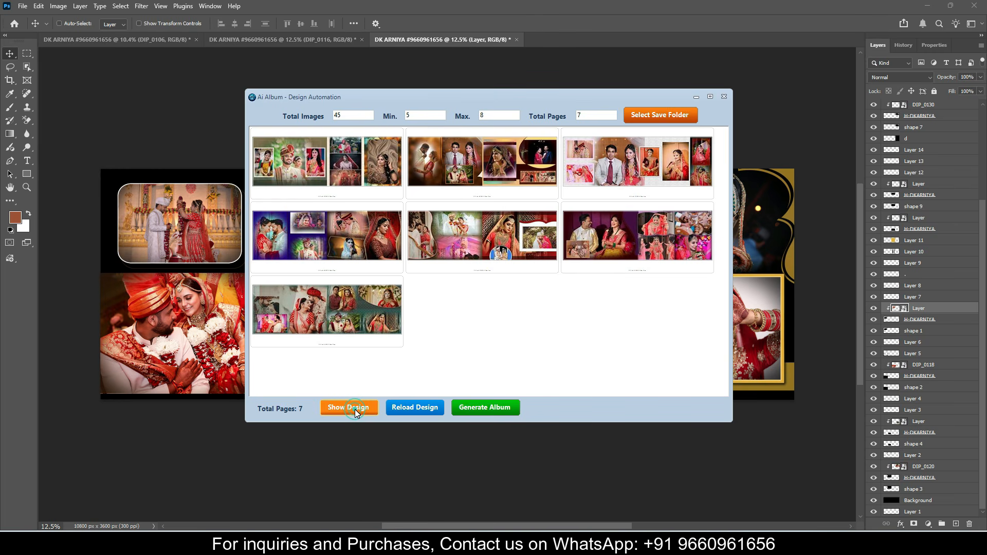
click(356, 409)
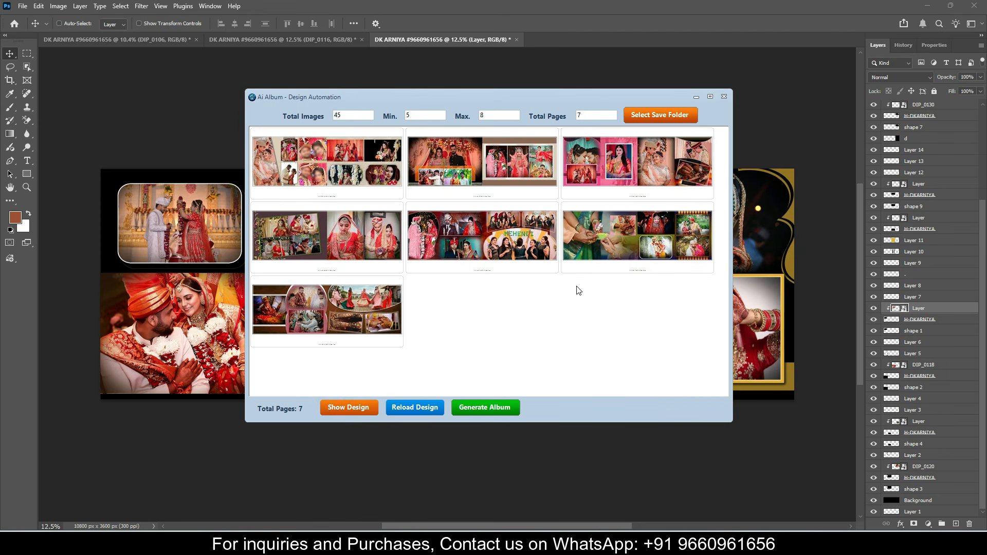
- Replace the first page's design with the layout pairing two dark couple photos with an orange scalloped right page
double_click(332, 162)
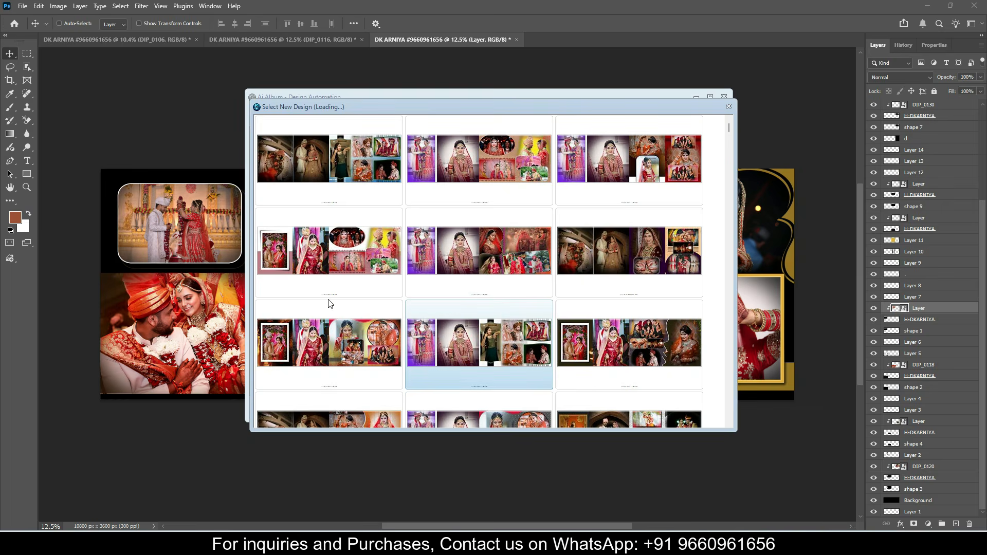
scroll(347, 259, down, 1)
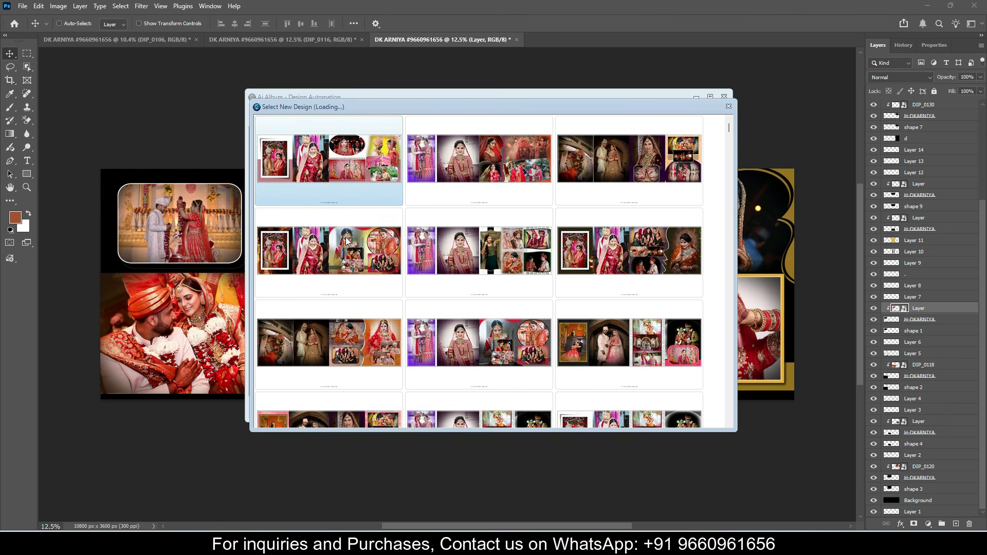
double_click(327, 328)
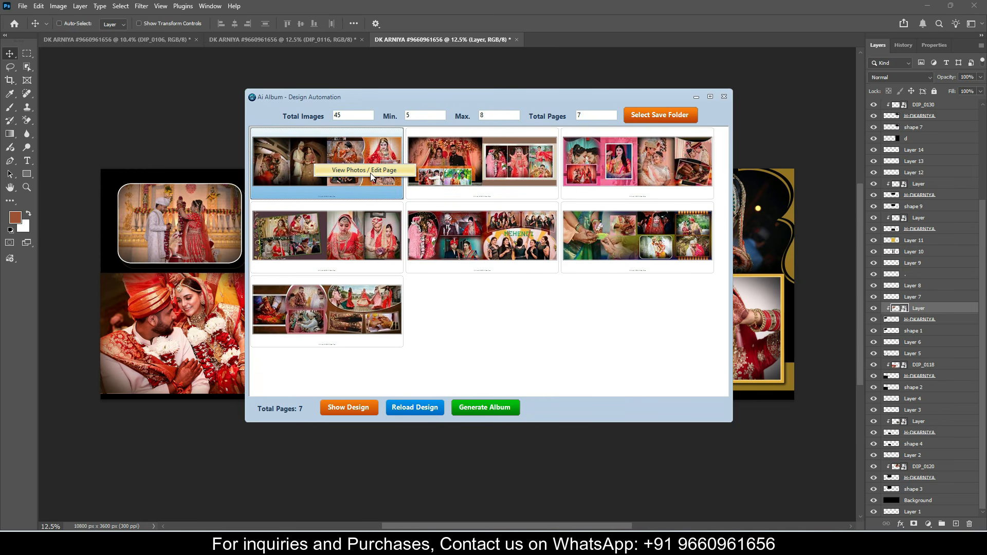
- Open page 1 in the page editor and move photo DIP_0108 to the following page
click(370, 173)
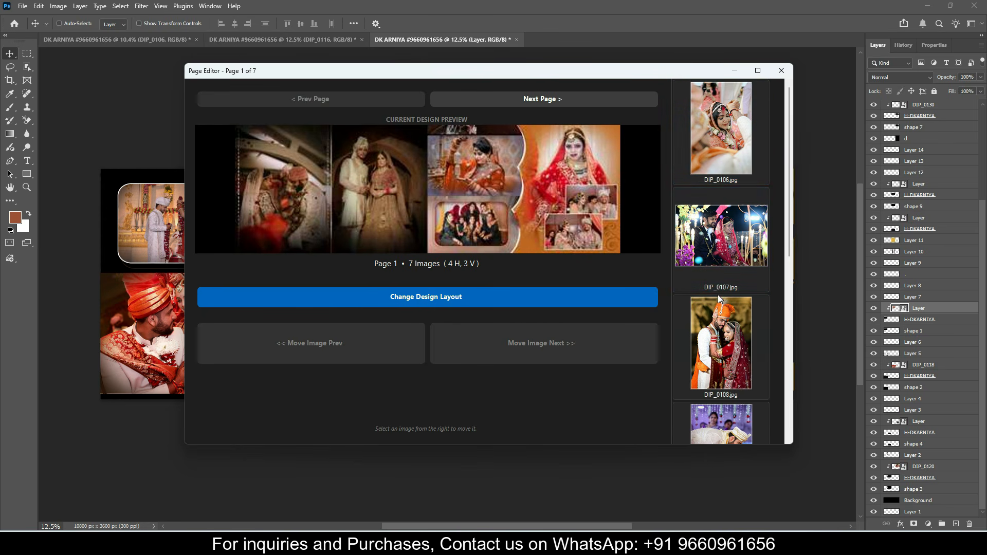
scroll(719, 288, down, 6)
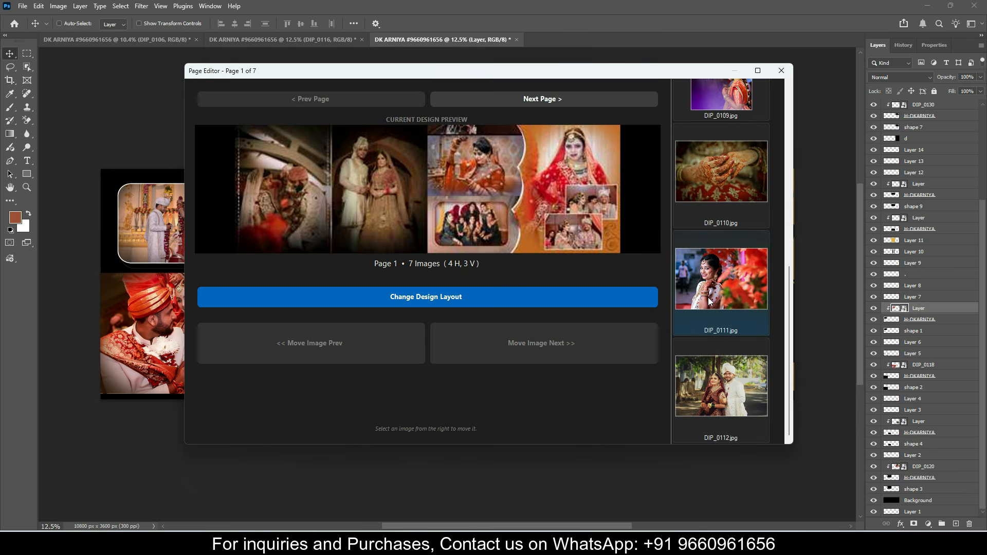
scroll(712, 311, up, 6)
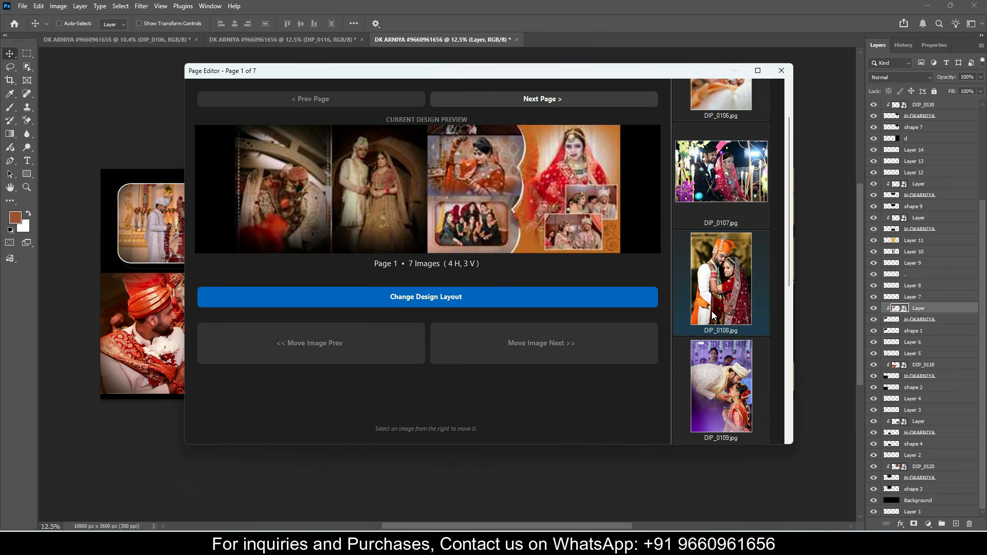
click(730, 272)
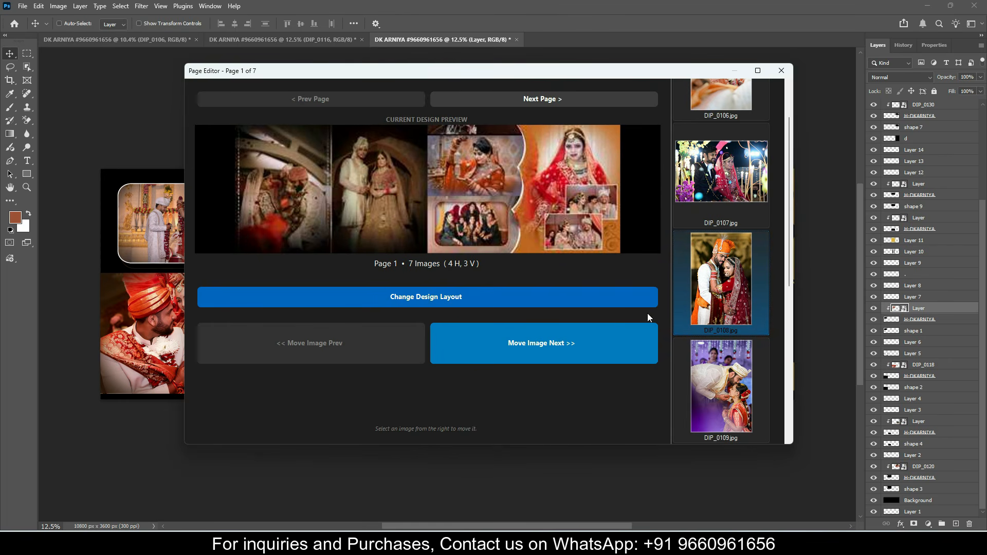
click(555, 346)
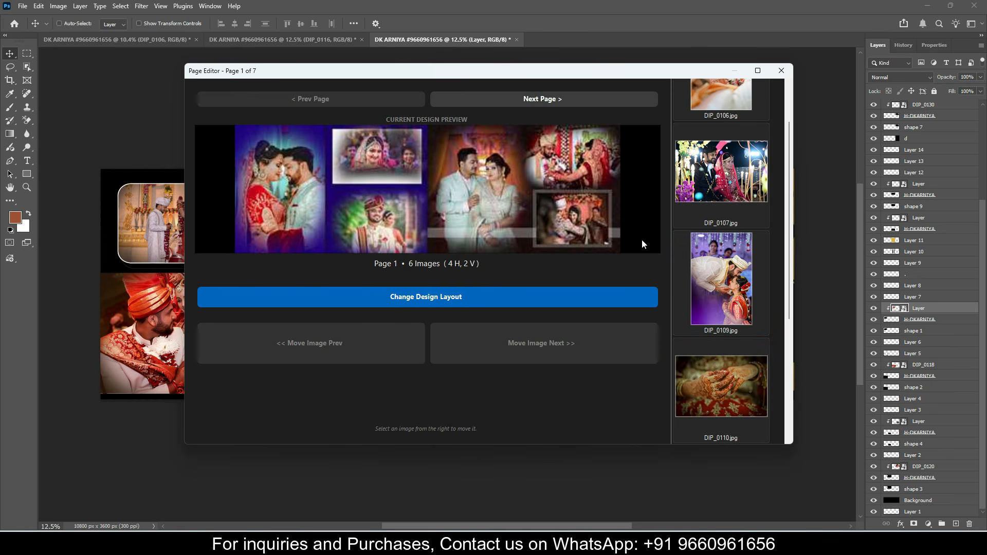
- Replace page 1's design with the cream layout pairing a white-framed couple portrait with a bride and groom against purple
click(561, 102)
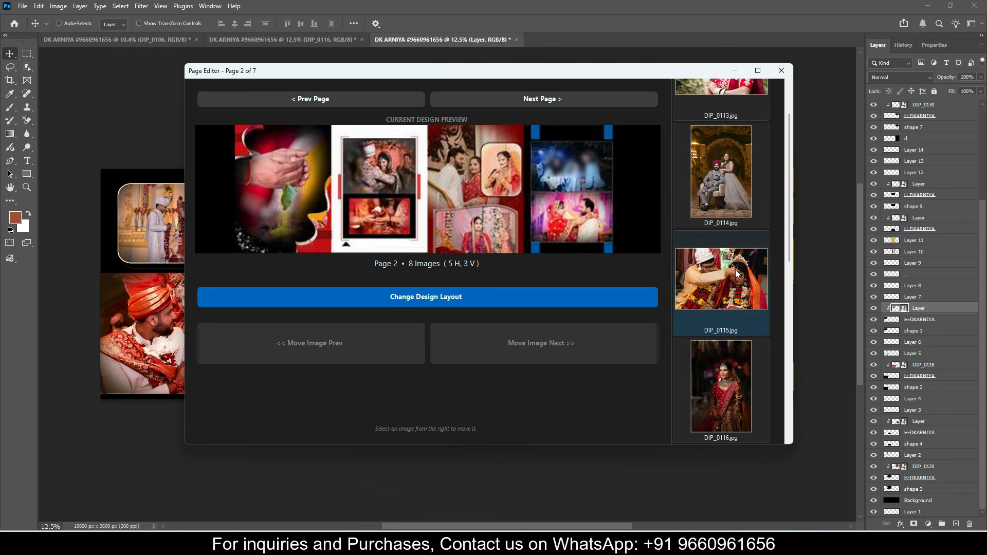
scroll(741, 279, down, 1)
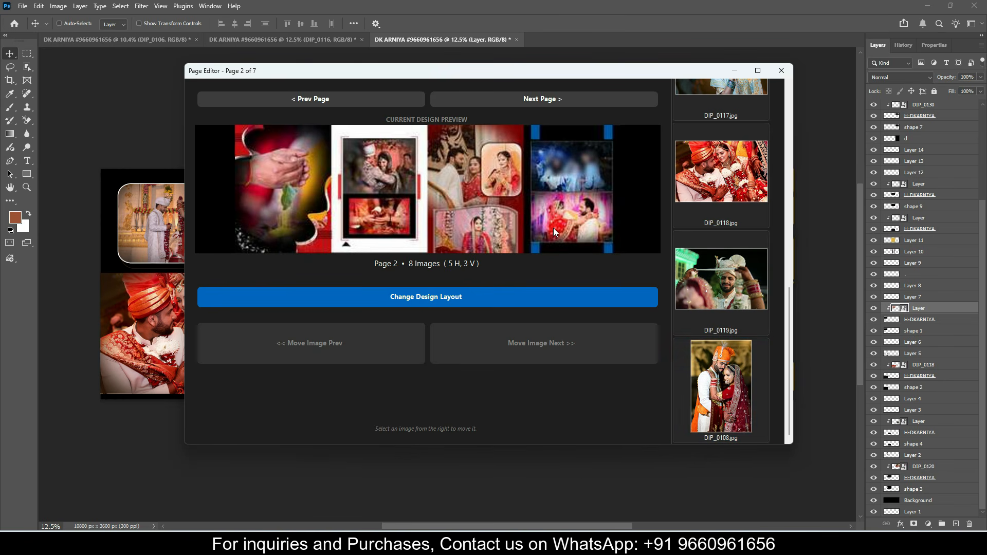
click(337, 101)
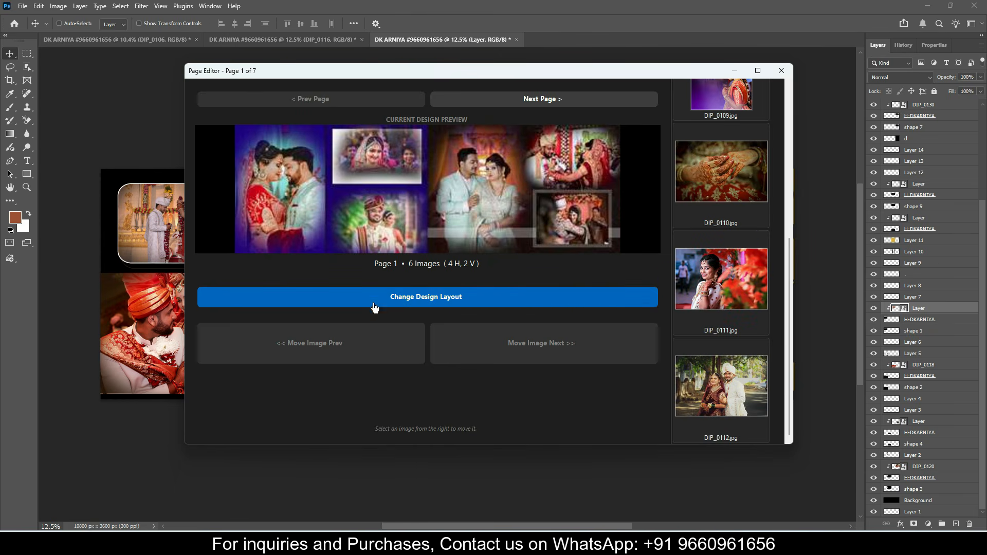
click(433, 302)
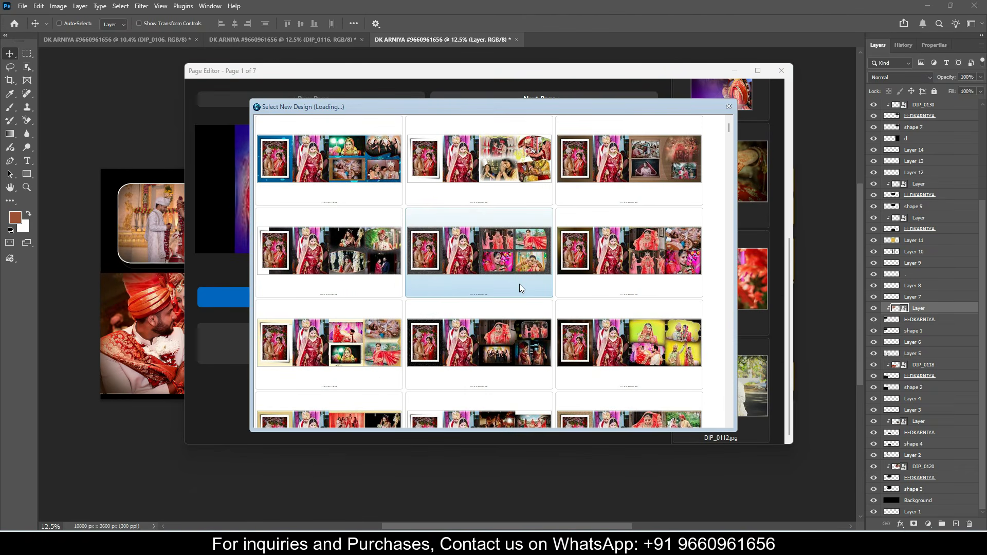
click(357, 352)
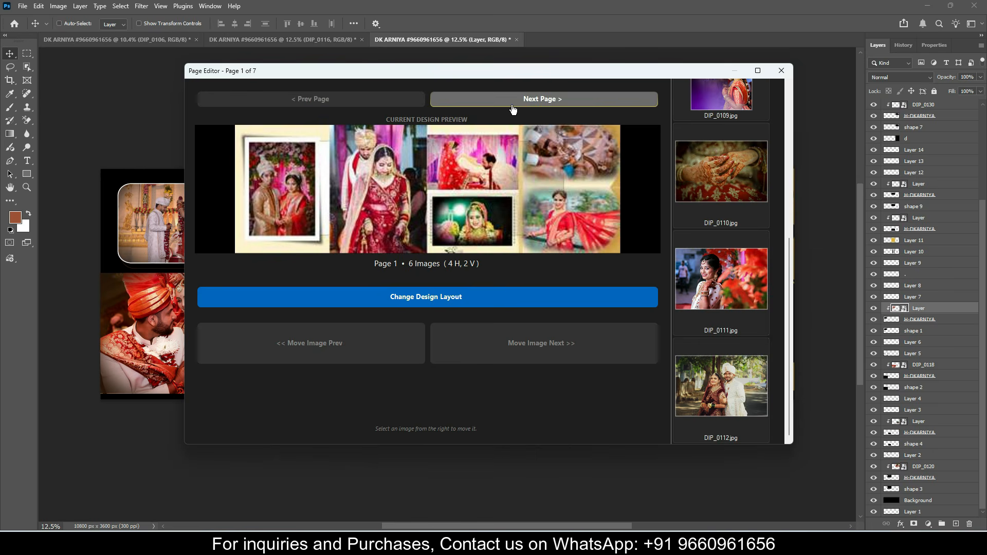
- Change page 2's design to the dark layout with a gold-framed bride and black-dressed Mehendi group photos
click(516, 103)
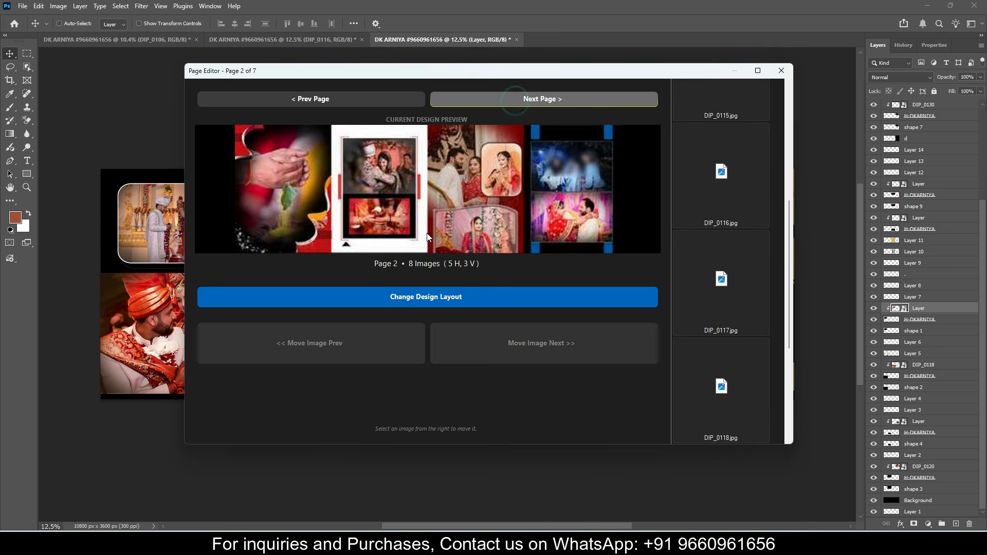
click(432, 302)
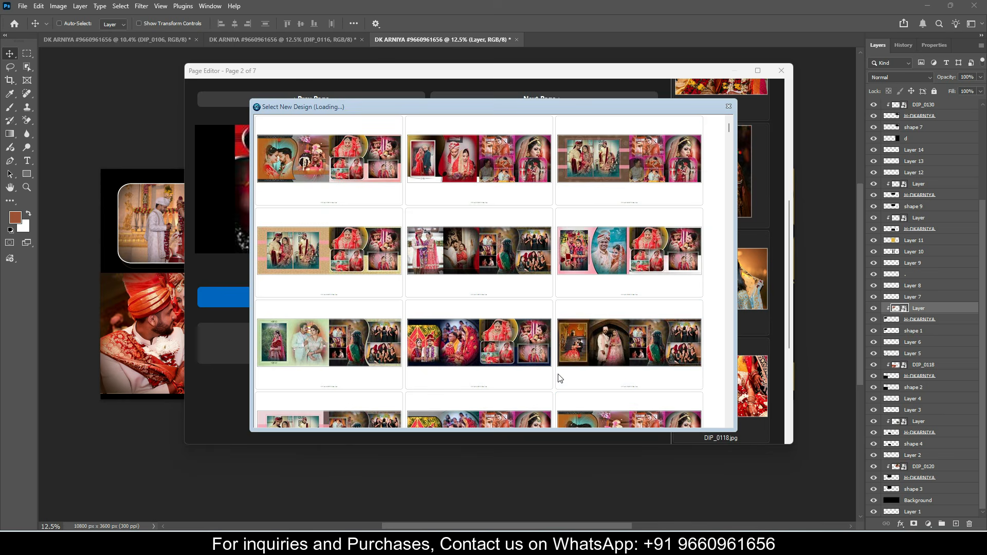
click(563, 375)
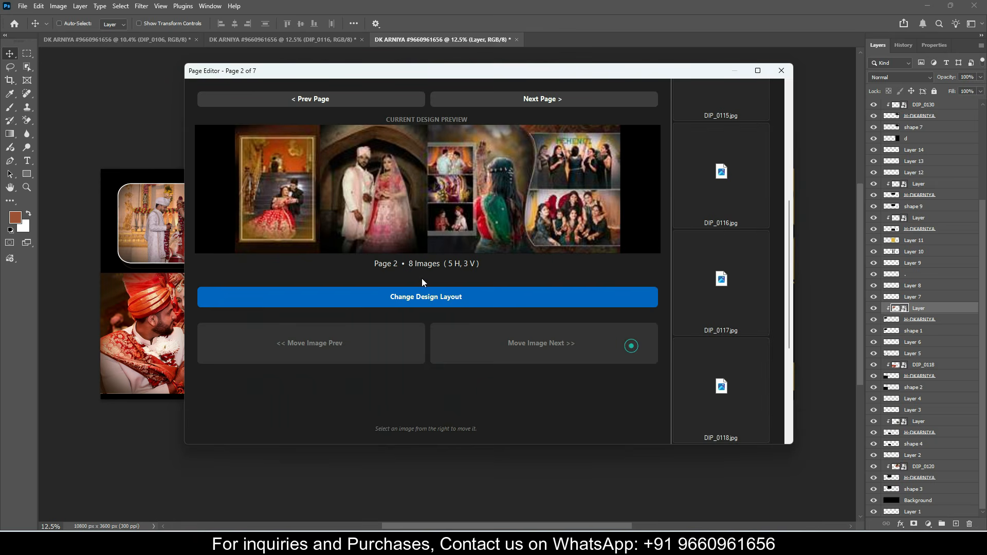
- Change page 6's design to the layout with one large red-bordered couple photo and a four-photo grid
click(547, 103)
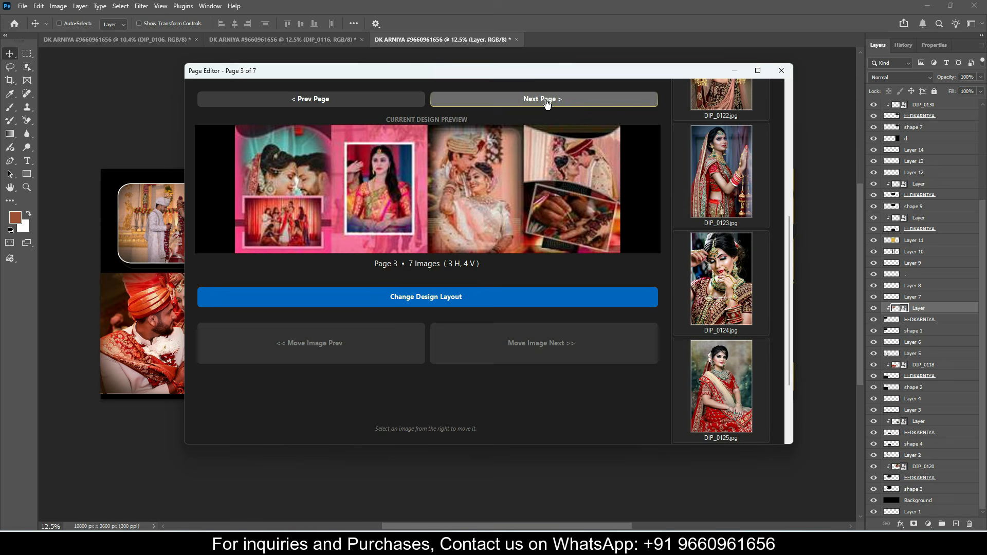
click(546, 103)
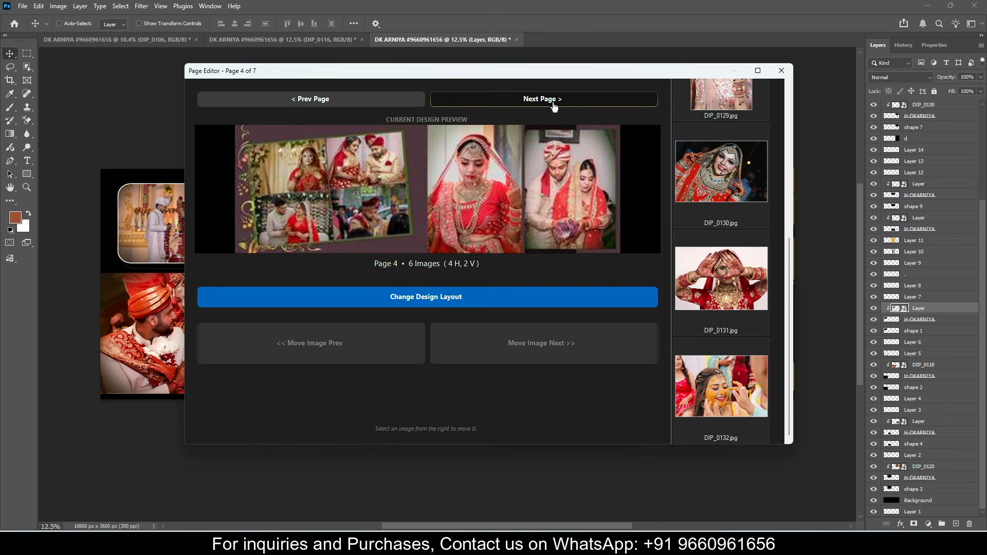
click(552, 102)
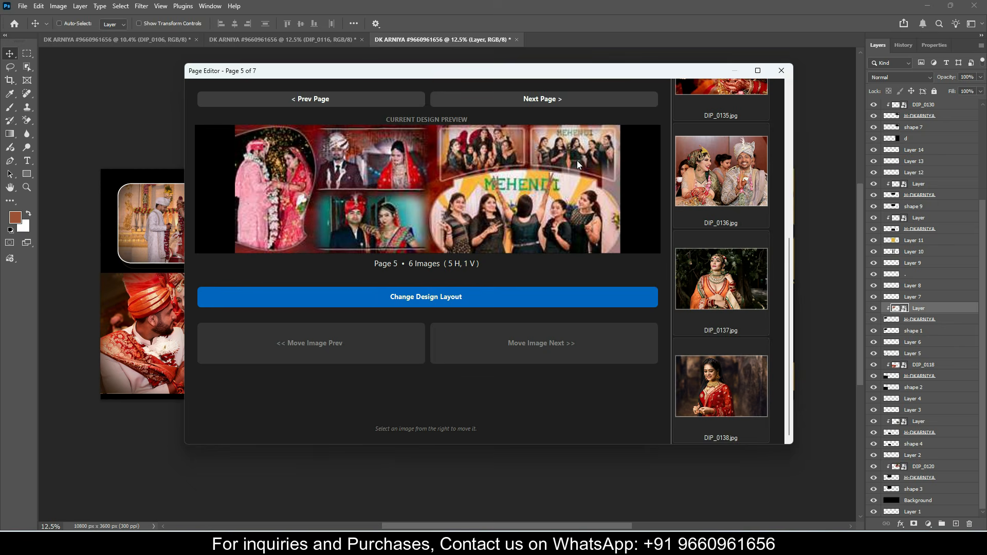
click(570, 101)
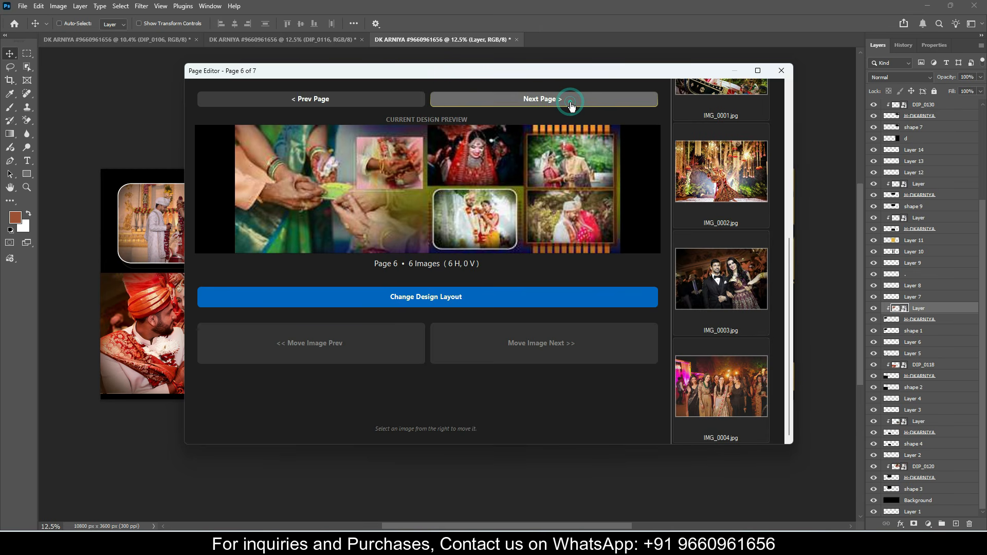
click(478, 298)
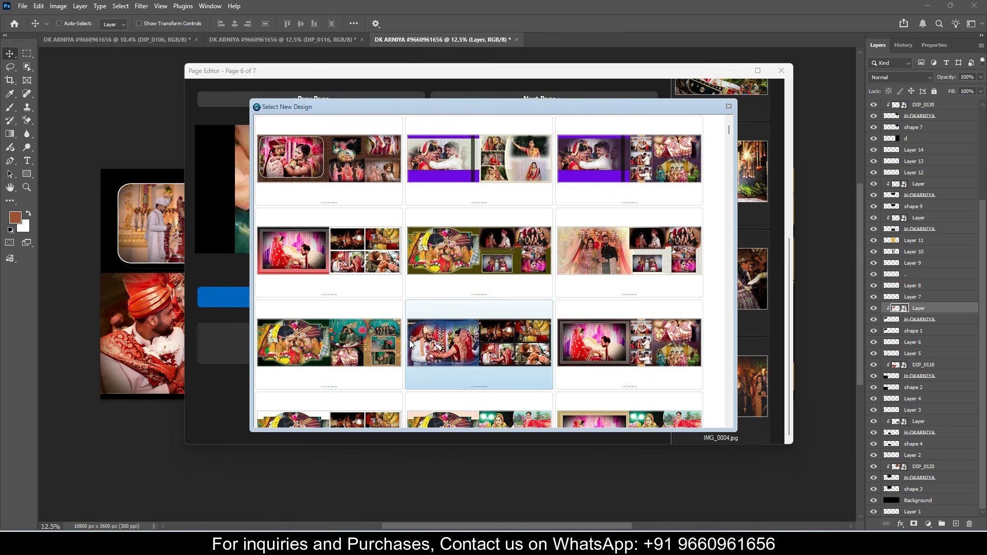
click(345, 250)
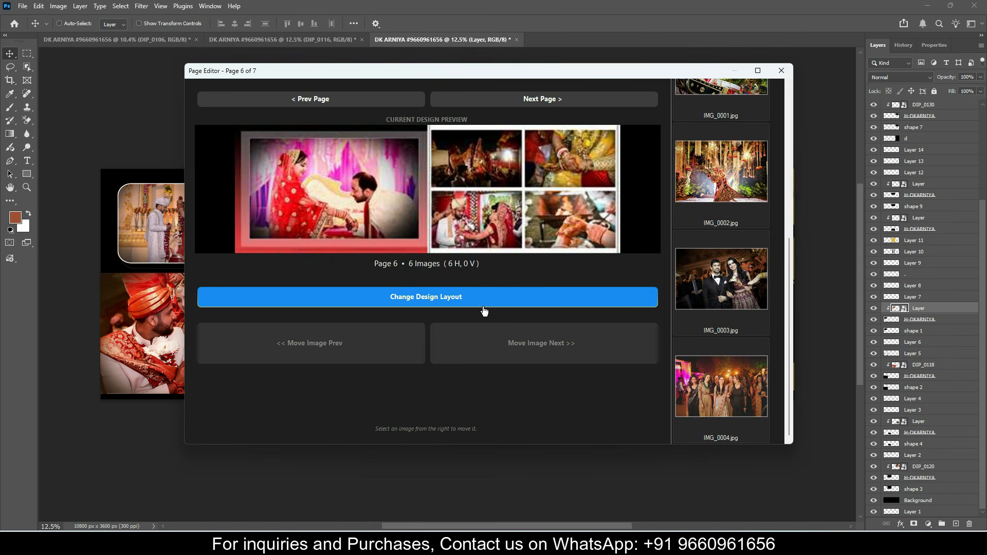
- Change page 7's design to the maroon layout with the couple before orange curtains, and close the page editor
click(540, 103)
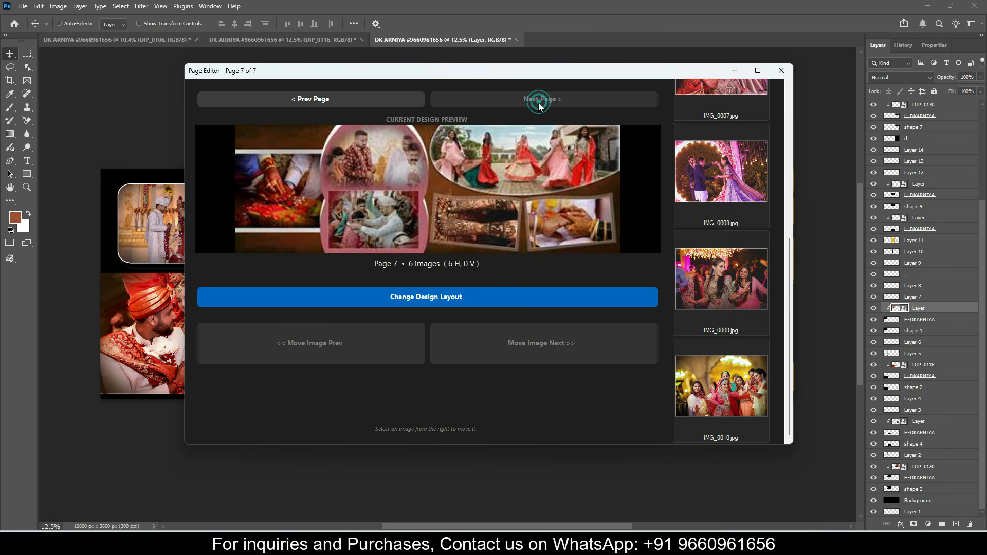
click(440, 301)
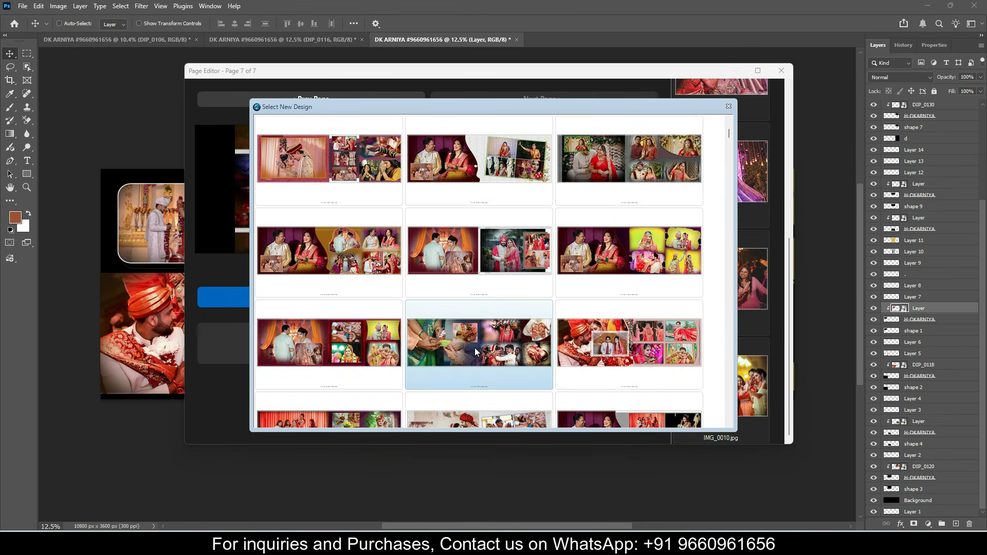
click(353, 350)
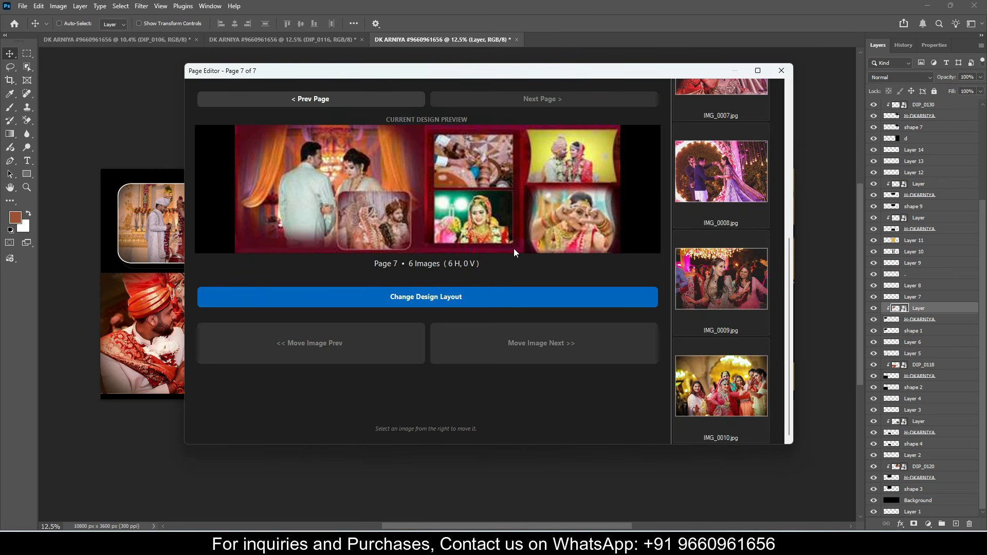
click(774, 73)
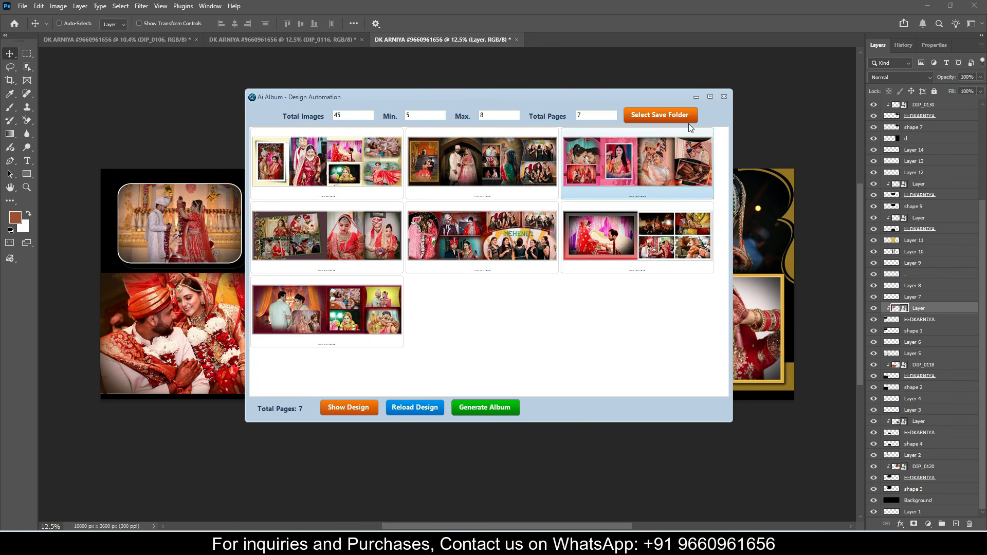
- Create a folder named output inside DIP 2026 on the Desktop and set it as the album's save folder
click(647, 115)
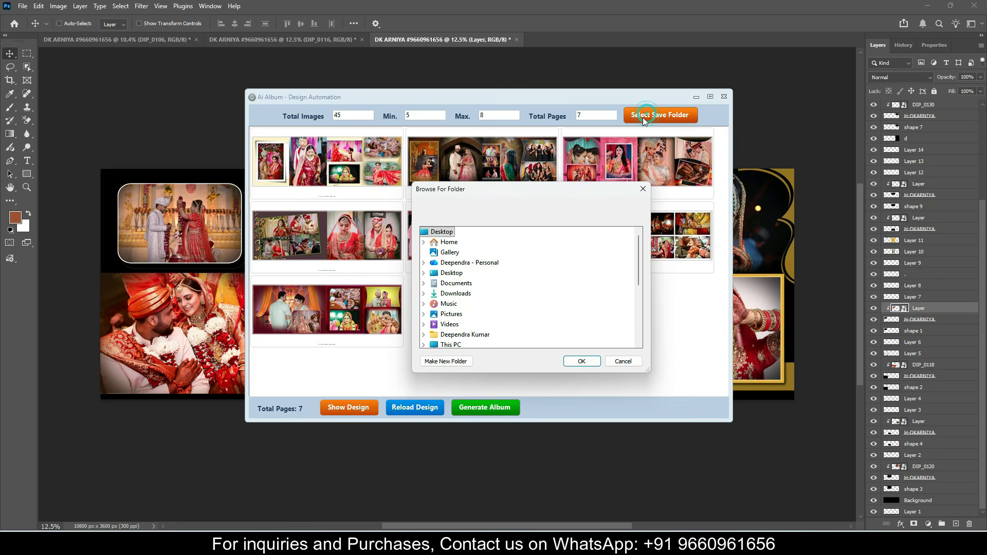
double_click(455, 278)
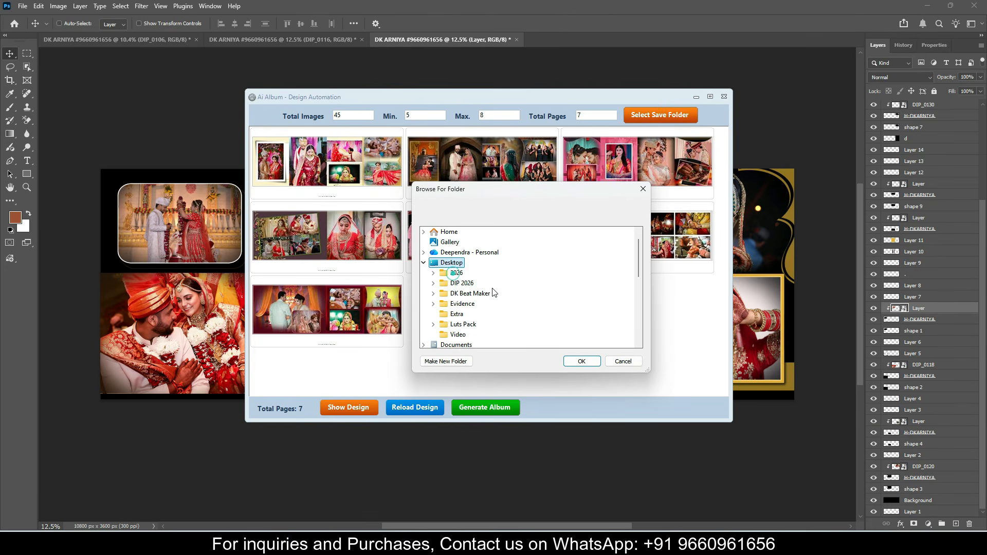
double_click(460, 283)
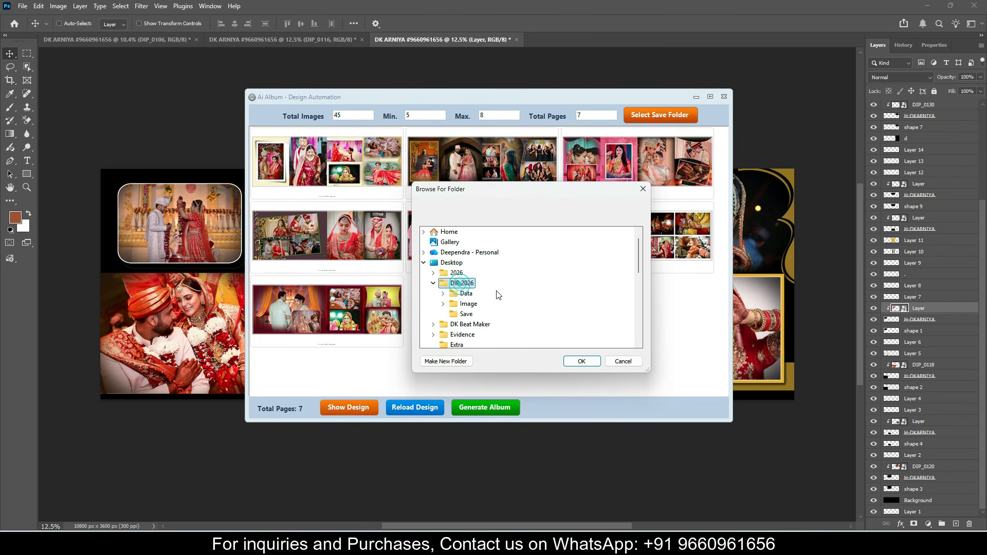
click(455, 361)
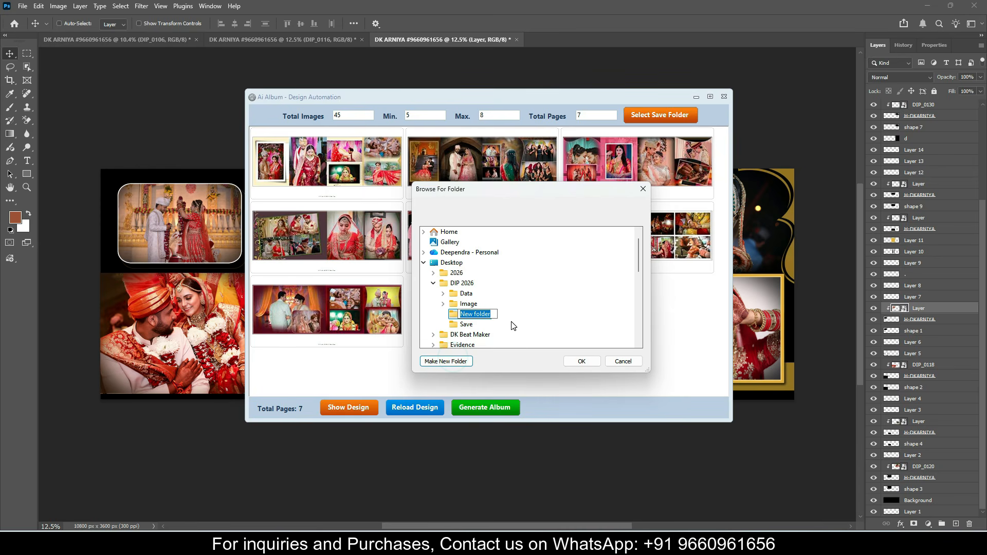
text(output)
click(488, 314)
click(581, 364)
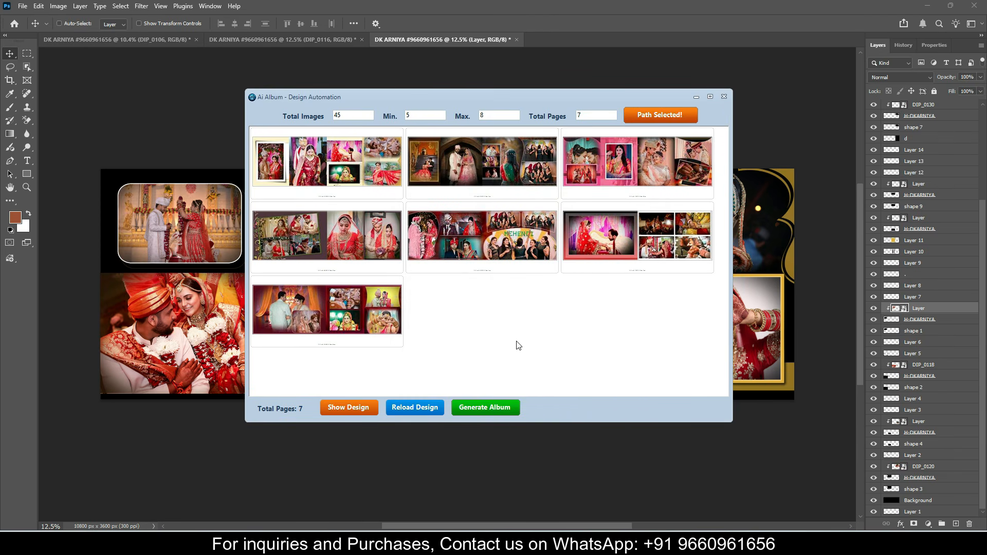
- Generate album pages 1 to 7 with file naming starting at 1, and close the design automation window
click(487, 409)
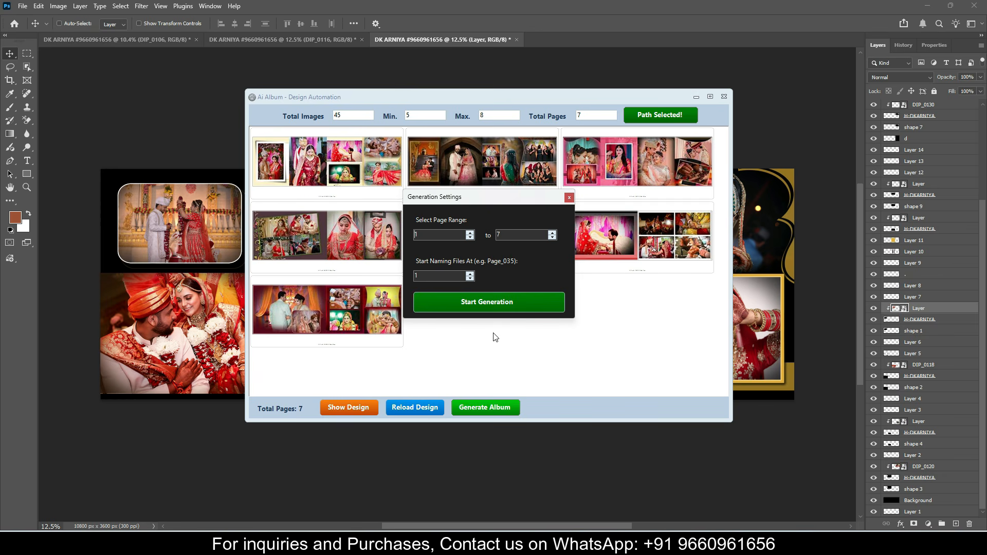
click(487, 308)
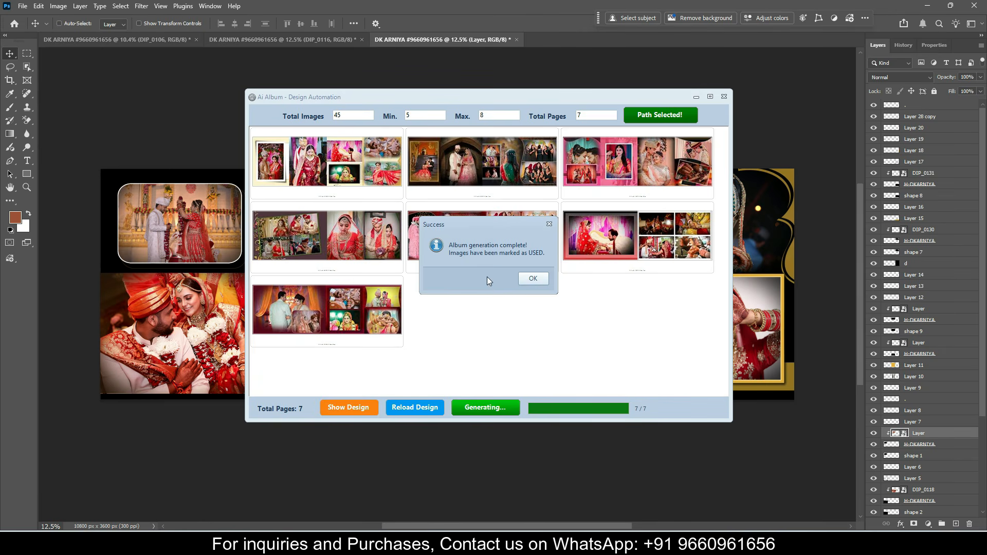
click(535, 281)
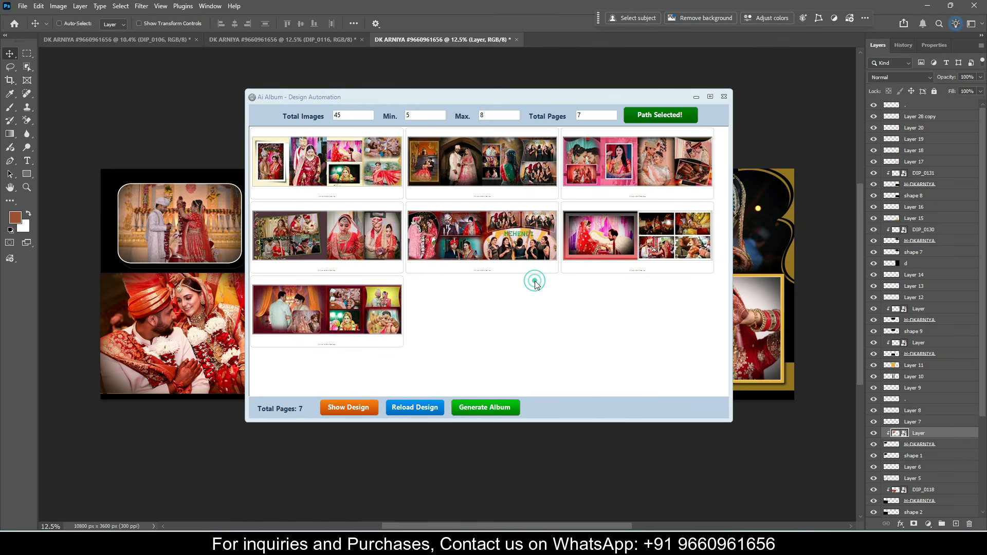
click(724, 96)
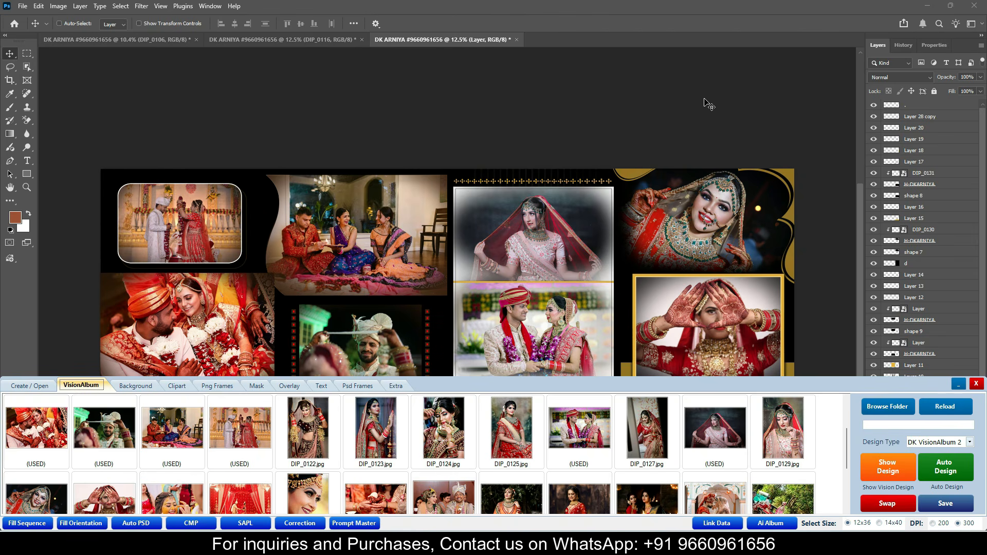
- Close all the open spread documents
scroll(657, 187, down, 3)
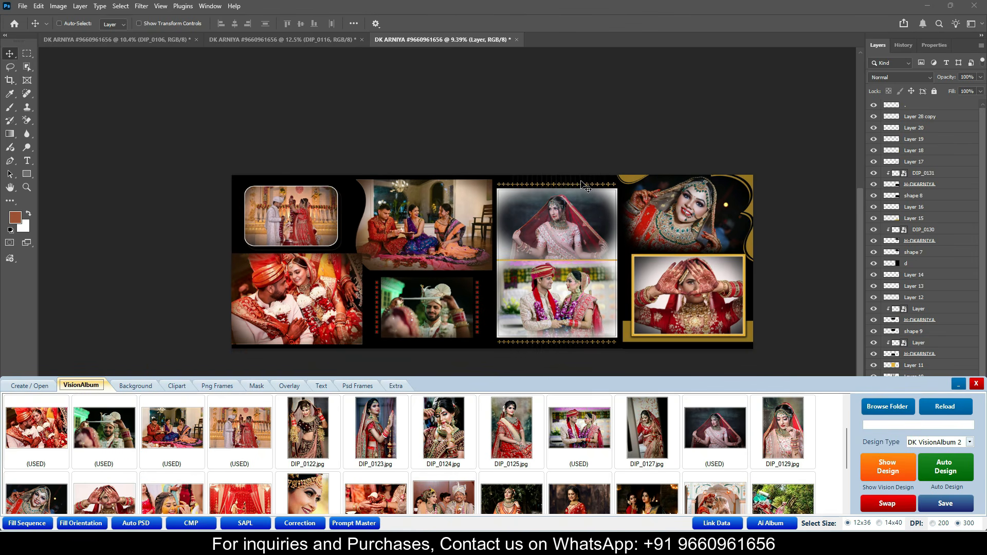
click(573, 154)
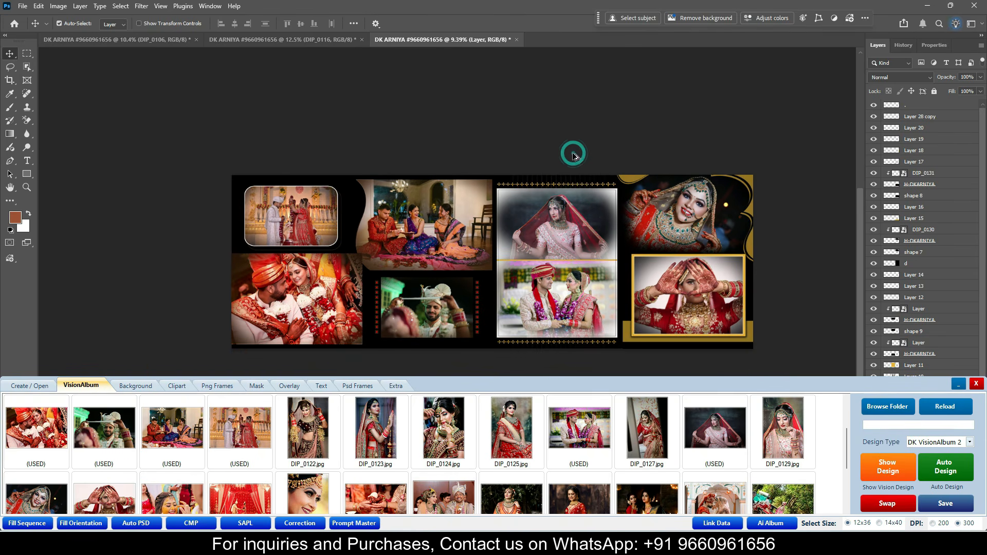
key(ctrl+alt+w)
click(427, 223)
click(494, 205)
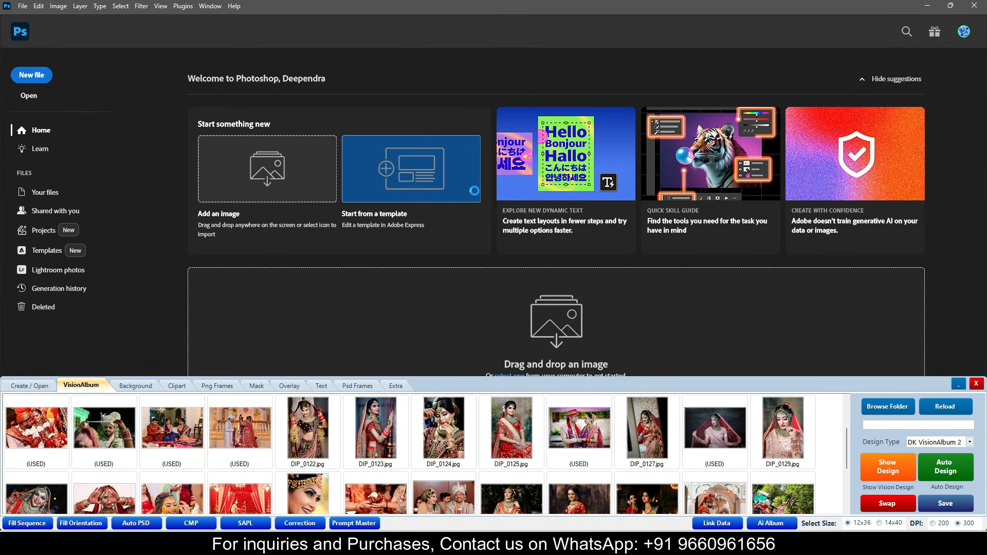
- Open Page_001.psd to Page_007.psd together from the output folder in DIP 2026, with the files grouped by type
key(ctrl+o)
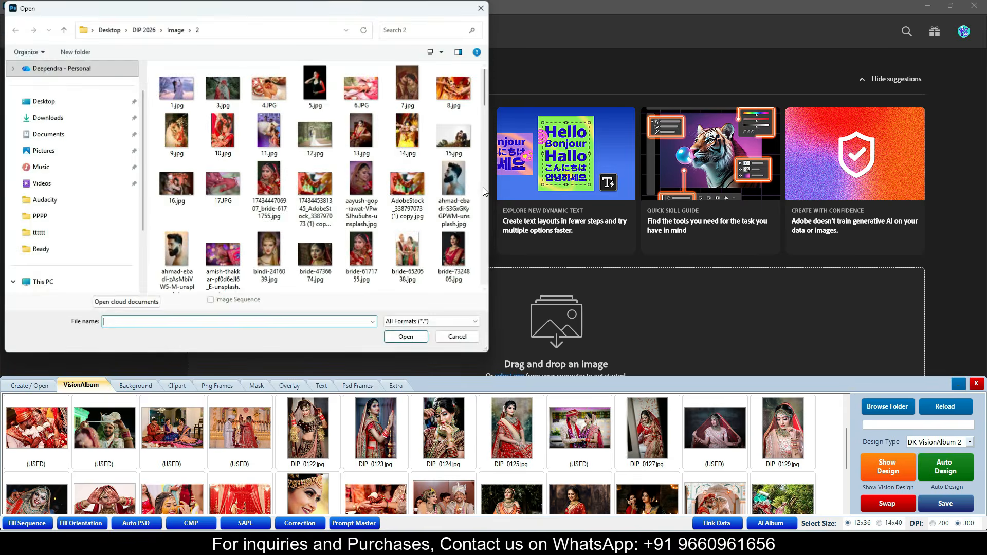
click(150, 32)
double_click(350, 108)
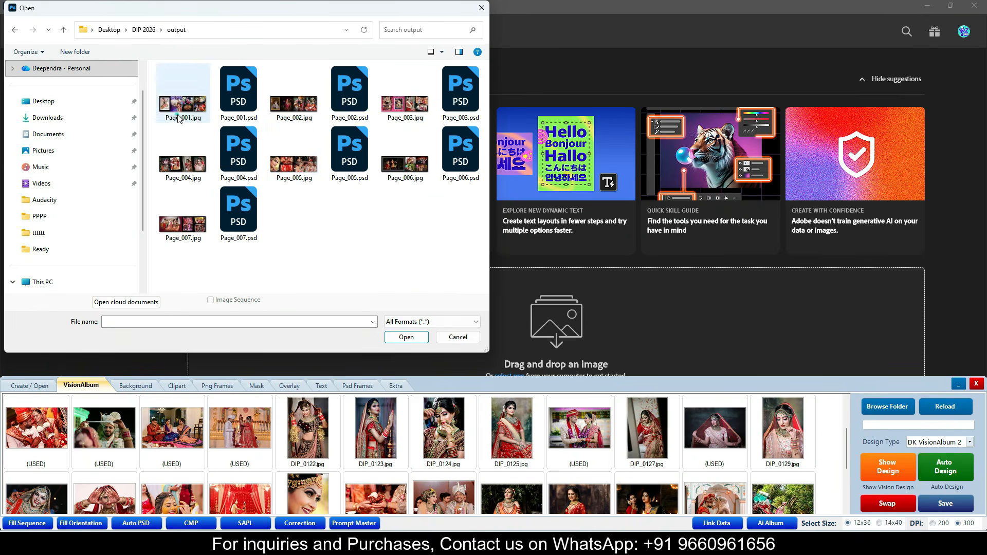
right_click(317, 217)
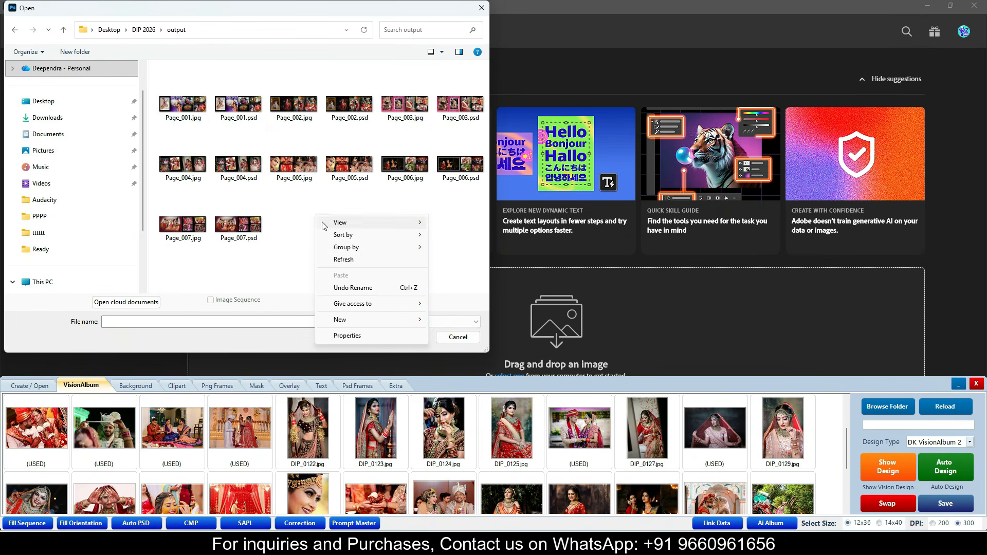
mouse_move(357, 238)
click(451, 260)
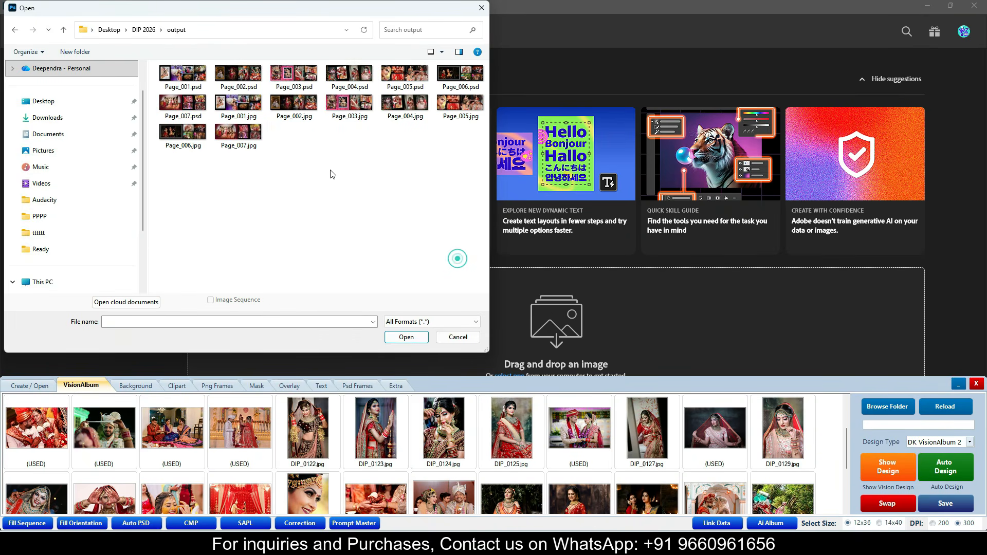
click(196, 91)
shift+click(195, 106)
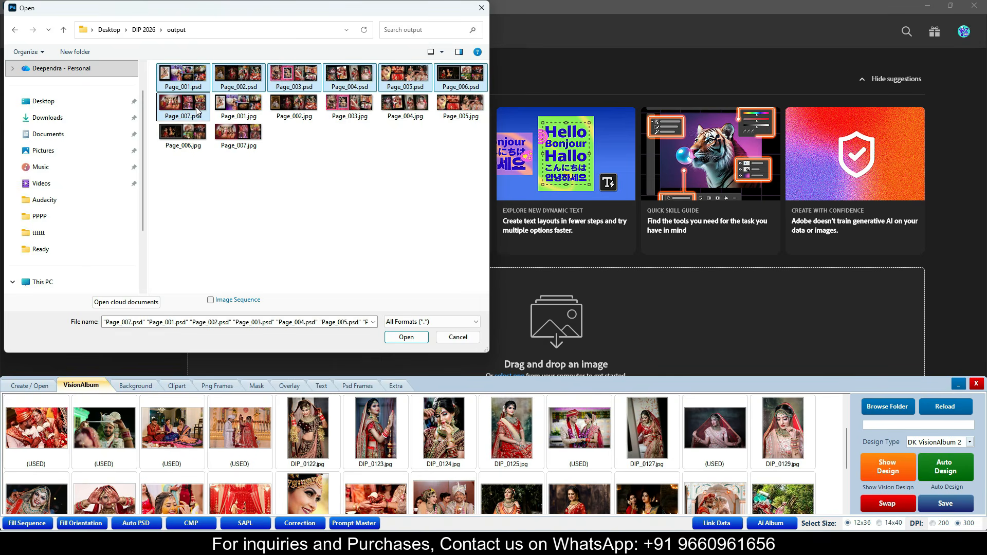
click(407, 337)
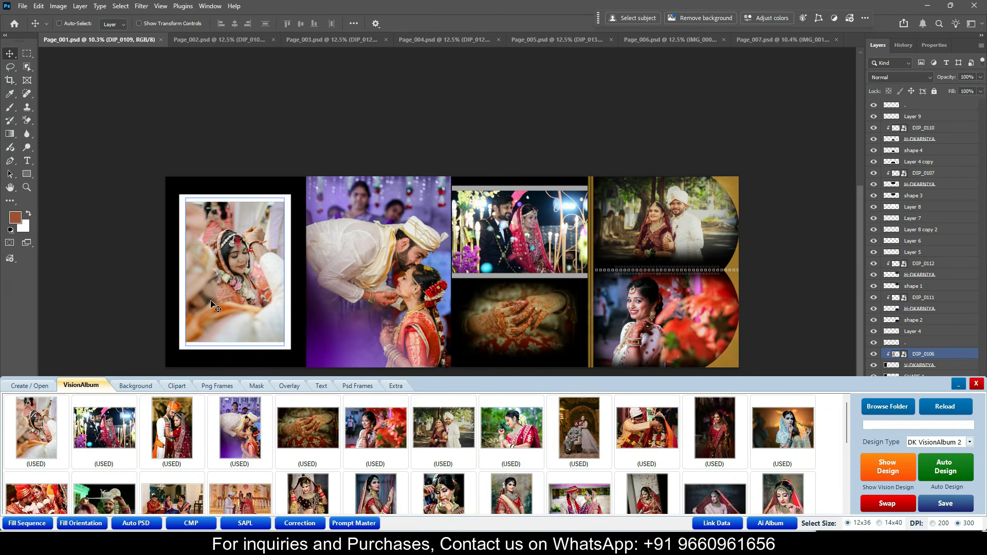
- Pick the photos on Page_001 one by one to check which layer each belongs to
ctrl+right_click(242, 252)
click(252, 258)
ctrl+right_click(387, 256)
click(408, 262)
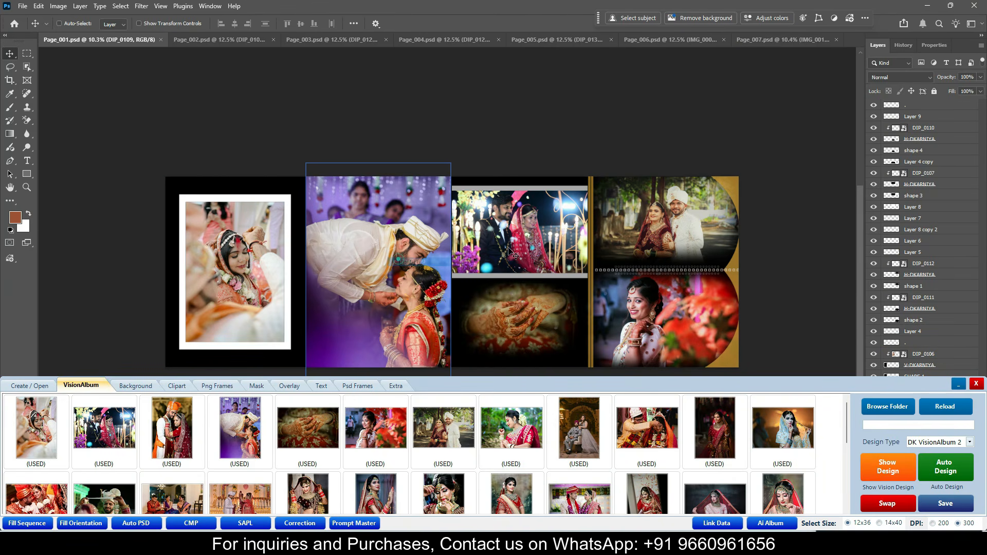
ctrl+click(525, 291)
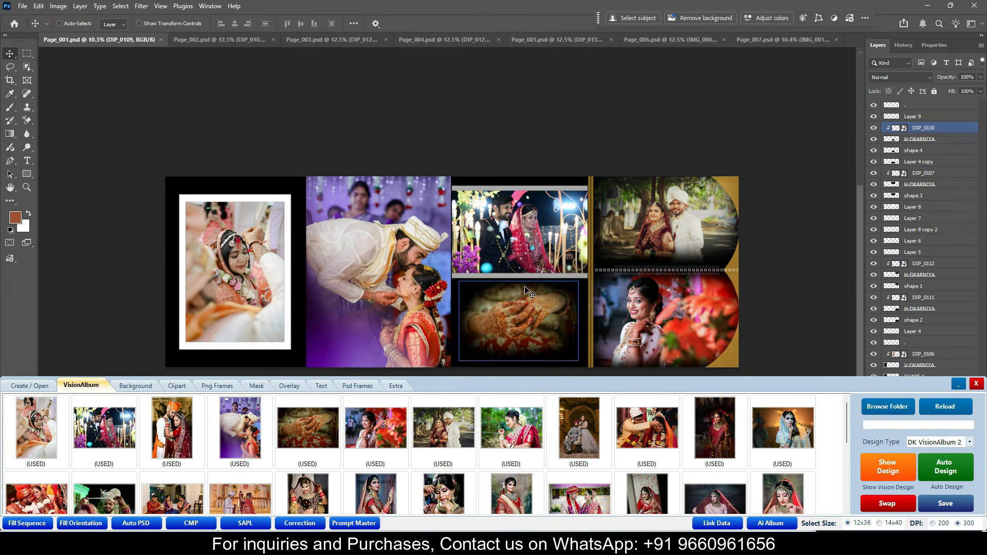
ctrl+click(538, 235)
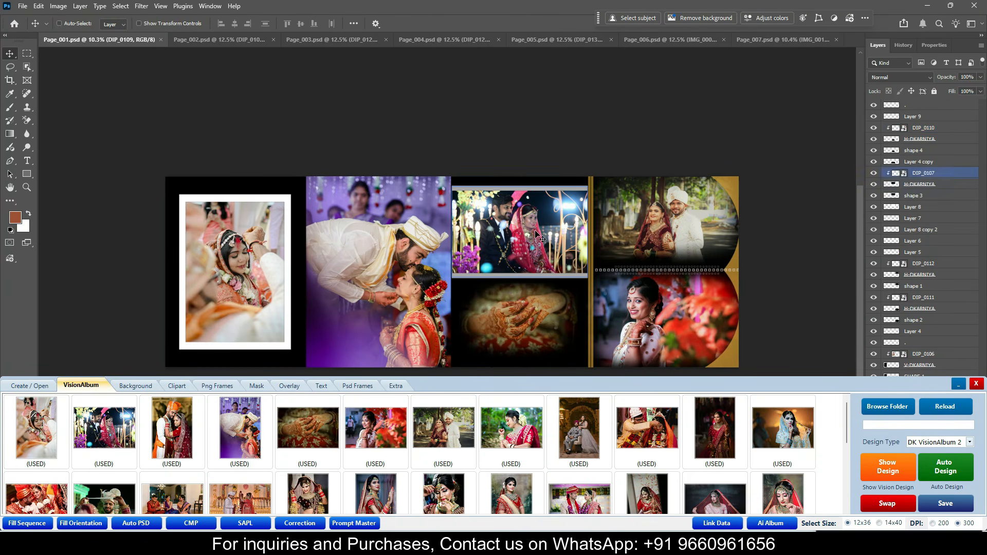
ctrl+click(639, 306)
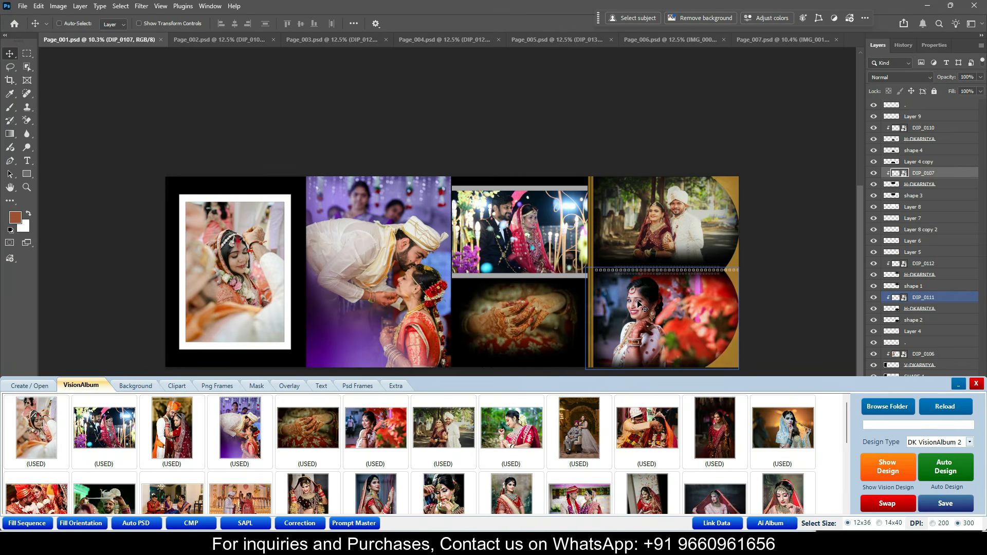
- Look through Page_002 to Page_006 and examine the photo placement and layers of each spread
click(214, 39)
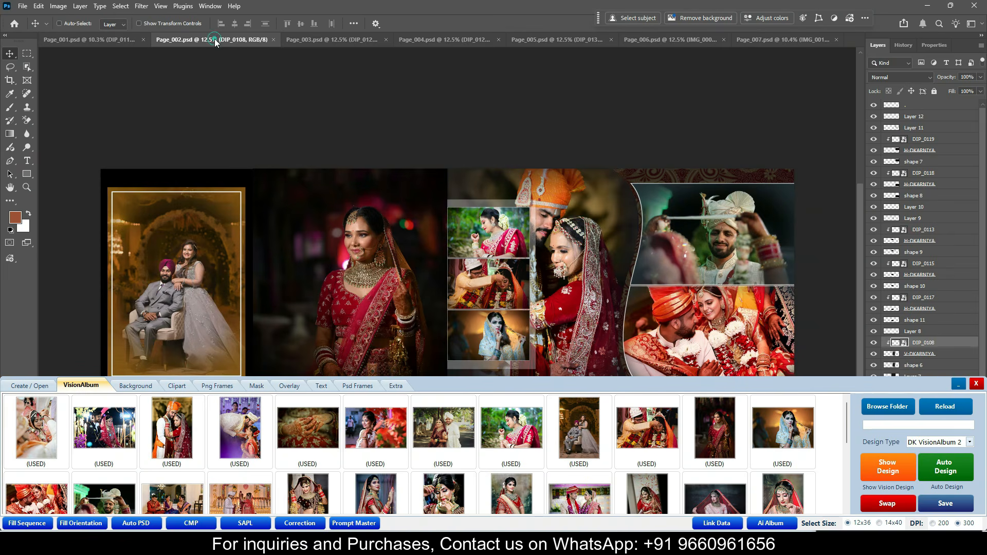
scroll(247, 200, down, 3)
ctrl+click(327, 275)
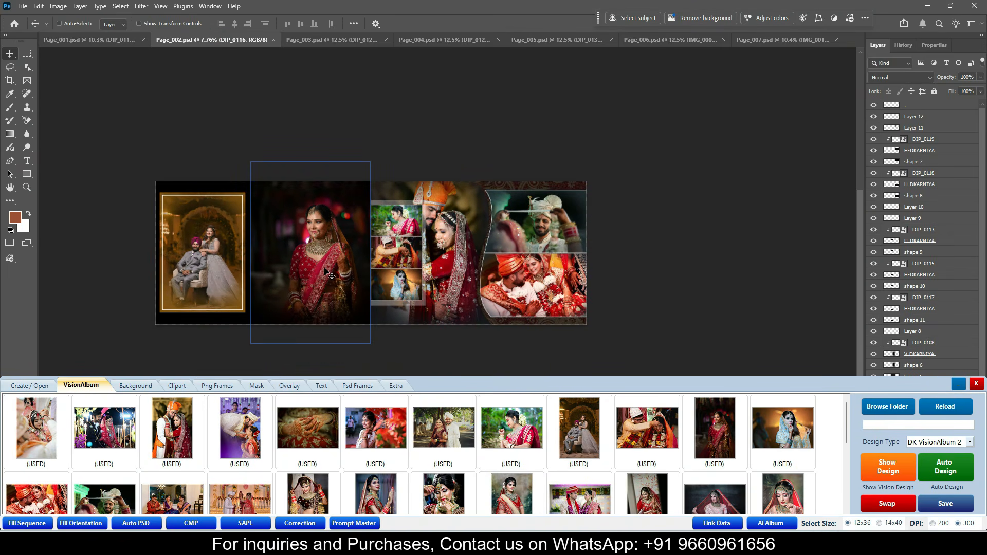
scroll(329, 275, up, 3)
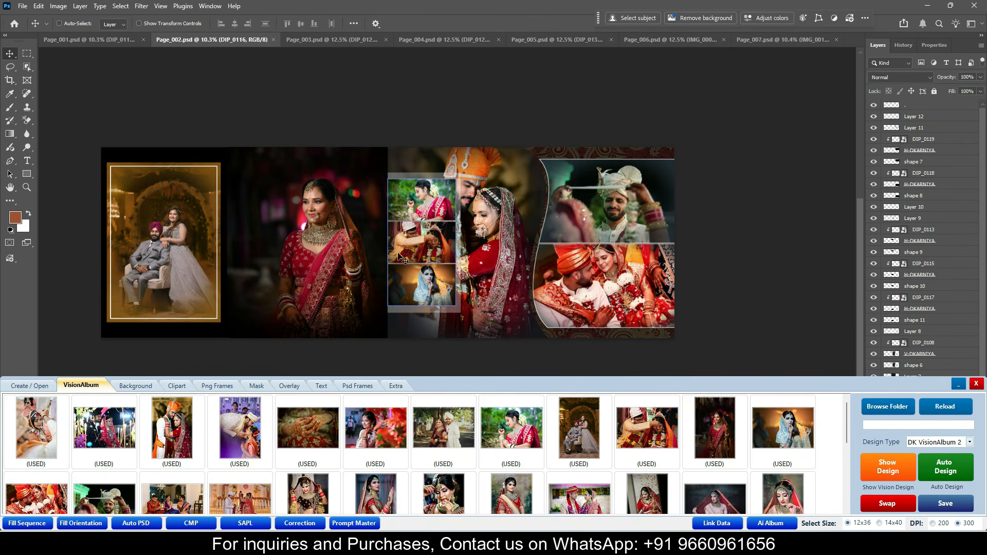
click(329, 41)
scroll(421, 184, down, 3)
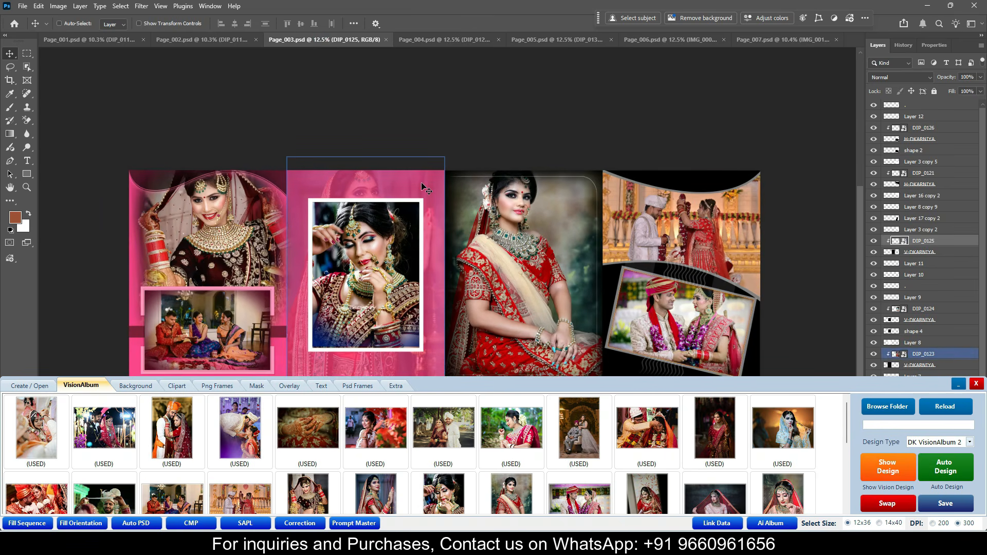
drag(390, 282, 382, 236)
scroll(382, 236, up, 3)
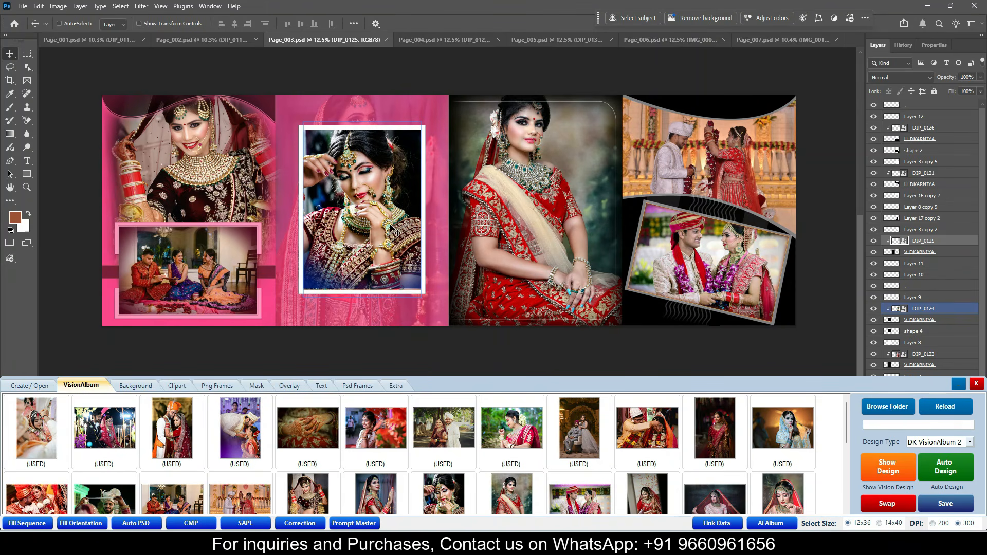
click(439, 41)
scroll(485, 159, down, 2)
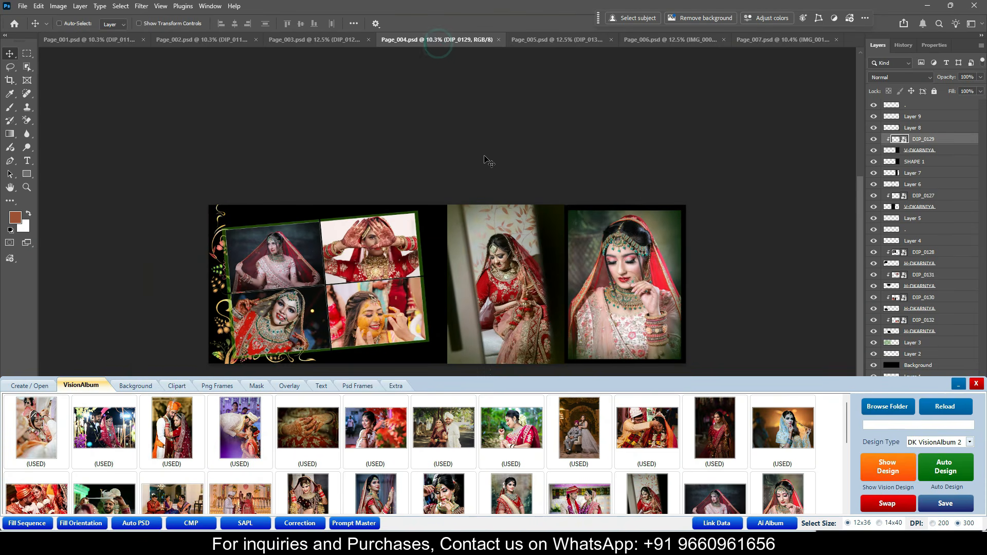
scroll(496, 257, up, 1)
drag(489, 318, 488, 281)
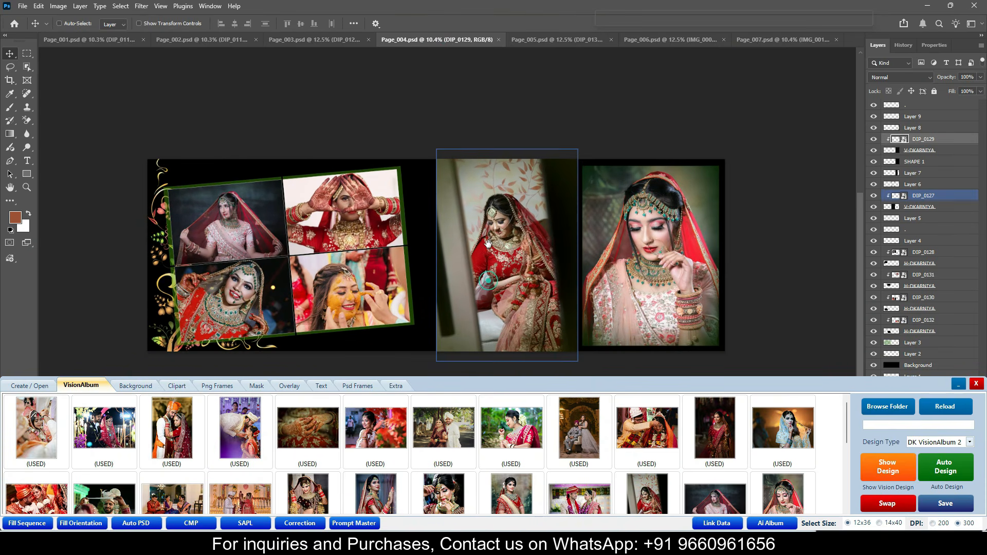
click(557, 39)
scroll(436, 321, down, 2)
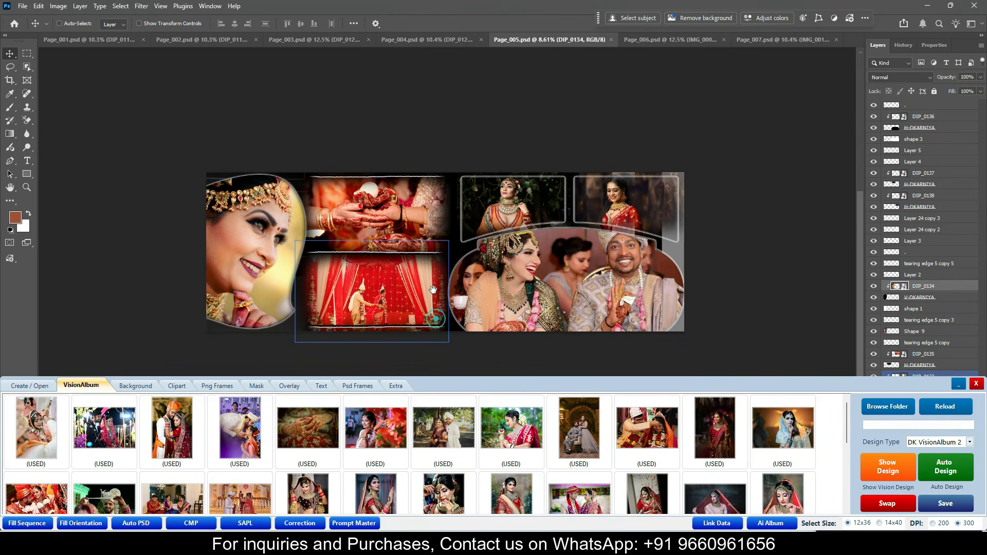
click(642, 43)
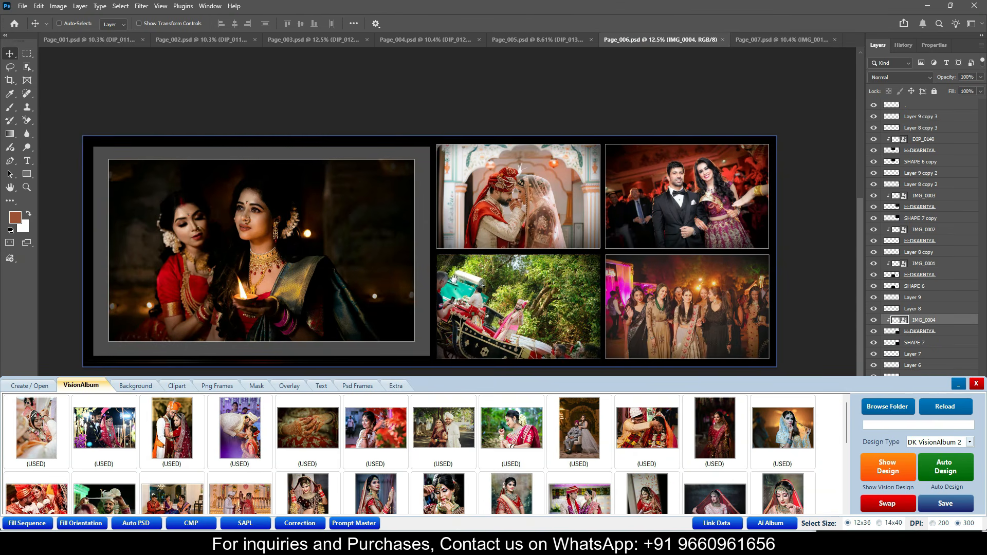
- On Page_007, select the stacked photos IMG_0007 and IMG_0008 and swap them with each other
click(772, 41)
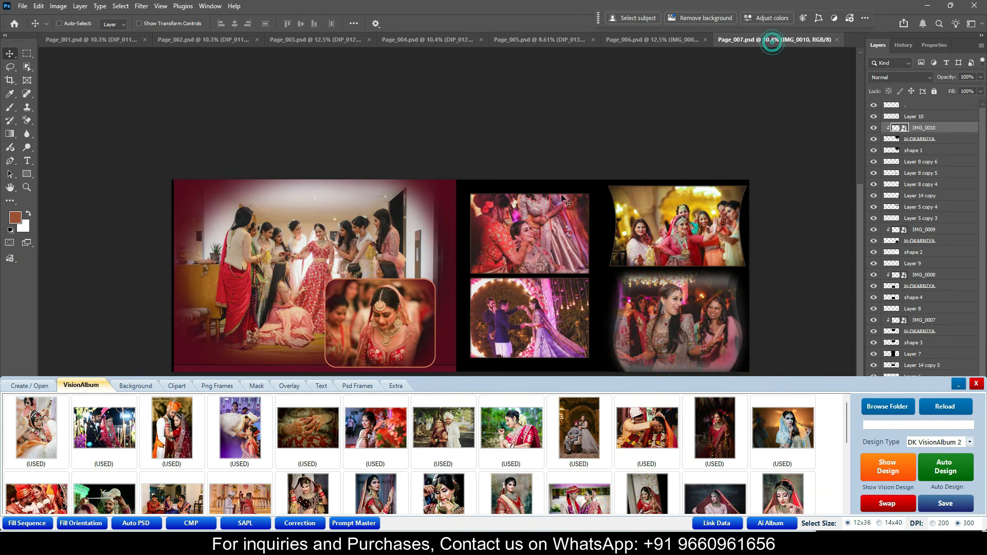
scroll(535, 283, down, 3)
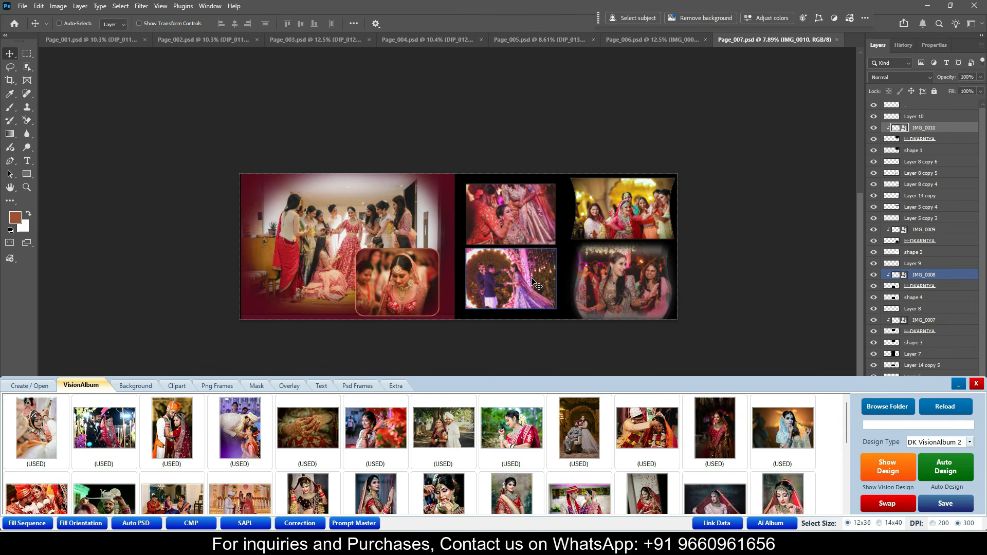
right_click(519, 220)
click(528, 226)
right_click(519, 278)
shift+click(528, 282)
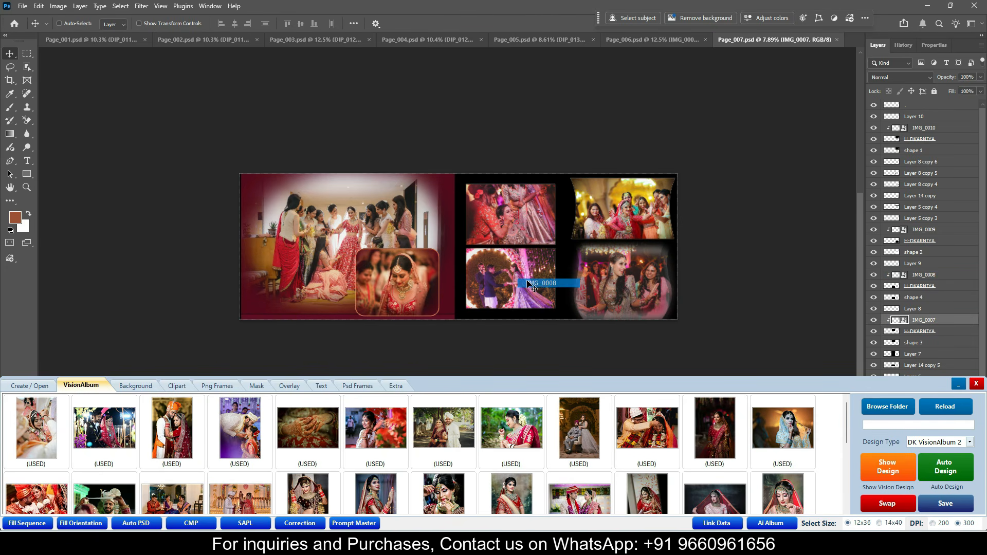
click(891, 507)
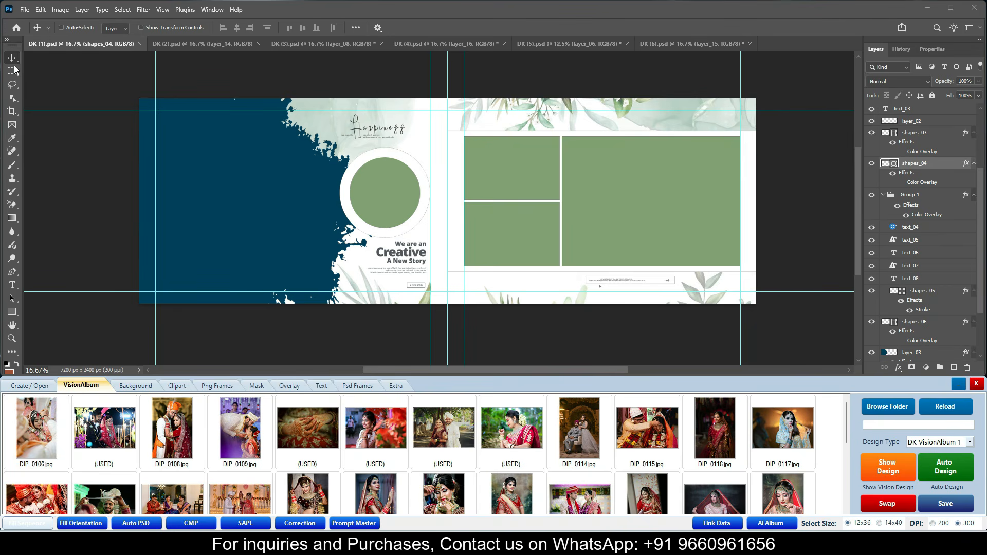
- In DK (1).psd, select the frame layers layer_03, shapes_01, shapes_06, shapes_03 and shapes_04 in that order
right_click(237, 187)
click(252, 190)
right_click(386, 188)
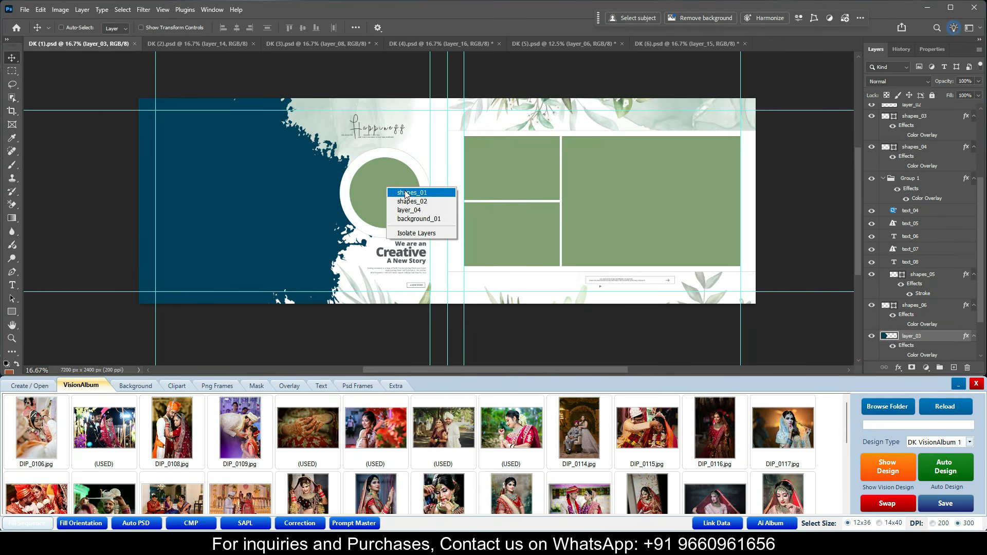
click(406, 191)
right_click(494, 174)
click(509, 177)
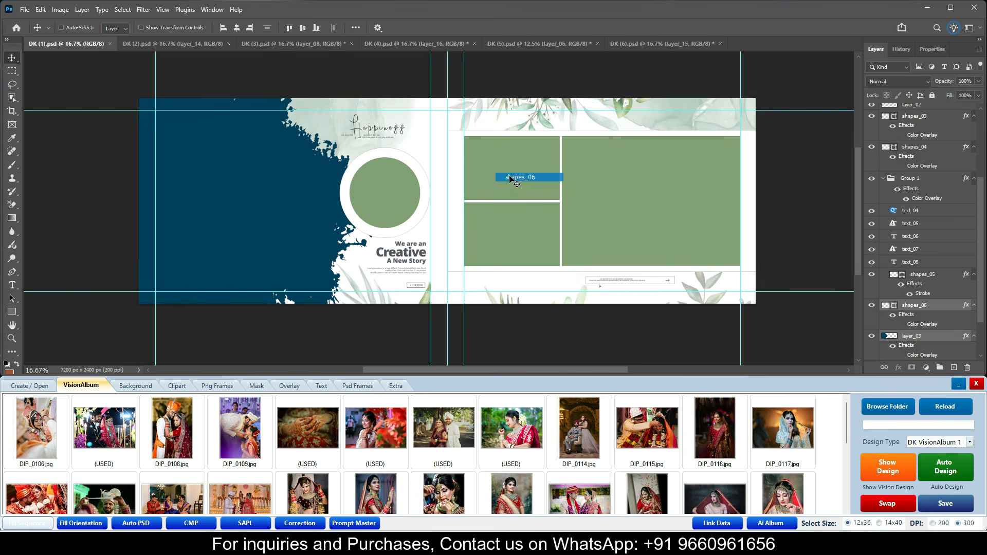
right_click(514, 221)
click(535, 224)
right_click(621, 201)
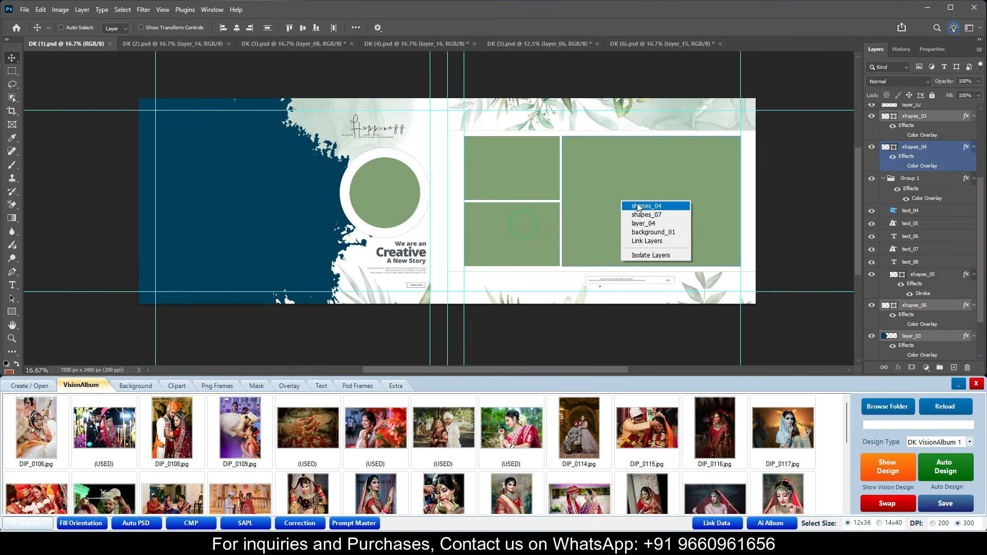
click(635, 204)
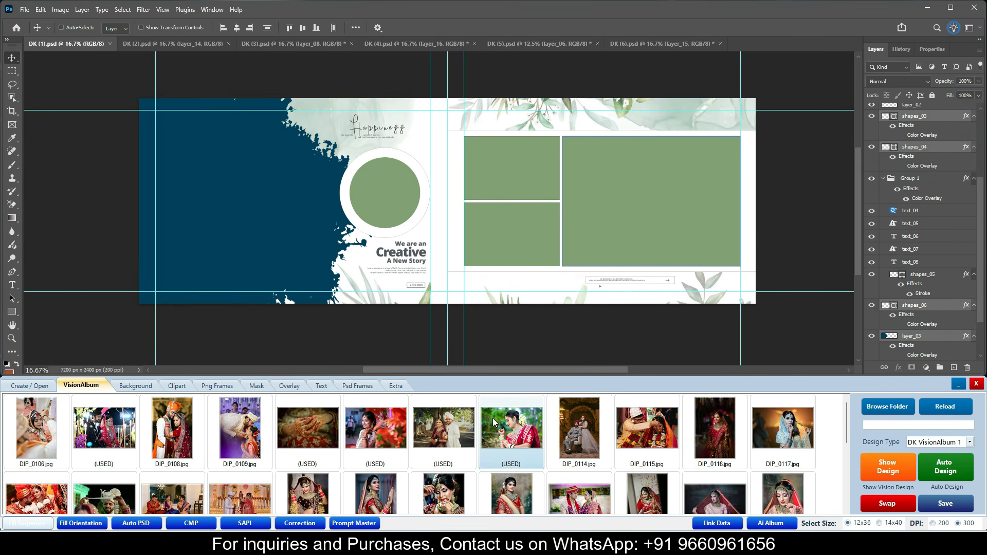
- Fill the selected frames in sequence with photos DIP_0118 to DIP_0121 and DIP_0126
scroll(396, 463, down, 2)
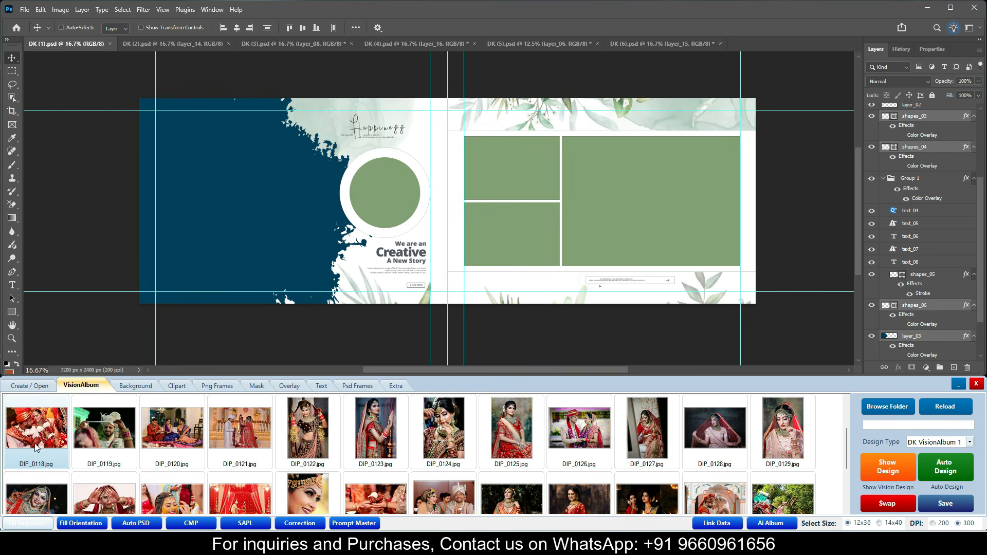
drag(35, 447, 246, 437)
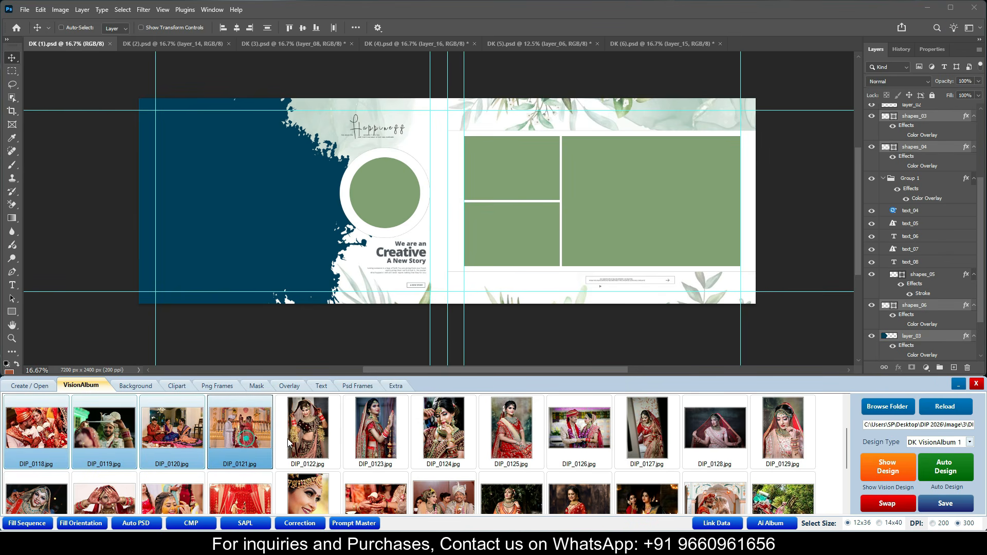
ctrl+click(596, 437)
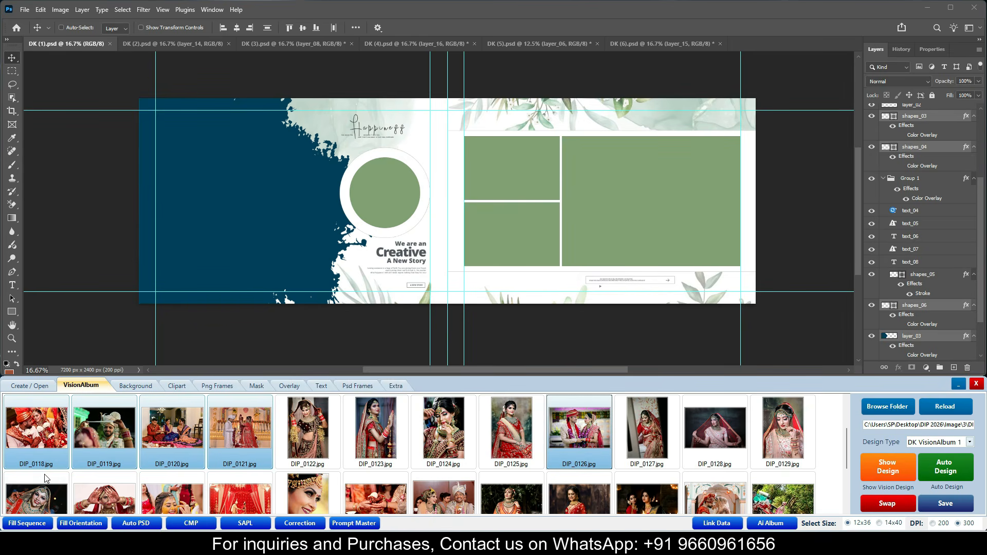
click(26, 524)
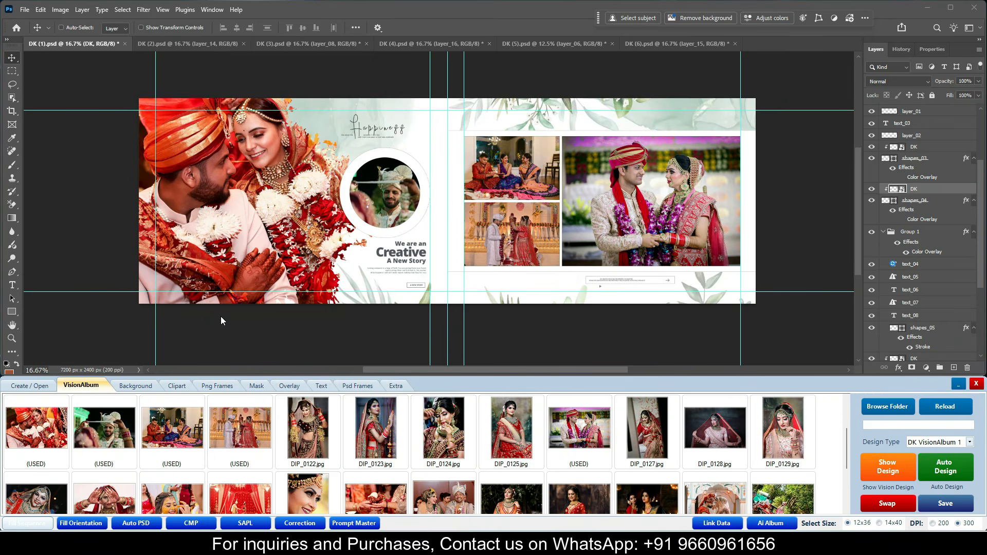
- In DK (1).psd, scale the large couple photo clipped to layer_03 down to about 4%
scroll(914, 289, down, 3)
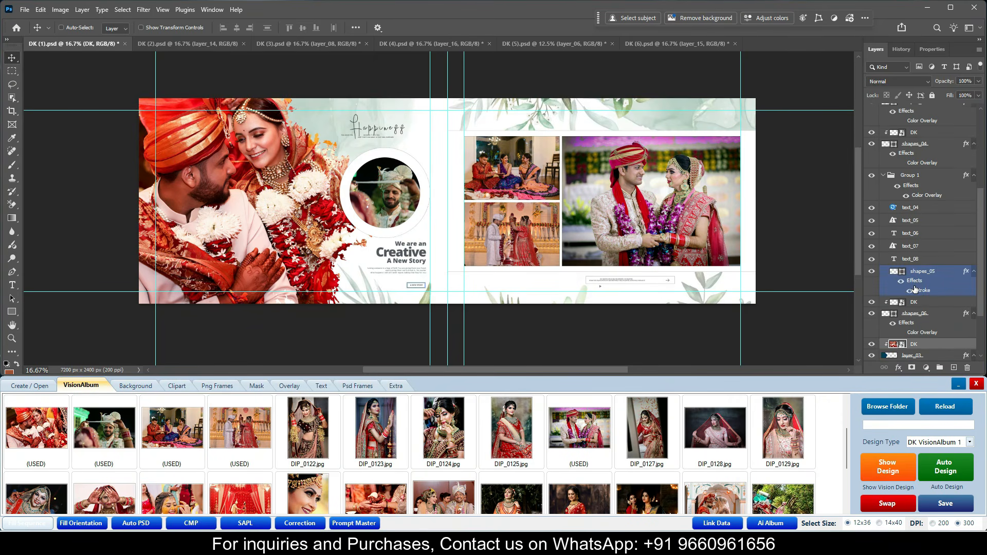
click(915, 345)
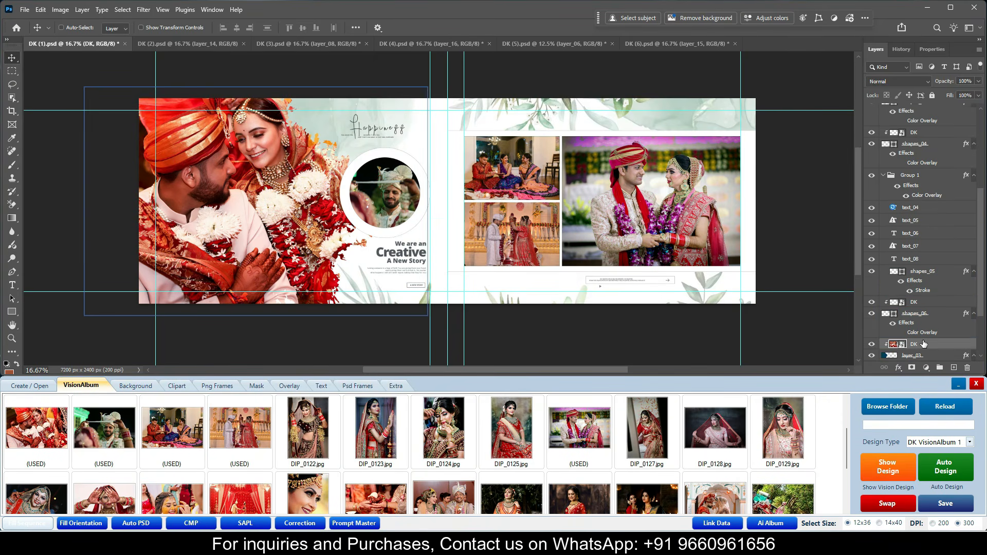
scroll(924, 344, down, 1)
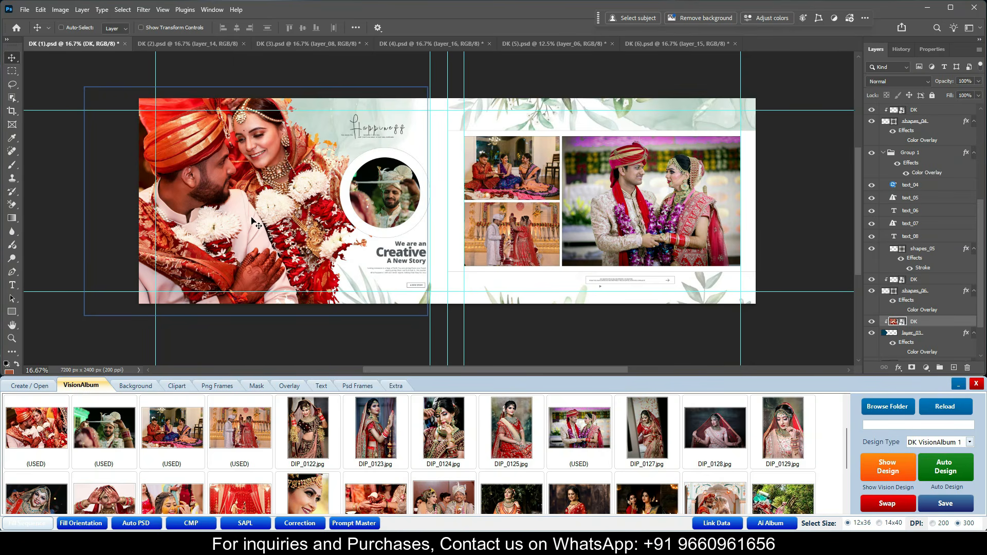
key(ctrl+t)
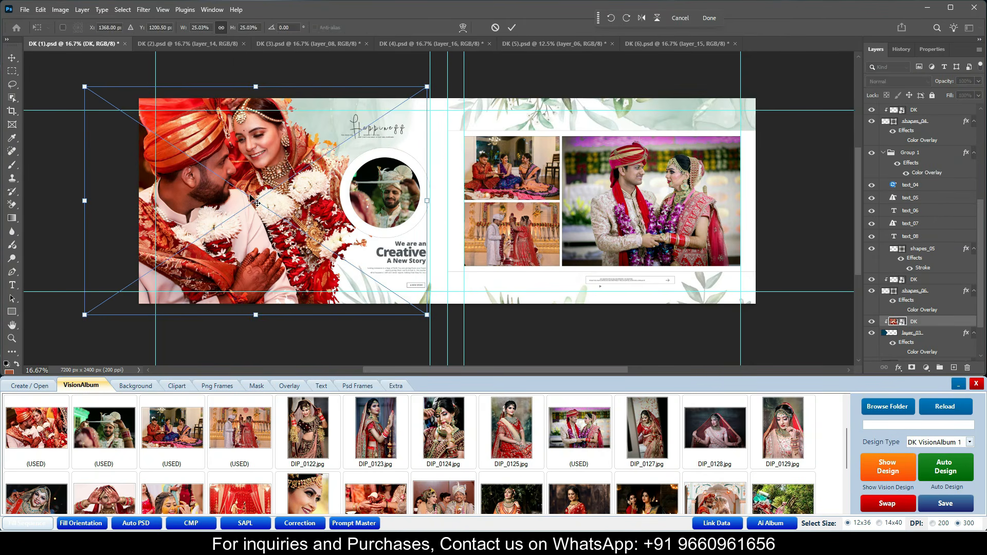
drag(429, 86, 302, 208)
key(Return)
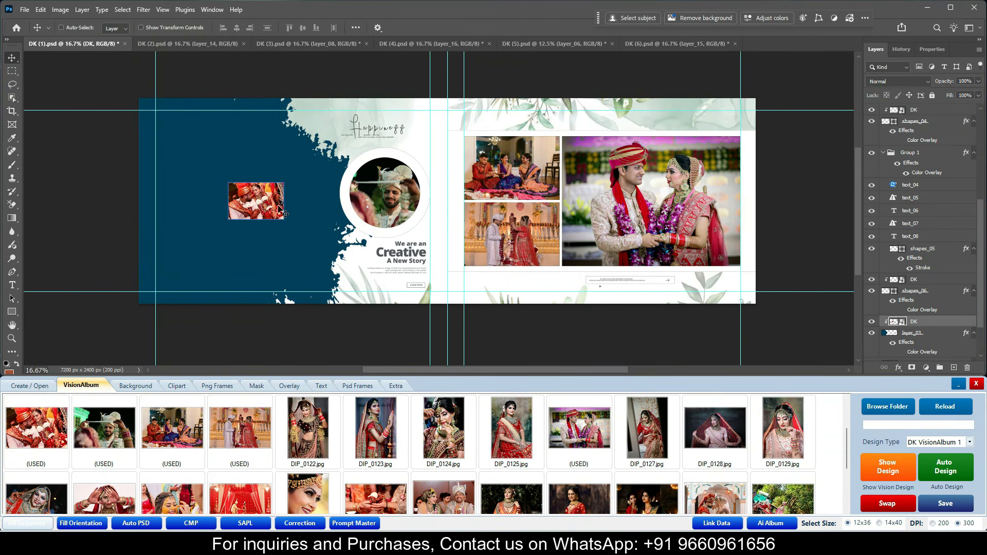
- Scale the shrunken couple photo back up so it covers its whole frame
key(ctrl+t)
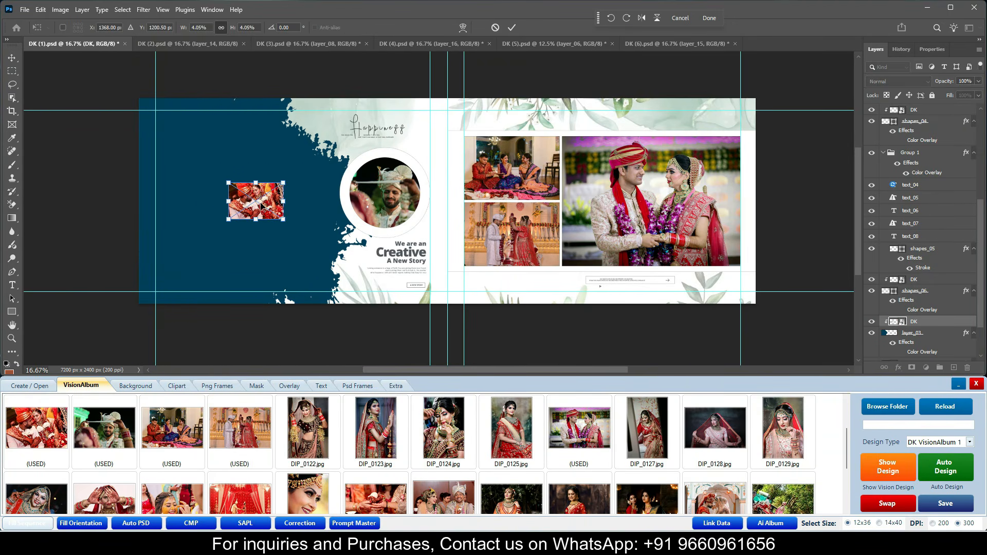
drag(283, 182, 428, 86)
key(Return)
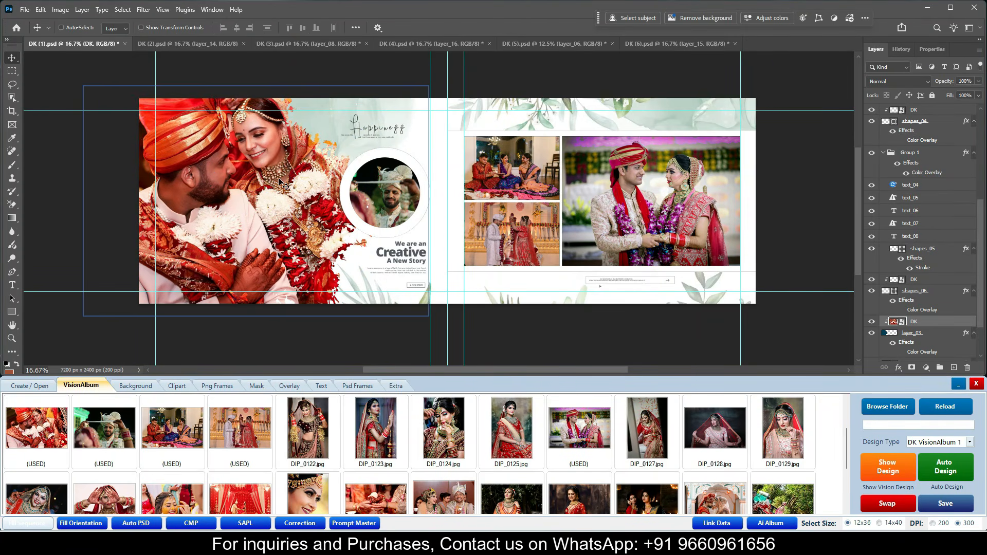
ctrl+click(394, 204)
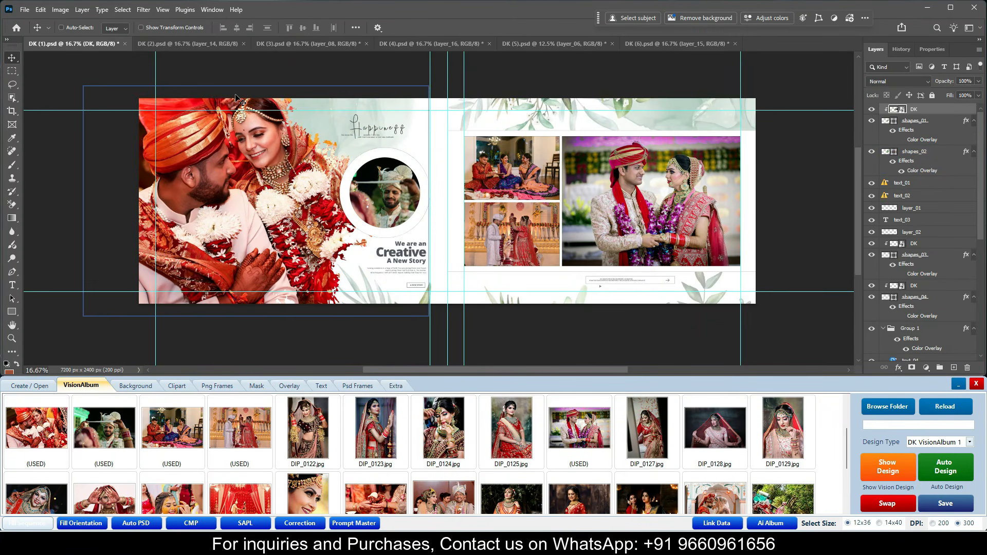
- In DK (2).psd, select the left page's frame layers layer_02, layer_06 and layer_07 in that order
click(175, 44)
right_click(234, 176)
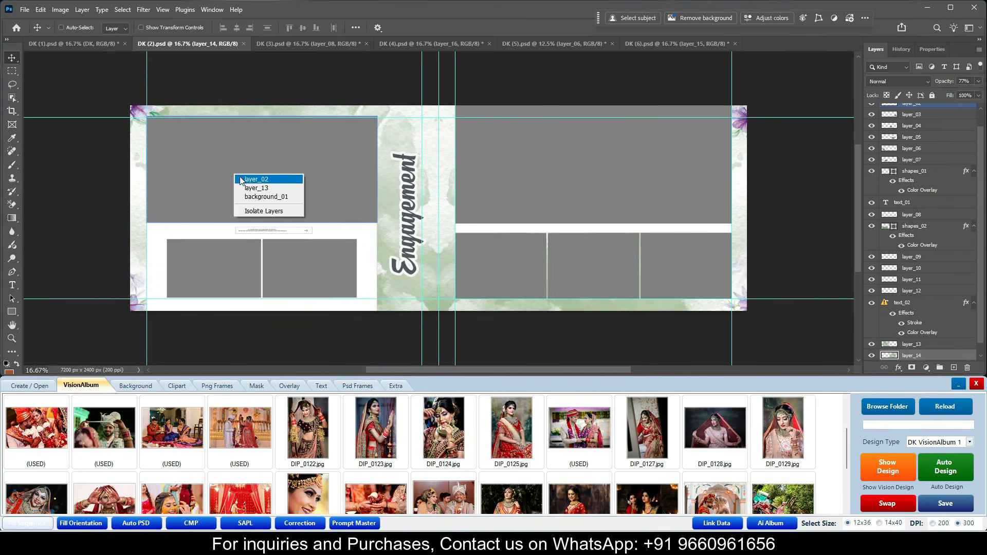
click(248, 179)
right_click(216, 269)
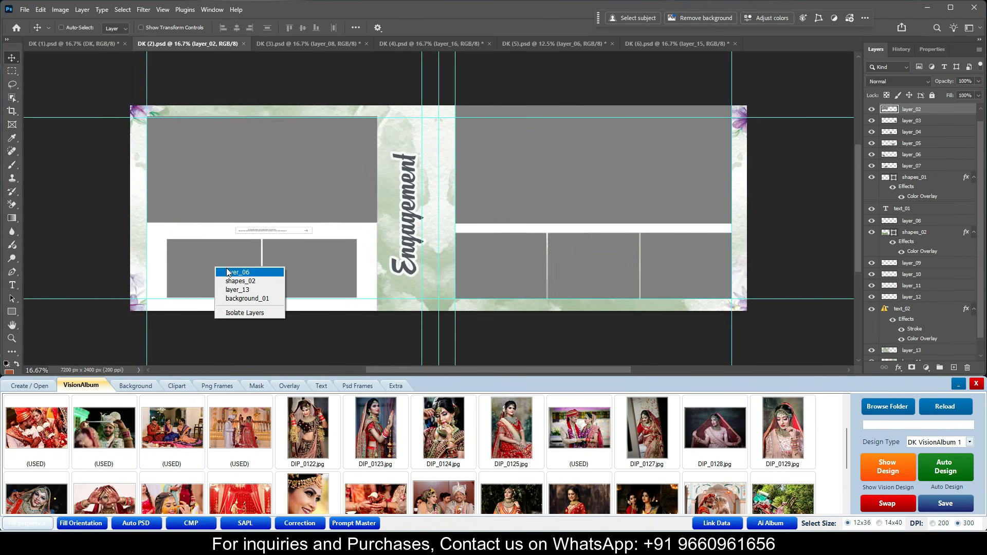
click(244, 273)
right_click(309, 269)
click(329, 279)
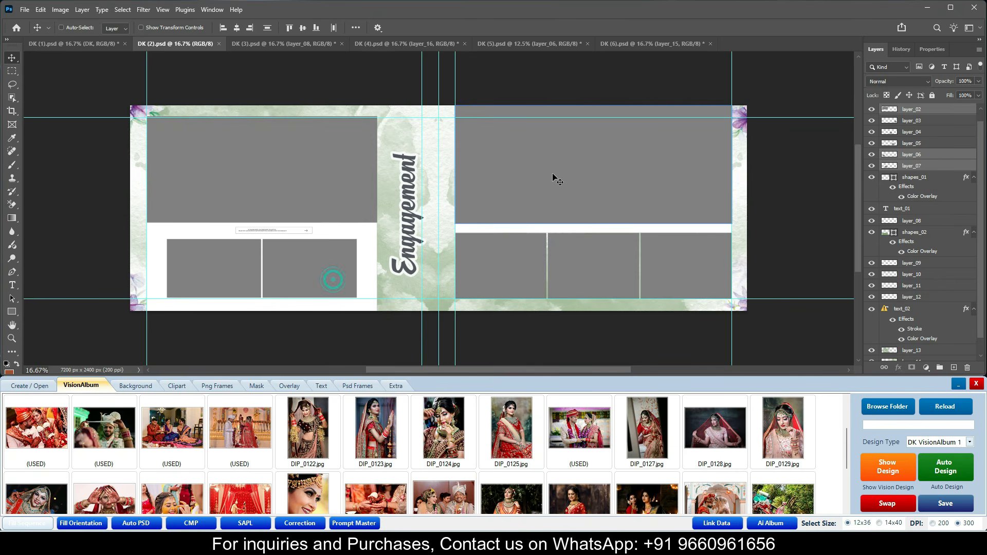
- Add the right page's frame layers layer_01, layer_04, layer_05 and layer_03 to the selection in that order
right_click(554, 177)
click(575, 181)
right_click(505, 256)
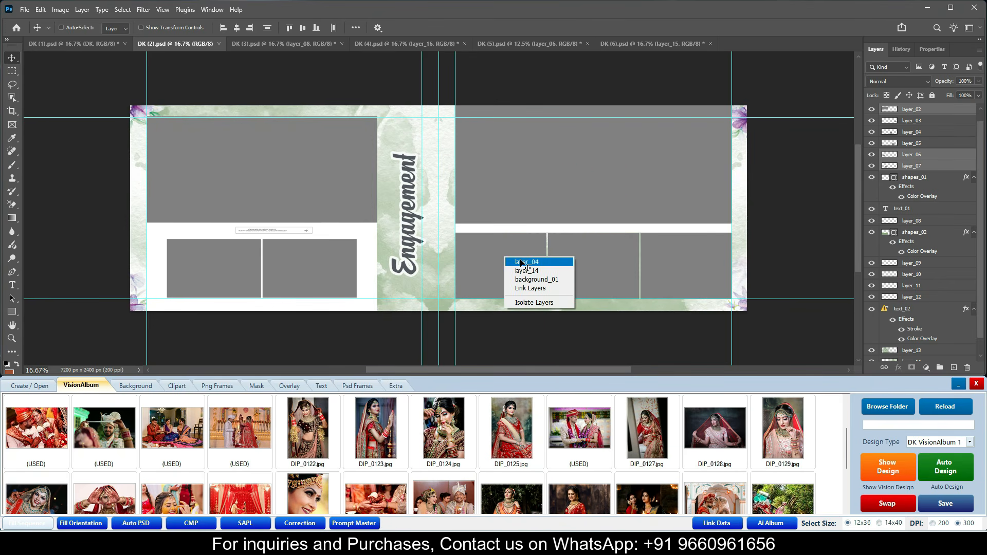
click(520, 261)
right_click(603, 260)
click(611, 267)
right_click(684, 260)
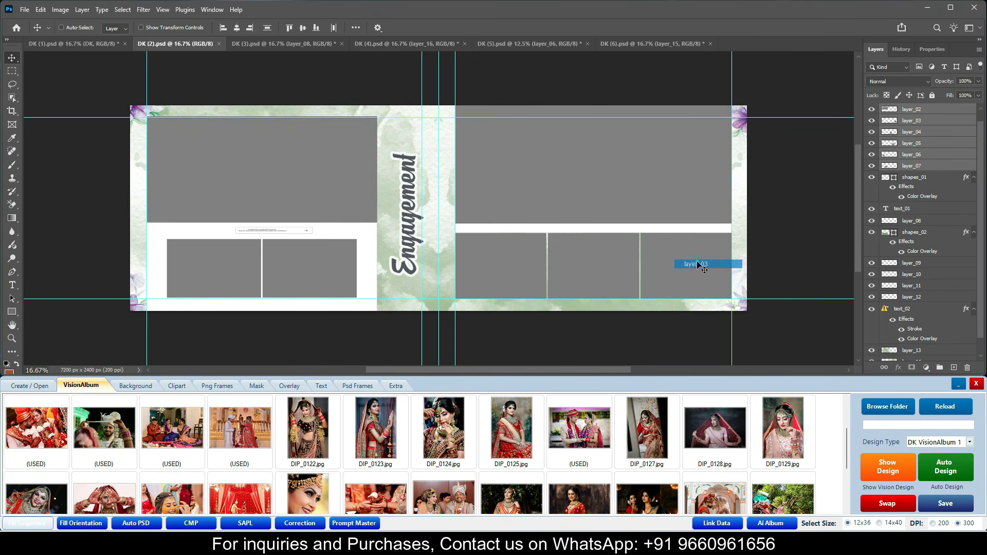
click(694, 264)
- Fill the selected frames in sequence with photos IMG_0002 to IMG_0008
scroll(591, 285, down, 2)
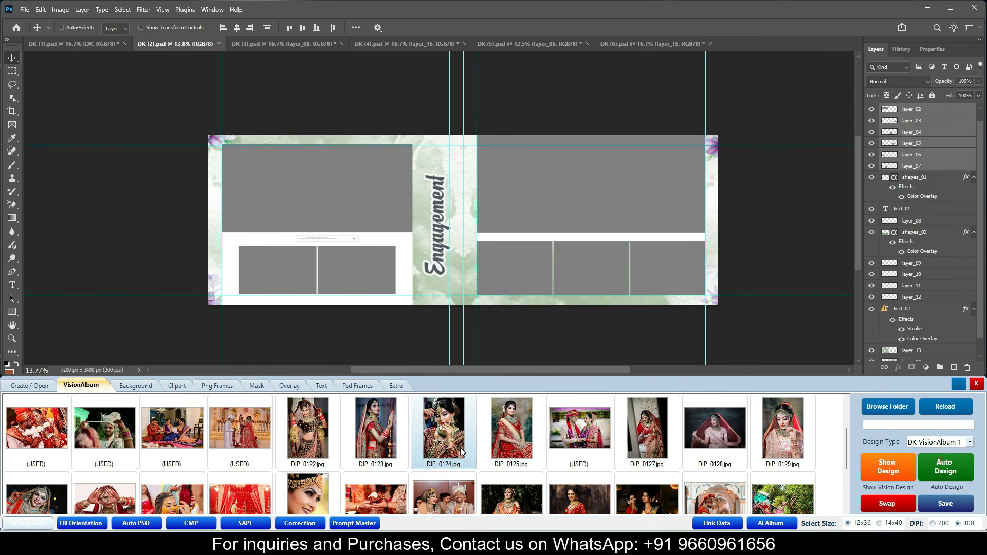
scroll(470, 415, down, 2)
scroll(449, 442, down, 1)
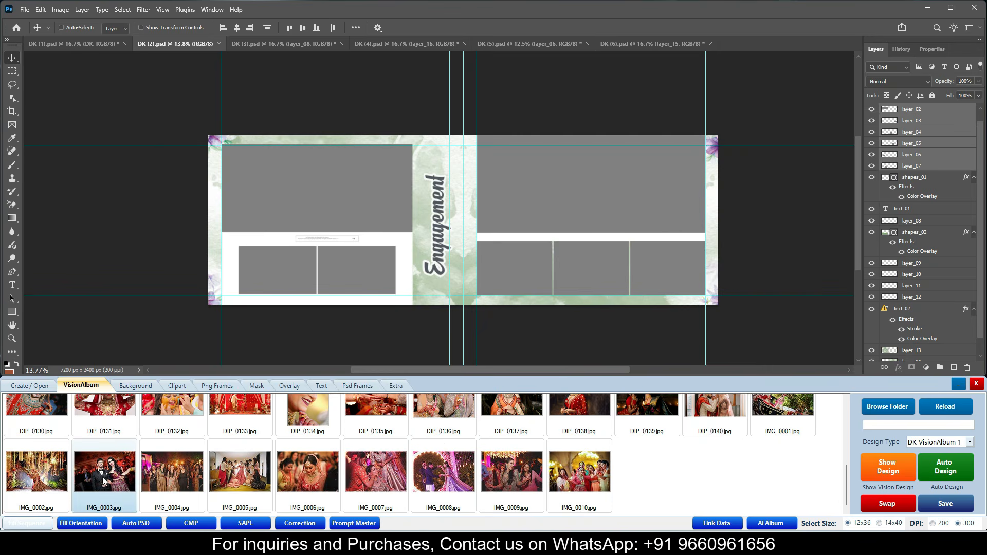
click(39, 478)
ctrl+click(127, 482)
ctrl+click(173, 478)
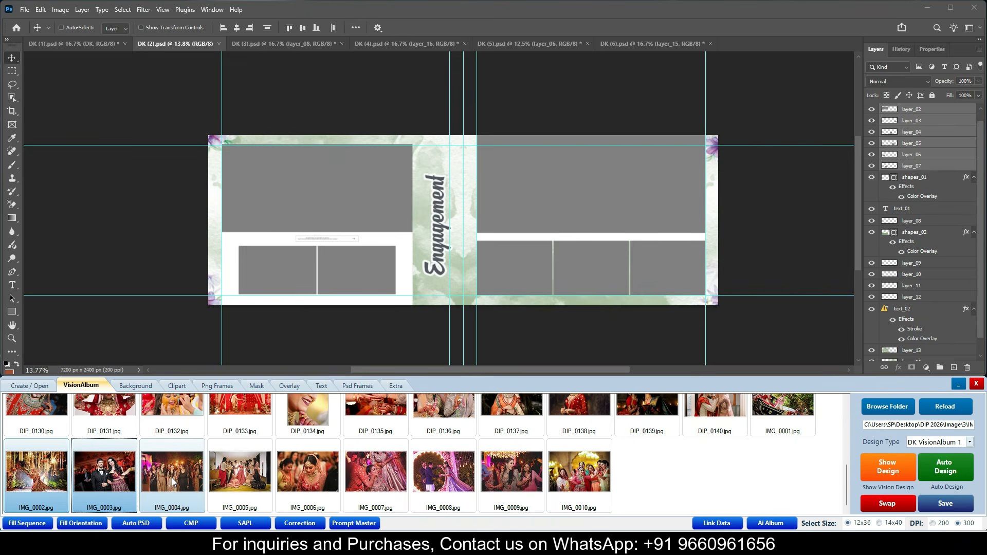
ctrl+click(241, 477)
ctrl+click(304, 477)
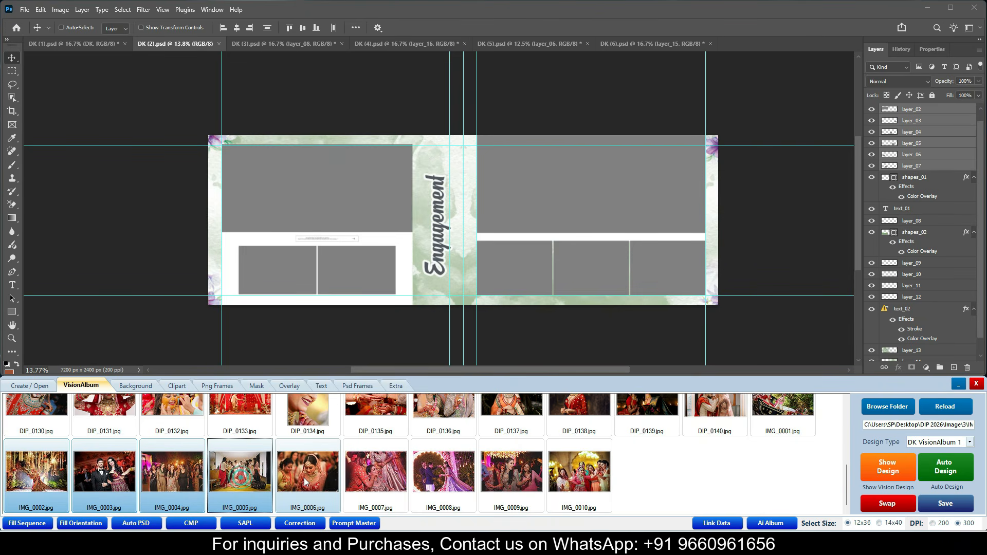
ctrl+click(380, 481)
ctrl+click(441, 482)
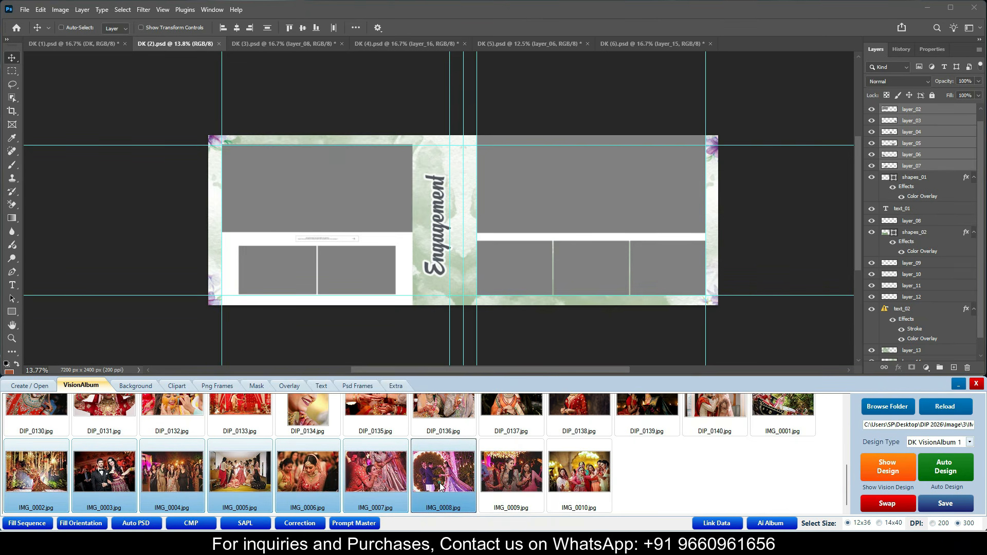
click(27, 523)
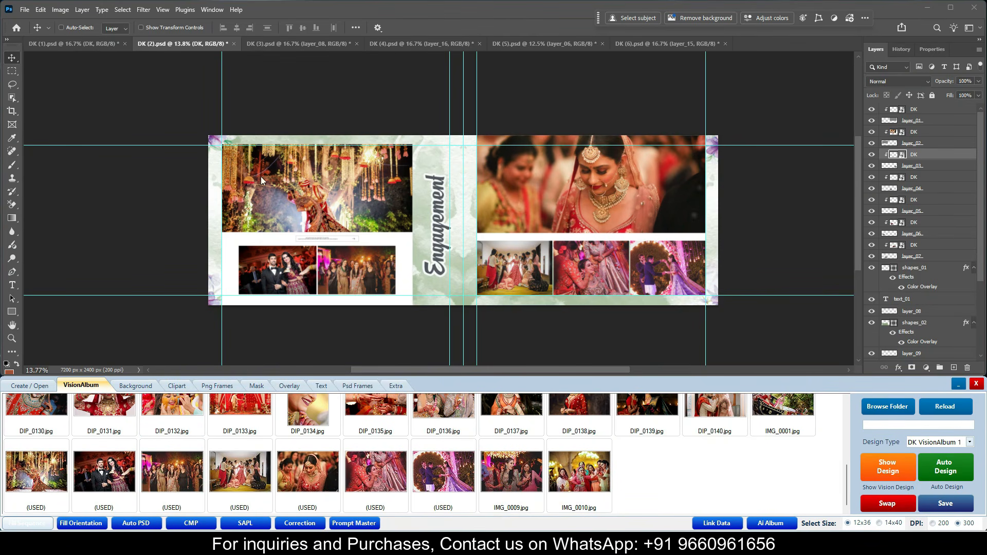
- Look through the empty templates DK (3).psd, DK (4).psd and DK (5).psd and examine their frame layouts
click(291, 45)
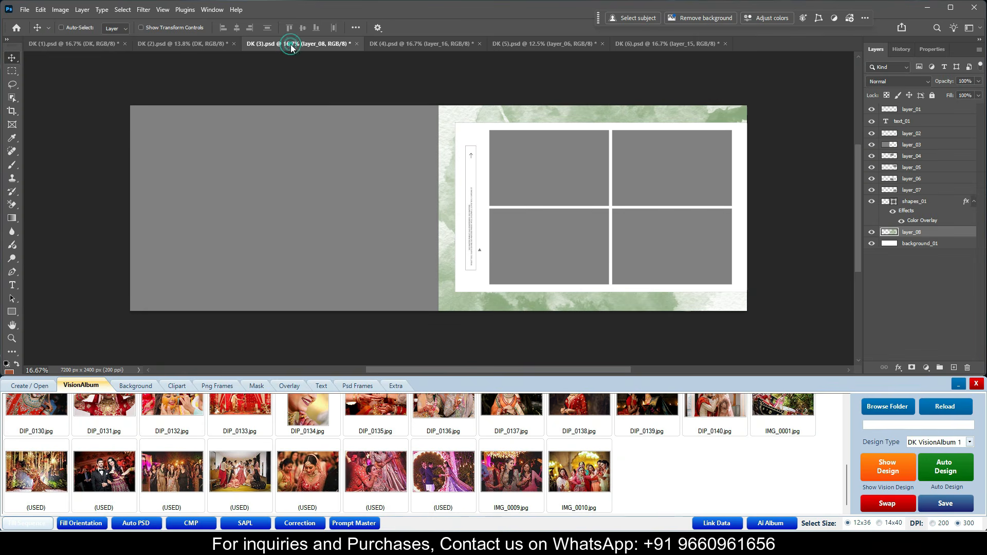
click(405, 43)
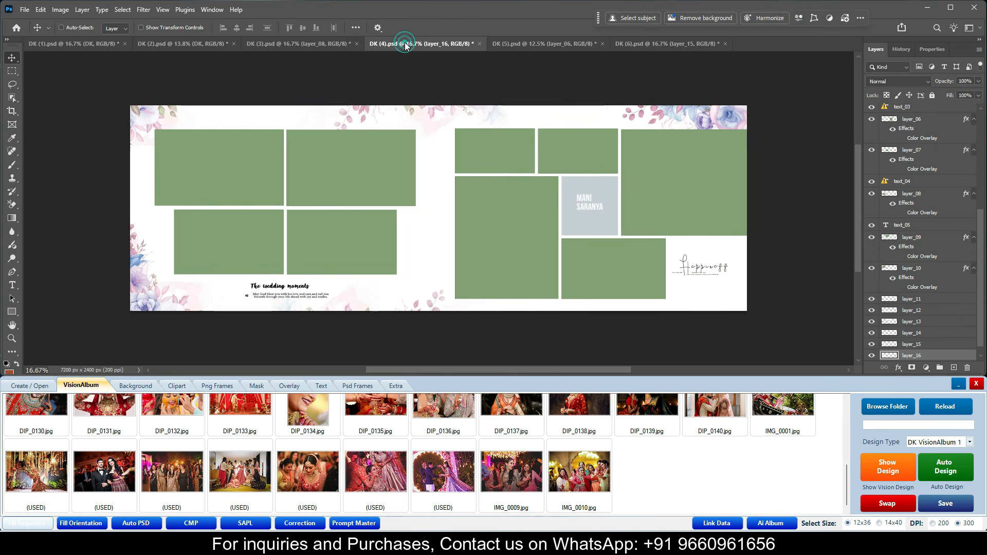
click(548, 45)
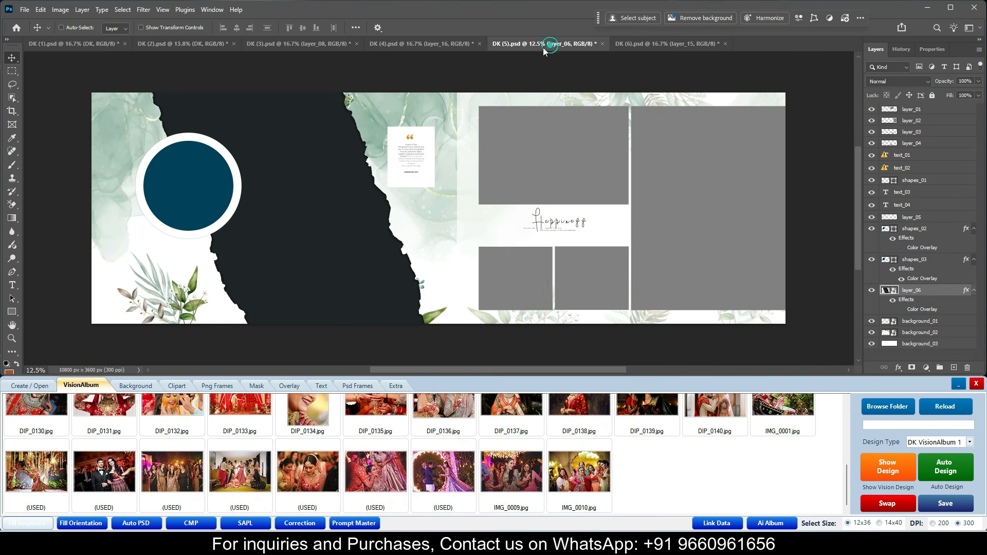
- In DK (6).psd, select the left page's frame layers layer_01, layer_06, layer_03, layer_04 and layer_07 in that order
click(655, 44)
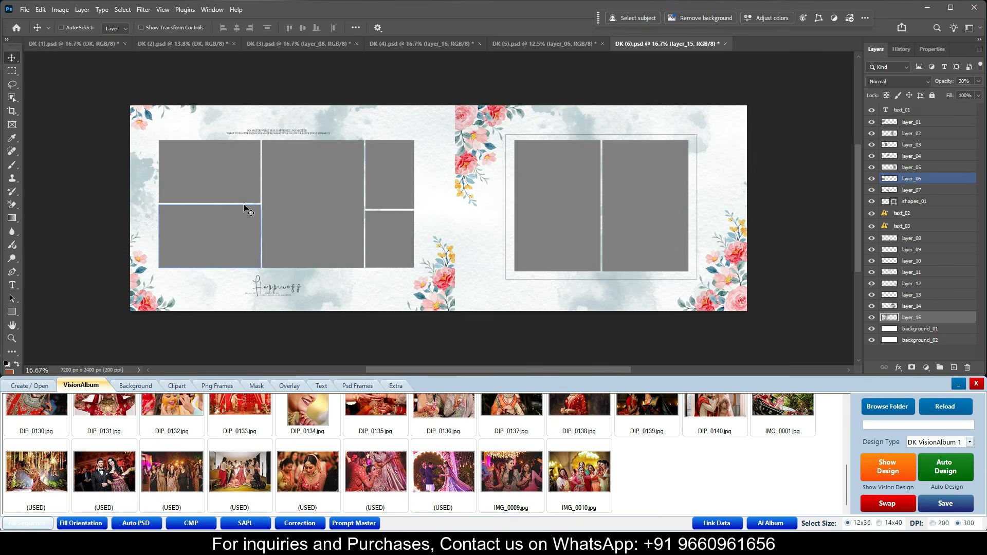
ctrl+click(230, 182)
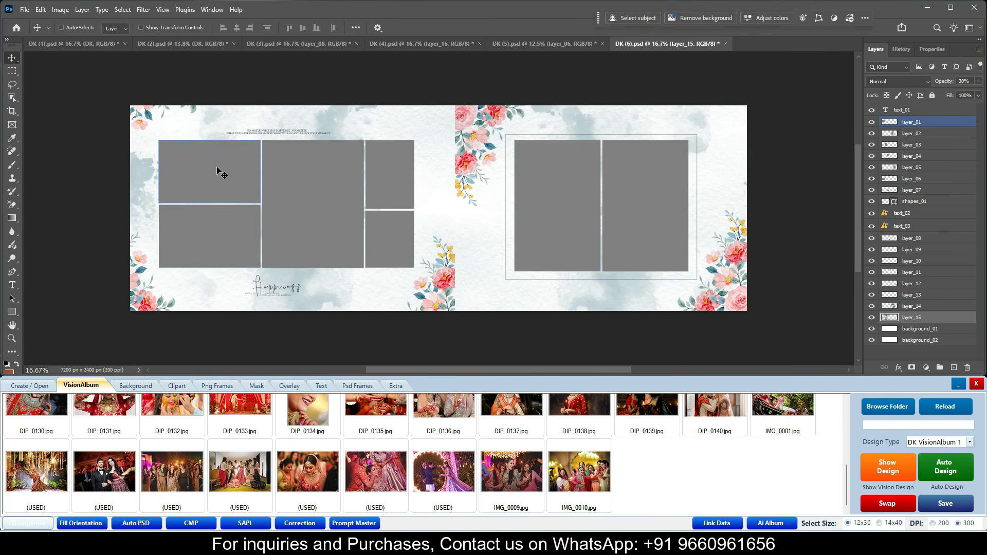
right_click(219, 170)
click(230, 174)
ctrl+shift+right_click(213, 243)
ctrl+shift+click(225, 248)
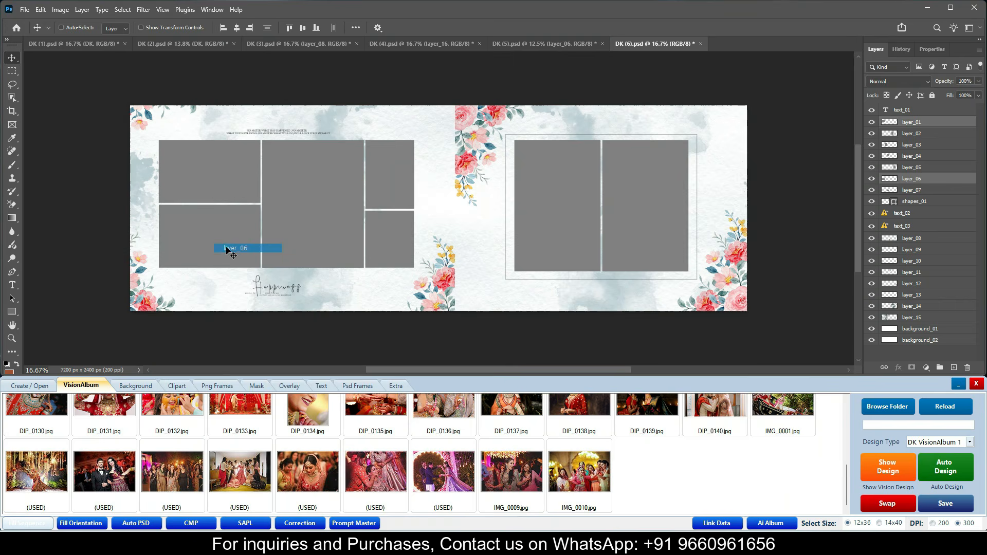
ctrl+shift+right_click(304, 215)
ctrl+shift+click(315, 219)
ctrl+shift+right_click(393, 176)
ctrl+shift+click(409, 179)
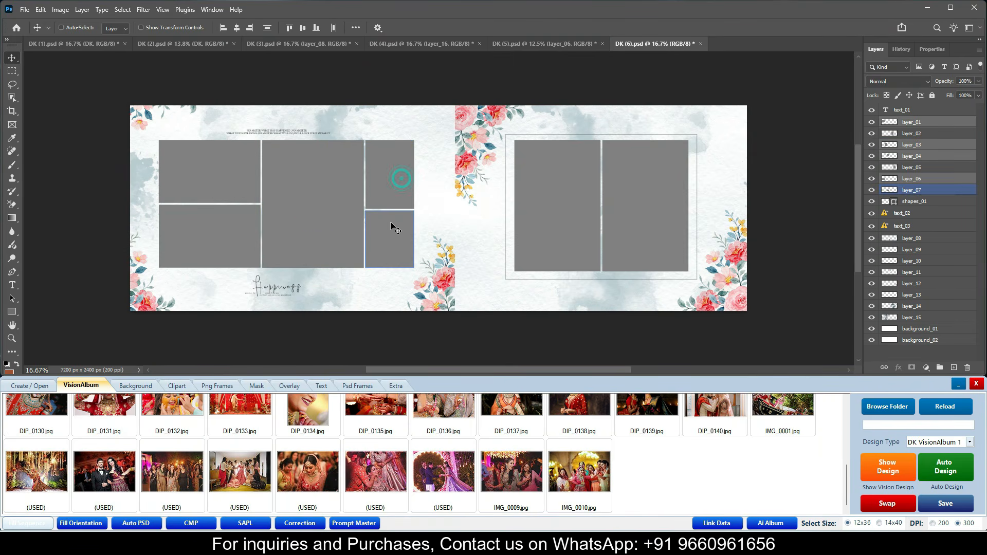
ctrl+shift+right_click(393, 226)
ctrl+shift+click(405, 229)
- Add the right page's two portrait frame layers, layer_02 and layer_05, to the selection
ctrl+shift+right_click(554, 210)
ctrl+shift+click(561, 213)
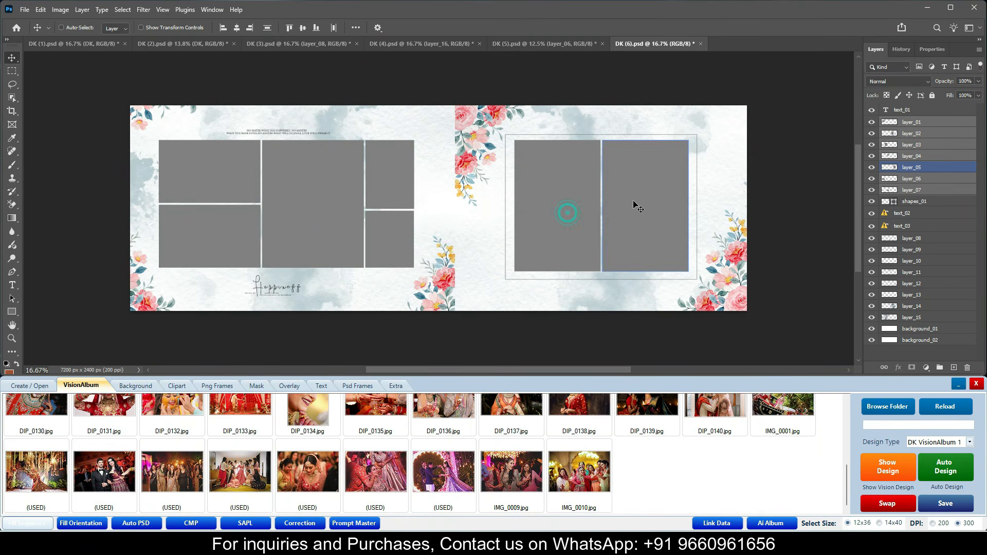
ctrl+shift+right_click(636, 205)
ctrl+shift+click(649, 207)
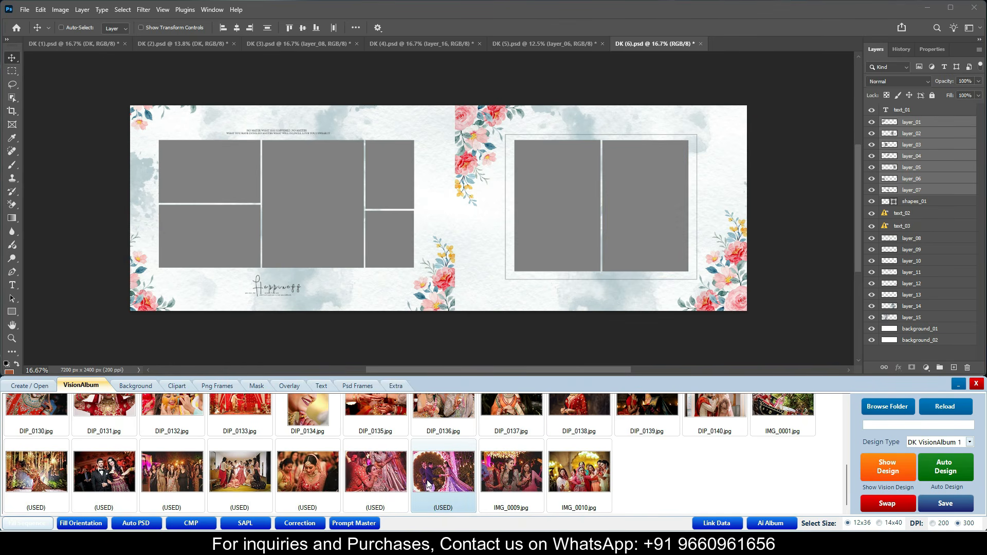
- Fill the selected frames by orientation with photos IMG_0009, IMG_0010, DIP_0134 and DIP_0122 to DIP_0125
click(515, 481)
ctrl+click(573, 483)
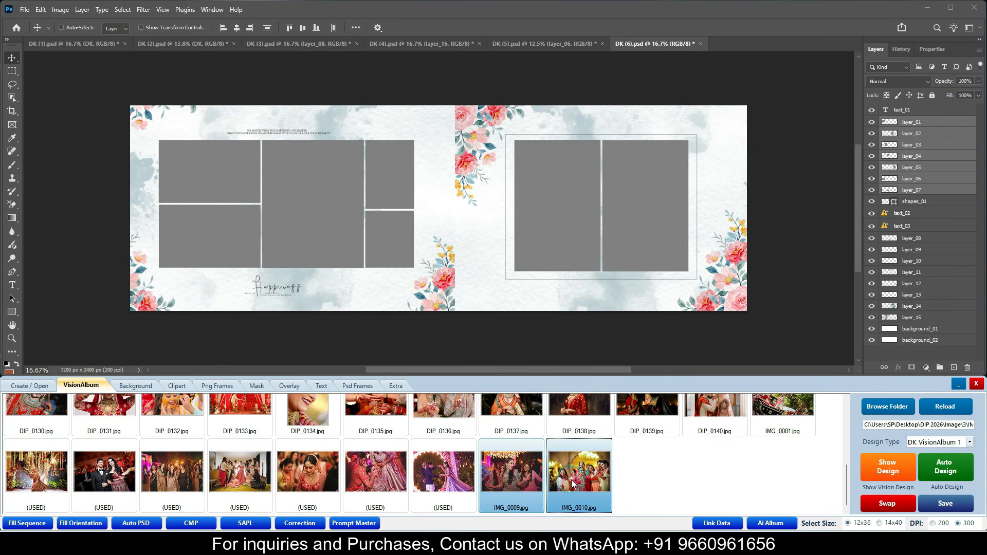
scroll(573, 483, up, 1)
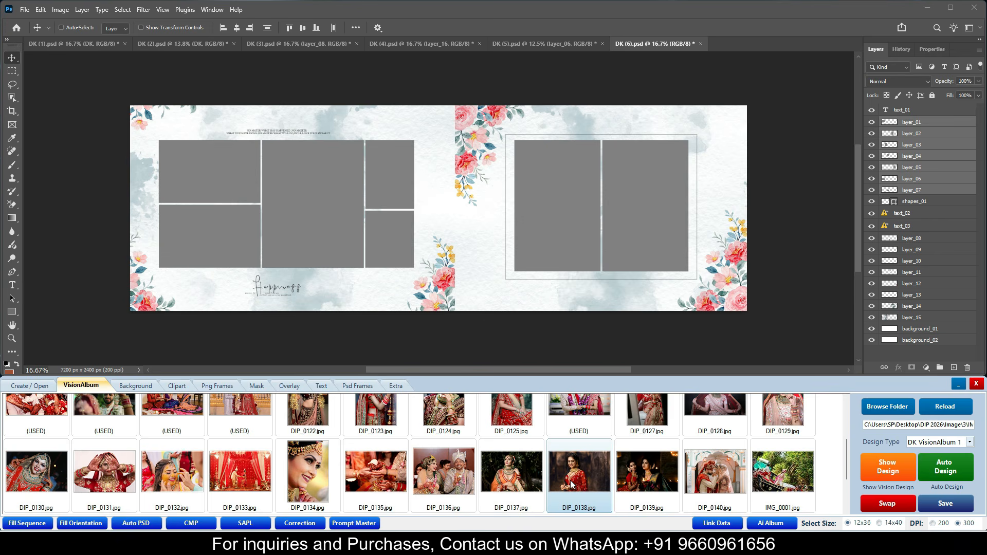
click(312, 481)
ctrl+click(309, 417)
ctrl+click(385, 428)
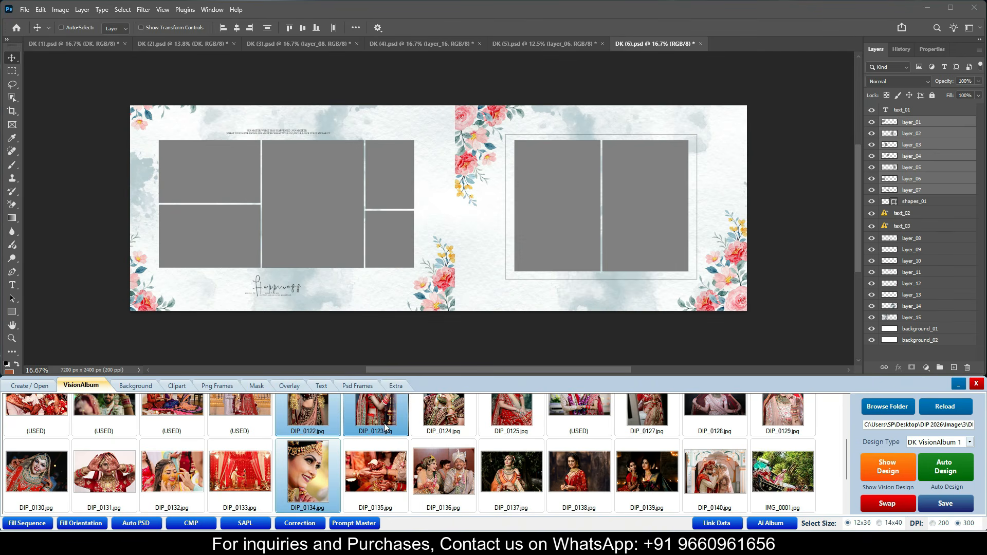
ctrl+click(443, 417)
ctrl+click(511, 418)
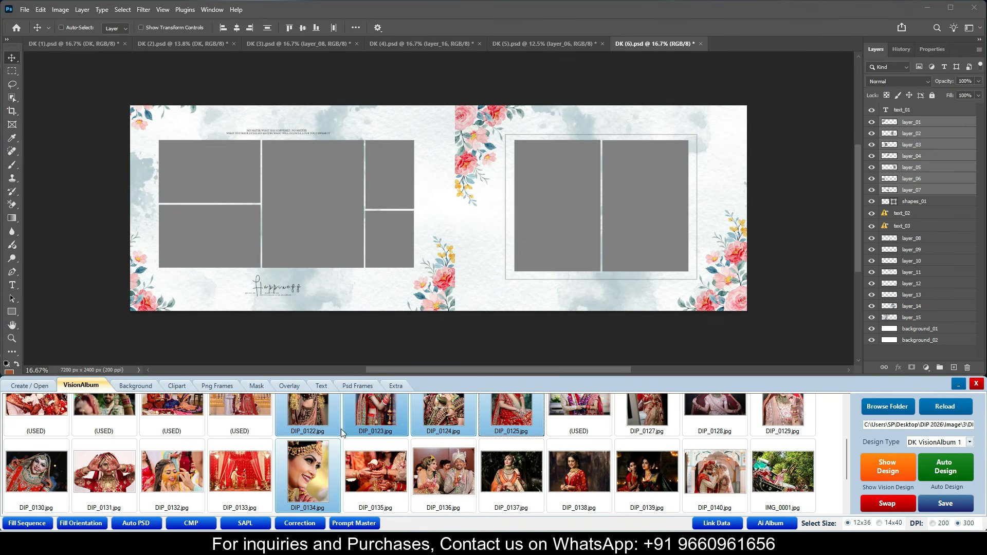
click(81, 524)
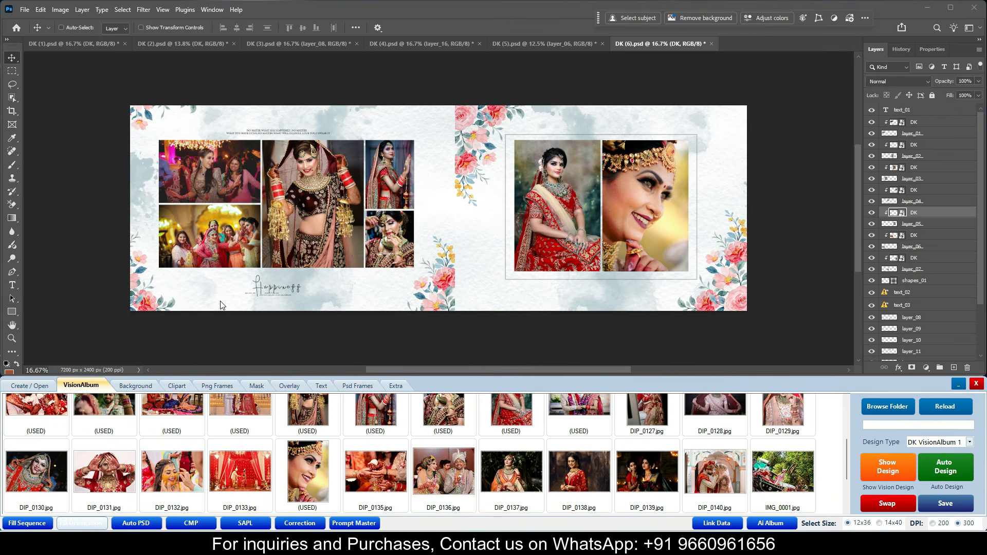
- In DK (6).psd, compare the photos in the left page's two landscape frames, layer_01 and layer_06, with their thumbnails in the photo list
right_click(208, 161)
click(220, 167)
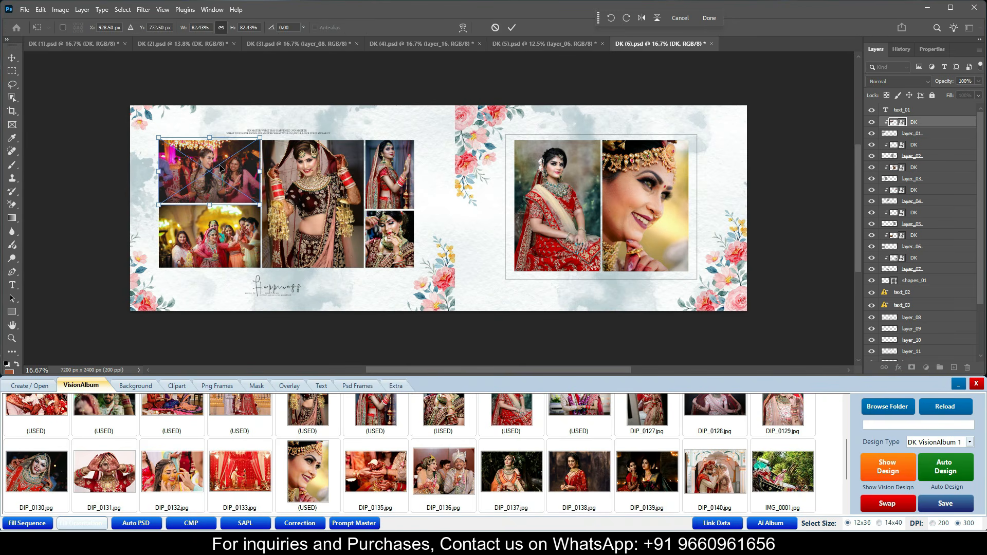
ctrl+click(304, 205)
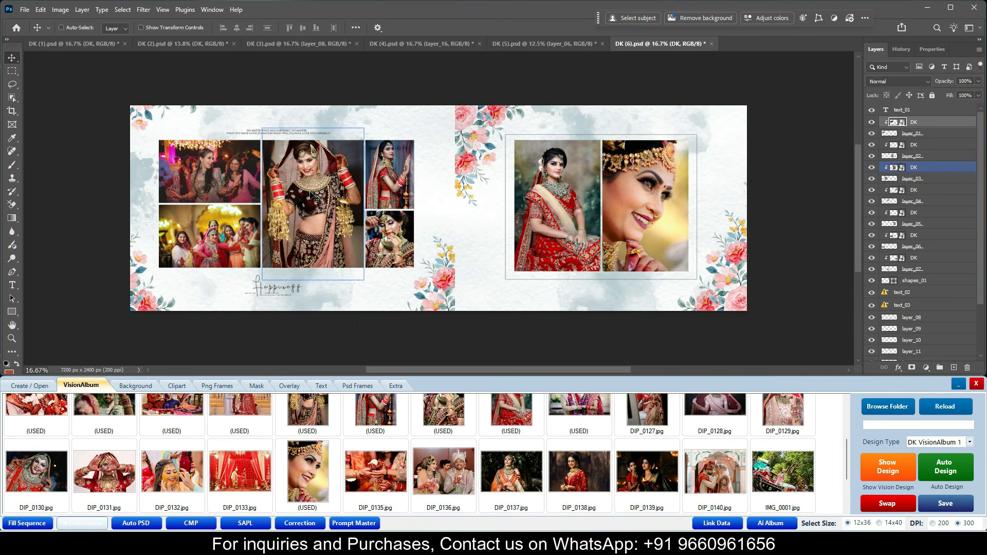
scroll(311, 195, down, 1)
scroll(522, 423, down, 1)
right_click(315, 193)
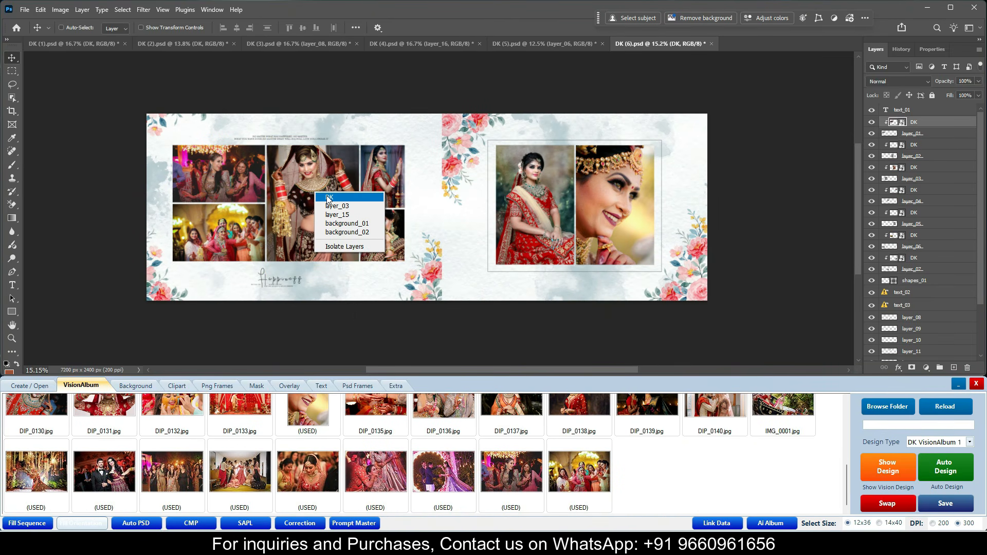
right_click(233, 176)
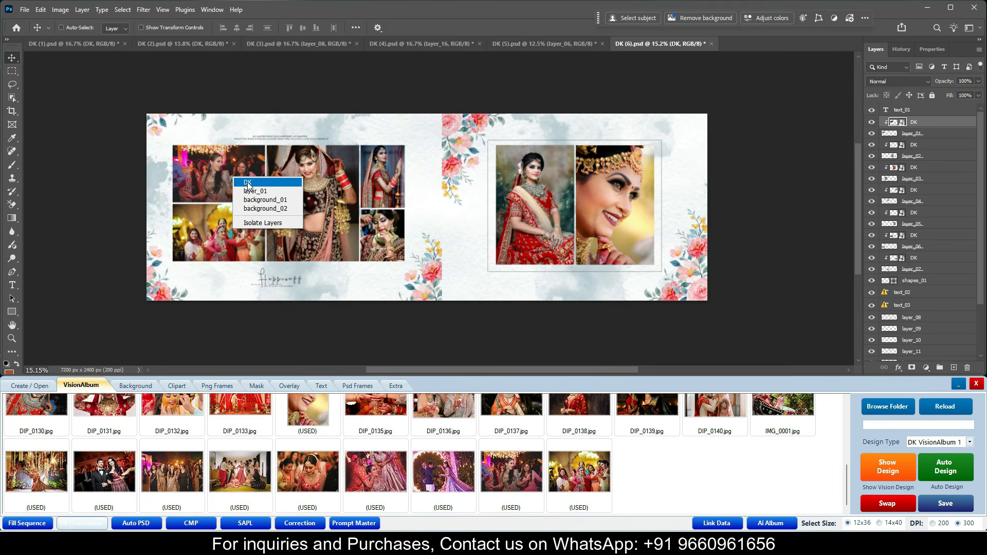
click(247, 181)
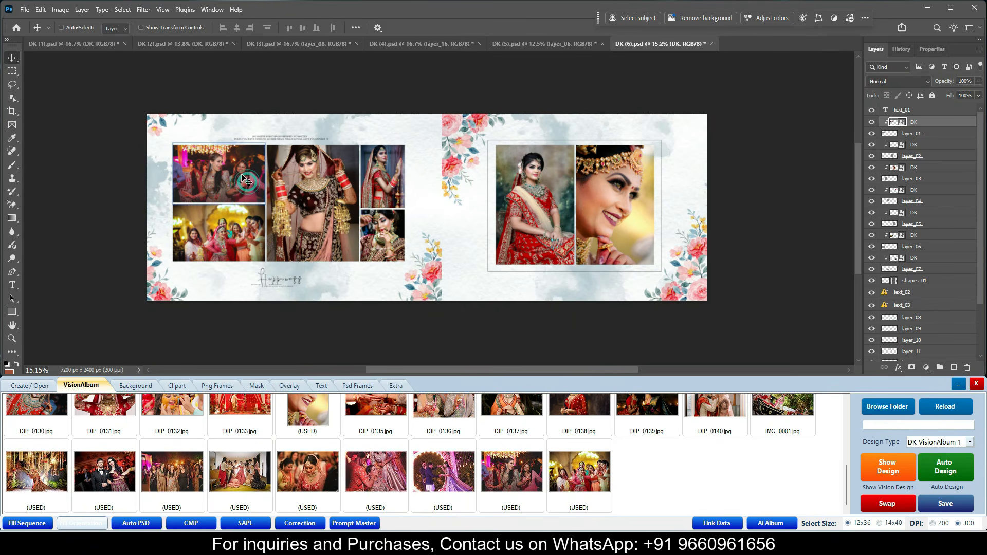
click(504, 490)
click(224, 230)
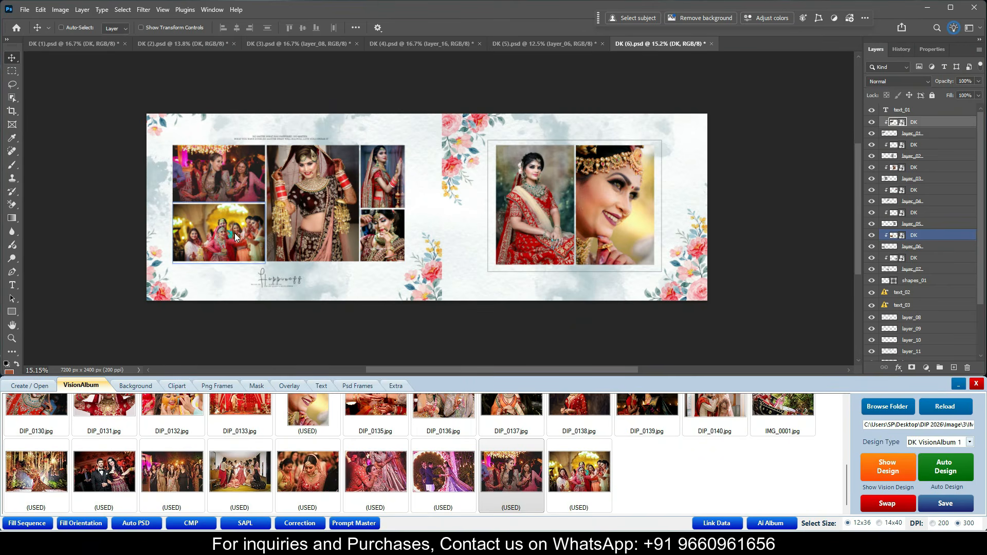
right_click(234, 233)
click(249, 240)
click(584, 486)
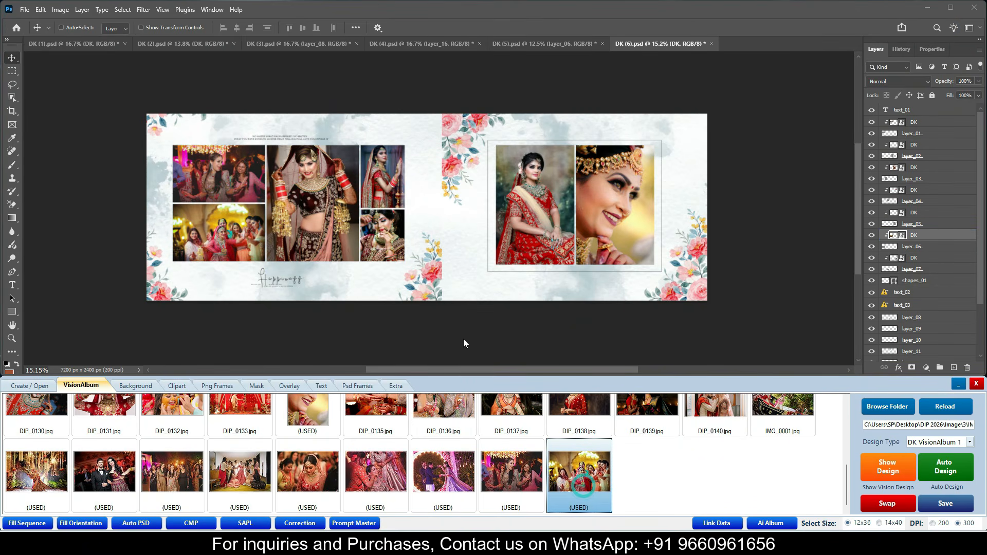
ctrl+click(498, 466)
- Swap the photo in the left page's large portrait frame, layer_03, with the bride close-up in layer_05 on the right page
right_click(327, 195)
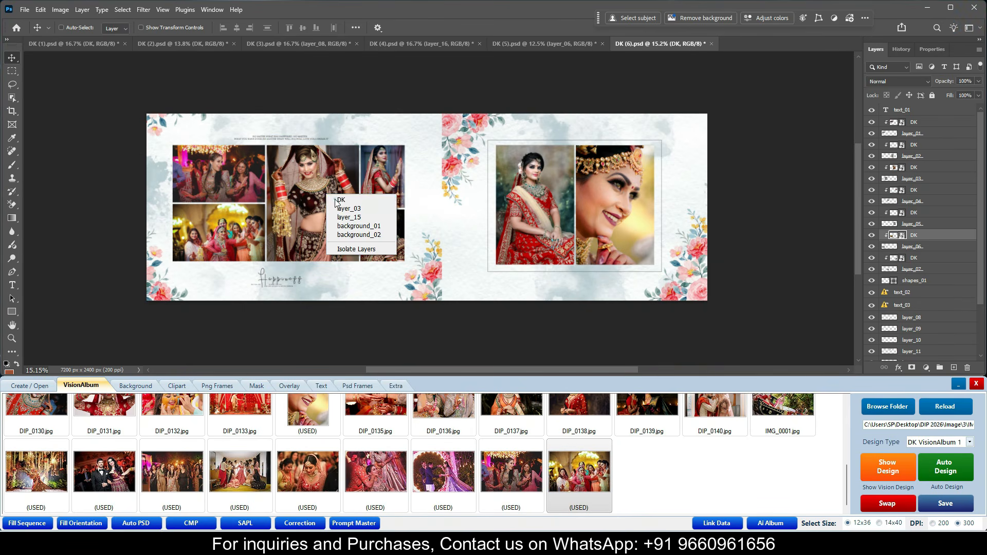
click(335, 202)
right_click(620, 205)
click(632, 209)
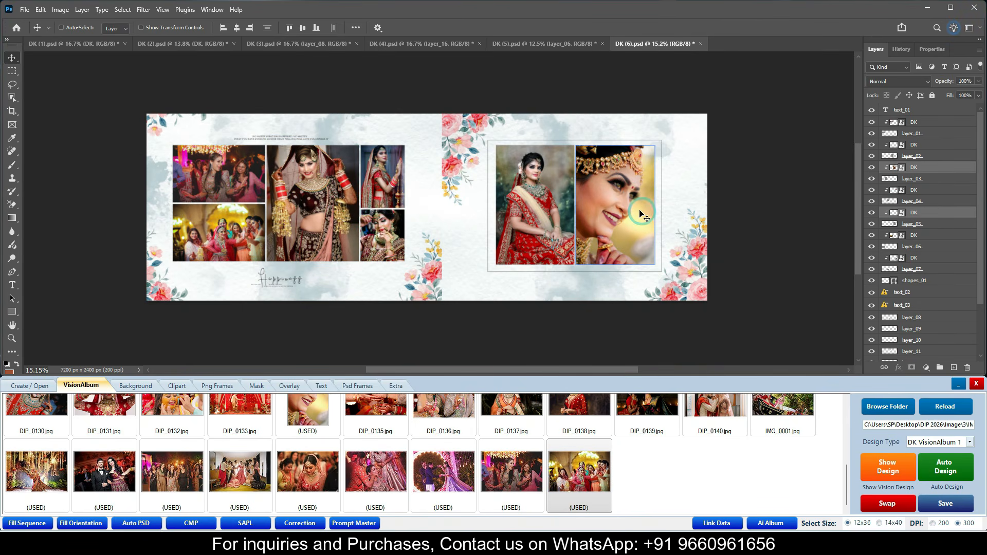
click(894, 506)
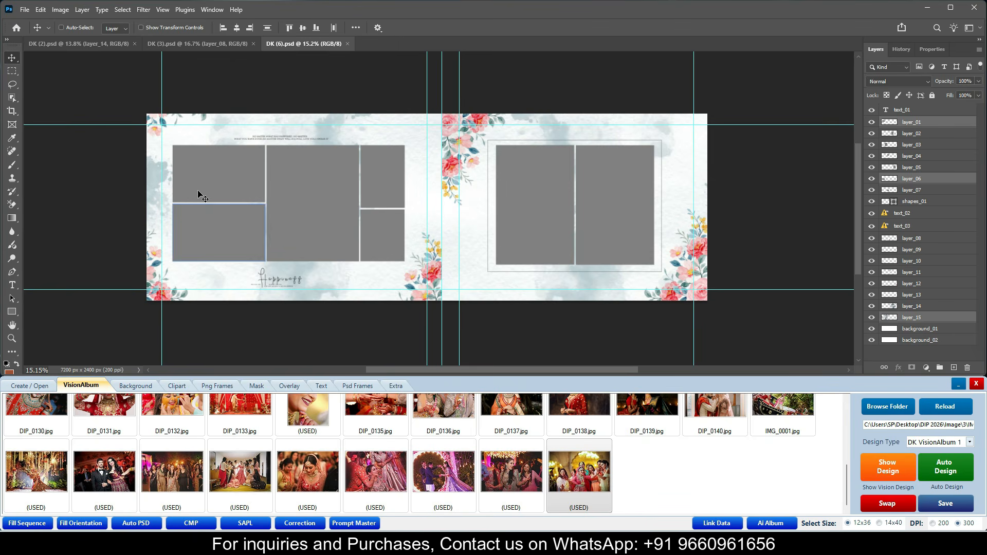
- In the empty DK (6).psd template, select the left page's frame layers layer_01, layer_06, layer_03, layer_04 and layer_07
right_click(204, 170)
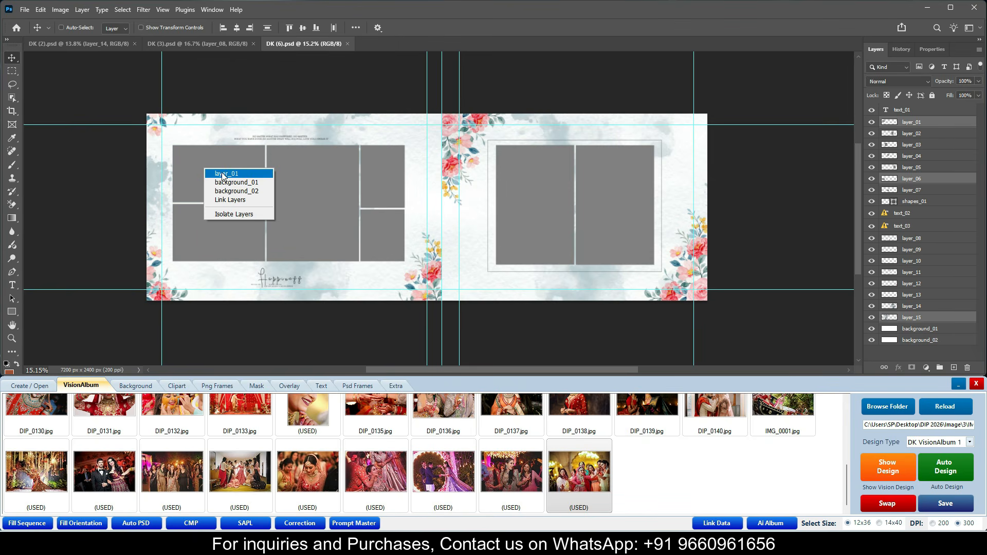
click(220, 171)
right_click(216, 235)
click(230, 237)
right_click(282, 209)
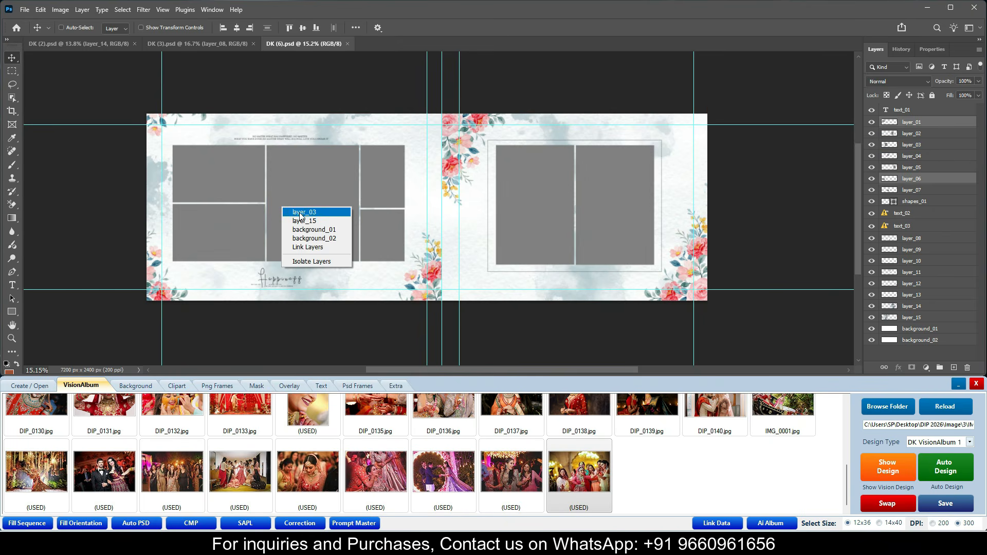
click(295, 212)
right_click(381, 183)
click(386, 183)
right_click(381, 242)
click(383, 243)
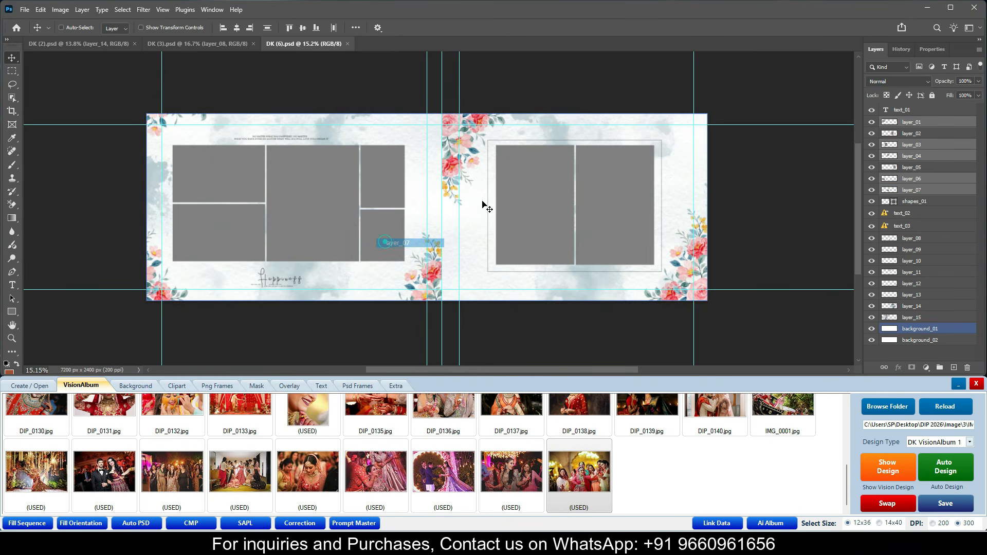
- Add the right page's two portrait frames, layer_02 and layer_05, to the frame selection in DK (6).psd
right_click(524, 188)
click(530, 191)
right_click(597, 187)
click(615, 192)
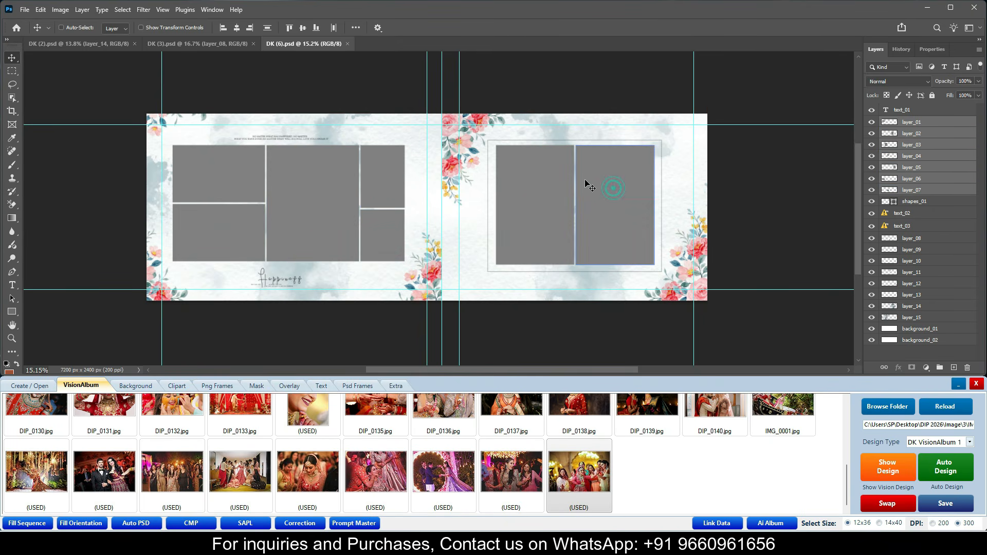
- In DK (3).psd, select the large left frame layer_03 and the right page's four frames, layer_04 to layer_07
click(221, 45)
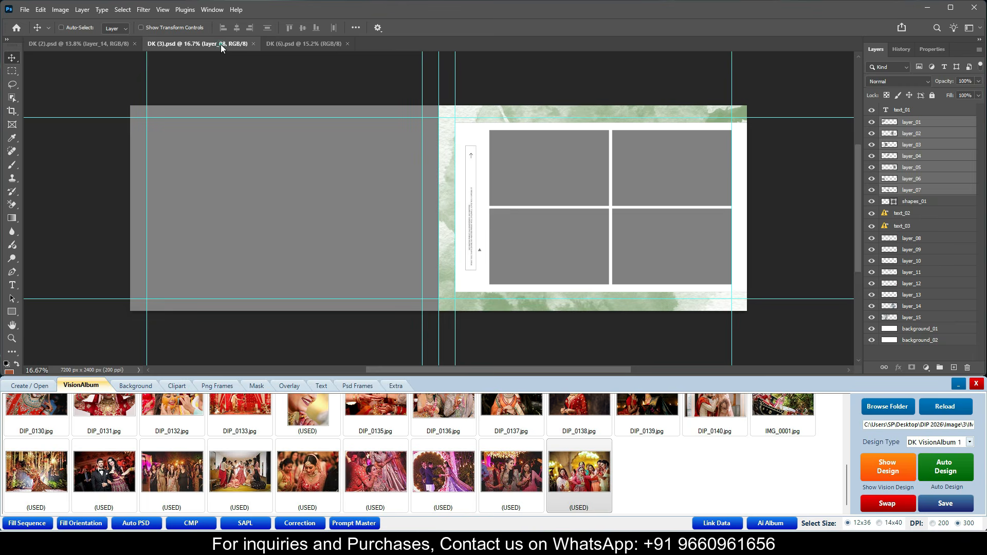
right_click(230, 204)
click(246, 206)
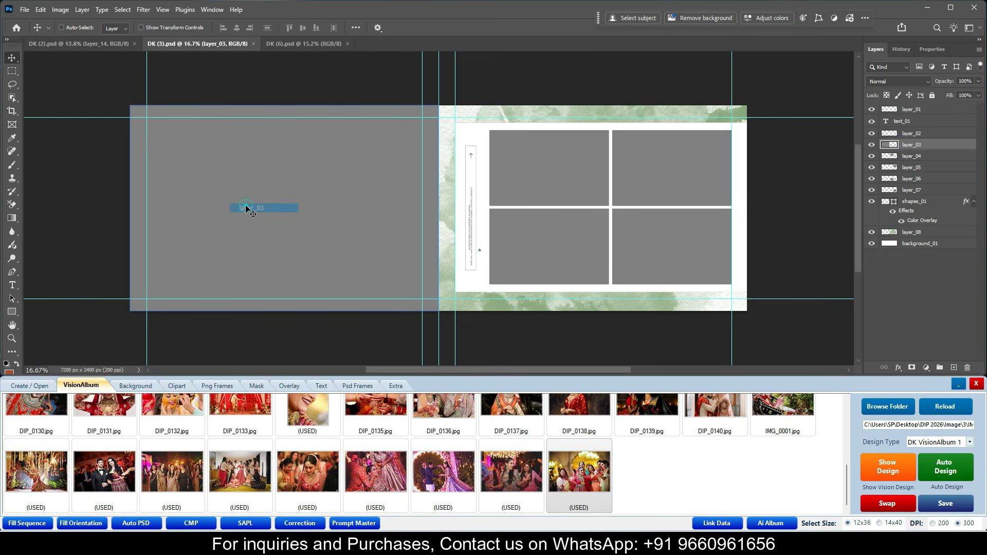
right_click(553, 166)
shift+click(566, 171)
right_click(616, 174)
shift+click(631, 179)
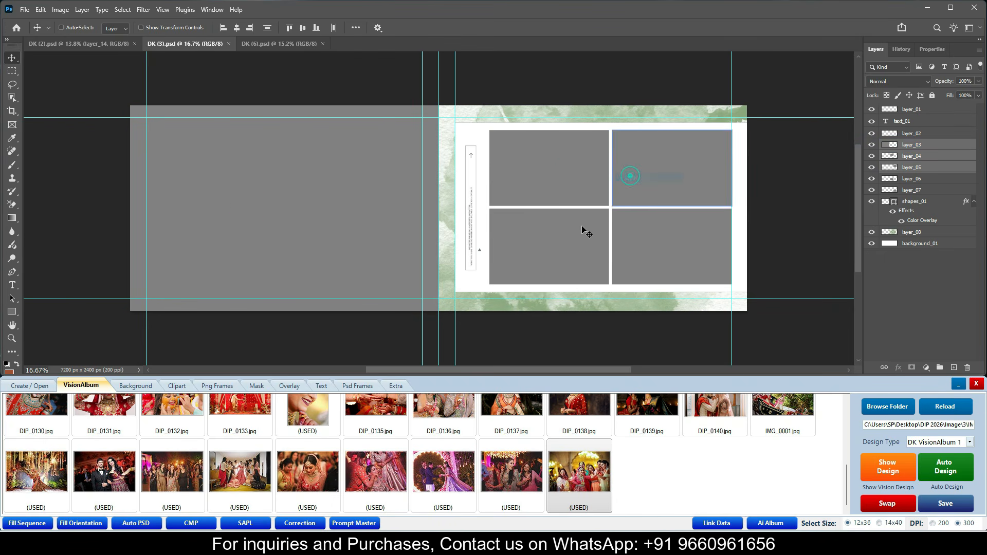
right_click(584, 229)
shift+click(589, 232)
right_click(647, 229)
shift+click(666, 237)
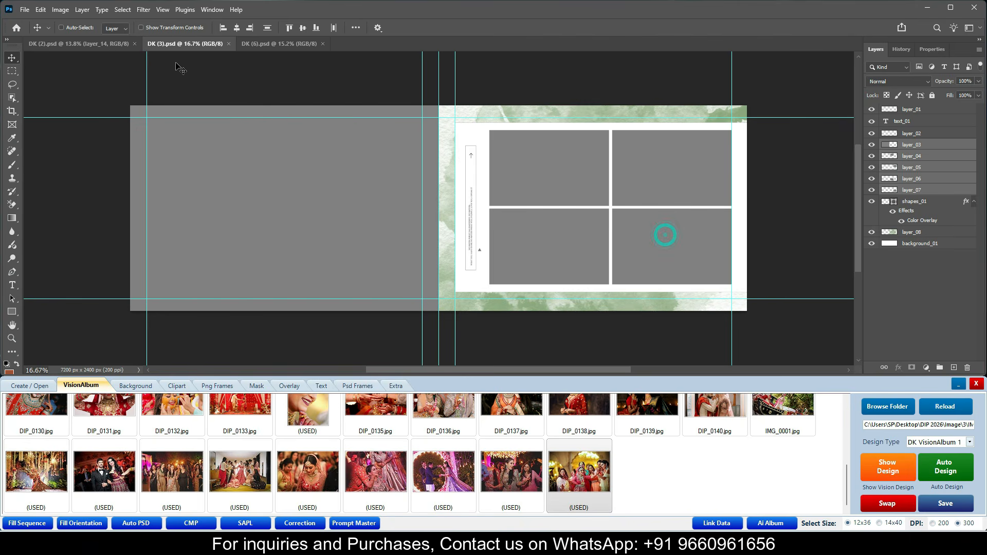
- In DK (2).psd, select the left page's large frame layer_02 and its two small frames, layer_06 and layer_07
click(84, 43)
right_click(295, 187)
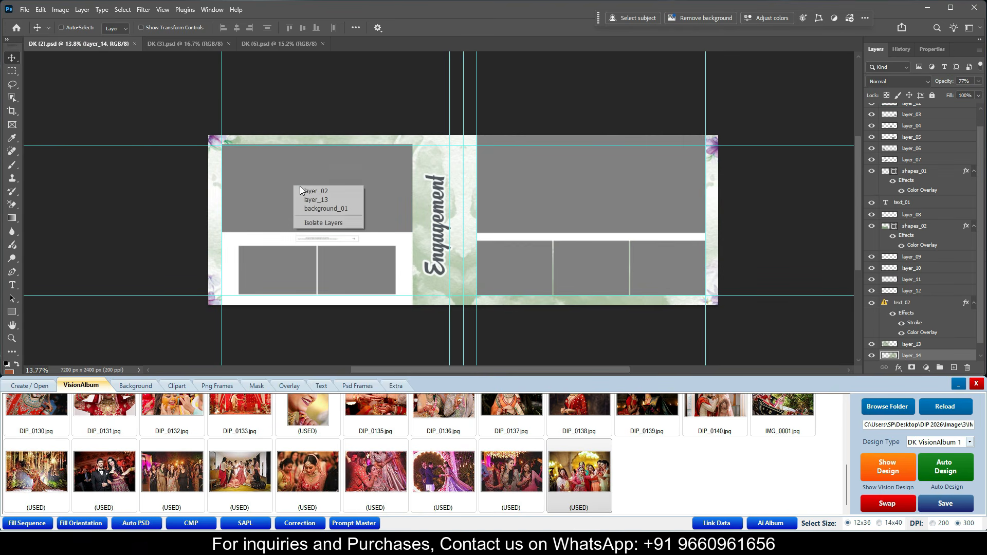
click(304, 190)
right_click(278, 268)
shift+click(291, 272)
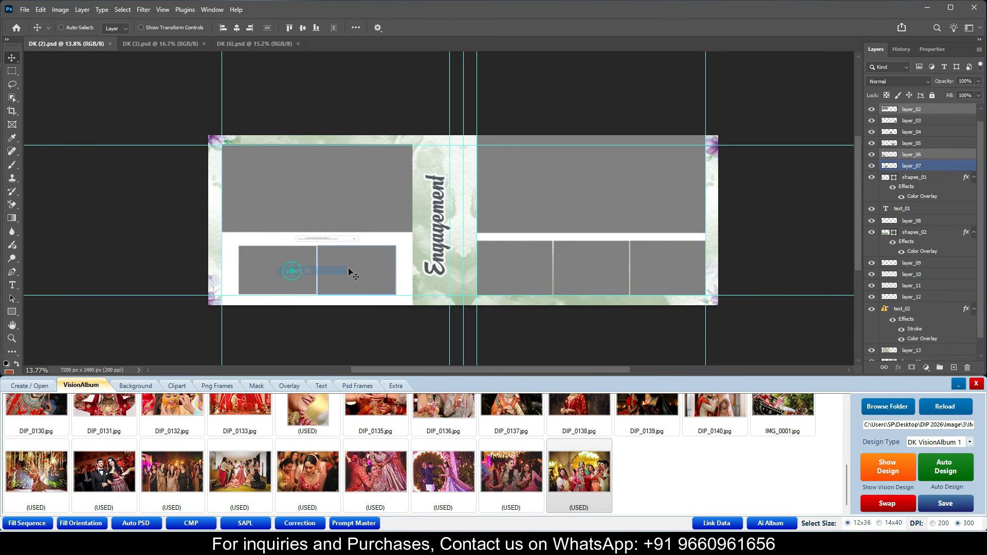
right_click(349, 271)
shift+click(362, 276)
- Add the right page's large frame and the three small frames below it, layer_04, layer_05 and layer_03, to the selection
right_click(547, 197)
shift+click(567, 201)
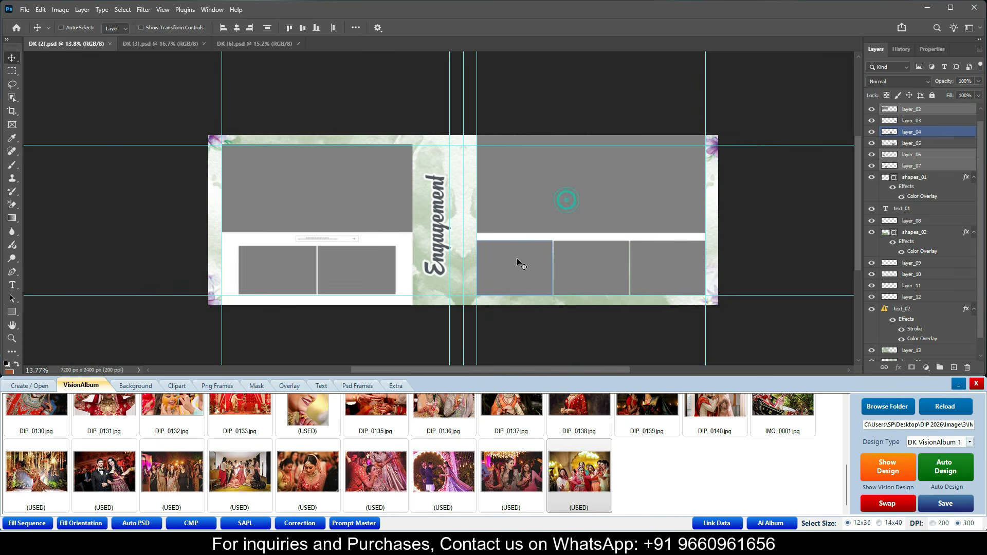
right_click(519, 262)
shift+click(533, 263)
right_click(587, 265)
shift+click(605, 269)
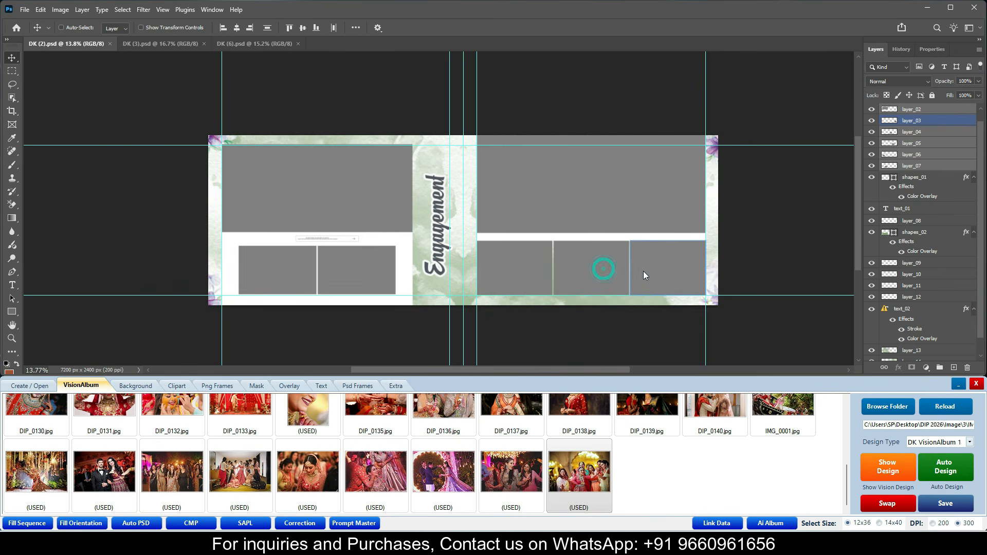
right_click(644, 271)
shift+click(654, 277)
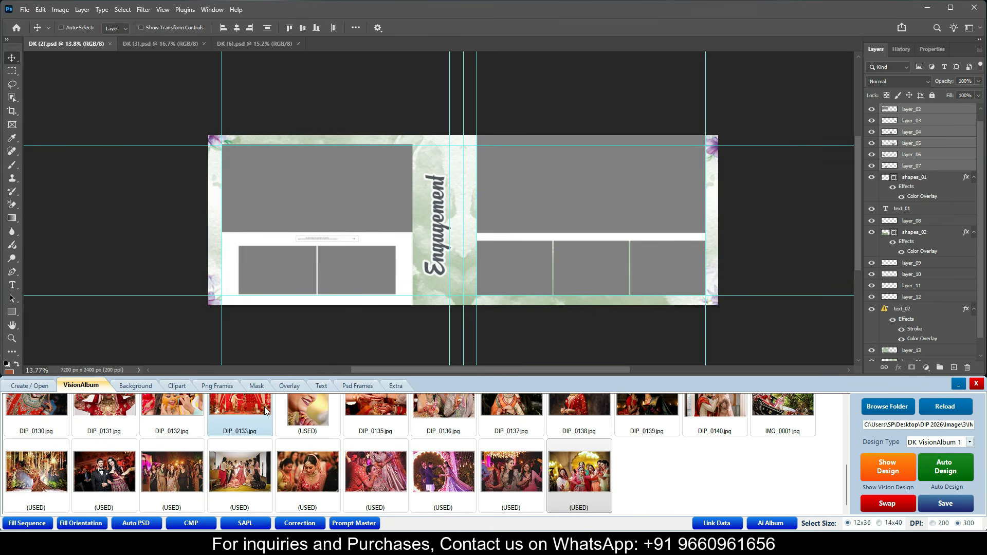
- Run CMP on the three open templates with the Save Your Auto Psd folder as the master output folder
click(198, 525)
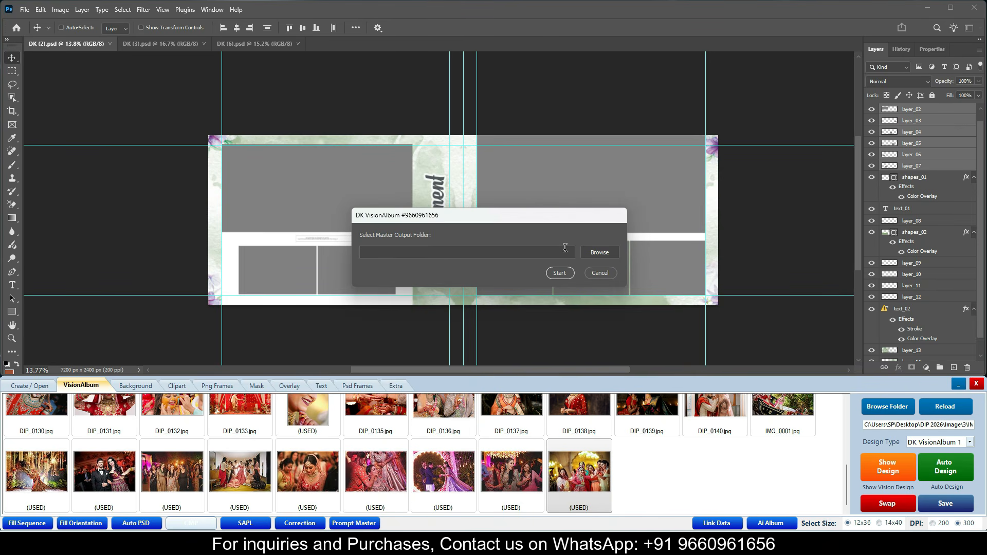
click(601, 253)
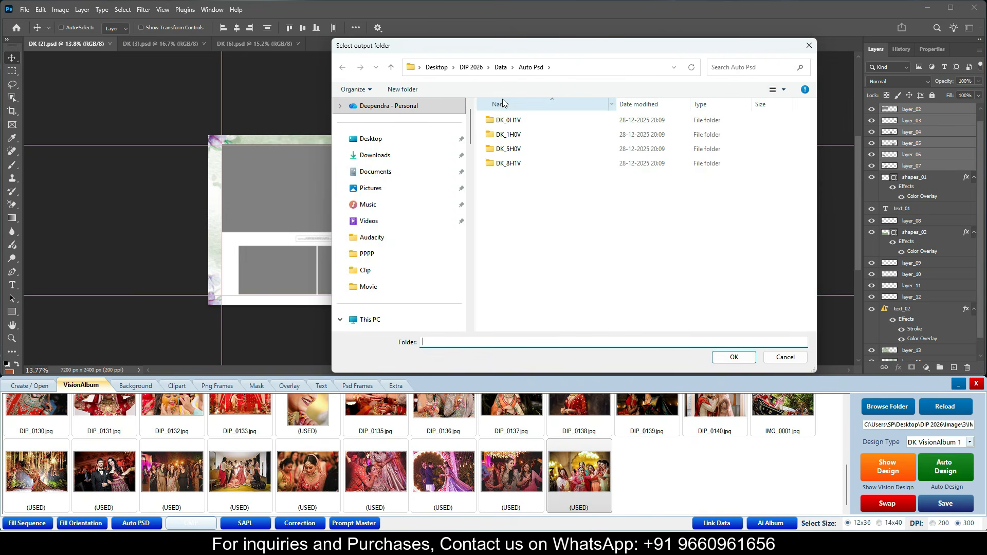
key(Escape)
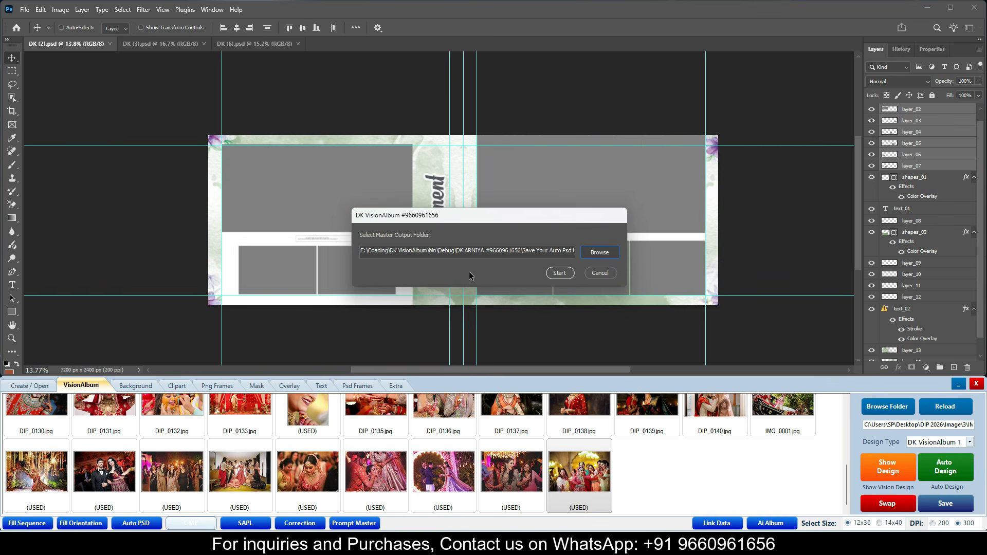
click(565, 276)
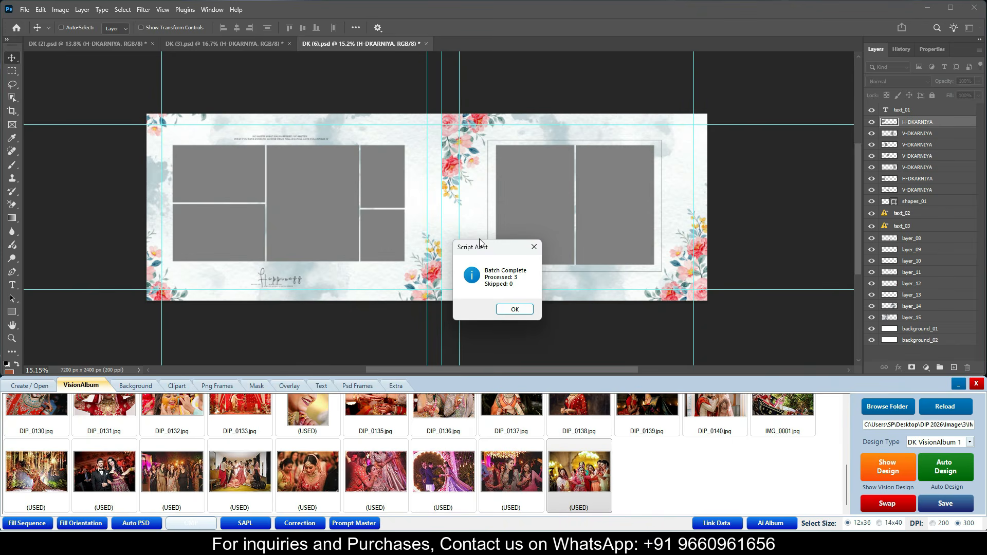
click(515, 309)
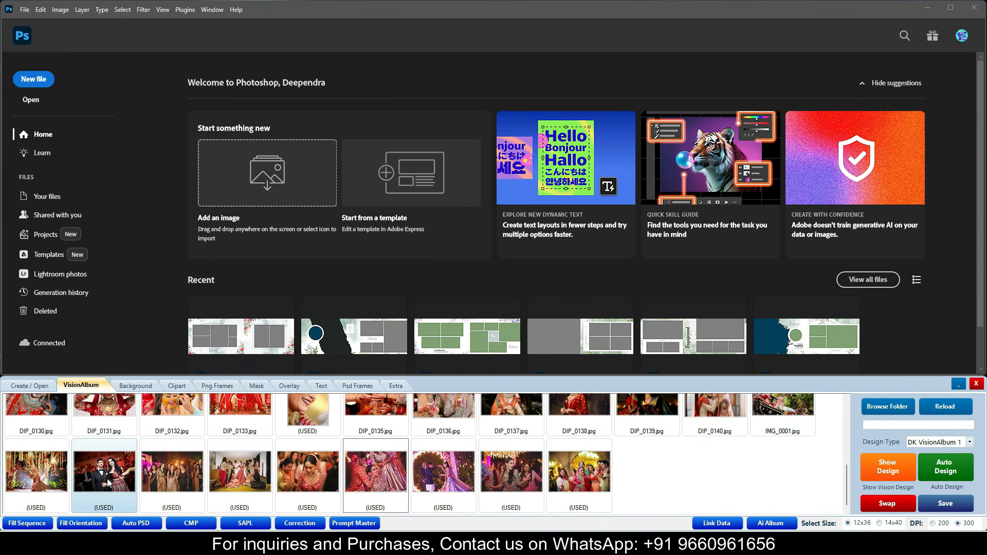
- Select five landscape photos, from the second to the sixth in the last row, and create an Auto PSD spread from design DK_5H0V_2
drag(108, 482, 387, 479)
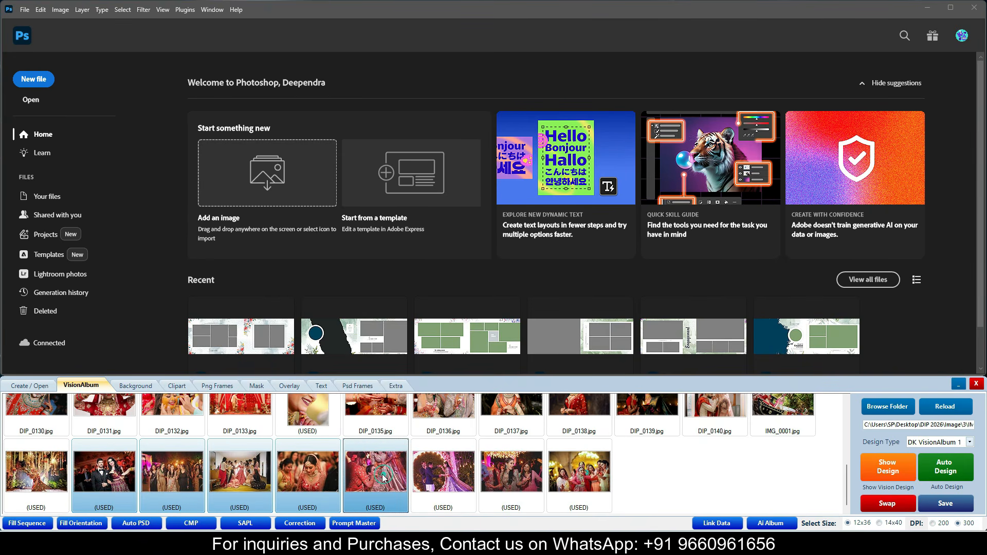
click(129, 524)
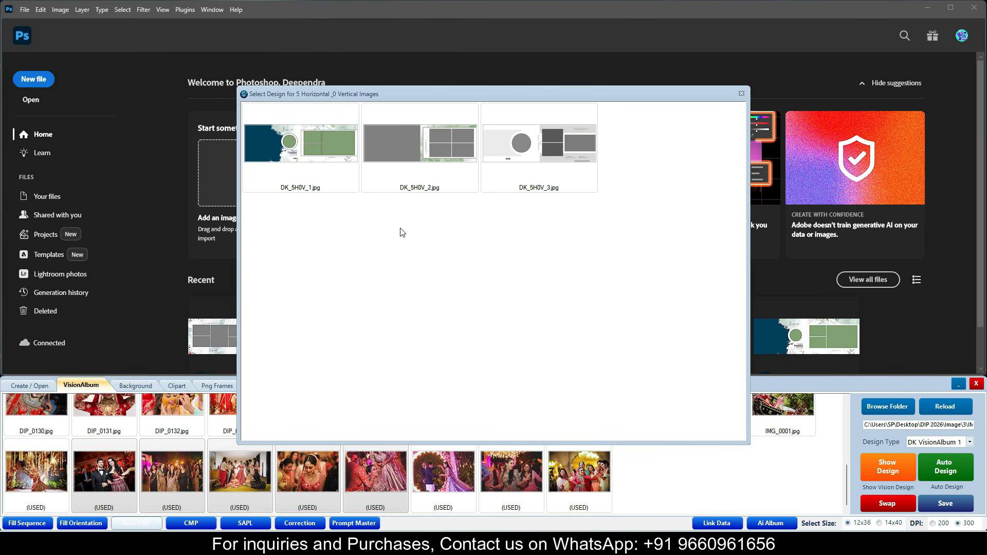
double_click(415, 148)
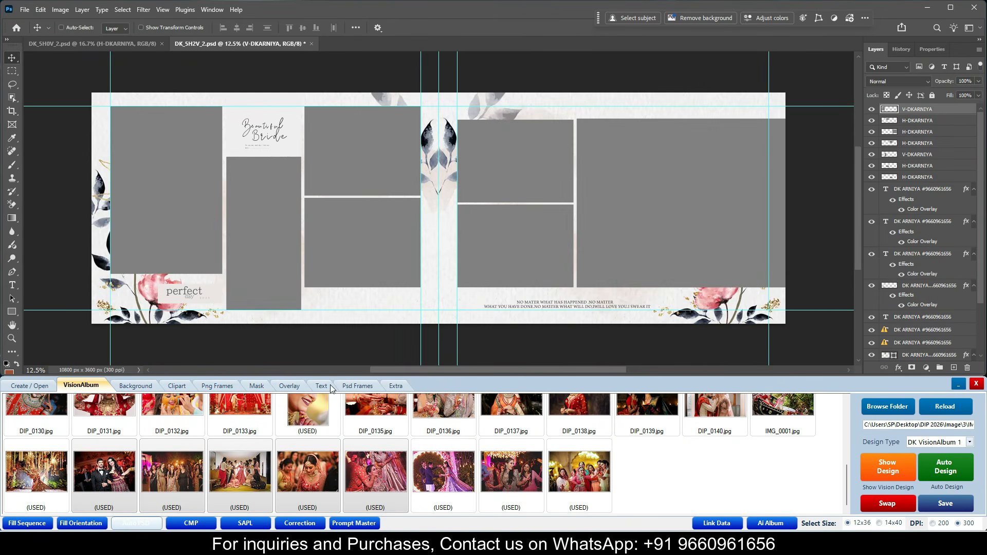
- Select all photo frame layers of DK_5H2V_2.psd with SAPL and pick the five landscape photos DIP_0135 to DIP_0139
click(246, 524)
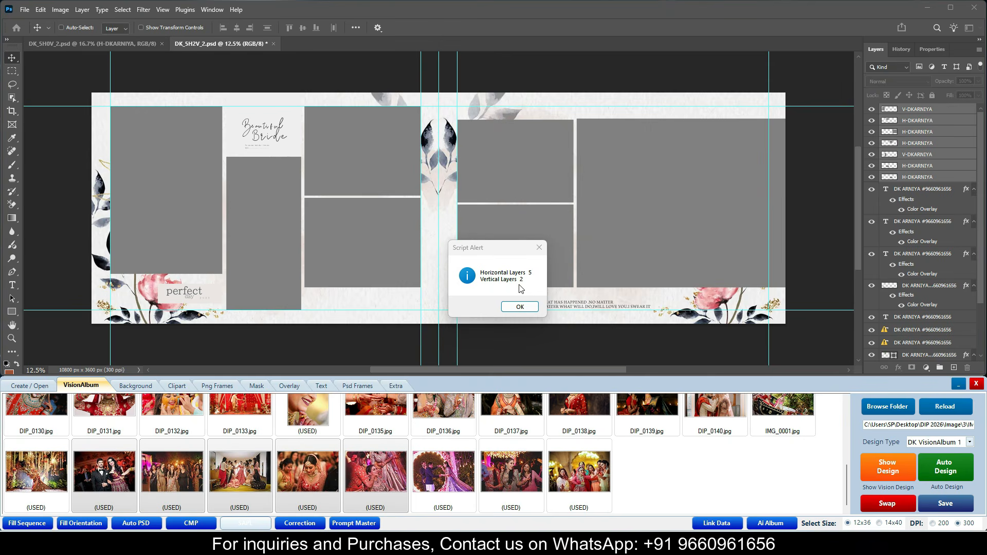
click(519, 306)
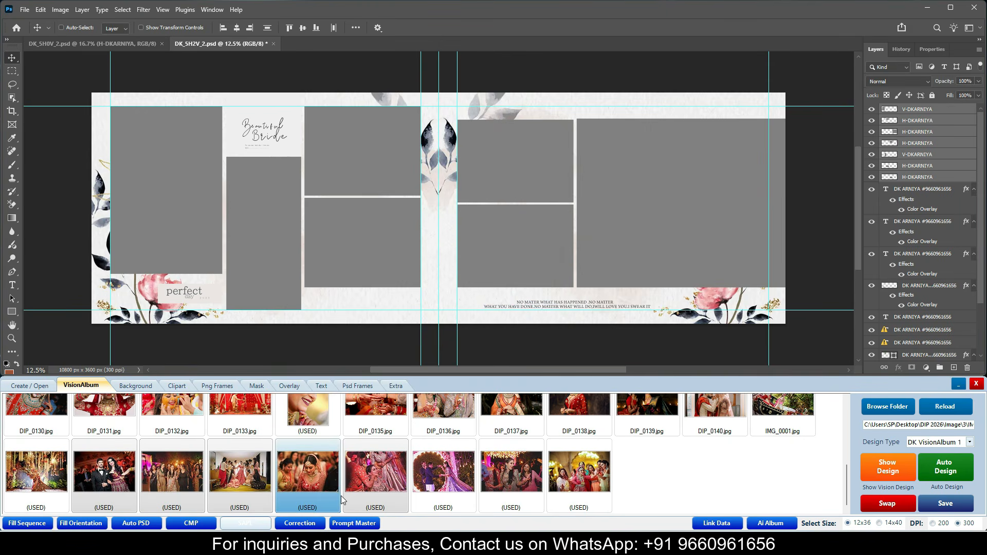
scroll(369, 474, up, 2)
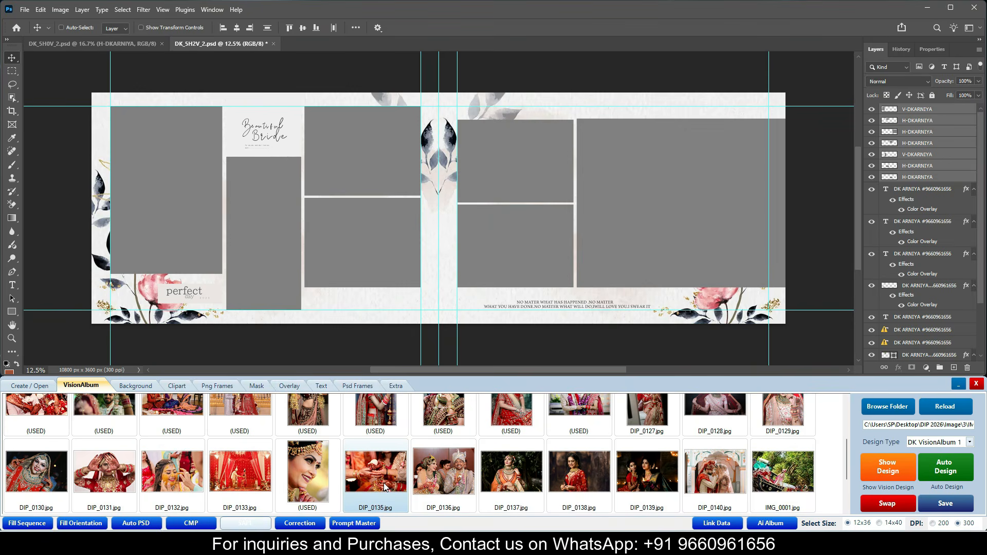
click(385, 487)
shift+click(659, 484)
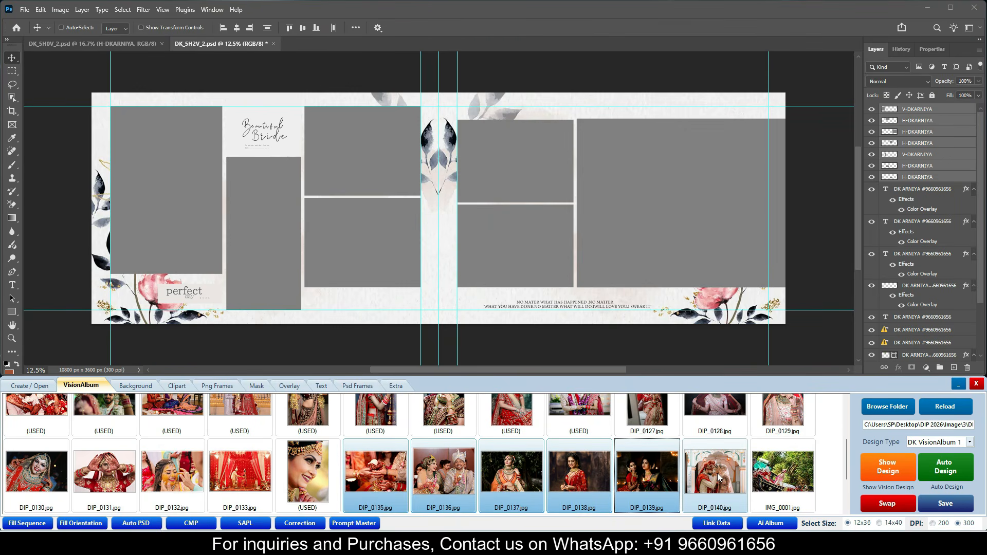
- Add the portrait photos DIP_0114 and DIP_0109 to the selection and fill the frames with Fill Orientation
scroll(177, 476, up, 1)
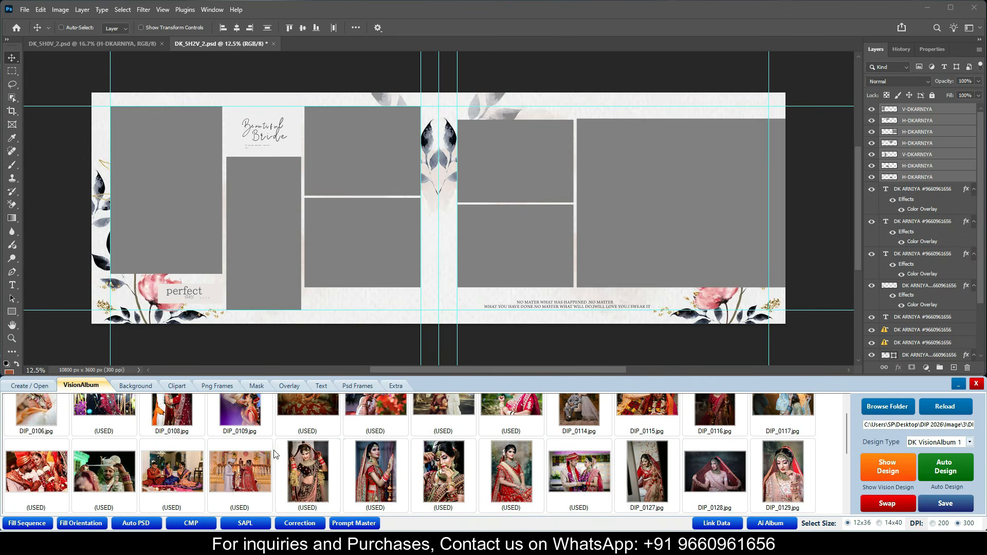
click(585, 420)
ctrl+click(243, 417)
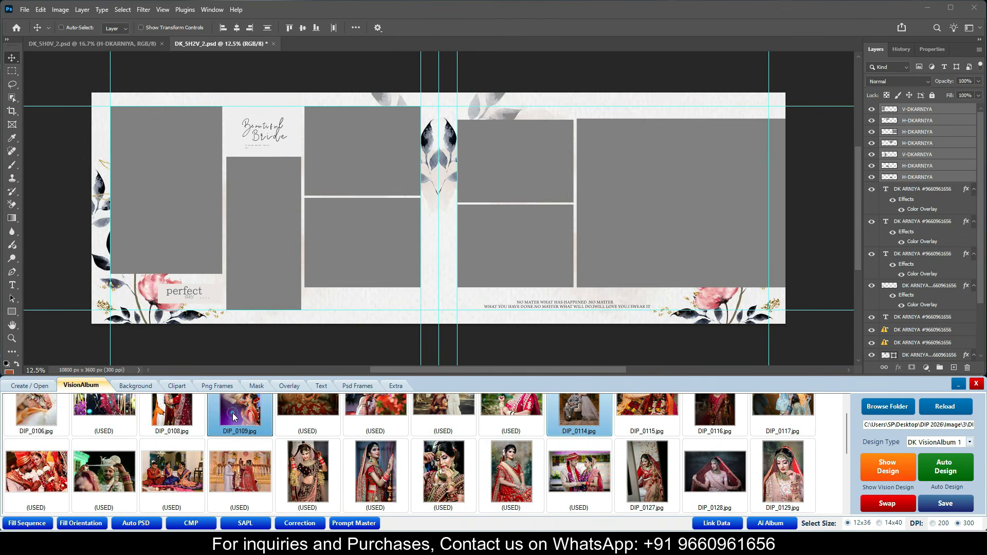
click(85, 523)
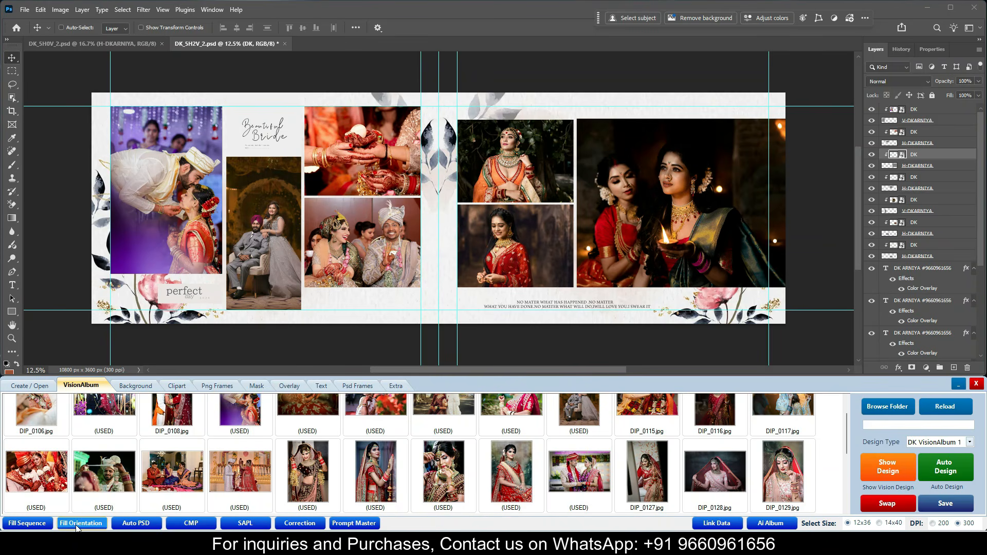
click(95, 528)
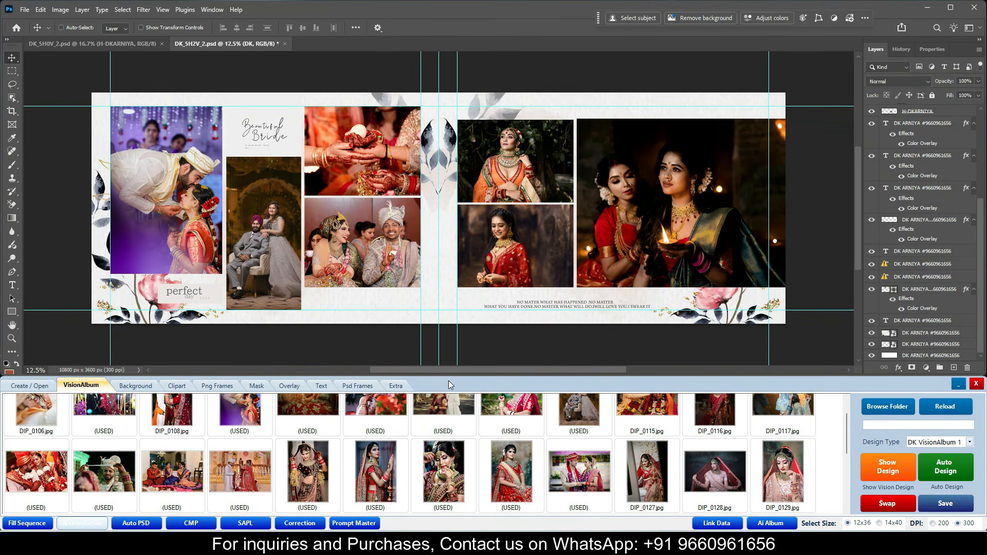
- Check the Background, Clipart, Png Frames, Mask, Overlay and Text resource libraries for content
click(134, 388)
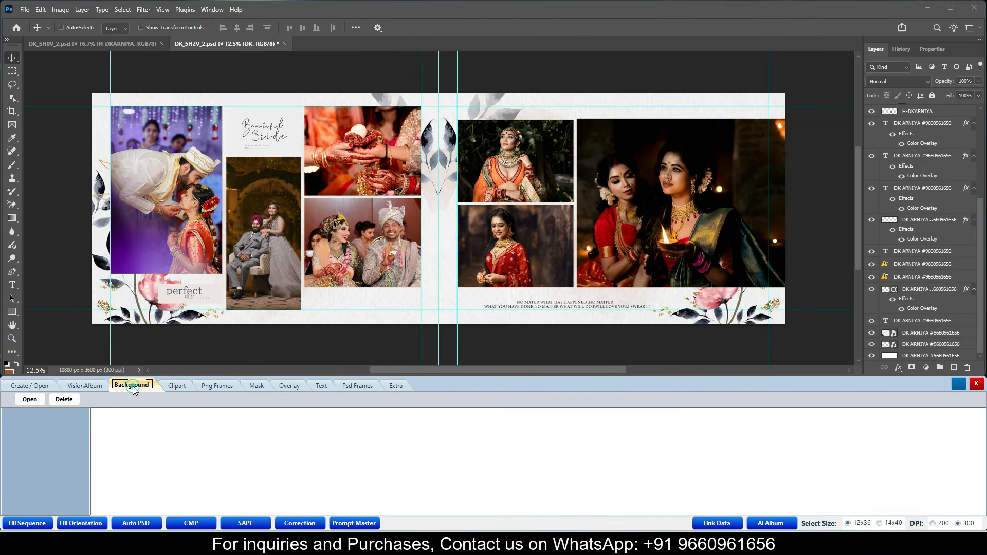
click(184, 386)
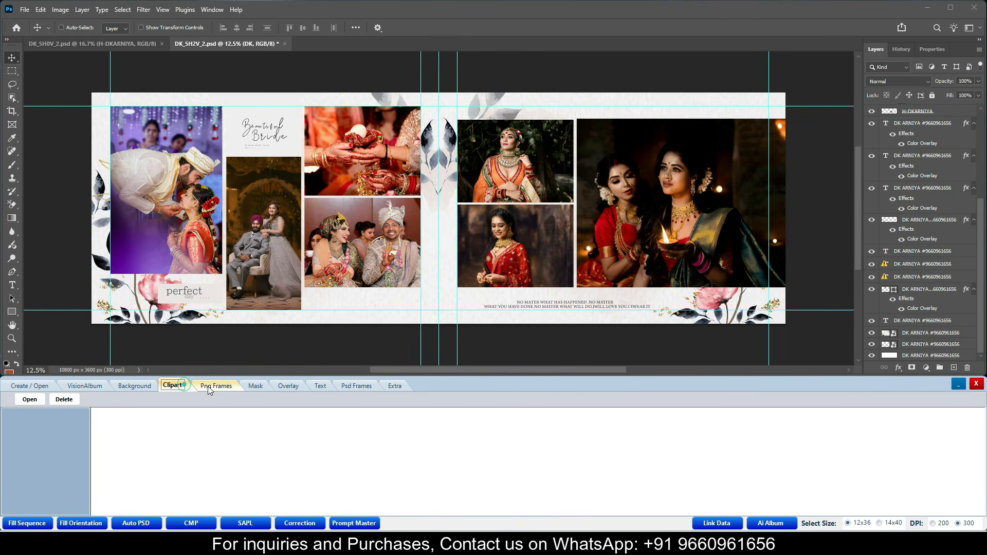
click(222, 386)
click(260, 387)
click(290, 388)
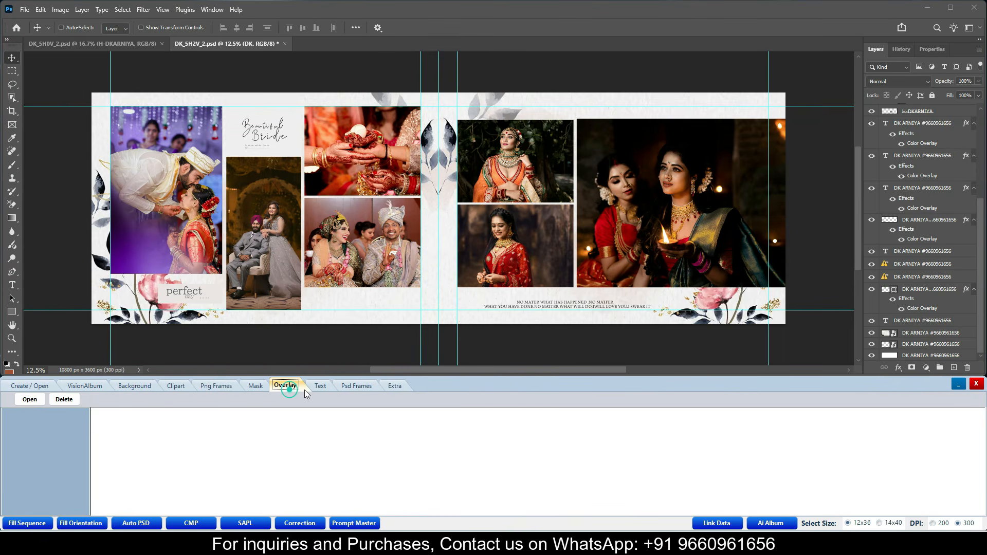
click(316, 386)
click(146, 387)
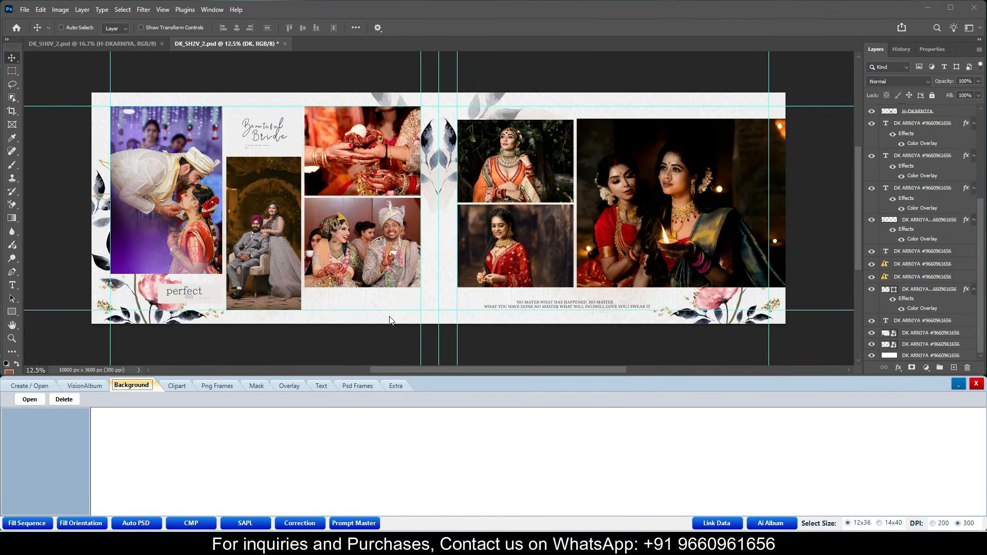
- Link the All in One Resources folder to DK VisionAlbum with Link Data
click(718, 522)
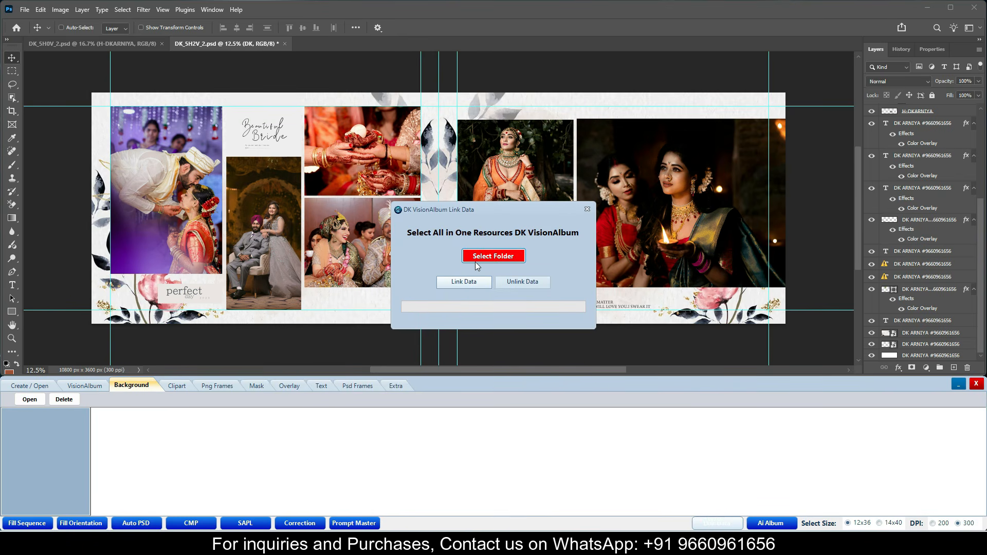
click(503, 261)
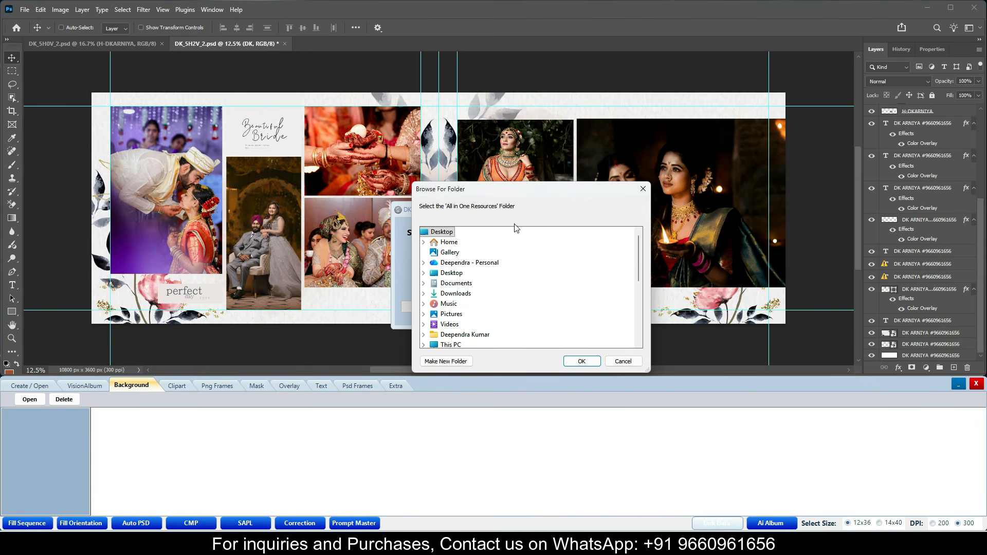
key(Return)
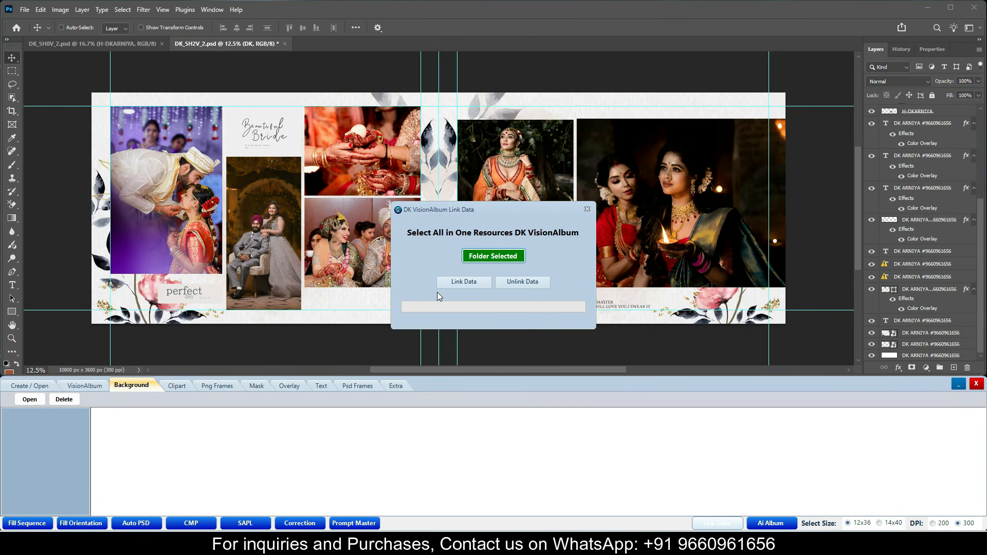
click(471, 283)
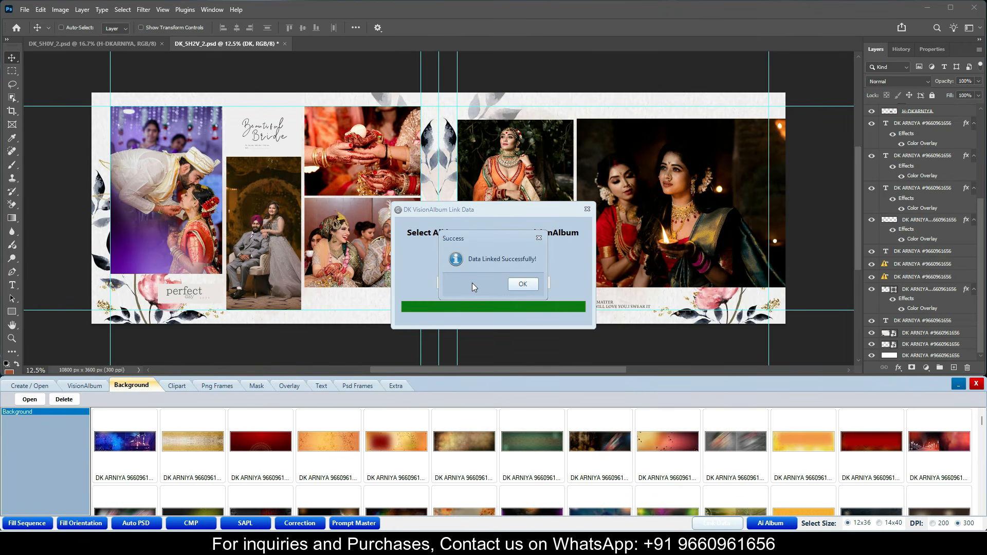
click(522, 284)
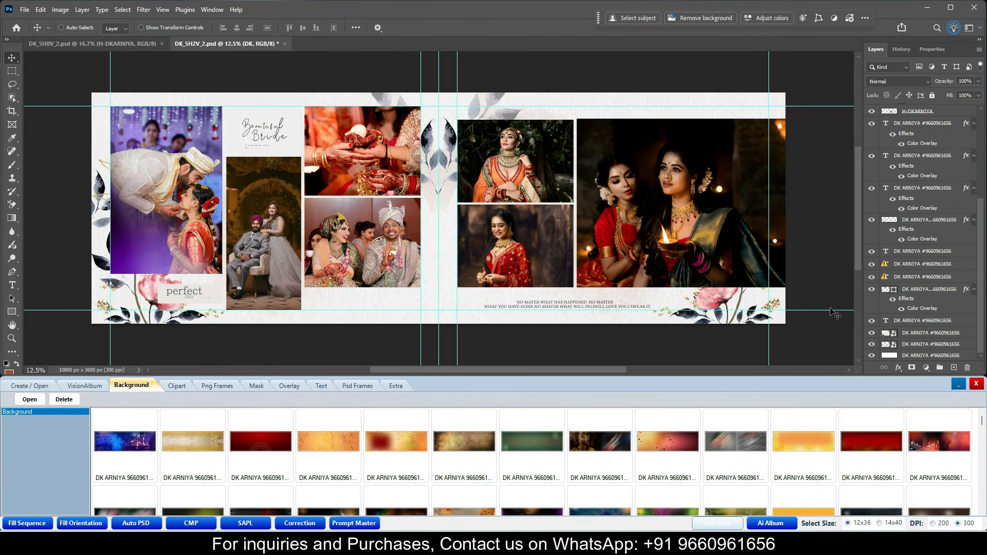
- Place the dark red mandala background in DK_5H2V_2.psd and hide the original white background layer and both floral page layers
key(ctrl+minus)
key(ctrl+plus)
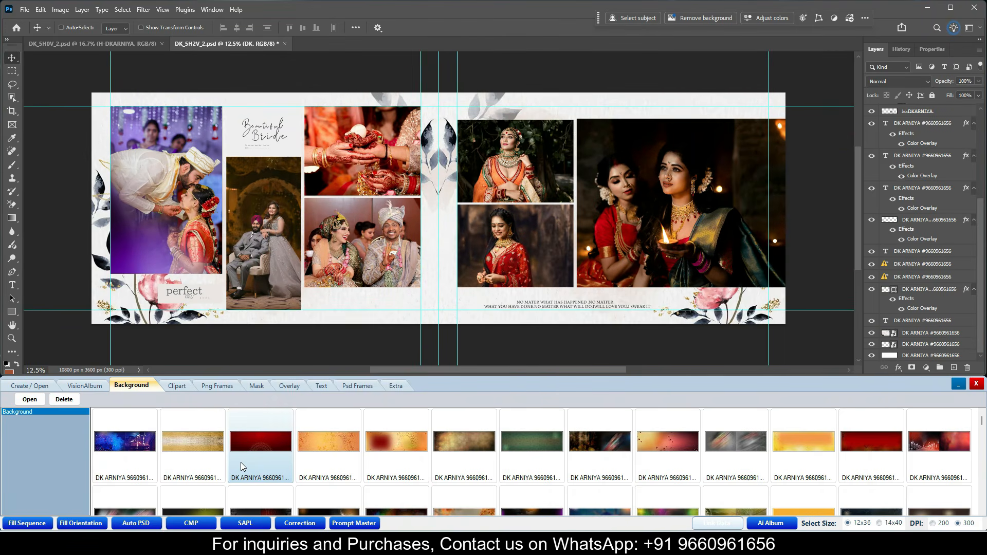
double_click(282, 454)
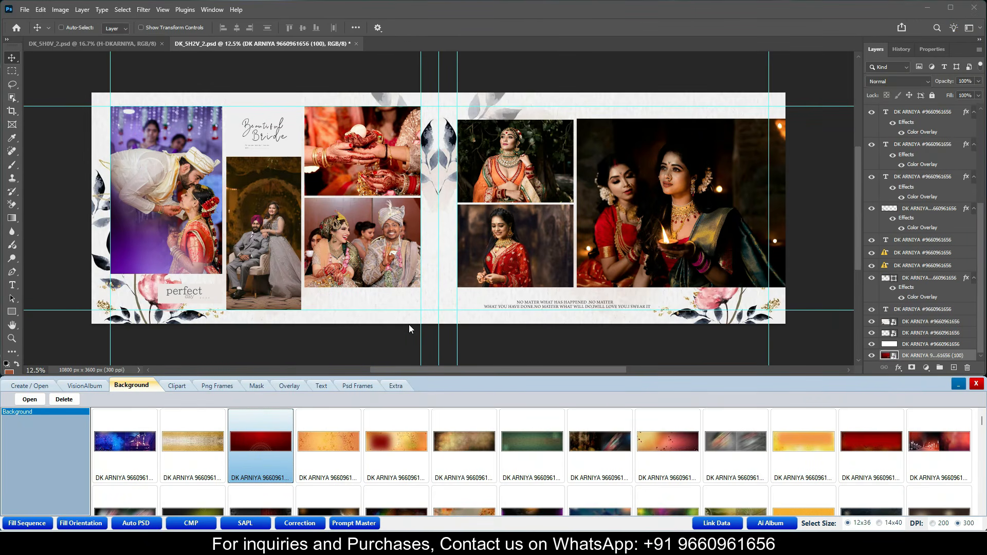
click(871, 344)
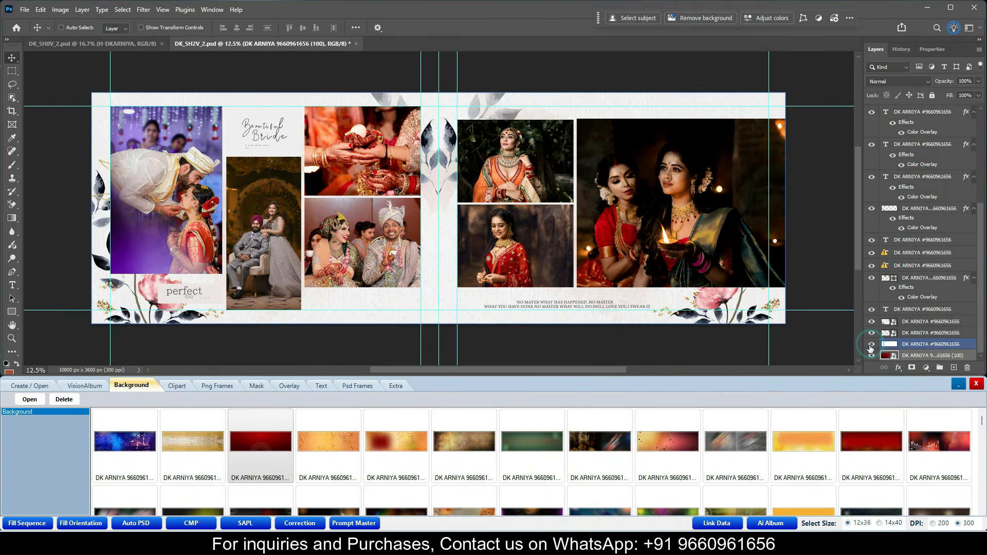
click(871, 346)
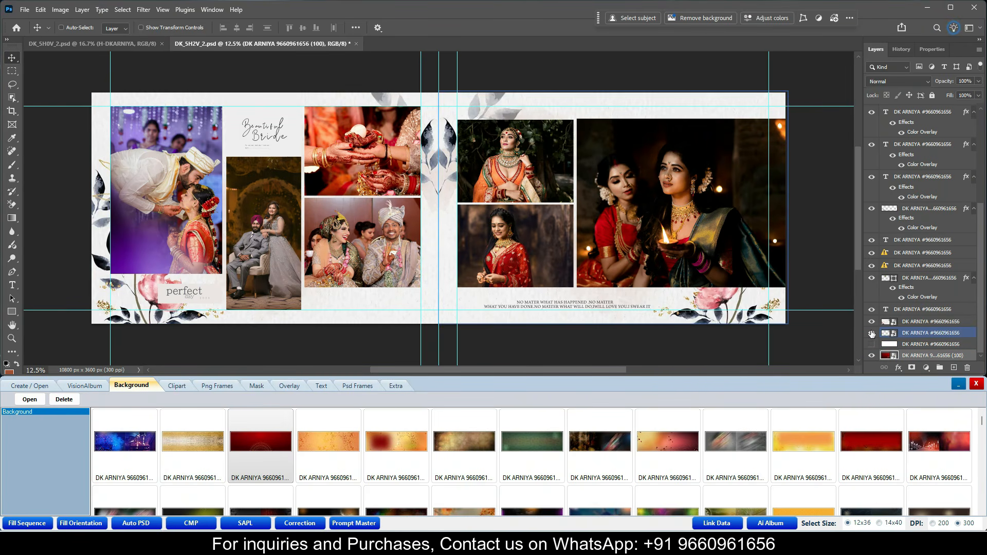
click(872, 333)
click(872, 322)
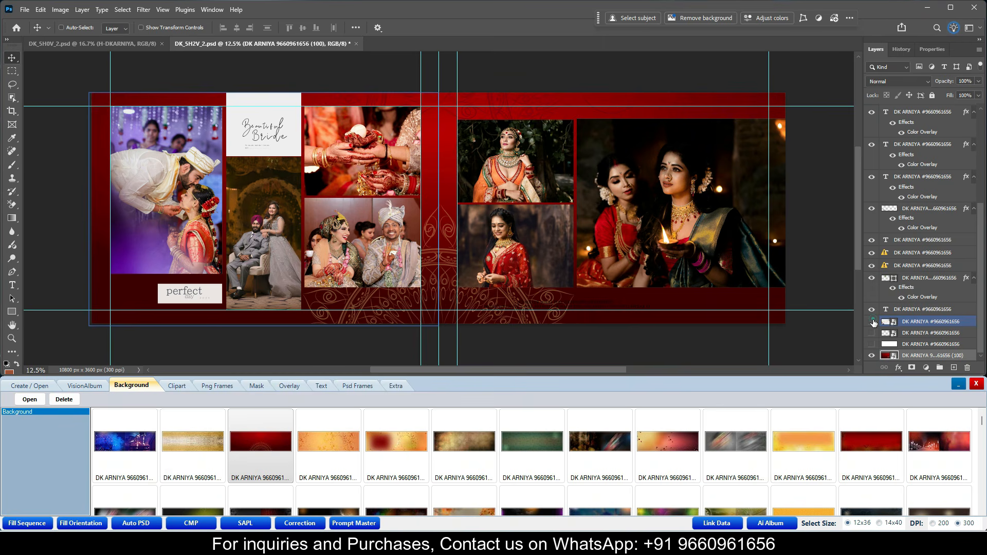
- Show the two floral page layers again to compare the backgrounds, and hide both once more
click(873, 322)
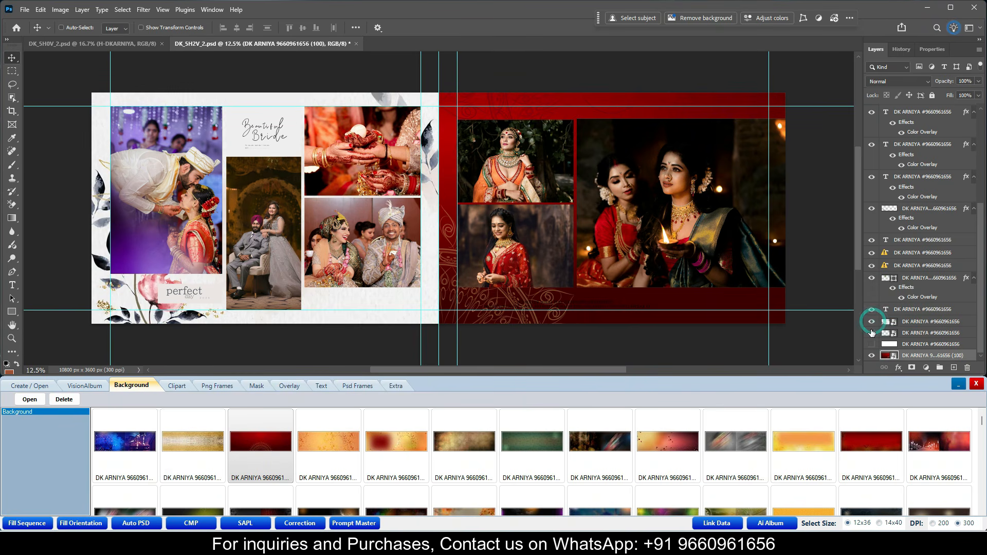
click(872, 333)
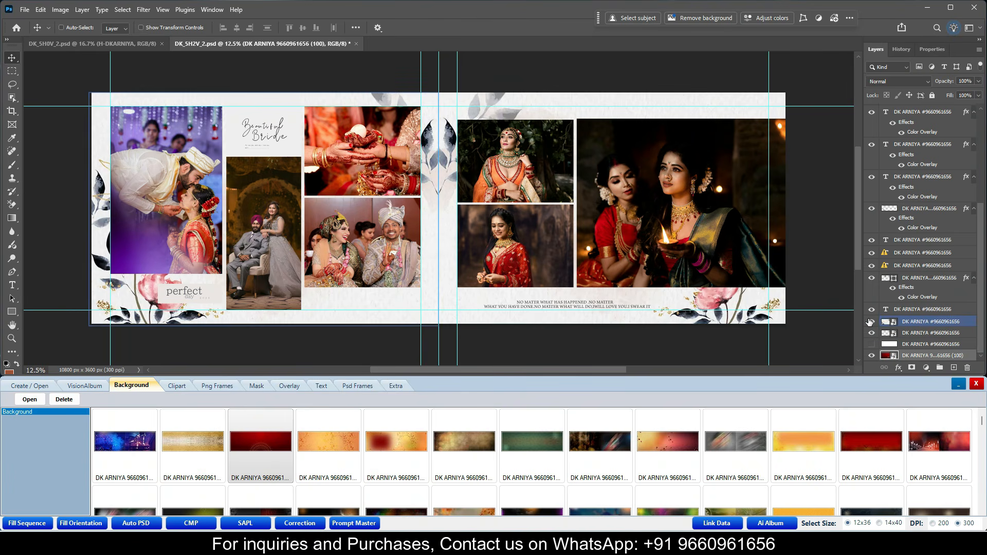
click(869, 320)
click(872, 333)
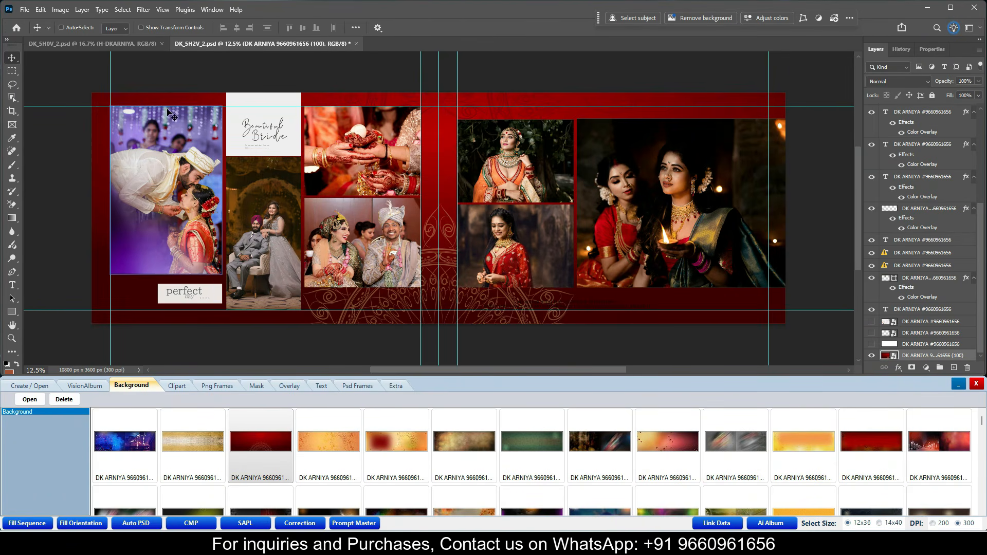
- In DK_5H0V_2.psd, place the orange-yellow background beneath the bottom layer and hide the original white and green watercolor layers
click(125, 45)
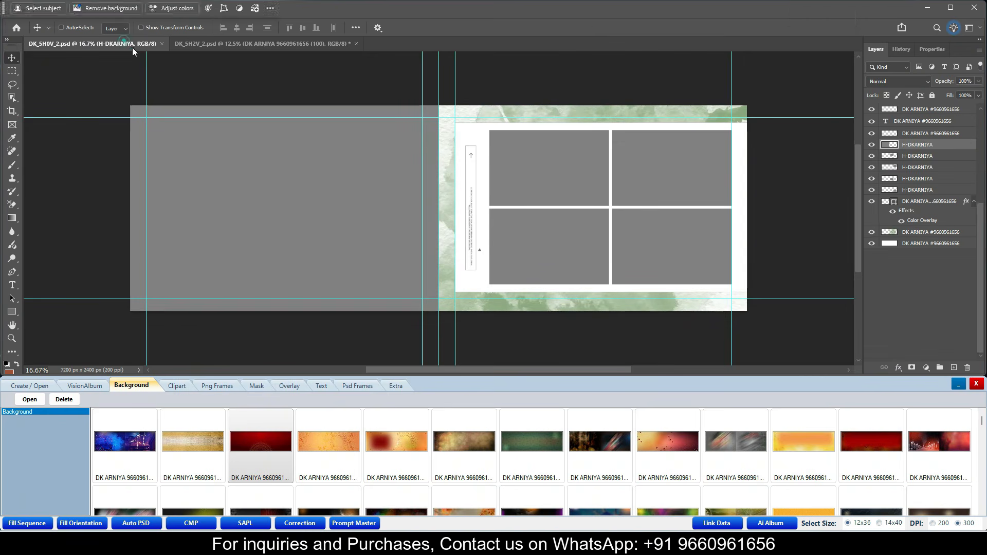
click(920, 244)
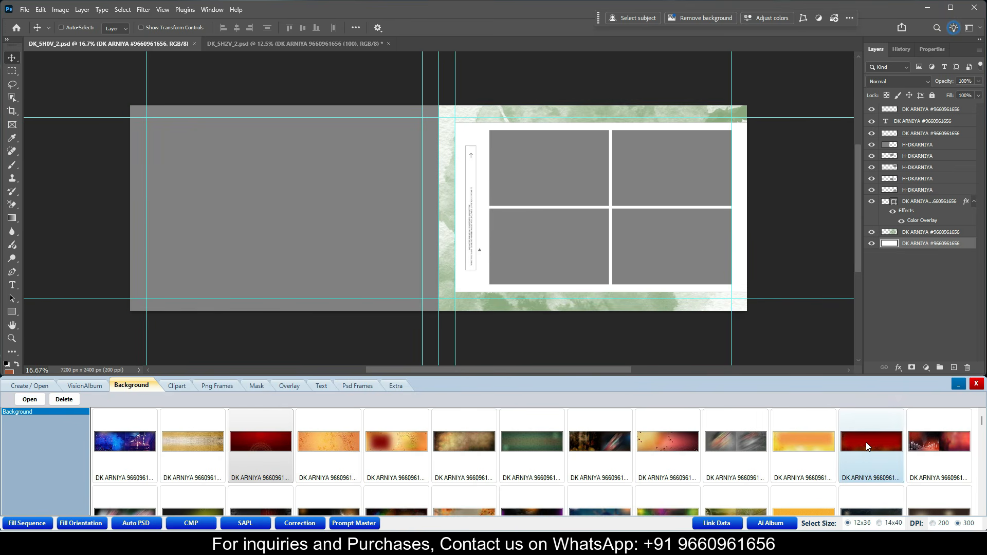
double_click(797, 442)
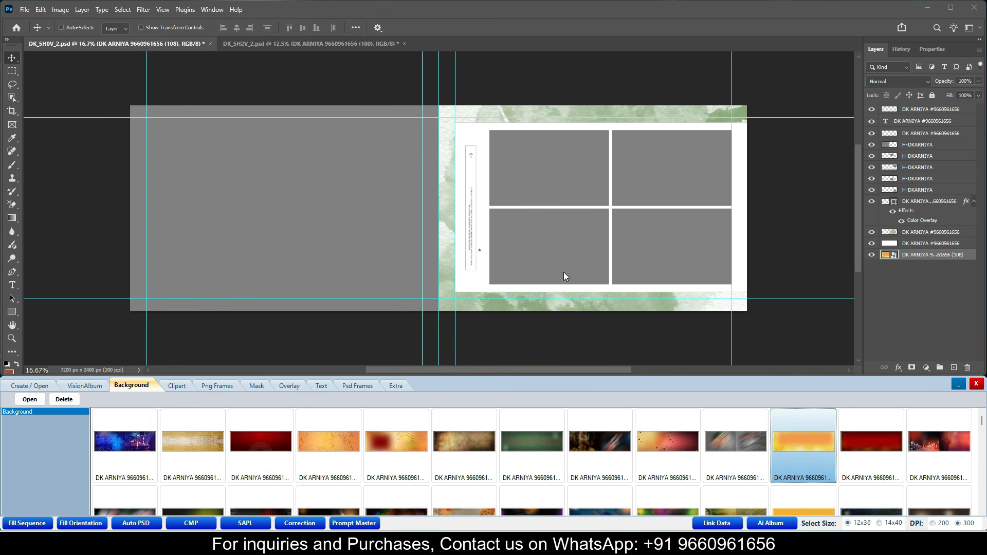
click(872, 243)
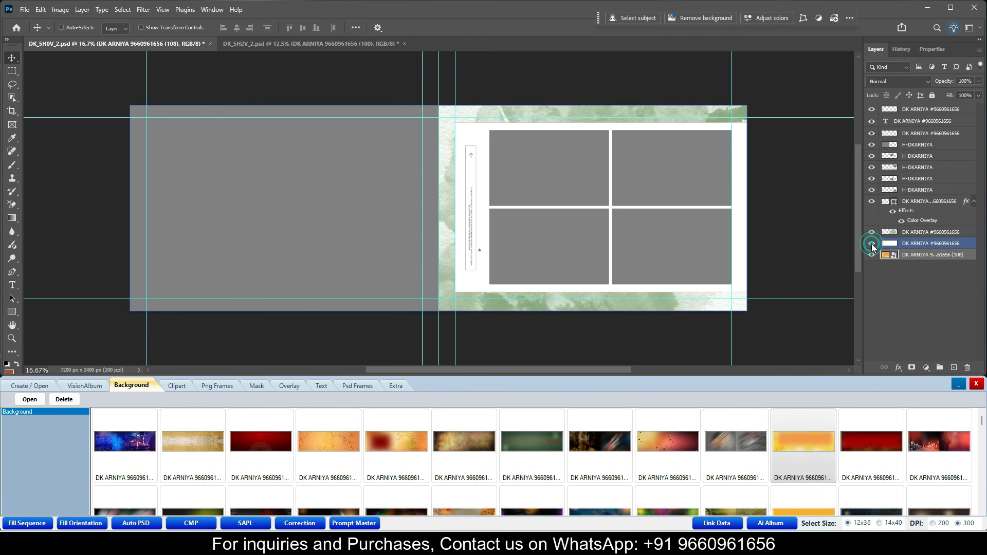
click(871, 244)
click(872, 232)
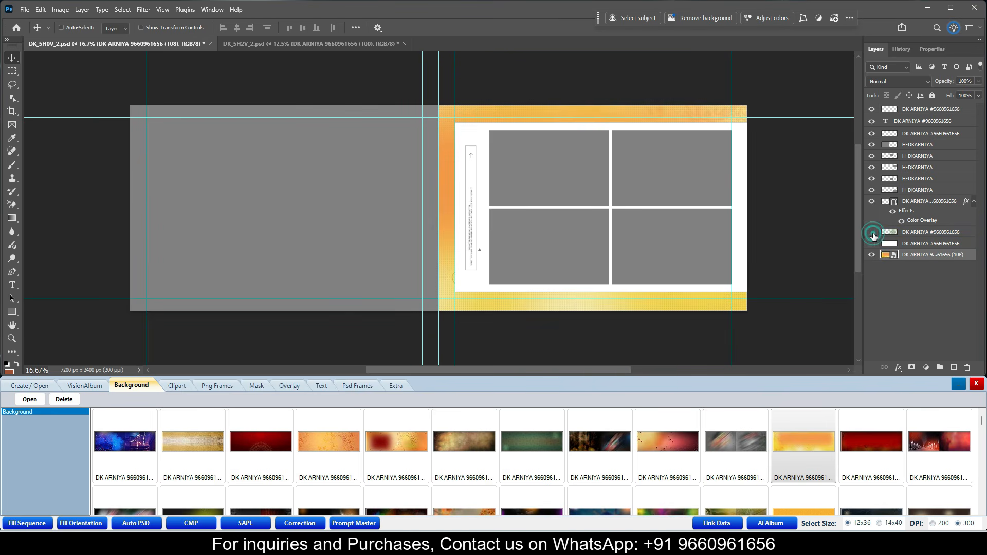
ctrl+click(513, 271)
ctrl+click(353, 301)
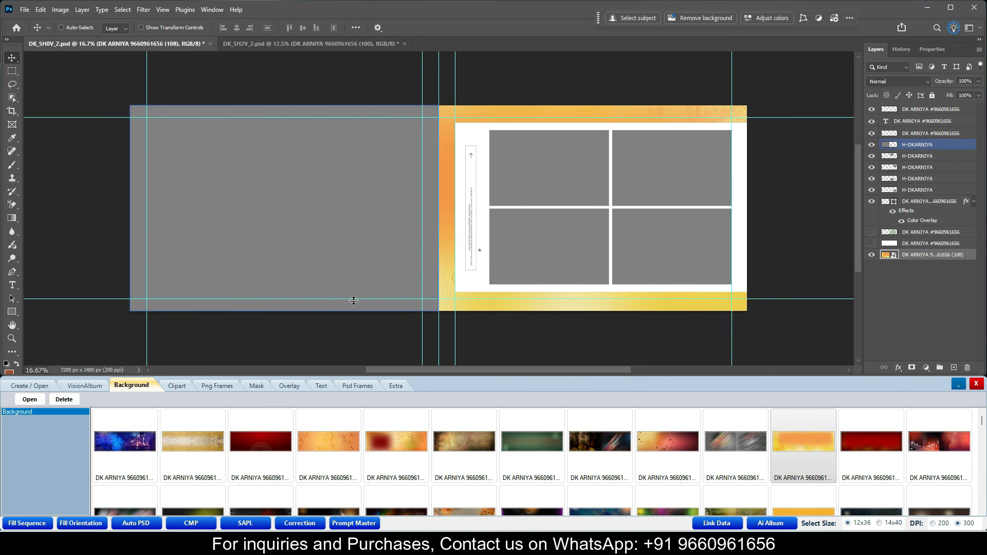
- Insert the horse-drawn carriage clipart from the Barat PNGs category above the topmost layer of DK_5H0V_2.psd
click(187, 384)
click(183, 385)
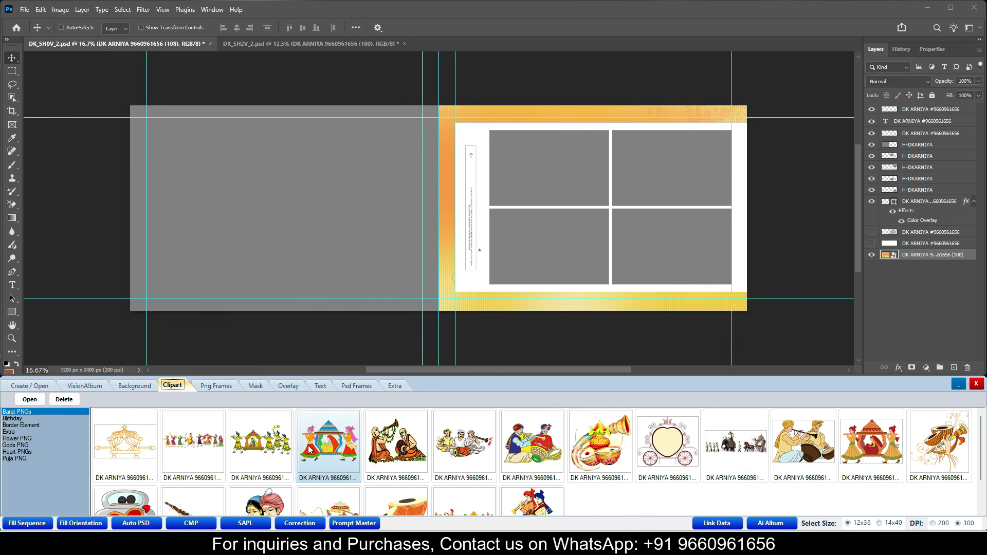
click(928, 108)
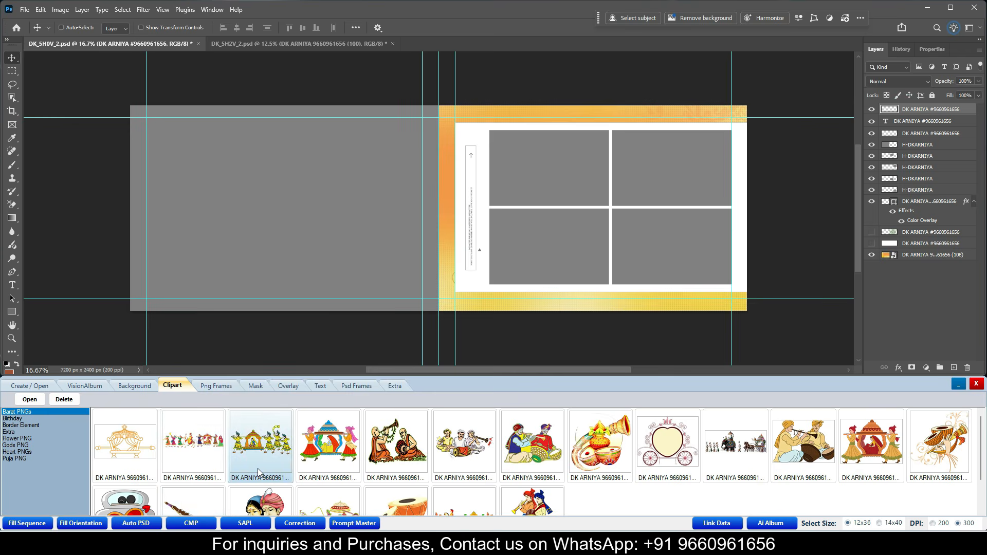
scroll(258, 468, down, 1)
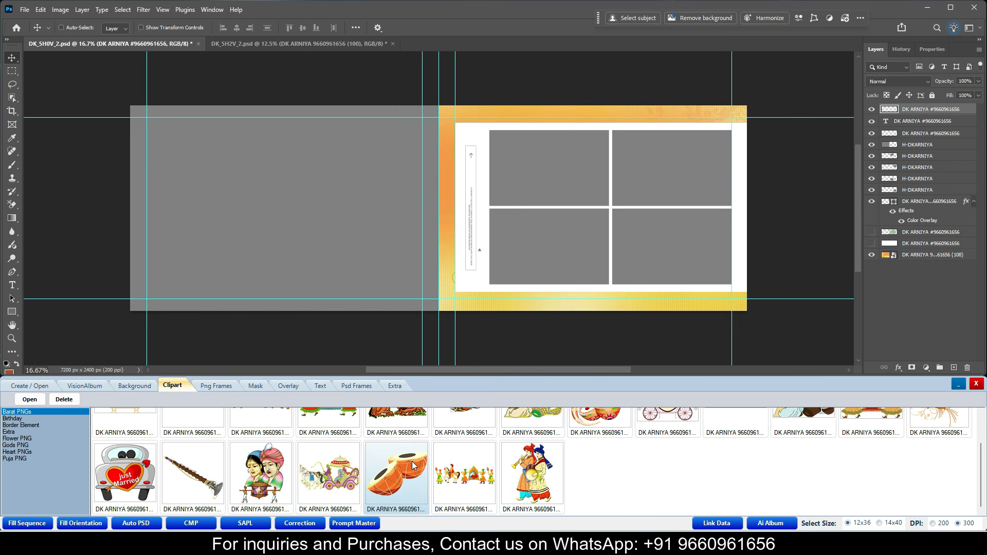
double_click(348, 481)
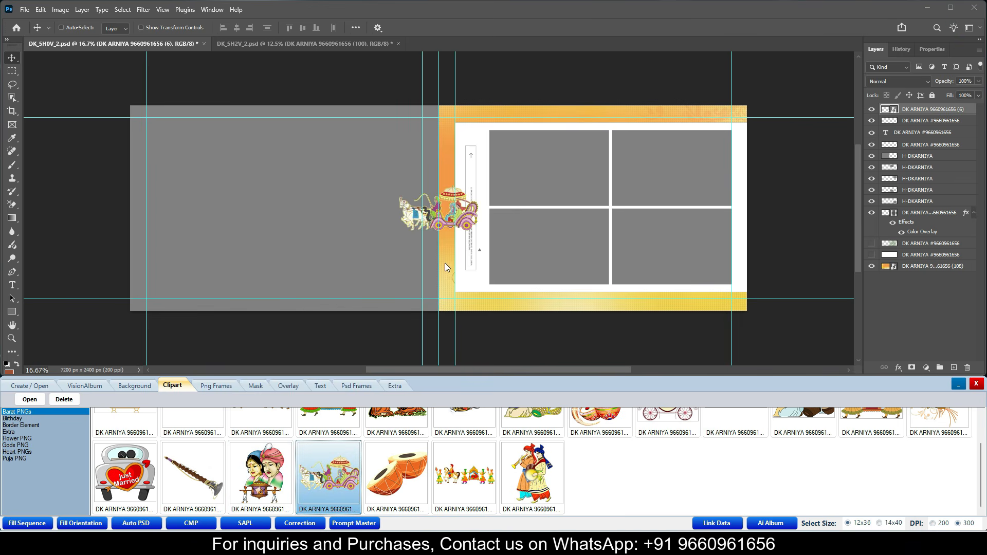
- Turn on transform controls, enlarge the horse-drawn carriage clipart, and move it to the lower-right corner of the large grey photo frame
click(434, 216)
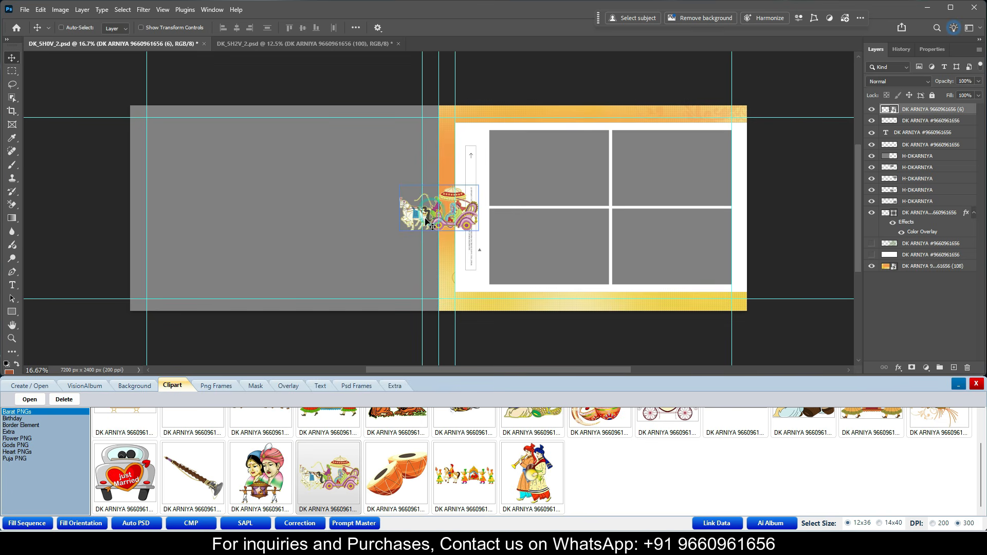
click(139, 28)
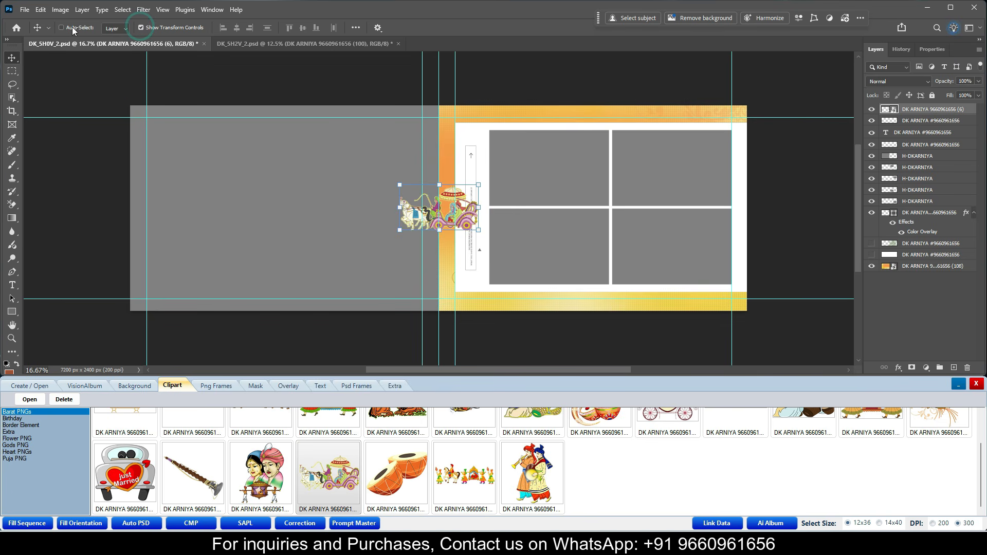
drag(479, 187, 533, 183)
drag(481, 220, 407, 272)
key(Return)
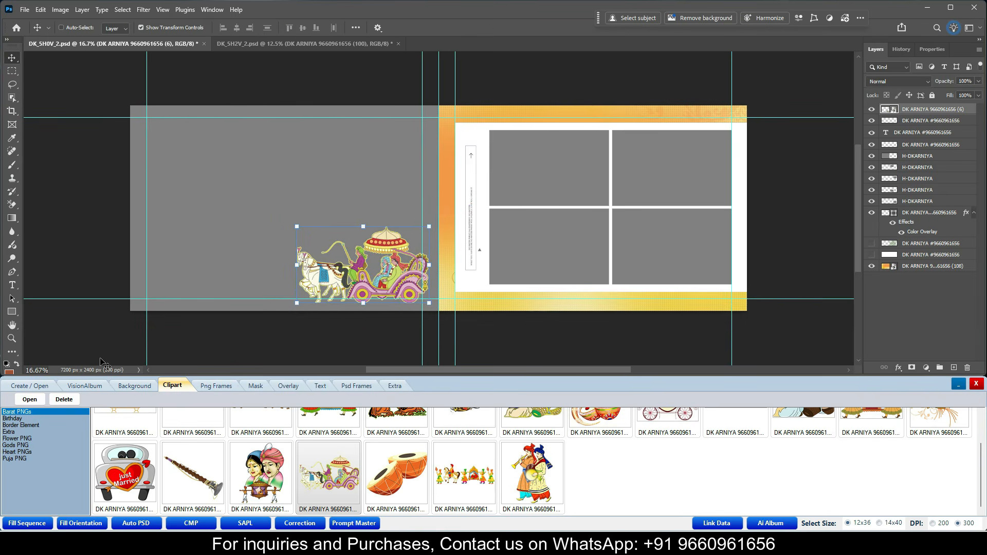
- Insert the blue and pink leaf clipart from the Border Element category and place it at the right page's upper-left corner
click(17, 420)
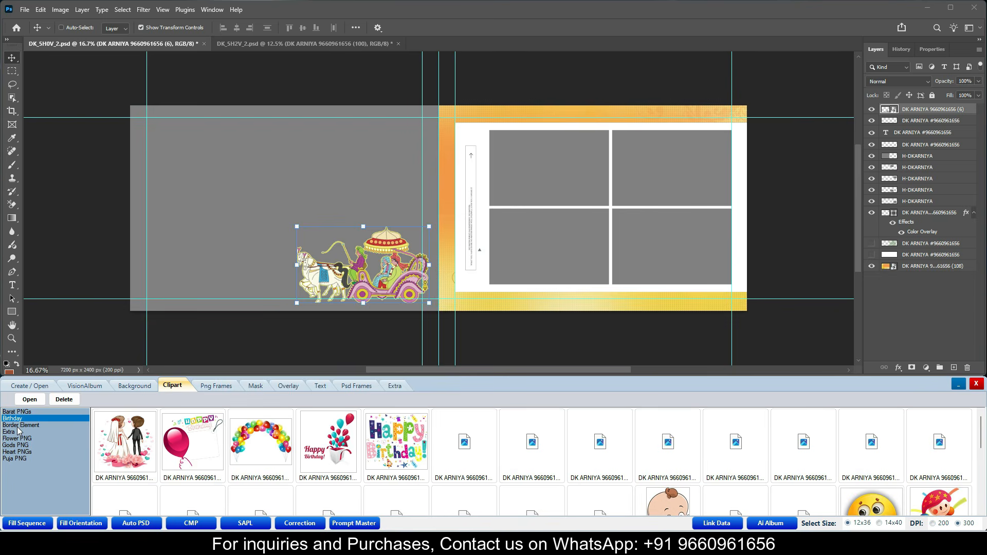
click(18, 426)
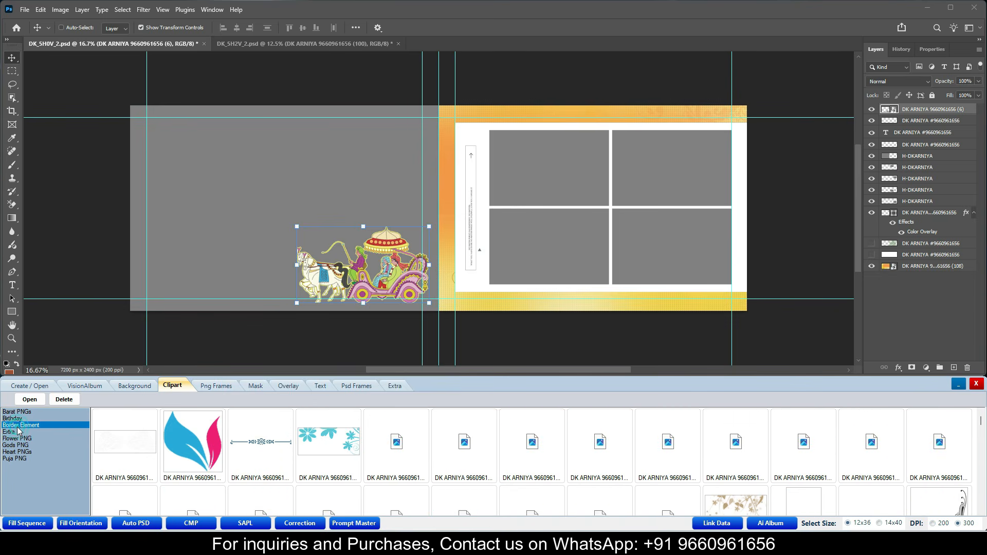
click(206, 449)
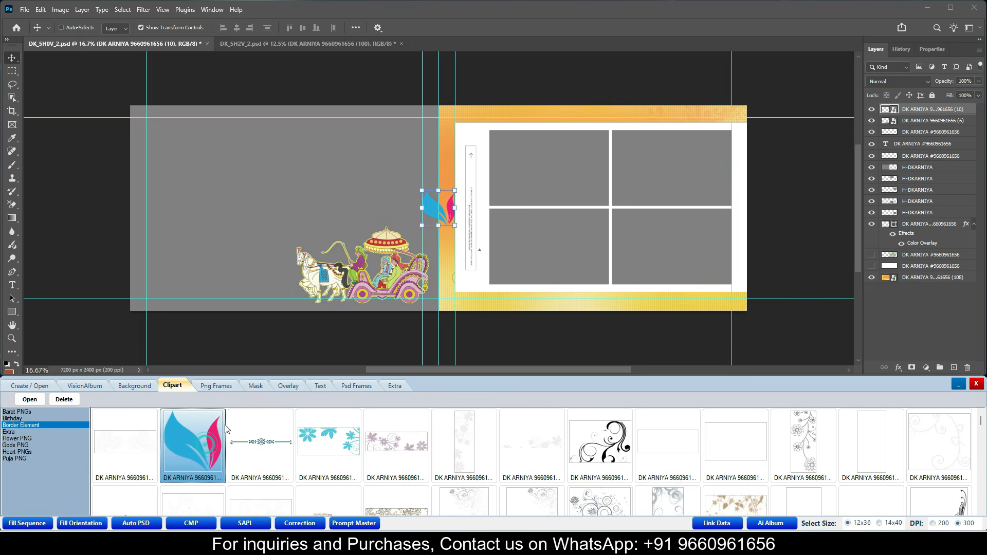
click(446, 221)
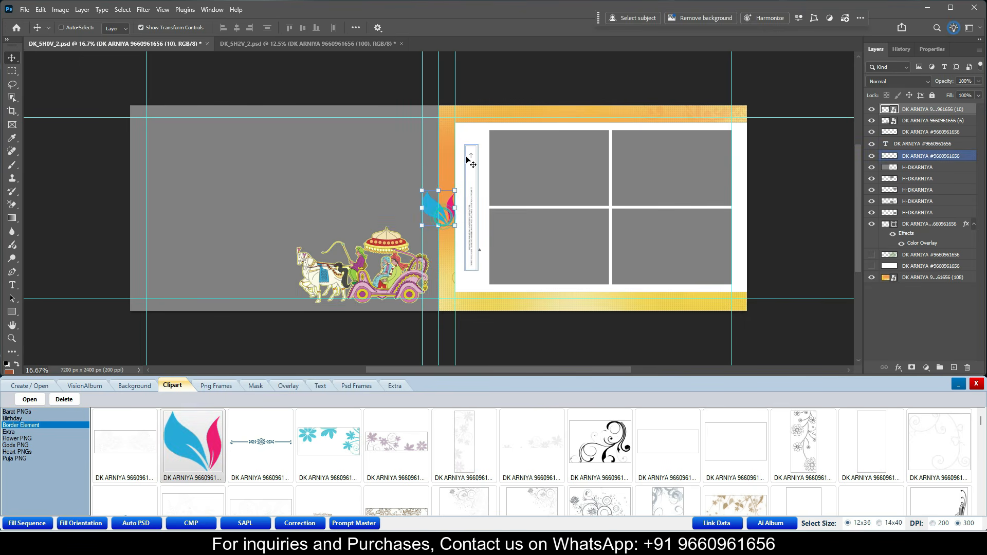
drag(432, 210, 446, 120)
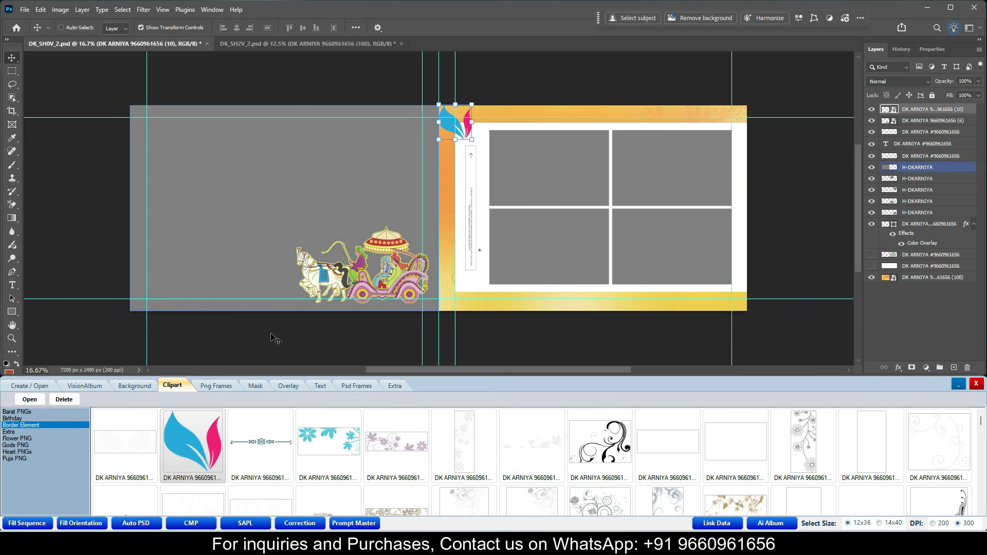
- Examine the clipart in the Border Element, Extra, Flower PNG, Gods PNG, Heart PNGs and Puja PNG categories
scroll(561, 476, down, 3)
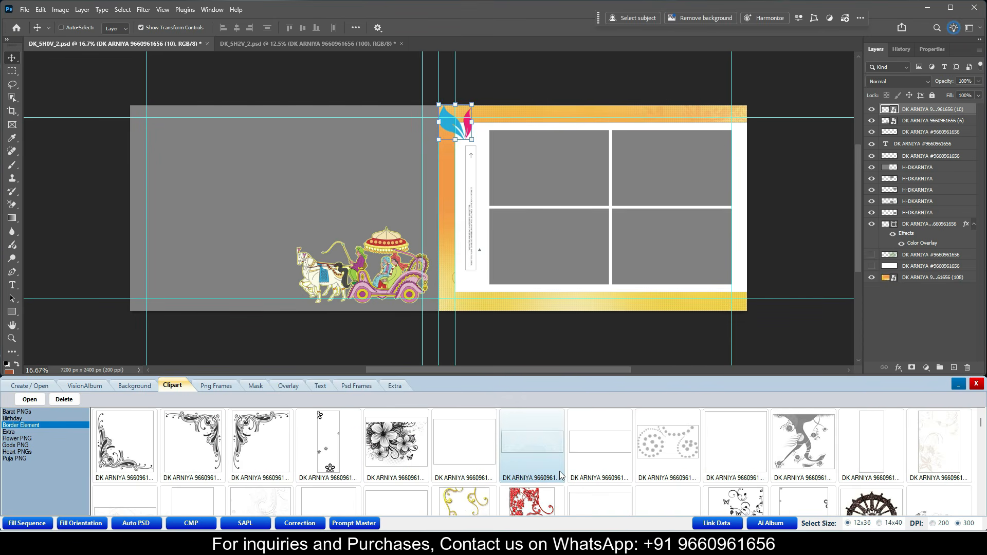
scroll(560, 474, down, 2)
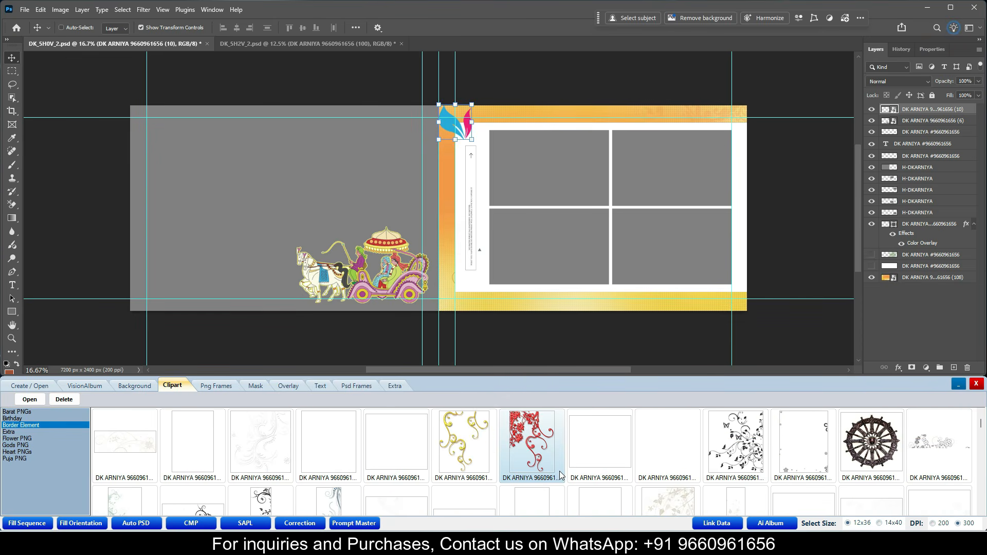
scroll(560, 471, down, 2)
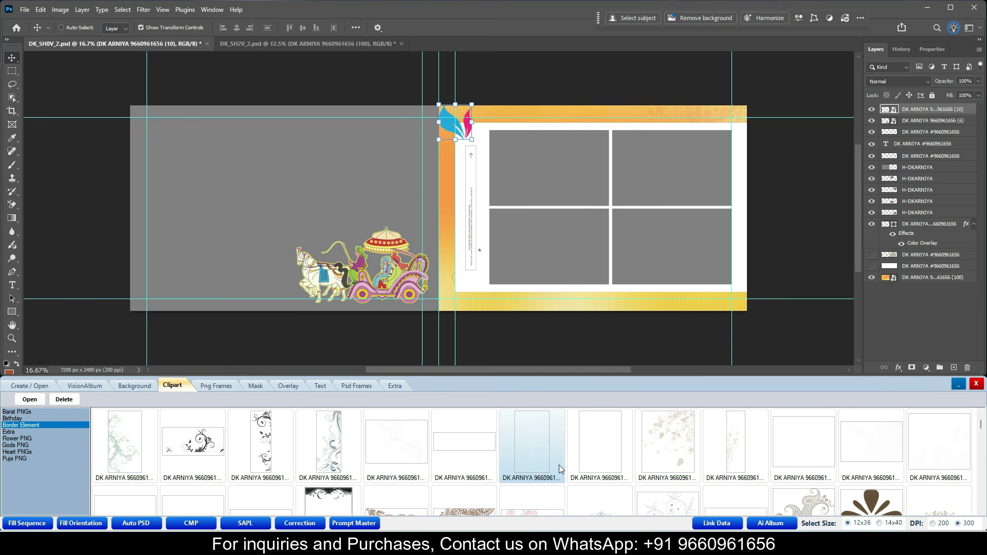
click(8, 432)
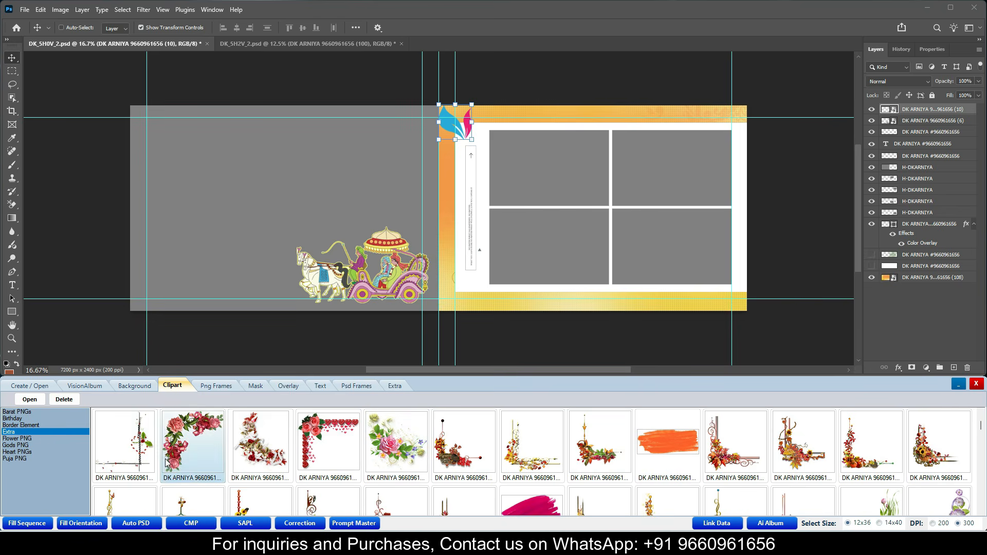
click(26, 439)
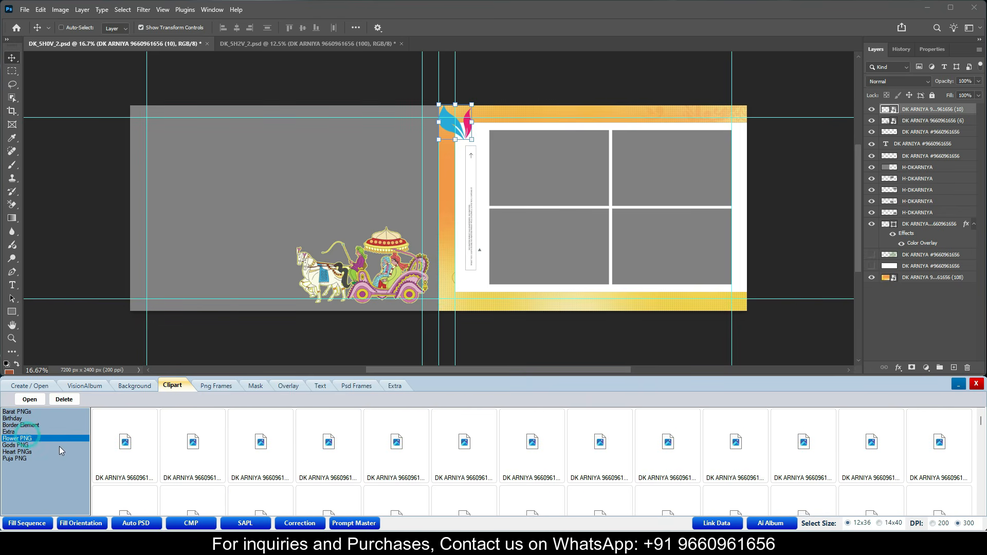
click(17, 446)
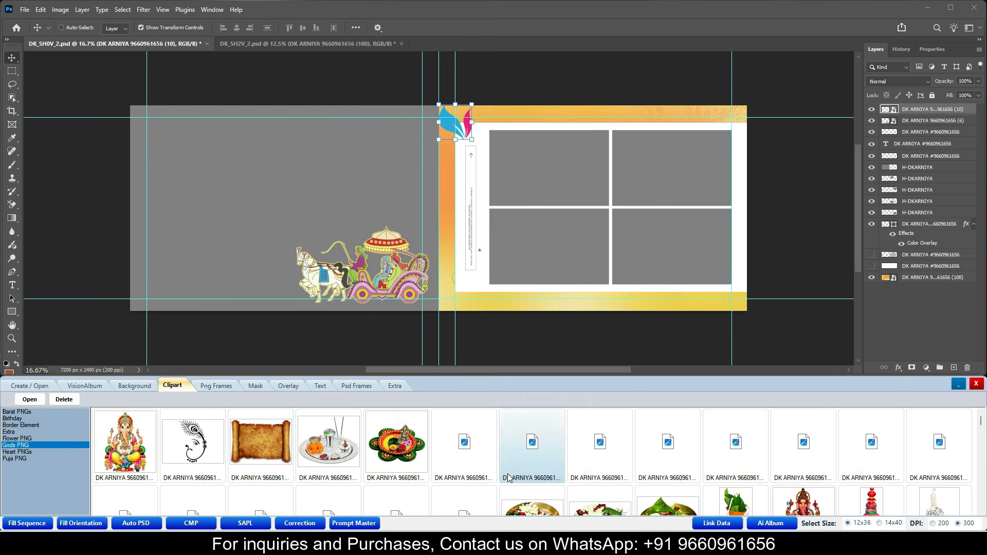
scroll(516, 481, down, 1)
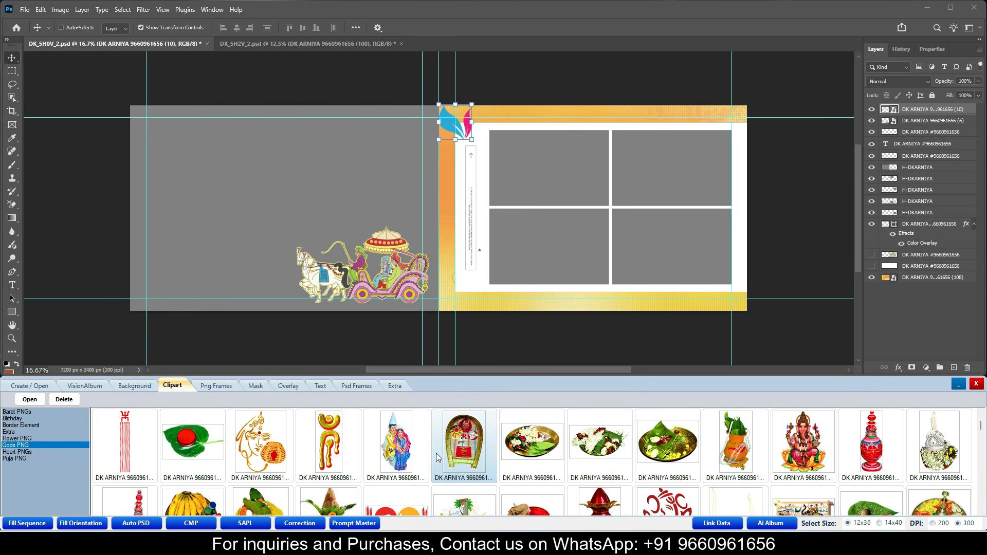
click(24, 452)
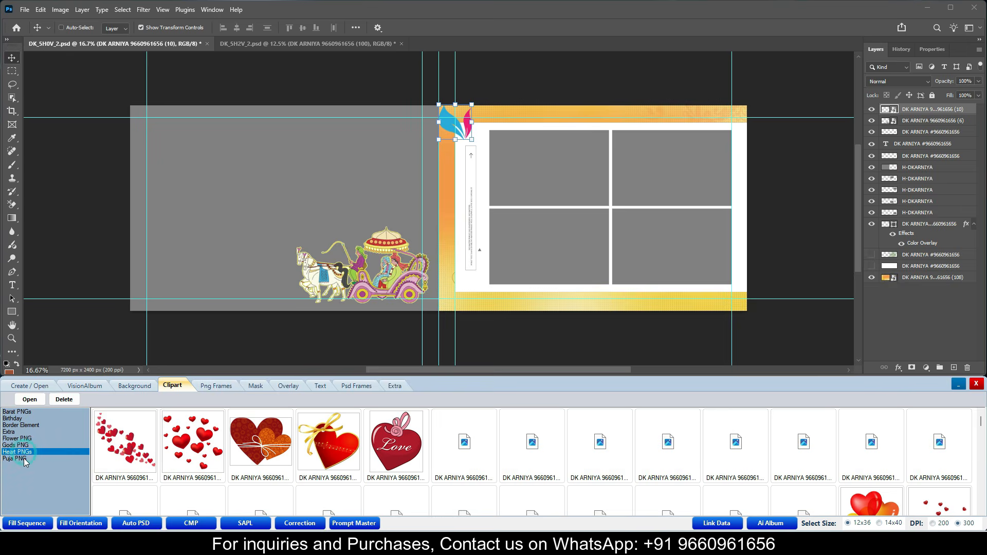
click(24, 458)
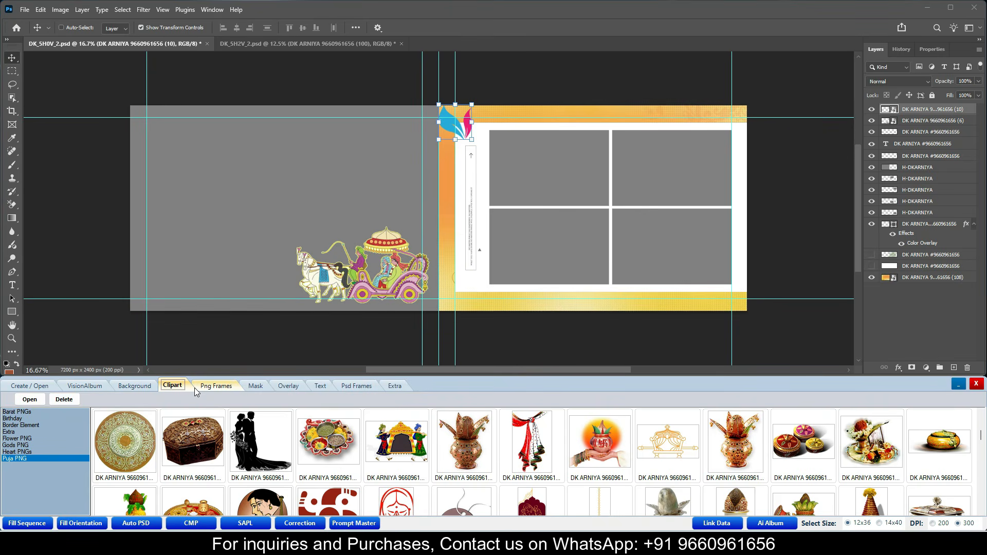
- Insert the pink and yellow rectangular PNG frame, enlarge it, and move it over the right page's upper-left photo placeholder
click(217, 385)
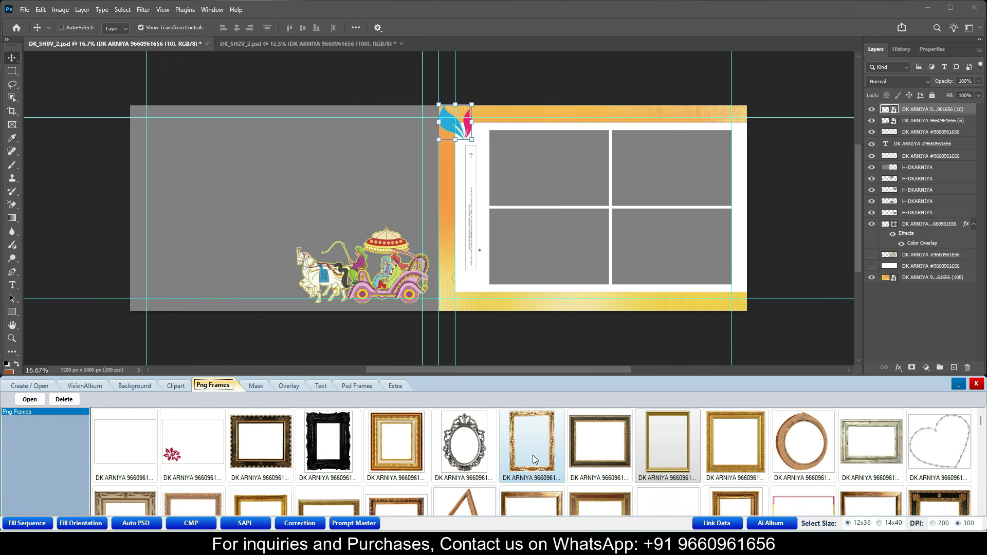
scroll(533, 458, down, 1)
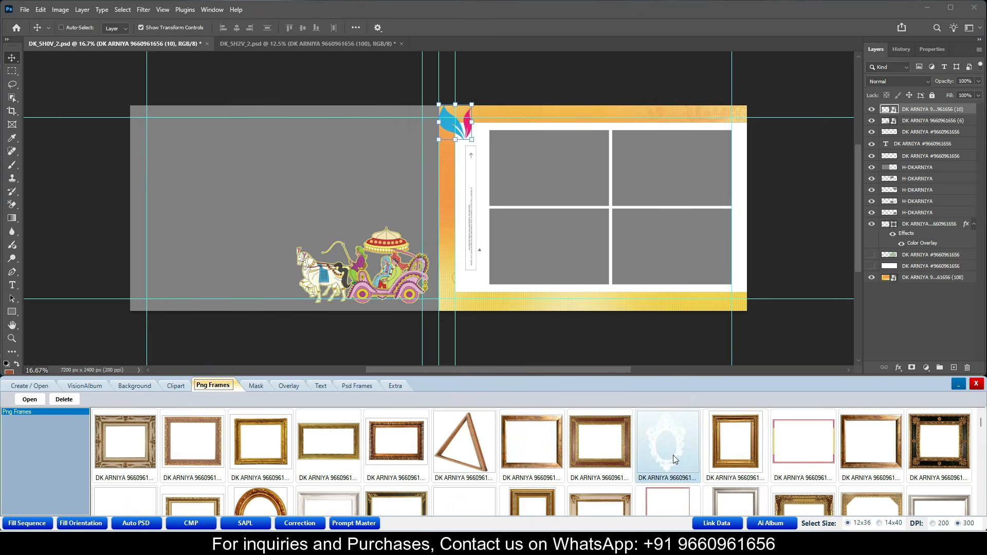
double_click(796, 450)
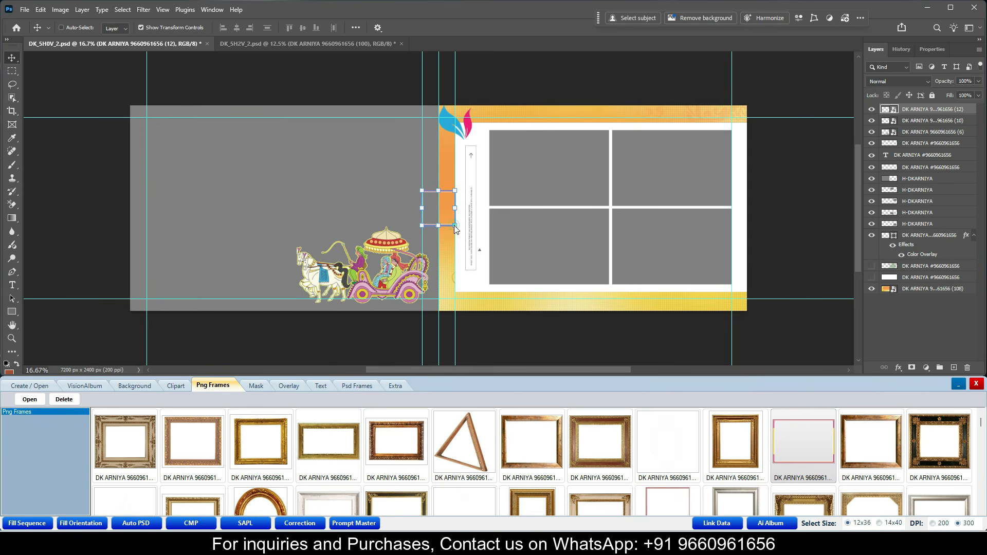
drag(455, 229, 579, 240)
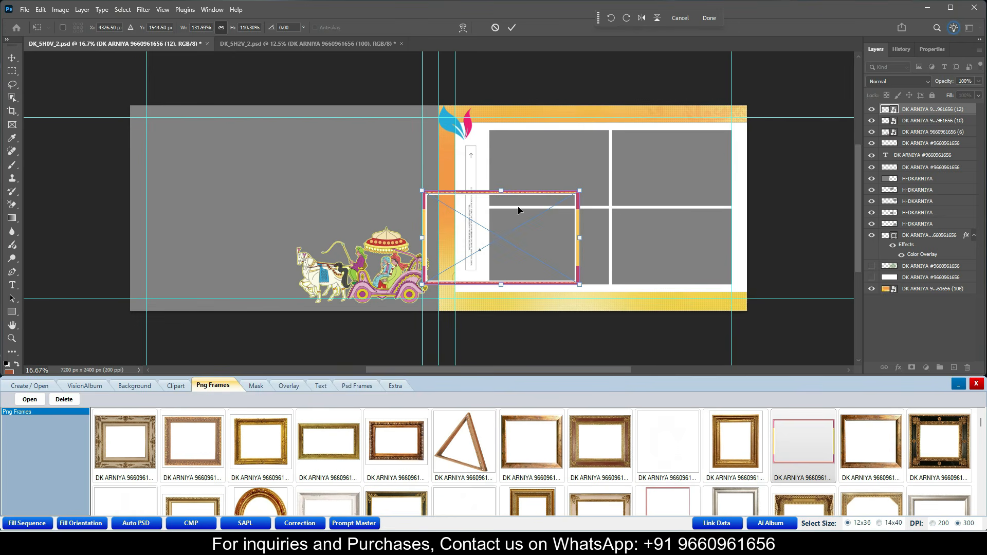
drag(519, 195, 569, 126)
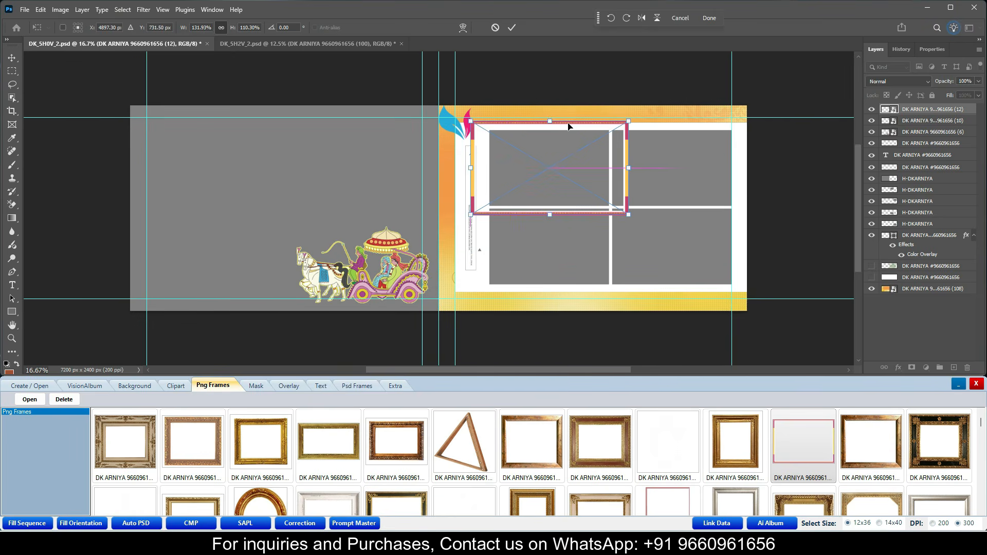
- Resize the pink and yellow frame's four sides to fit the edges of the upper-left photo placeholder
drag(631, 169, 614, 168)
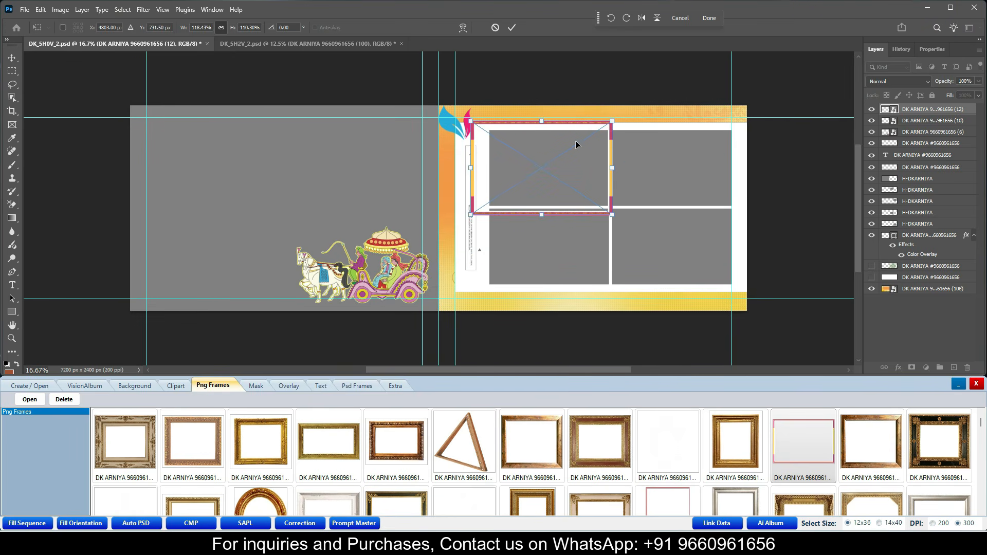
drag(540, 123, 542, 131)
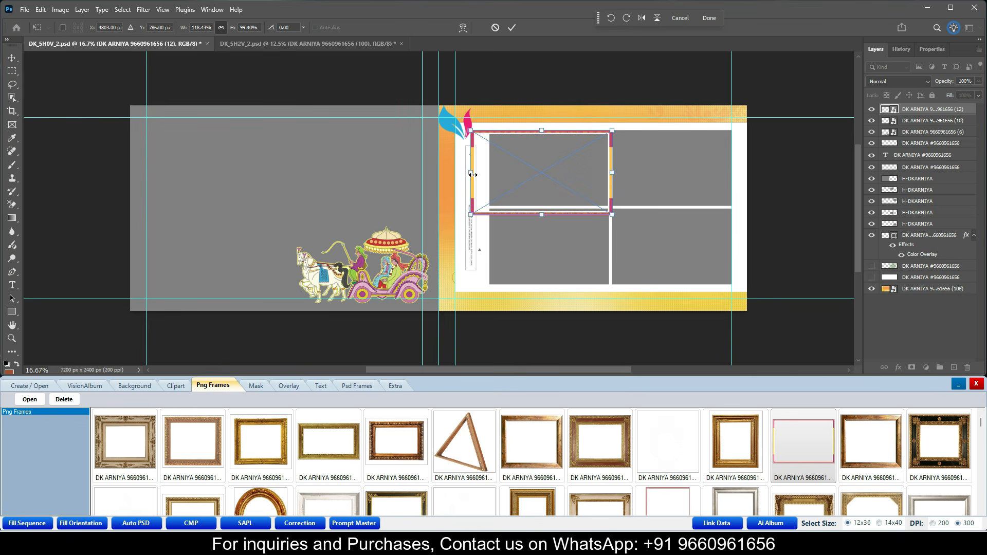
drag(471, 172, 489, 170)
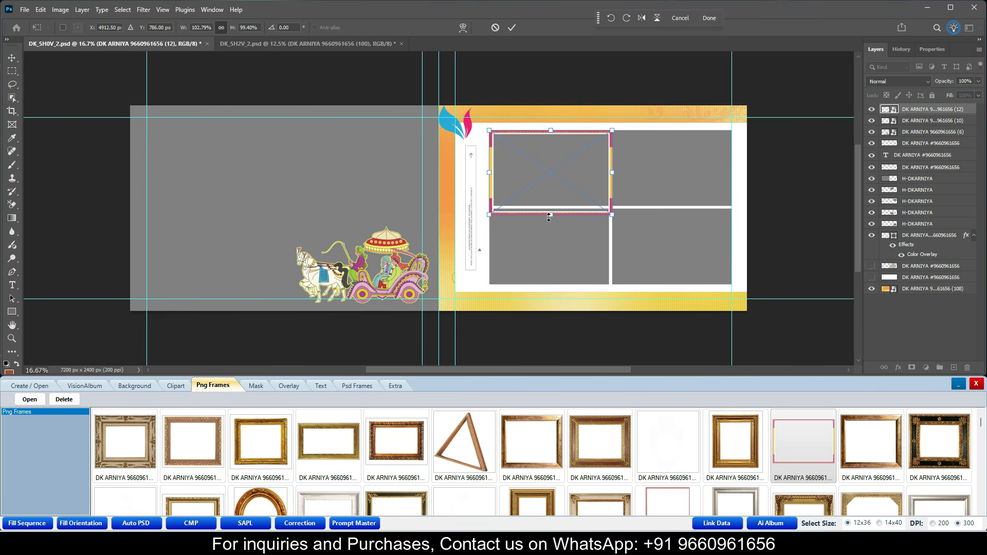
drag(551, 215, 554, 207)
key(Return)
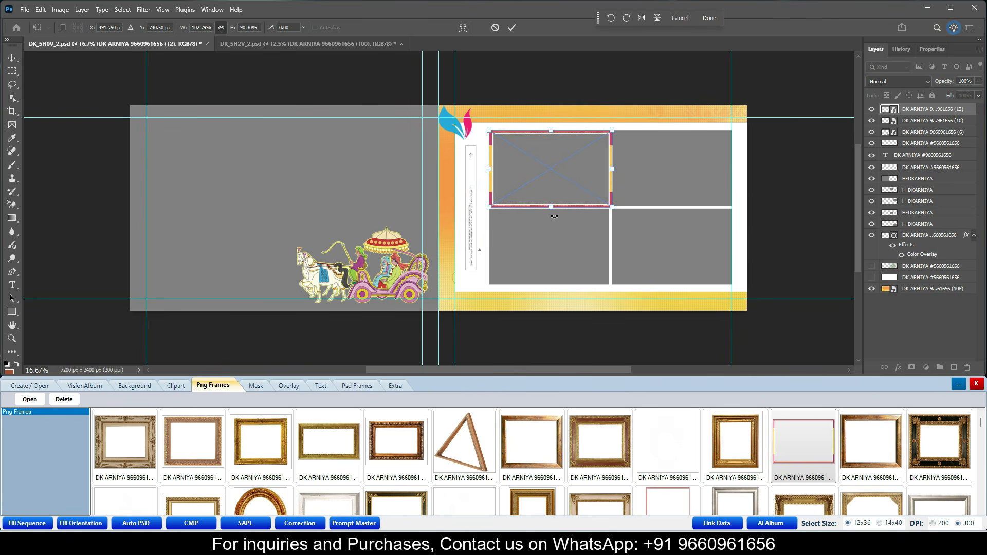
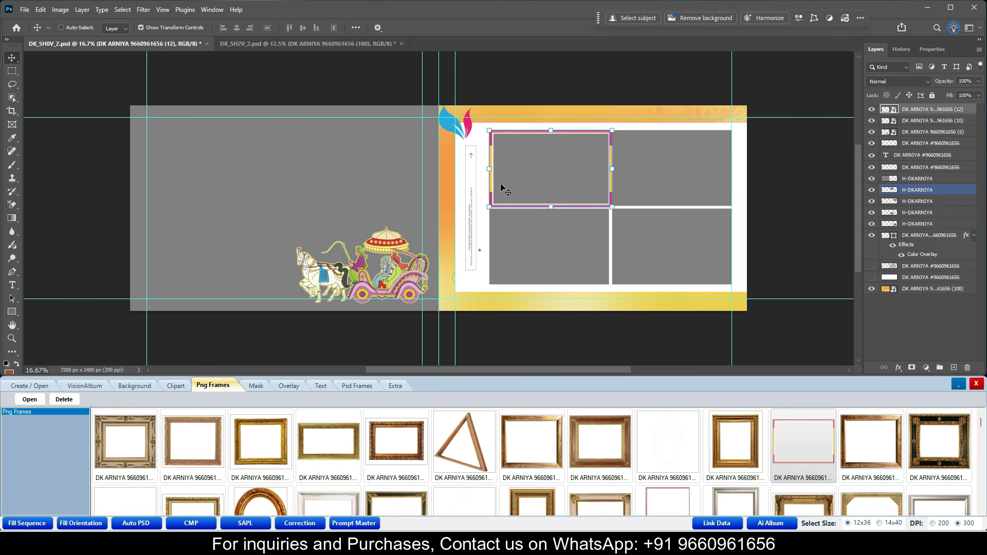
- Open the photo DIP_0121.jpg of the couple exchanging garlands and apply the maroon rectangular PNG frame around it
click(96, 387)
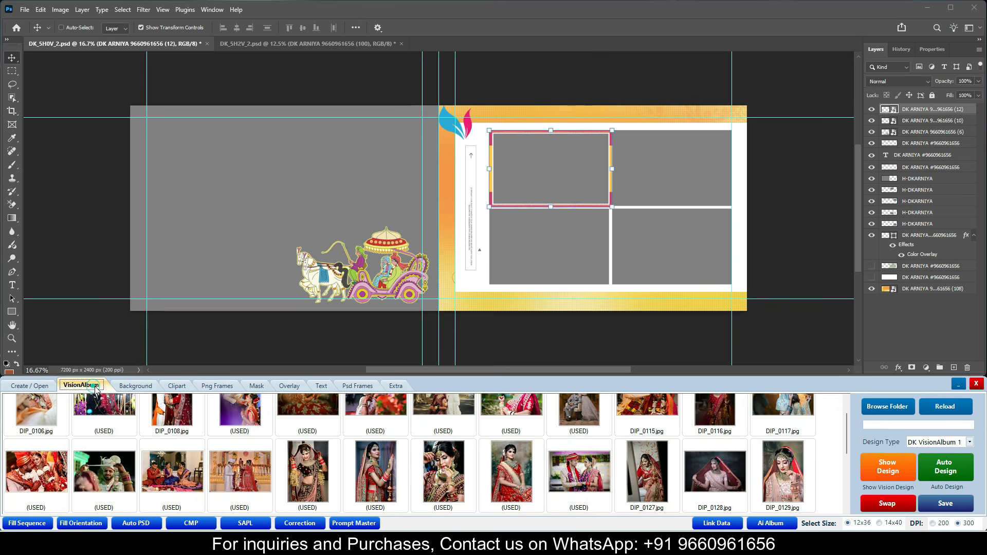
double_click(248, 478)
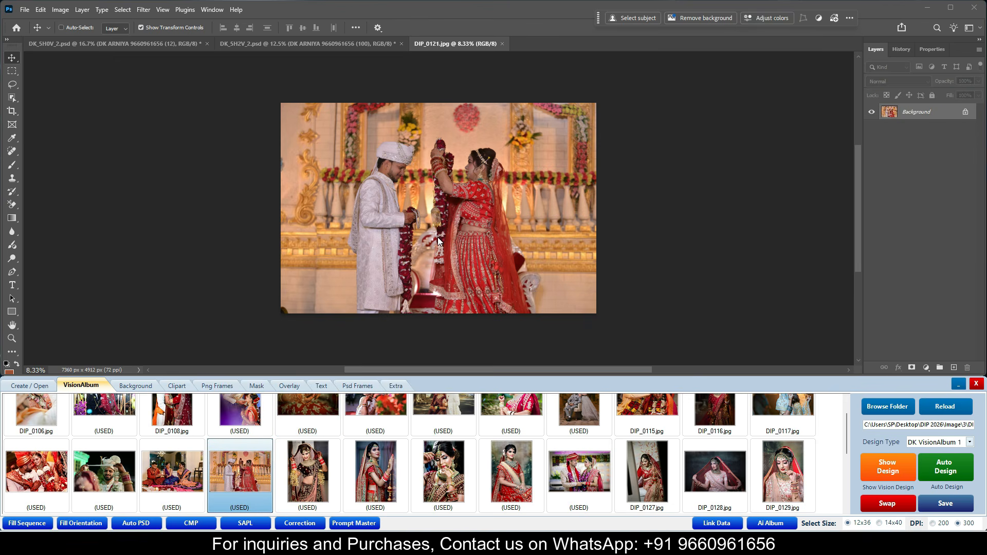
click(218, 386)
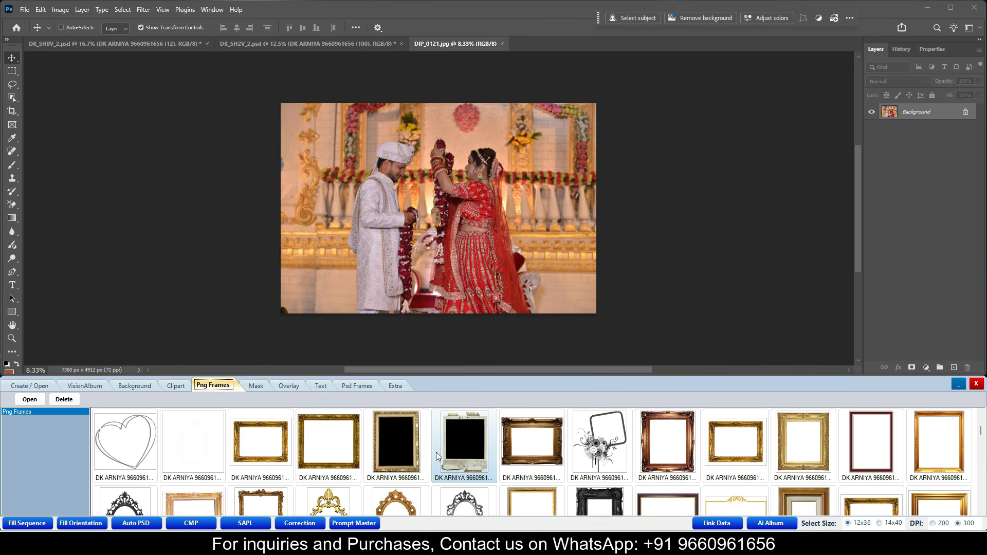
double_click(865, 451)
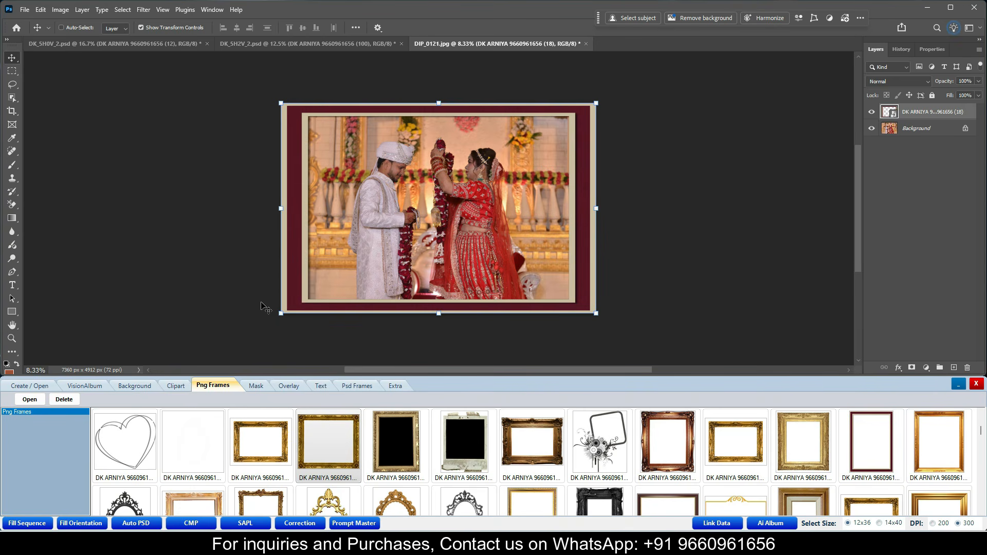
- In DK_5H2V_2.psd, replace the mask of the right page's lower small photo with the black ink-splatter mask
click(255, 385)
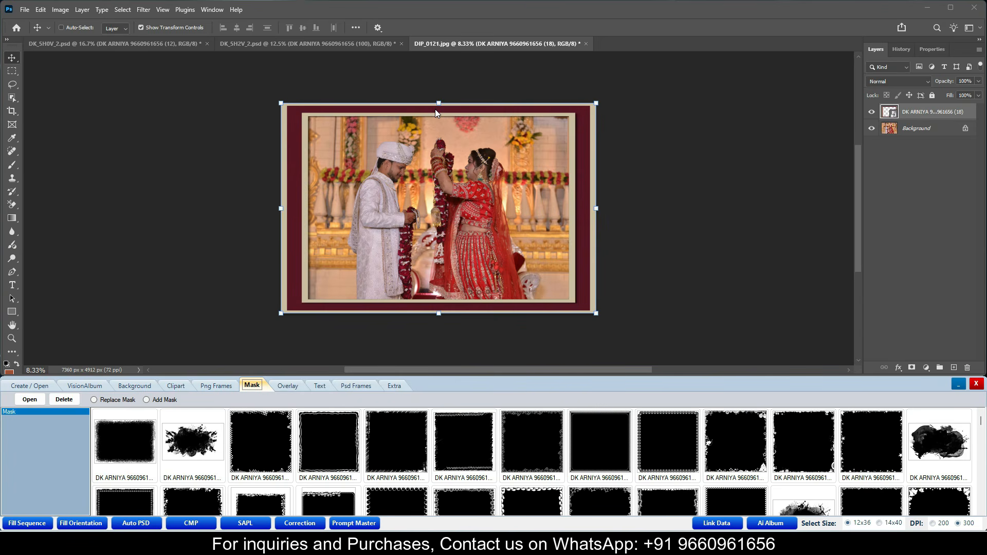
click(354, 44)
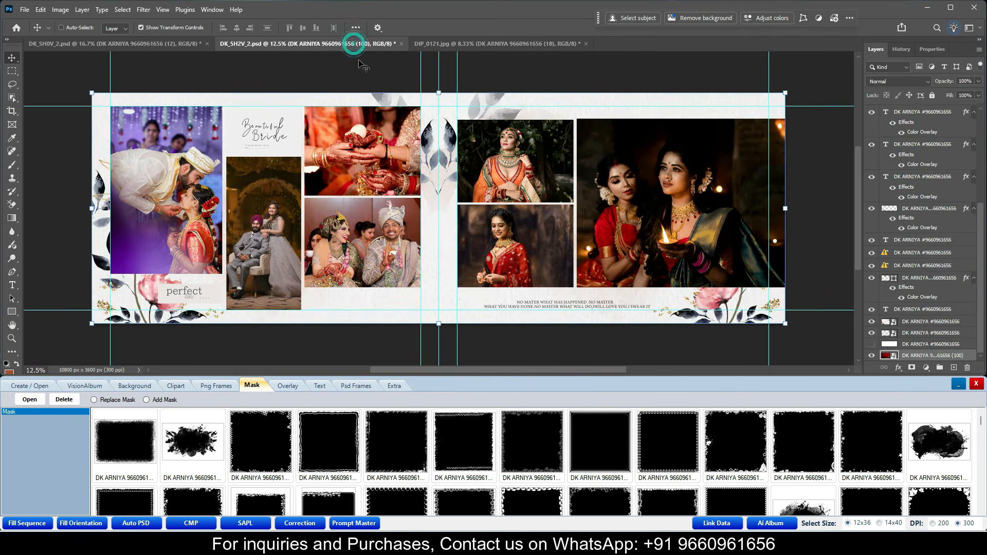
right_click(519, 234)
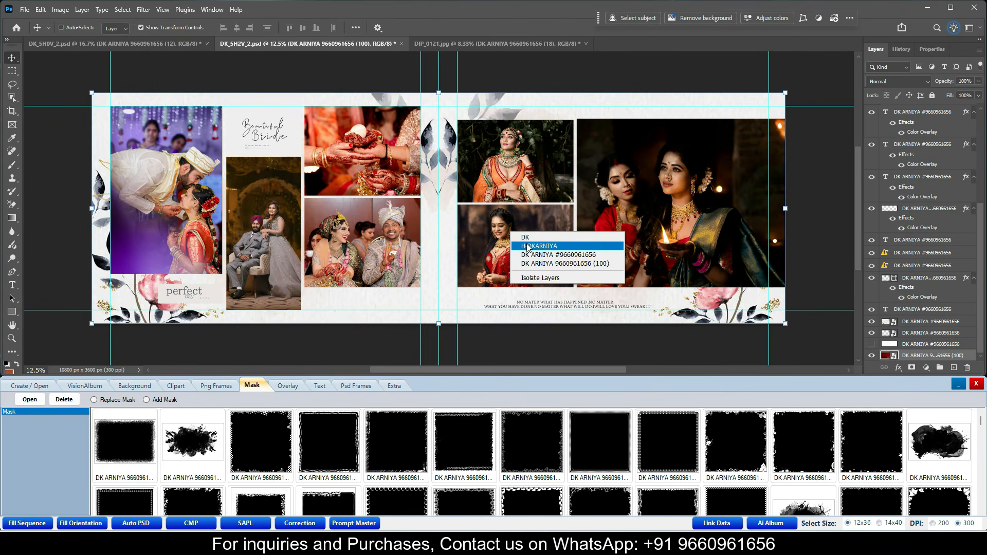
click(546, 247)
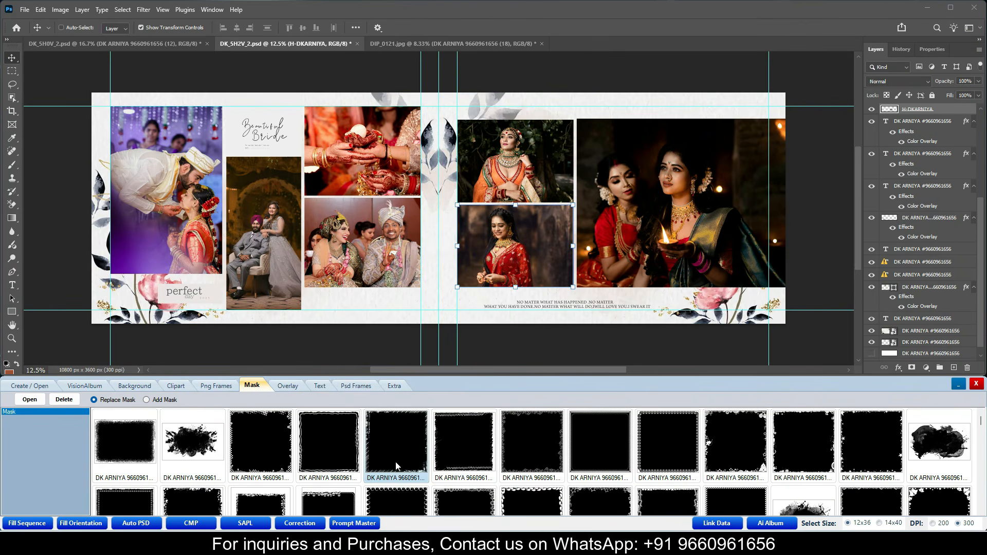
scroll(396, 466, down, 1)
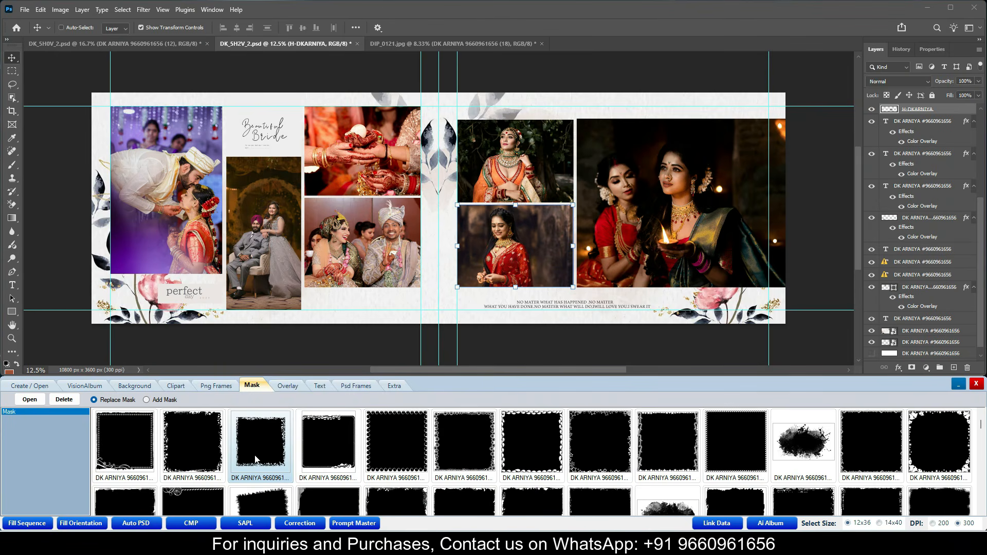
double_click(808, 452)
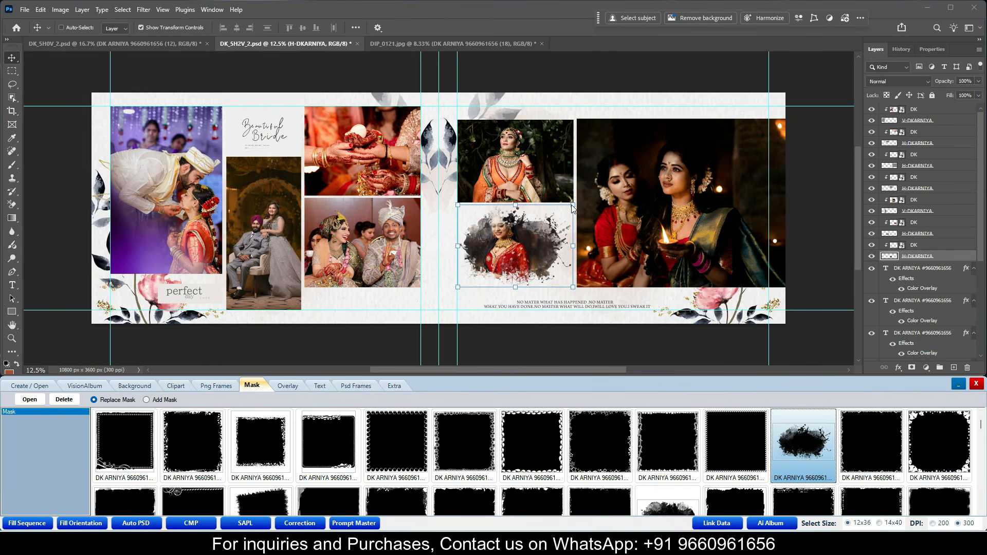
- Enlarge the ink-splatter mask beyond the original photo frame and reposition it around the bride in red
drag(574, 205, 601, 184)
drag(539, 248, 529, 255)
key(Return)
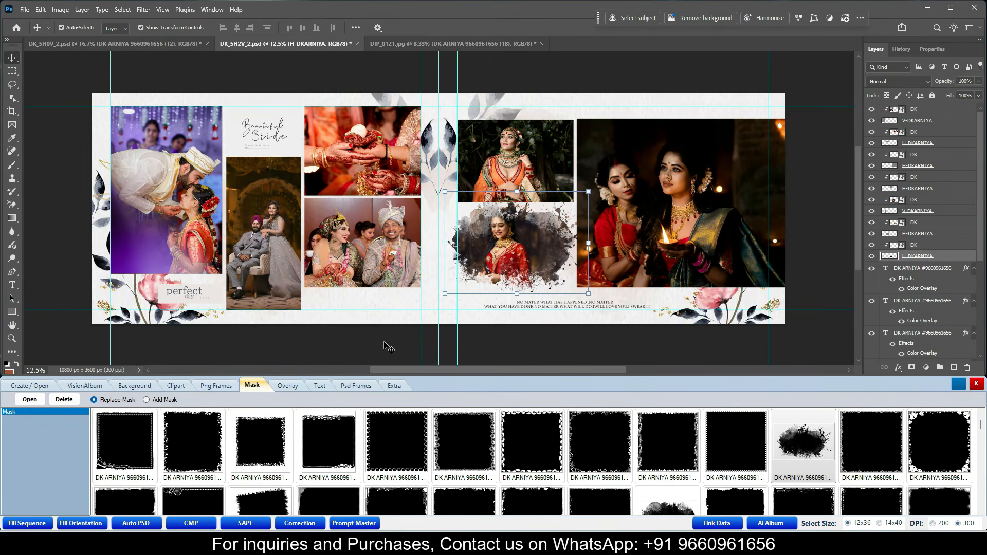
- Create a new document 36 inches wide and 12 inches high at 300 pixels/inch
key(ctrl+n)
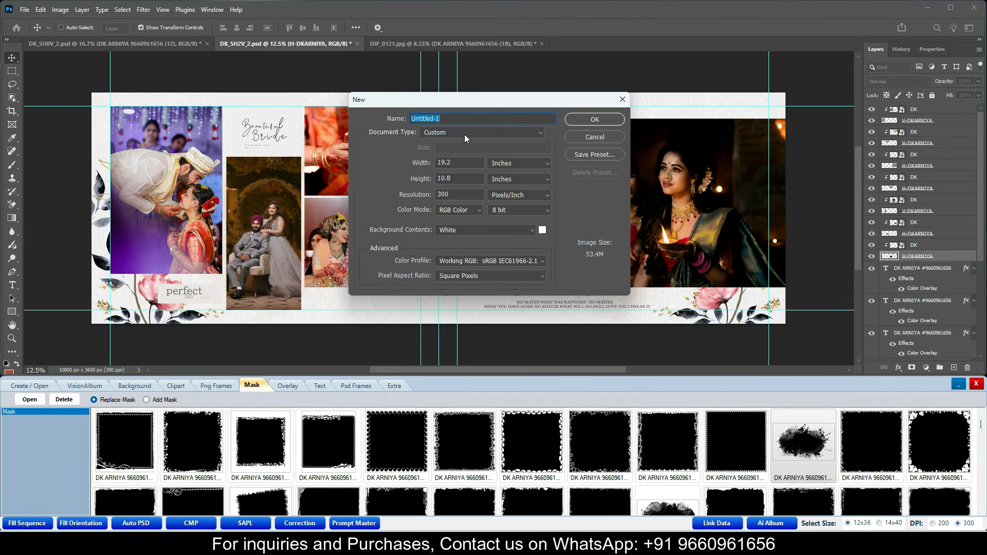
click(466, 135)
click(441, 180)
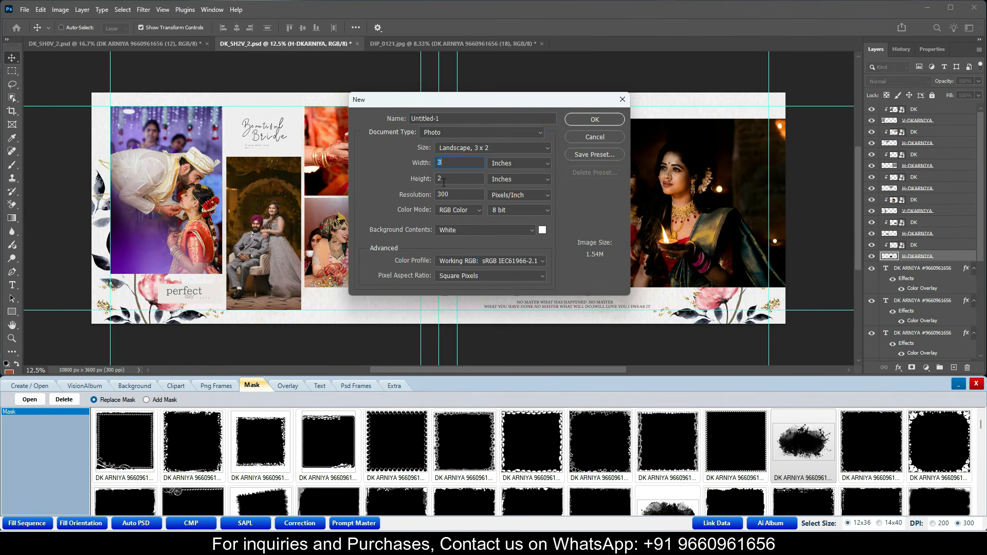
text(3)
text(12)
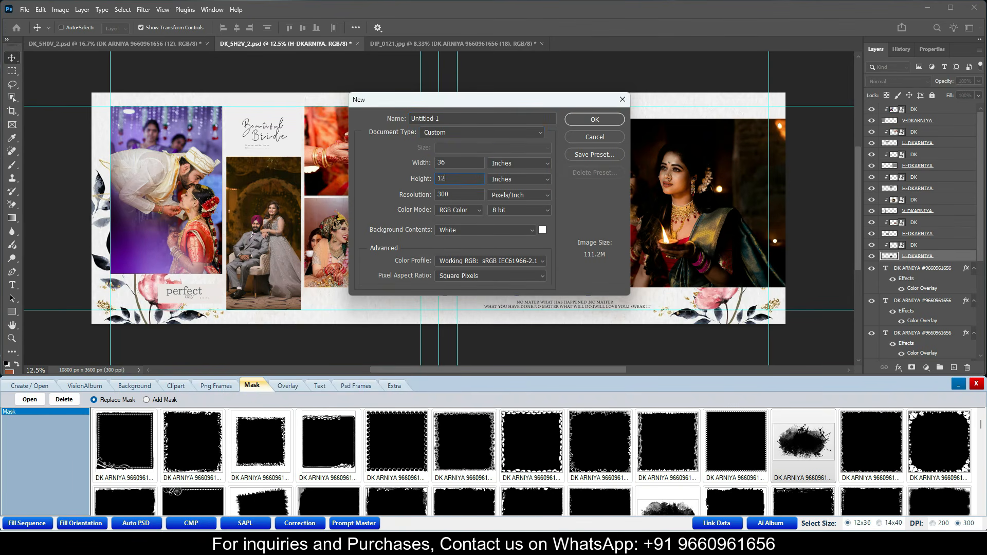
key(Return)
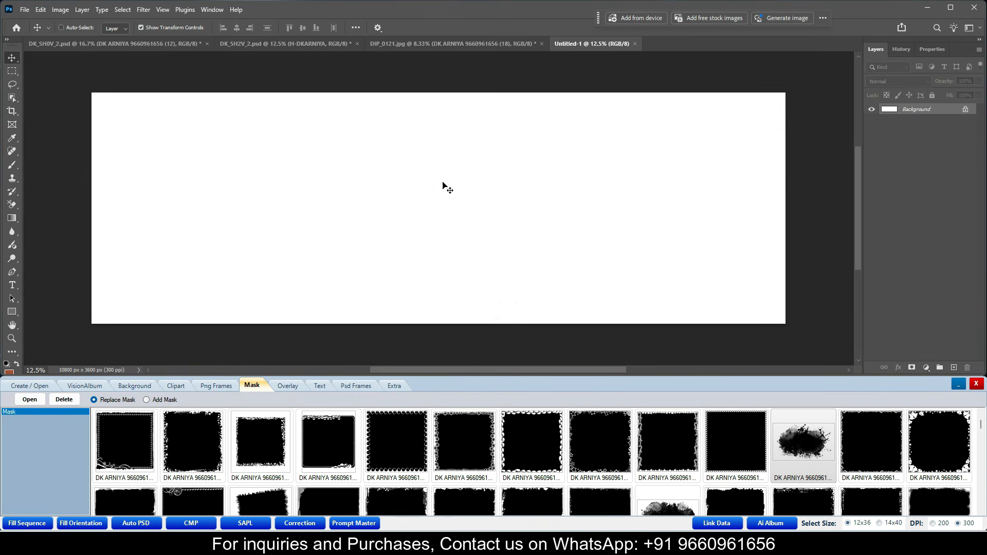
- Fill the new blank spread with the plain orange textured background
click(149, 387)
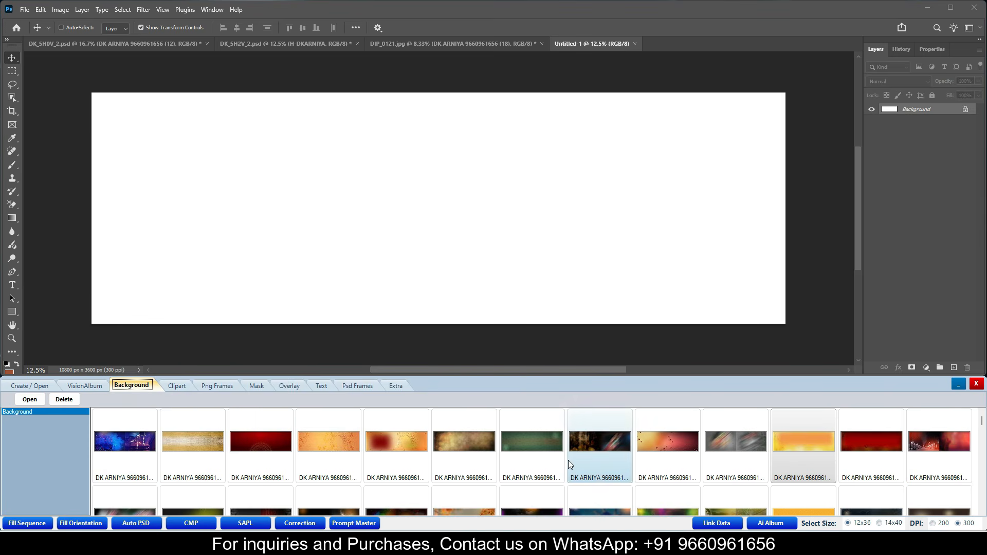
scroll(568, 461, down, 1)
drag(787, 453, 255, 264)
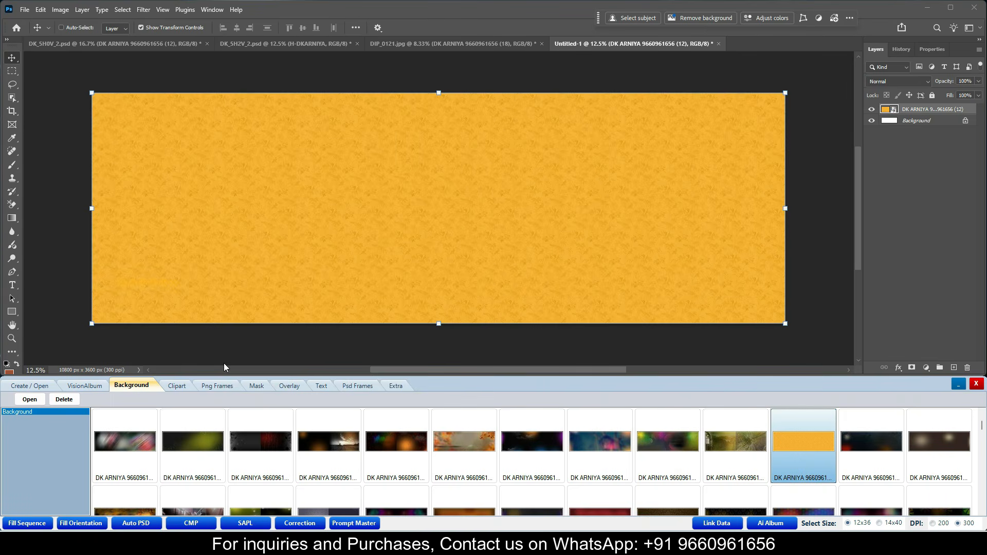
- Add the square stamp-edged mask as a new frame, reshape it to a landscape rectangle, and place it at the spread's upper-left corner
click(255, 386)
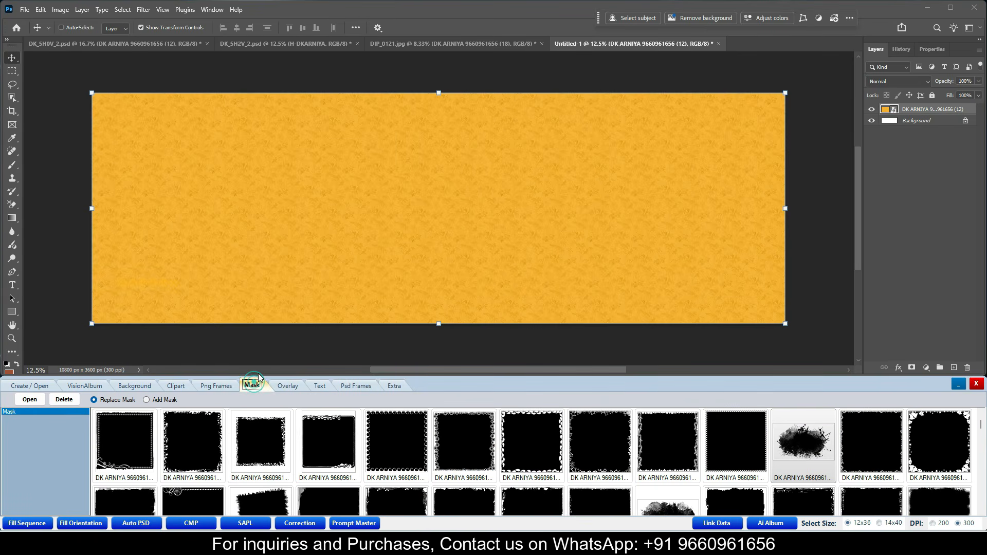
click(152, 401)
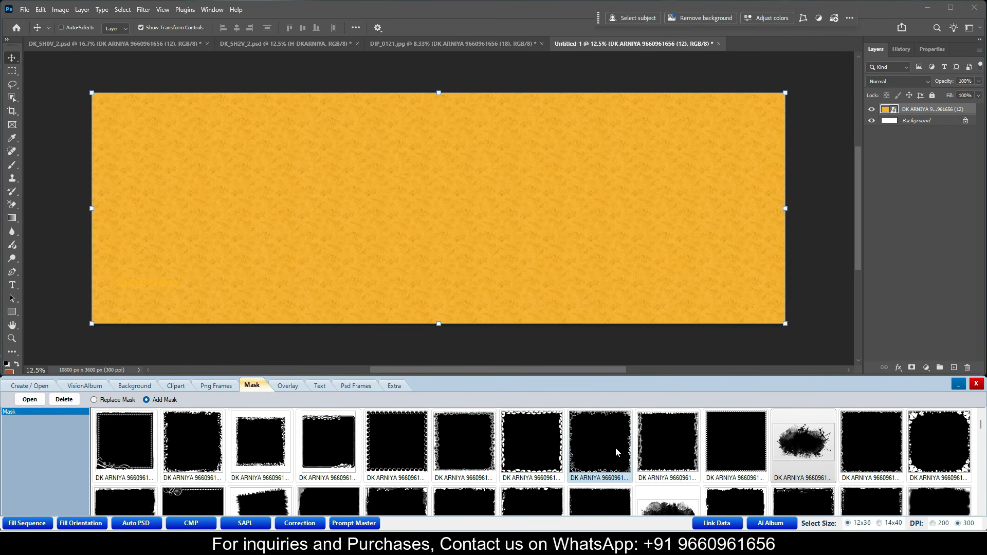
click(734, 442)
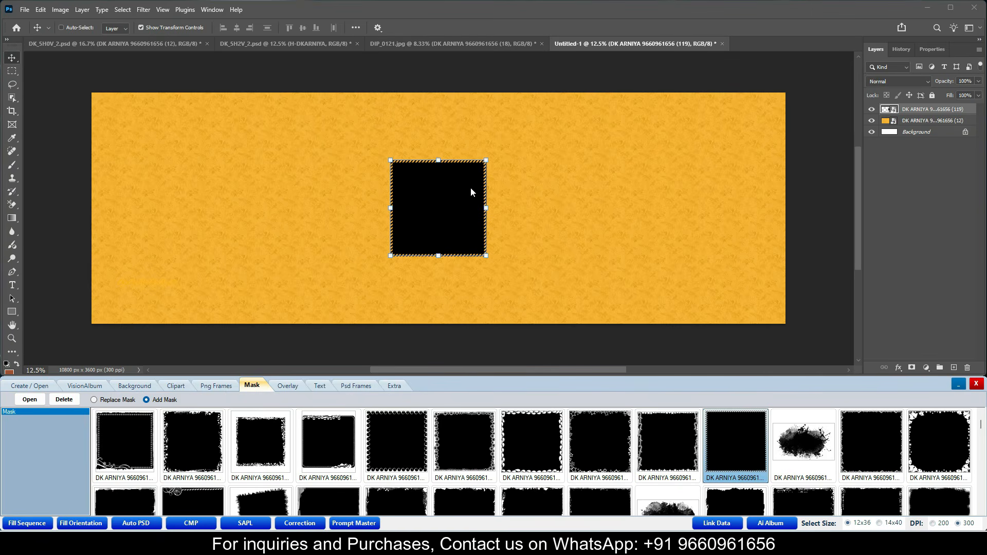
drag(486, 209, 553, 208)
drag(554, 280, 193, 145)
key(Return)
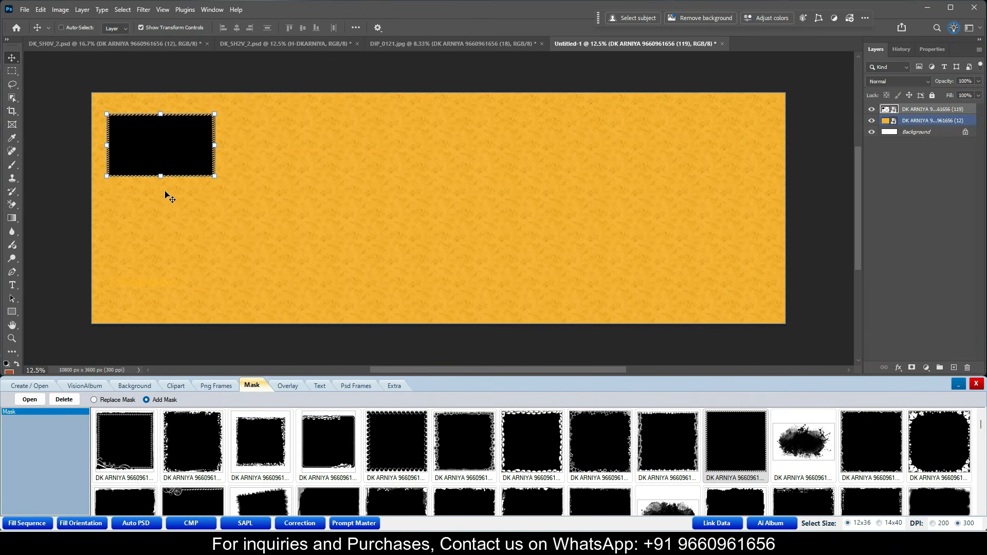
- Duplicate the mask frame directly below itself and enlarge both frames together to span nearly the full height of the spread
drag(158, 146, 153, 211)
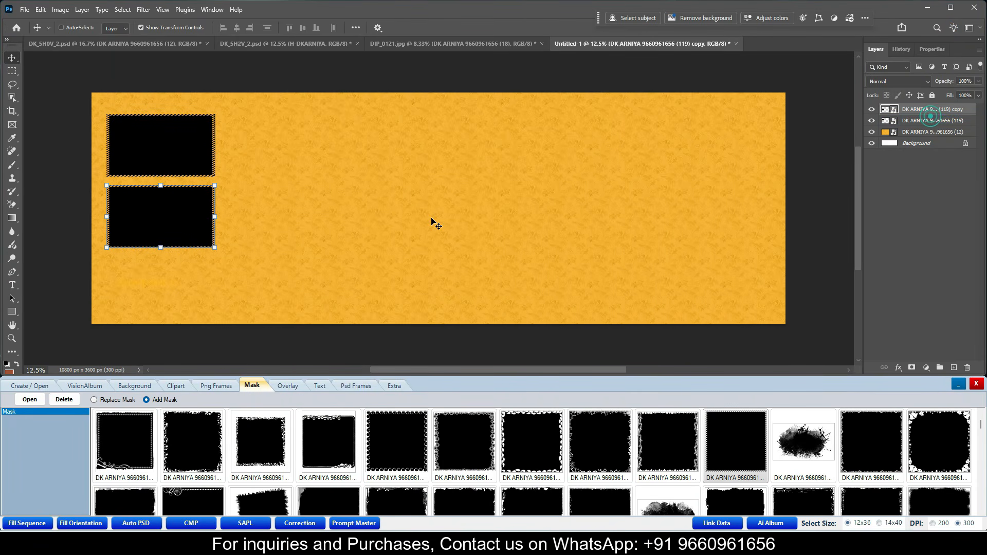
ctrl+click(912, 123)
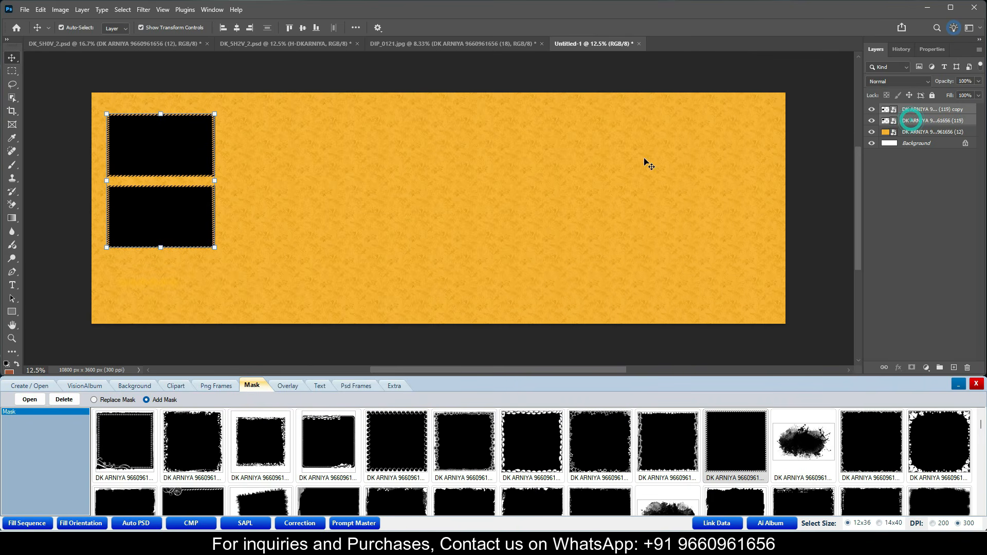
key(ctrl+t)
drag(214, 247, 266, 312)
drag(224, 280, 221, 275)
key(Return)
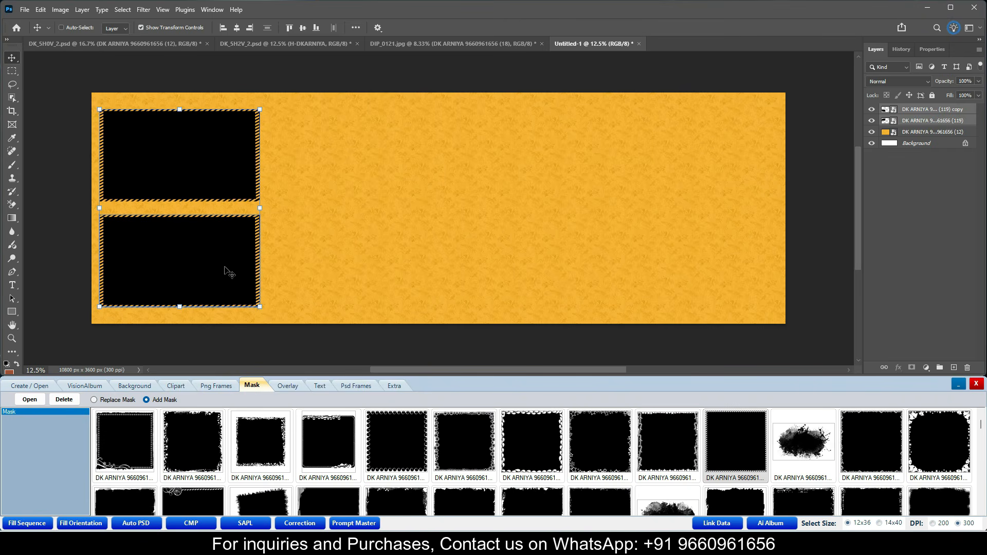
- Remove the maroon PNG frame from the DIP_0121.jpg photo in preparation for overlays
click(285, 387)
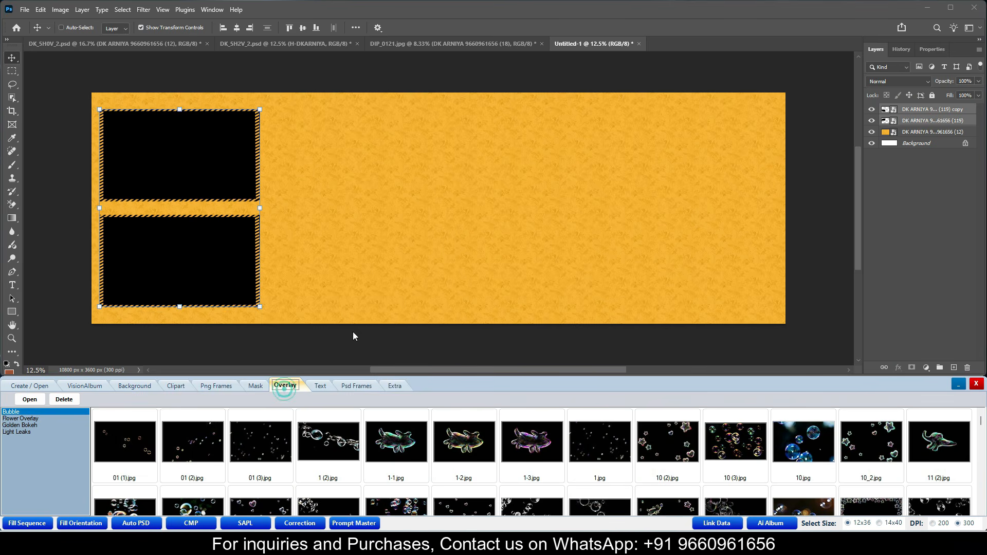
click(470, 42)
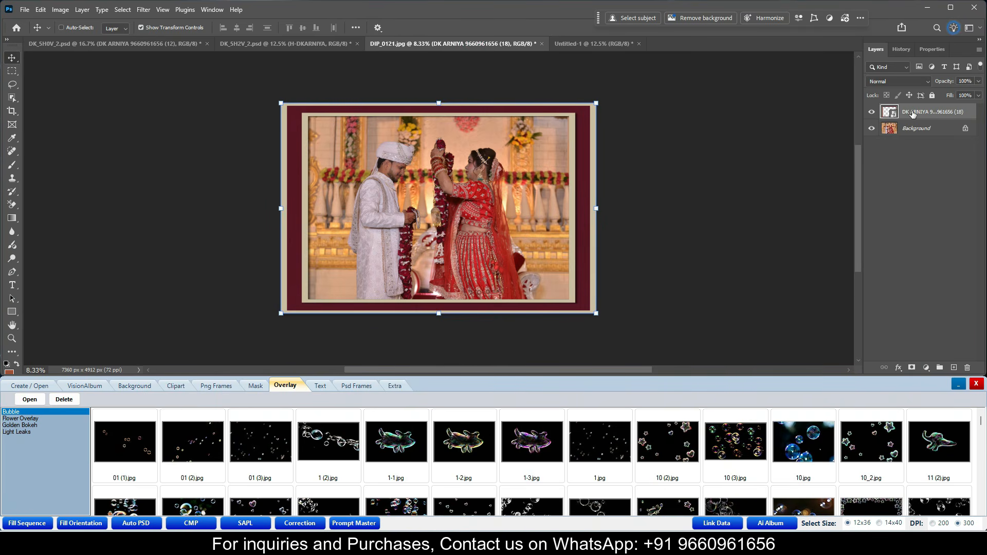
key(Delete)
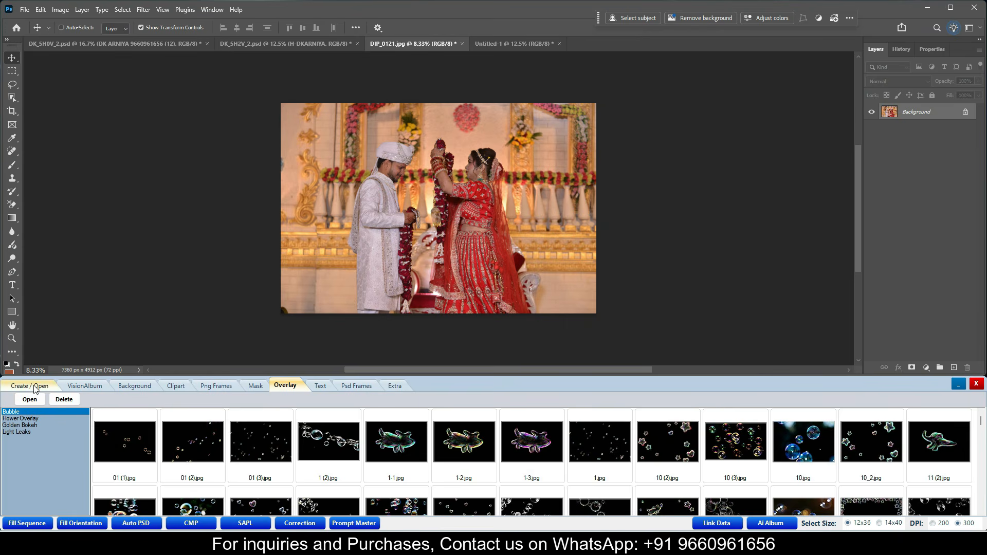
- Try the bubble overlay 2 (2).jpg on the couple's photo, scaled to about 853% and centred over the picture
scroll(281, 464, down, 1)
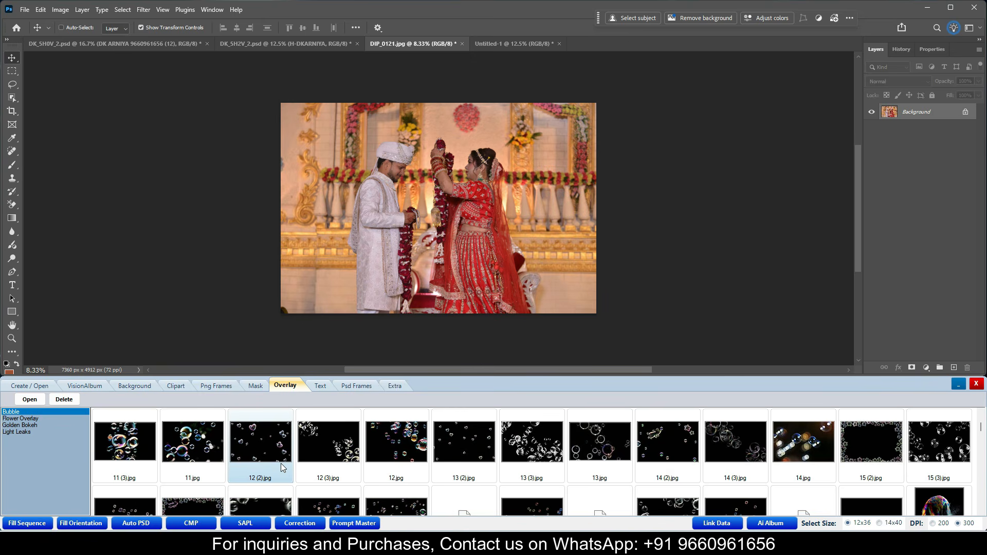
scroll(281, 463, down, 4)
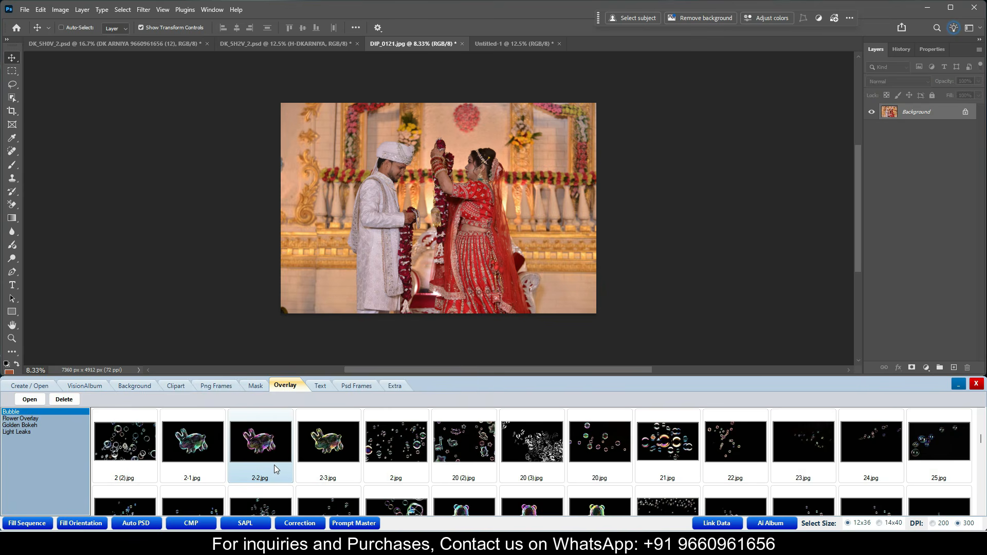
double_click(131, 448)
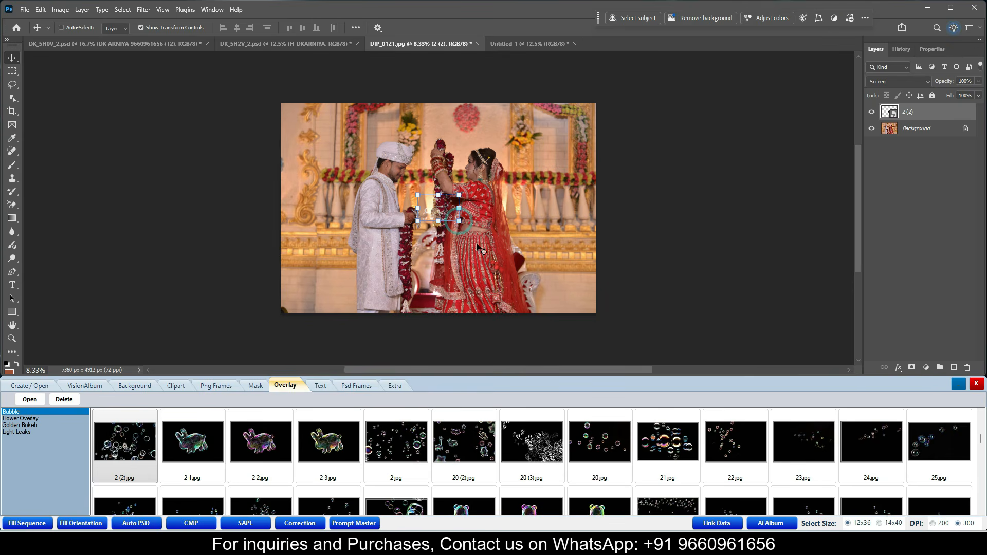
click(459, 221)
drag(465, 225, 595, 297)
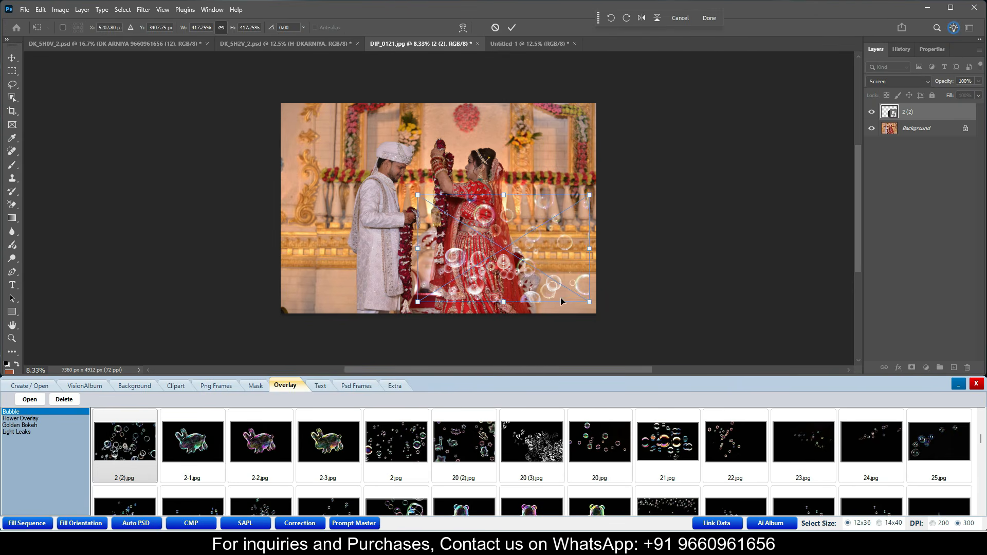
drag(510, 286, 428, 270)
drag(334, 180, 242, 121)
drag(509, 291, 590, 336)
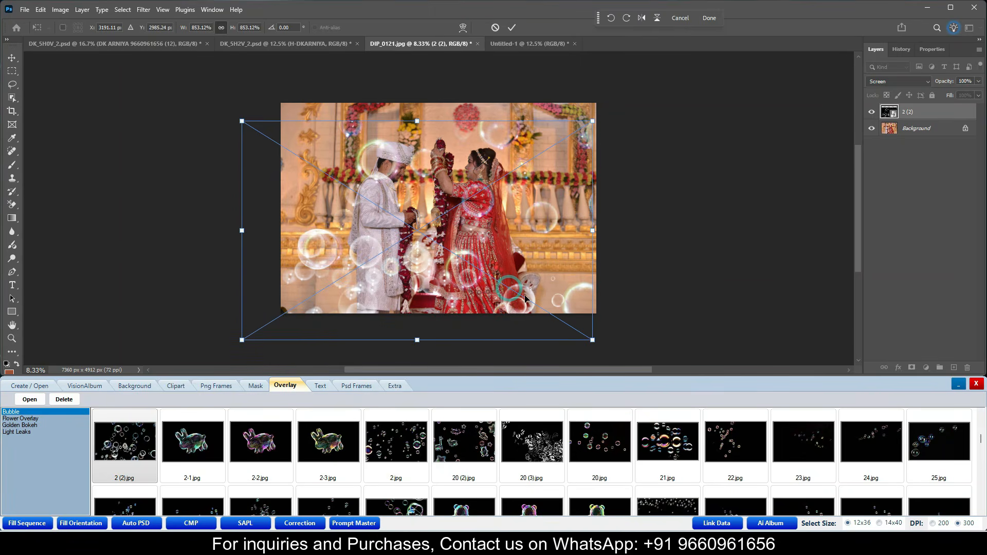
drag(443, 283, 440, 265)
key(Return)
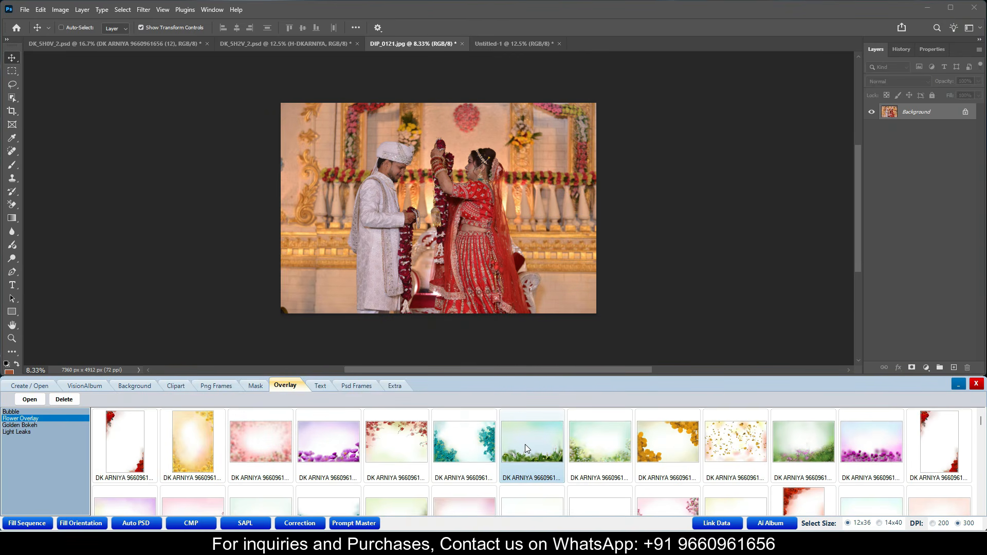
- Try the Flower Overlay with green foliage and small white flowers, enlarged to cover the whole couple photo
click(602, 455)
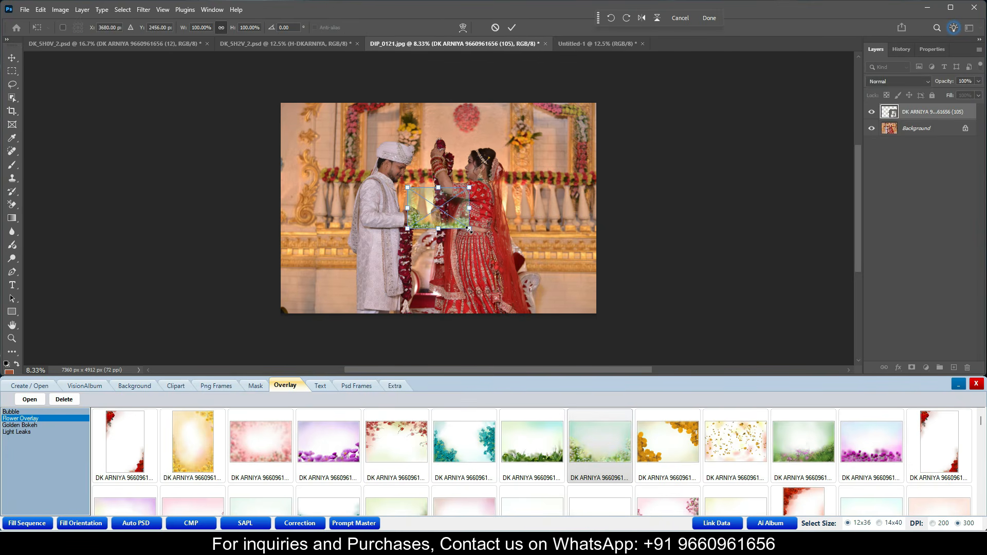
drag(470, 232, 600, 316)
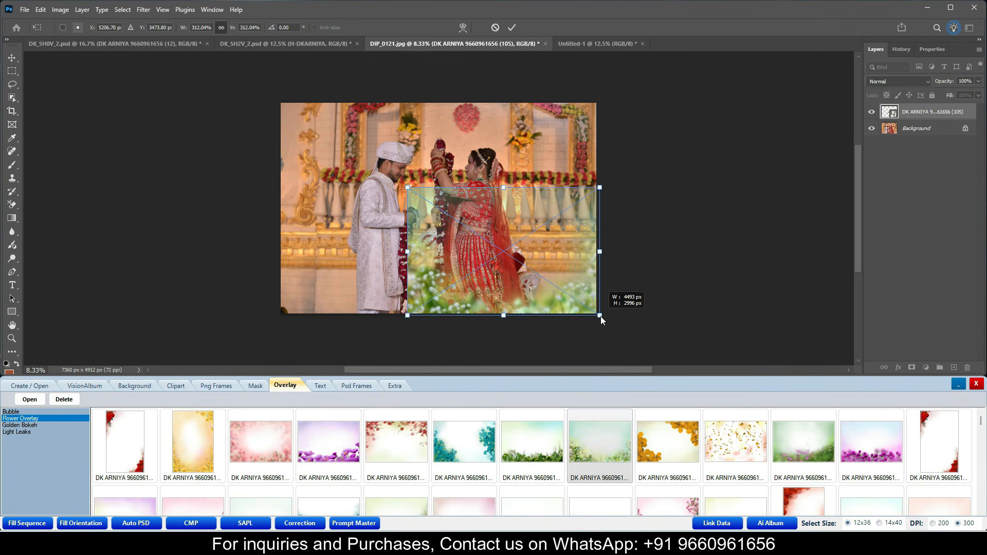
drag(409, 189, 274, 107)
key(Return)
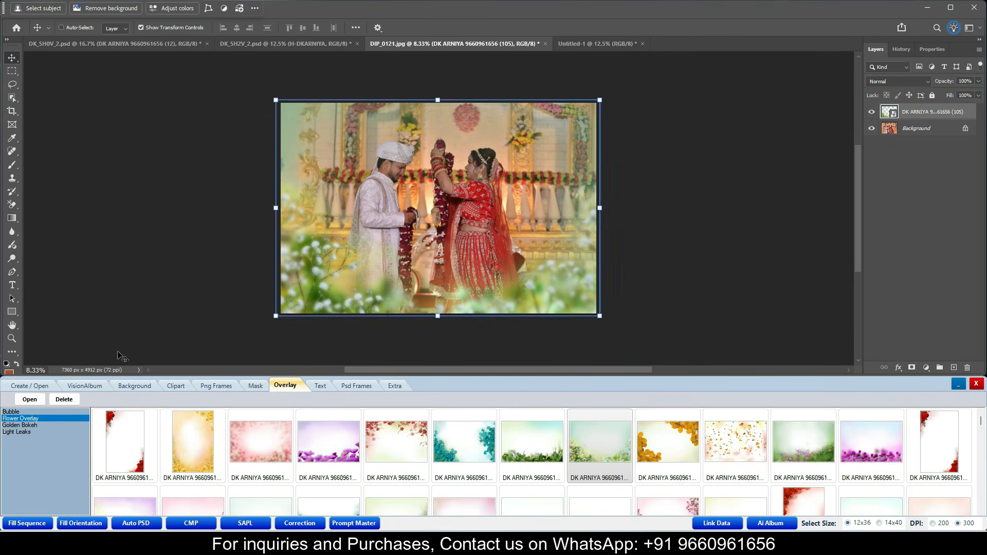
- Remove the Flower Overlay from the couple photo and look through the Golden Bokeh overlays
click(31, 426)
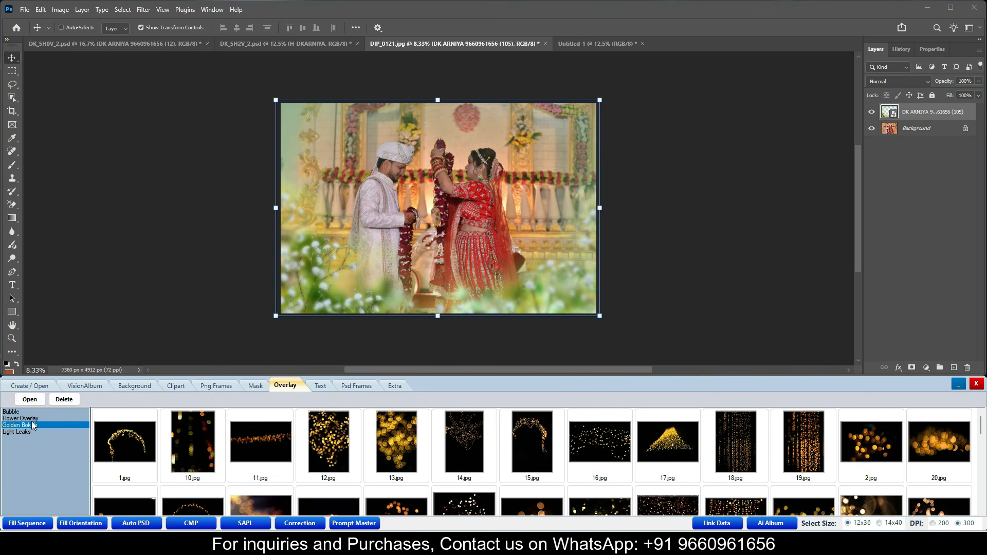
scroll(304, 485, down, 4)
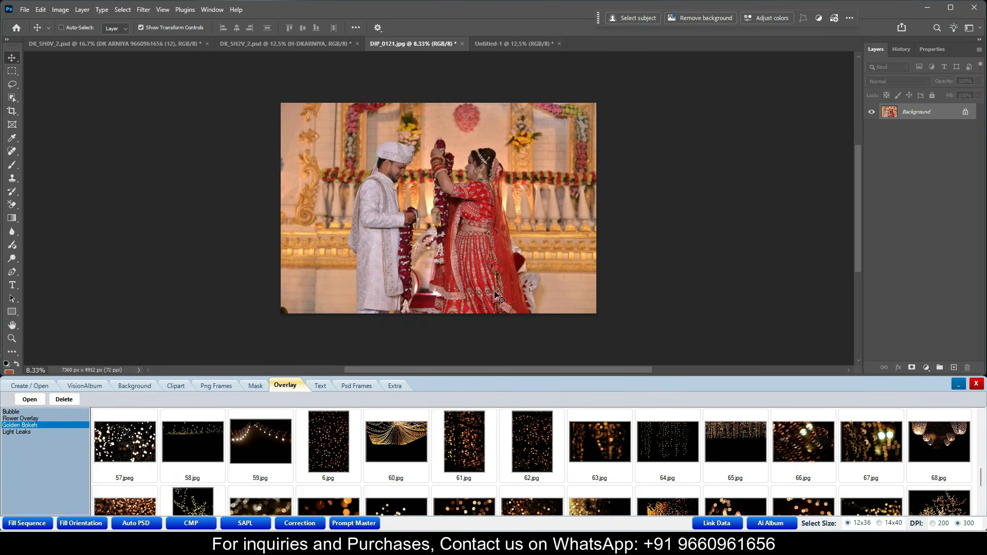
key(ctrl+z)
- Add the orange light leak from the Light Leaks overlays, enlarge it to cover the whole couple photo, and compare with and without it
click(28, 432)
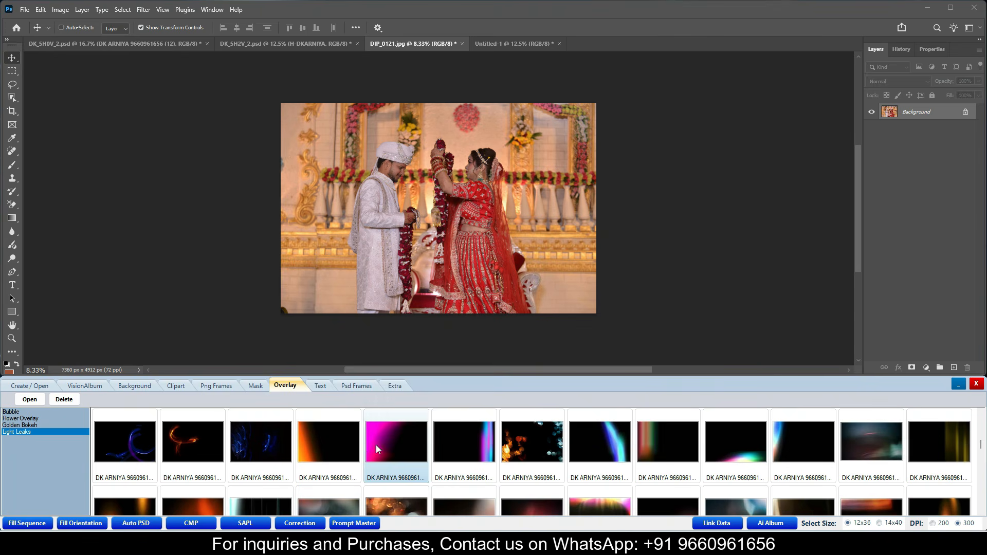
double_click(332, 444)
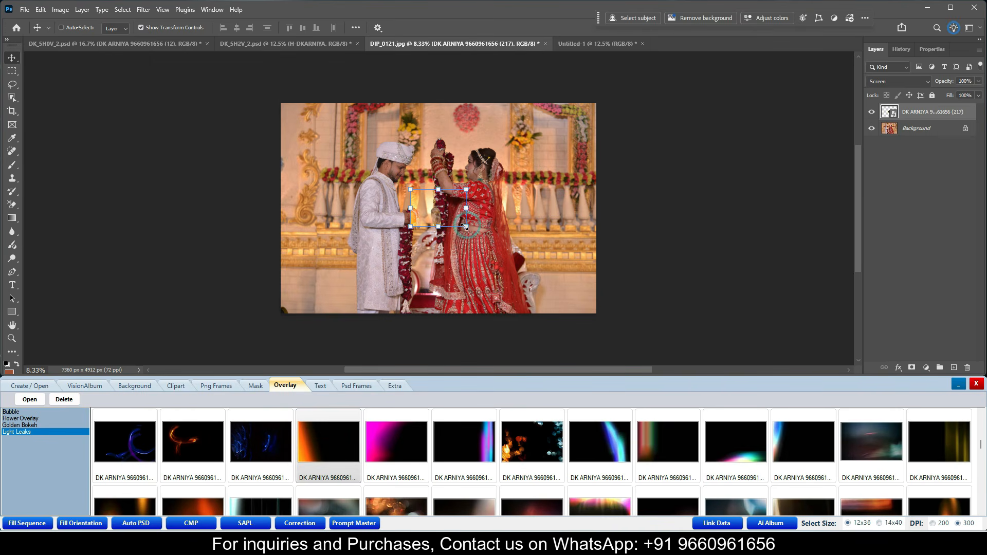
drag(466, 227, 587, 322)
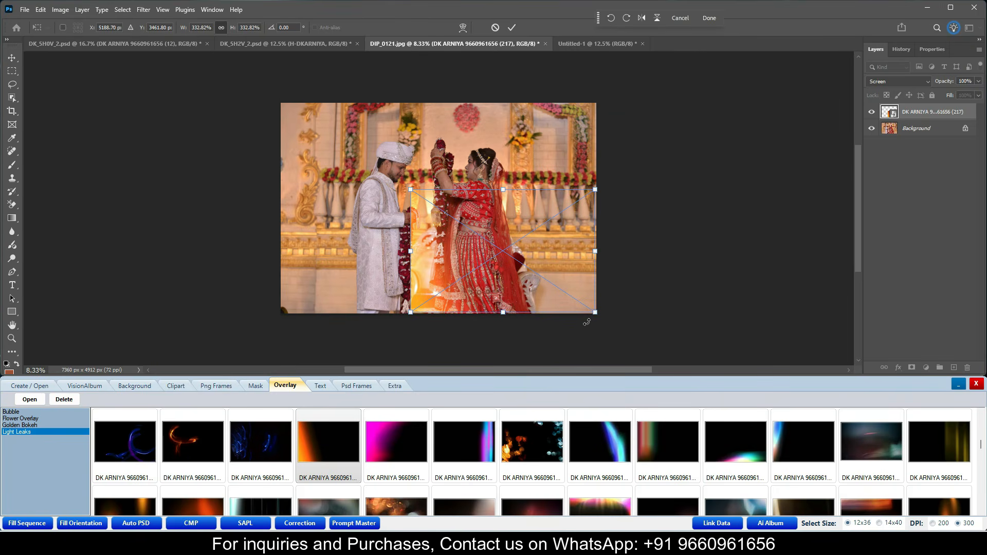
drag(411, 189, 271, 109)
key(Return)
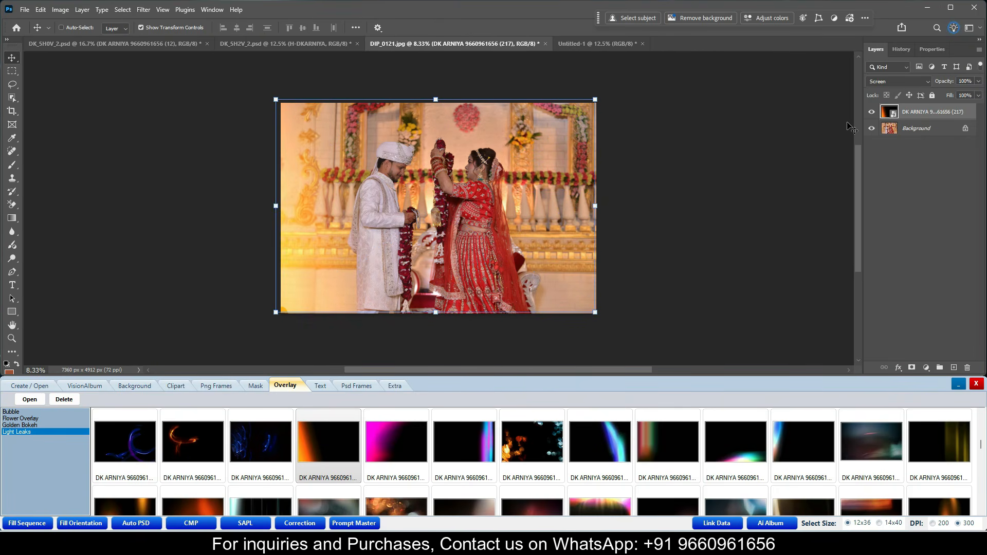
click(872, 112)
click(873, 112)
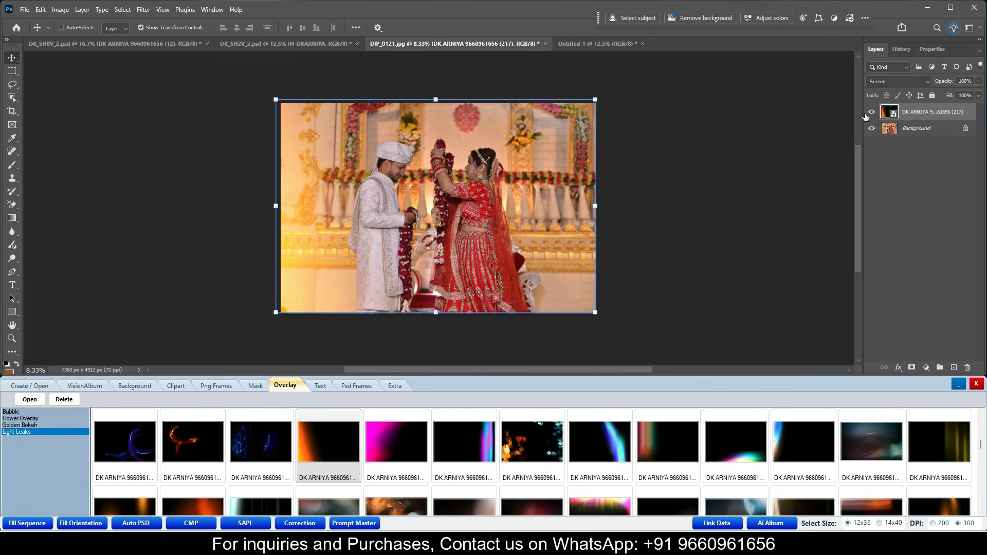
- In the Untitled-1 spread, add the "Ever green memories" text art and place it just above the upper mask frame
click(320, 386)
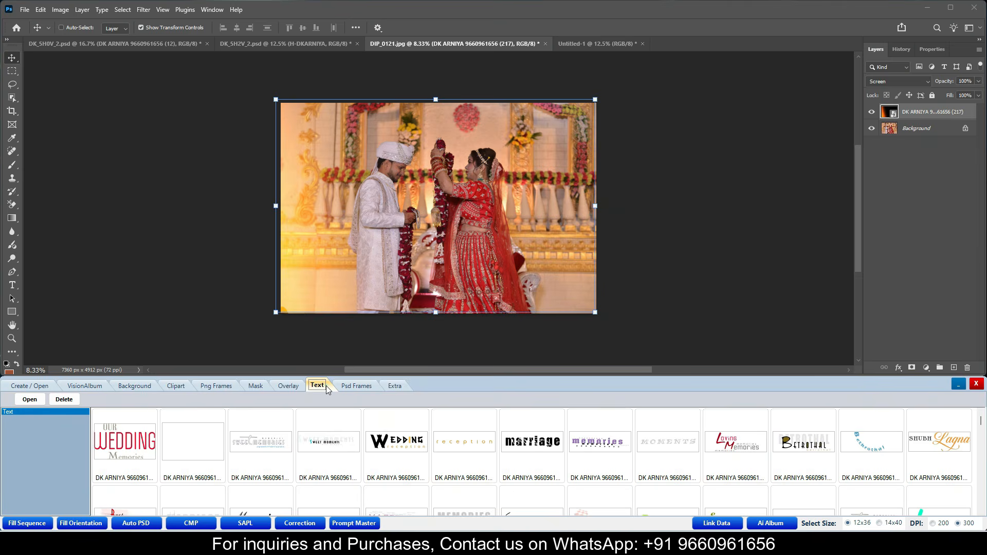
click(582, 43)
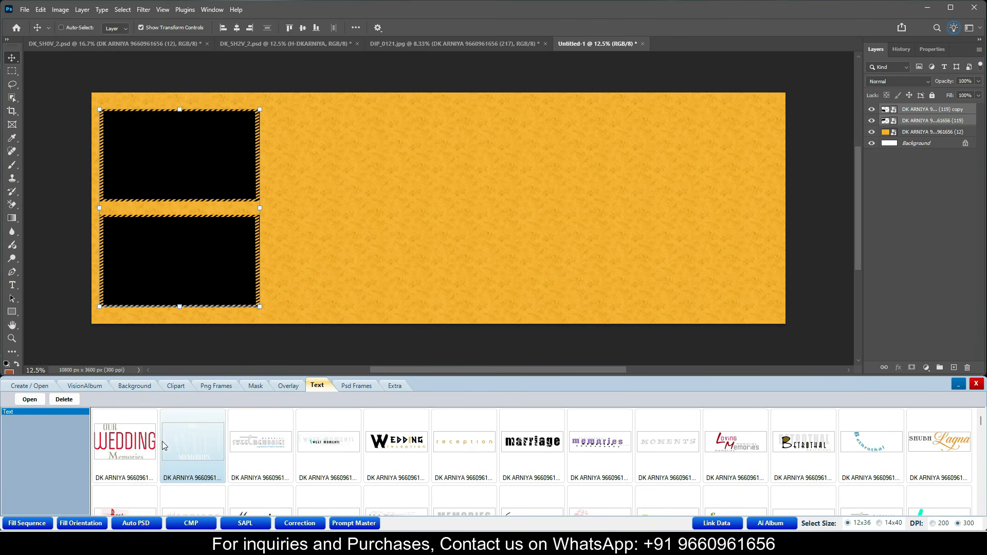
scroll(302, 462, down, 2)
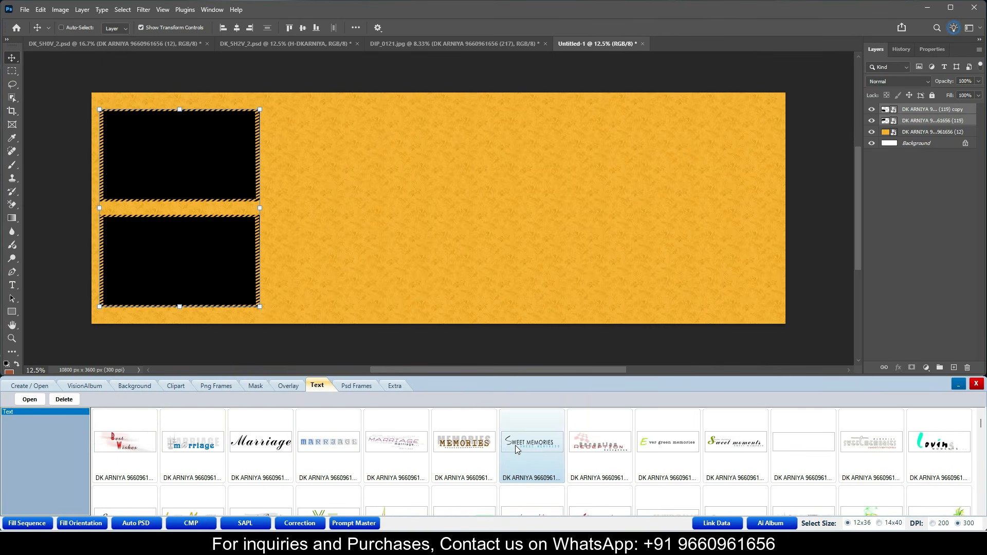
click(667, 442)
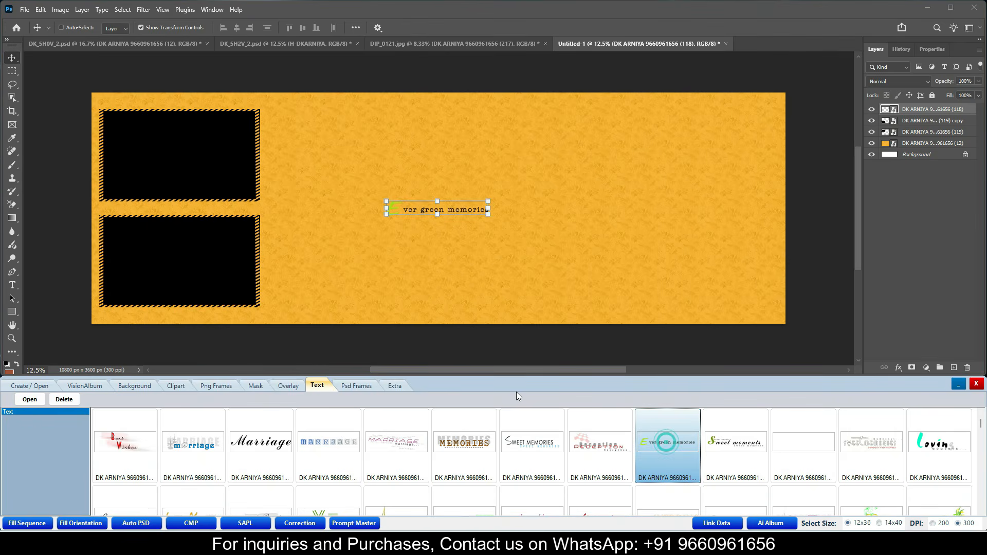
click(438, 208)
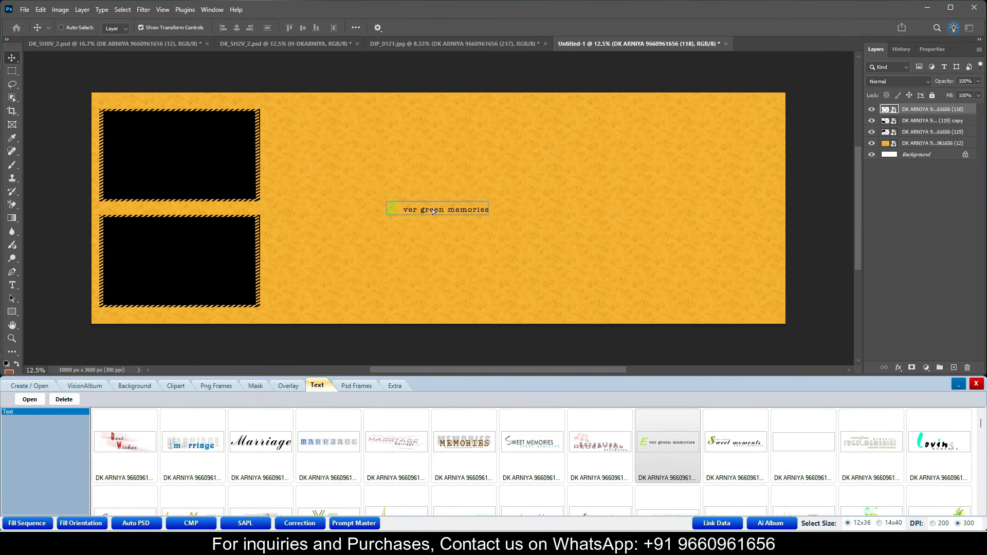
drag(433, 211, 183, 102)
- Add the thin script "Wedding" text art, enlarge it, and fit it into the lower-right corner of the spread
scroll(404, 463, down, 3)
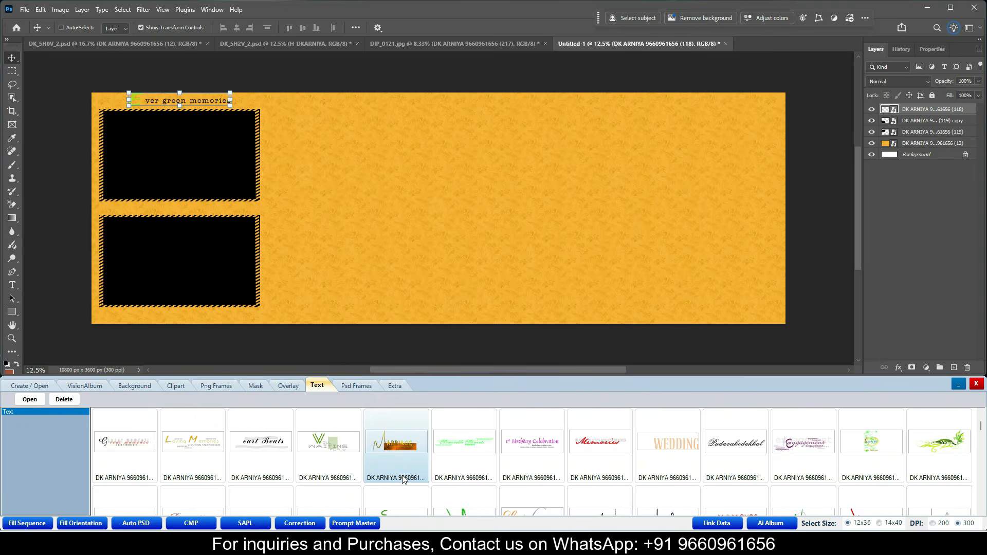
scroll(404, 476, down, 3)
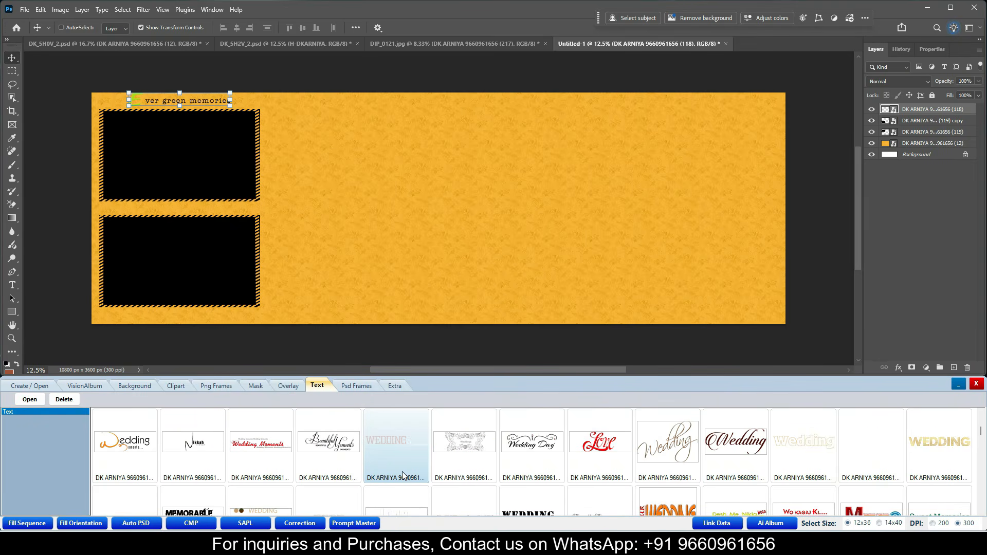
click(667, 457)
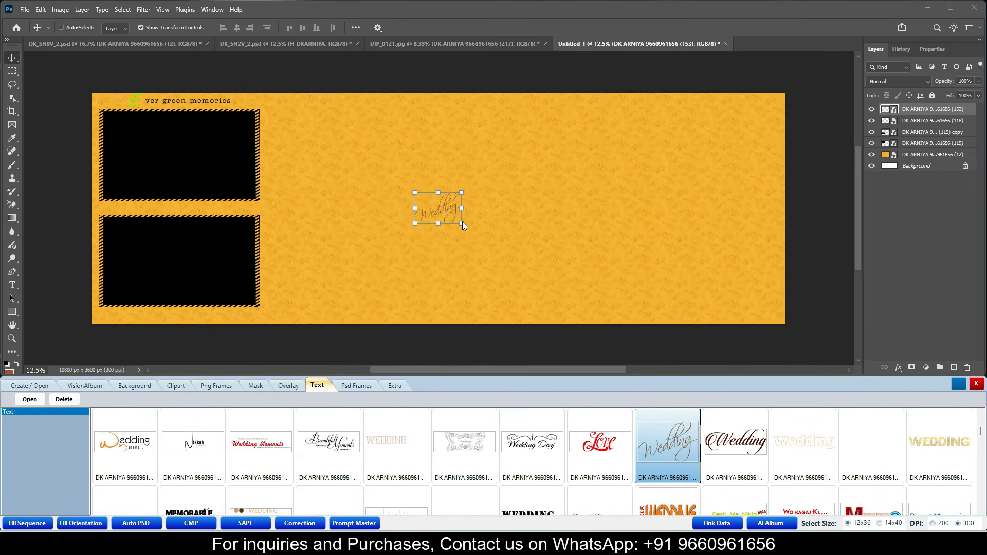
drag(461, 223, 524, 265)
drag(471, 240, 744, 323)
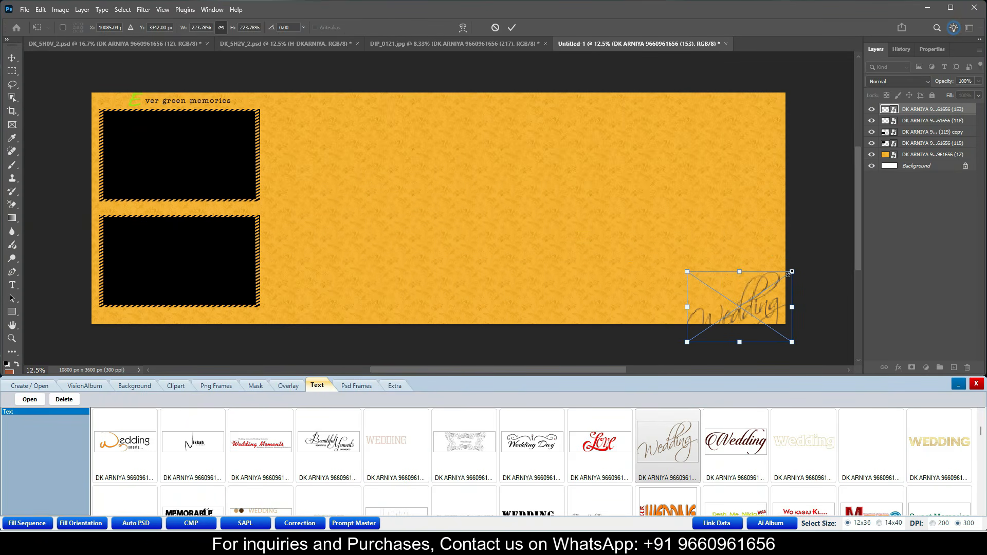
drag(787, 280, 757, 296)
drag(744, 328, 767, 303)
key(Return)
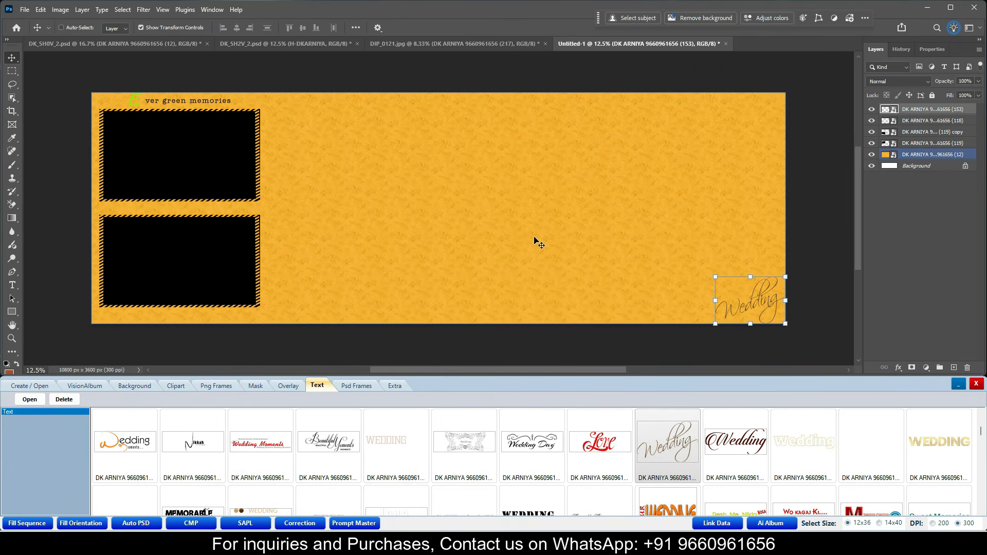
- Add the three-photo PSD frame DK ARNIYA (163).jpg, scaled to about 134%, on the right half of the spread
click(361, 387)
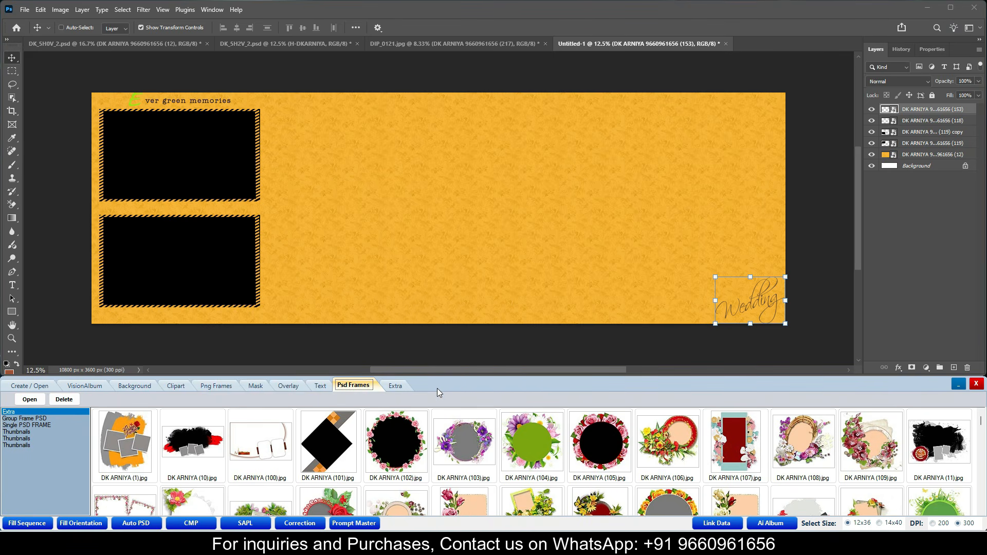
scroll(347, 459, down, 1)
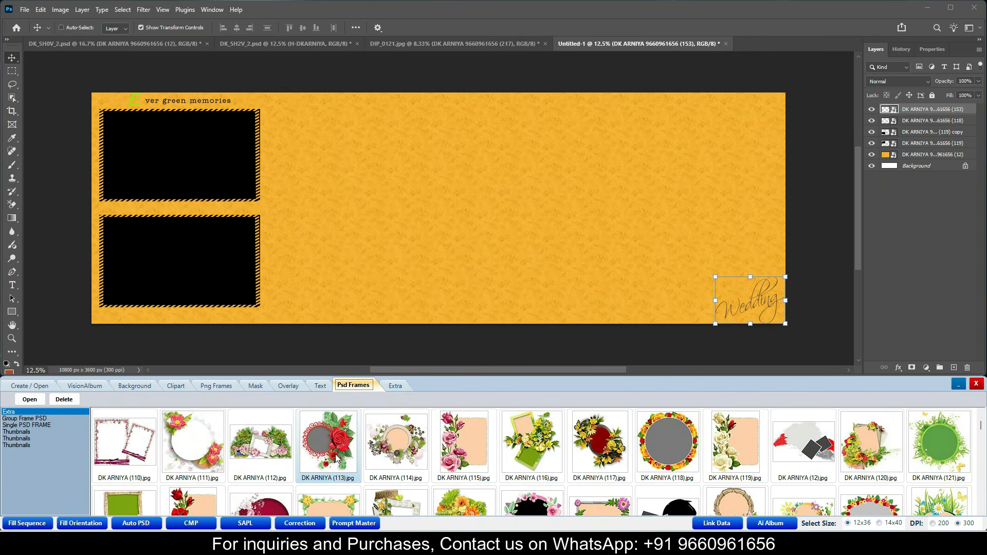
scroll(335, 456, down, 1)
scroll(335, 454, down, 1)
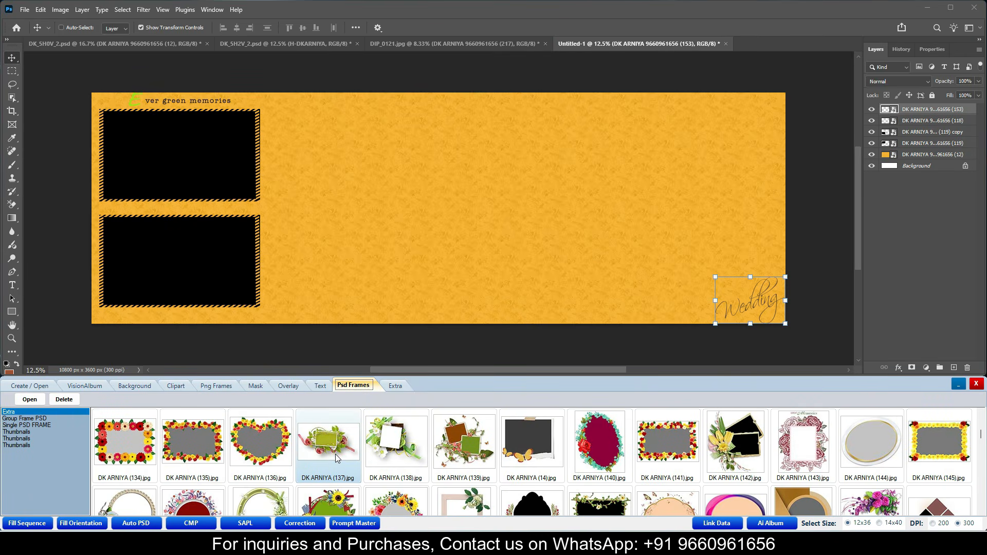
scroll(335, 455, down, 1)
scroll(335, 456, down, 1)
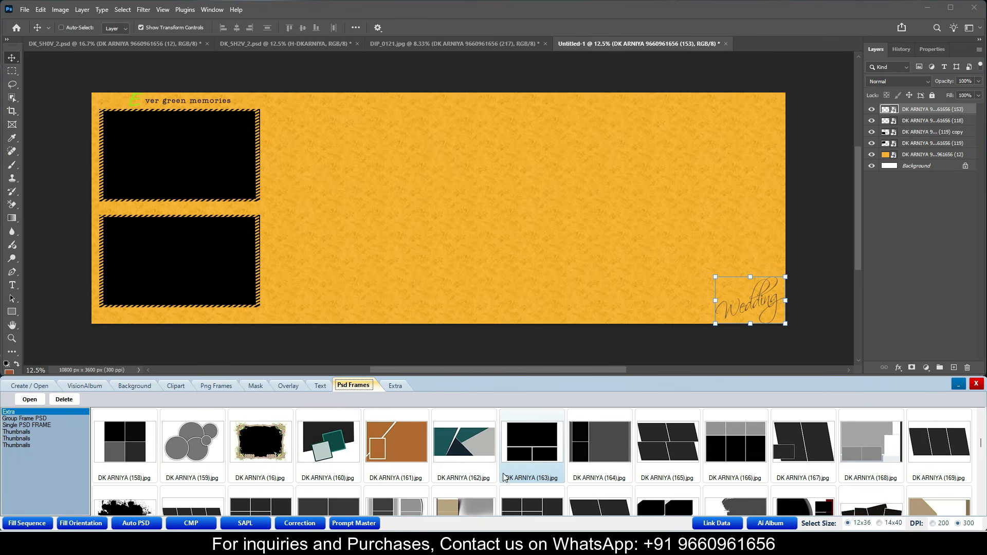
double_click(538, 451)
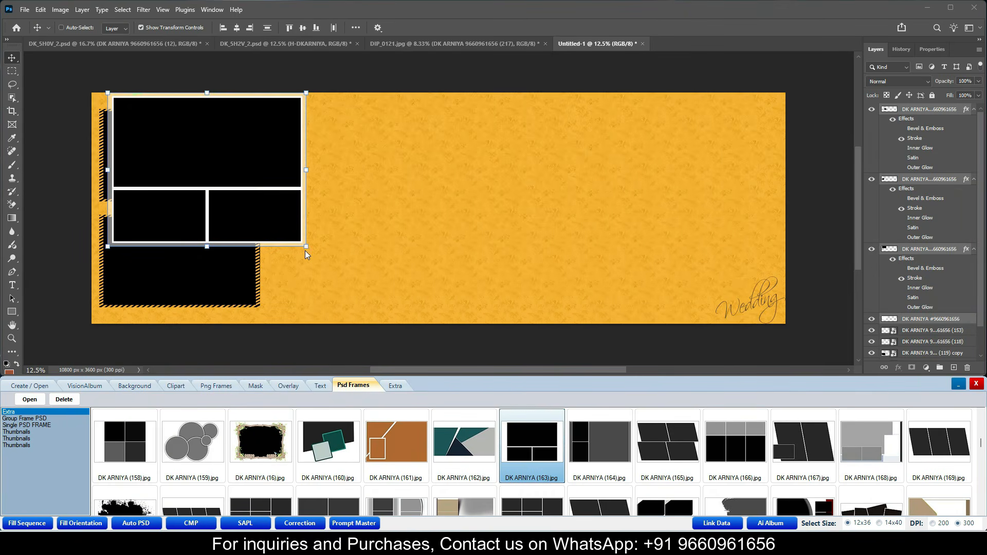
drag(308, 245, 404, 315)
drag(280, 266, 655, 269)
drag(770, 321, 746, 303)
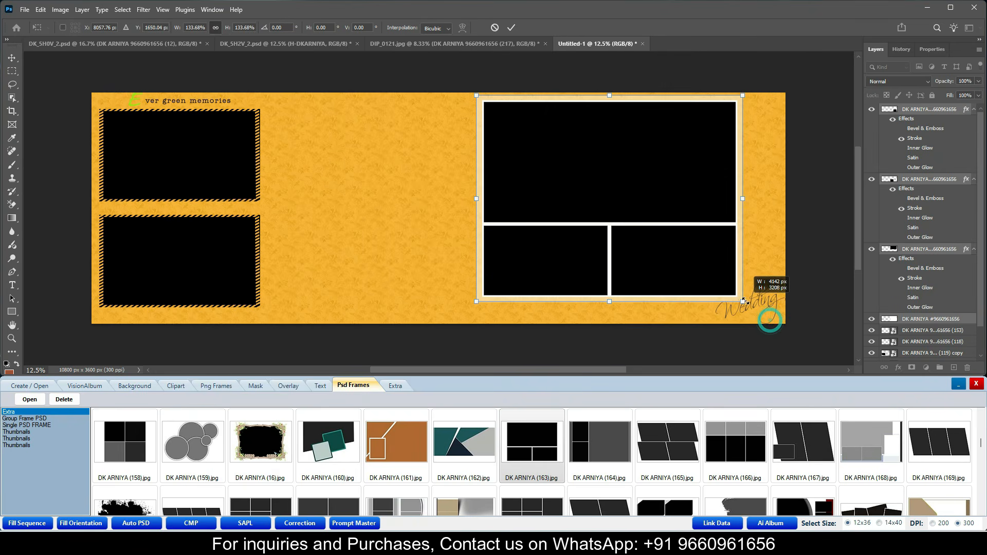
drag(618, 242, 636, 251)
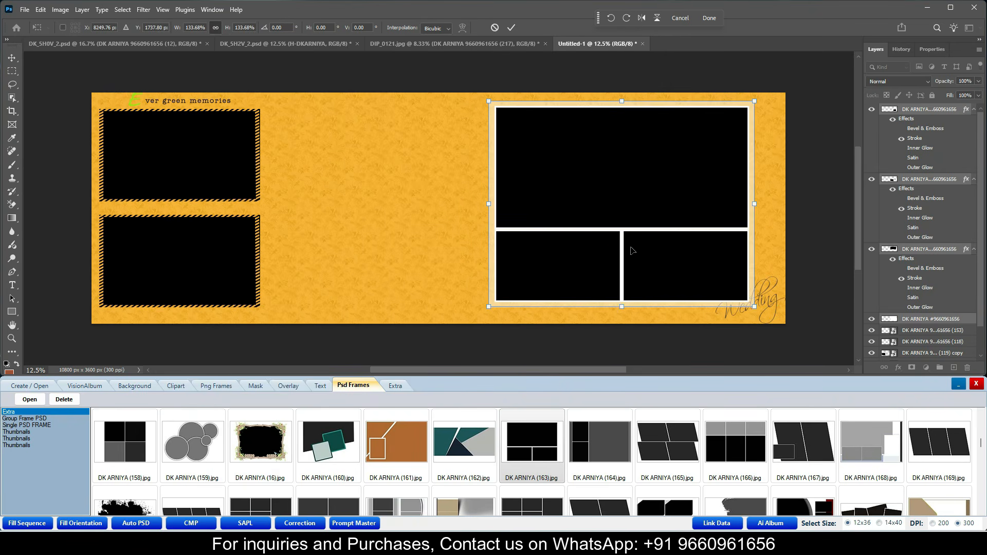
key(Return)
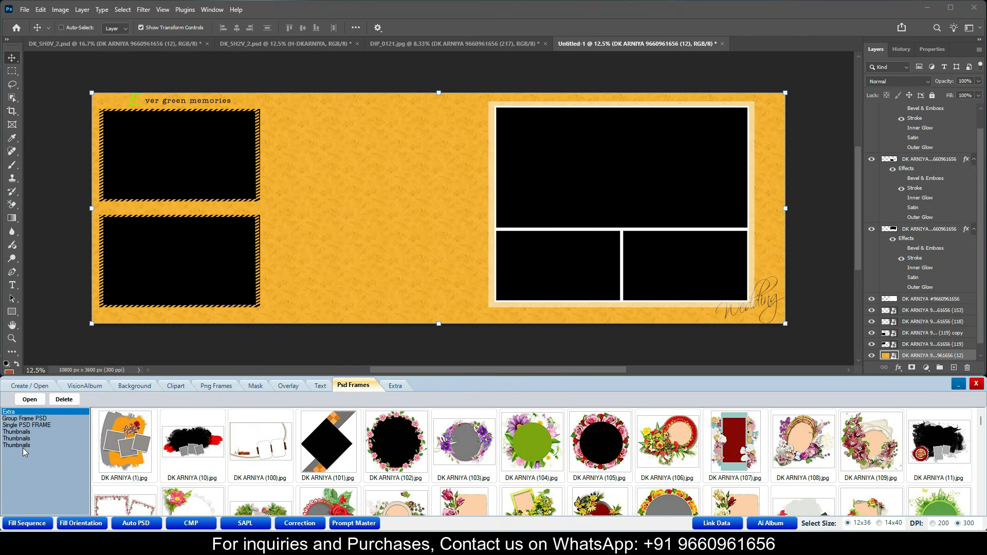
- Add single PSD frame DK ARNIYA (131).jpg, rotated 90° clockwise and scaled to about 295%, beside the two mask frames
click(32, 426)
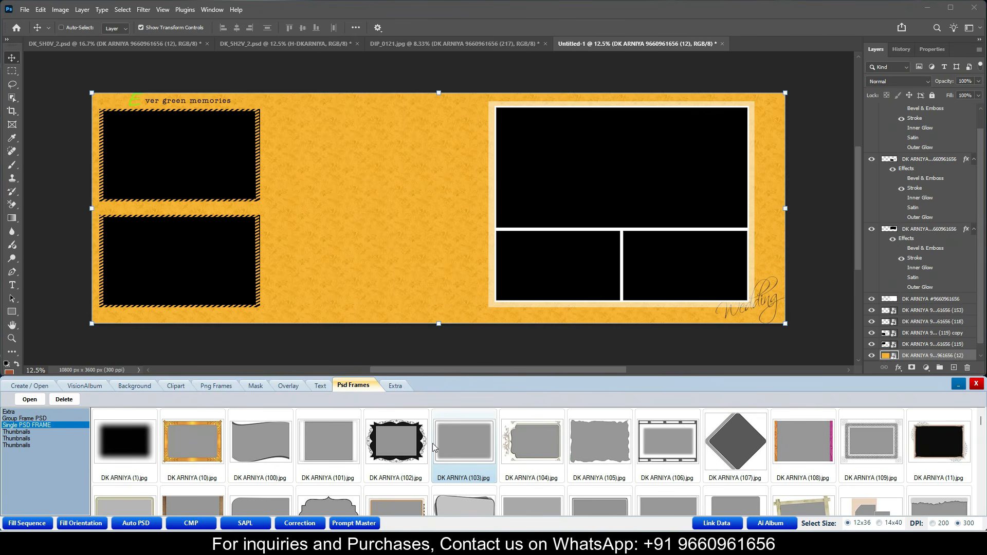
scroll(433, 446, down, 1)
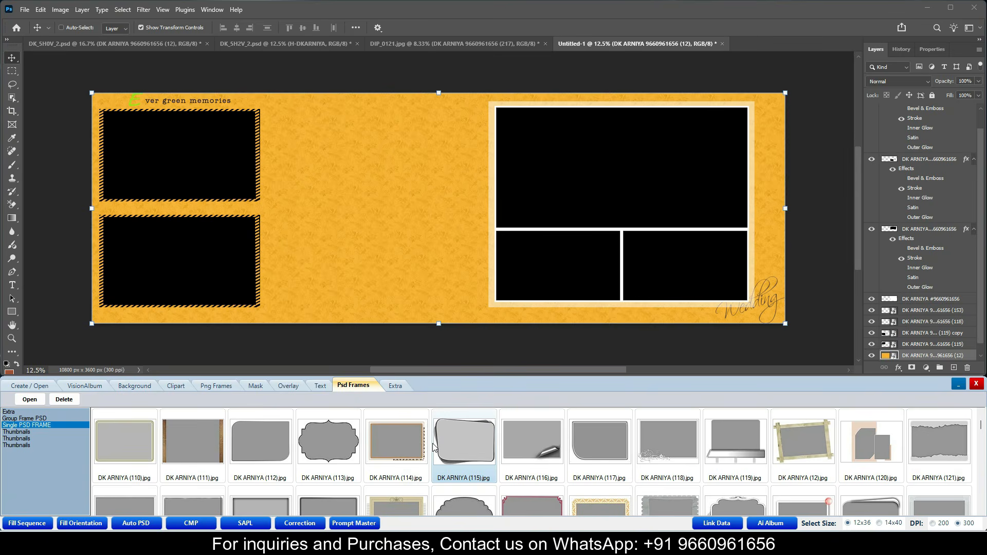
scroll(433, 446, down, 1)
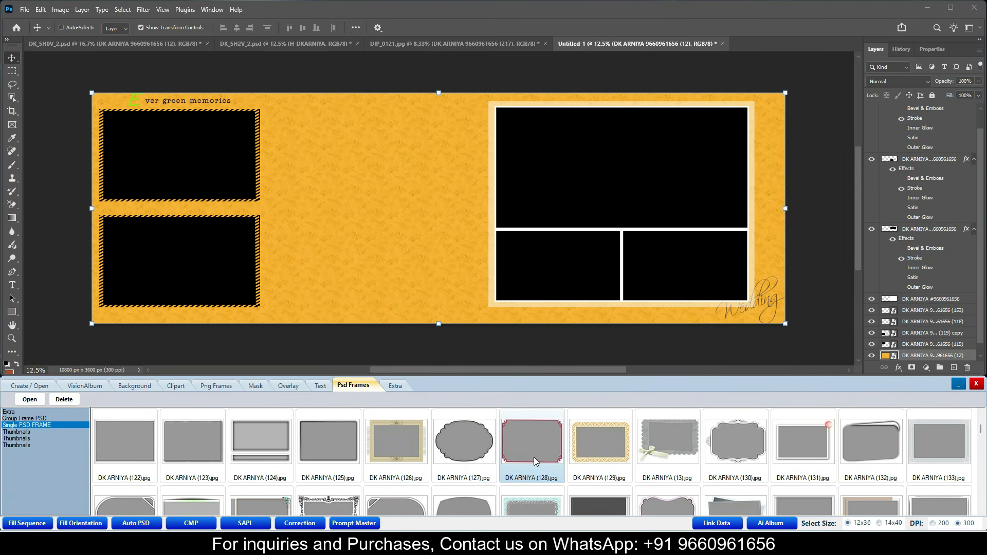
double_click(816, 441)
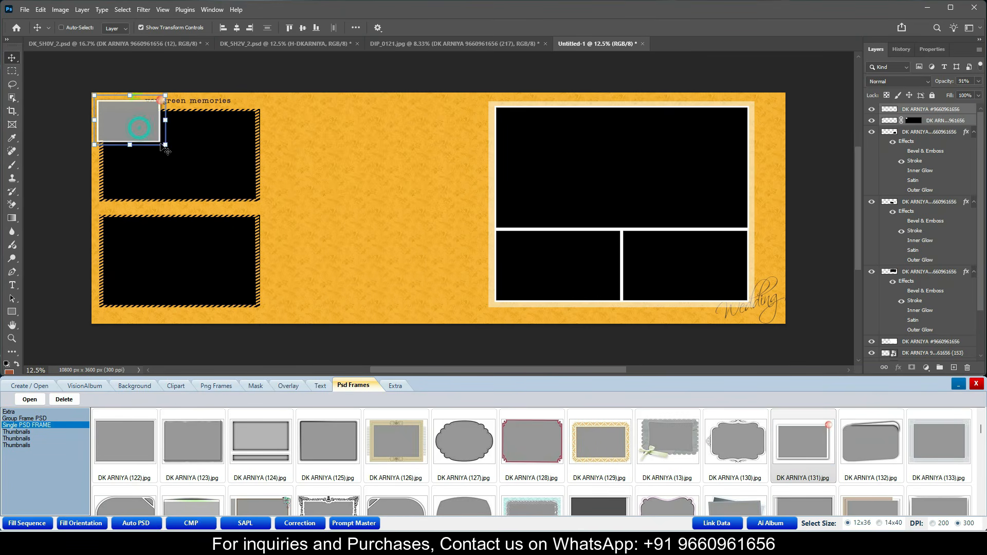
drag(165, 146, 366, 197)
right_click(340, 199)
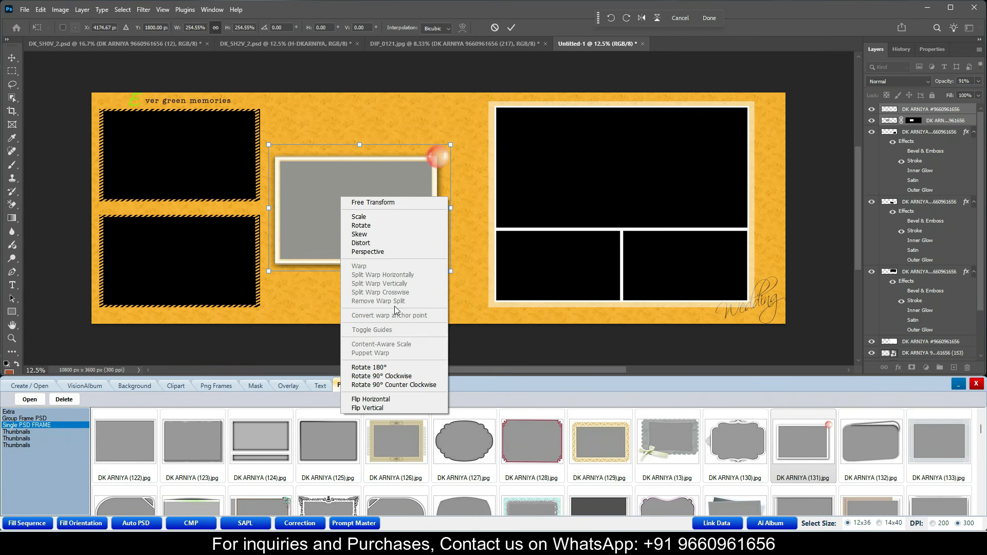
click(402, 375)
drag(373, 240, 358, 235)
drag(409, 295, 434, 327)
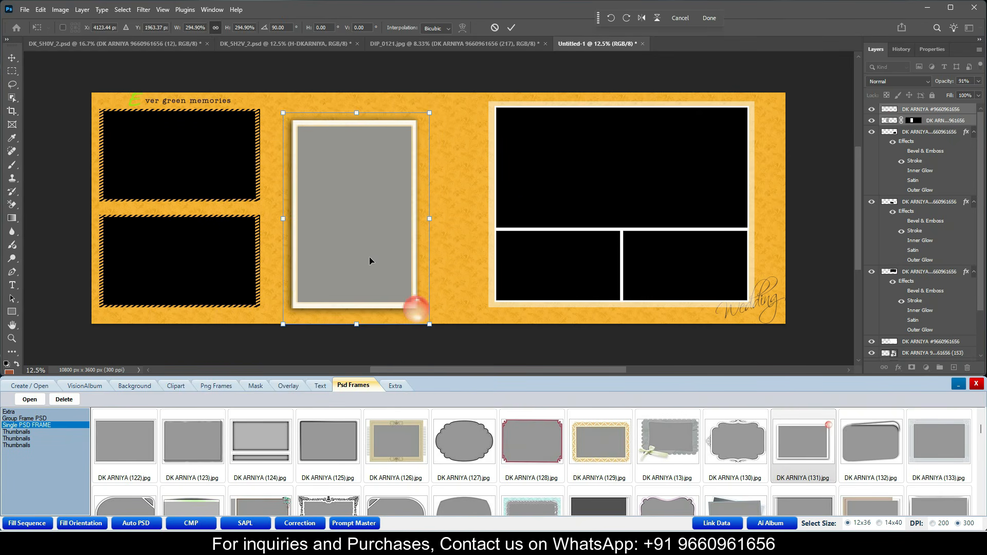
drag(369, 257, 353, 257)
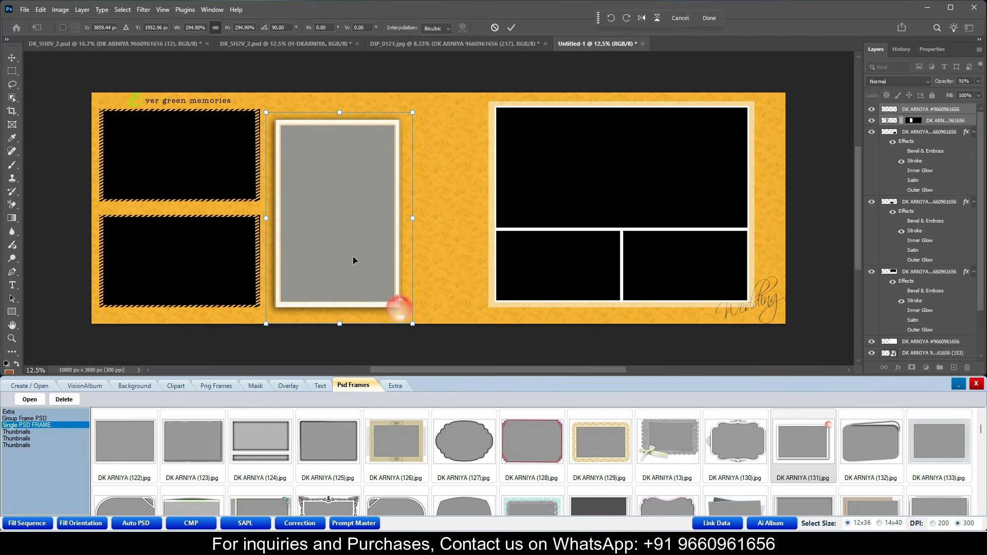
key(Return)
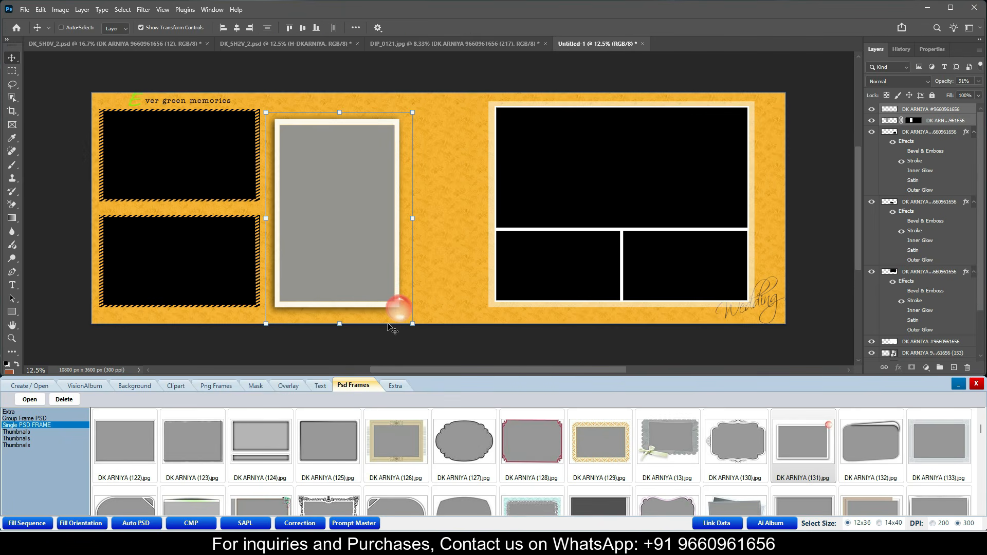
- Add the script "Memorable Moments..." text art, rotate it 90° clockwise, enlarge it, and place it just right of the single PSD frame
click(324, 387)
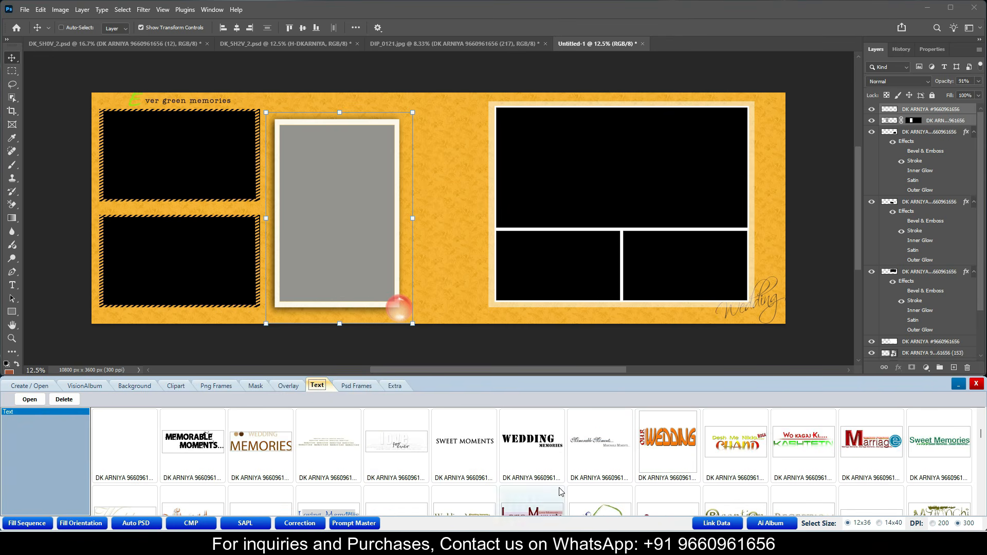
click(599, 458)
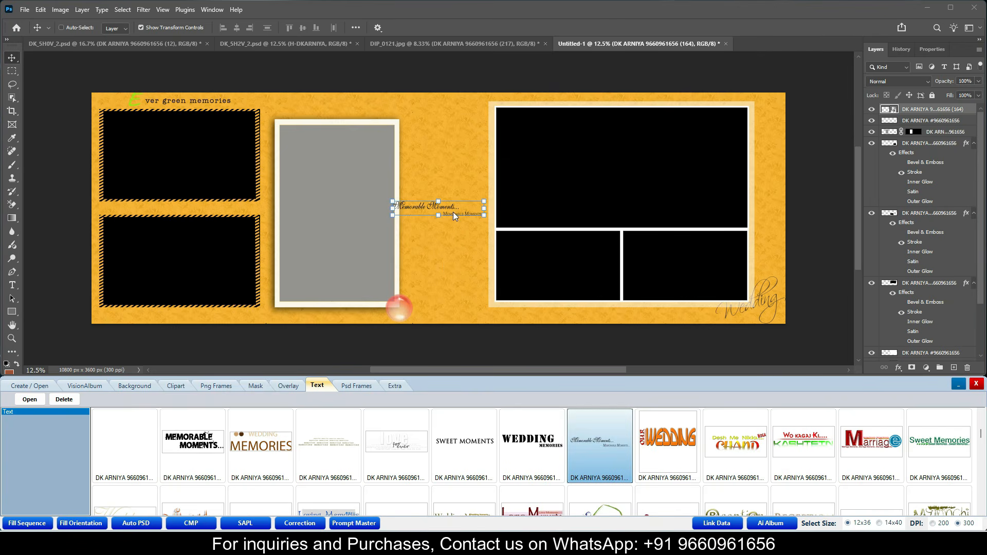
click(452, 212)
right_click(436, 209)
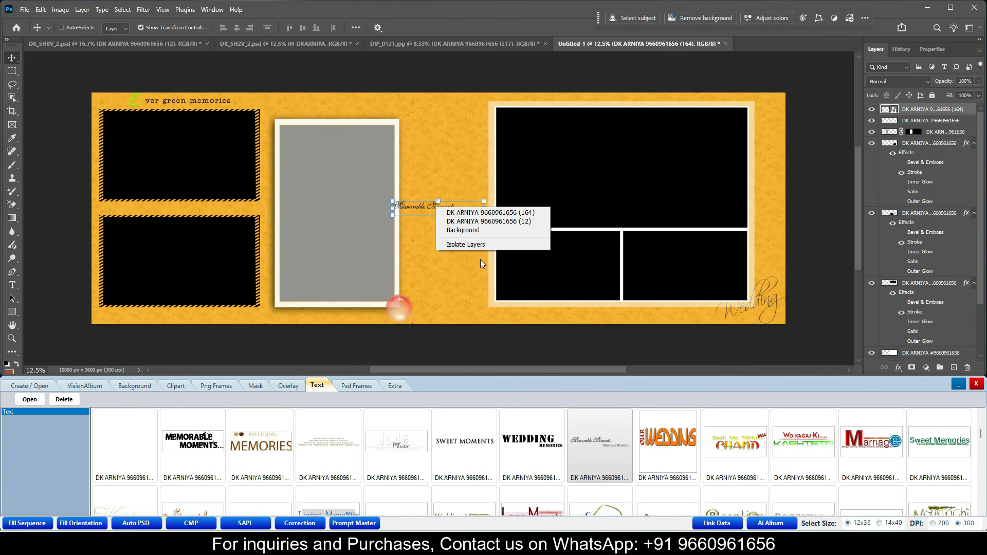
click(429, 205)
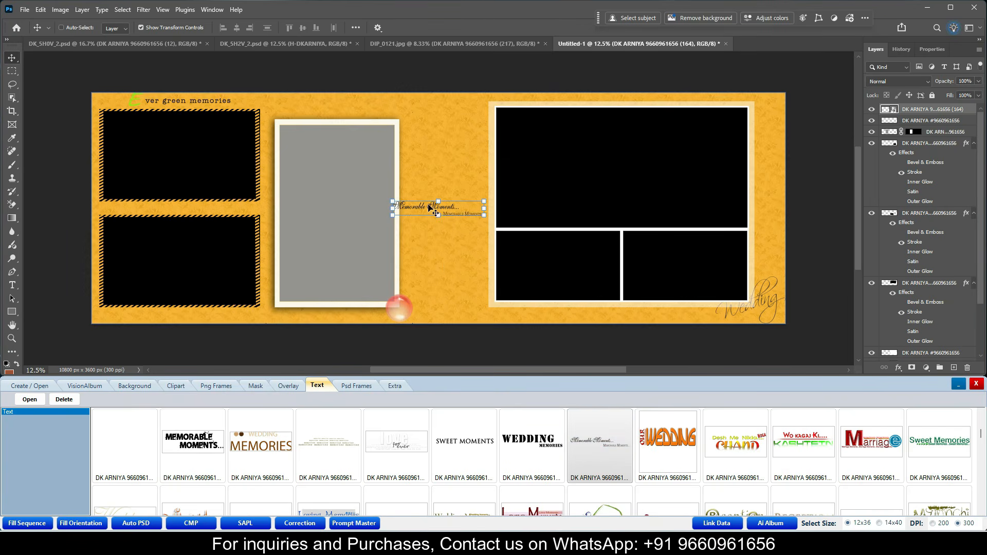
right_click(429, 206)
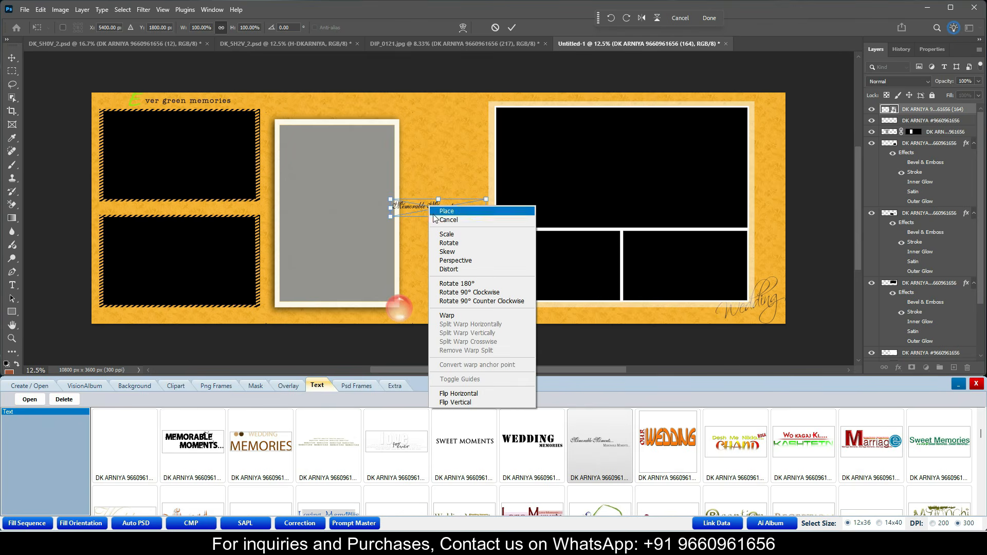
click(481, 292)
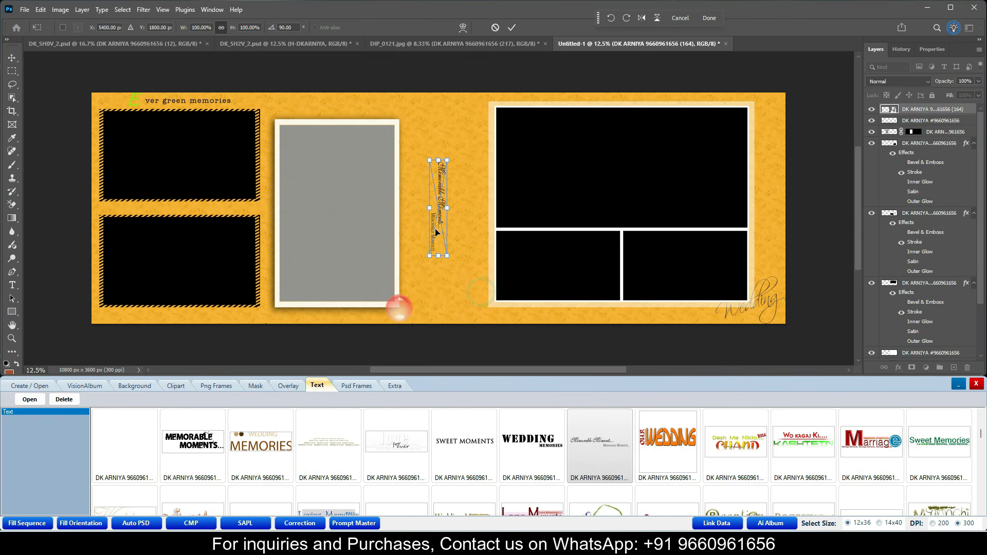
drag(440, 230, 445, 324)
drag(430, 280, 424, 248)
key(Return)
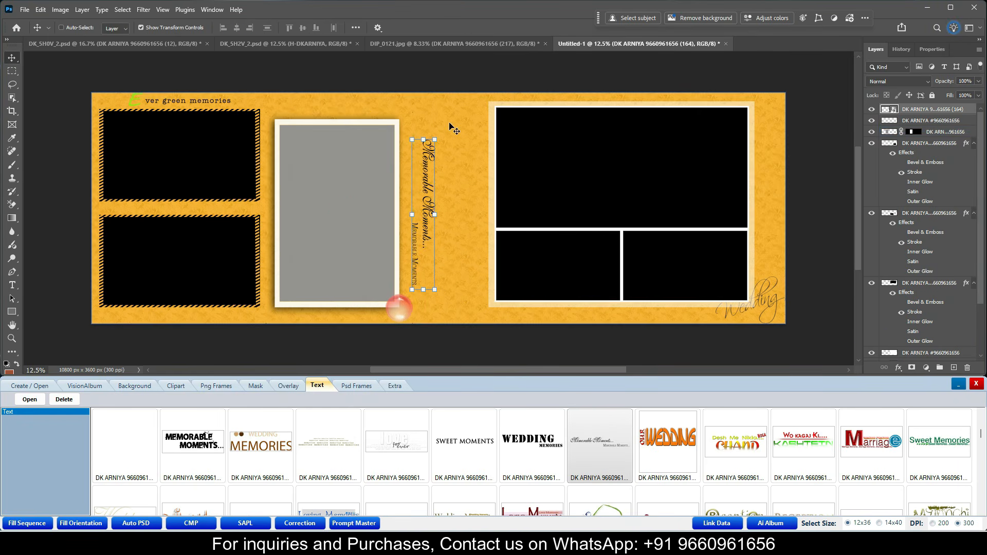
- Select all six photo frame layers together: the two striped mask frames, the single PSD frame, and the three-photo frame's cells
right_click(172, 157)
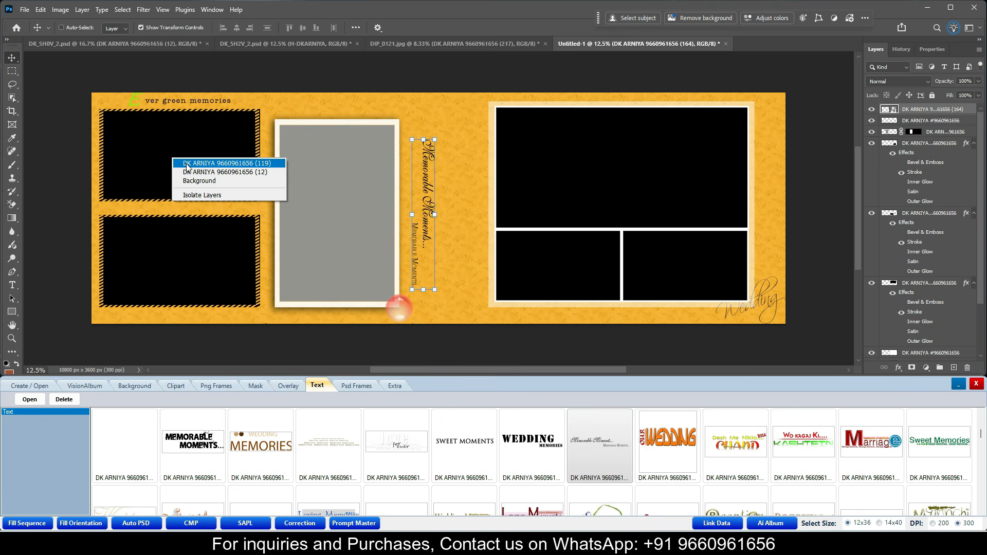
click(186, 163)
shift+right_click(180, 239)
shift+click(187, 243)
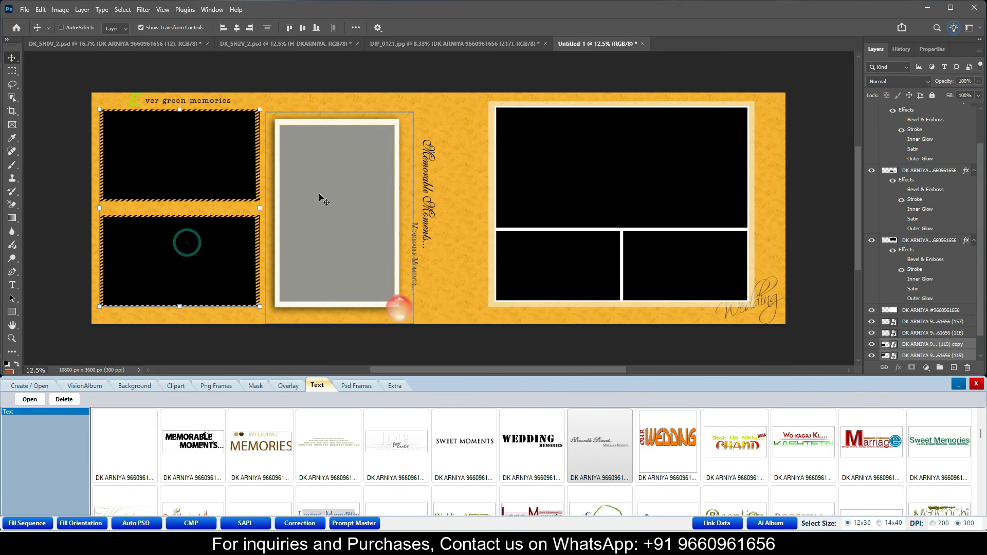
shift+right_click(299, 195)
shift+click(309, 202)
shift+right_click(546, 158)
shift+click(565, 162)
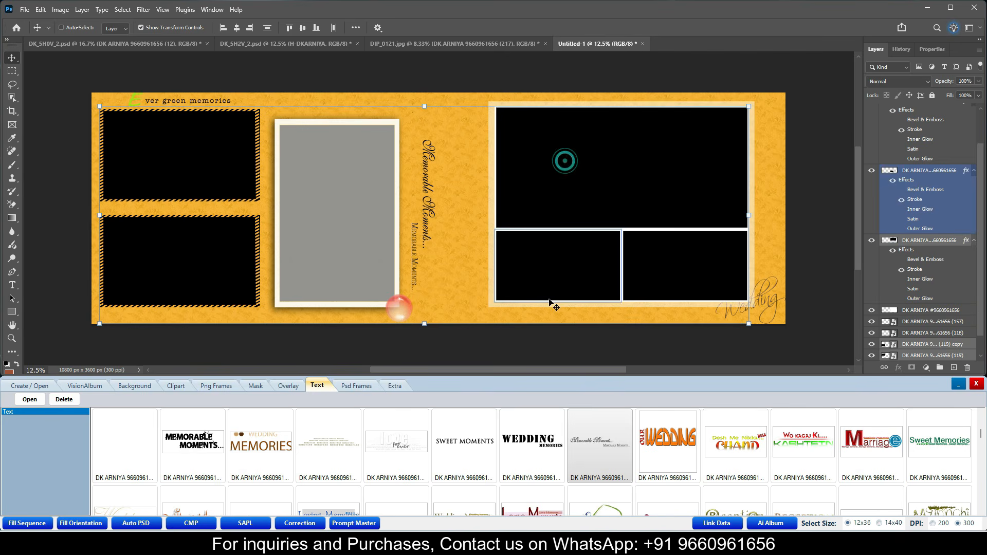
shift+right_click(550, 269)
shift+click(570, 278)
shift+right_click(668, 266)
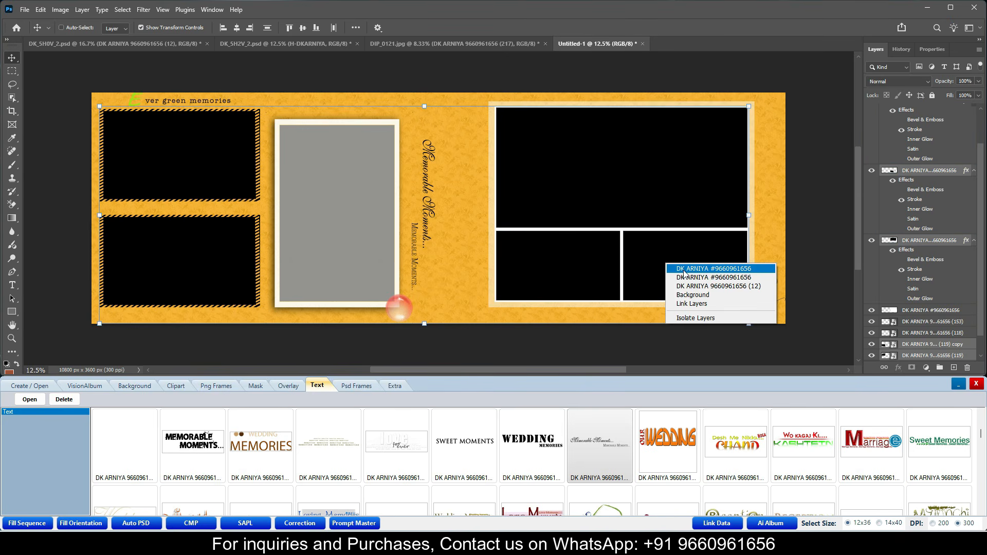
shift+click(682, 270)
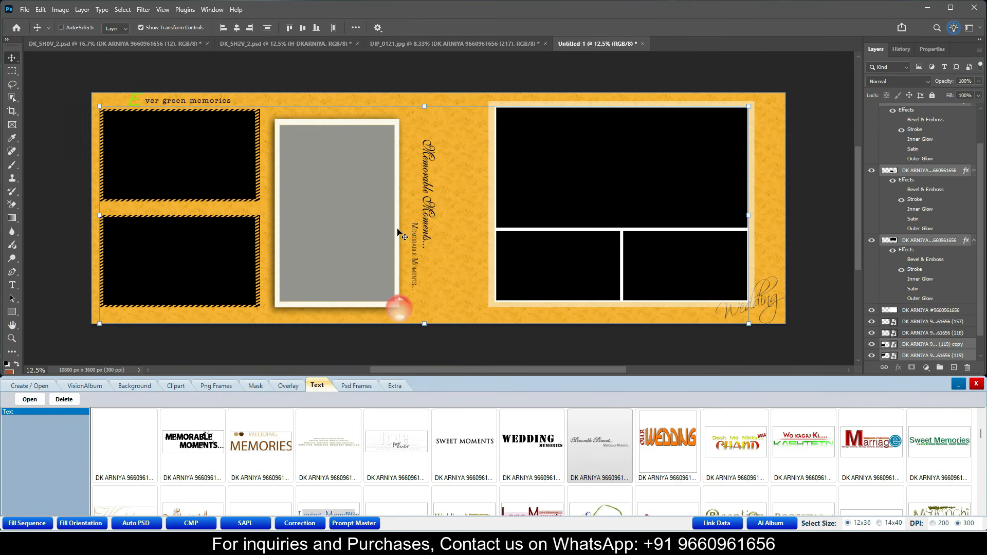
- Fill the selected frames by orientation with DIP_0128.jpg, DIP_0130.jpg to DIP_0133.jpg, and the bride's close-up portrait beside them
click(96, 385)
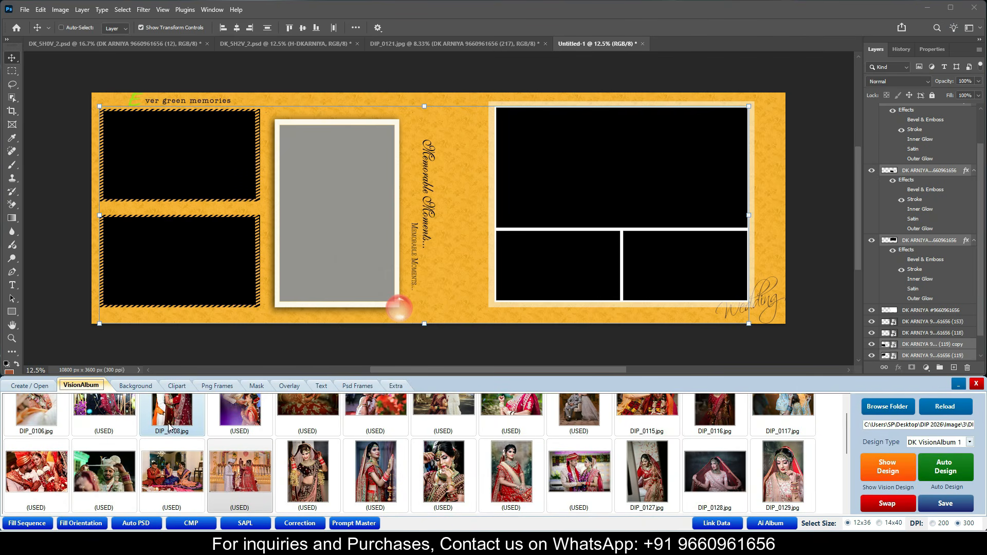
click(242, 473)
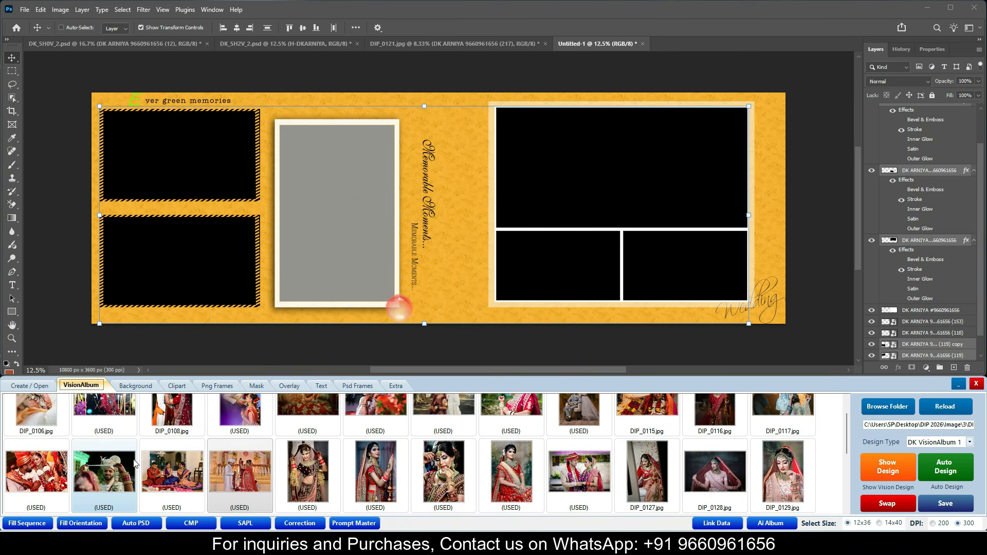
scroll(308, 473, down, 3)
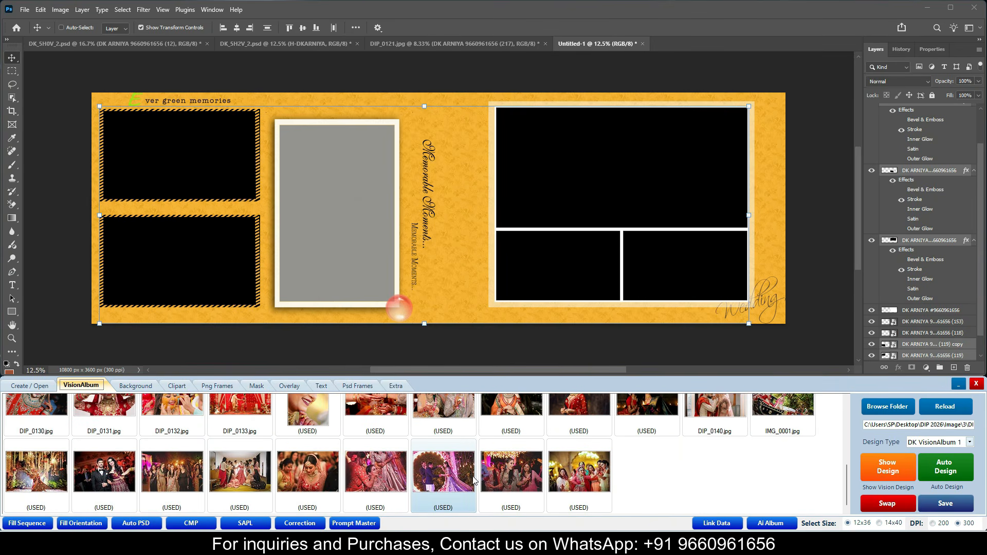
drag(237, 412, 25, 428)
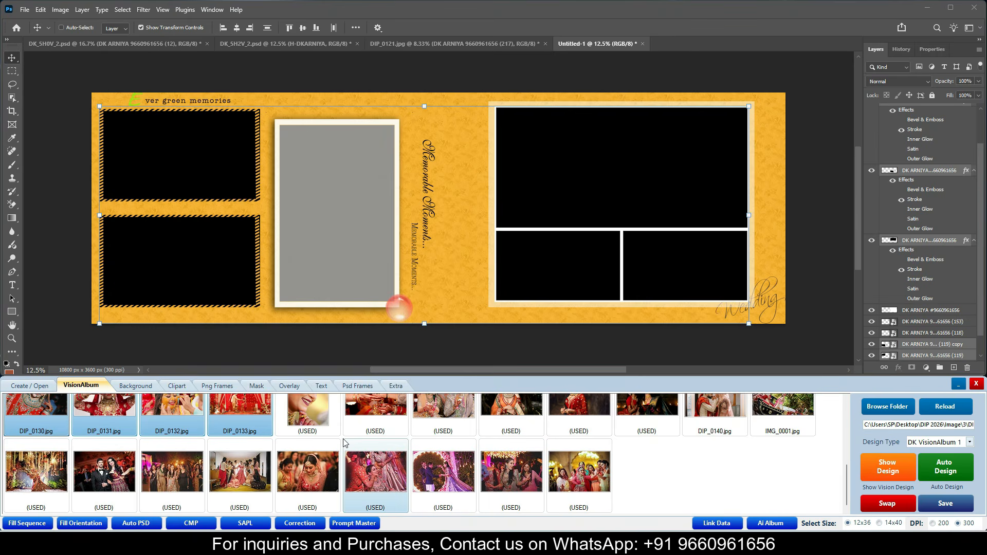
ctrl+click(325, 421)
scroll(380, 465, up, 1)
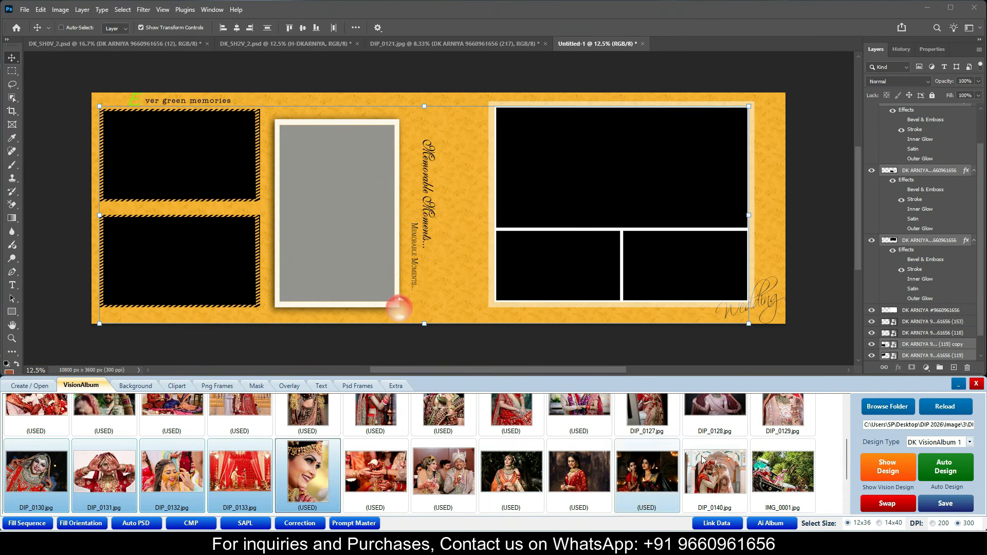
ctrl+click(796, 426)
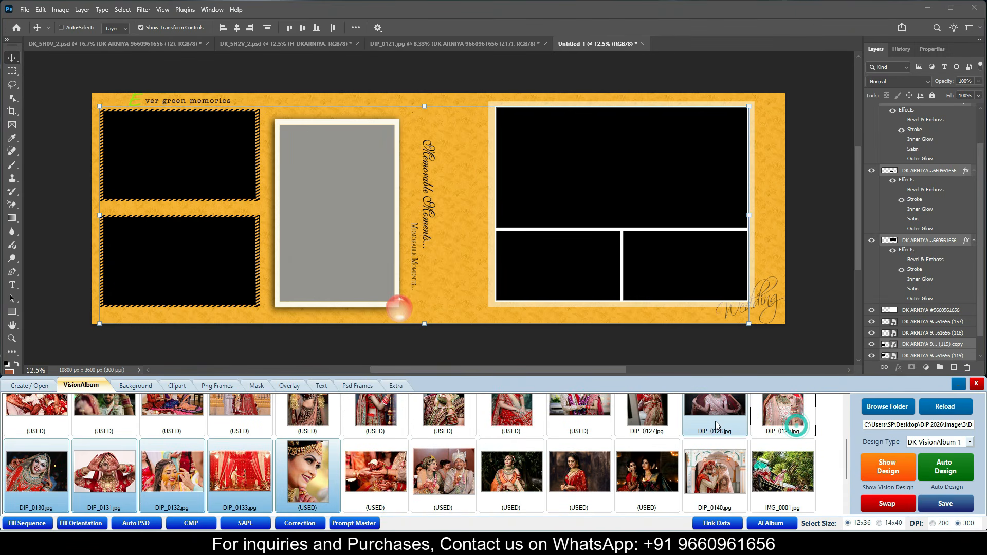
click(82, 524)
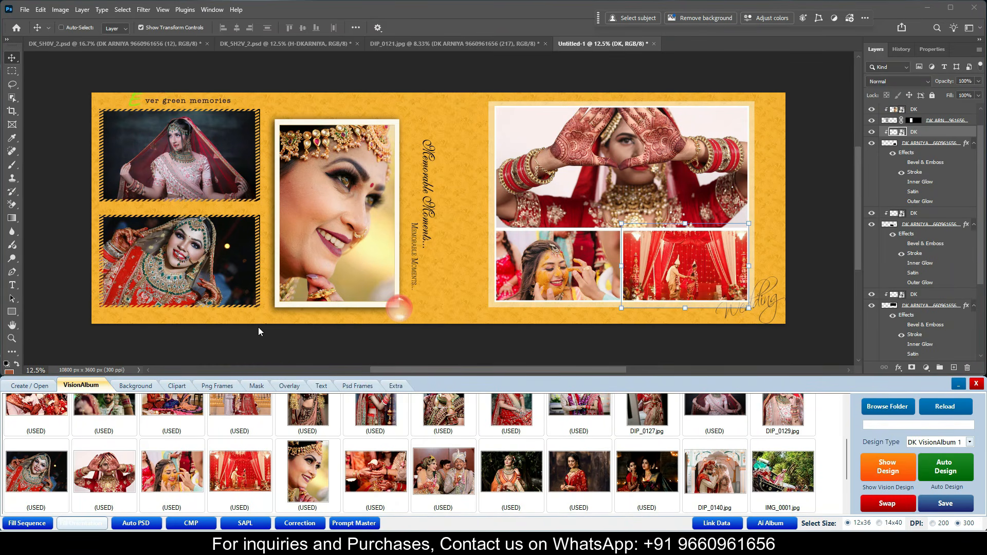
- Flip the Untitled-1 spread horizontally and back, and flip it vertically and back
click(391, 385)
click(397, 423)
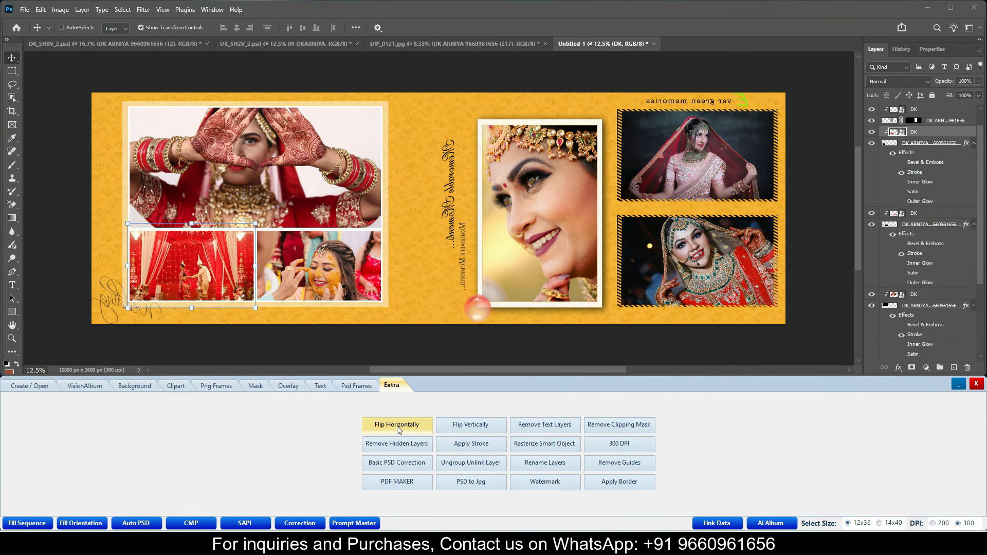
click(399, 427)
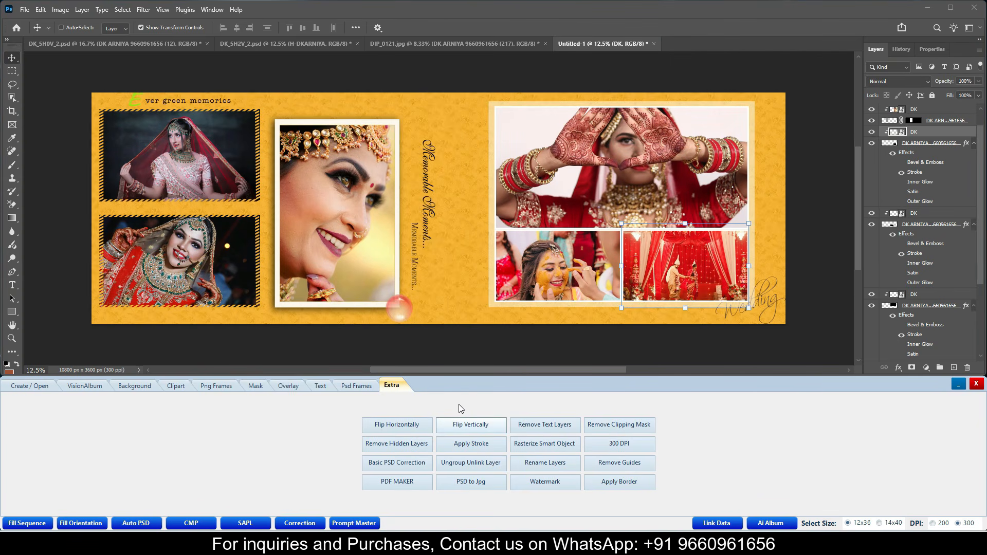
click(465, 427)
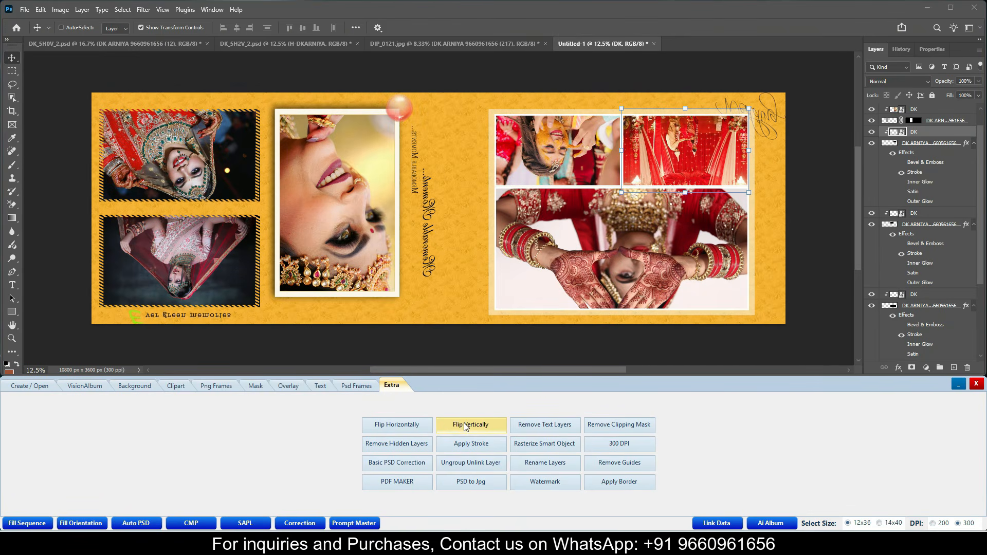
click(465, 426)
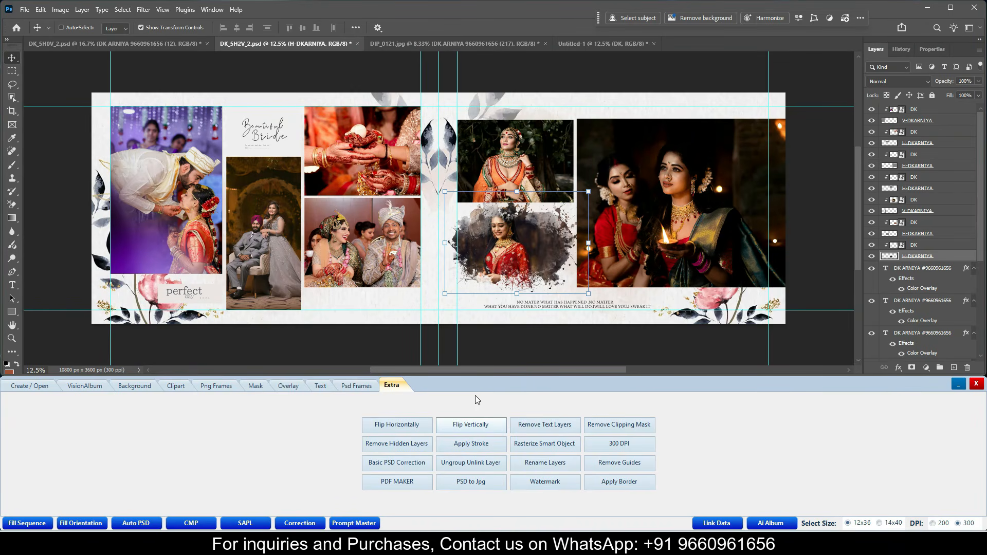
- In DK_5H2V_2.psd, remove all text layers and the clipping-masked photos from the frames
click(536, 426)
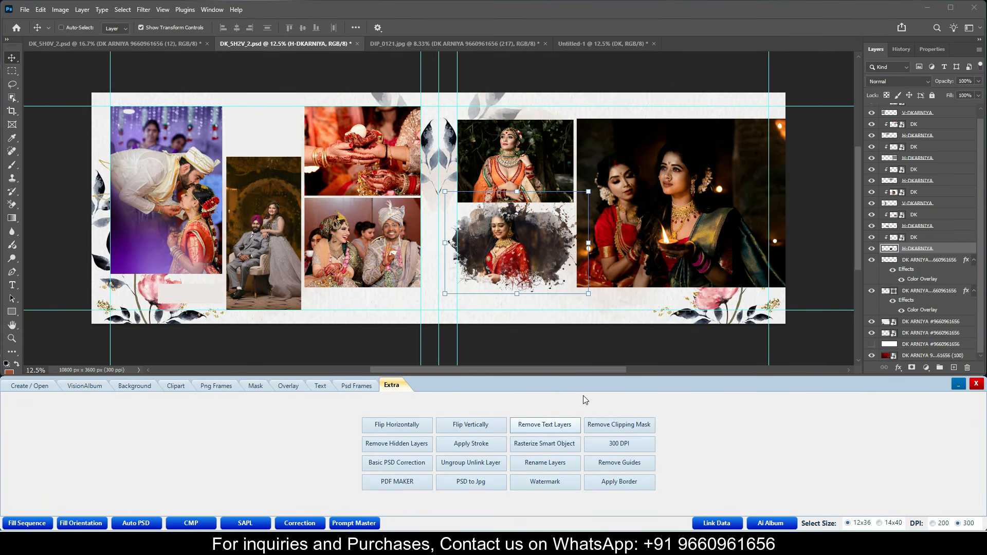
click(608, 426)
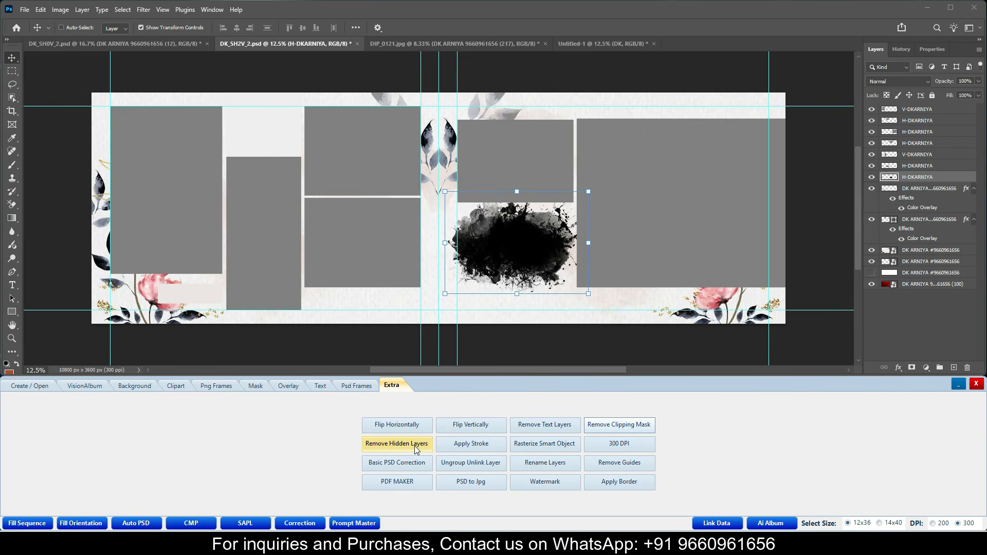
- Hide the two Color Overlay layers and the large frame on the right half, and remove all hidden layers
click(872, 189)
click(872, 189)
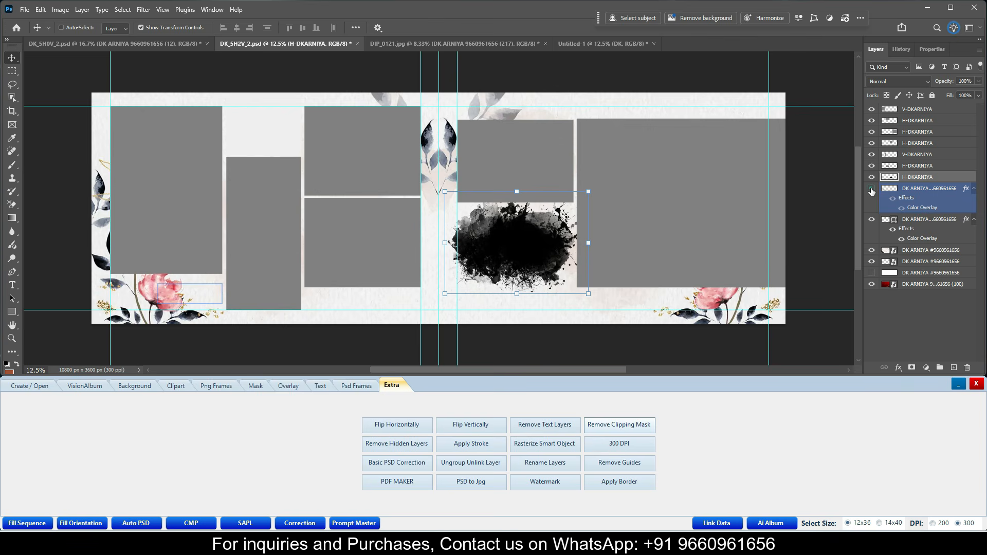
click(871, 220)
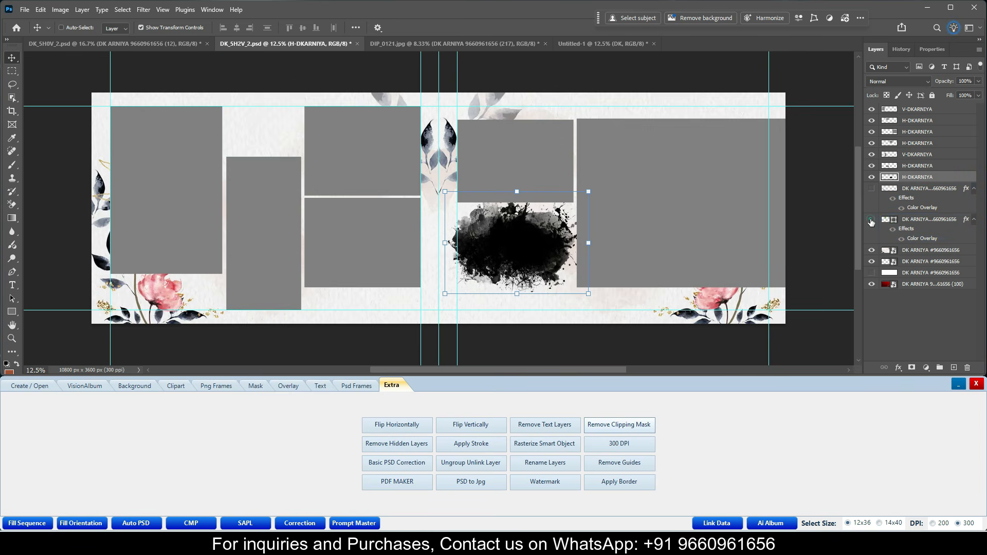
click(872, 133)
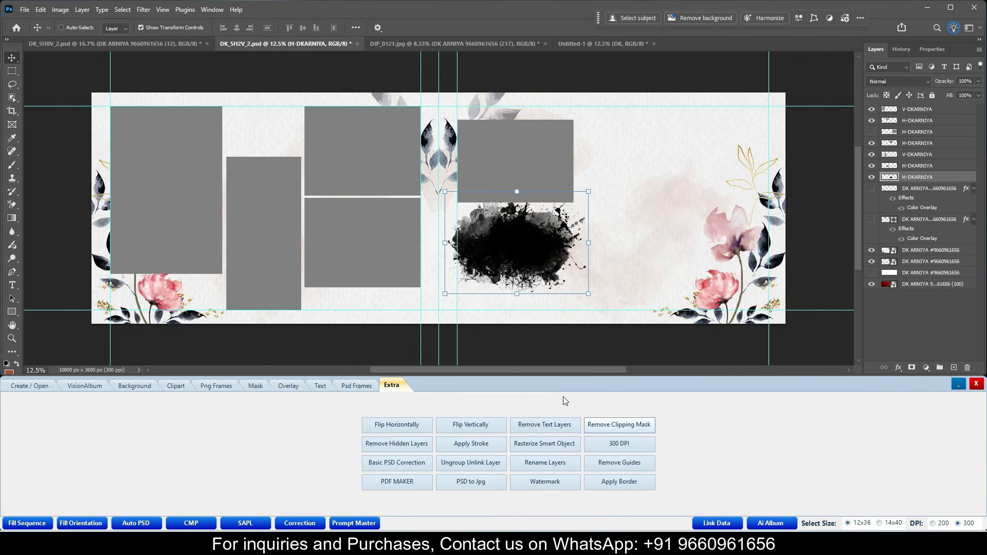
click(410, 443)
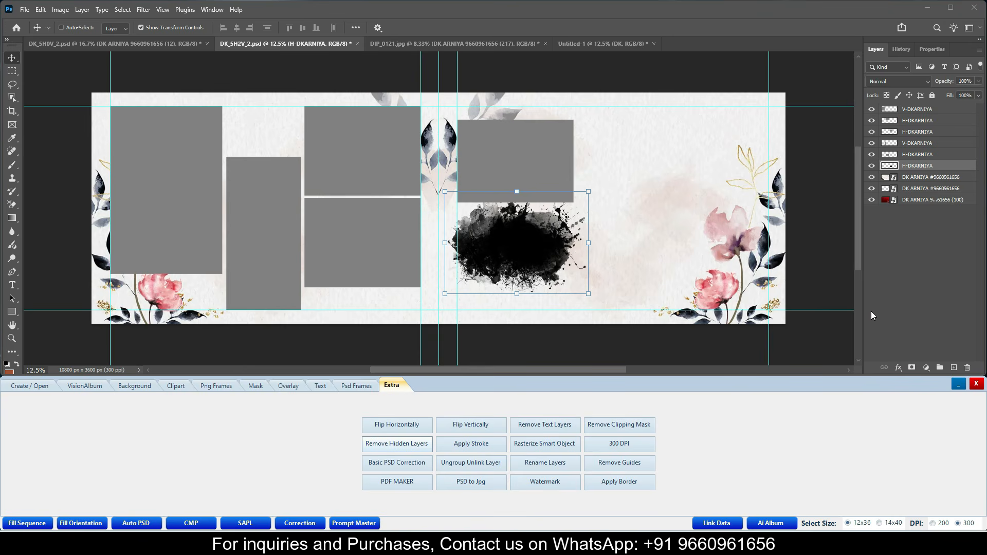
- Apply a 49 px inside stroke in red (ff0000) to the upper horizontal frame on the left half of the spread
ctrl+click(376, 184)
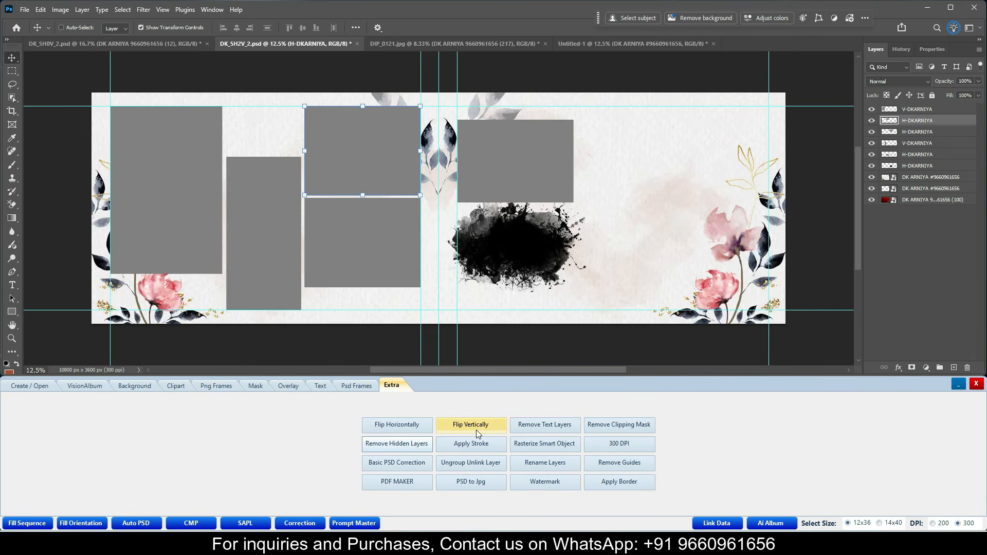
click(487, 443)
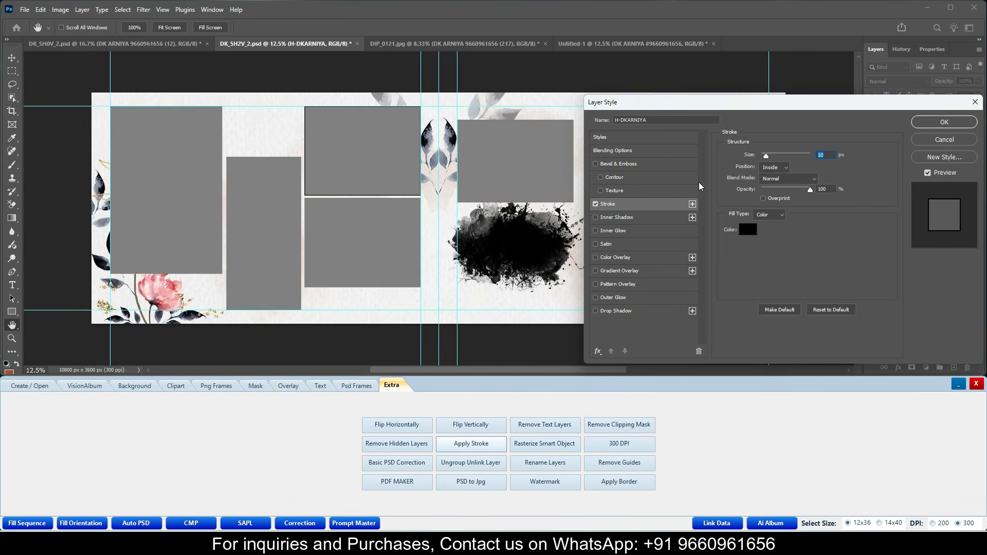
click(776, 168)
click(776, 167)
drag(767, 154, 773, 156)
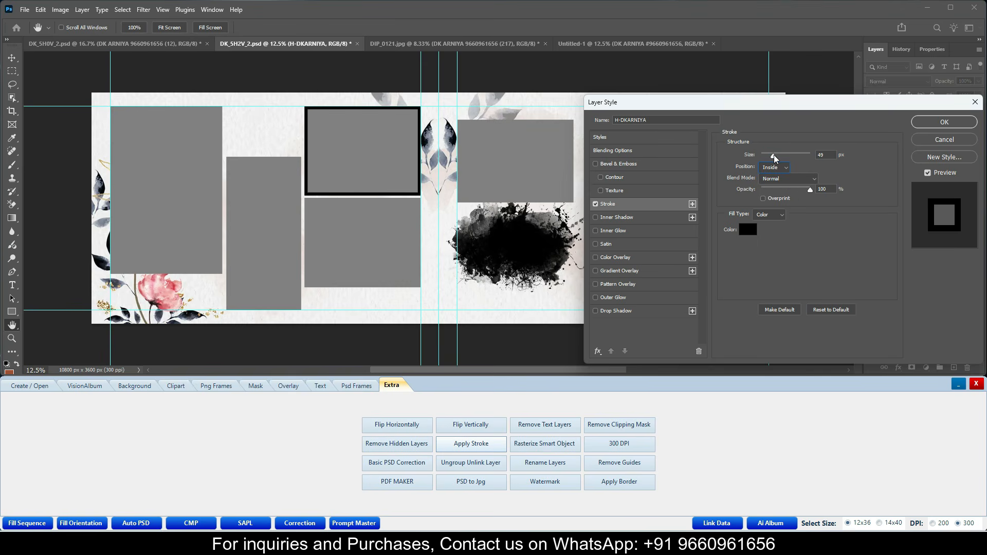
click(749, 231)
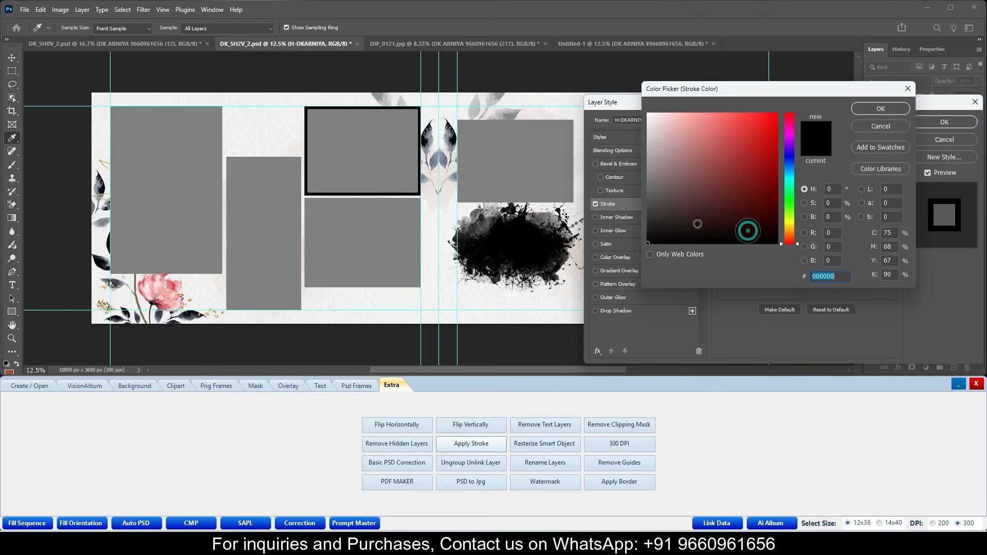
drag(701, 205, 842, 87)
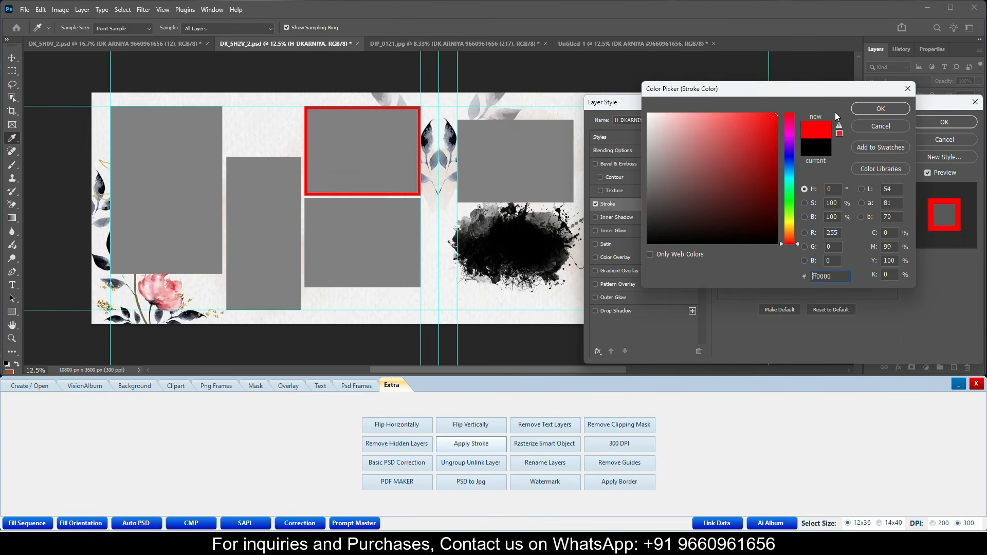
click(865, 112)
click(925, 123)
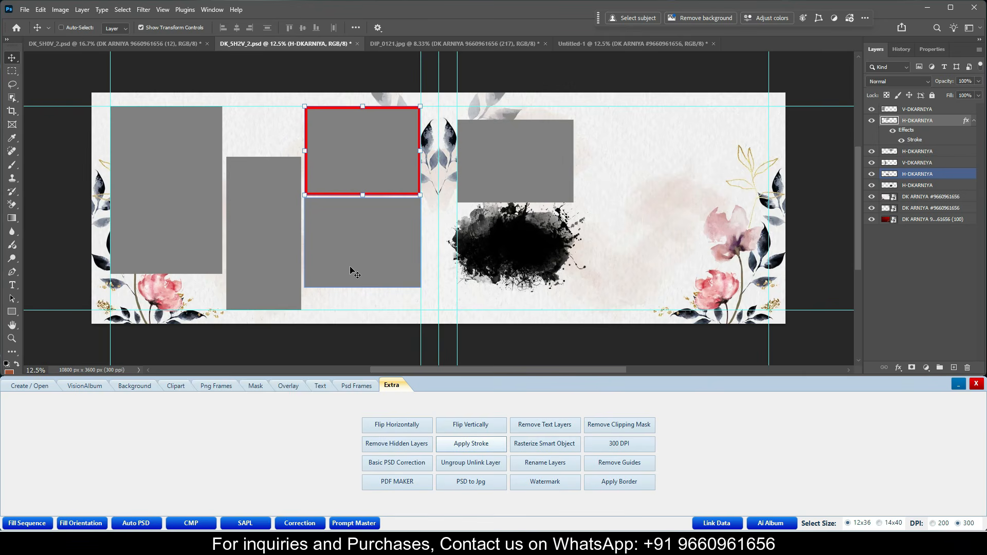
- Rasterize the smart objects in the Untitled-1 spread and run Basic PSD Correction on it
click(431, 46)
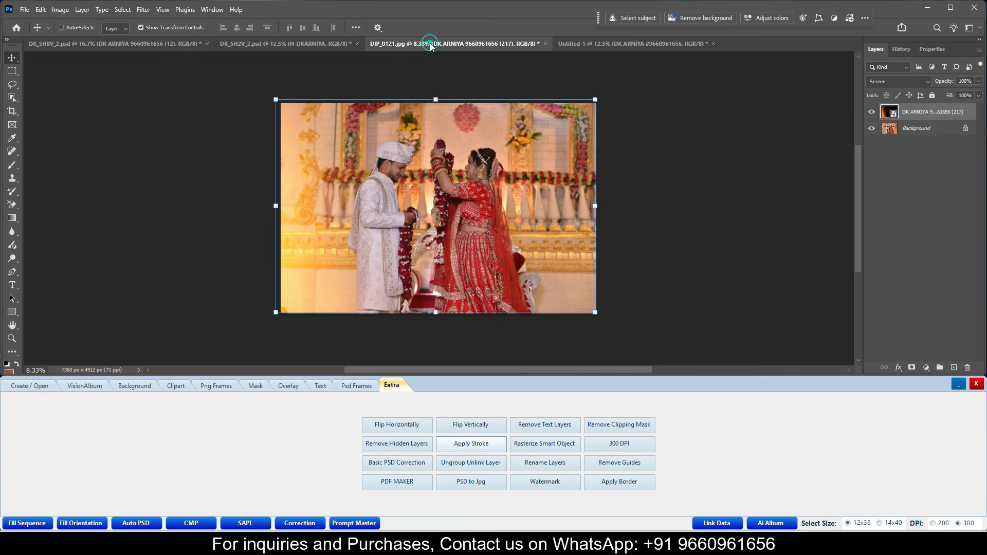
click(589, 43)
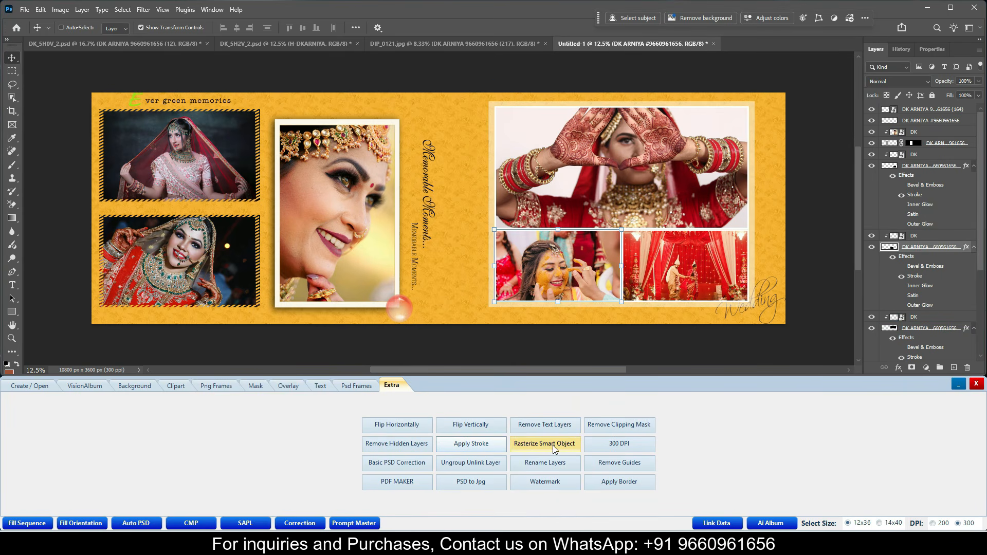
click(925, 168)
click(918, 156)
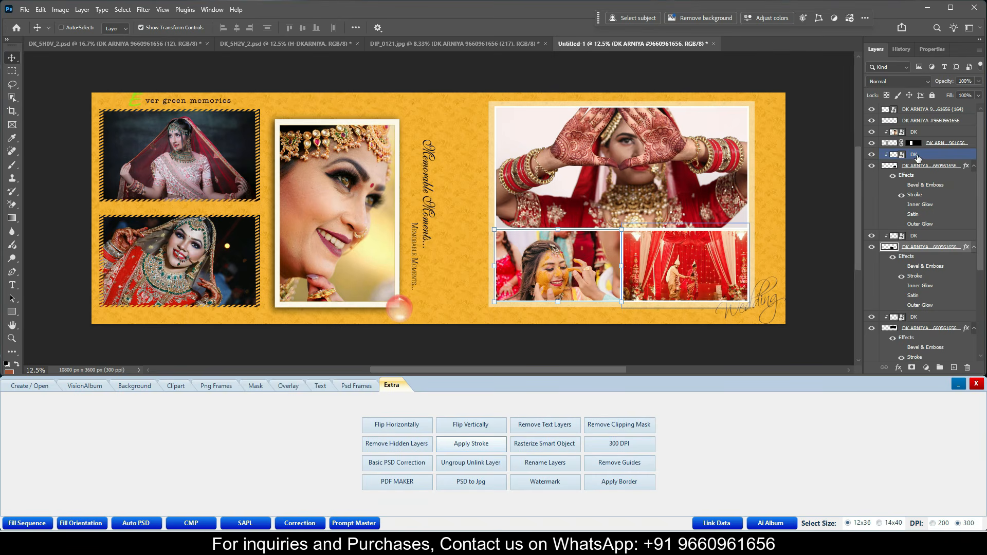
click(556, 445)
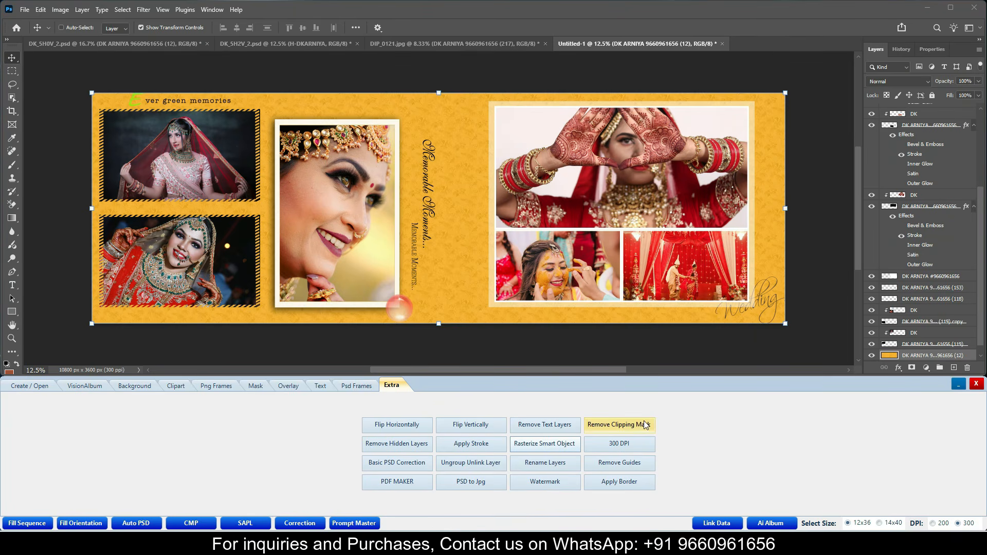
click(404, 464)
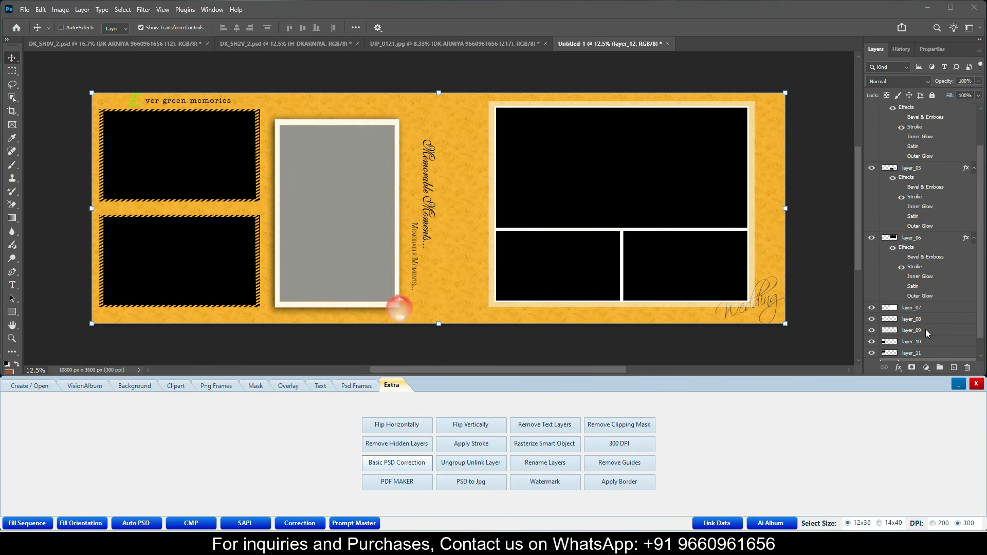
scroll(925, 329, down, 2)
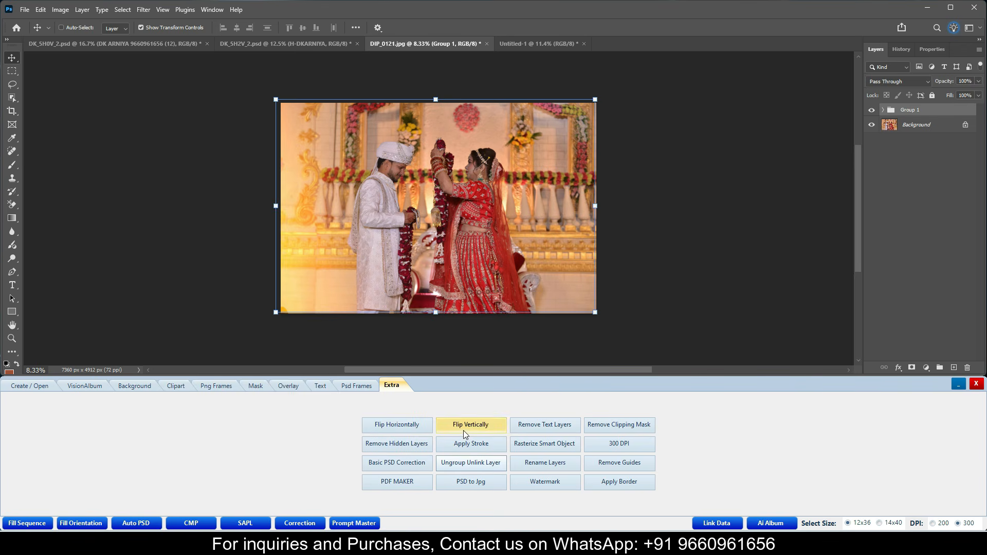
- Ungroup Group 1 in DIP_0121.jpg and rename all its layers to "DK VISION ALBUM"
click(477, 462)
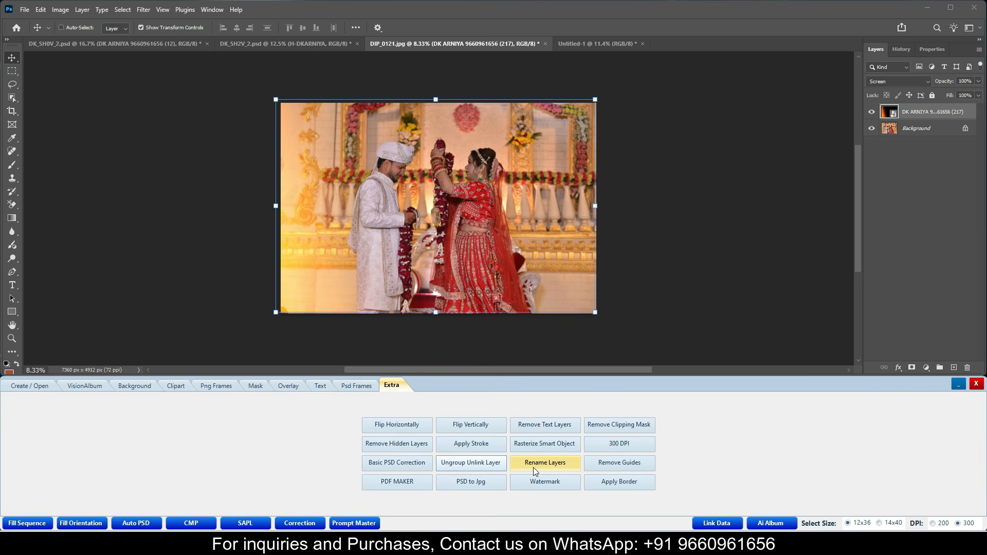
click(546, 463)
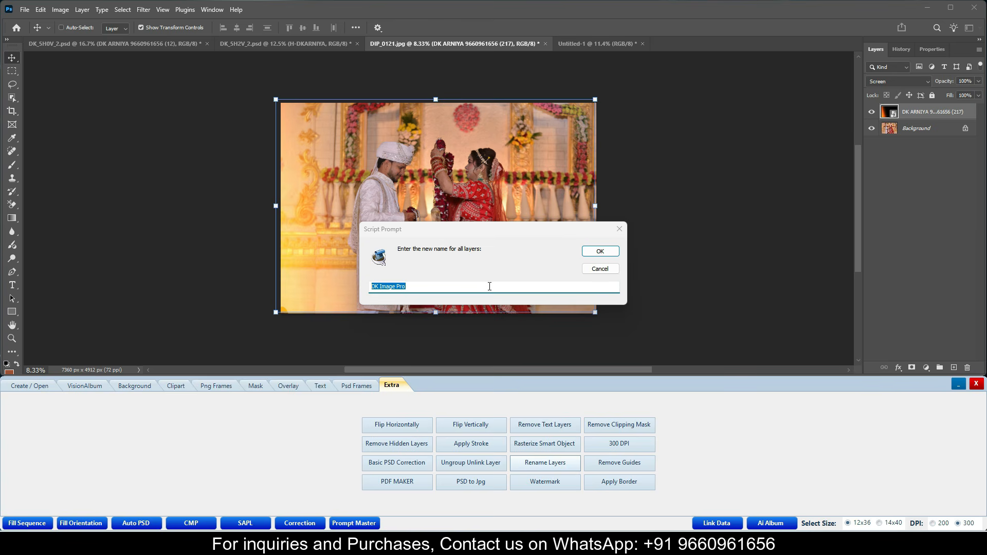
click(457, 286)
text(DK VISION ALBUM)
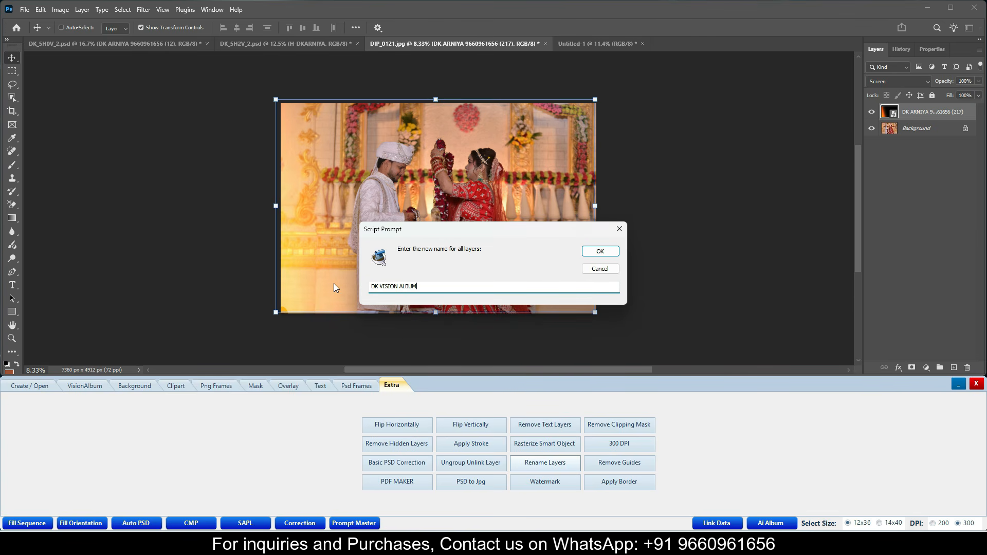
click(597, 250)
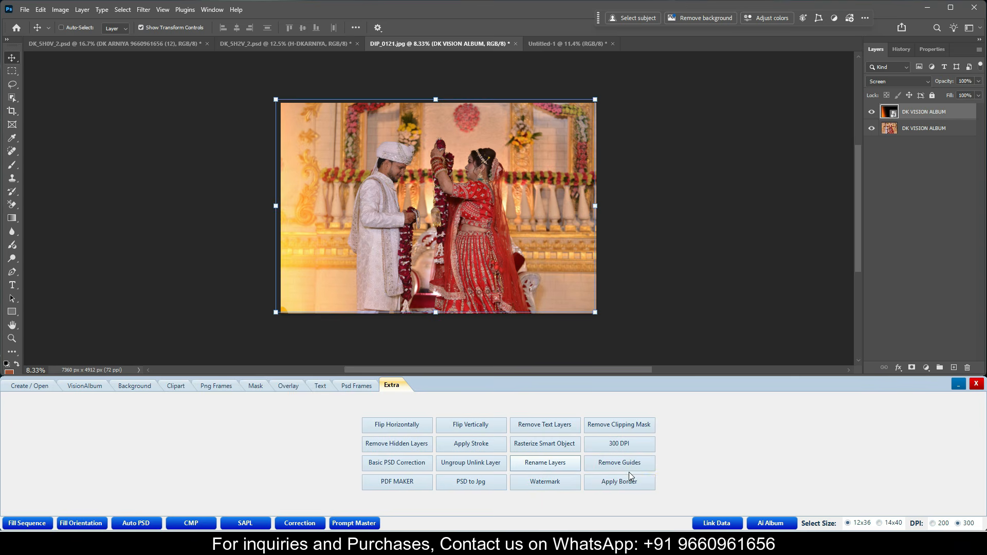
- Remove all guides from the DK_5H2V_2.psd spread
click(307, 44)
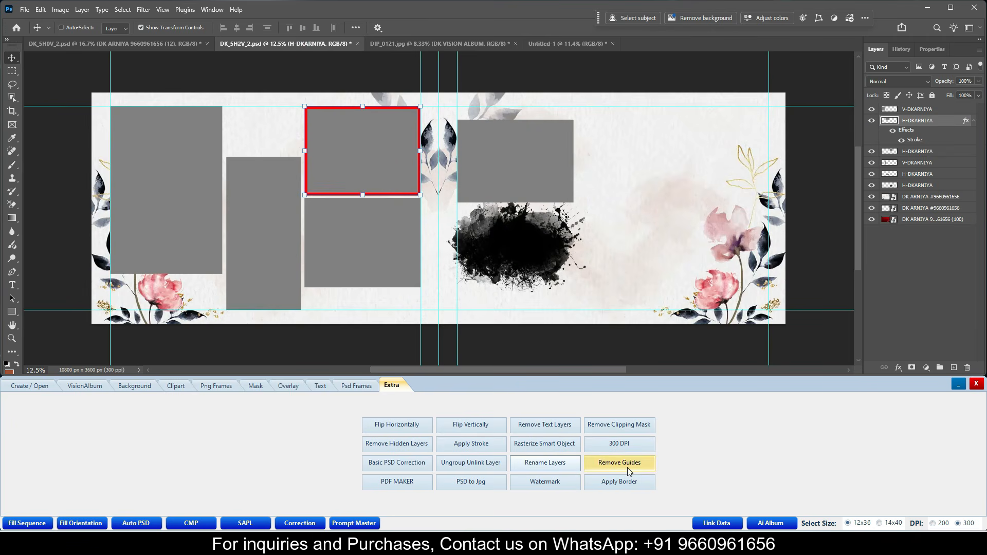
click(634, 466)
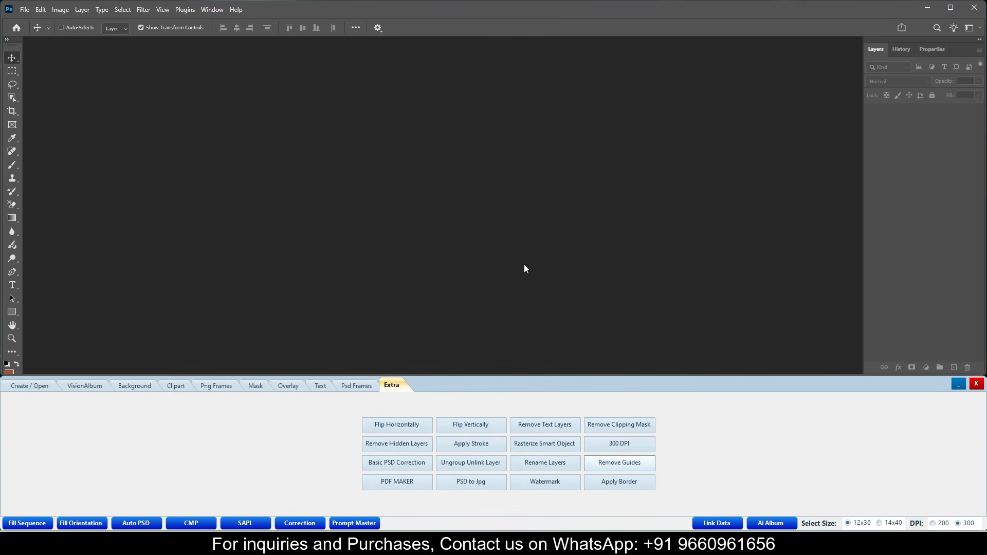
- Create a PDF named "DK Vision Album" from a folder of images, with DIP 2026/Image on the Desktop as the output folder
click(408, 484)
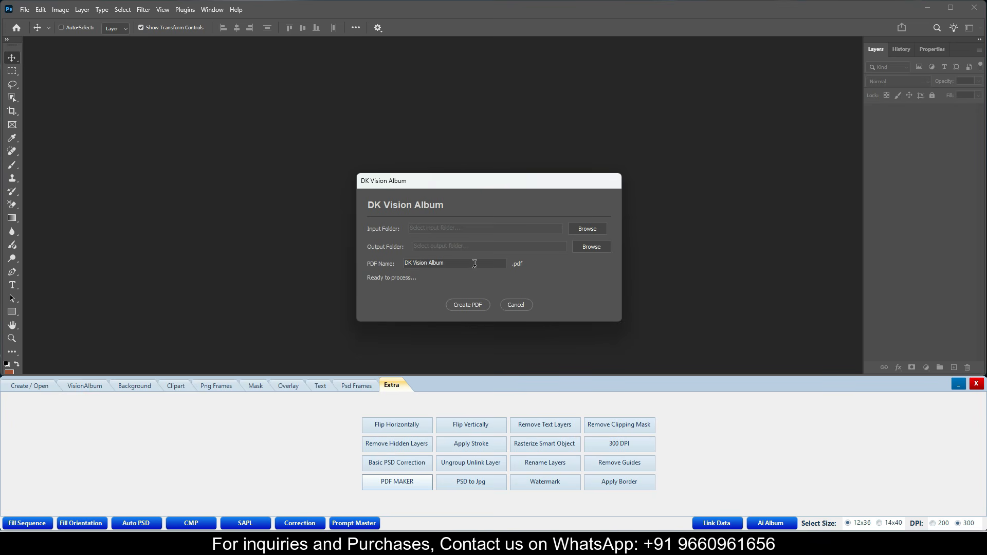
click(591, 229)
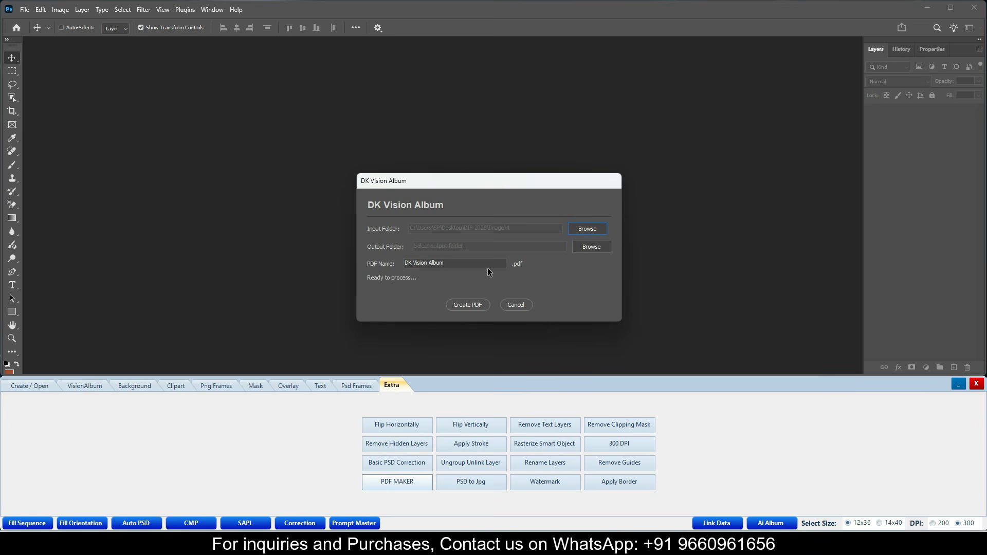
click(591, 248)
click(716, 355)
click(474, 307)
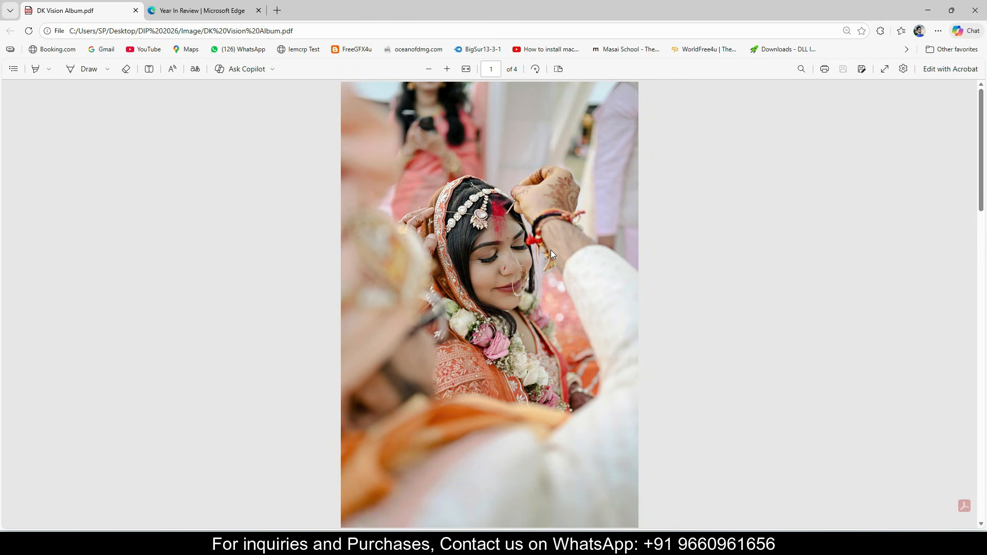
- Look through the pages of the DK Vision Album PDF and switch to Photoshop
scroll(551, 252, down, 9)
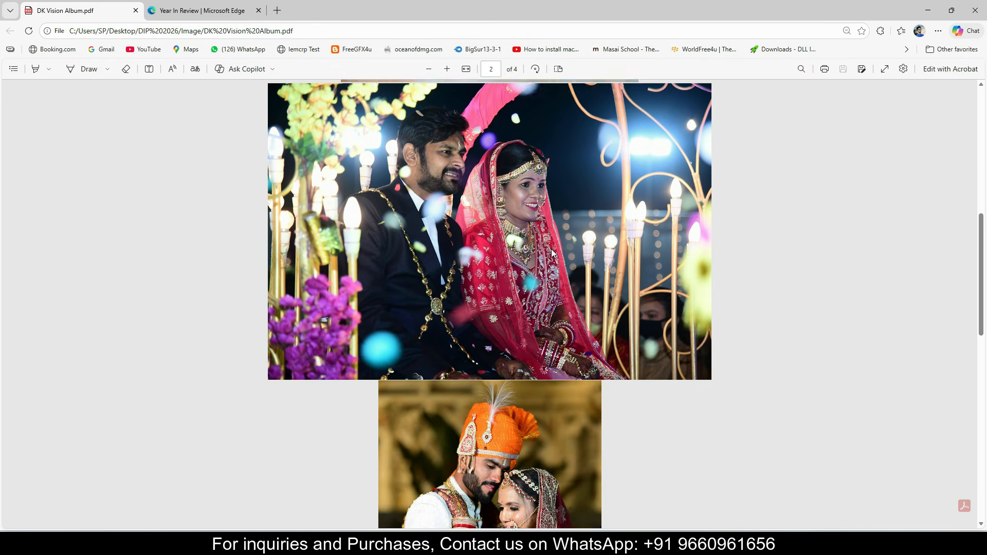
scroll(552, 252, down, 10)
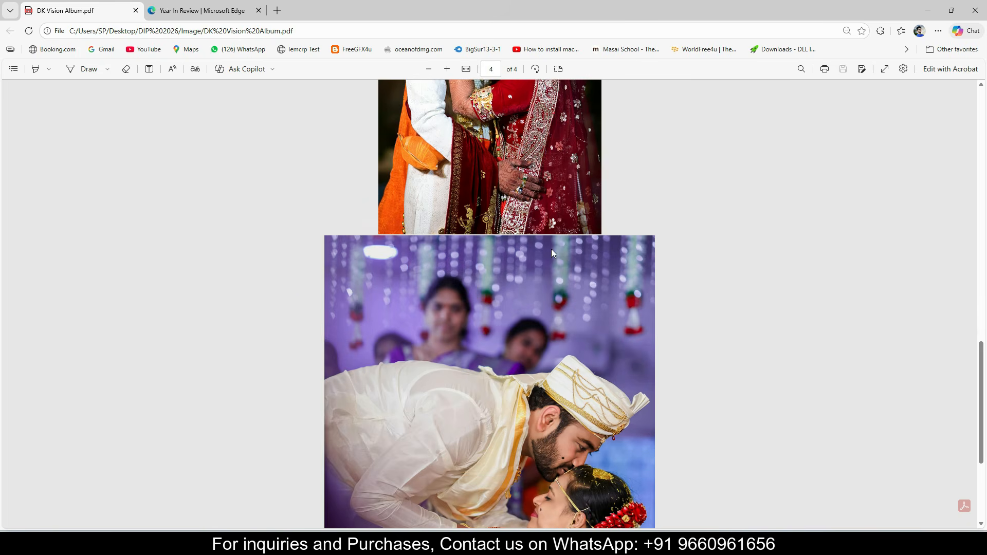
key(alt+Tab)
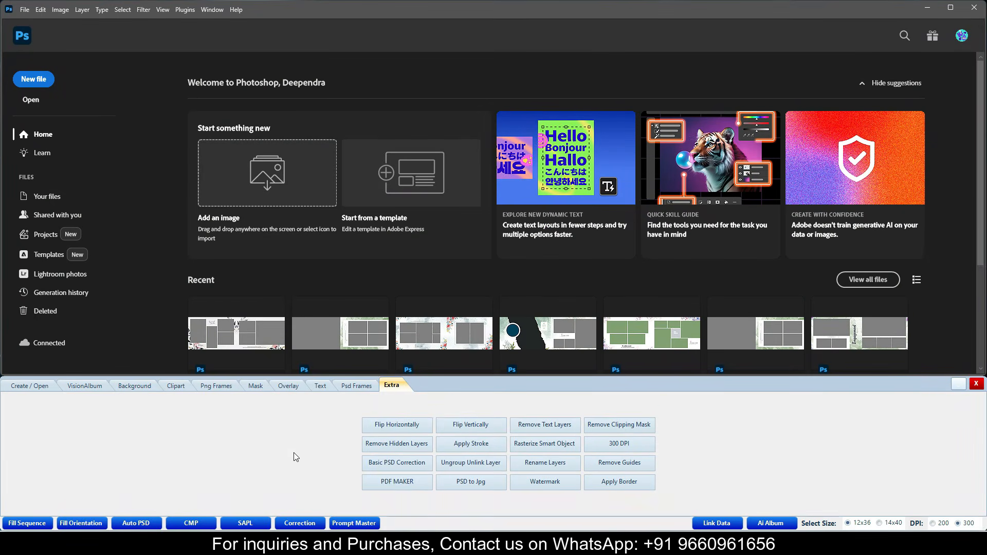
- Convert the PSD file in the Sample Psd folder to JPG with the PSD to JPG converter
click(481, 485)
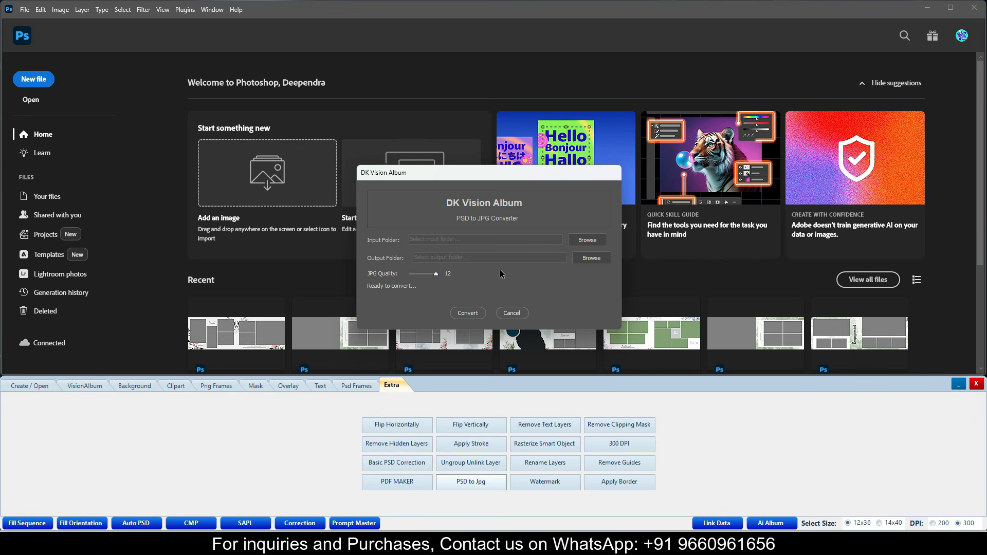
click(583, 243)
click(476, 313)
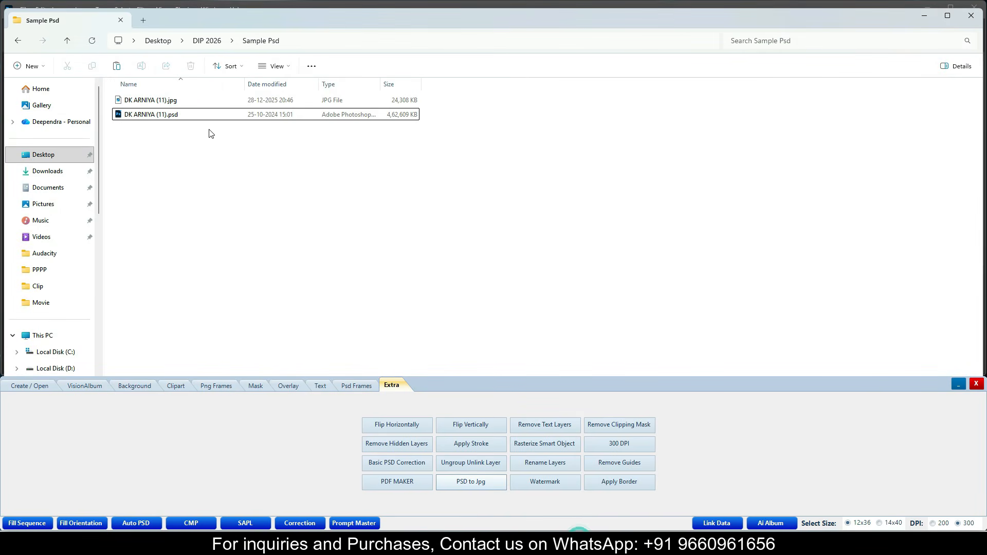
- Show the Sample Psd folder as extra large icons, compare the JPG with its PSD, and return to Photoshop
right_click(215, 153)
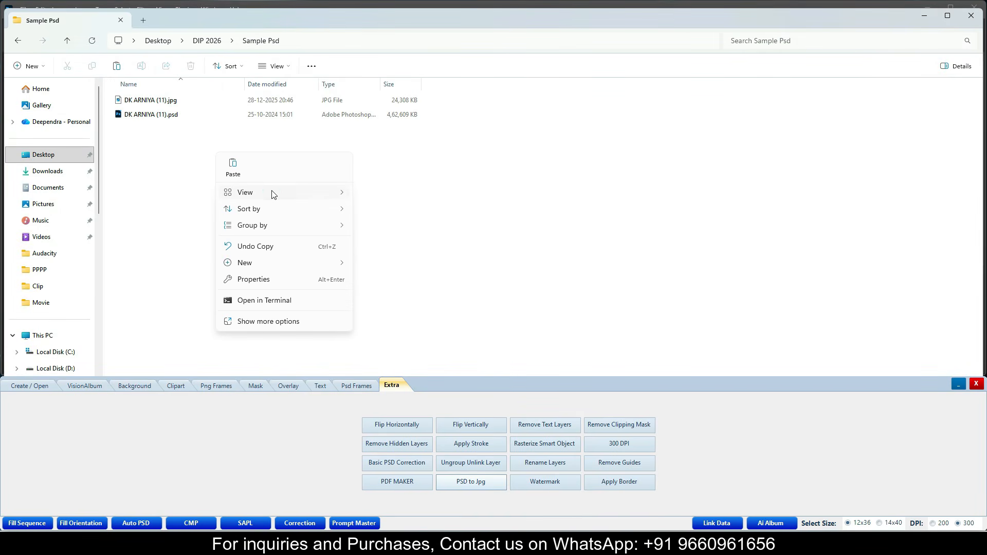
mouse_move(269, 191)
click(389, 200)
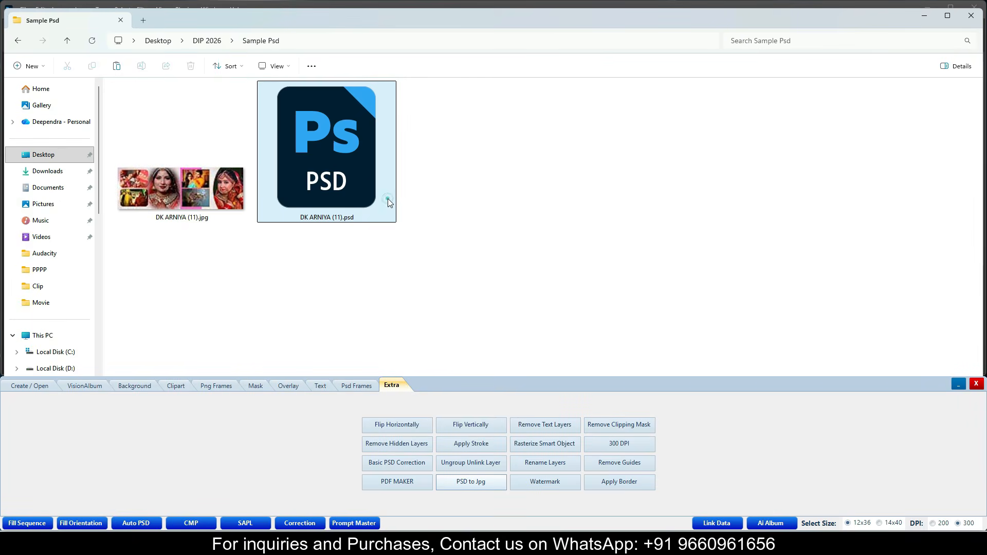
click(191, 183)
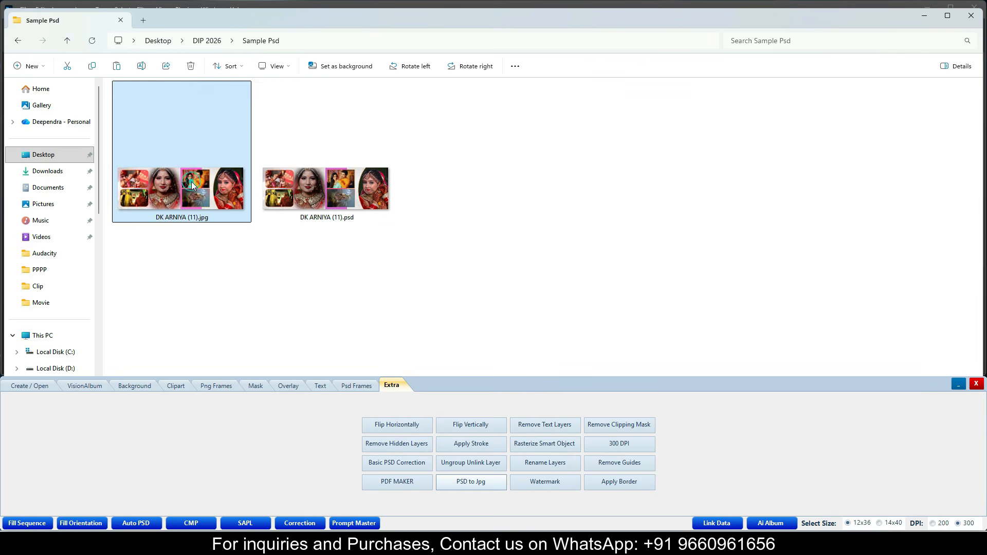
click(319, 203)
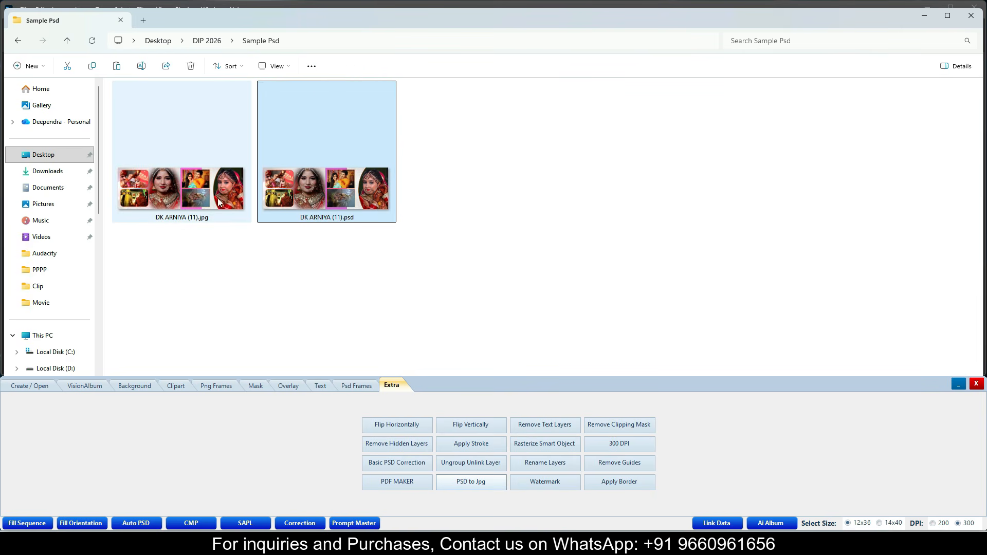
click(182, 195)
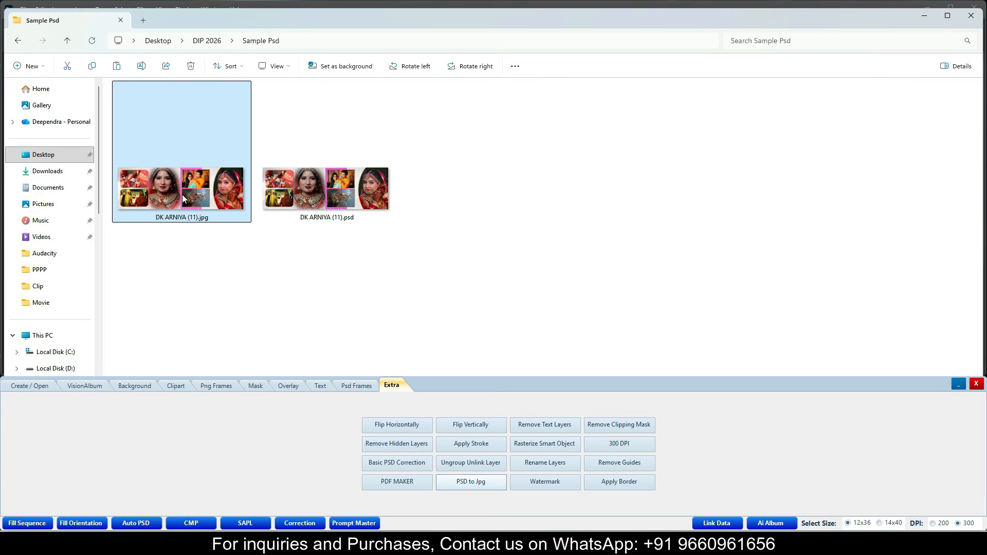
click(606, 392)
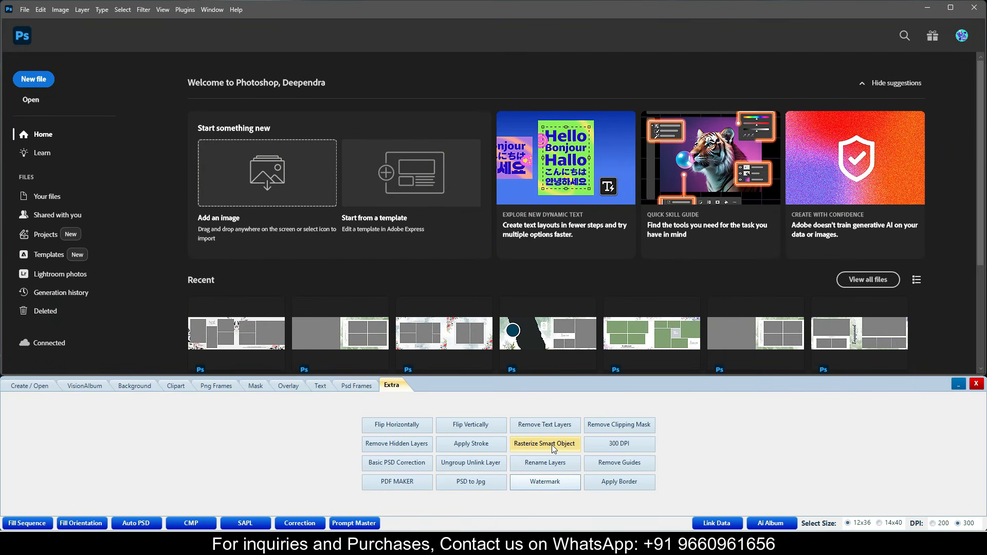
- Start the Watermark tool and set its input folder to folder 4 inside DIP 2026/Image
click(556, 483)
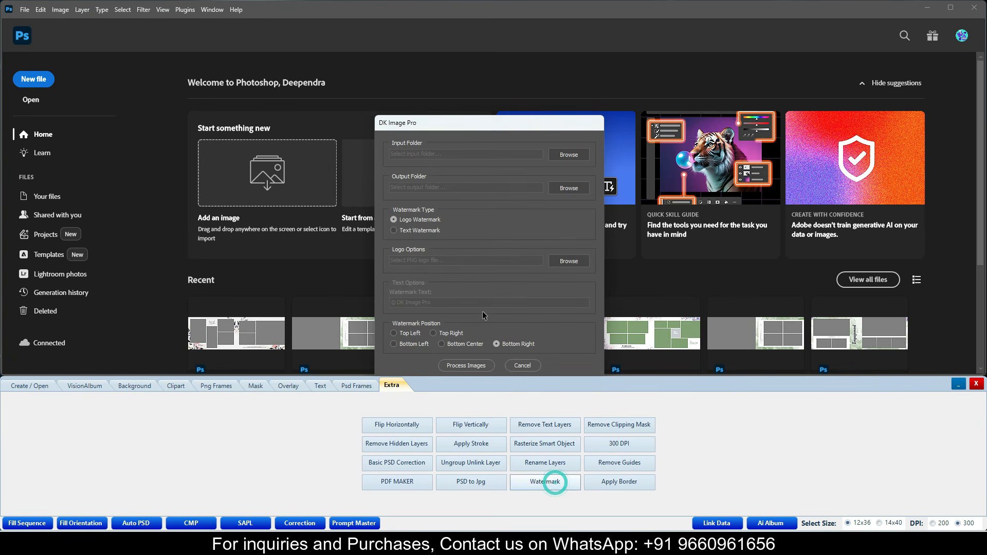
drag(456, 121, 455, 66)
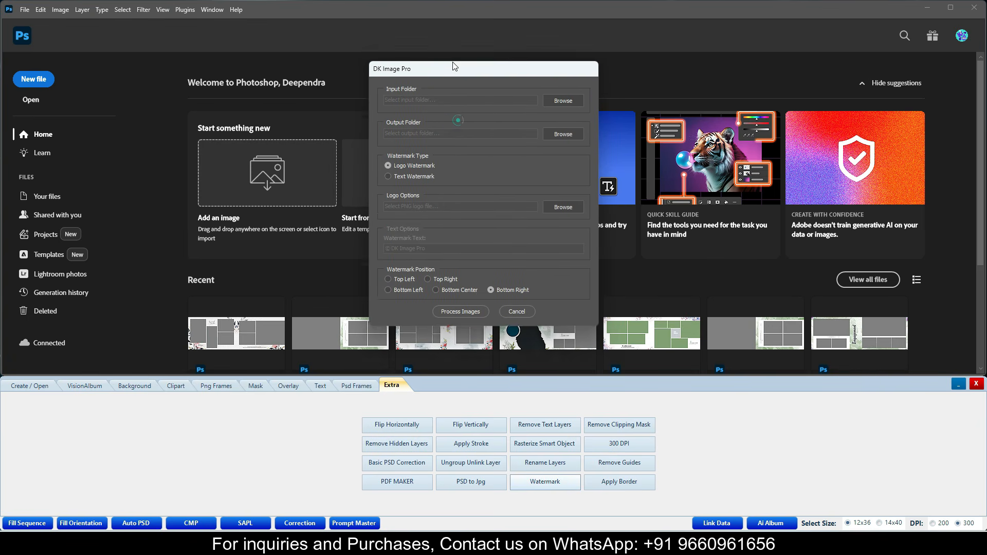
click(563, 94)
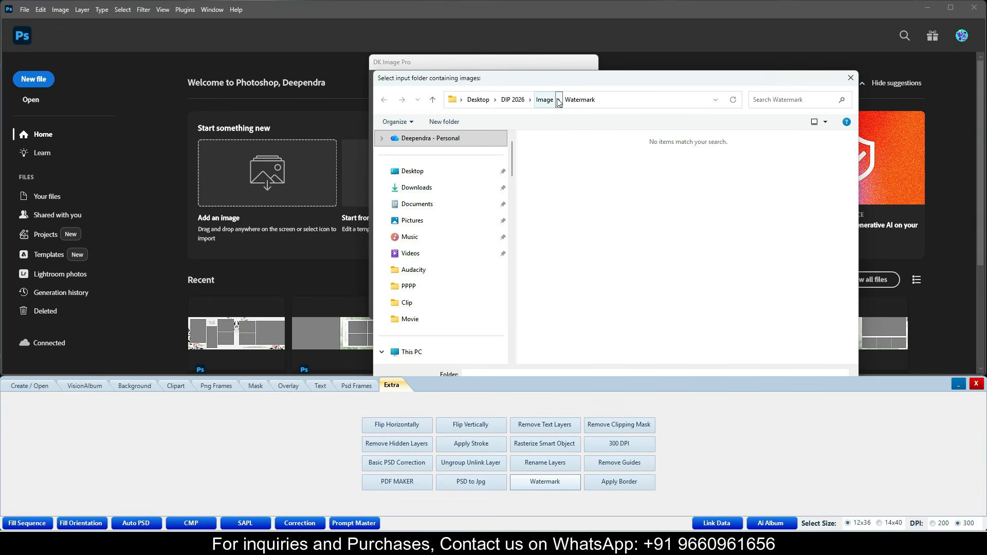
double_click(540, 195)
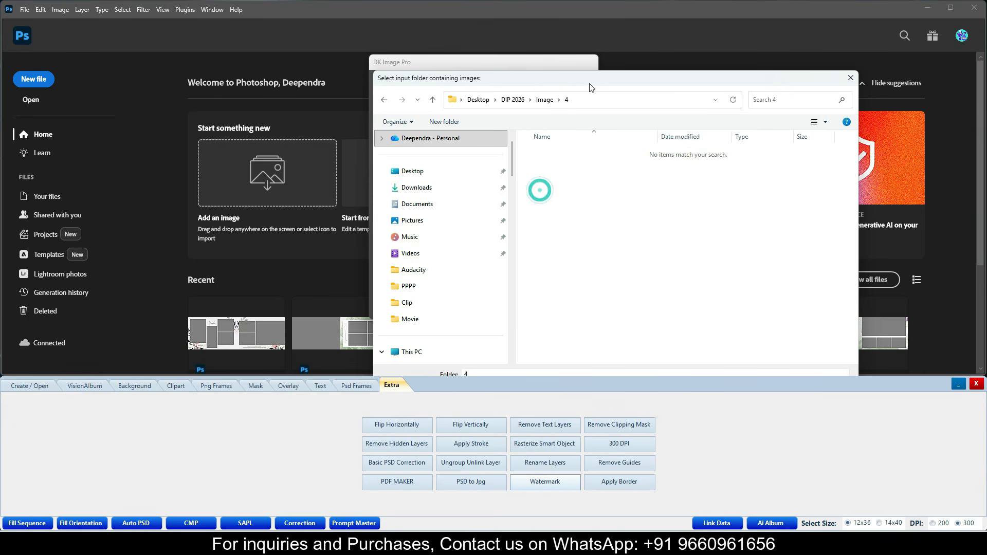
drag(591, 84, 483, 13)
click(668, 317)
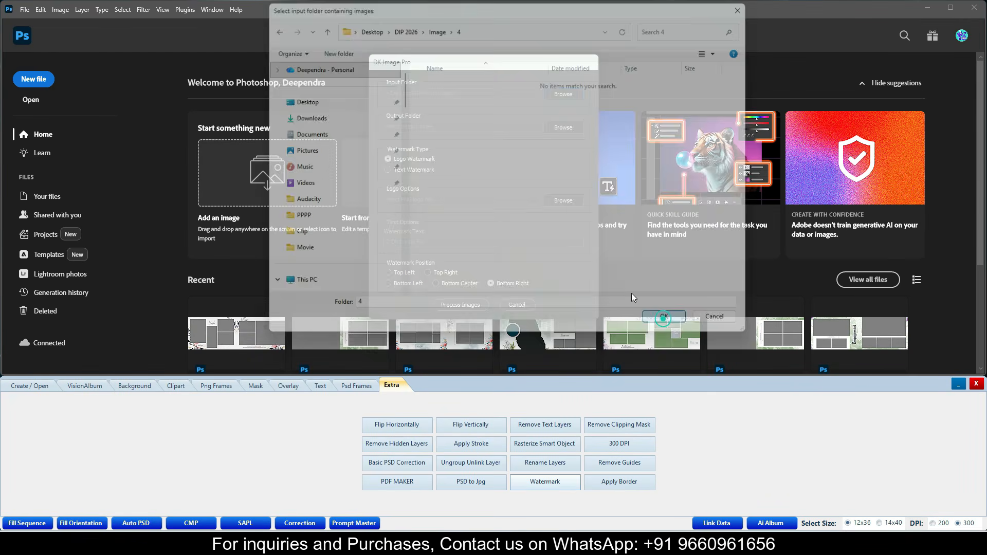
- Set the watermark output folder to the Watermark folder inside DIP 2026/Image
click(563, 128)
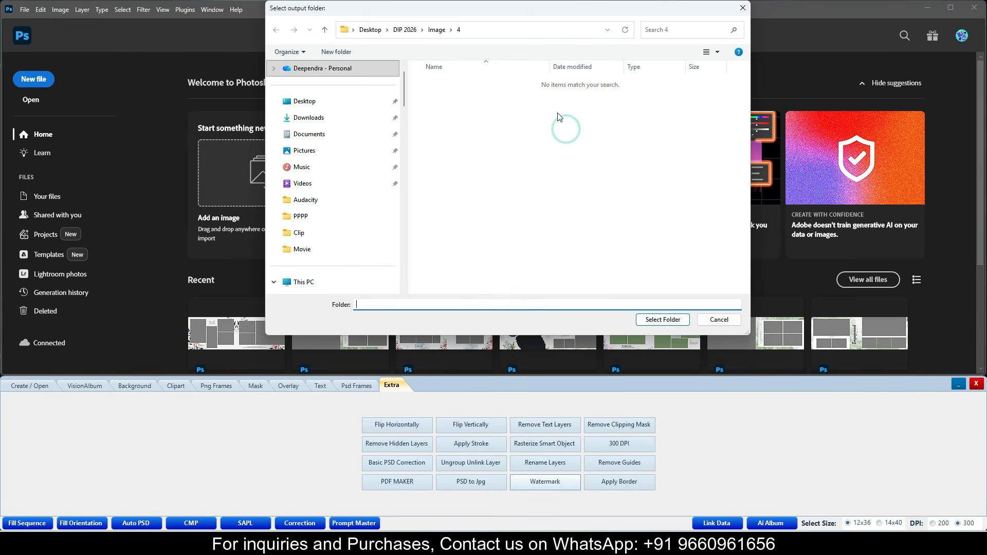
click(437, 29)
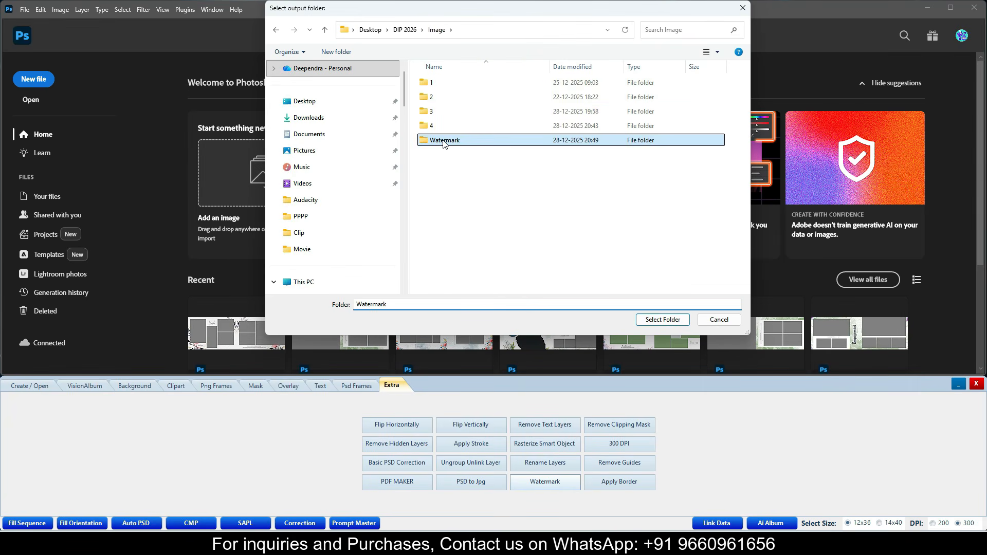
double_click(442, 140)
click(663, 323)
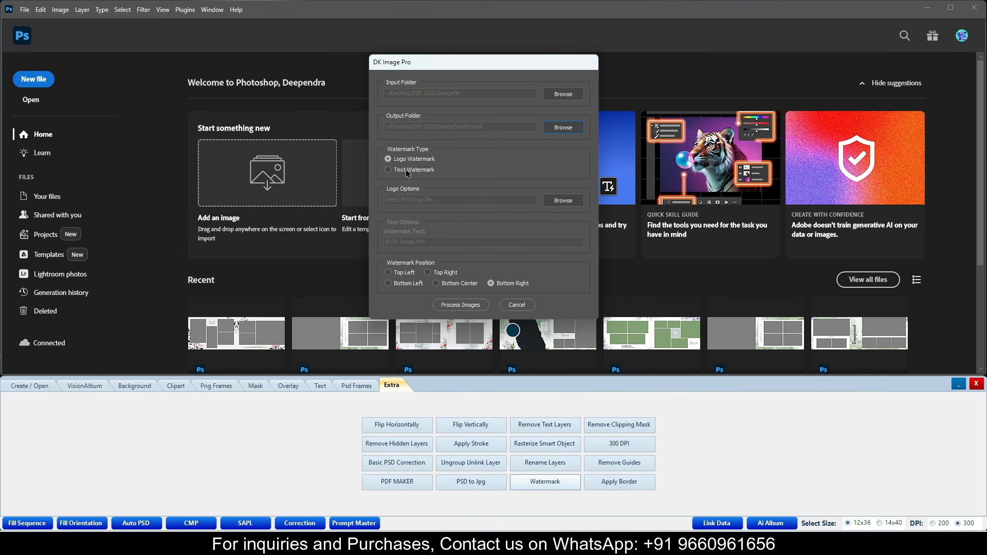
- Switch the watermark type to Text Watermark and set the text to "DK ARNIYA"
click(406, 170)
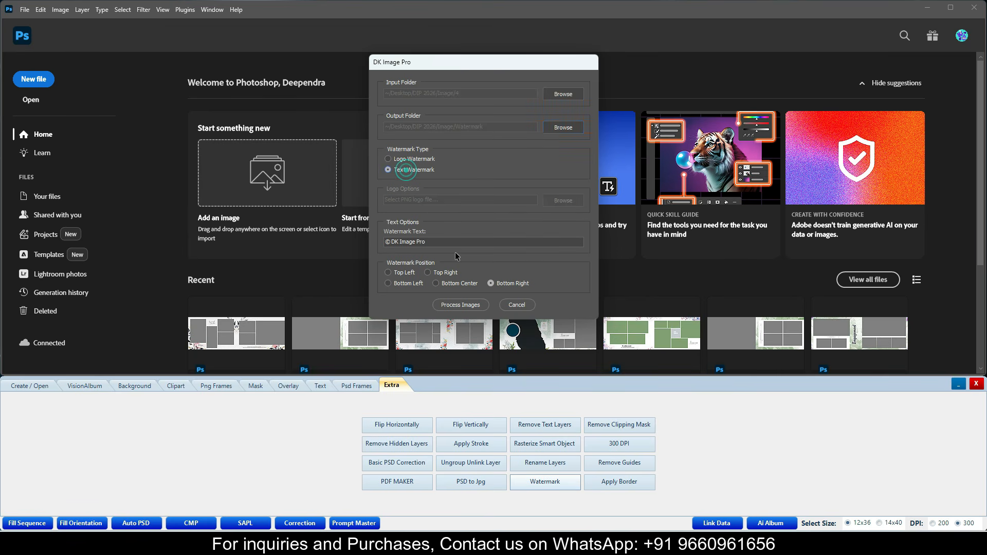
triple_click(470, 244)
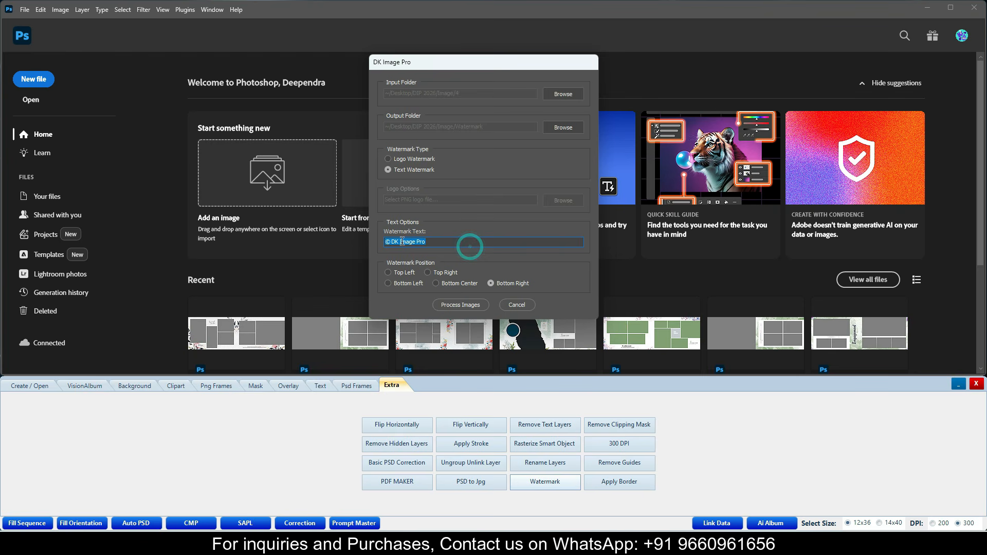
text(DK ARMY)
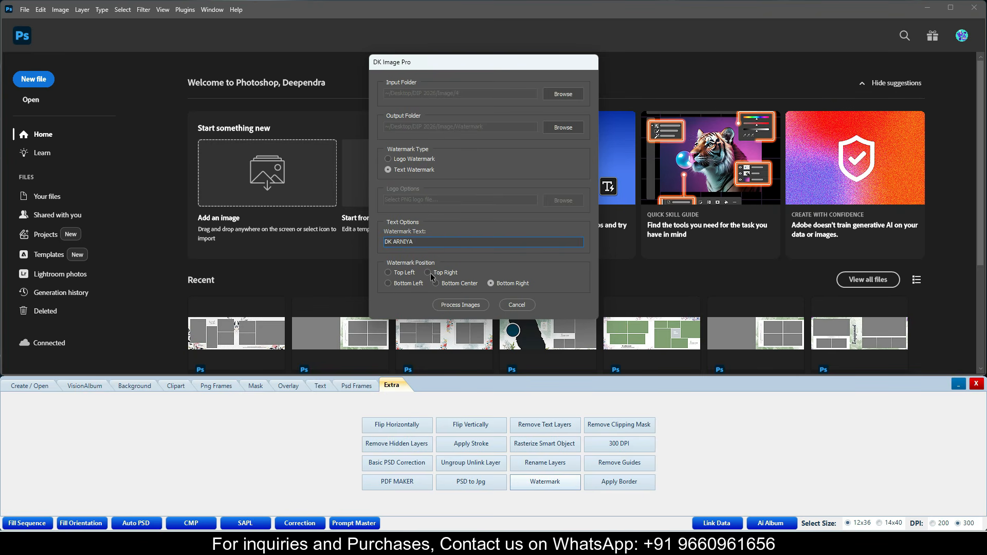
- Process the images with the text watermark, accepting the JPEG save notice for each photo
click(471, 305)
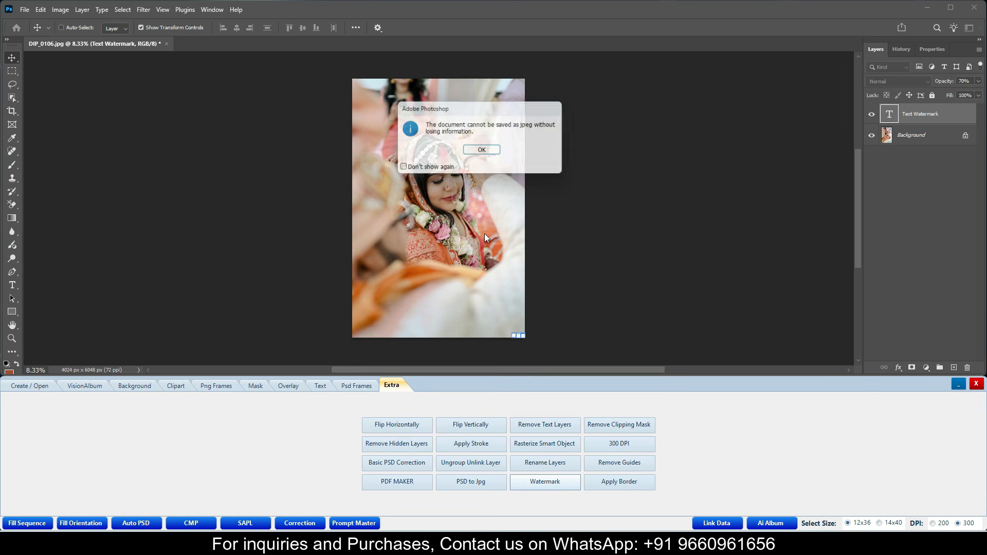
click(481, 152)
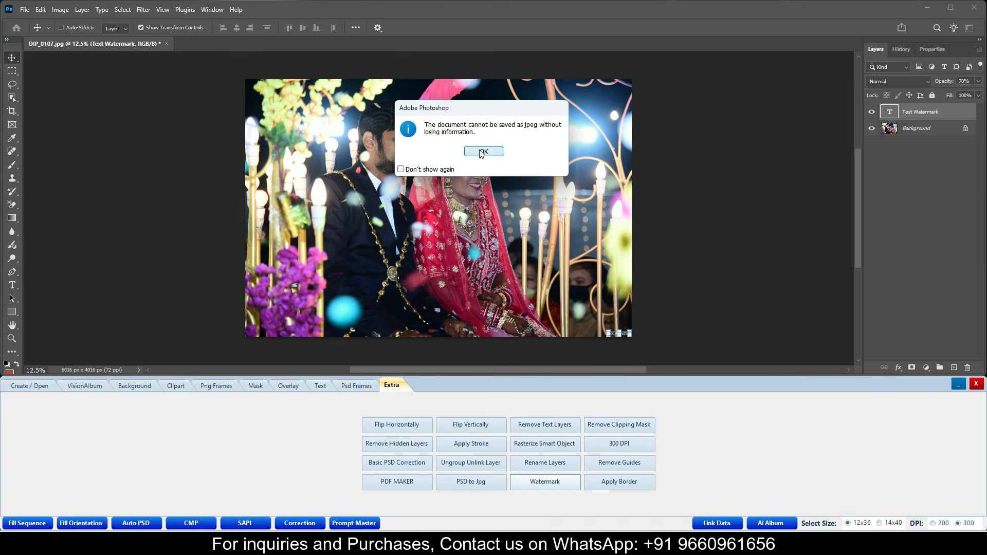
click(483, 151)
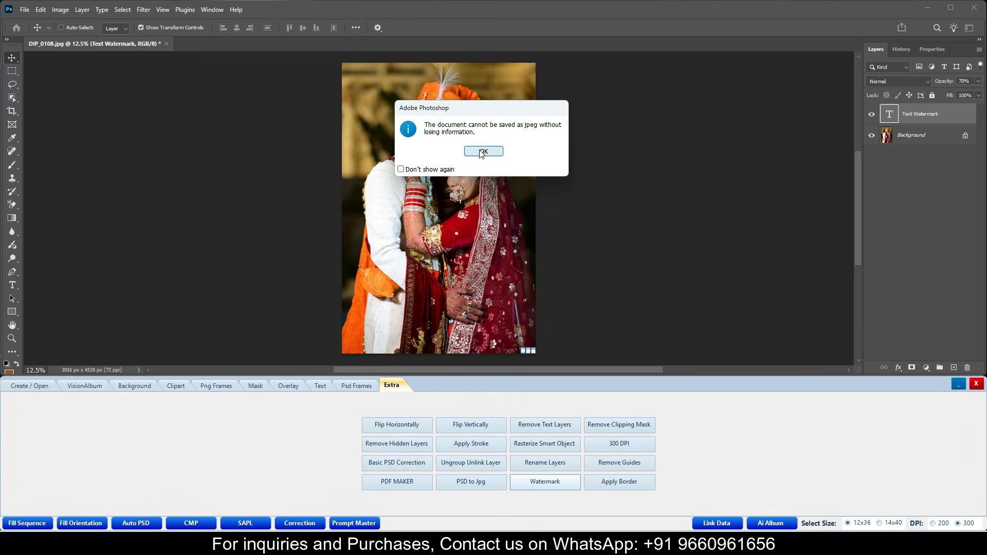
click(481, 151)
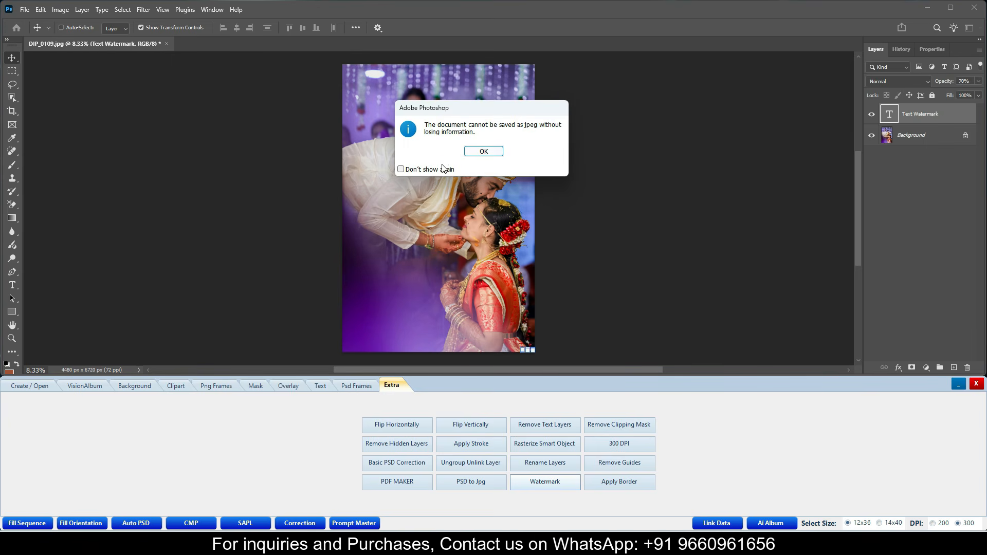
click(483, 151)
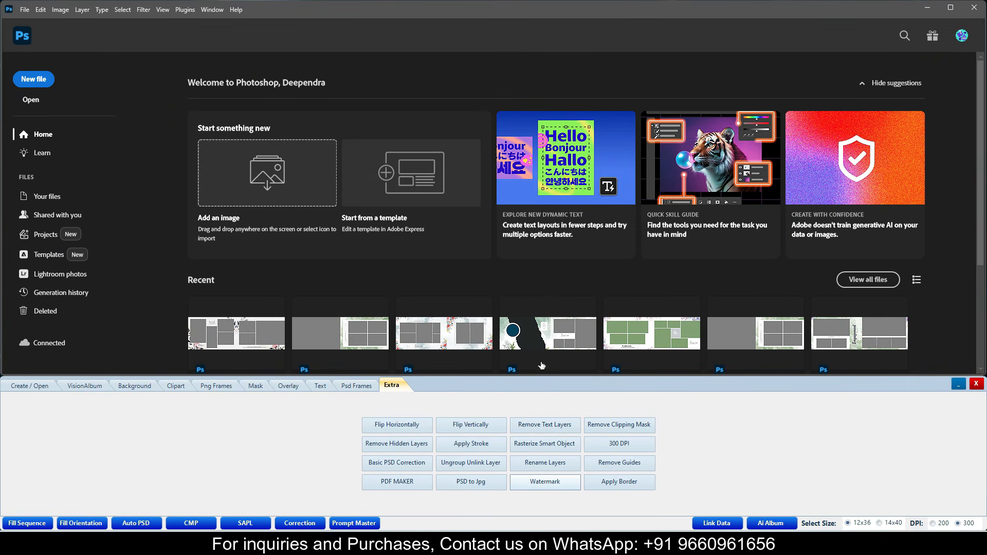
- Examine the watermark in the corner of the processed photos DIP_0106.jpg to DIP_0108.jpg, and return to the DK VisionAlbum Pro panel
mouse_move(574, 543)
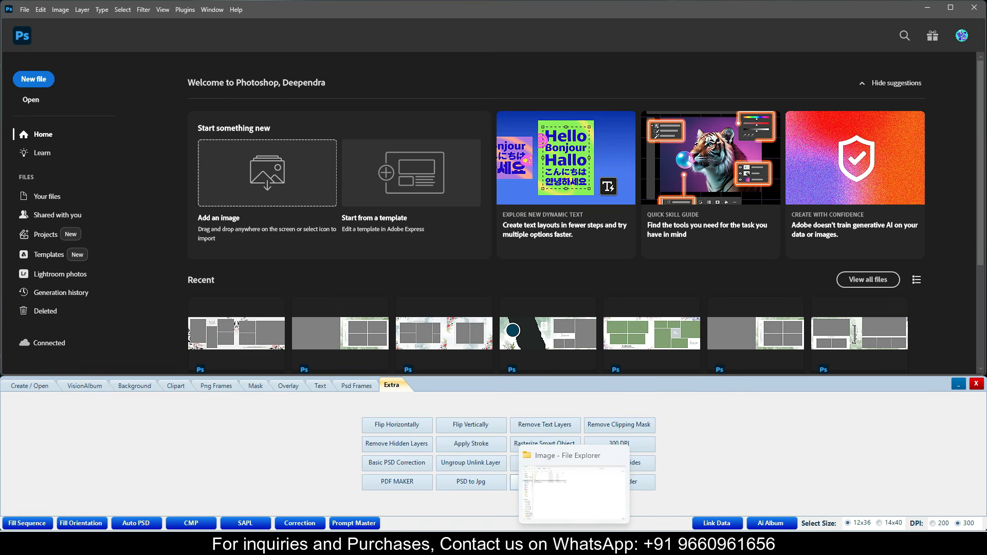
click(573, 491)
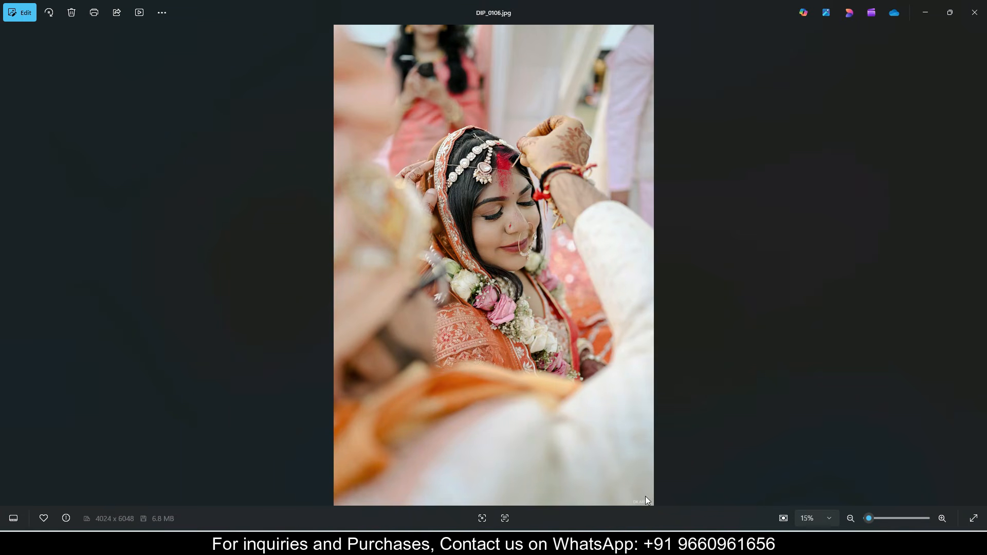
scroll(650, 497, up, 6)
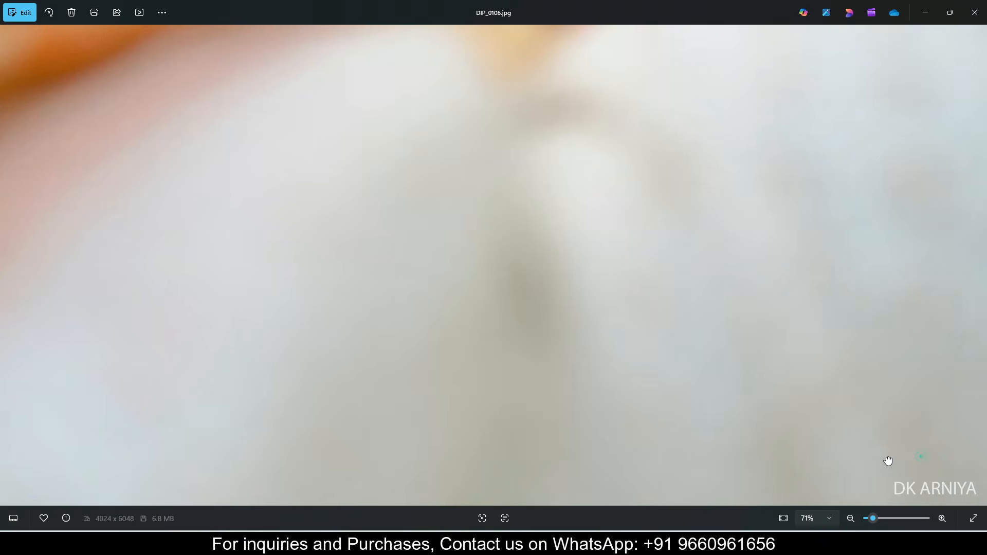
scroll(649, 391, down, 3)
scroll(650, 390, down, 3)
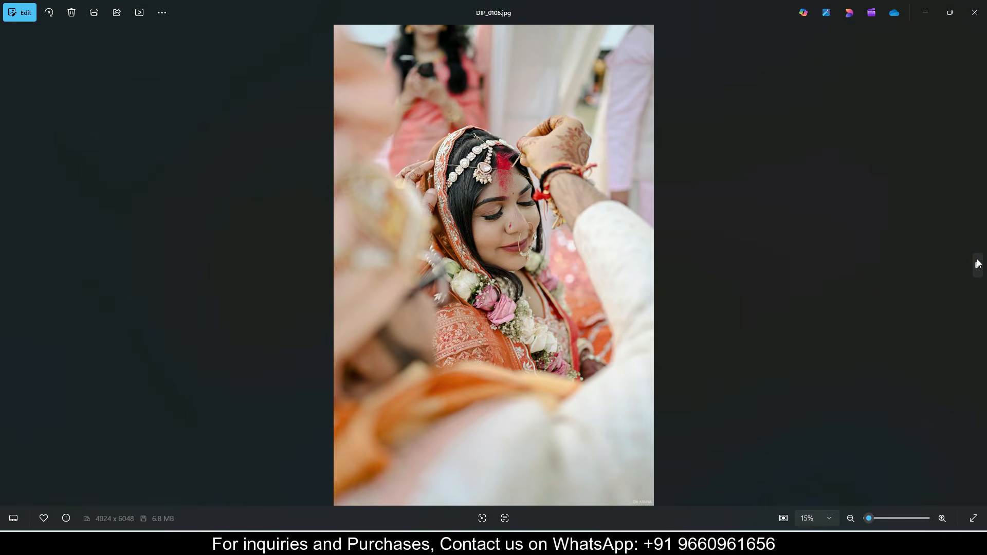
click(977, 264)
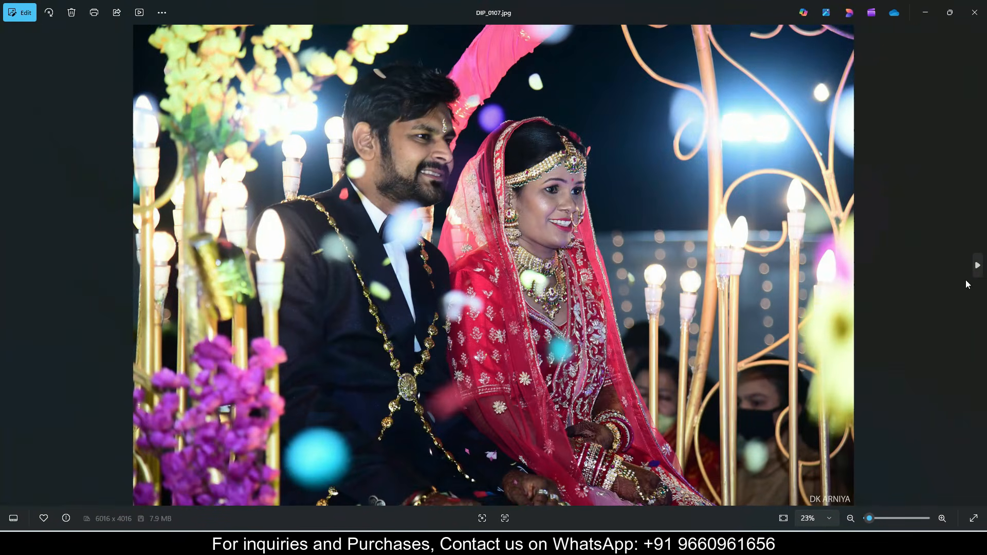
click(976, 265)
scroll(678, 454, up, 3)
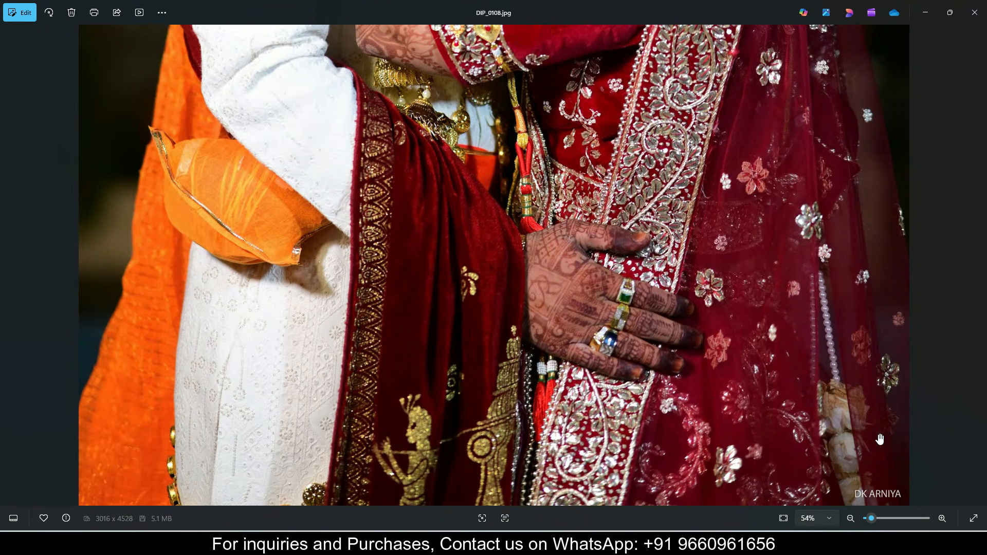
mouse_move(699, 544)
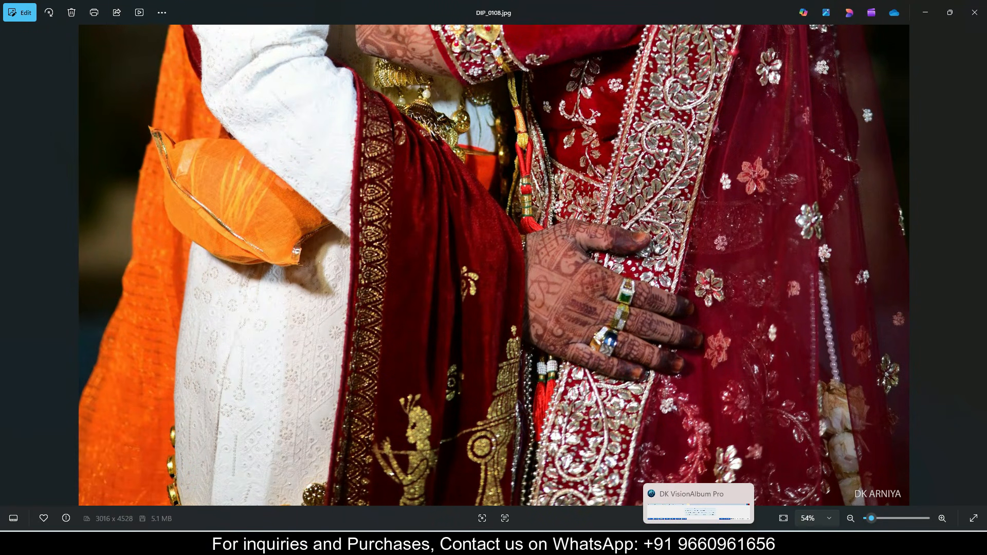
click(699, 543)
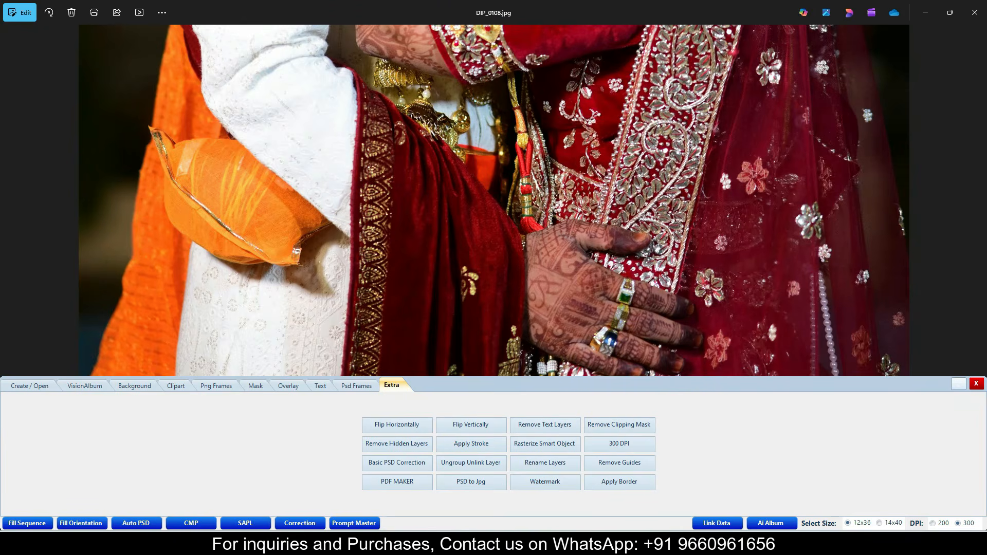
- Return to Photoshop and open the photo DIP_0134.jpg from the VisionAlbum image list
click(674, 505)
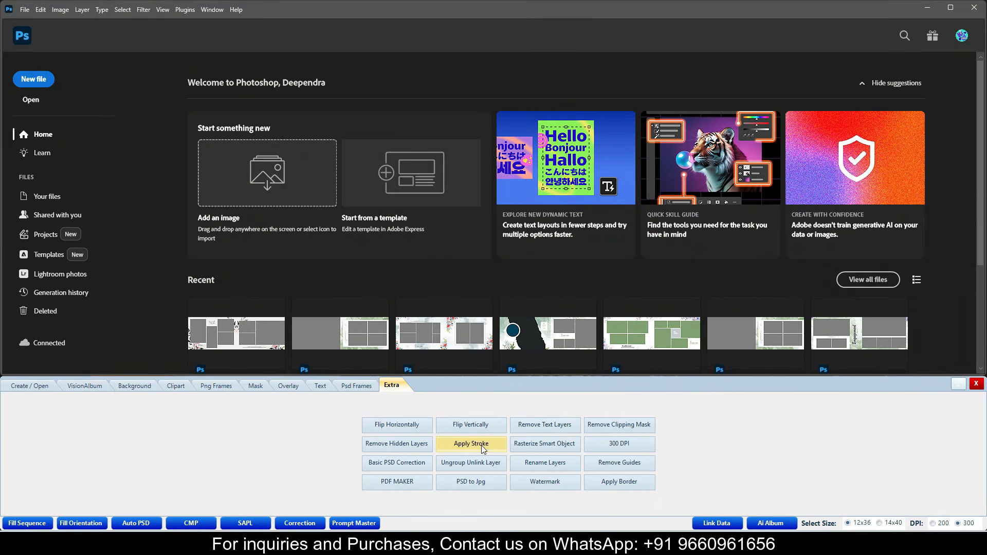
click(103, 386)
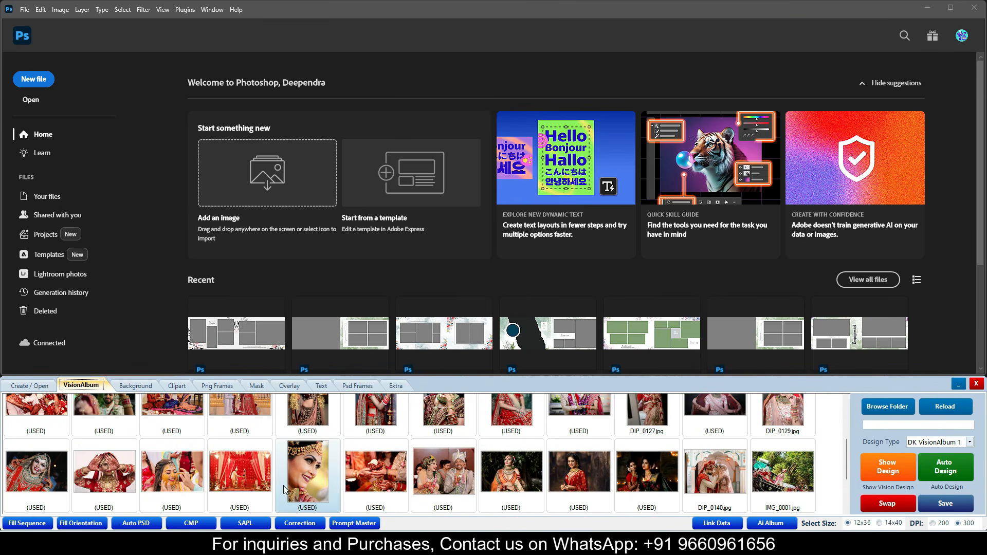
double_click(304, 474)
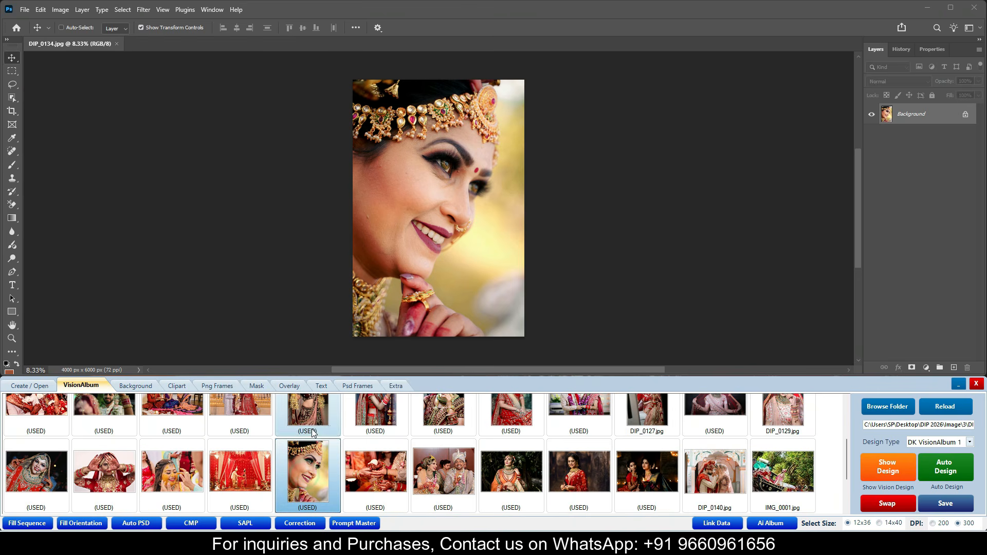
- Apply a border to DIP_0134.jpg with the stroke color set to red ff0000
click(394, 386)
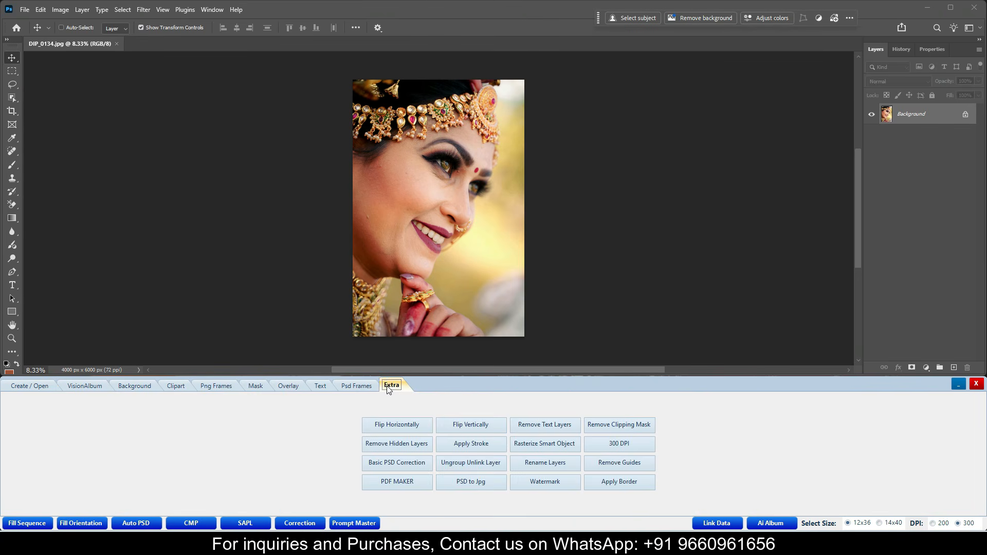
click(625, 480)
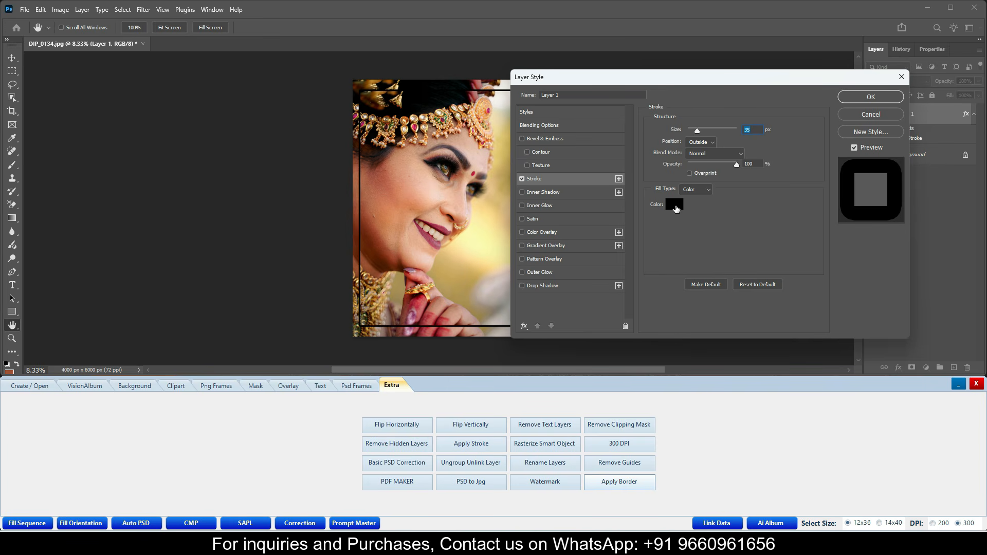
click(676, 207)
text(ff0000)
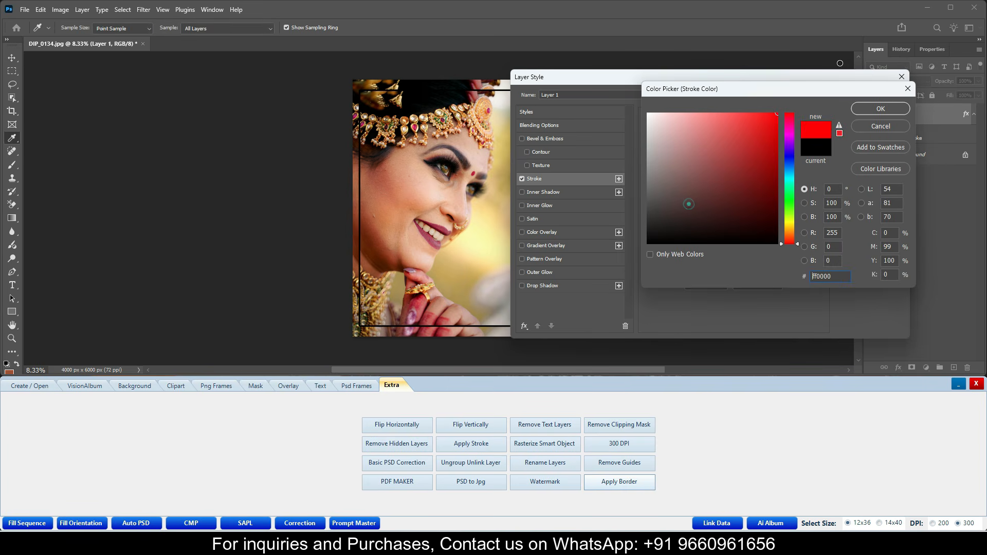
click(883, 109)
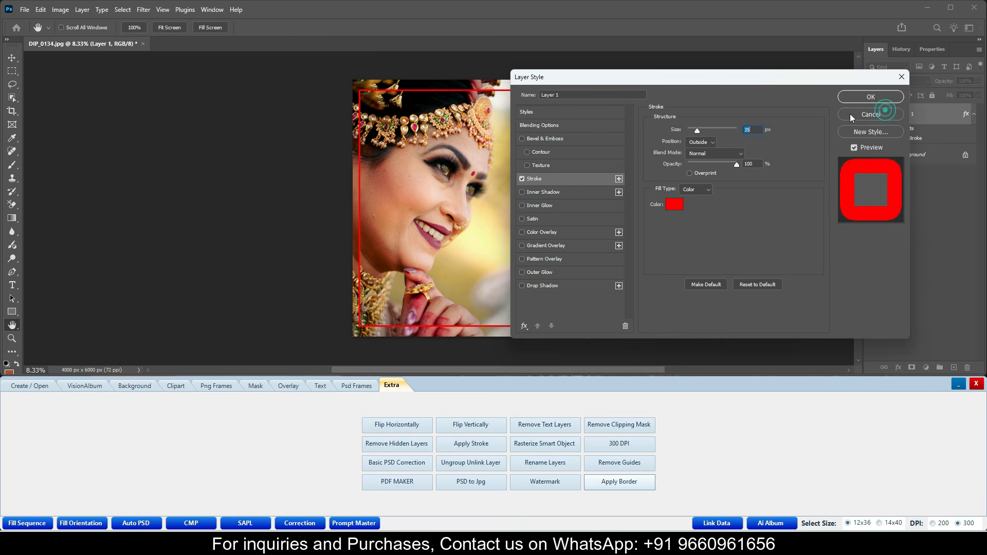
click(871, 97)
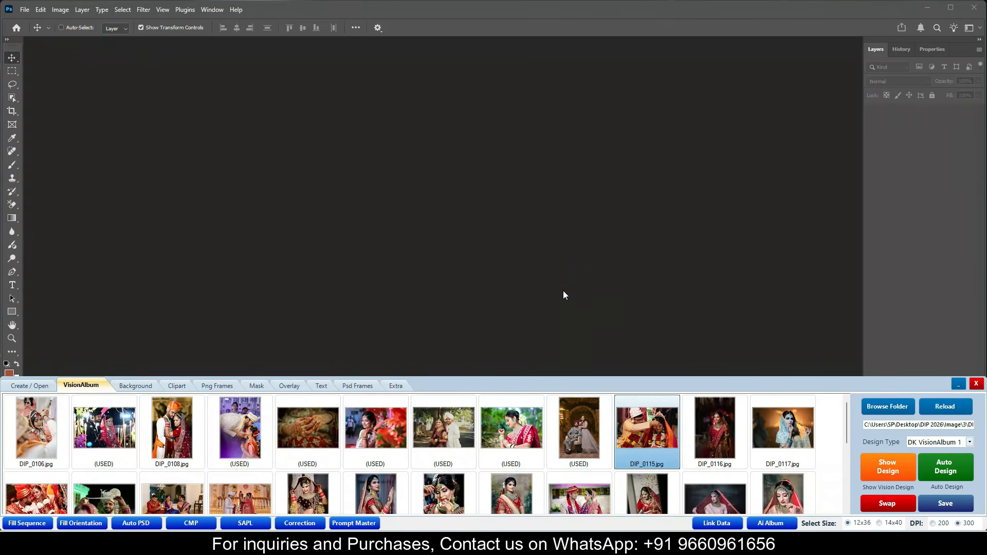
click(361, 523)
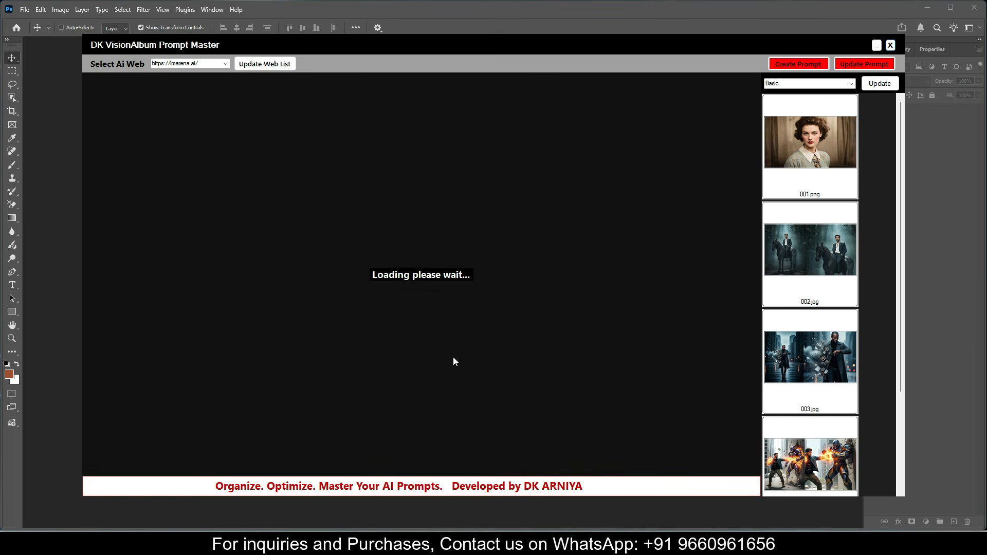
click(226, 64)
click(210, 81)
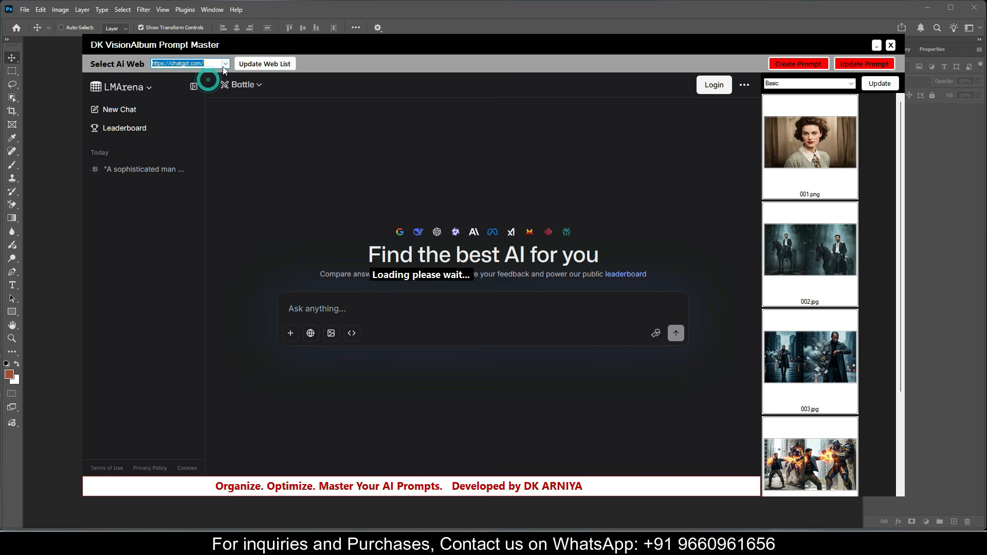
- View the qwen.ai/home and kie.ai/seedream-api sites in Prompt Master, dismissing the ChatGPT offer, and return to lmarena.ai
click(226, 63)
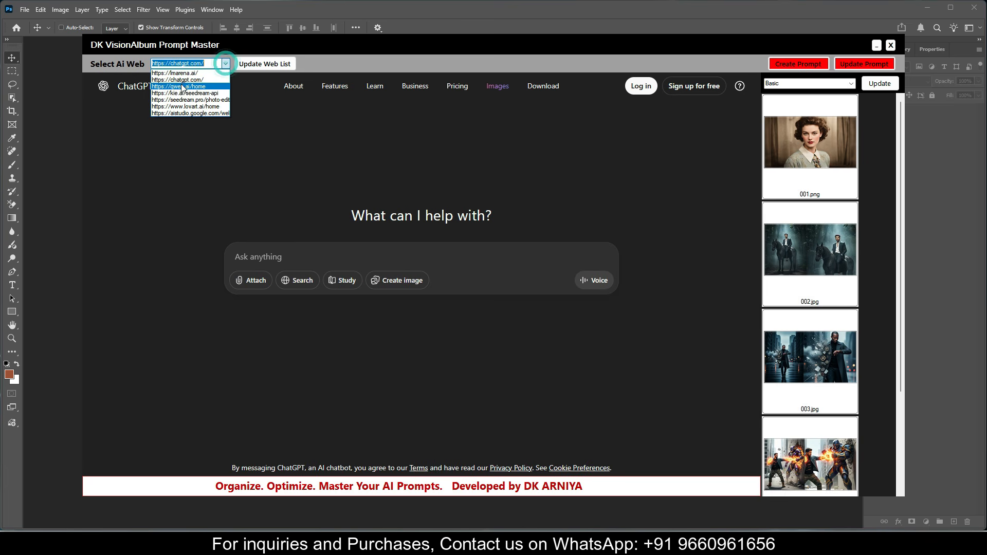
click(182, 79)
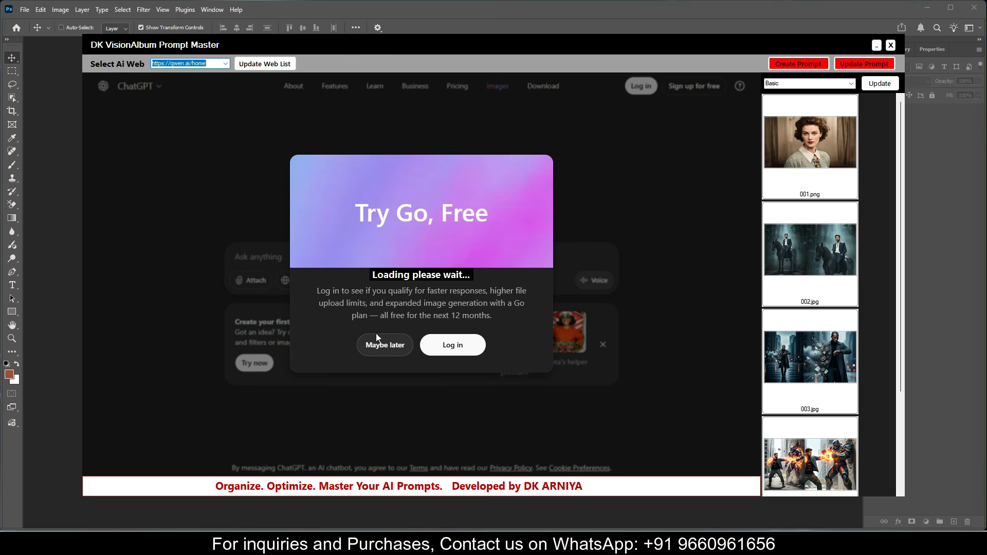
click(383, 344)
click(226, 64)
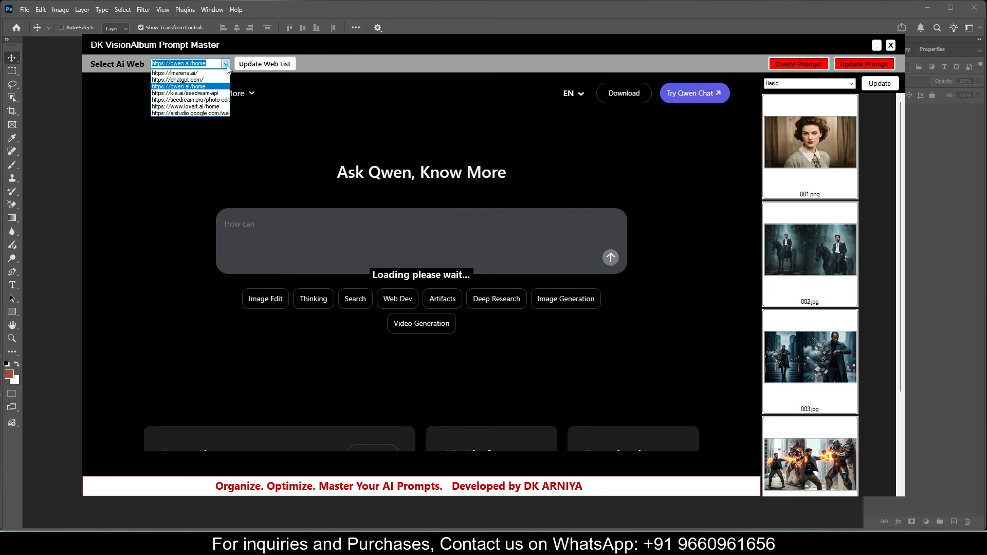
click(202, 93)
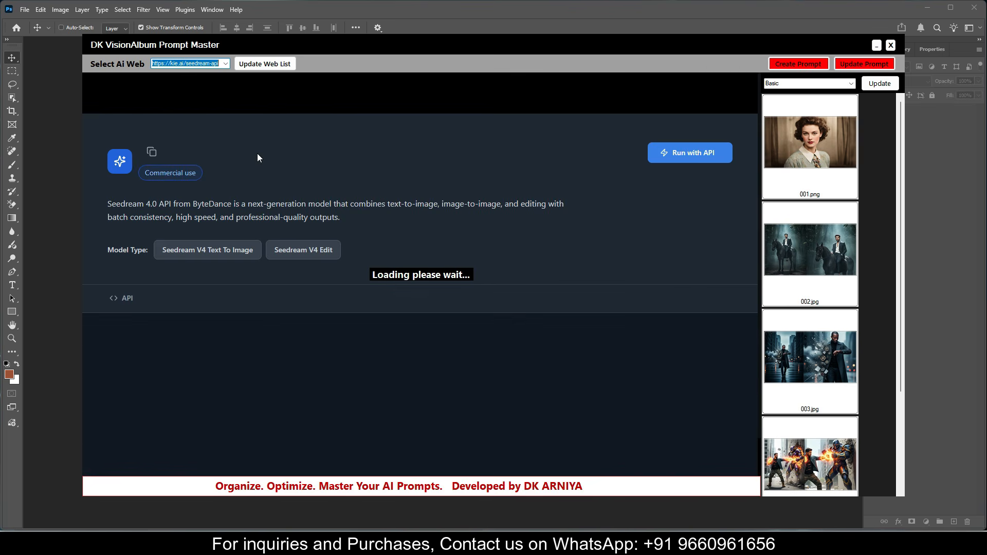
click(225, 64)
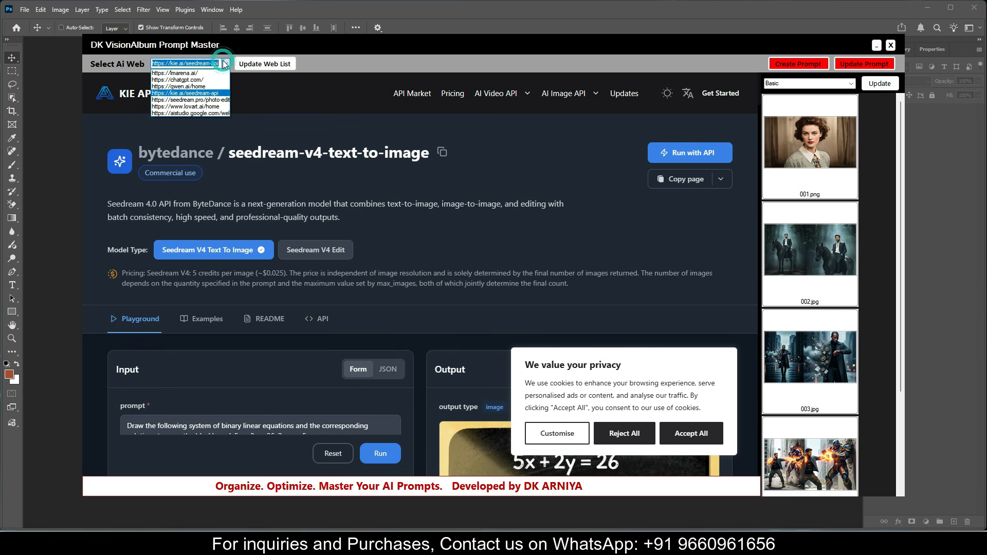
click(206, 73)
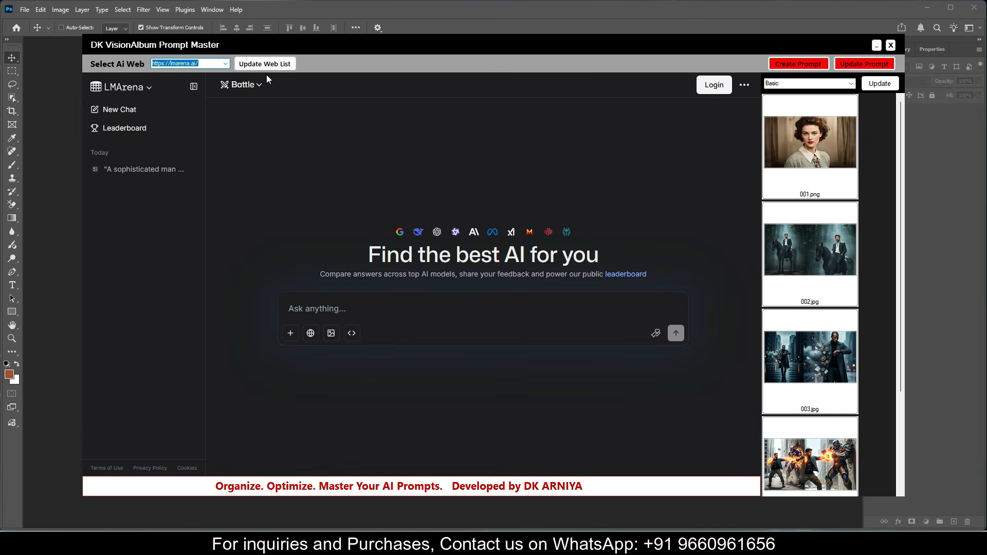
- Review the editable website list and the category choices for creating a new prompt, closing both without changes
click(266, 64)
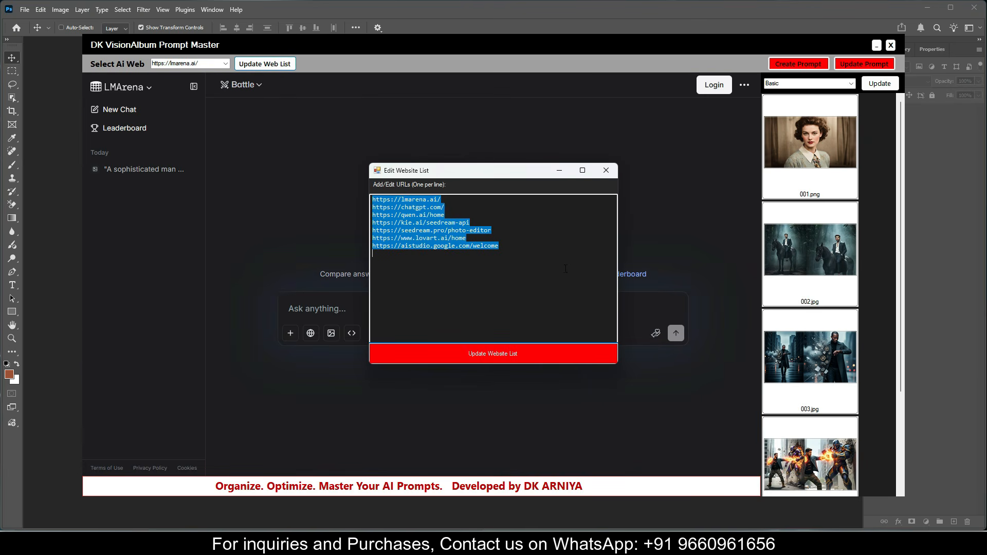
click(606, 171)
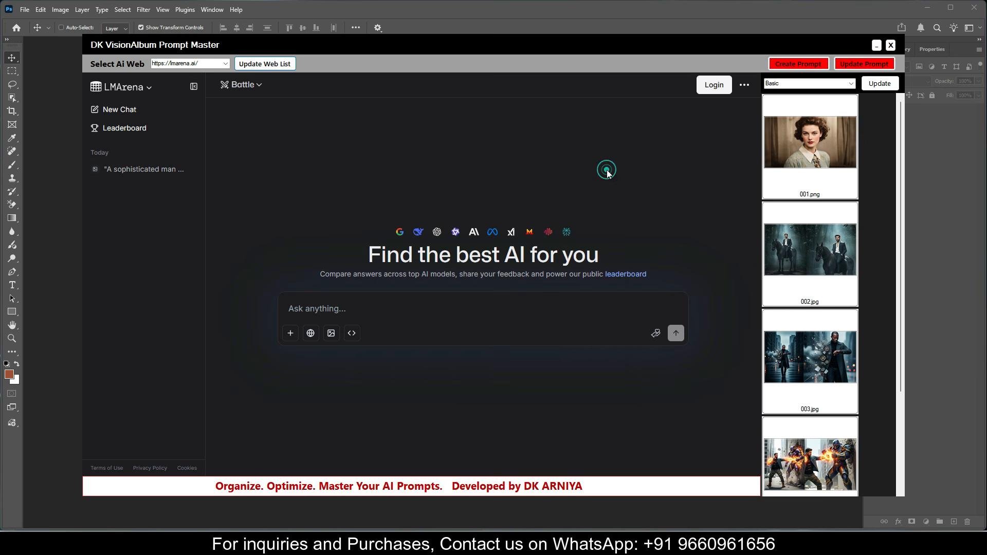
click(816, 66)
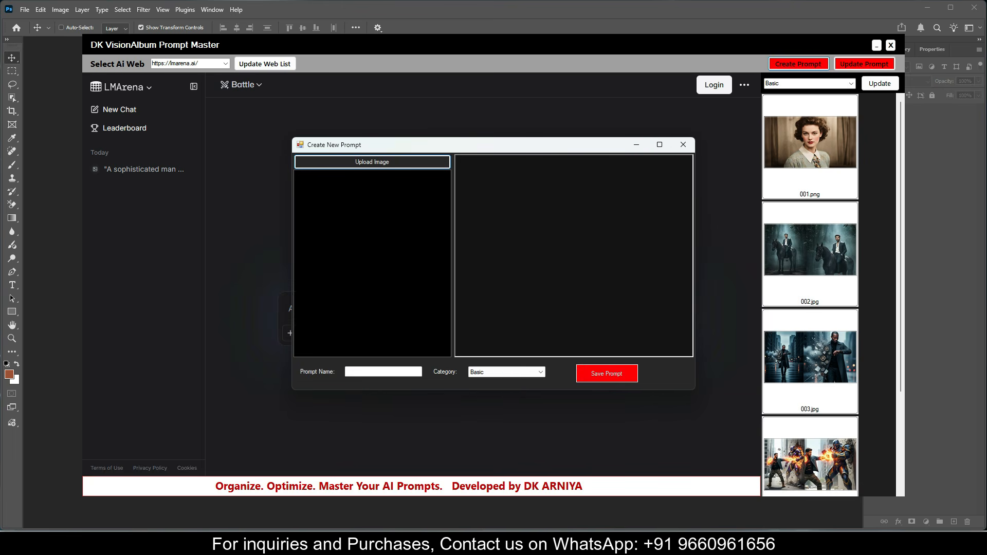
click(507, 373)
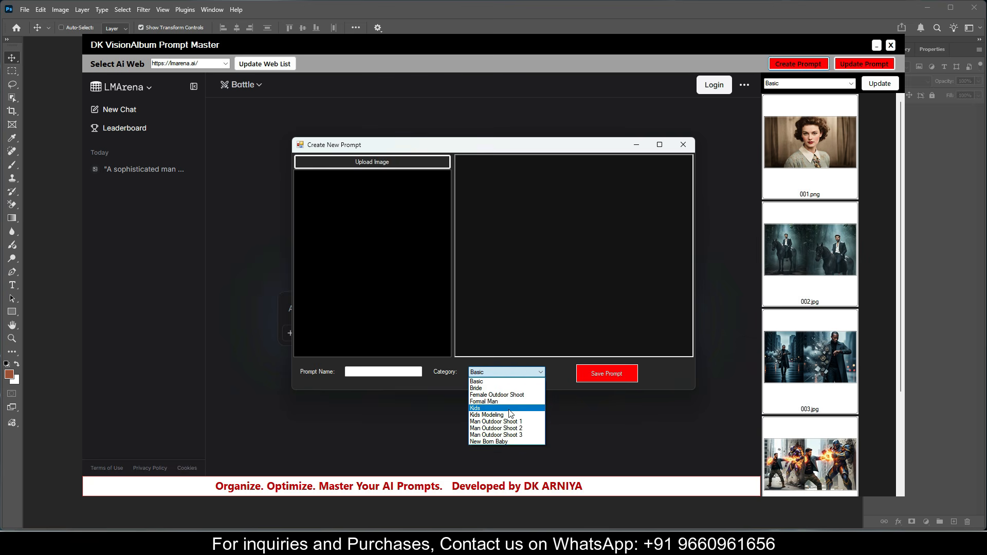
click(517, 368)
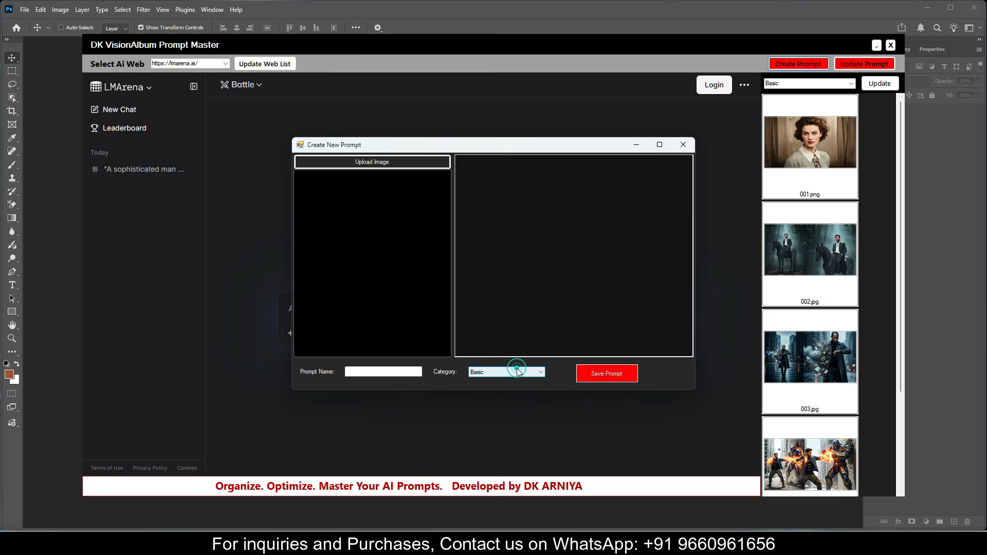
click(684, 144)
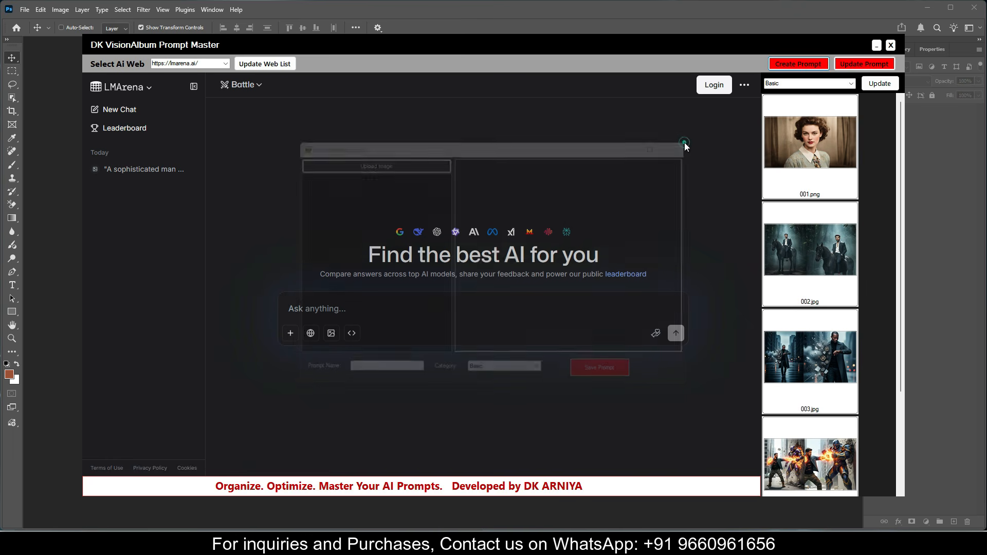
- View the existing prompt text of 001.png in the Update Existing Prompt dialog and close it unchanged
click(813, 132)
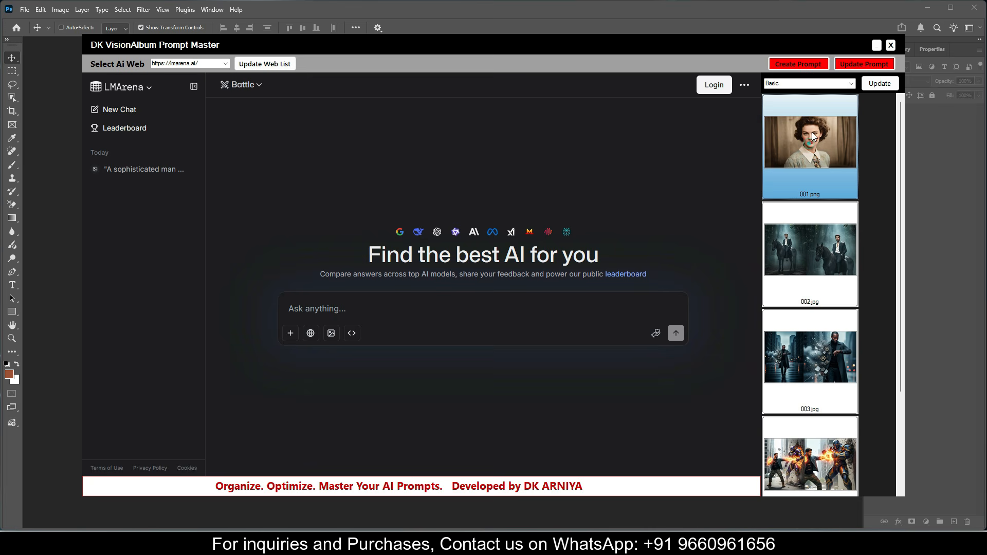
click(864, 64)
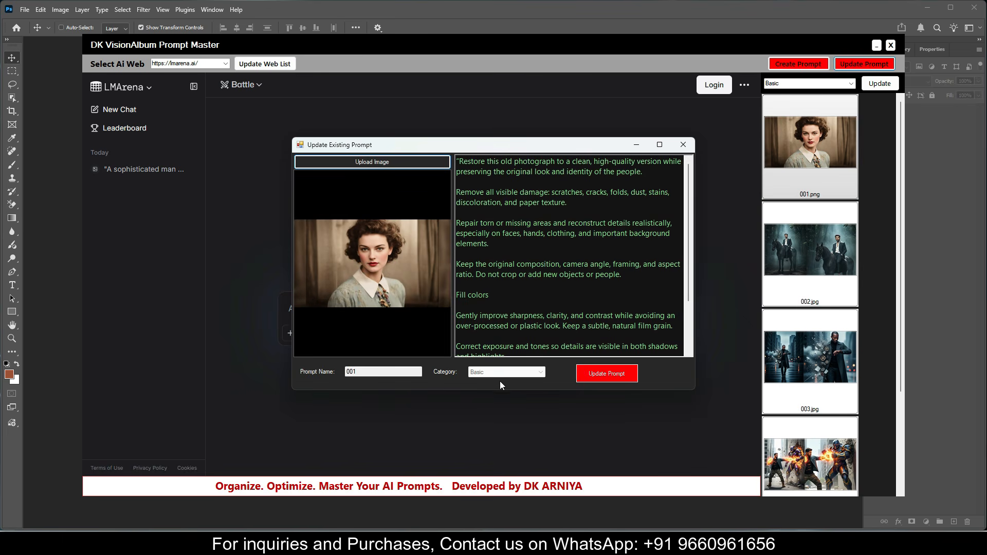
click(684, 144)
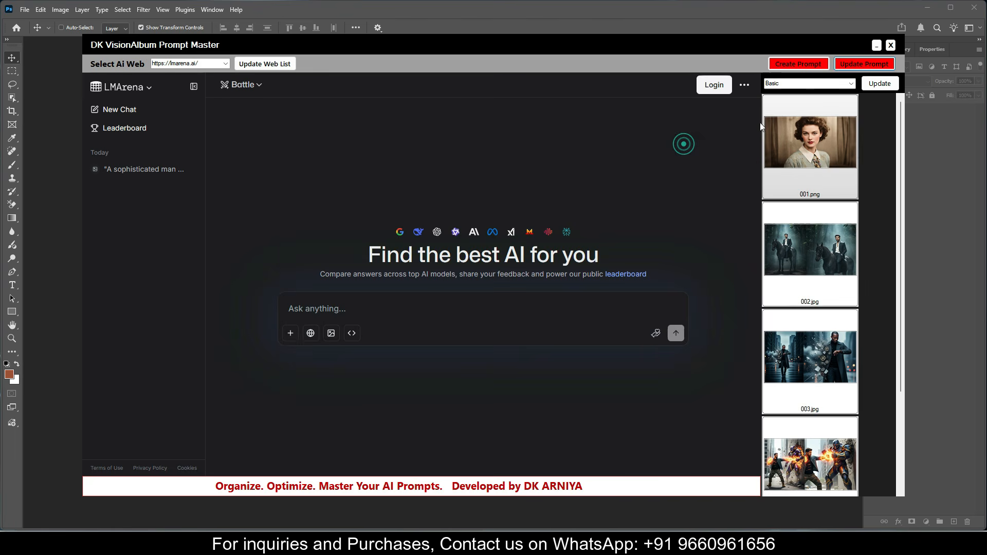
- View the prompt categories in the Category Manager and close it without changes
click(852, 83)
click(852, 83)
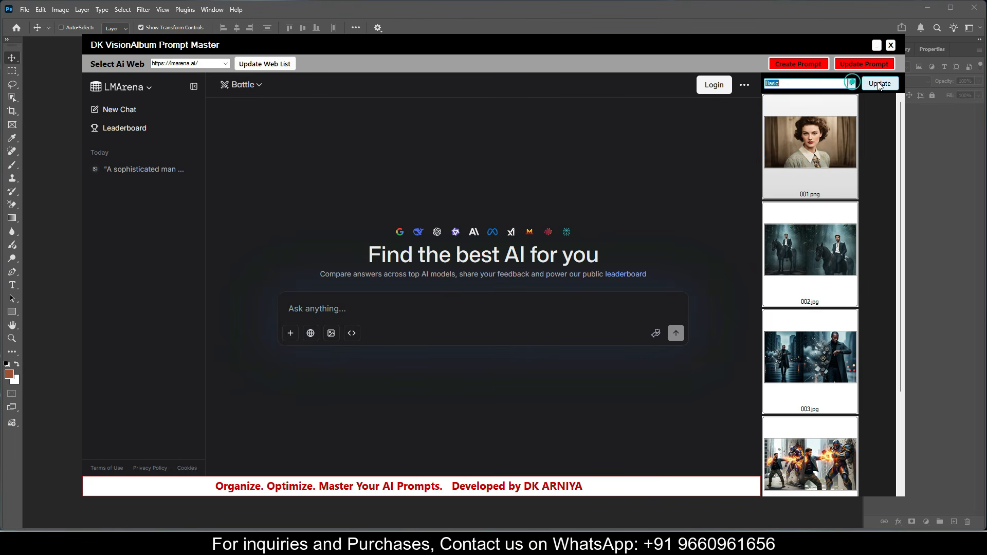
click(878, 84)
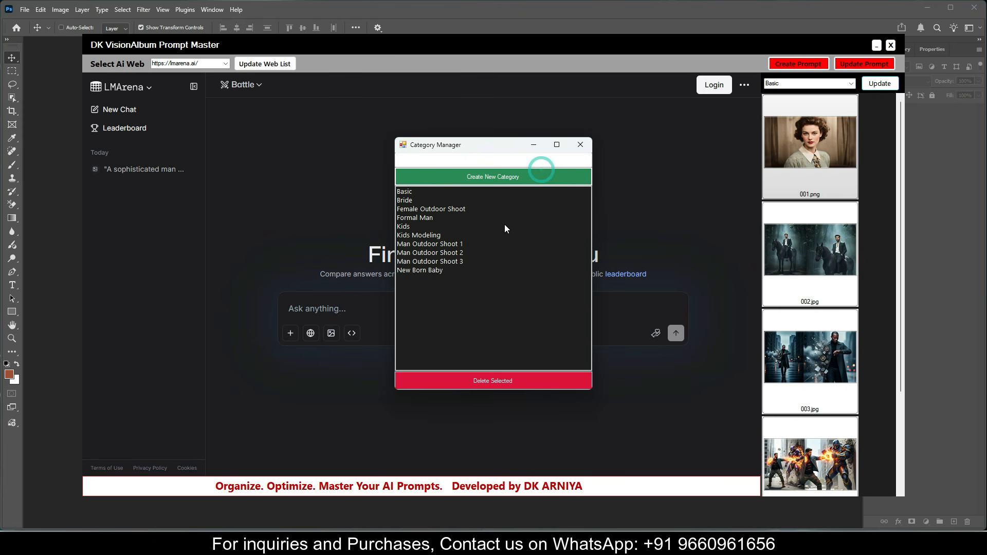
click(577, 145)
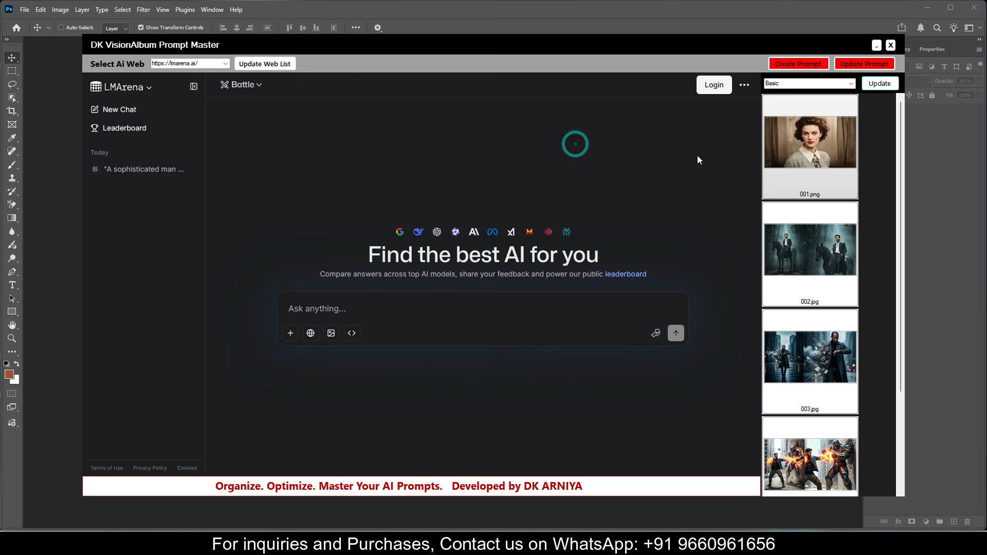
- Browse the prompt thumbnails in the Basic, Bride, Female Outdoor Shoot and Formal Man categories
scroll(808, 216, down, 2)
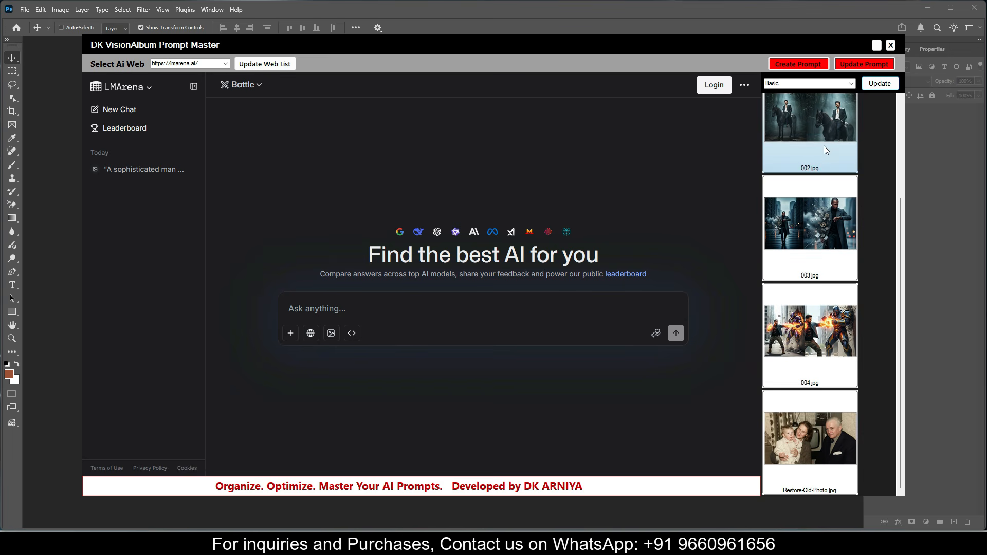
click(850, 83)
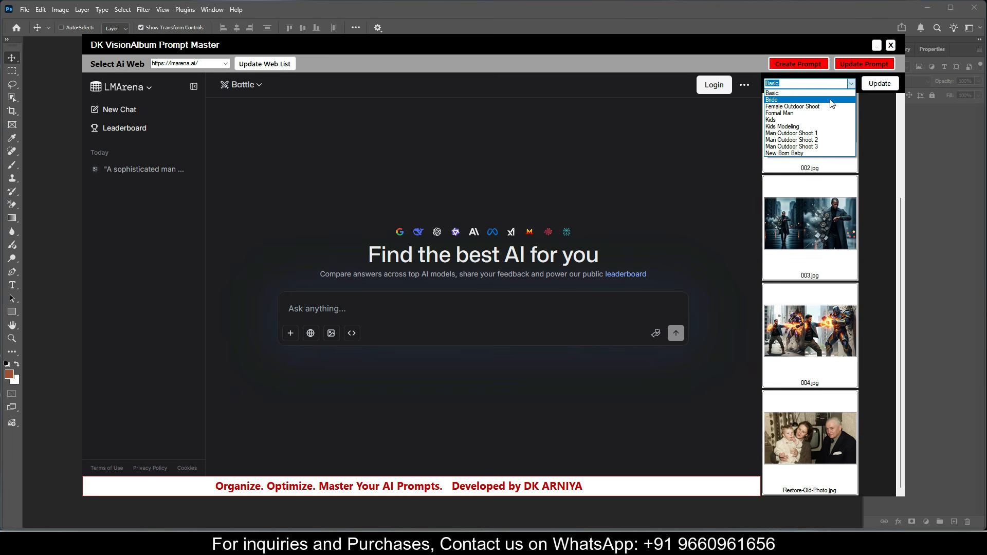
click(841, 100)
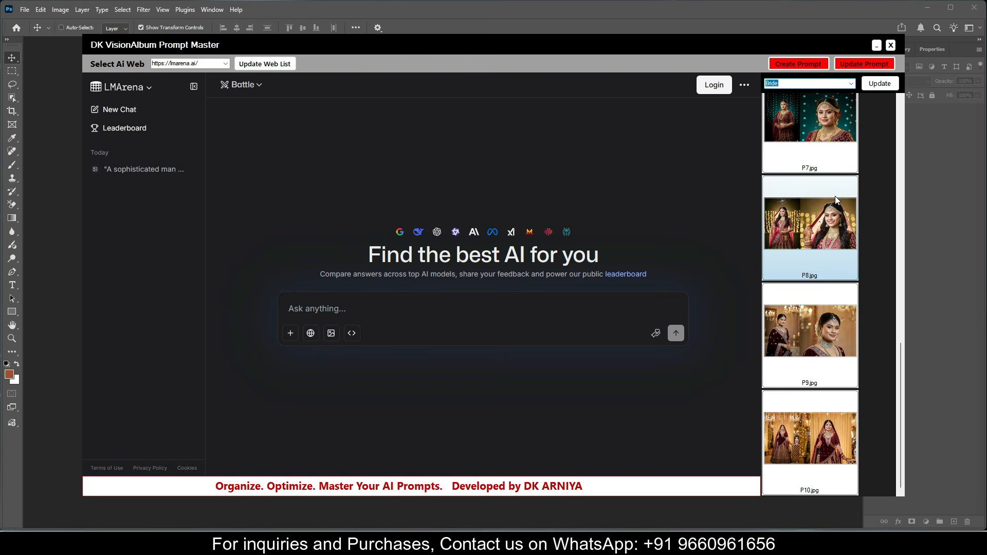
click(850, 83)
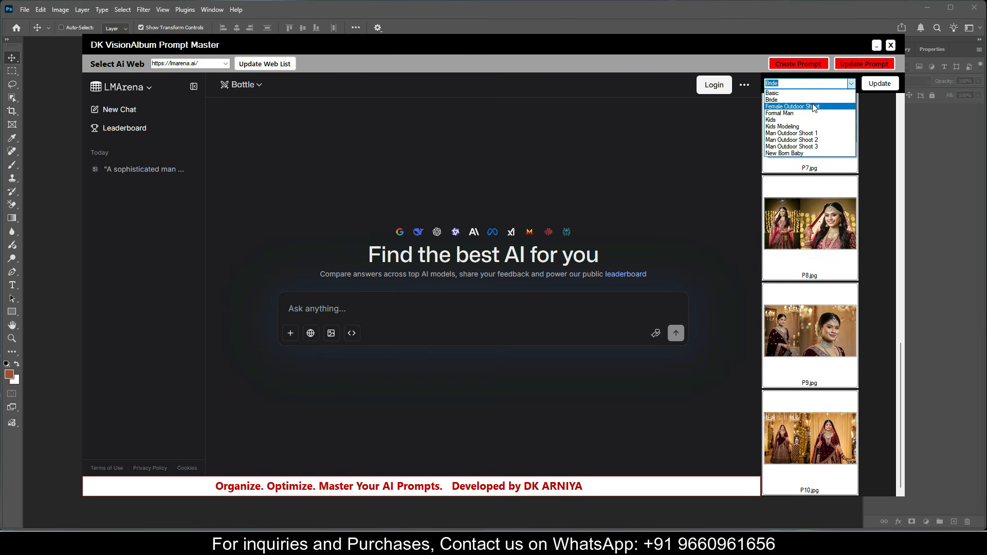
click(815, 106)
scroll(841, 206, down, 5)
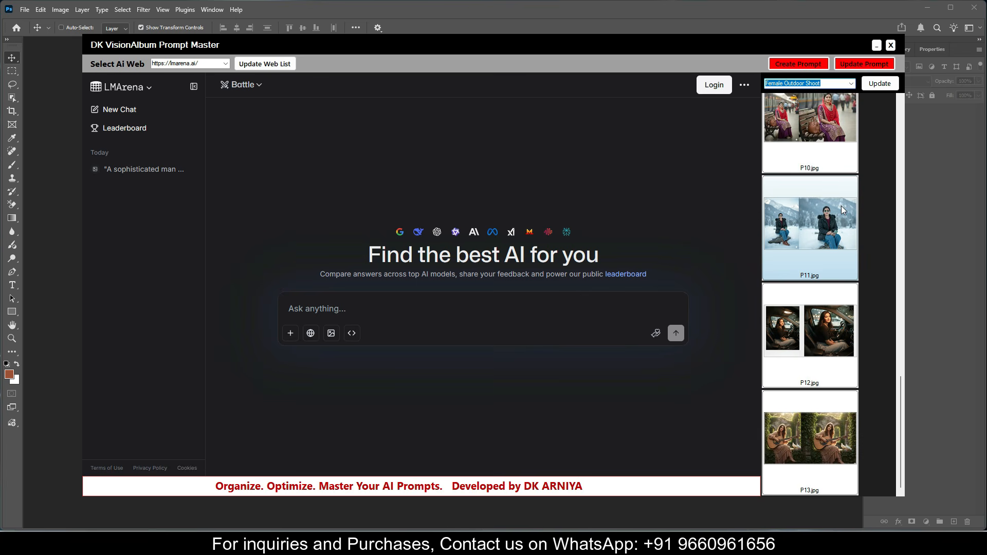
click(851, 85)
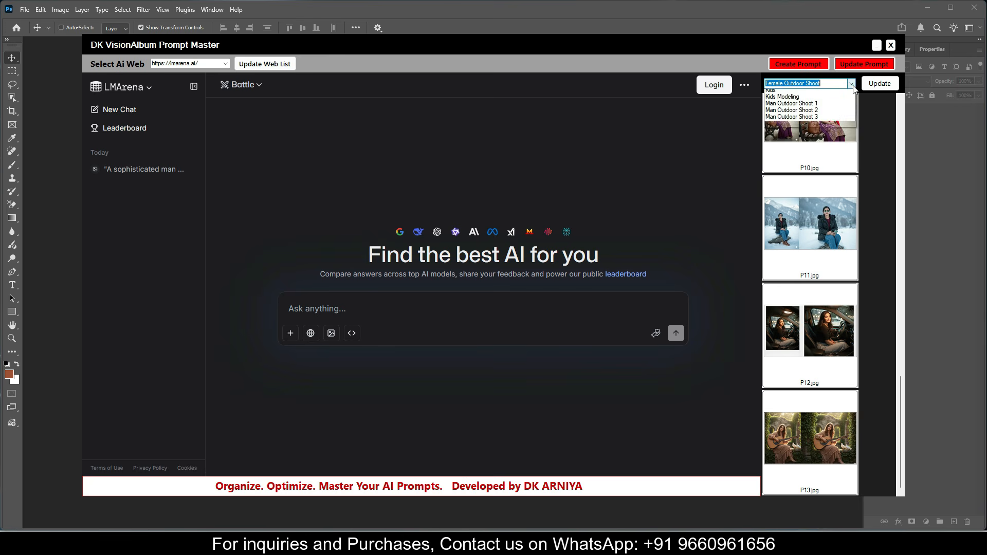
click(822, 117)
scroll(833, 211, down, 10)
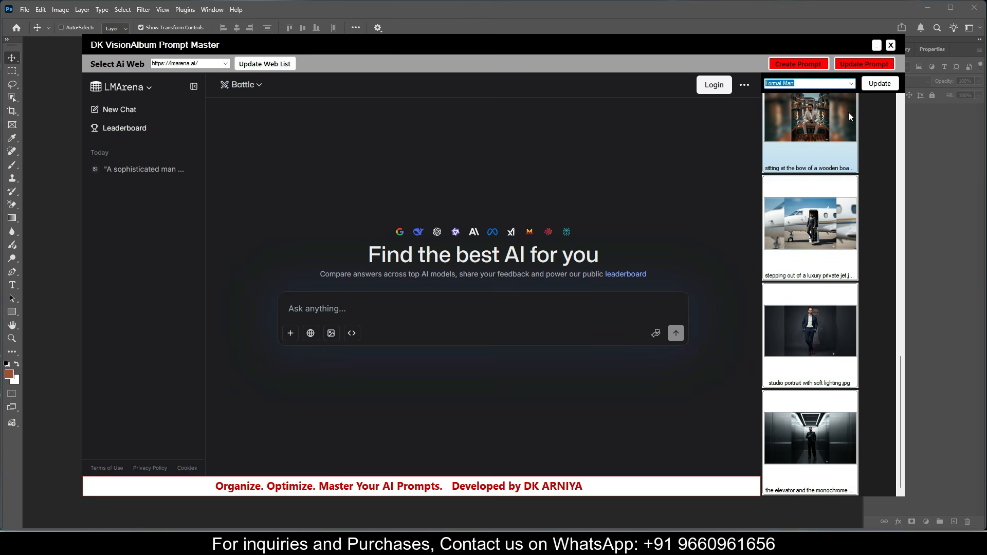
- Browse the prompt thumbnails in the Kids and Kids Modeling categories
click(852, 84)
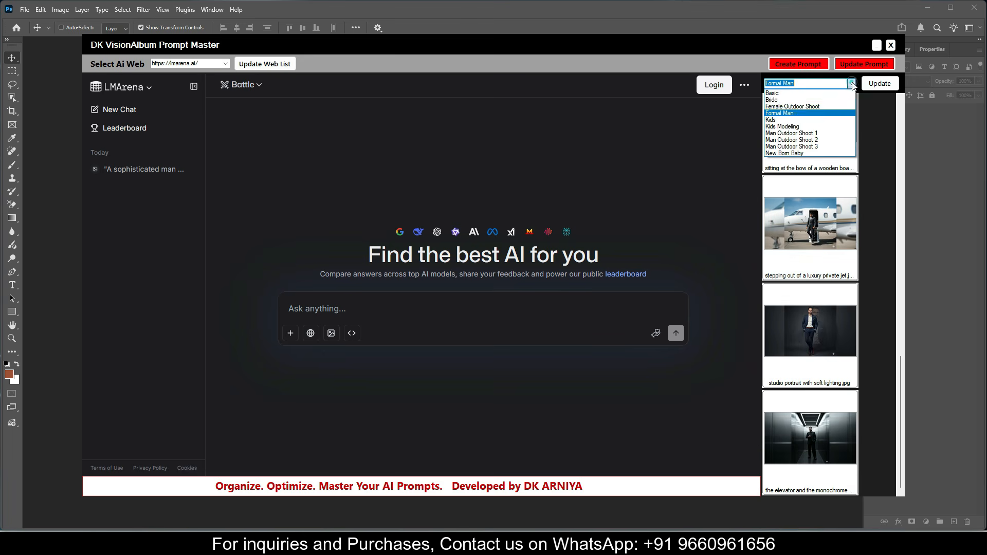
click(815, 119)
scroll(821, 189, down, 1)
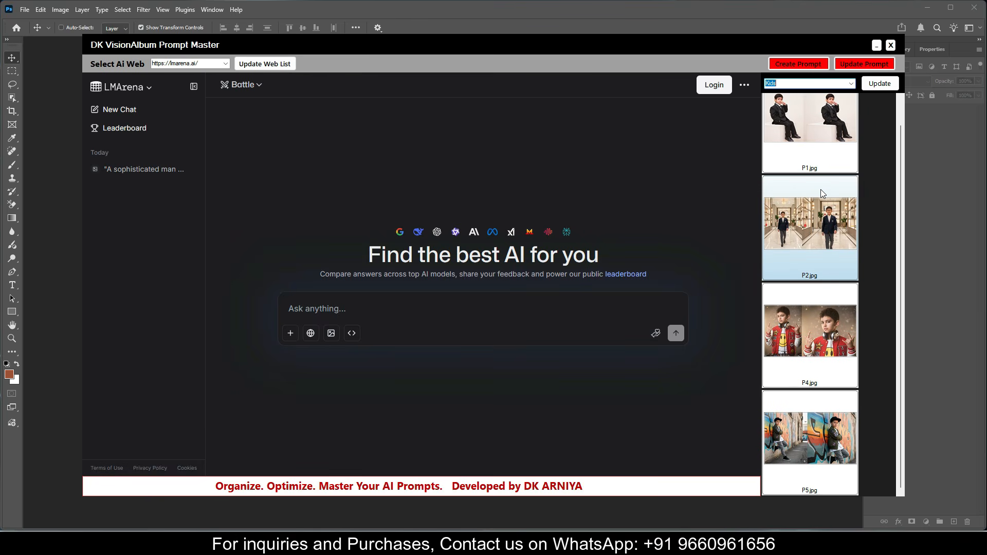
click(851, 85)
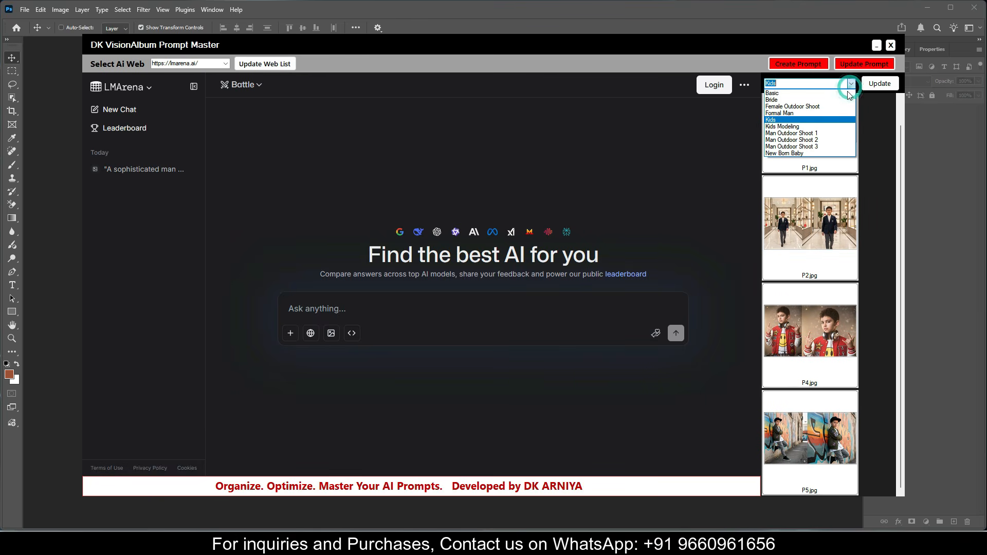
click(820, 127)
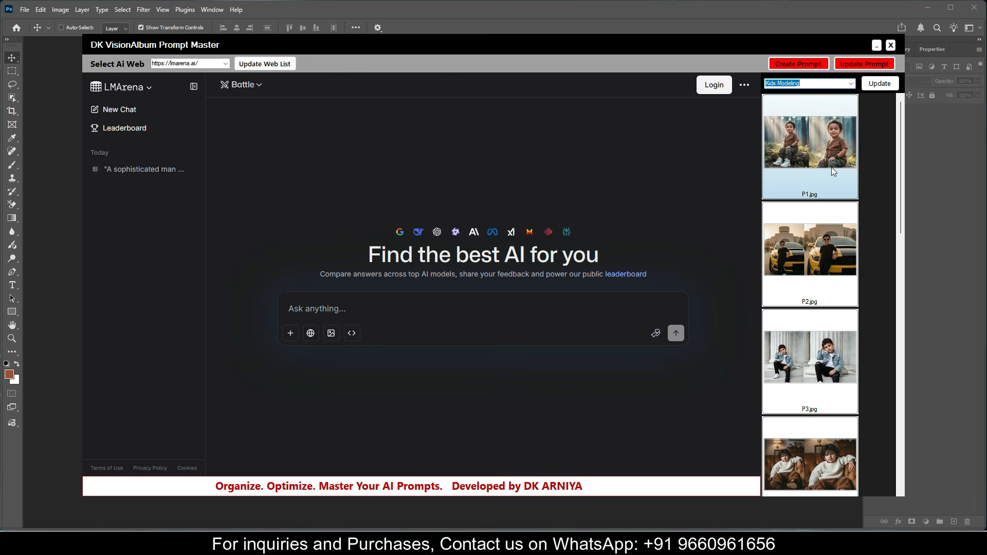
scroll(832, 168, down, 8)
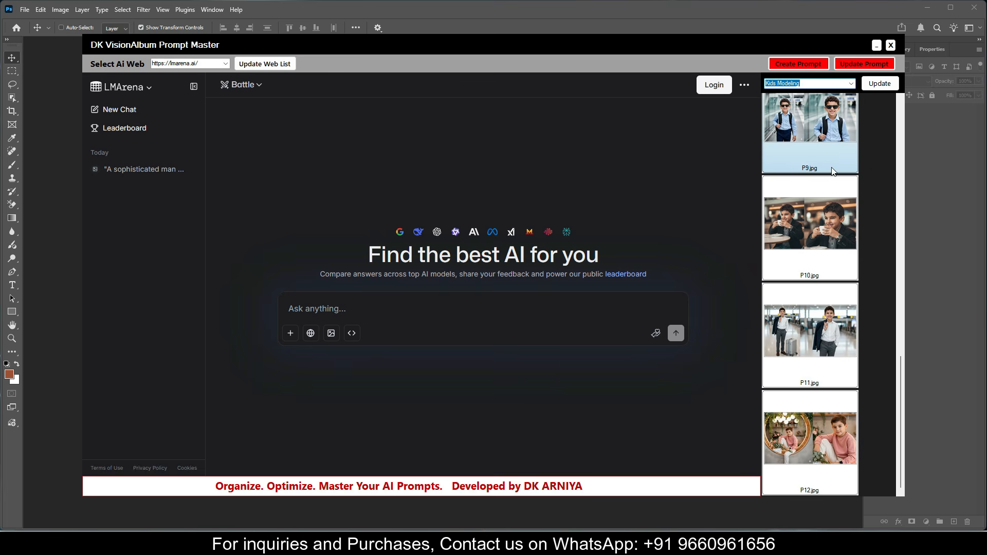
- Browse the prompt thumbnails in the Man Outdoor Shoot 1, Man Outdoor Shoot 2 and Man Outdoor Shoot 3 categories
click(852, 83)
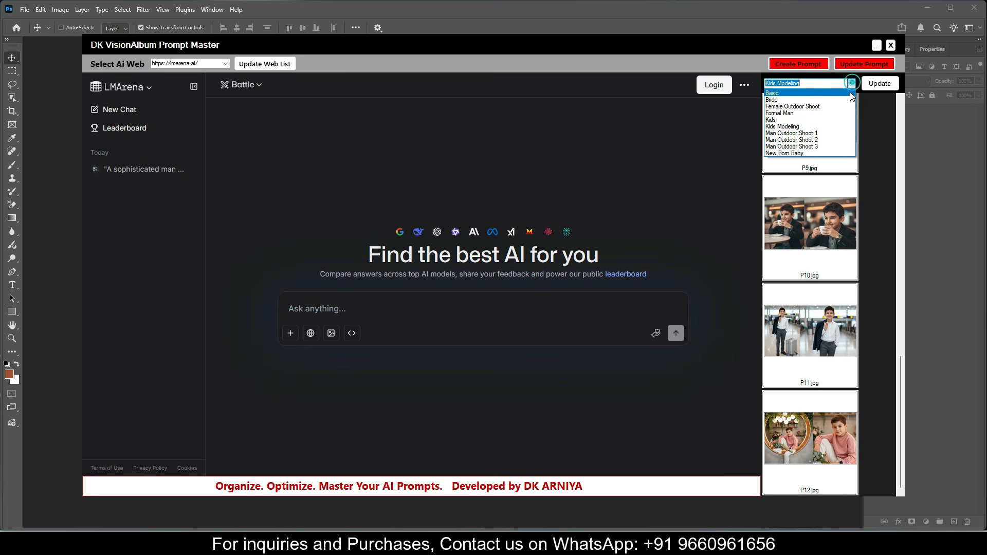
click(823, 136)
scroll(837, 180, down, 6)
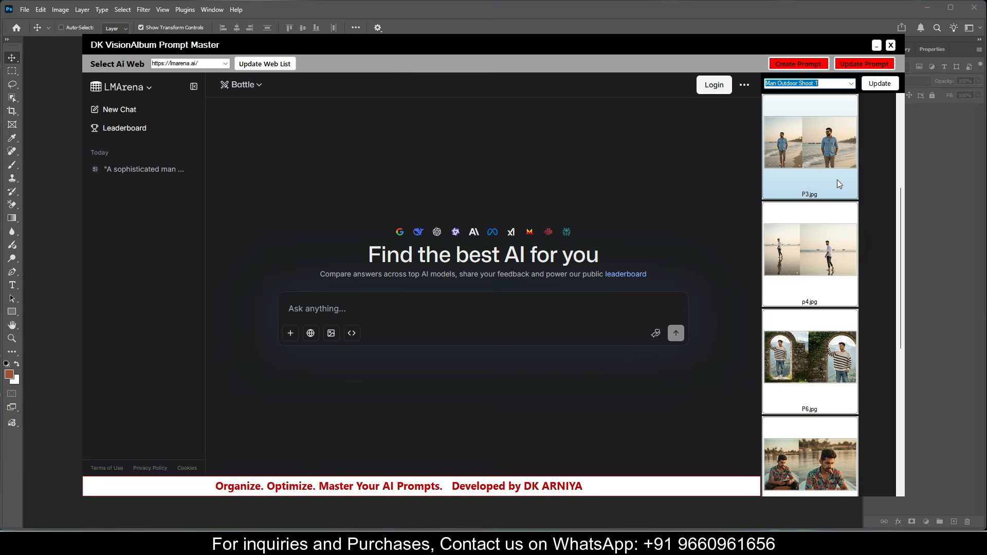
scroll(839, 184, down, 1)
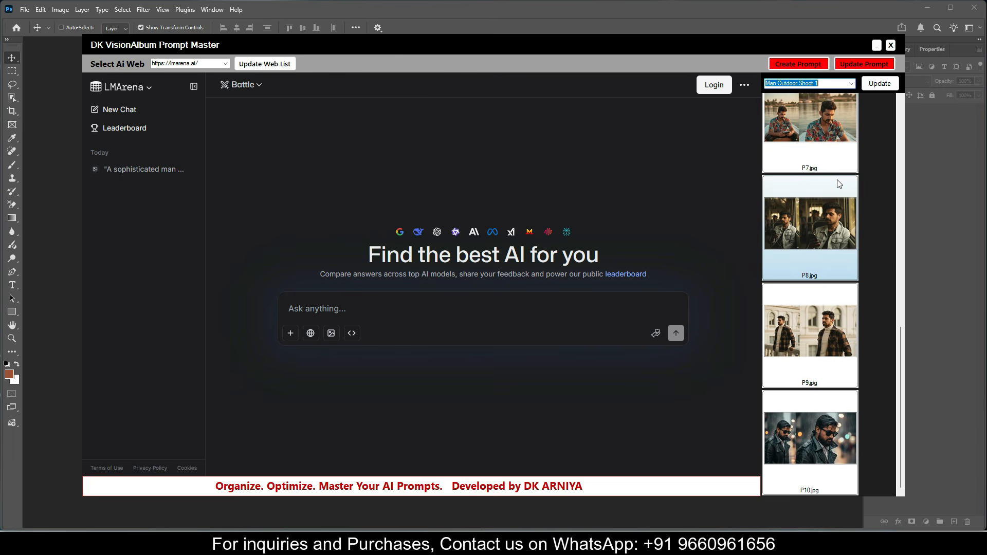
click(851, 84)
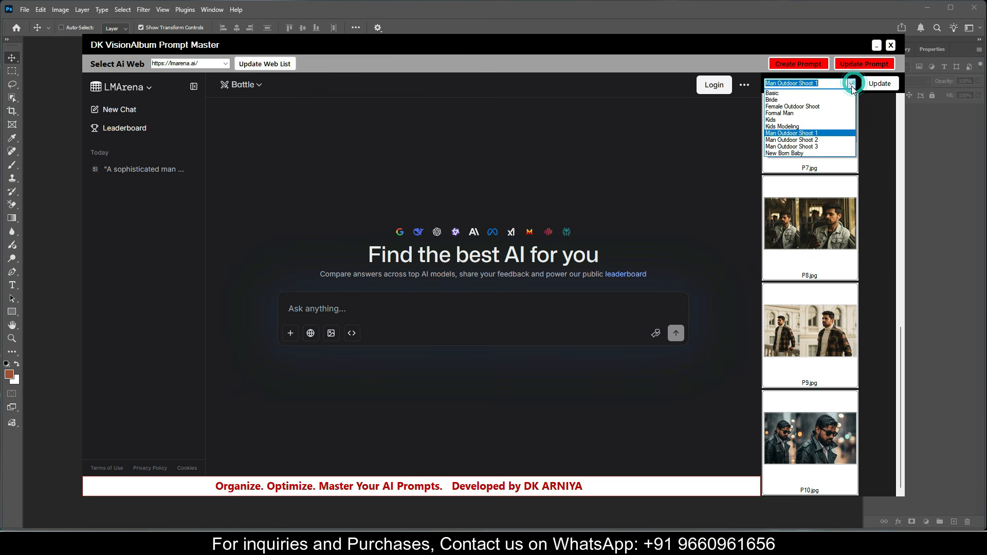
click(829, 140)
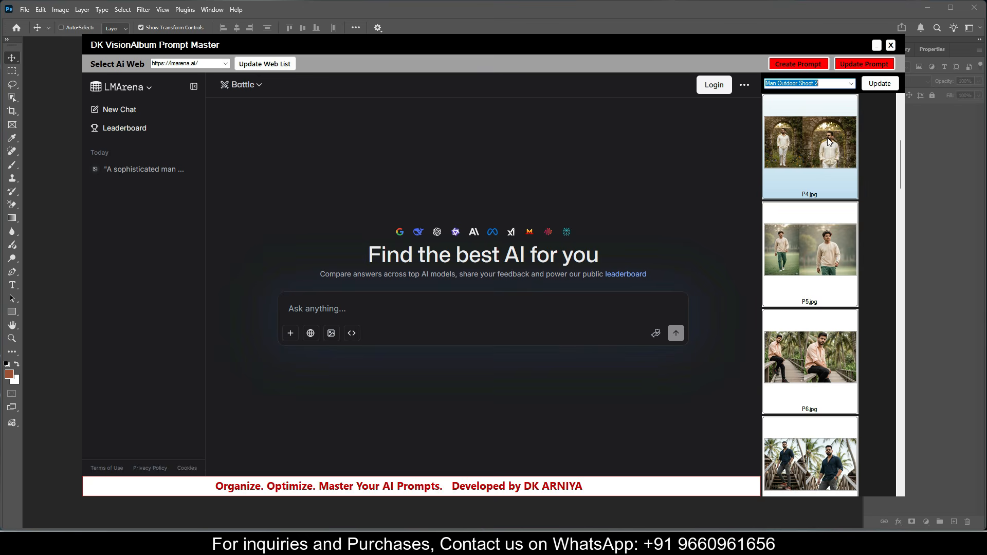
scroll(829, 140, down, 10)
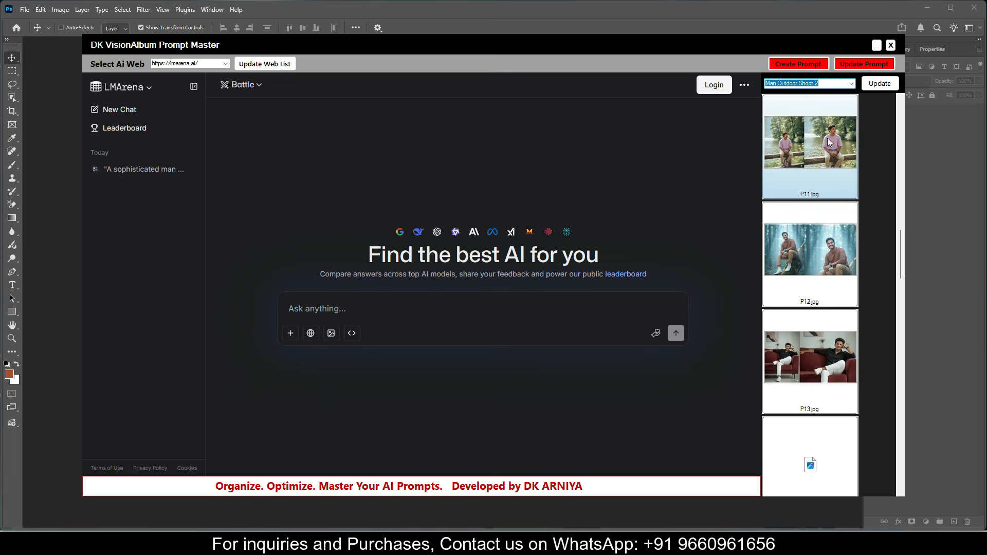
scroll(829, 142, down, 10)
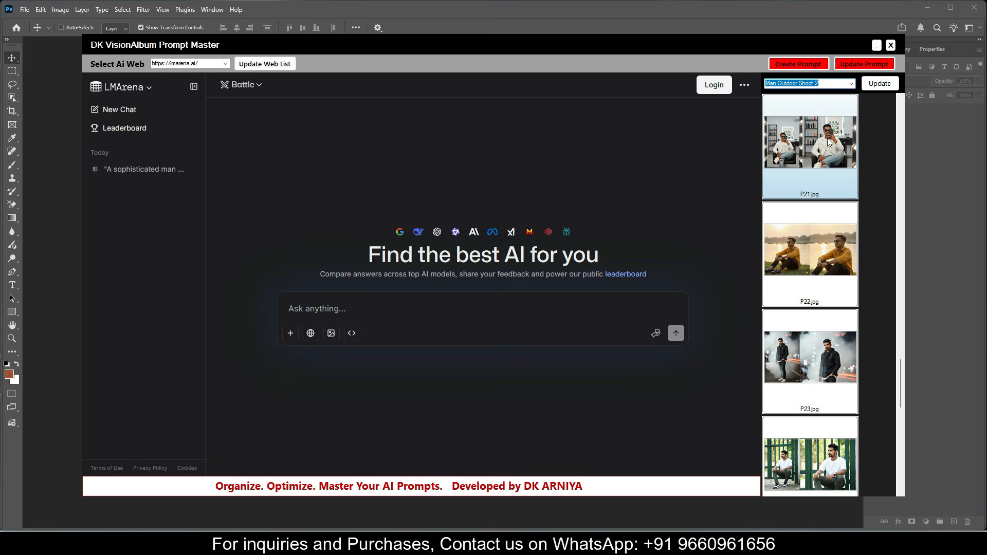
scroll(829, 141, down, 6)
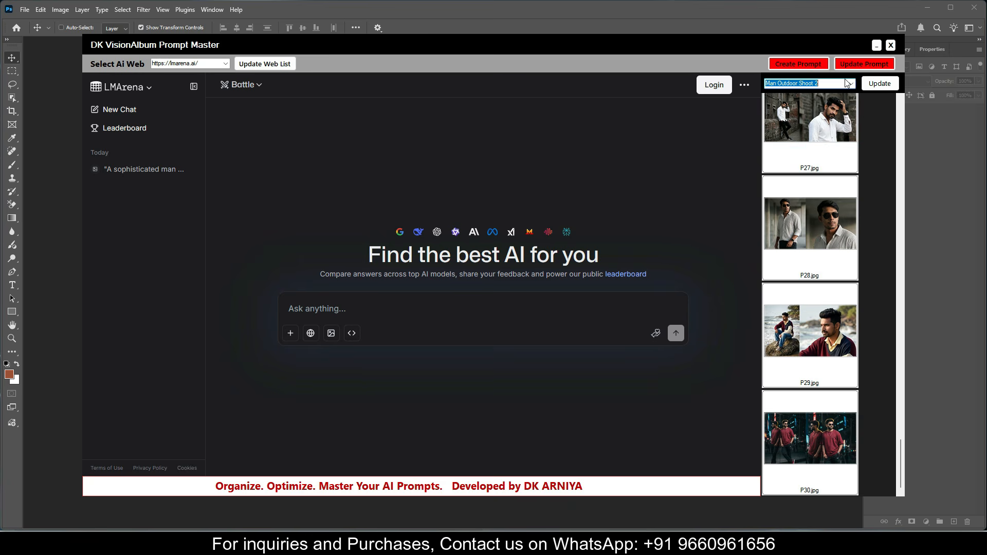
click(851, 83)
click(816, 147)
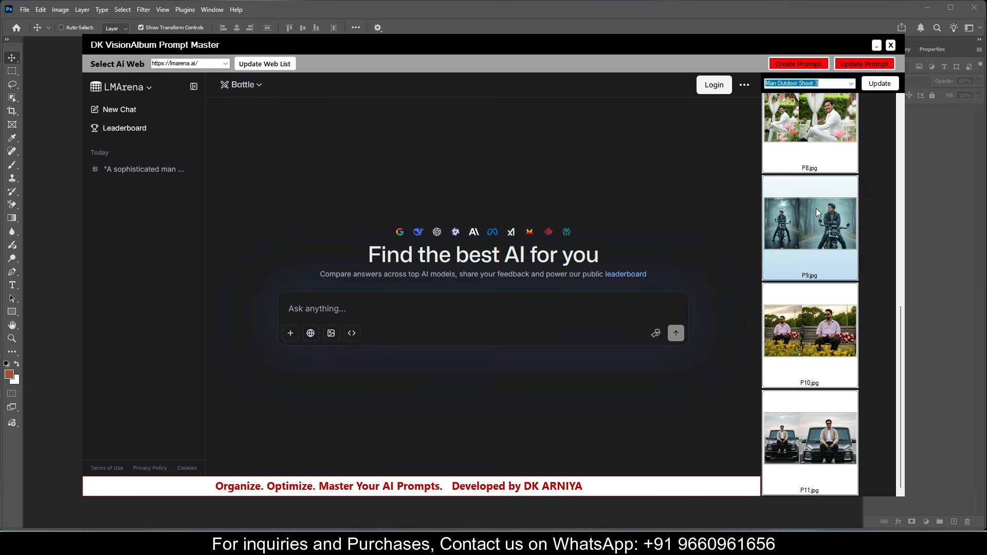
- Browse the prompt thumbnails in the New Born Baby category
click(851, 84)
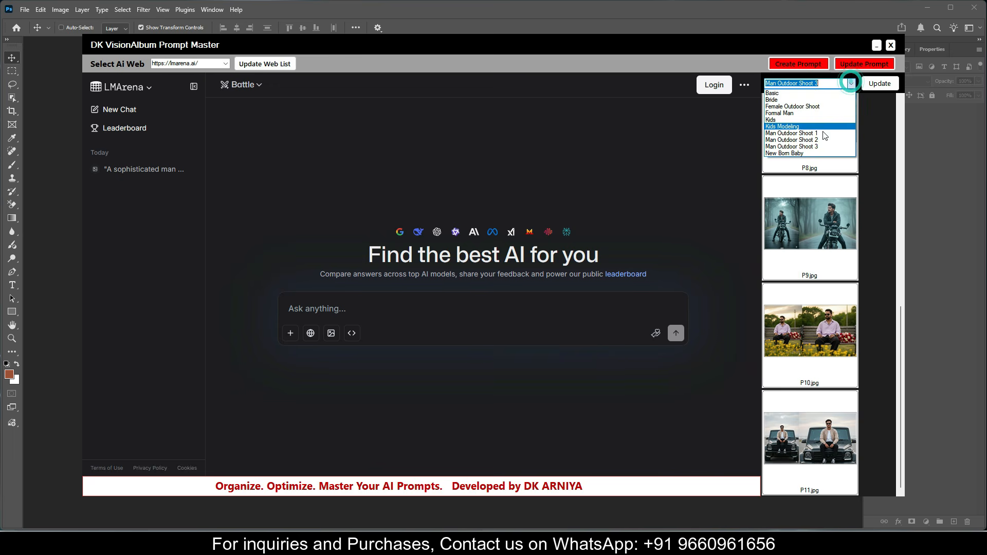
click(818, 153)
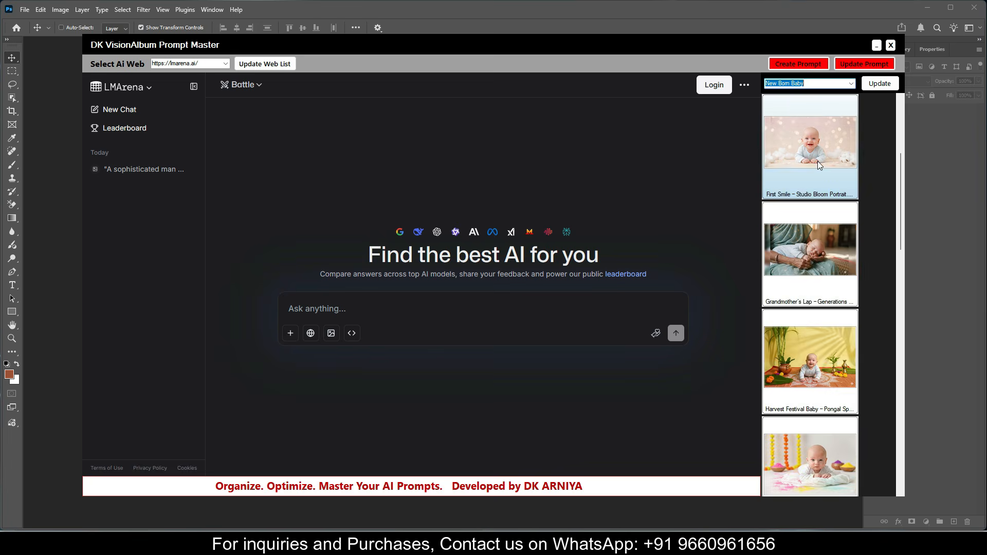
scroll(817, 162, down, 10)
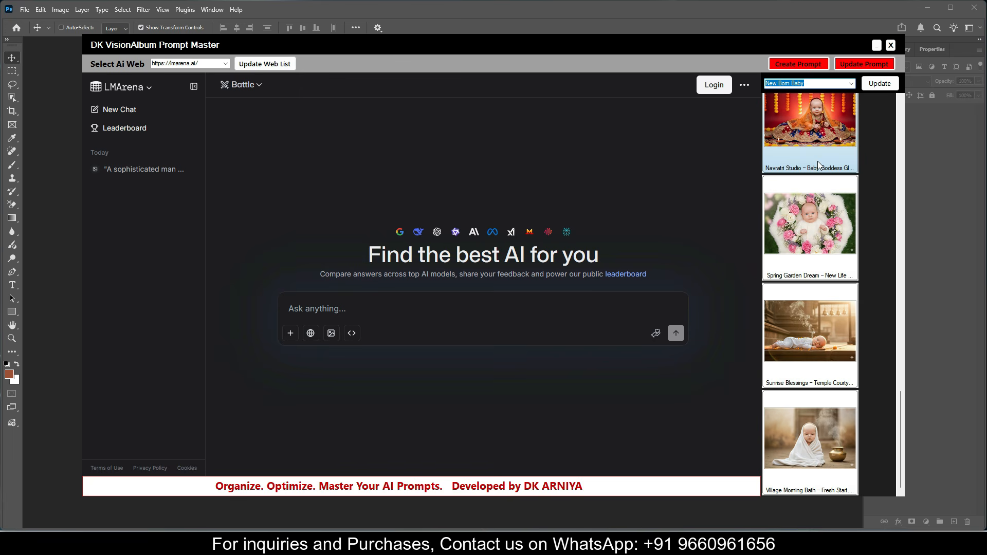
- Select the Man Outdoor Shoot 1 prompts and switch LMArena to Direct Chat with the gemini-2.5-flash-image-preview (nano-banana) image model
click(851, 83)
click(813, 133)
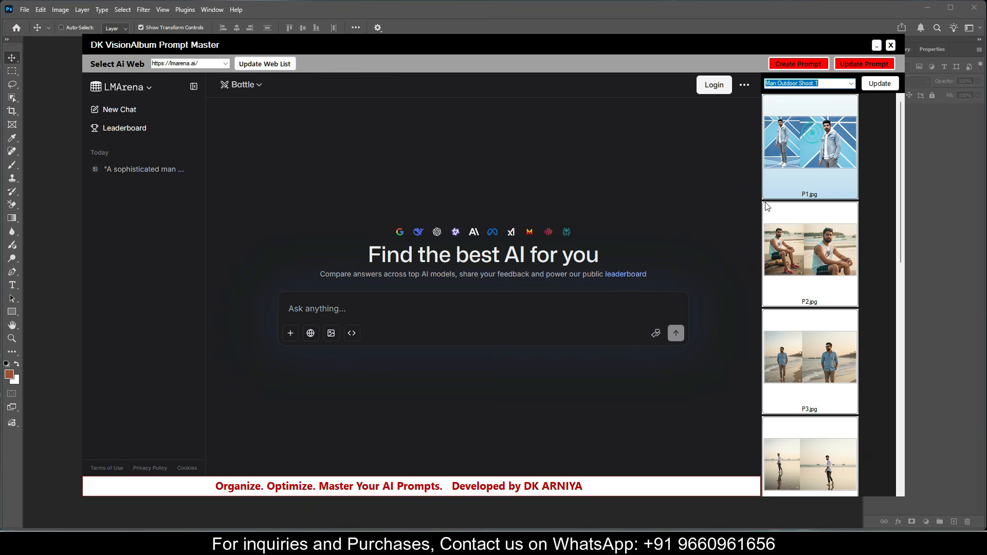
click(242, 84)
click(250, 170)
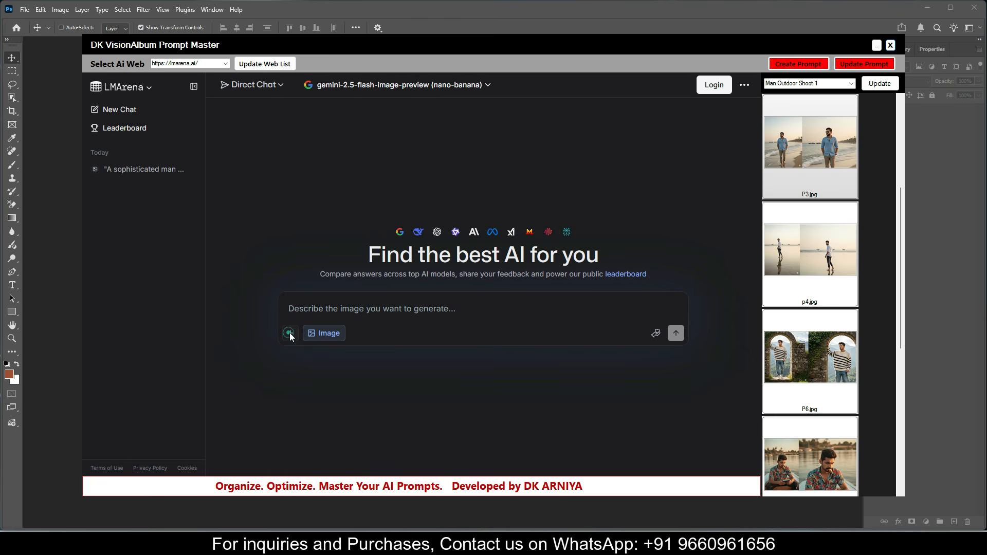
- Generate a beach portrait from the man's uploaded photo with the P3.jpg "Beachside Stroll at Golden Hour with Full Pants" prompt and download it
click(289, 333)
double_click(398, 242)
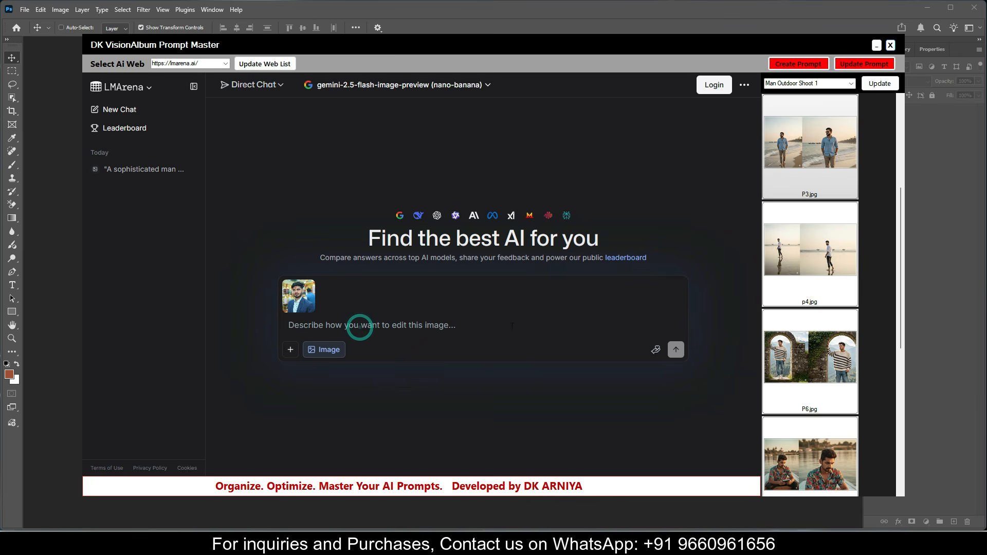
click(805, 251)
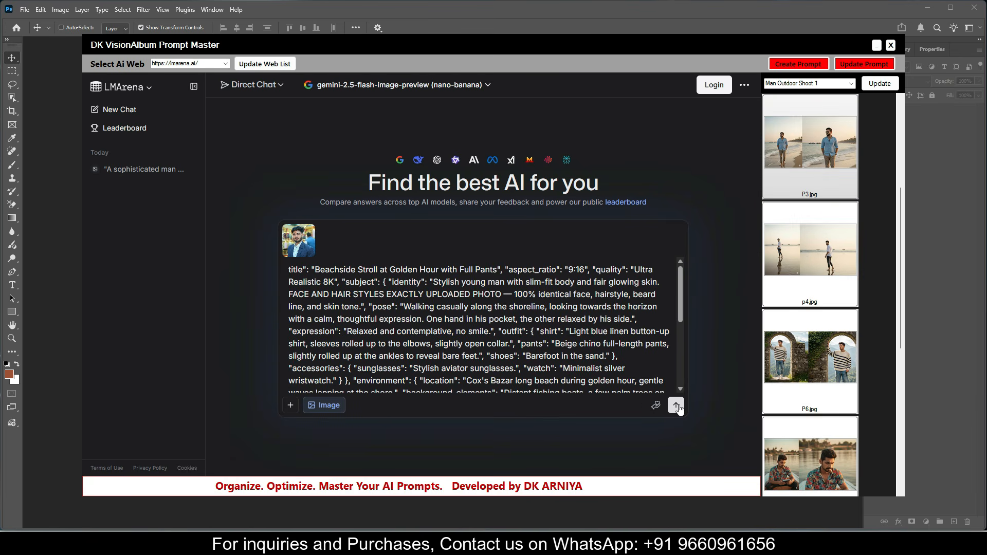
click(664, 406)
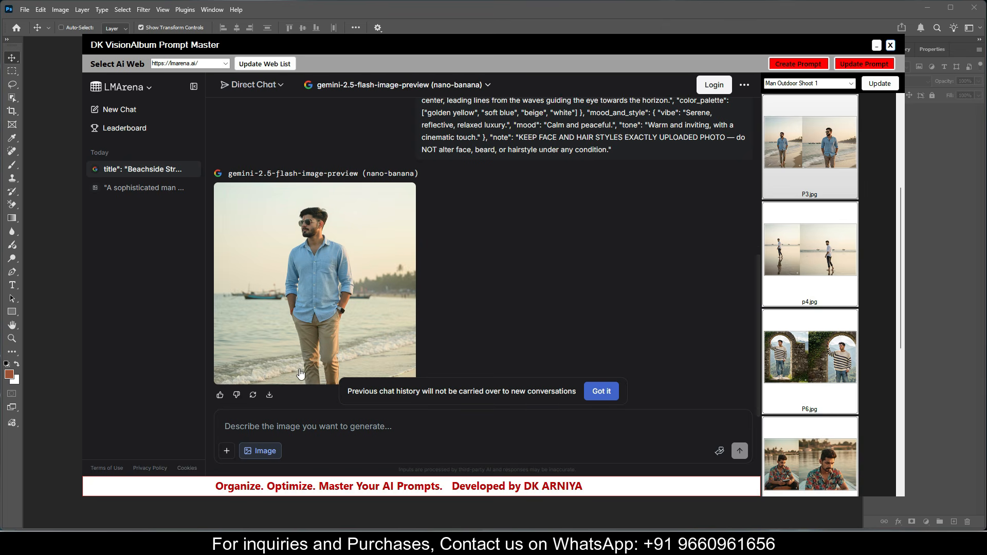
click(269, 396)
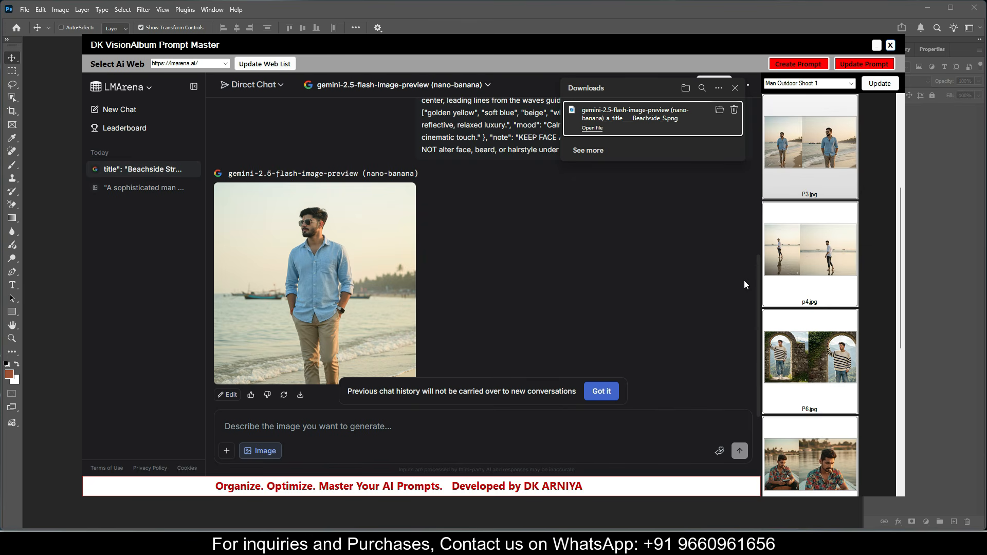
- Select the Bride prompt category and attach the woman's photo to the chat as the reference image
scroll(766, 288, down, 5)
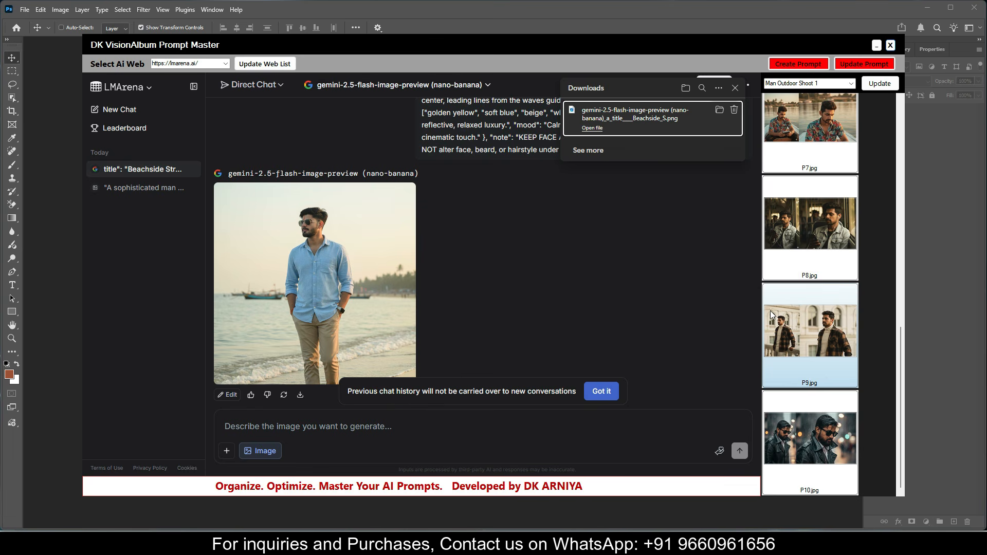
click(849, 84)
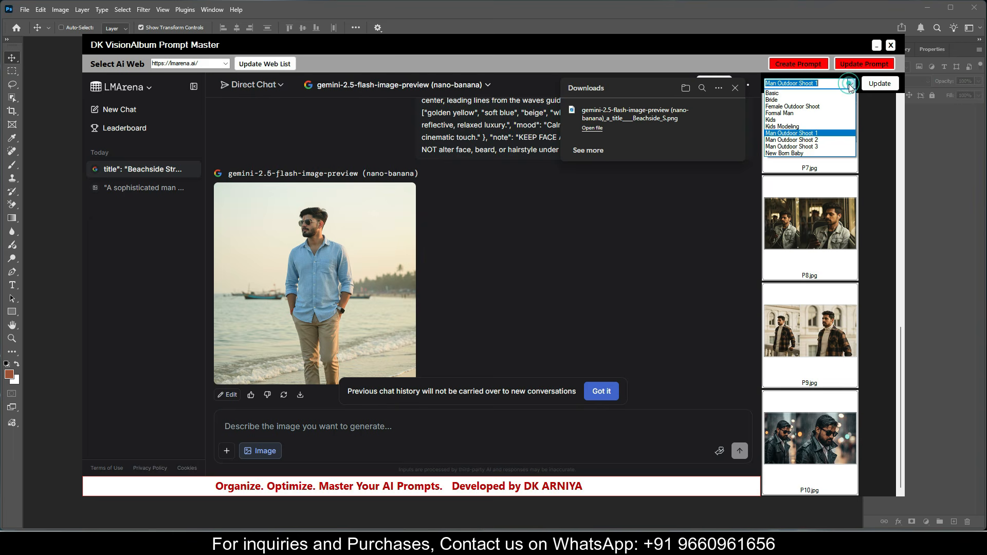
click(791, 99)
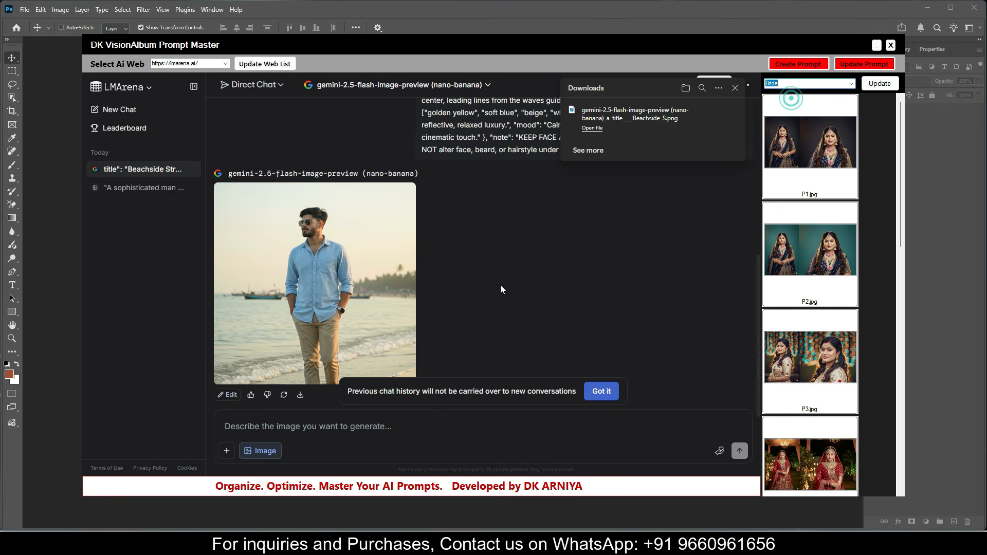
click(227, 452)
double_click(268, 121)
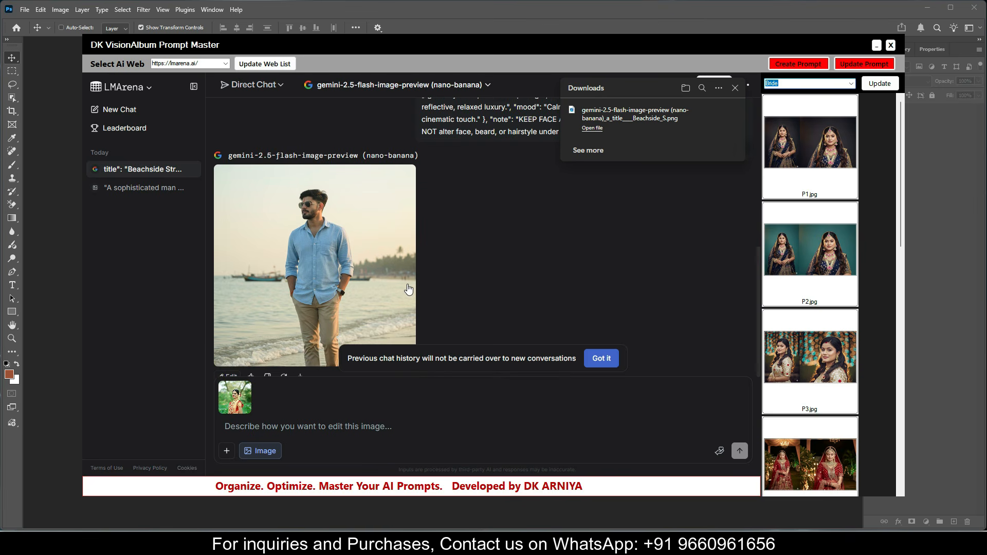
- Generate a bridal portrait in a deep red lehenga from the attached photo using the P4.jpg prompt
scroll(405, 287, down, 2)
scroll(842, 267, down, 3)
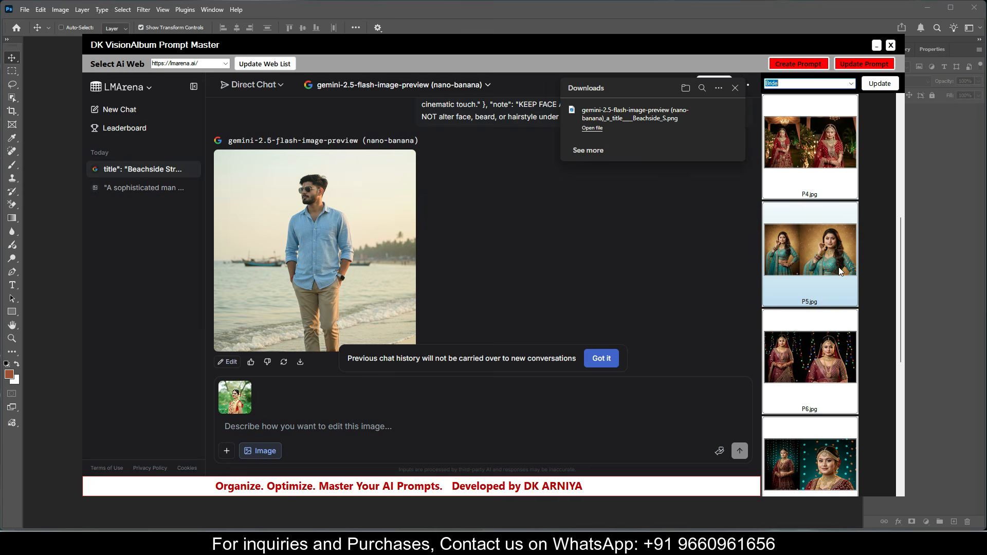
click(819, 153)
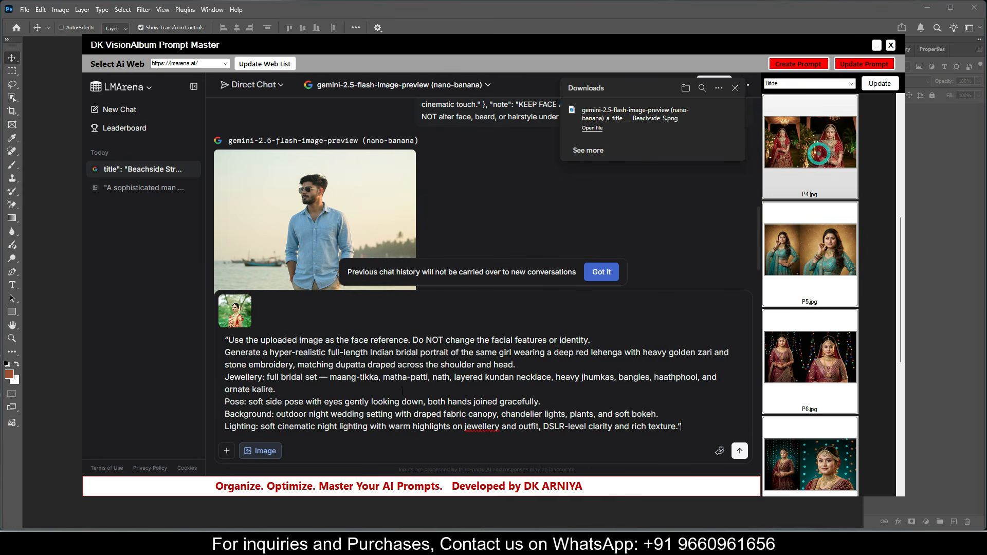
click(739, 456)
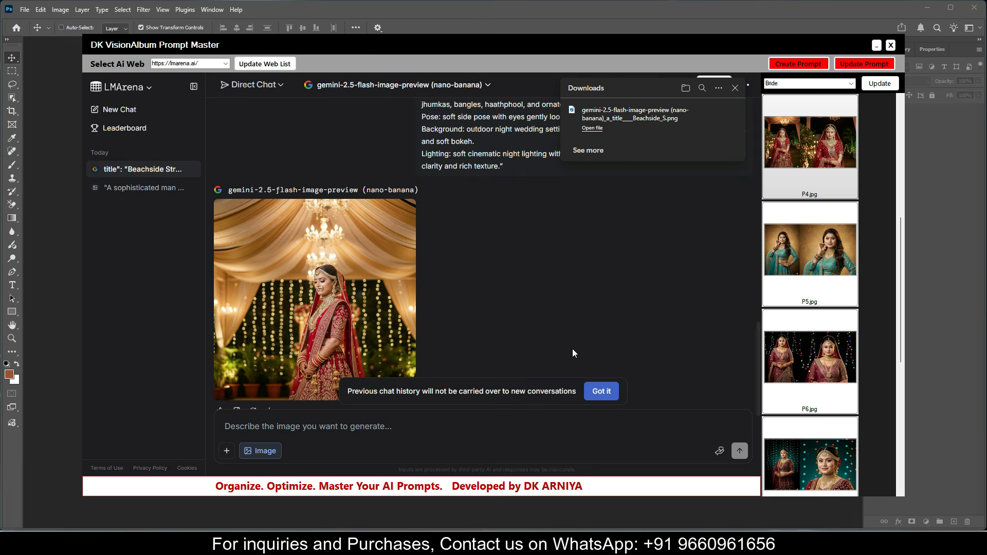
scroll(411, 329, down, 1)
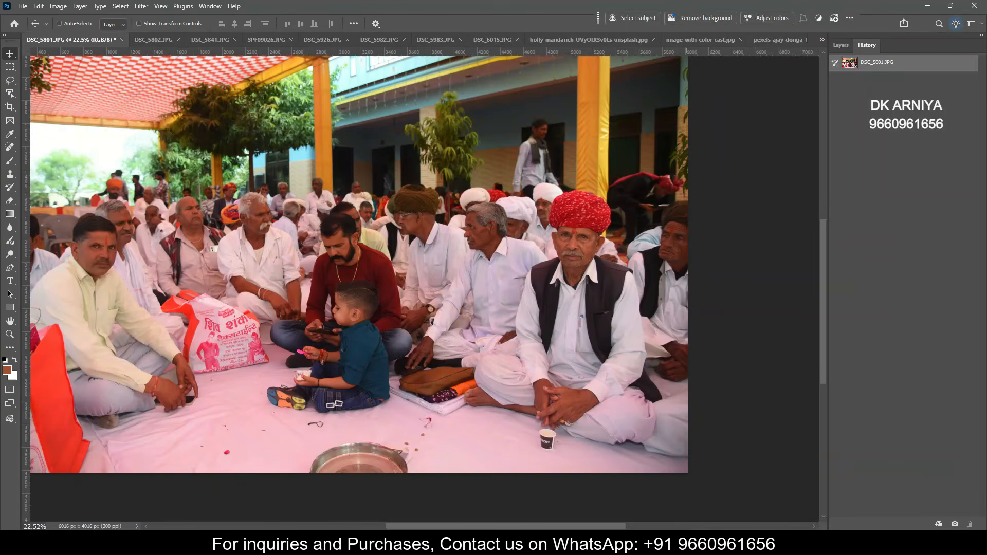
- Open the DK QuickCorrect 2026 panel and look through its Color Correction, Retouching, Passport and Extra tool sets
click(684, 538)
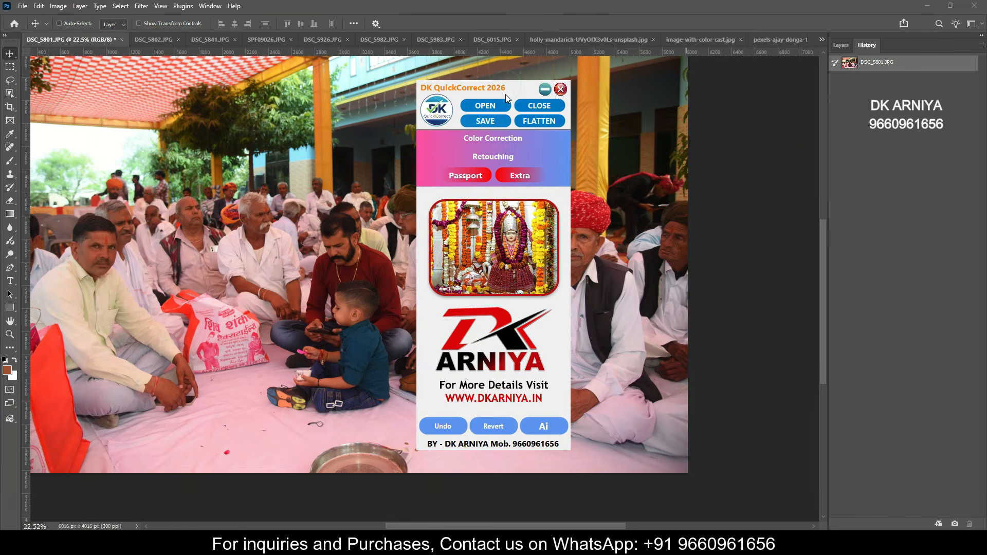
click(492, 141)
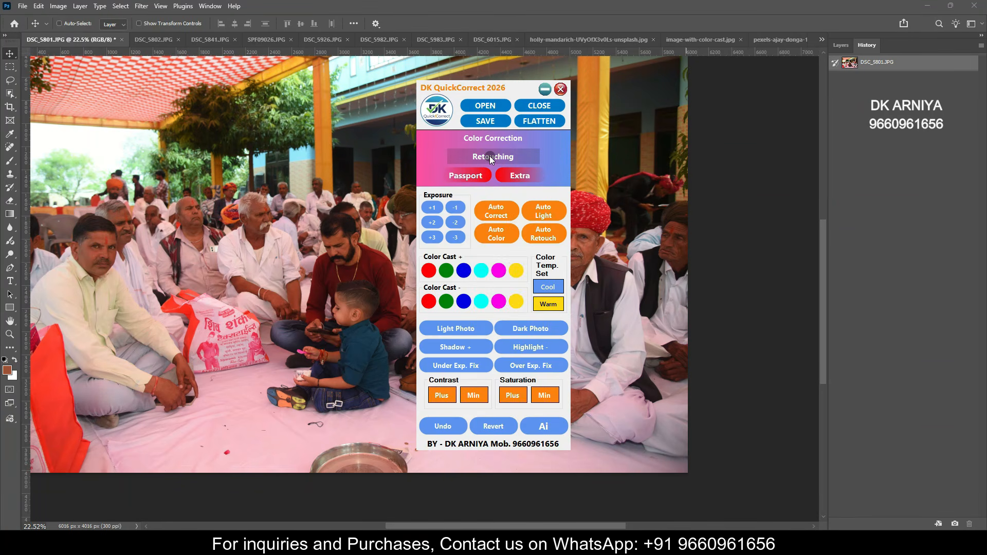
click(489, 156)
click(450, 178)
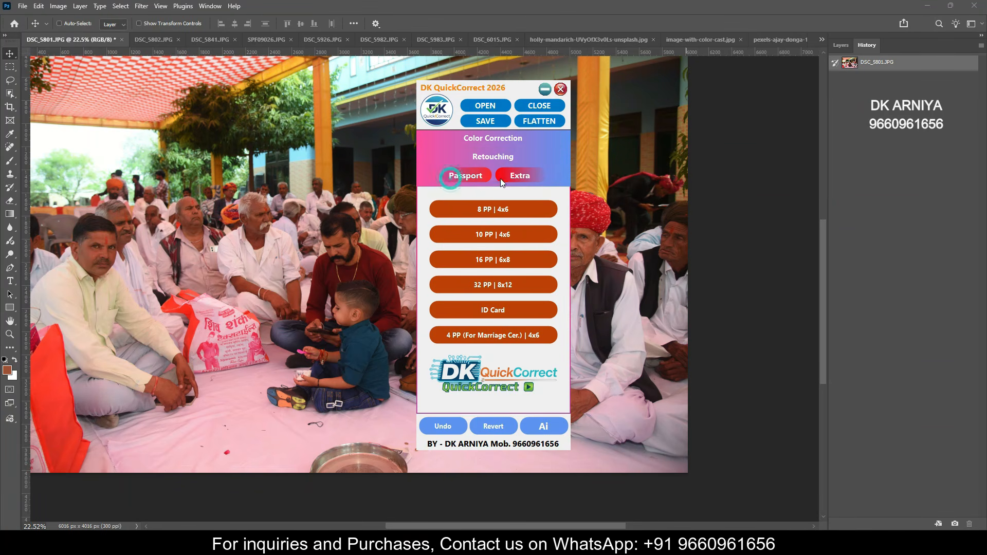
click(521, 176)
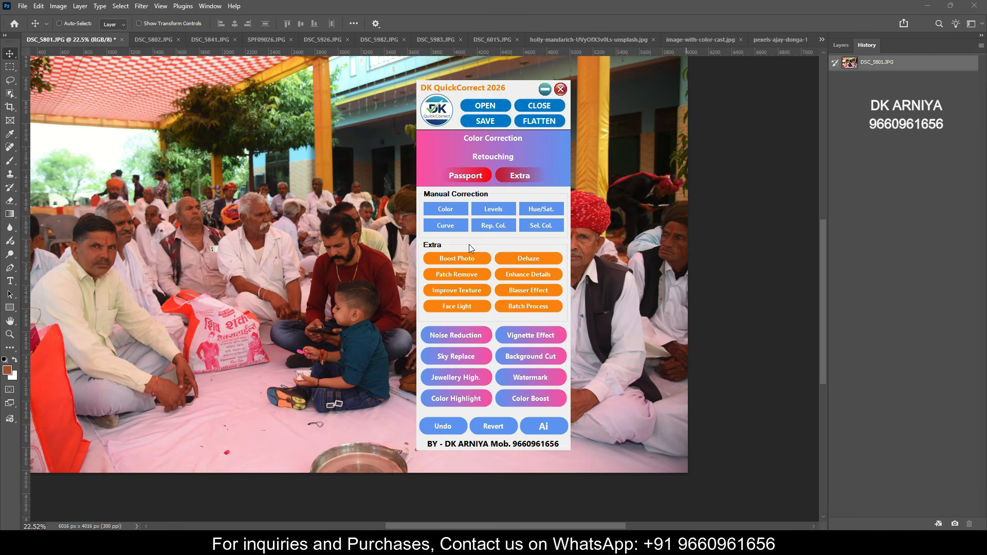
- Show the Color Correction tools, move the QuickCorrect panel clear of the photo, and apply Auto Color and Auto Correct to DSC_5801.JPG
click(492, 142)
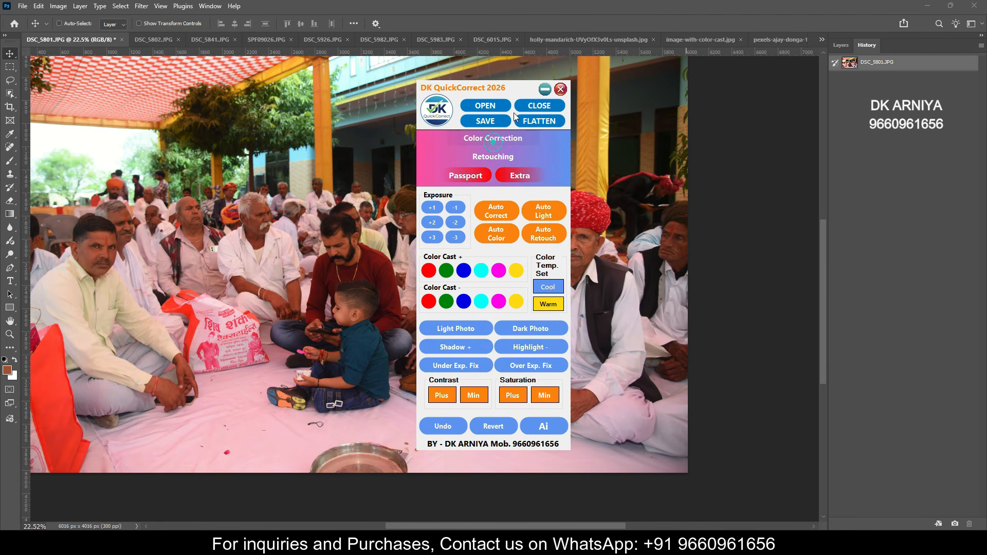
drag(520, 89, 927, 152)
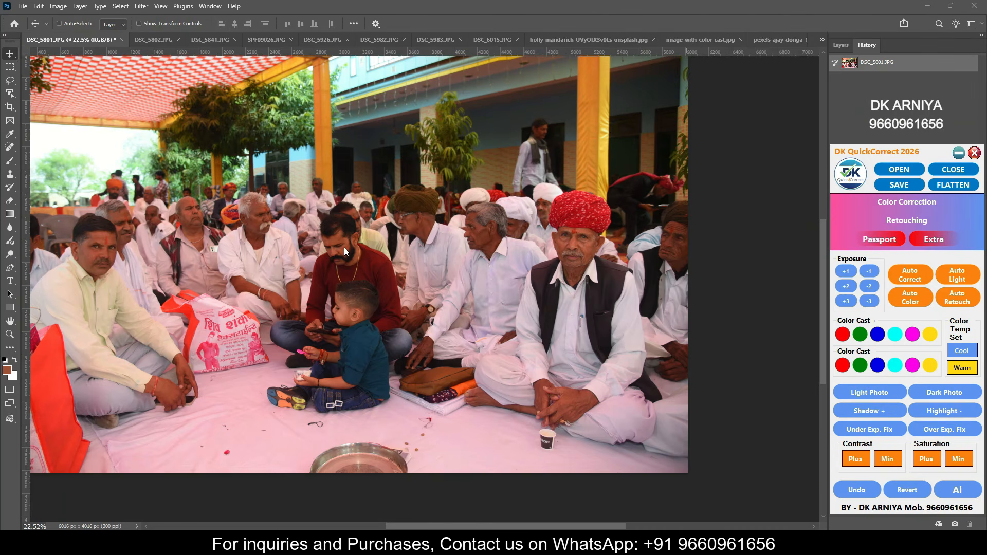
click(910, 303)
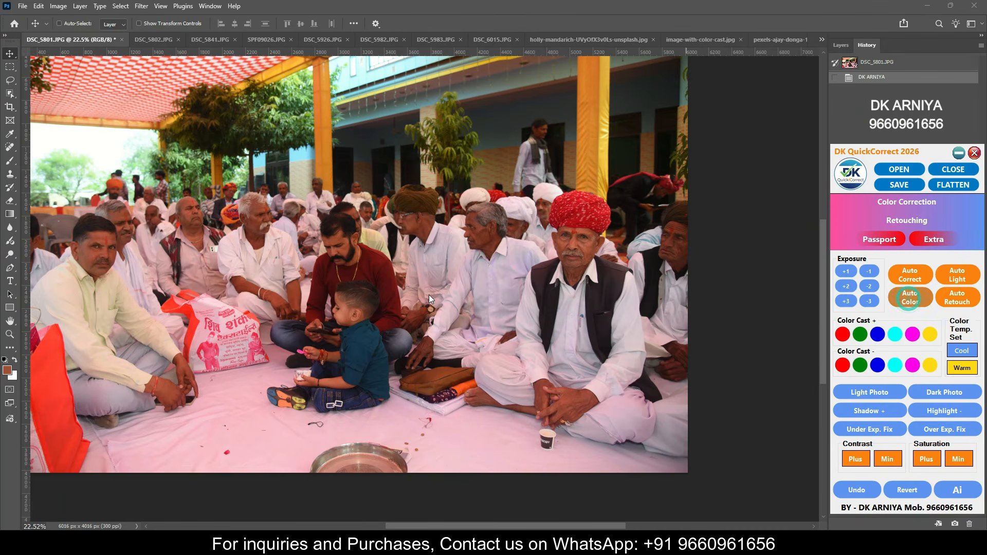
click(920, 272)
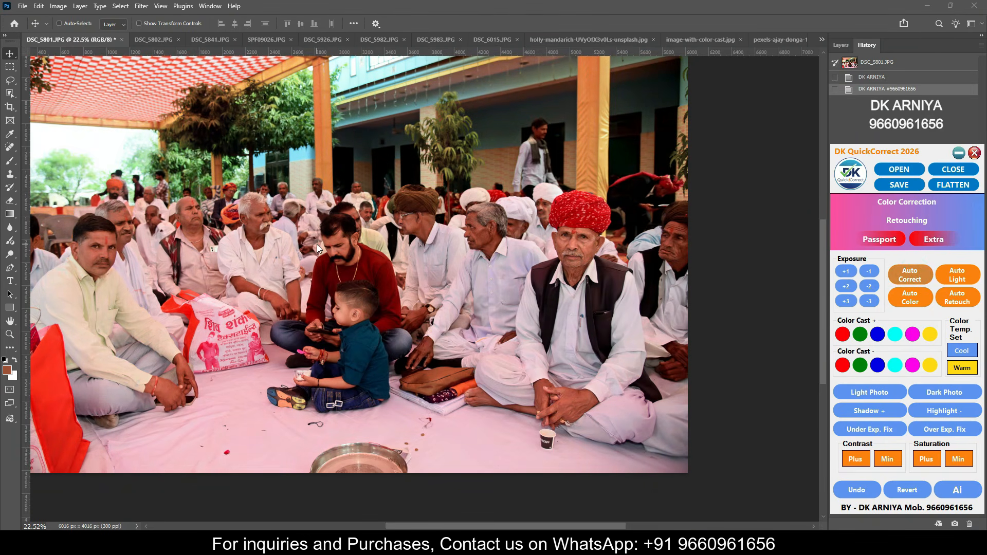
- Compare the auto-corrected DSC_5801.JPG with its original state, looking closely at the faces and colors
scroll(276, 255, up, 3)
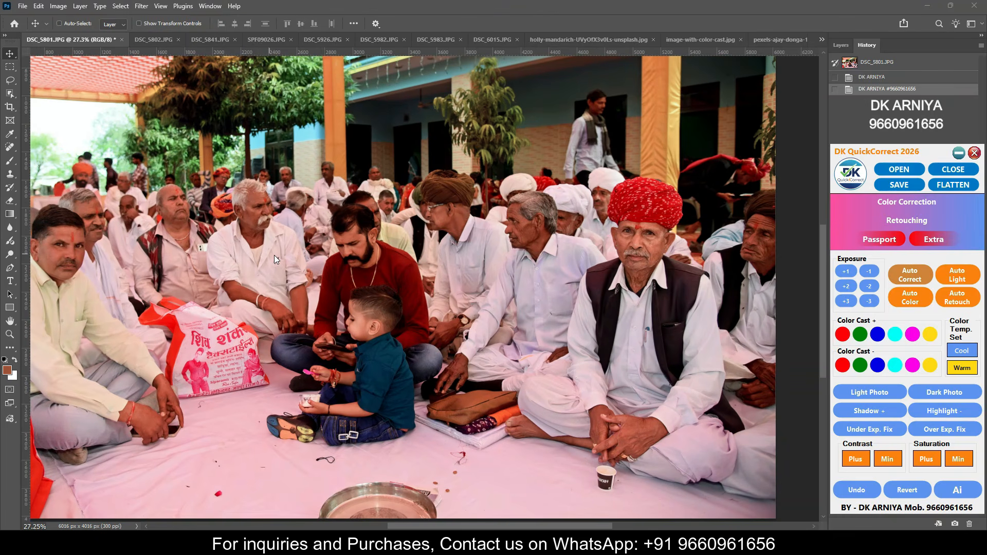
click(869, 63)
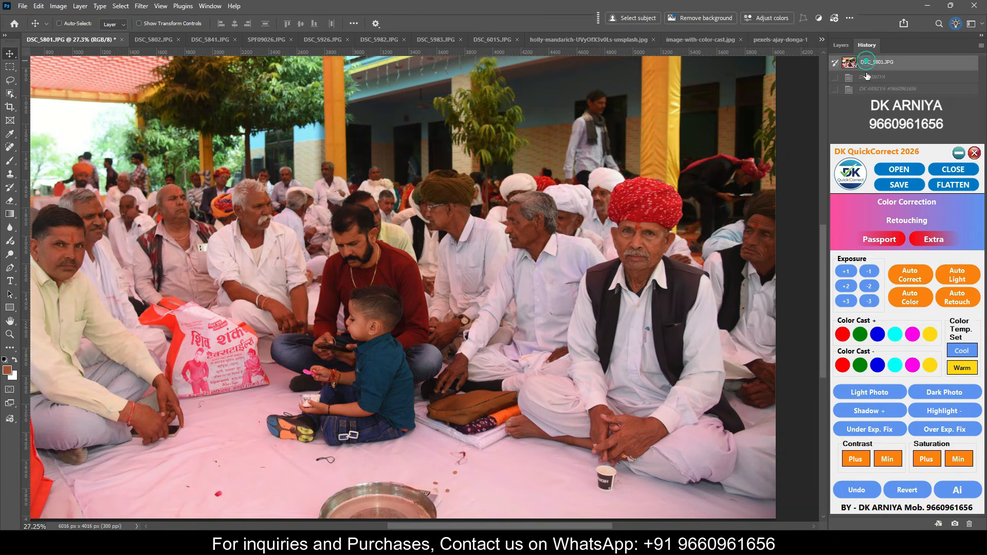
click(870, 90)
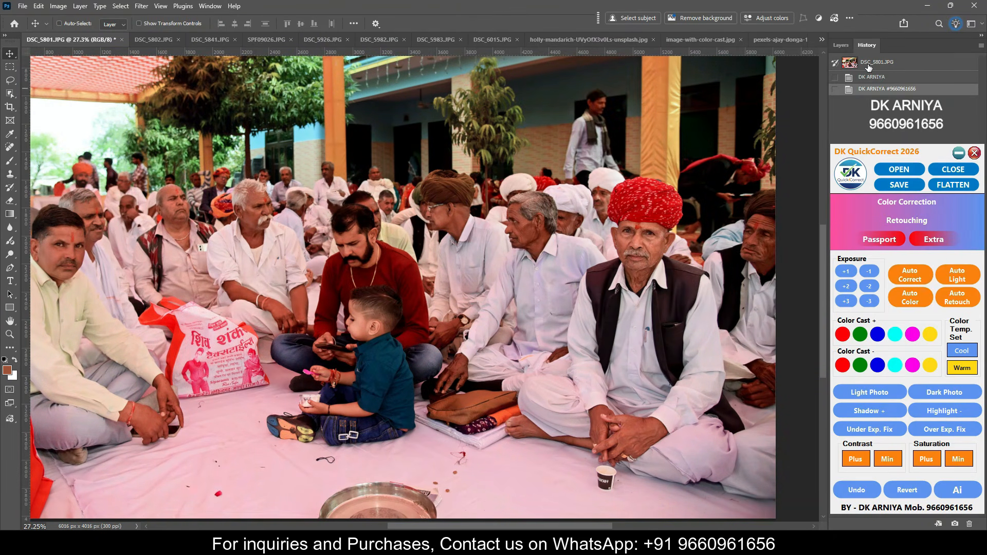
click(869, 63)
click(867, 90)
scroll(216, 175, up, 2)
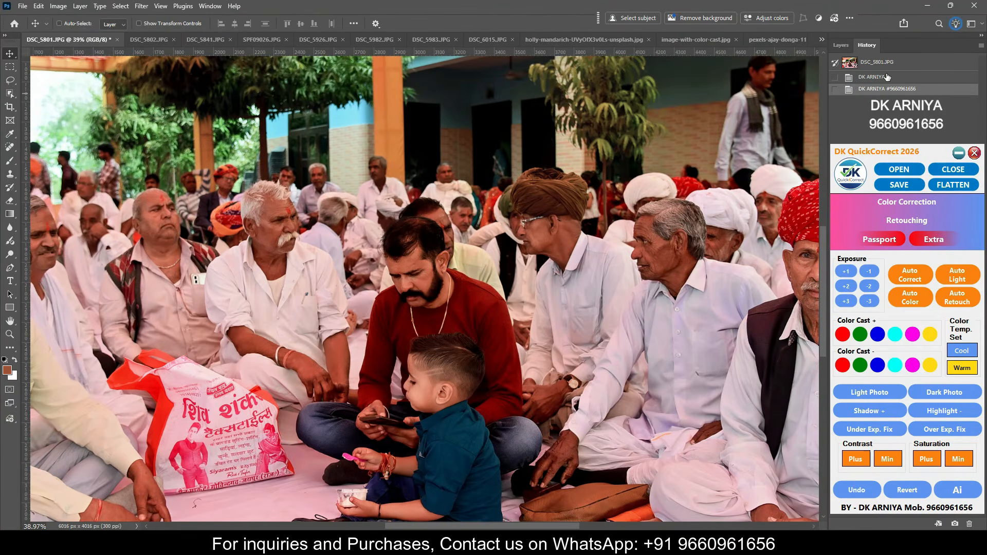
click(884, 65)
click(878, 90)
- Lower the saturation of DSC_5801.JPG one step, raise its exposure by +1, and compare the result with the original
click(958, 460)
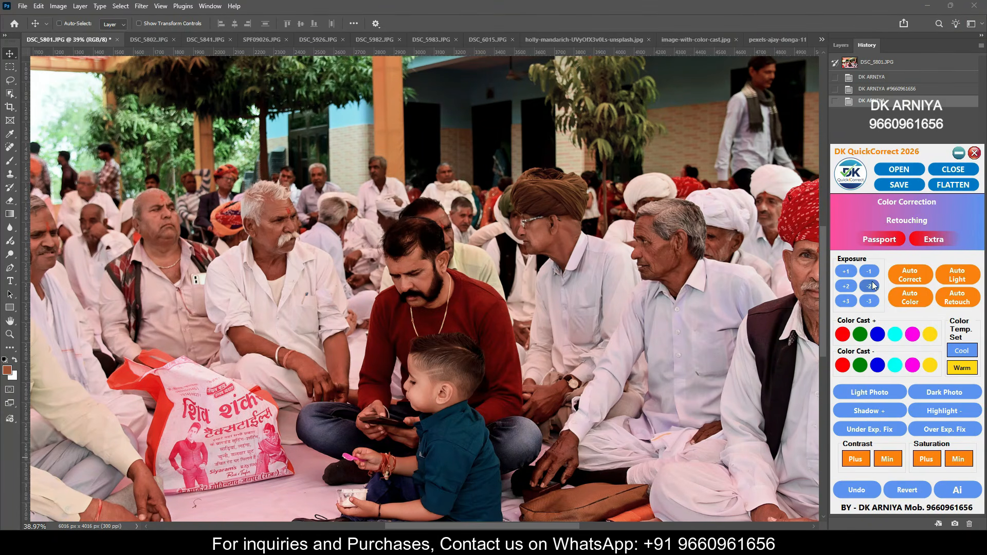
click(849, 272)
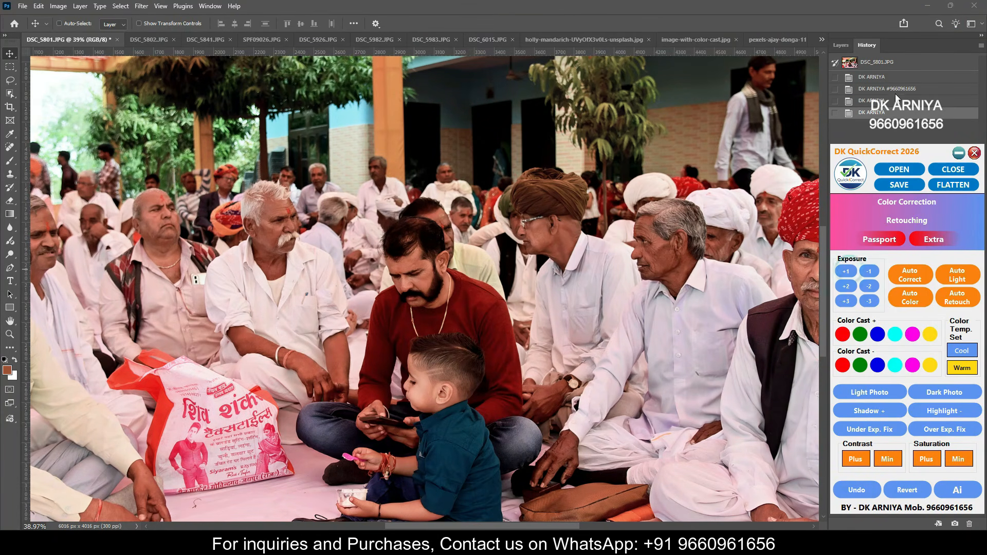
click(881, 67)
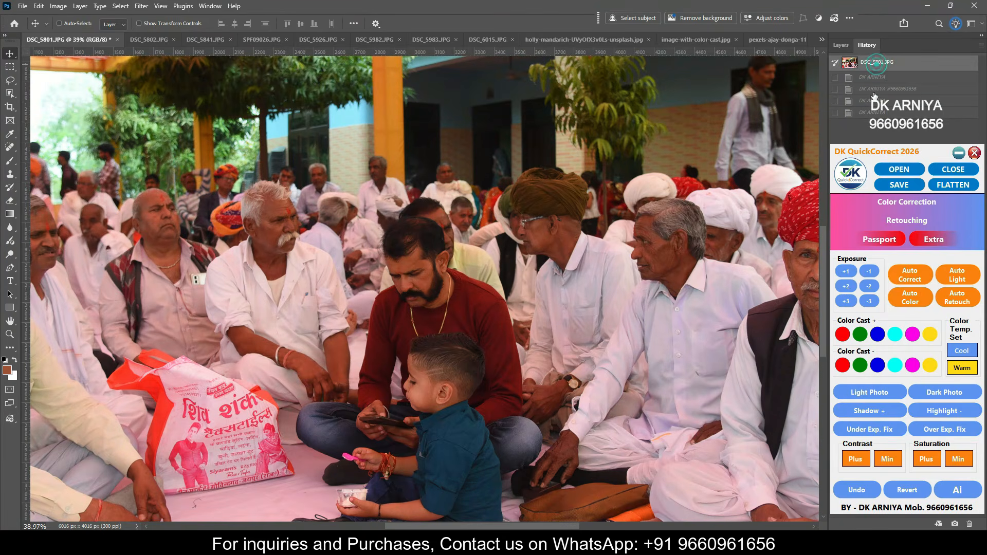
click(873, 112)
click(877, 63)
click(872, 112)
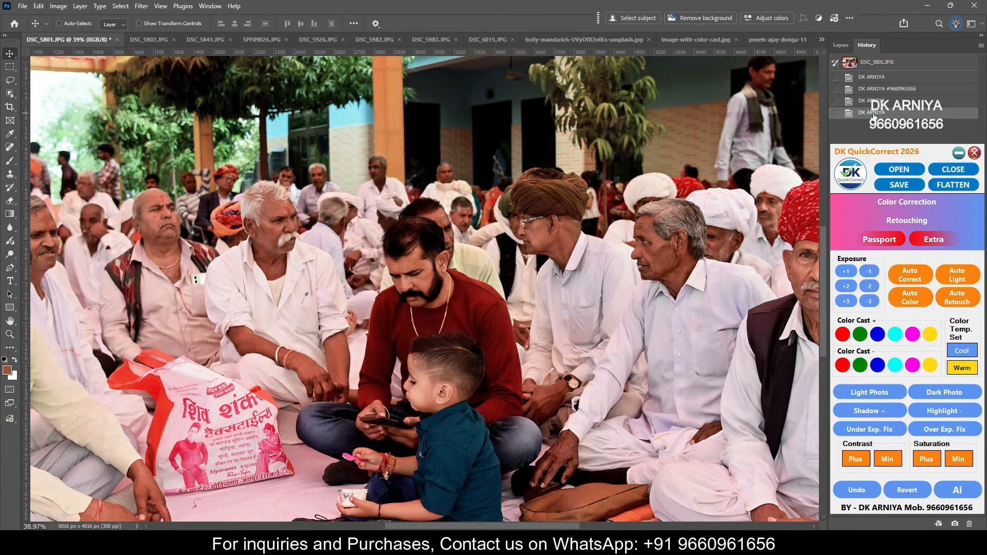
- Switch to the portrait DSC_5802.JPG and apply Auto Color and Auto Correct to it
click(146, 37)
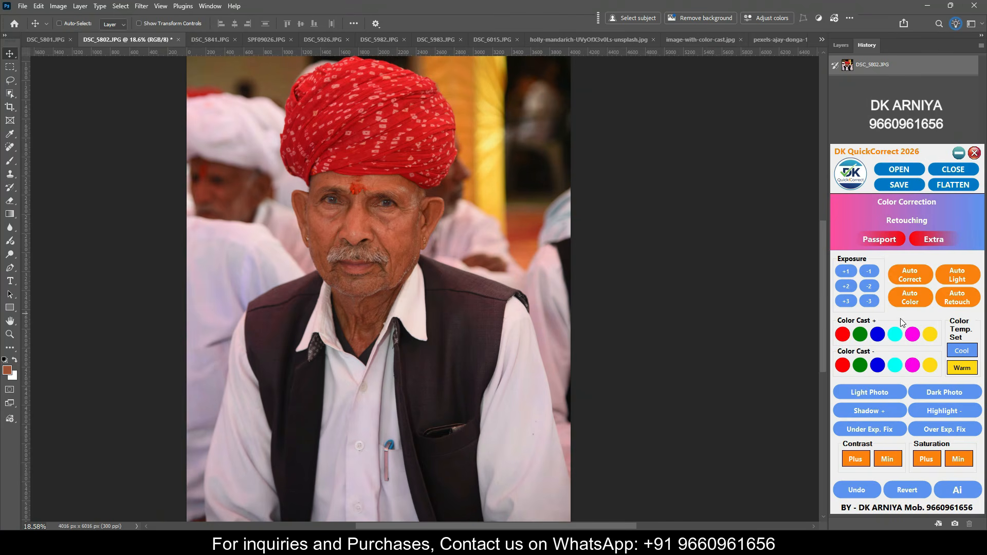
click(916, 303)
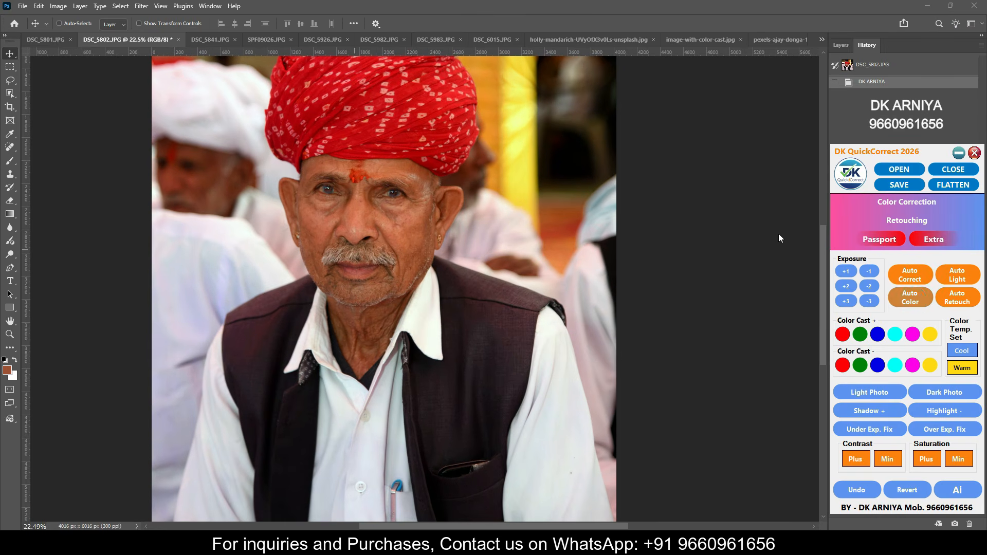
click(915, 273)
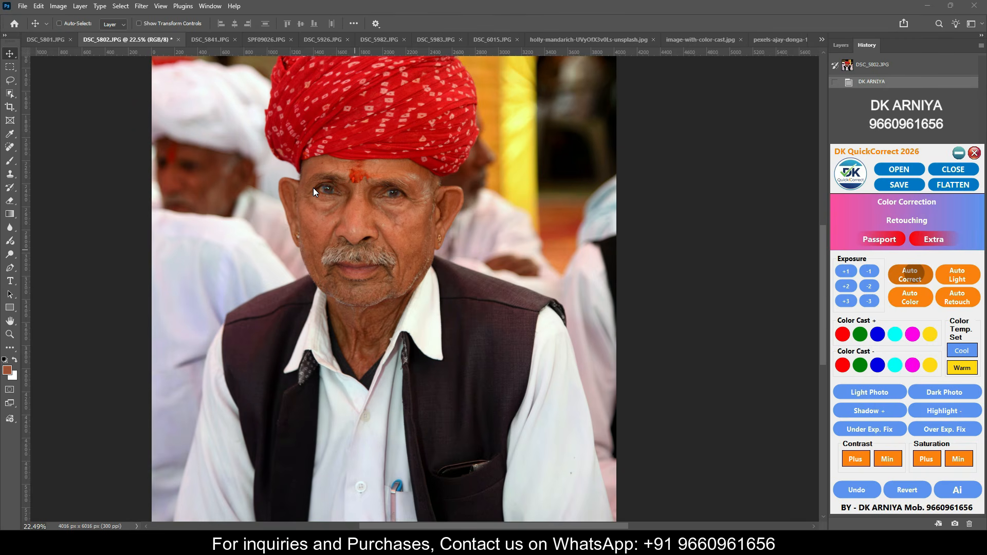
scroll(314, 218, up, 3)
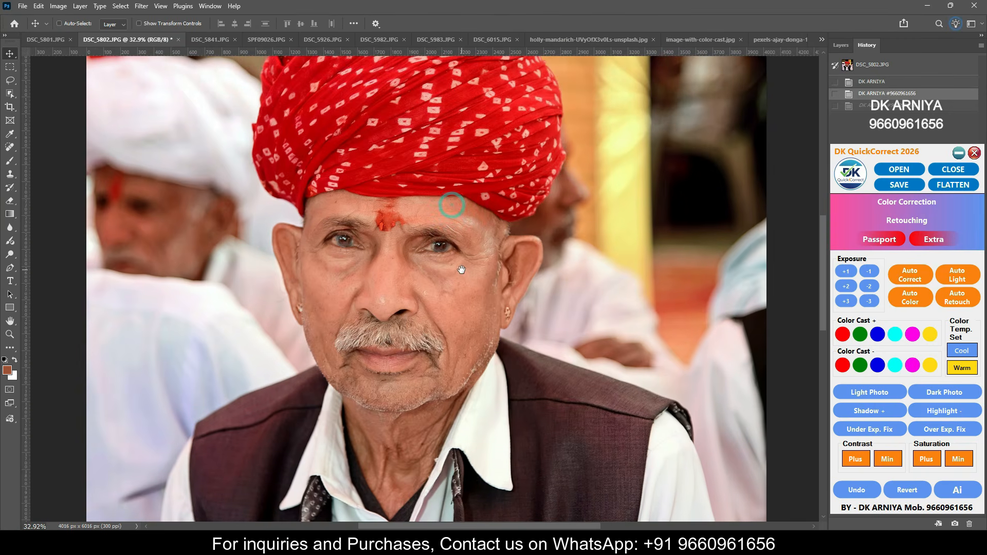
scroll(461, 270, down, 2)
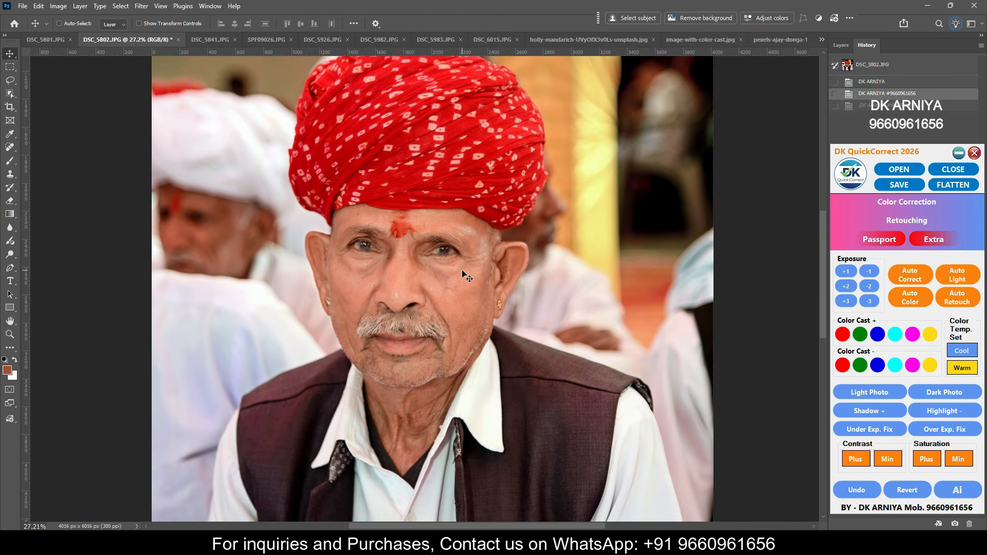
- Compare the corrected portrait DSC_5802.JPG with its original state, examining the skin tones and clothing
click(876, 66)
click(873, 94)
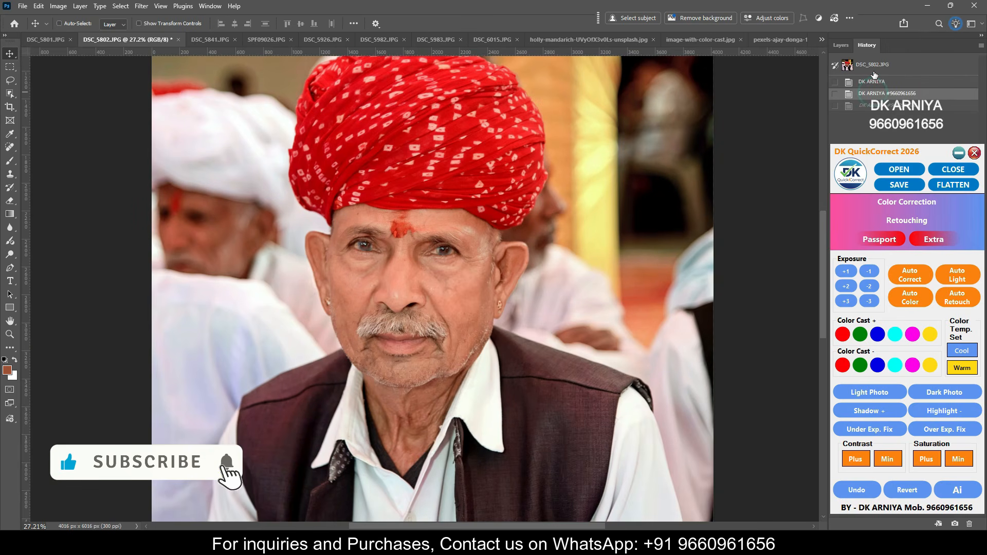
click(874, 66)
click(873, 93)
click(874, 65)
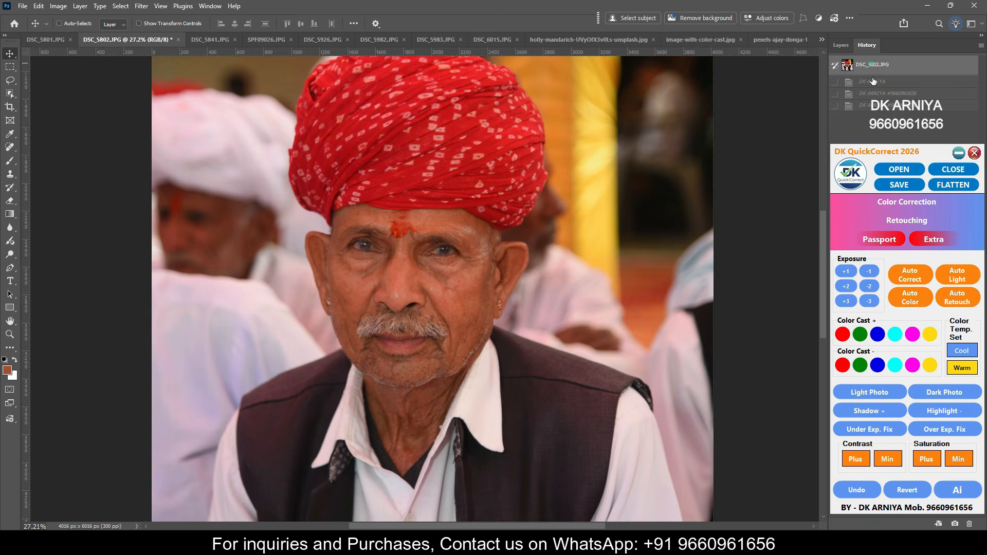
click(873, 94)
scroll(382, 253, up, 4)
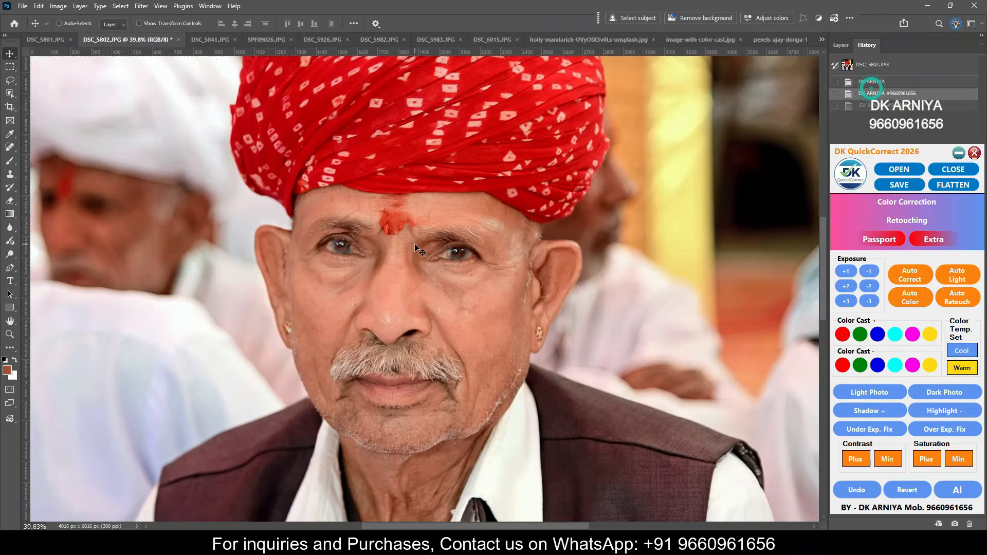
click(872, 66)
click(869, 93)
- Switch to the group photo DSC_5841.JPG and apply Auto Correct to it
click(195, 40)
scroll(331, 148, down, 2)
scroll(381, 216, up, 2)
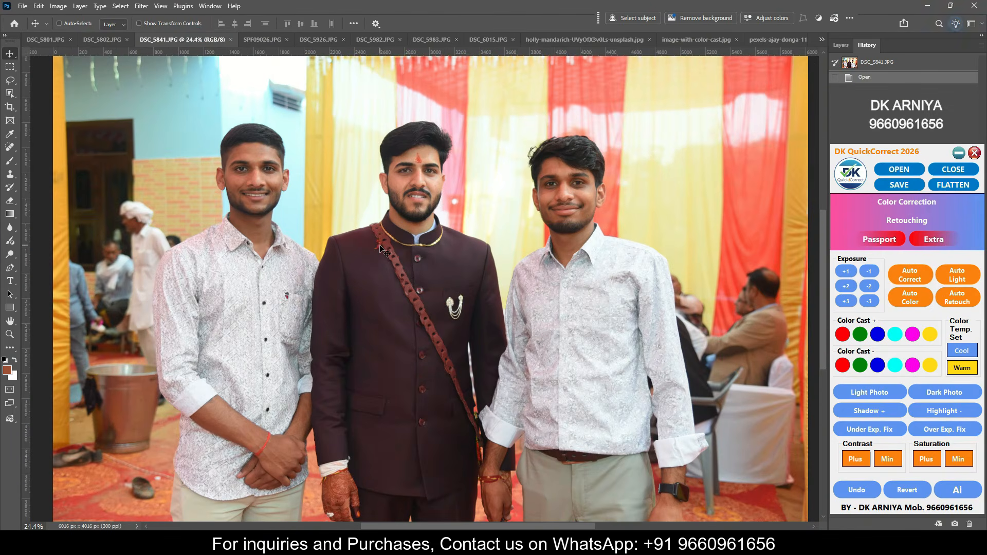
click(911, 277)
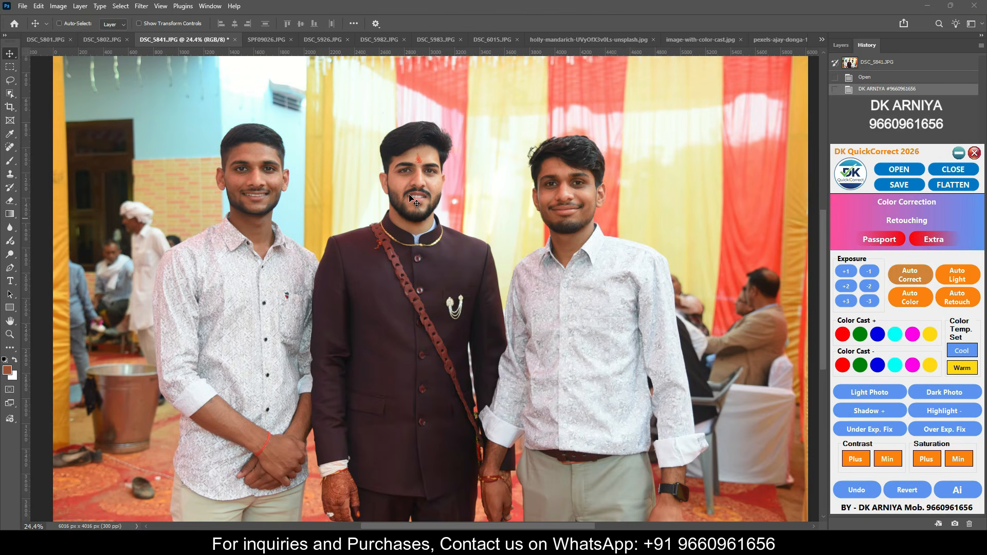
scroll(414, 190, up, 2)
scroll(424, 175, up, 1)
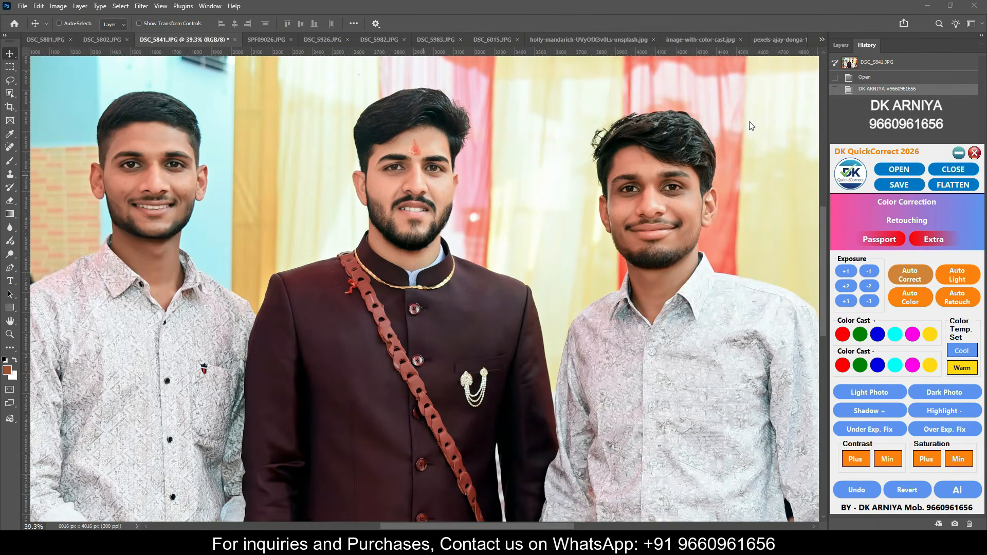
- Compare the corrected group photo DSC_5841.JPG with its original state, examining the three men's faces up close
click(869, 62)
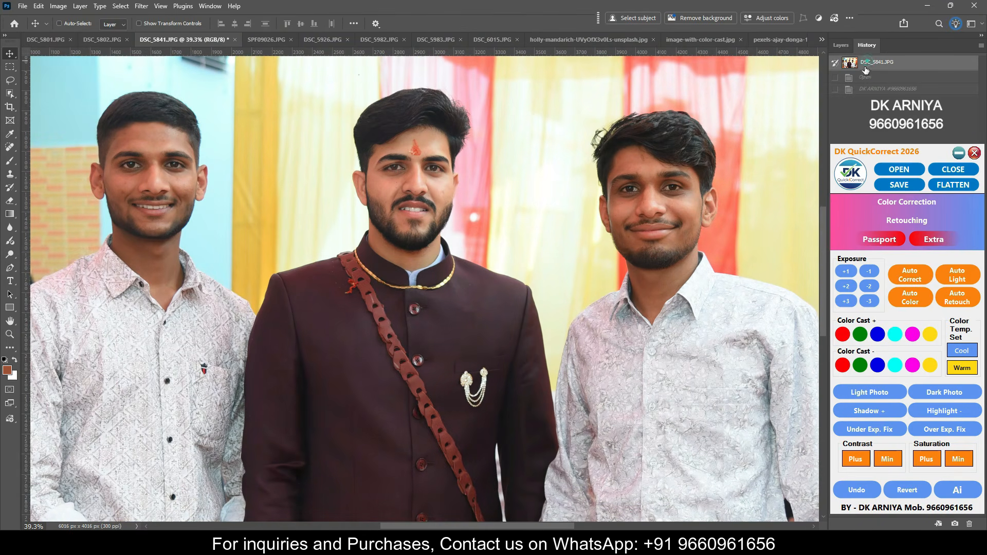
click(859, 90)
click(869, 62)
click(870, 89)
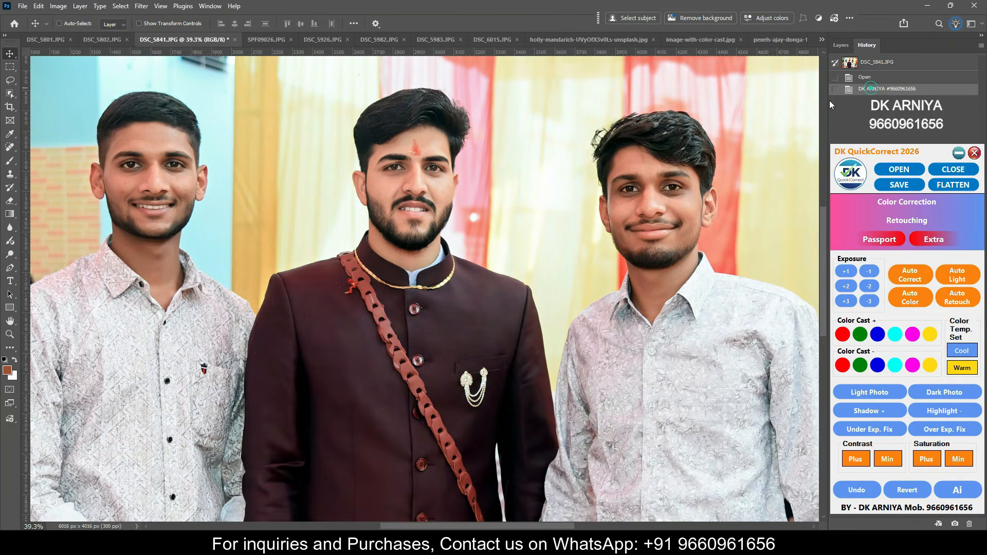
scroll(376, 182, up, 3)
click(886, 62)
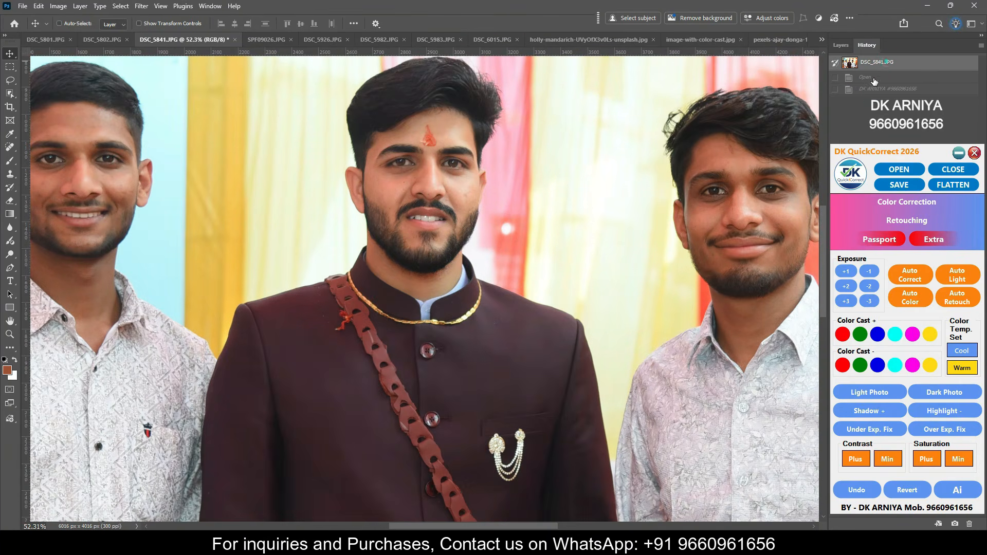
click(867, 89)
- Correct the overexposed child photo SPF09026.JPG with Auto Light, Auto Correct and Shadow +
click(267, 39)
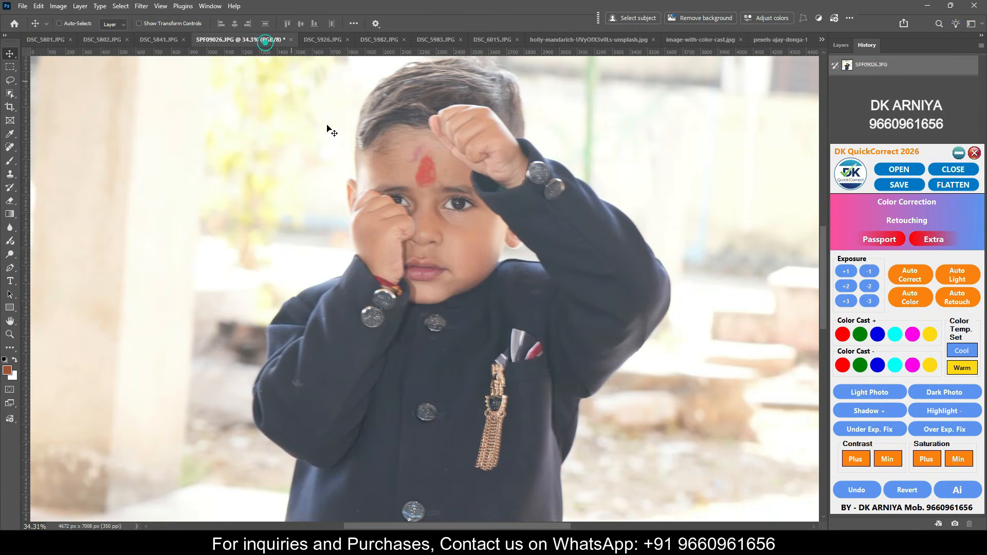
scroll(489, 210, down, 4)
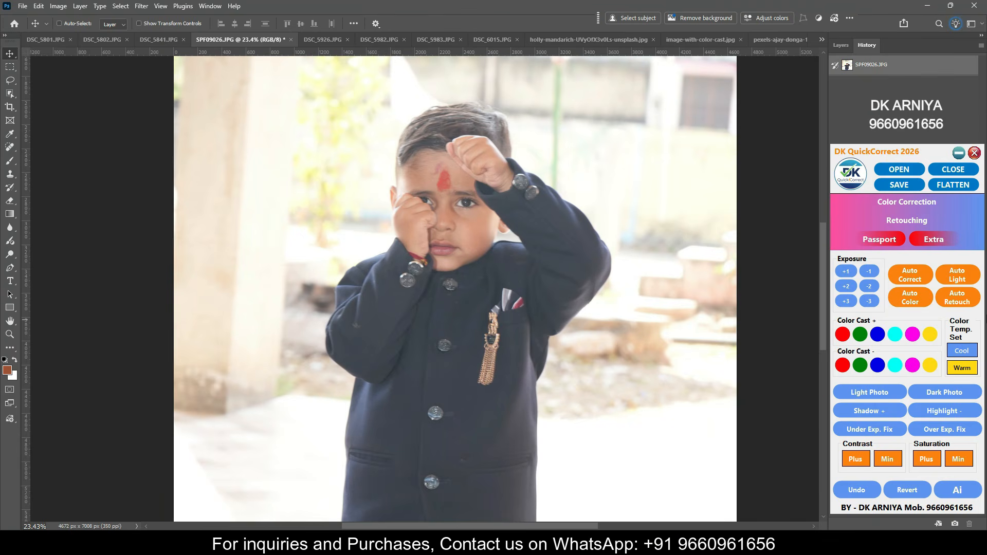
click(955, 296)
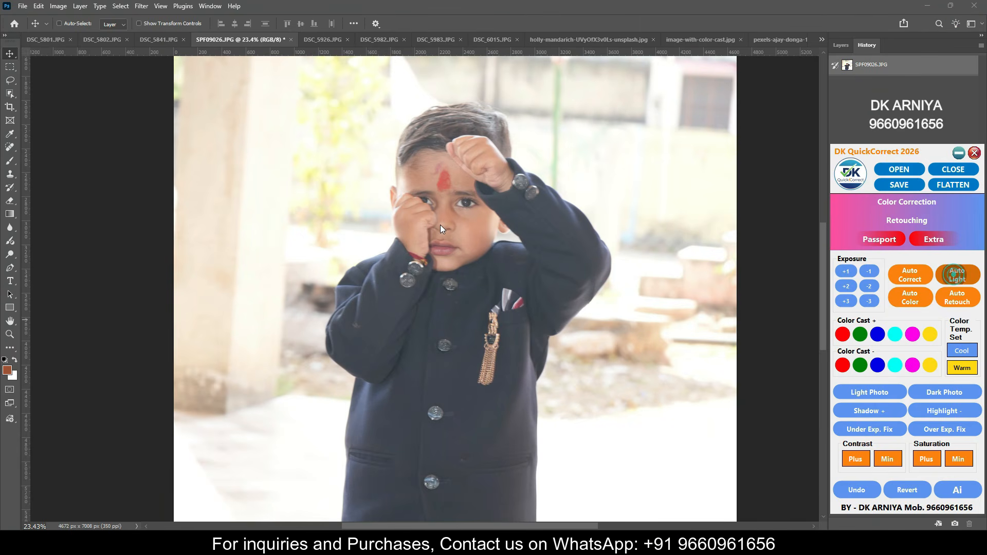
scroll(442, 219, up, 4)
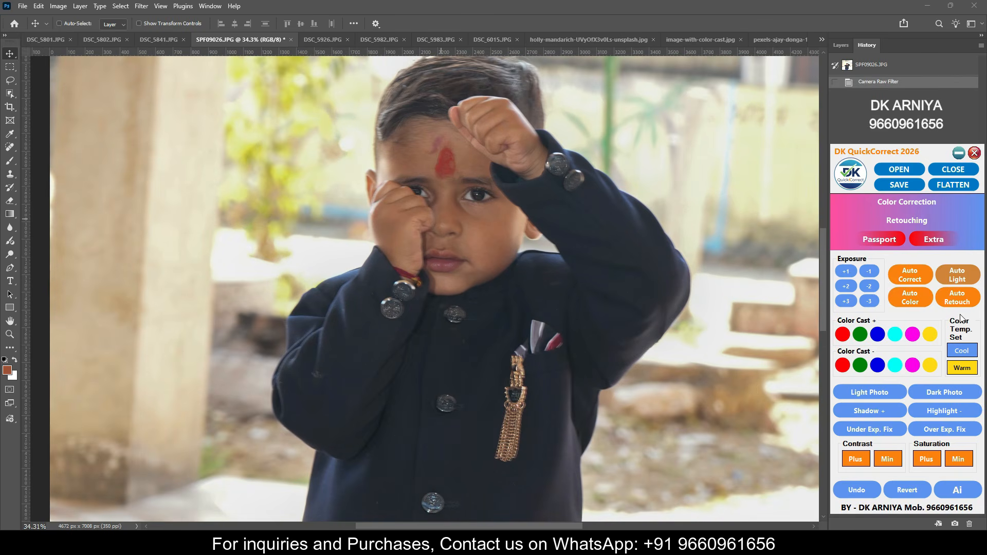
click(910, 277)
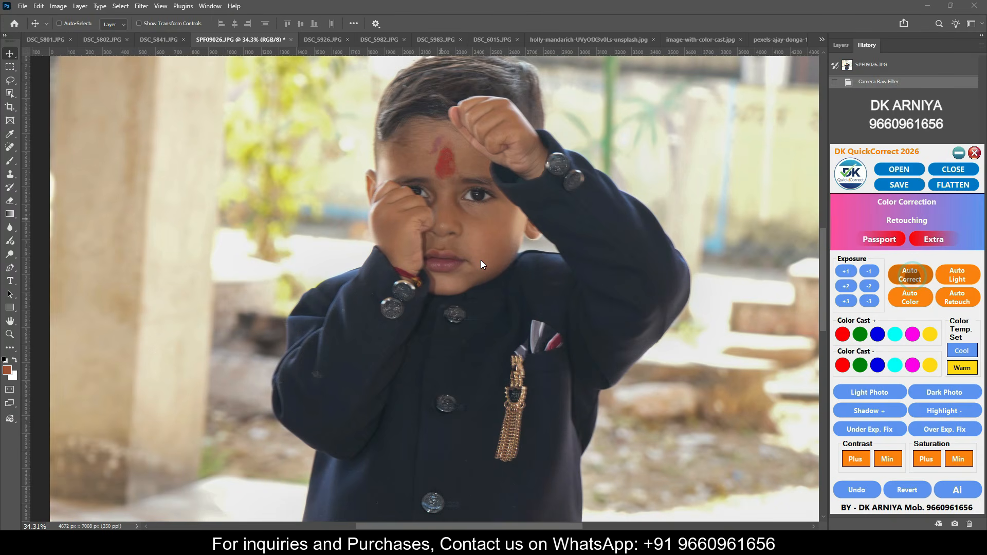
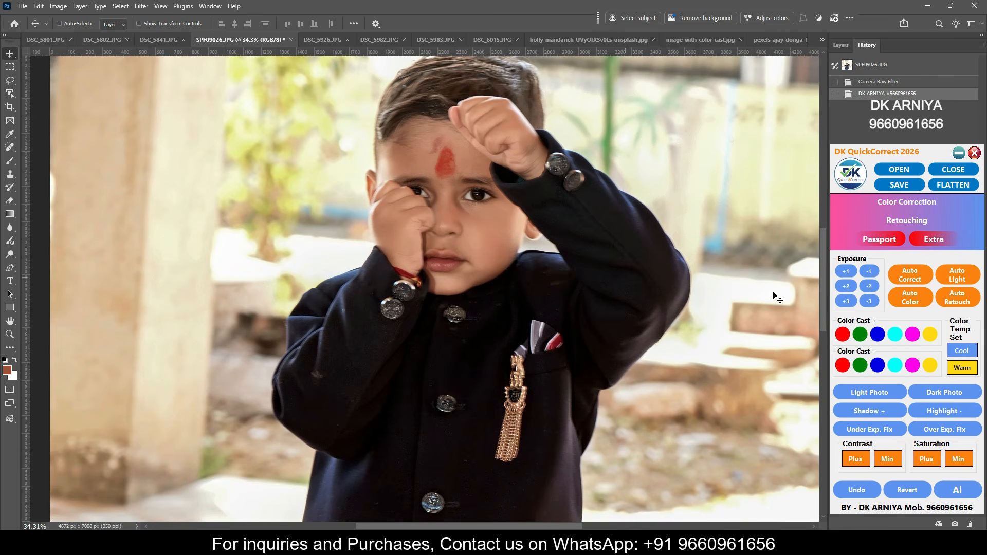
click(887, 415)
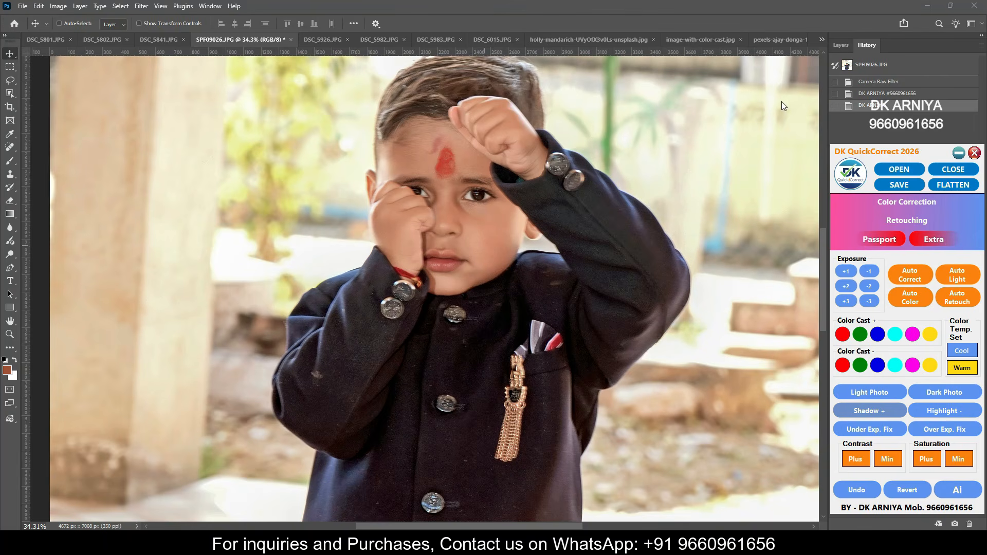
- Compare the corrected child photo SPF09026.JPG with its original state at a closer zoom
click(869, 65)
key(ctrl+plus)
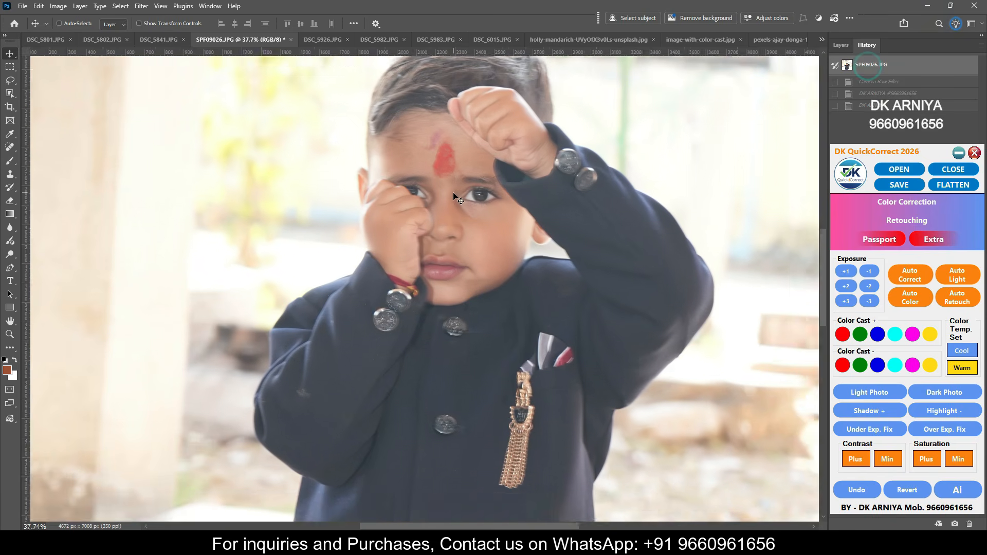
click(877, 105)
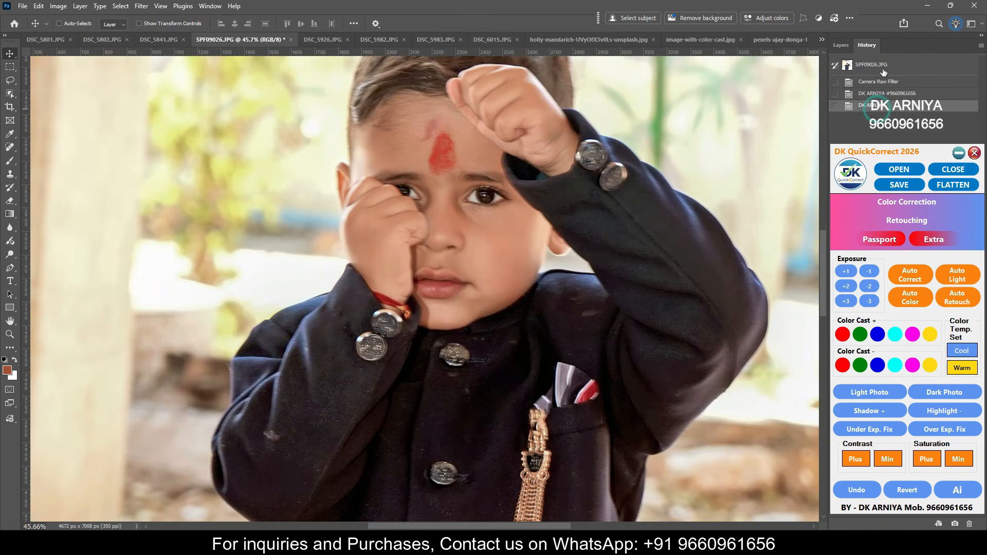
- Recheck the child photo's Shadow + result against its original state, examining the face and dark jacket
click(883, 67)
click(878, 105)
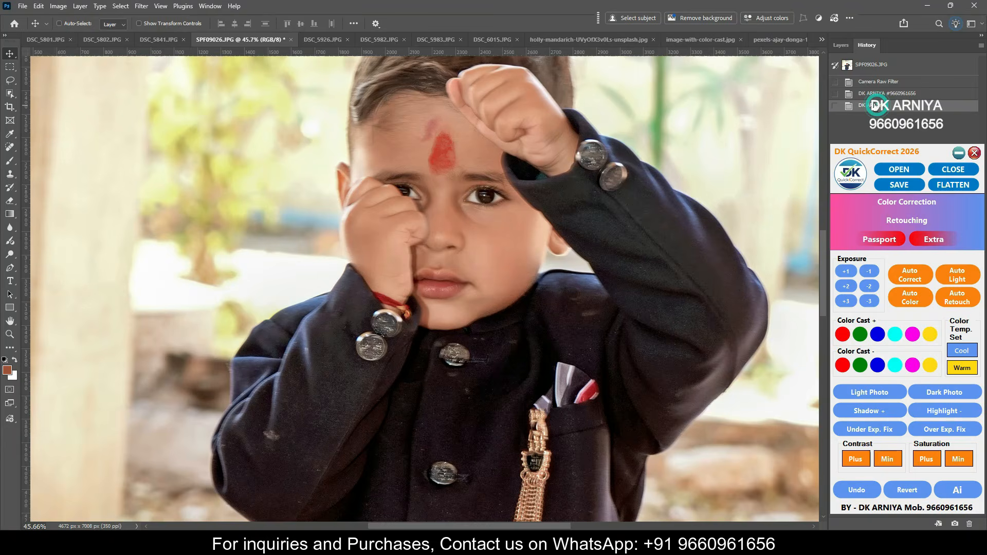
click(866, 65)
click(854, 107)
- Apply Enhance Details to the child photo SPF09026.JPG and compare the sharpened result with the original state
scroll(440, 249, up, 2)
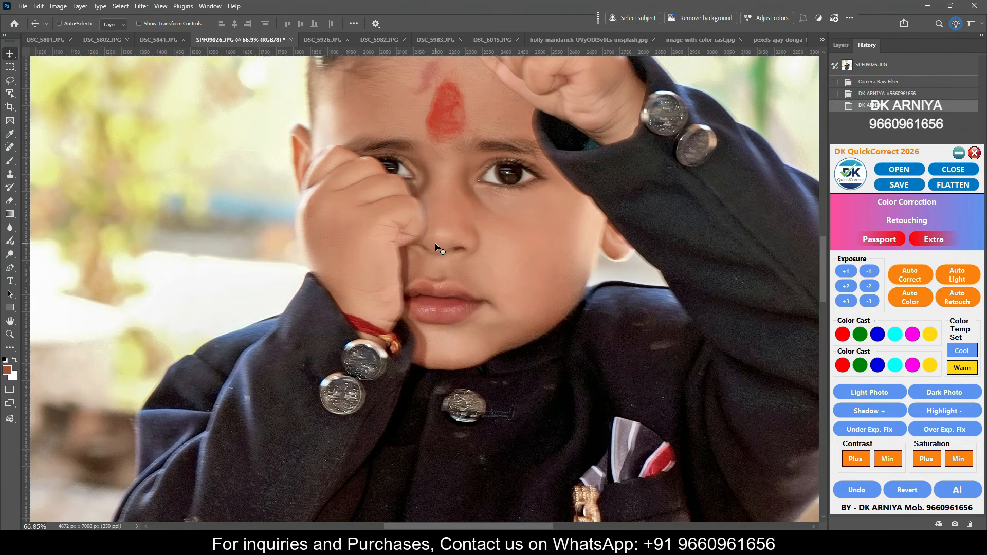
click(936, 242)
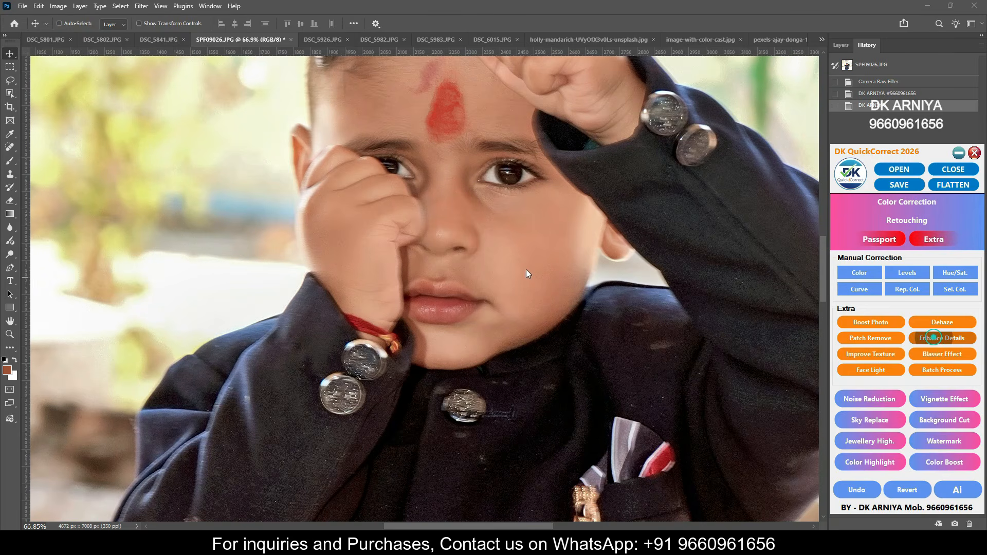
scroll(509, 262, down, 2)
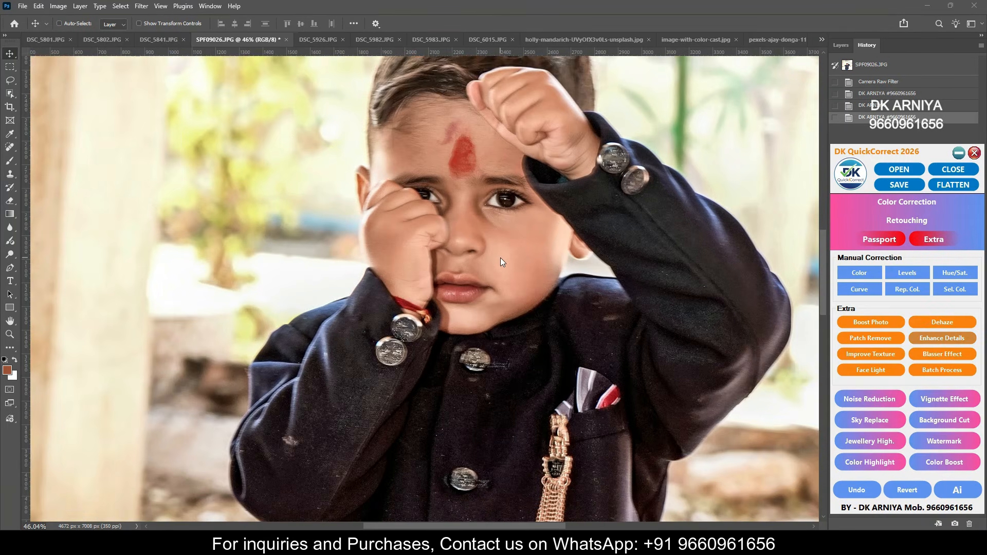
click(875, 65)
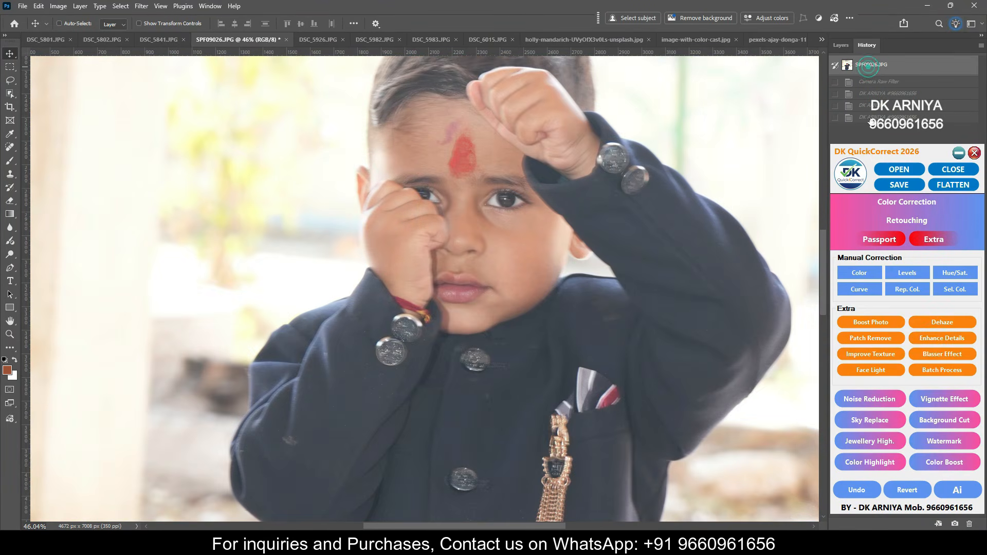
click(869, 117)
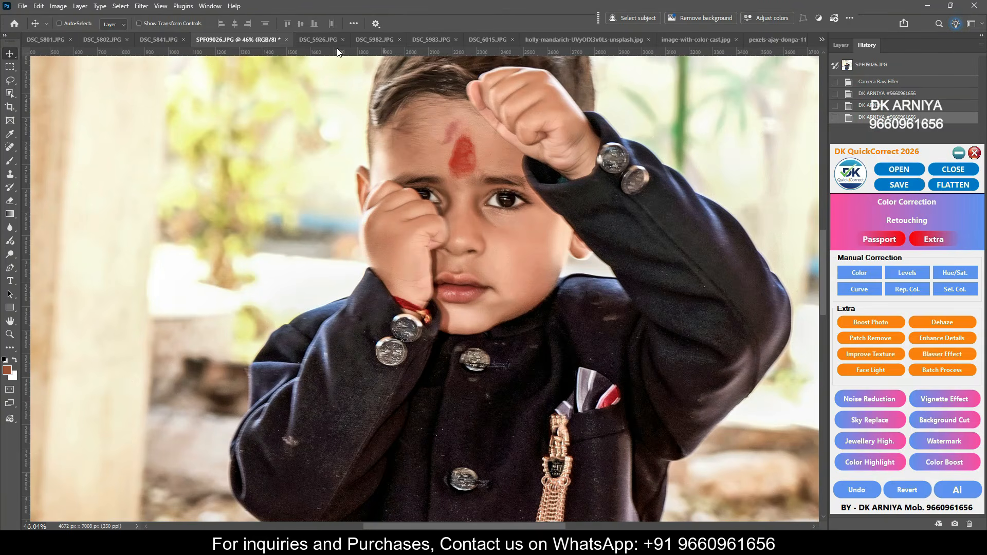
- Switch to the portrait DSC_5926.JPG of the man in the blue suit and apply Auto Correct
click(319, 40)
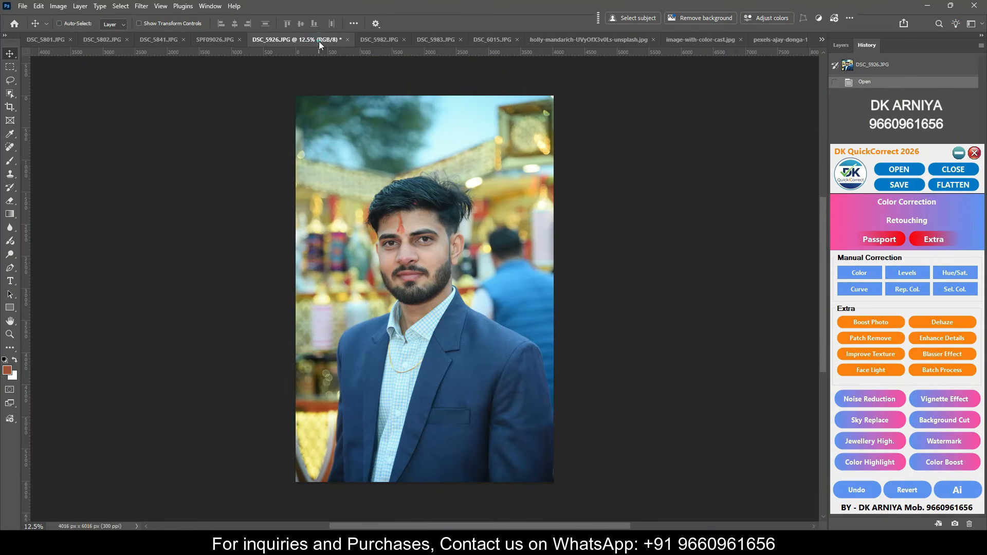
click(890, 202)
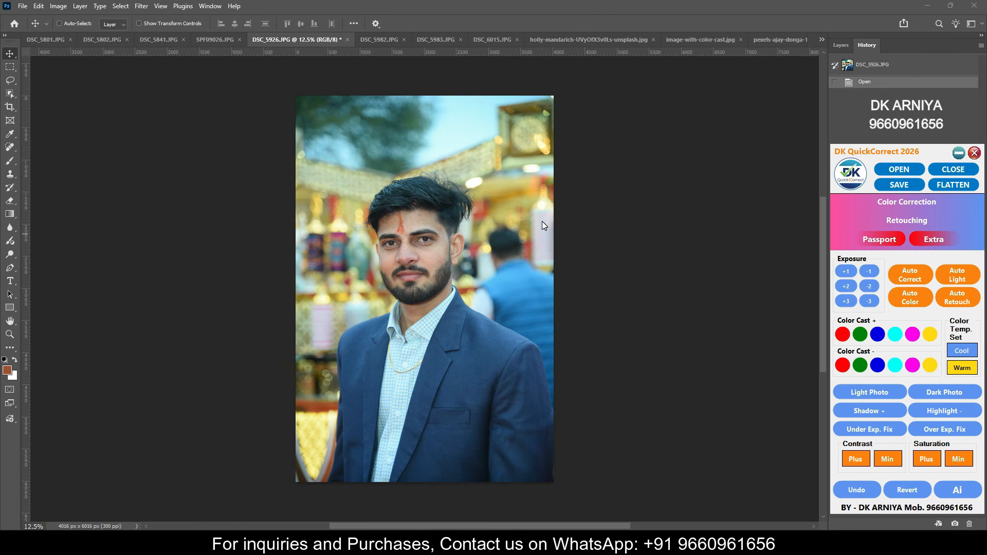
scroll(393, 264, up, 4)
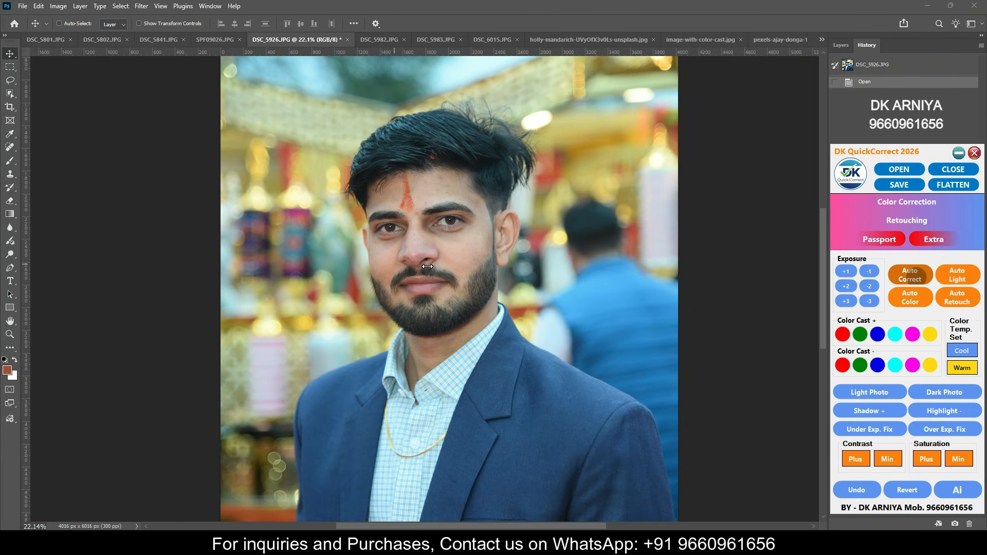
scroll(427, 269, up, 3)
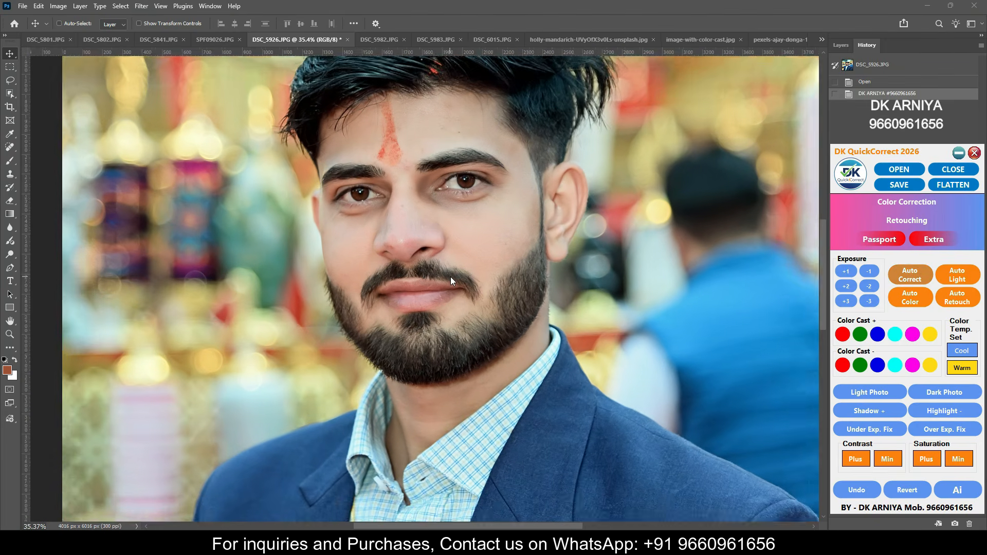
scroll(451, 277, up, 1)
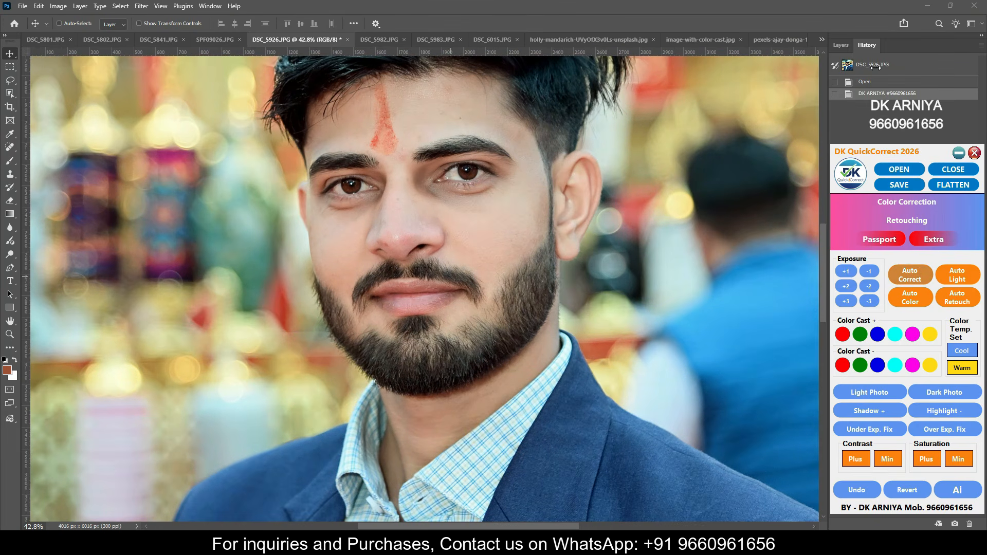
- Compare the corrected portrait DSC_5926.JPG with its original state, examining the man's face up close
click(875, 66)
click(867, 94)
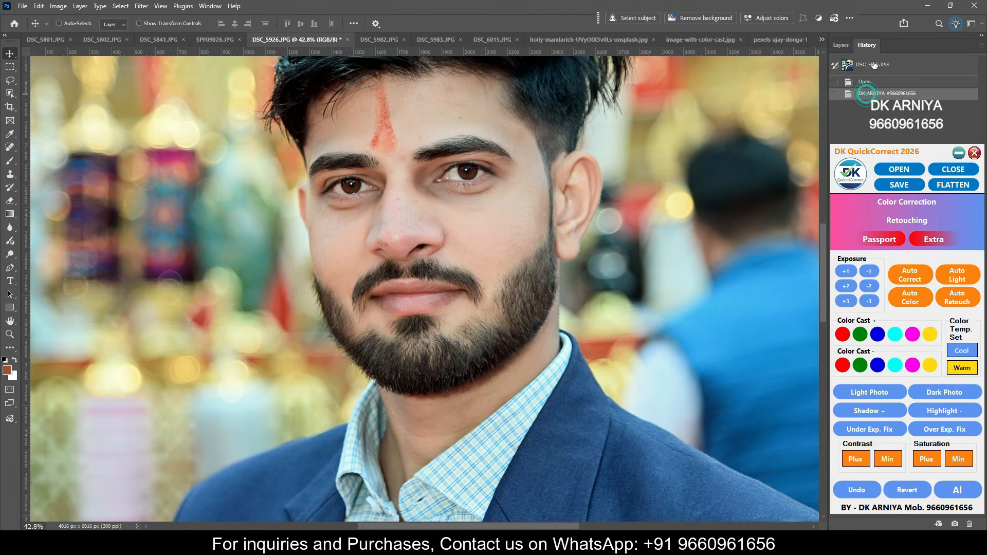
click(875, 66)
click(866, 95)
- Switch to the photo of three women, DSC_5982.JPG, and apply Auto Color followed by Auto Correct
click(379, 40)
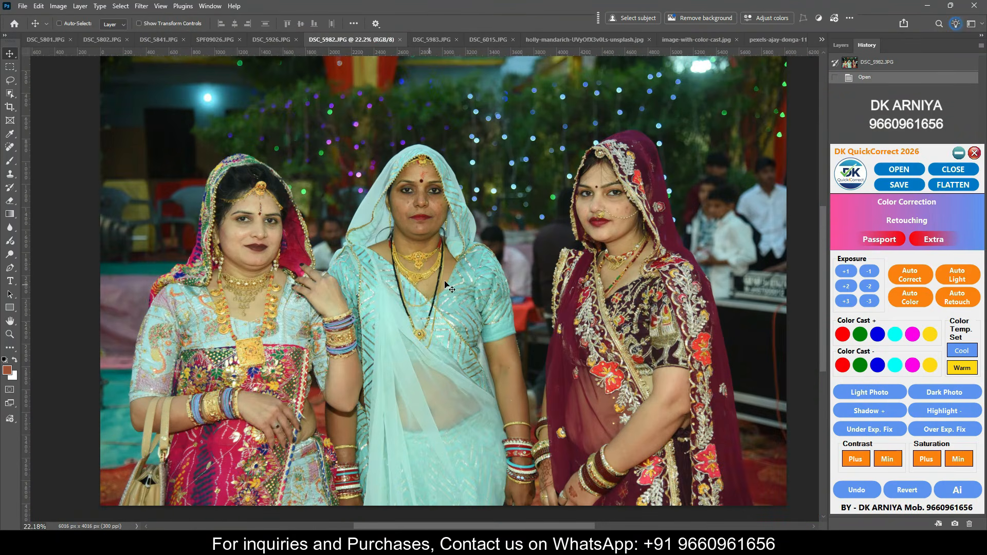
click(911, 296)
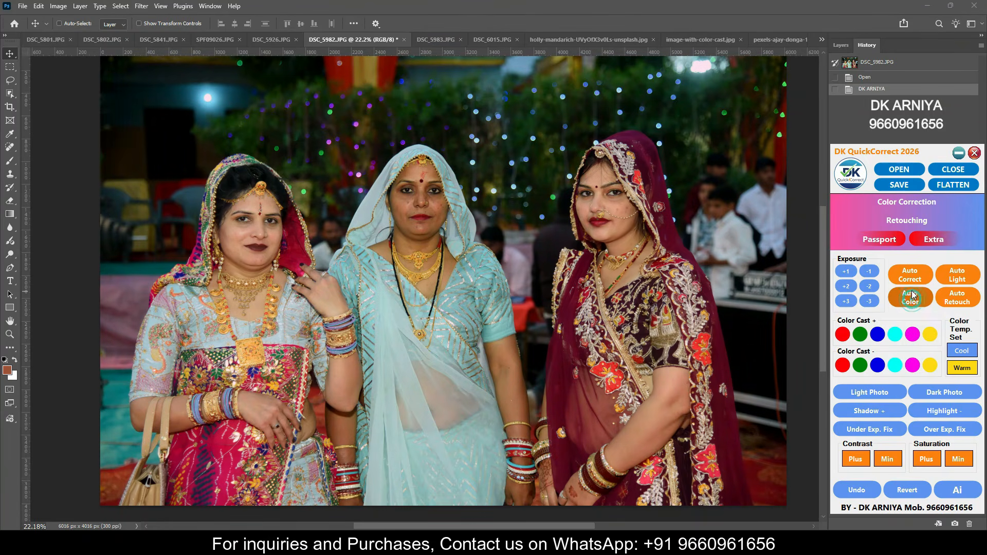
click(910, 276)
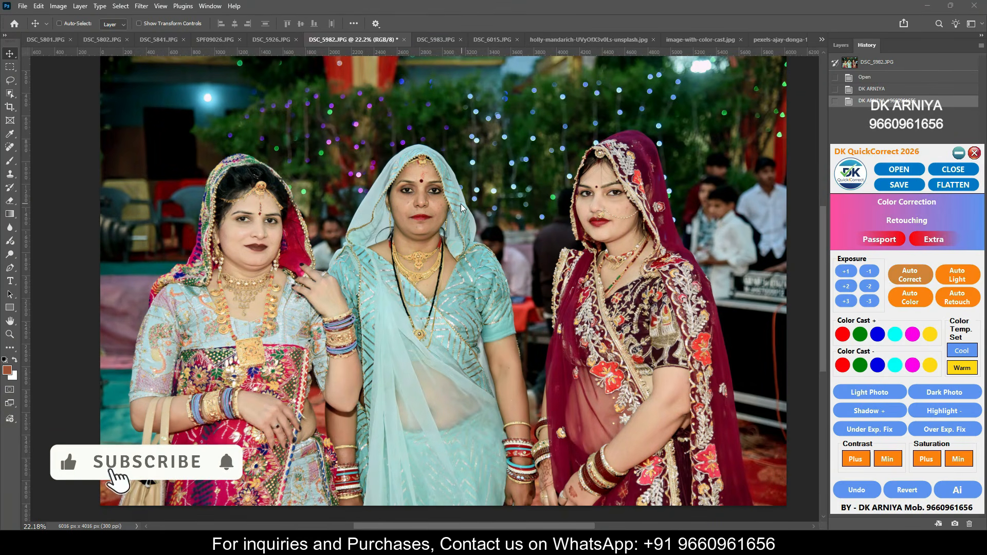
- Compare the corrected photo DSC_5982.JPG with its original state at several zoom levels, examining the three women's skin and clothing
scroll(402, 200, up, 2)
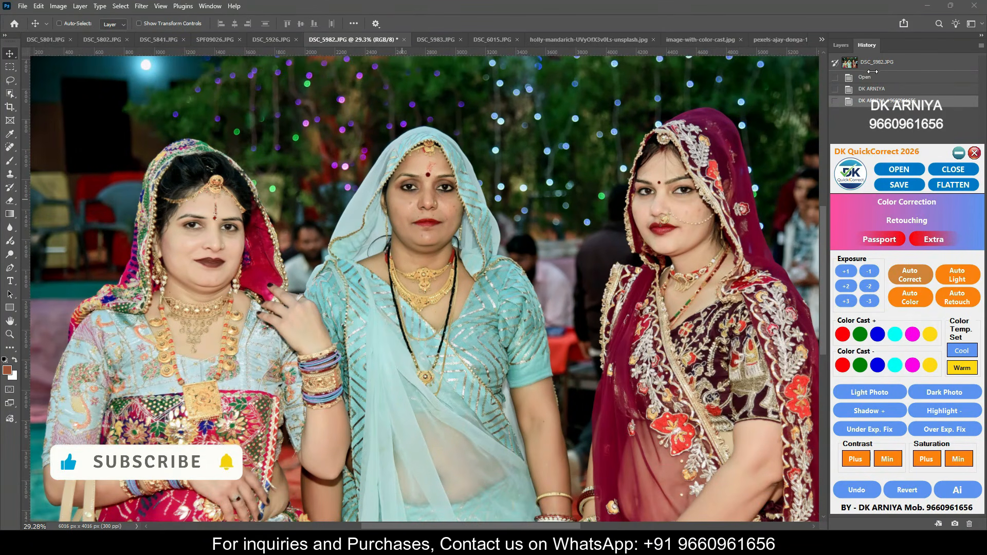
click(866, 64)
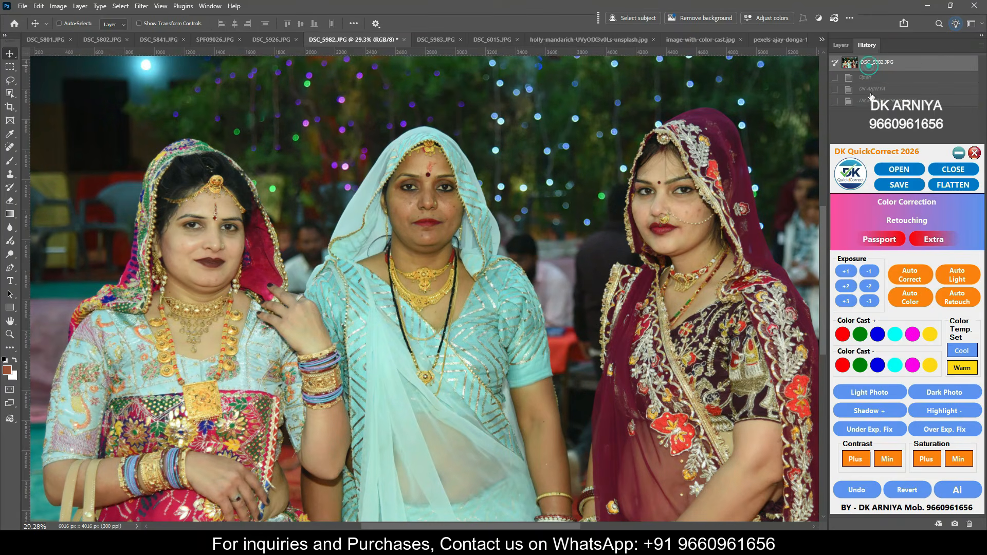
click(871, 101)
scroll(570, 215, up, 3)
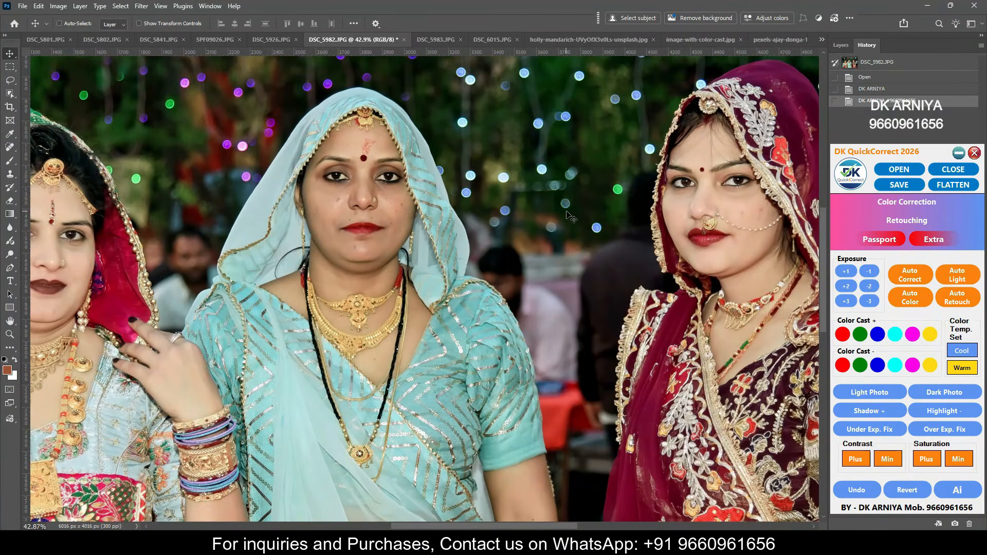
click(874, 63)
click(871, 100)
scroll(791, 132, down, 3)
click(893, 63)
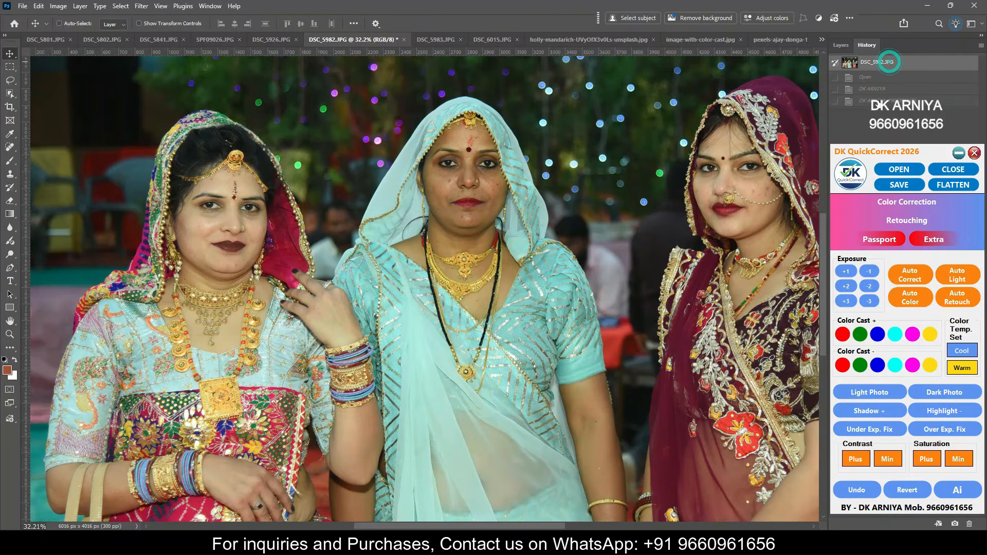
click(872, 100)
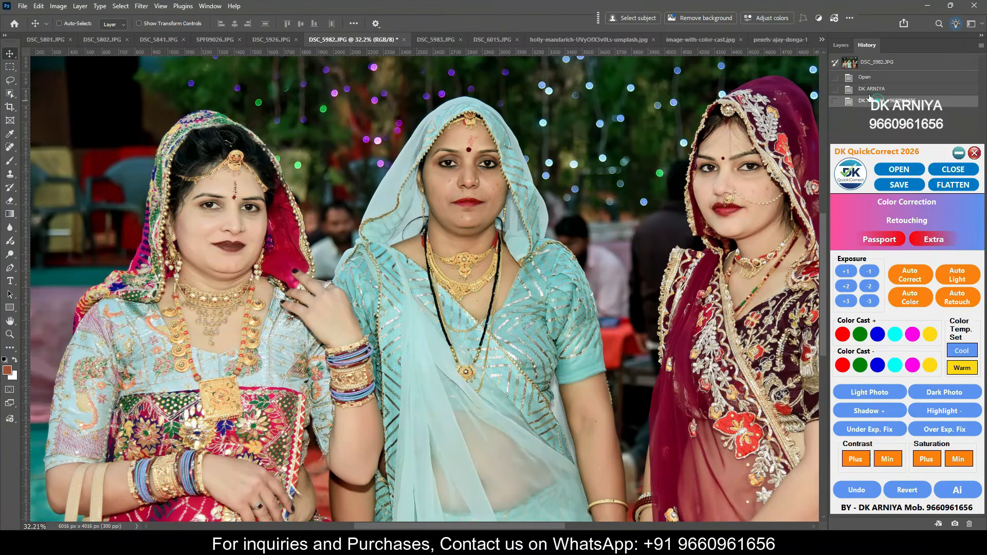
- Switch to the bridal-style portrait DSC_5983.JPG and apply Auto Color followed by Auto Correct
click(435, 39)
scroll(427, 216, down, 8)
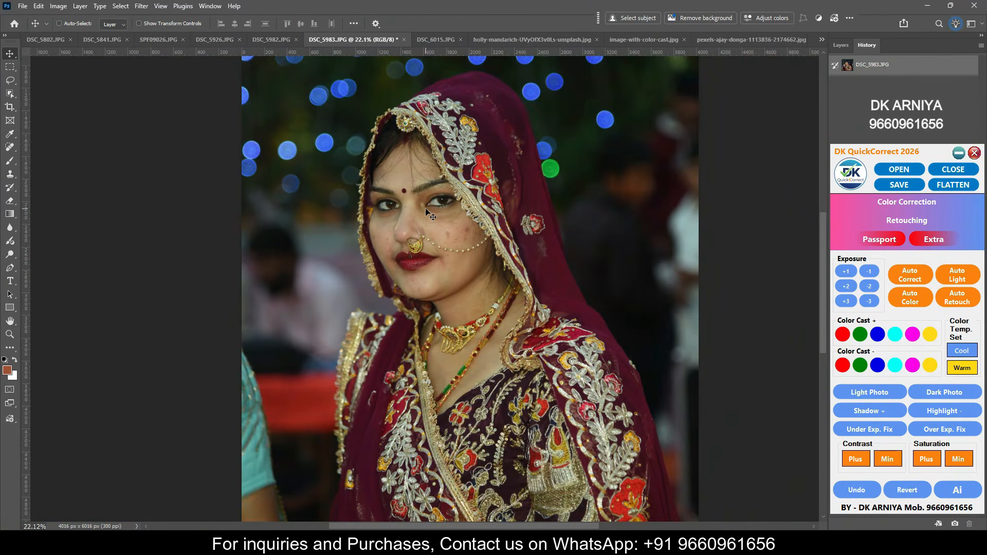
click(913, 303)
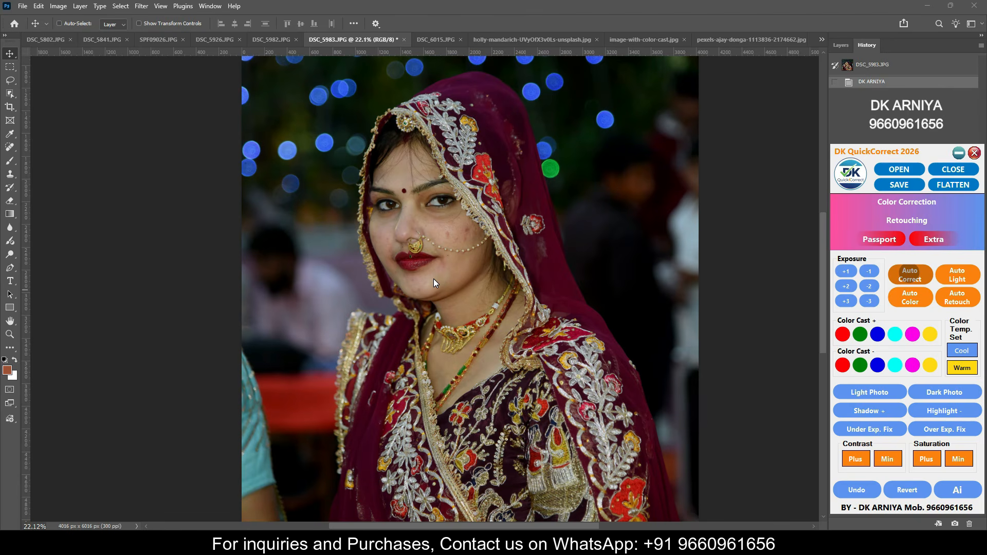
- Compare the corrected portrait DSC_5983.JPG with its original state, examining the woman's face up close
scroll(429, 225, up, 5)
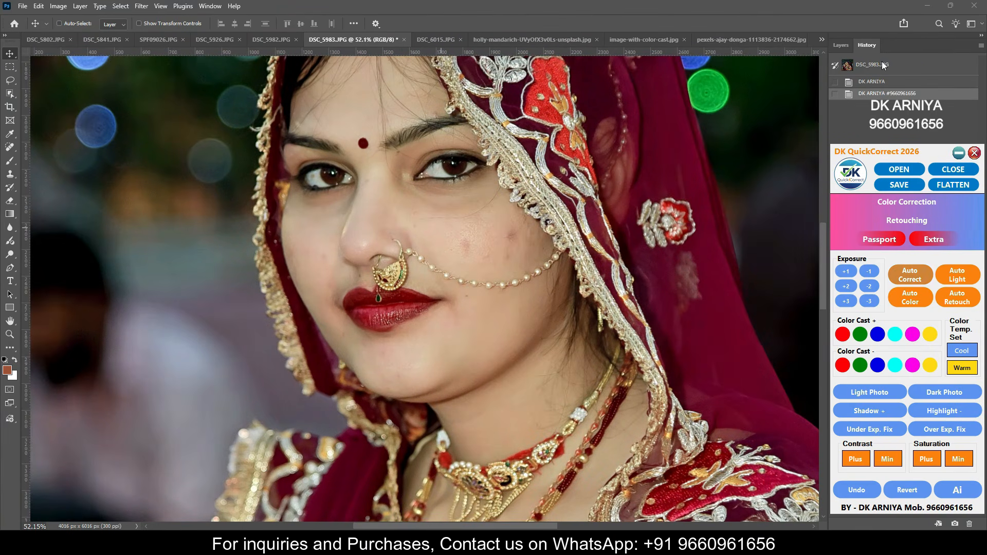
click(883, 64)
click(874, 94)
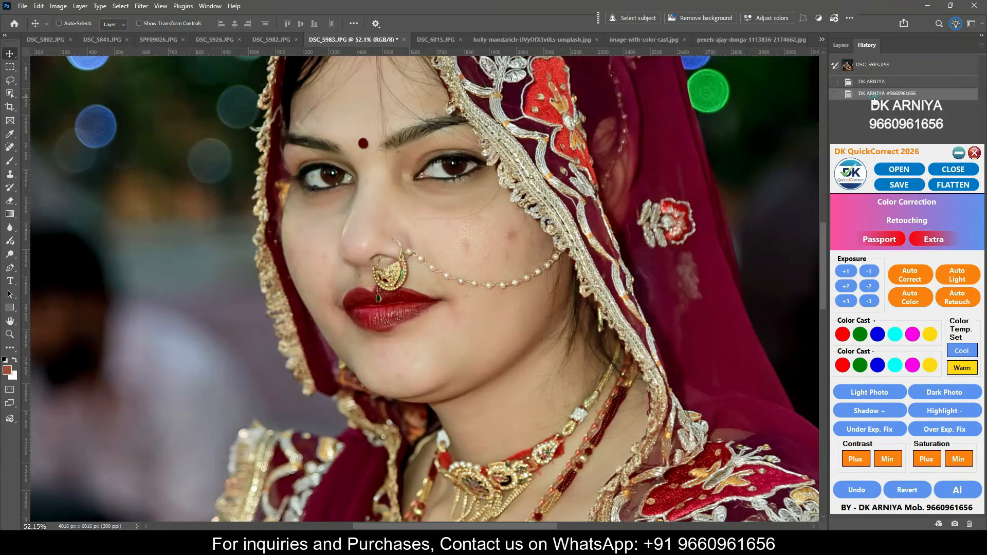
click(880, 66)
click(876, 94)
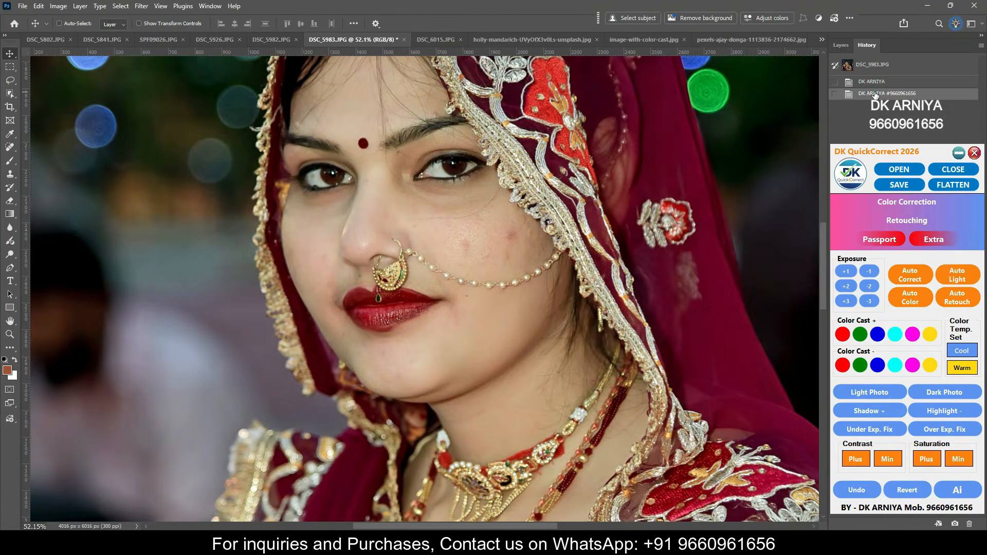
- Apply Auto Correct to the photo of two men, DSC_6015.JPG, and reduce its green color cast by one step
click(433, 40)
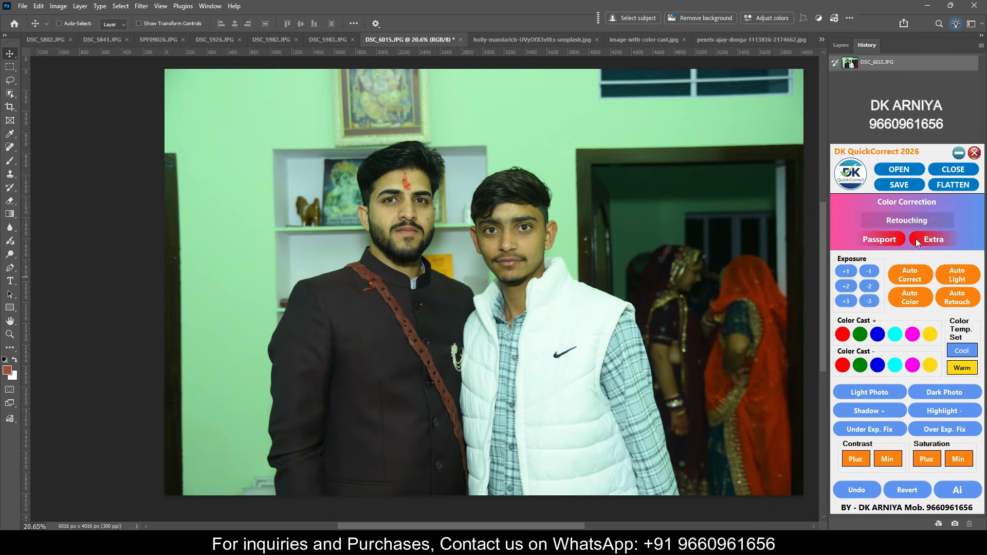
click(912, 273)
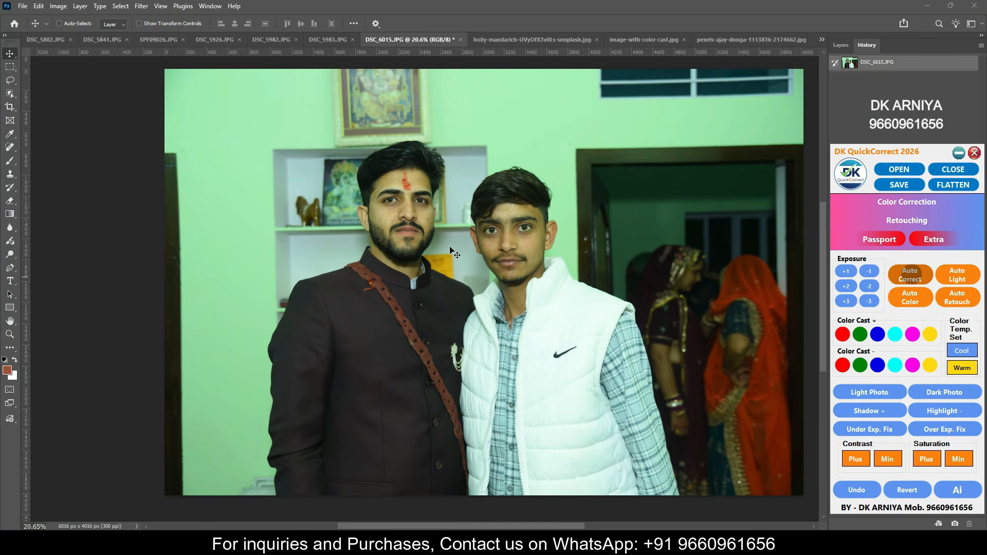
scroll(419, 217, up, 3)
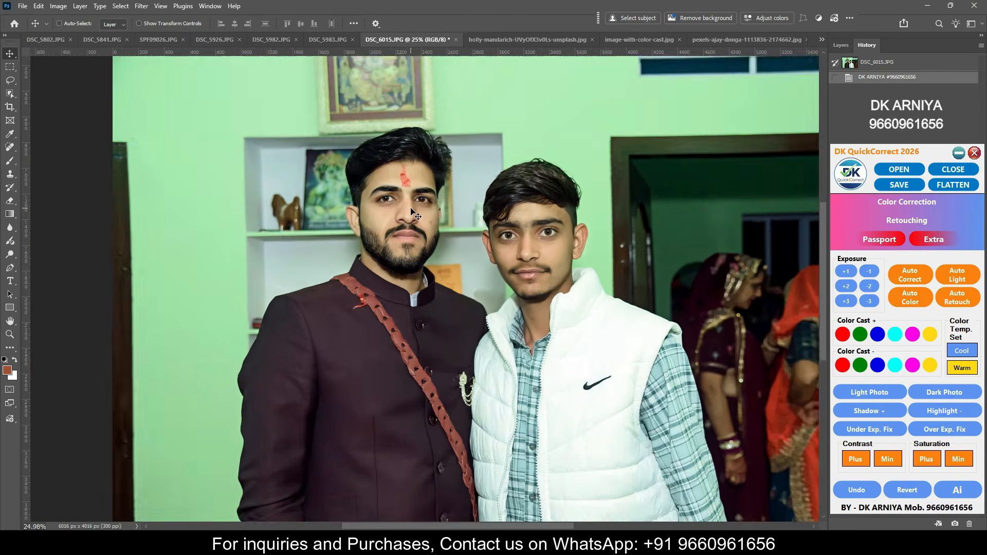
click(867, 366)
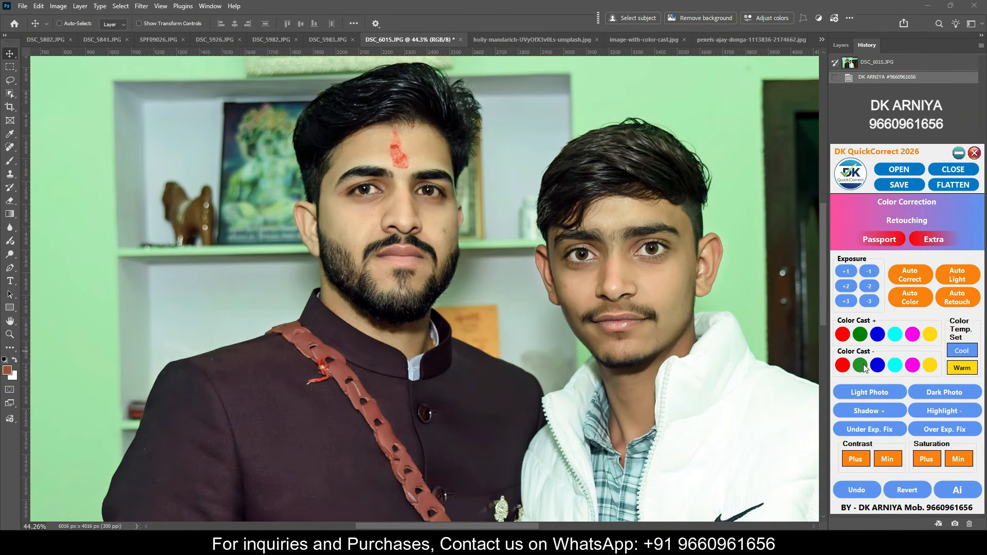
scroll(623, 182, up, 1)
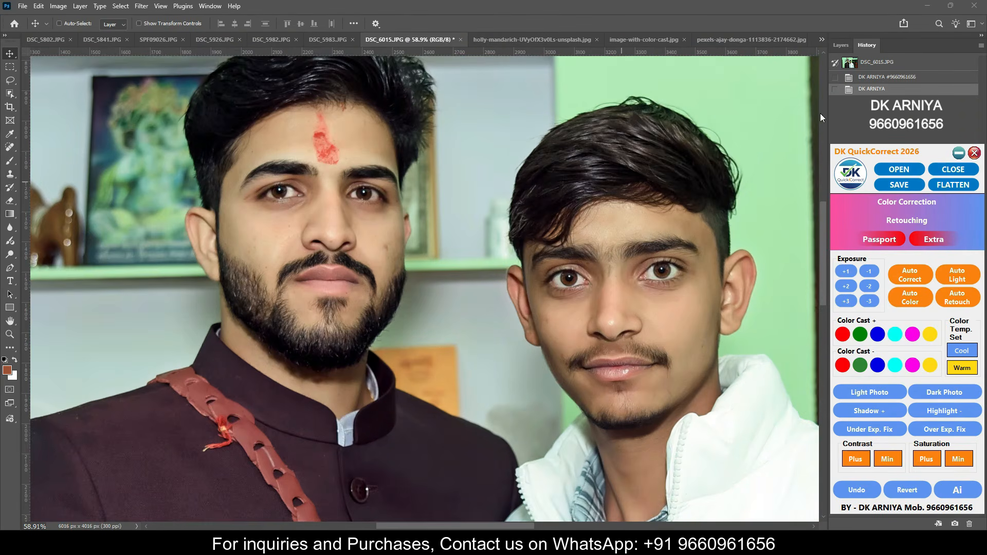
- Compare the corrected photo DSC_6015.JPG with its original state, examining both men's skin tones and the wall color
click(872, 61)
click(869, 90)
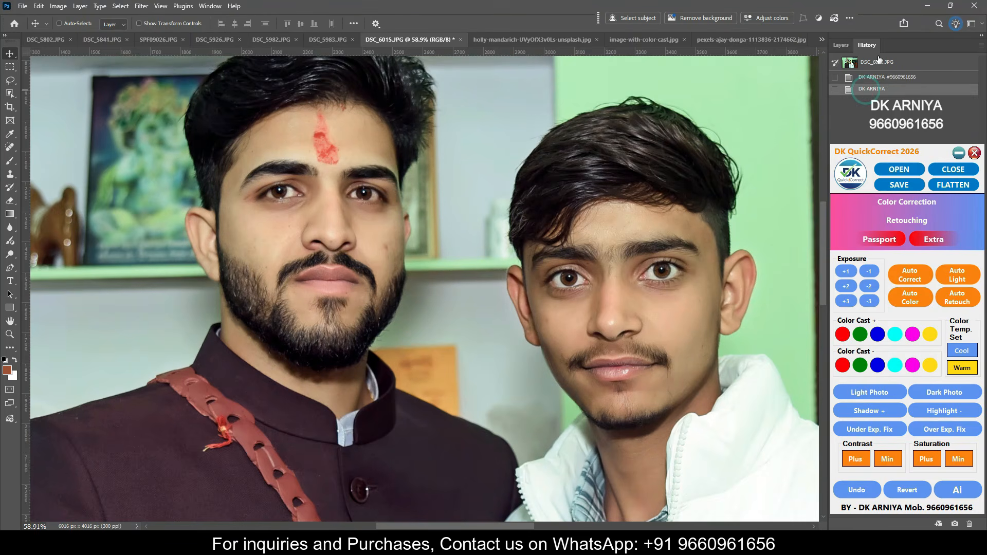
click(880, 60)
click(877, 90)
click(880, 66)
click(878, 93)
- Switch to the mountain landscape photo of the hiker with the yellow backpack and apply Auto Light
click(520, 38)
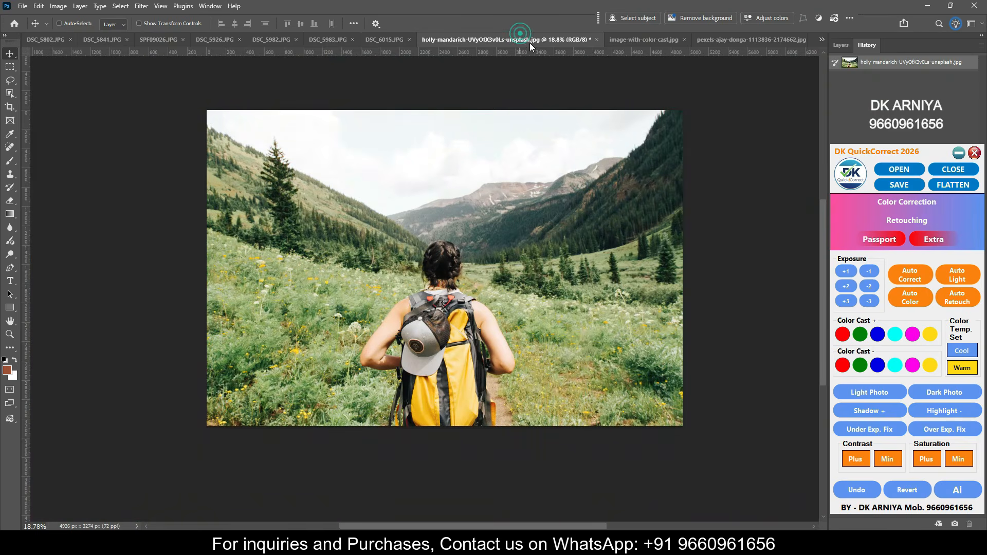
scroll(489, 131, down, 2)
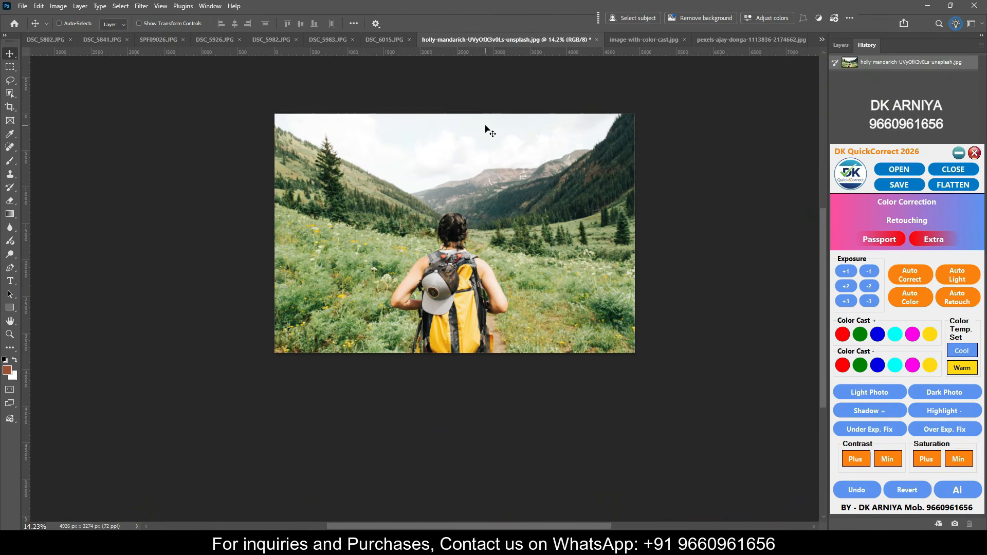
click(966, 280)
scroll(443, 208, up, 2)
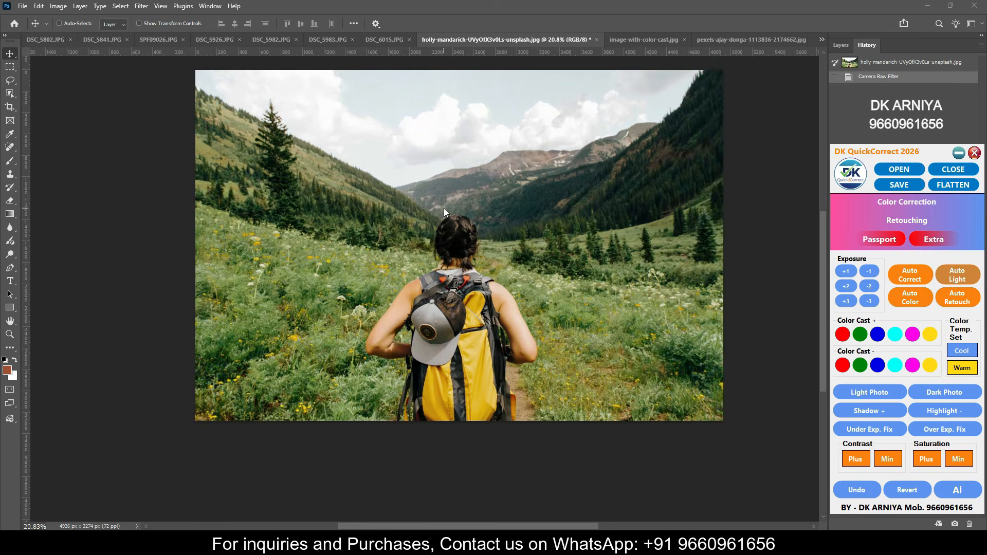
scroll(444, 208, up, 1)
- Replace the hiker photo's sky using the second Blue Skies preset with wispy clouds, output to new layers
click(916, 238)
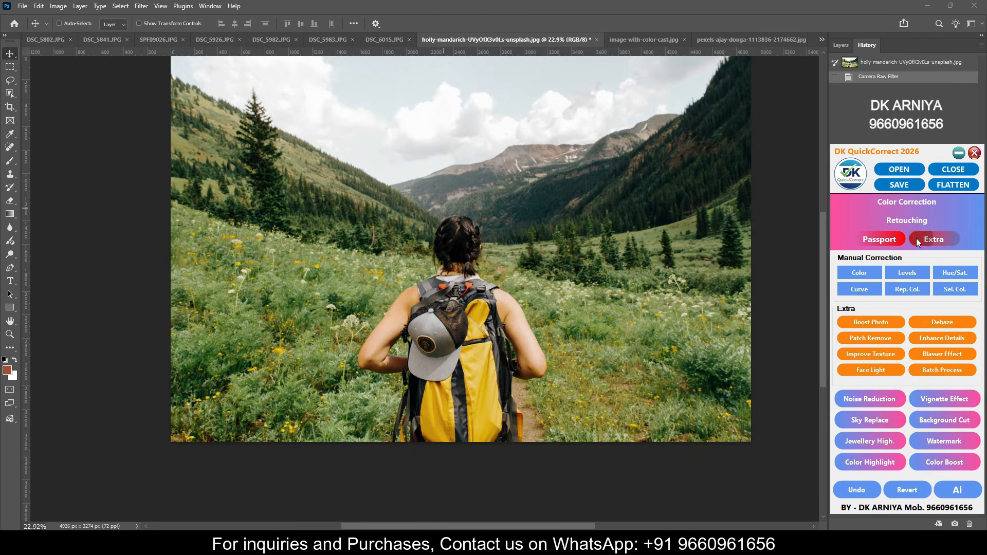
click(872, 420)
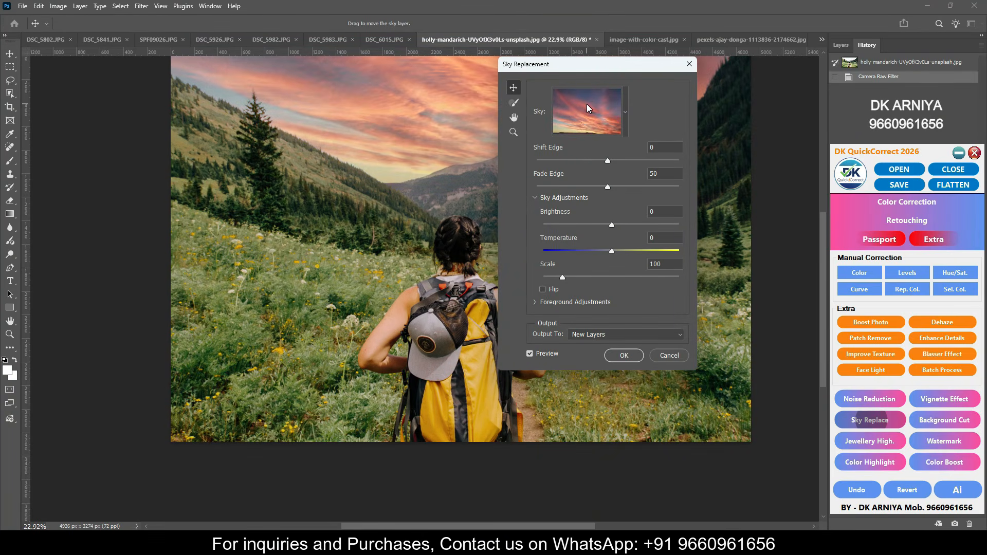
click(626, 112)
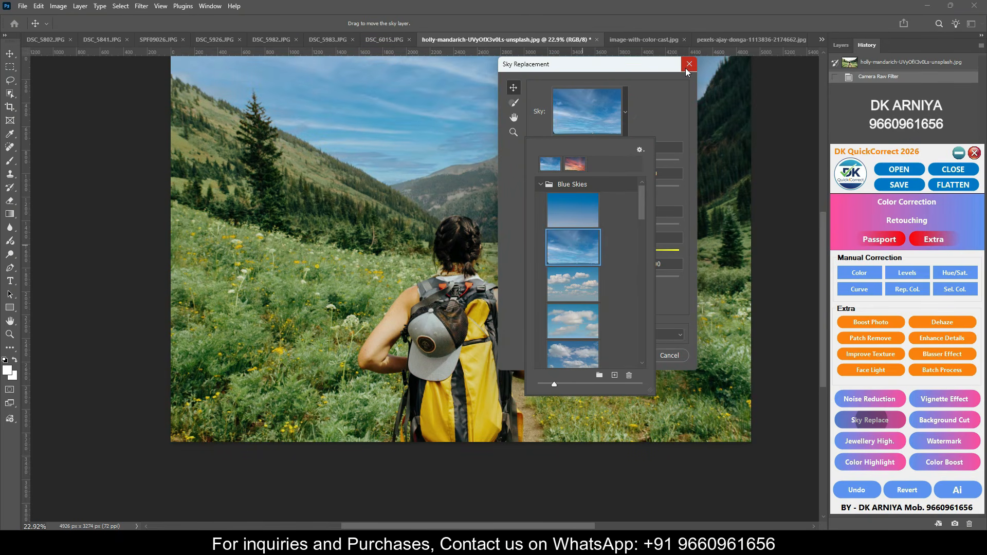
click(677, 90)
click(628, 355)
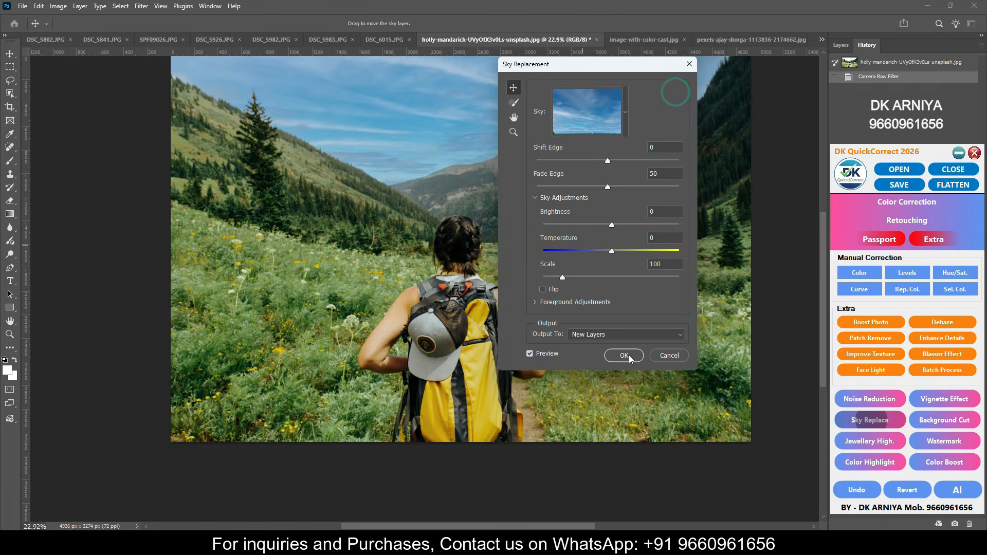
- Compare the edited hiker landscape with its original state, examining the sky, mountains and meadow
click(878, 62)
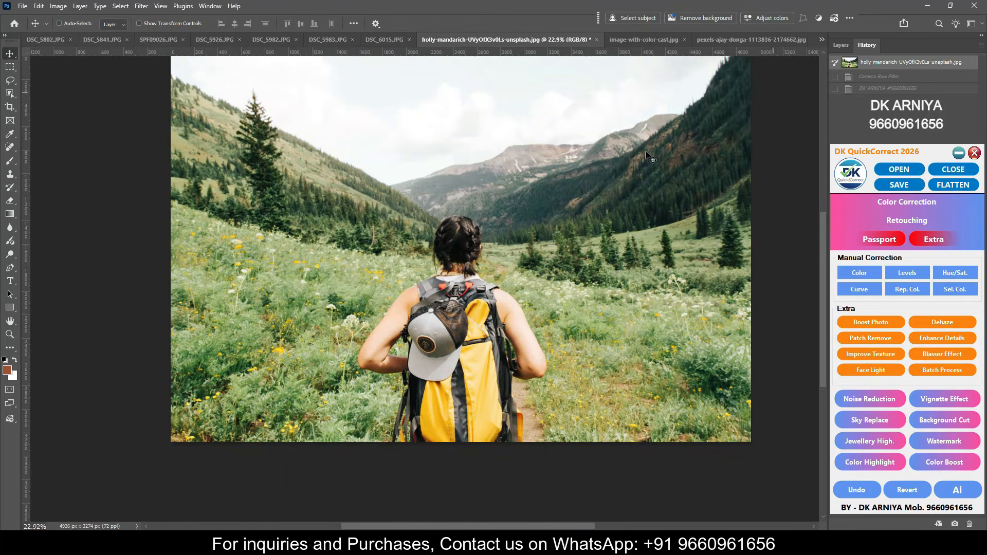
key(ctrl+plus)
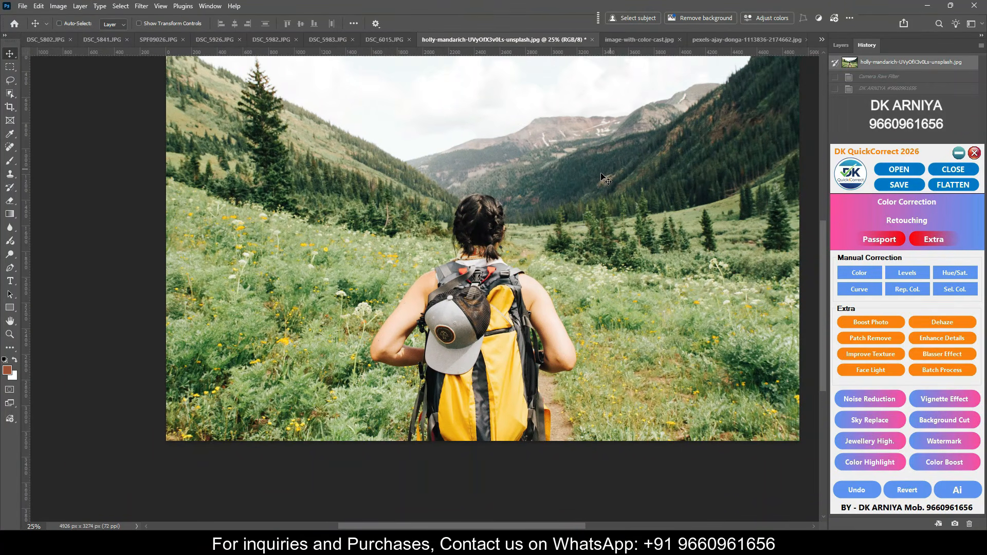
drag(562, 186, 529, 237)
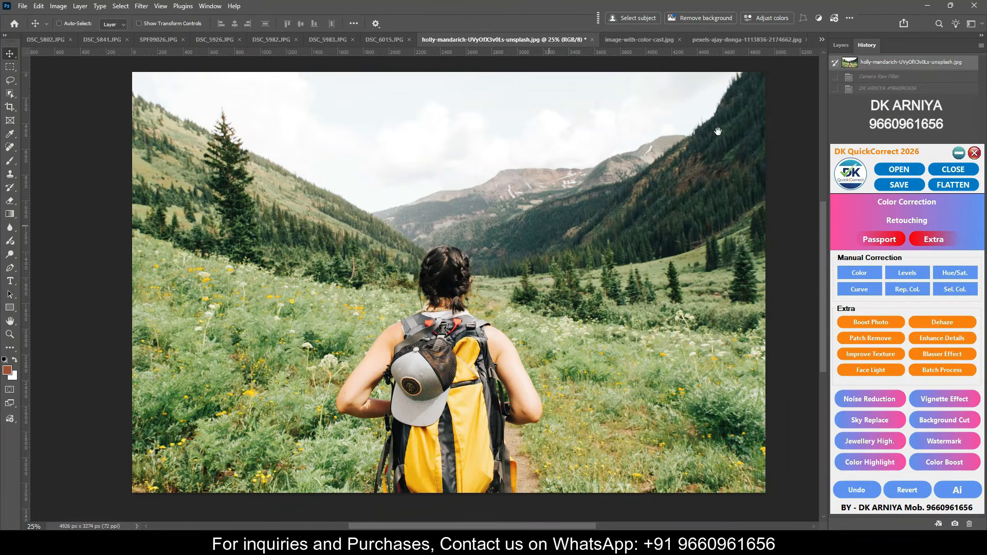
click(867, 90)
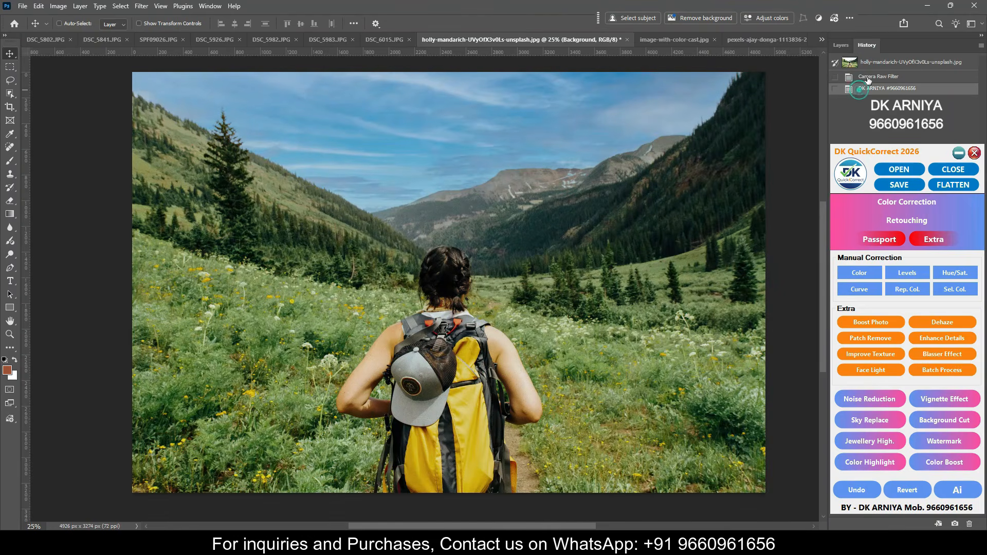
click(869, 68)
click(867, 89)
click(869, 68)
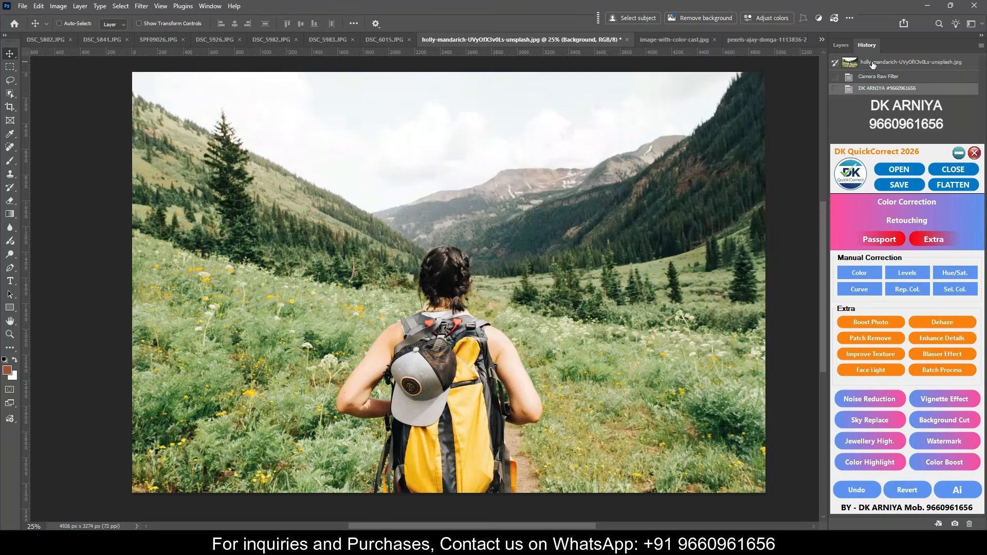
click(872, 91)
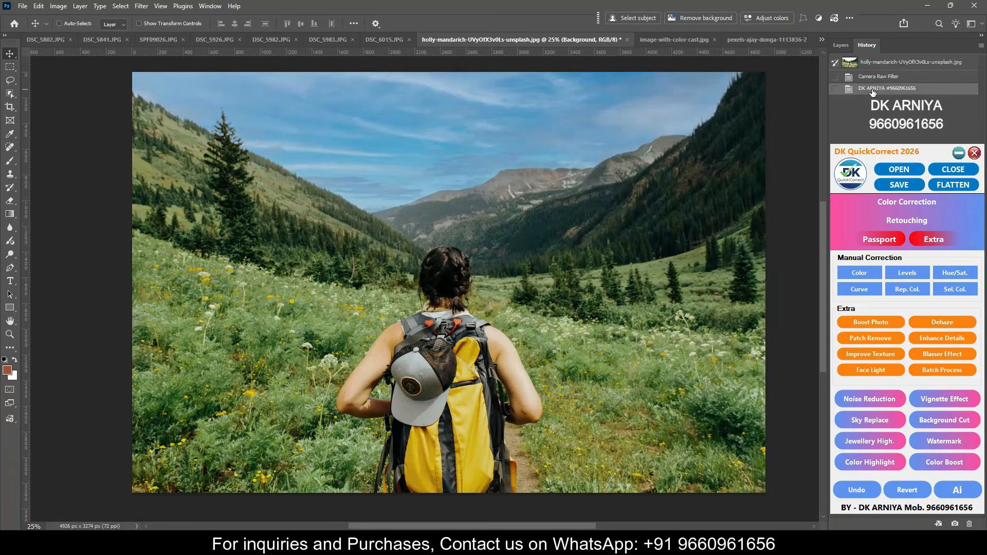
- Switch to the green-tinted portrait image-with-color-cast.jpg and apply Auto Color
click(666, 39)
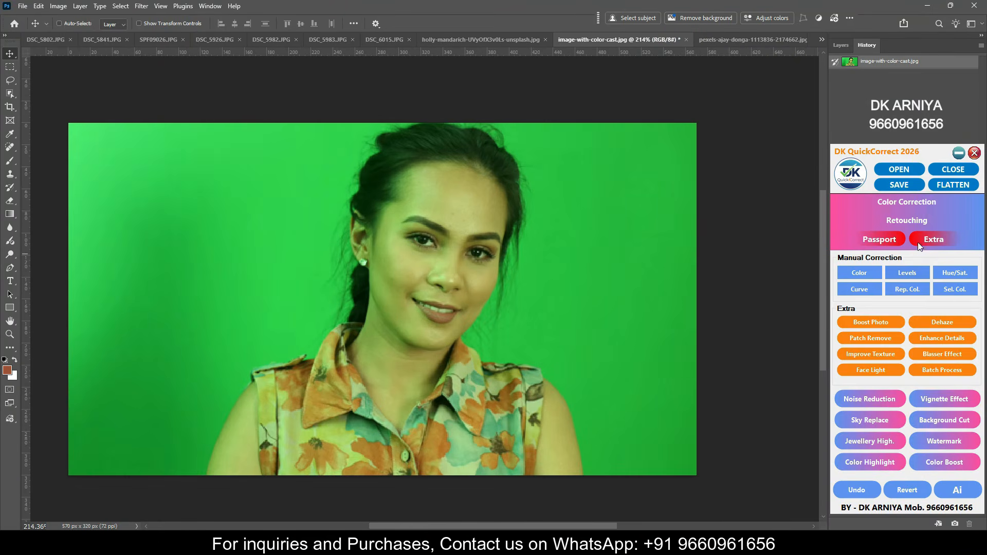
click(906, 202)
click(910, 298)
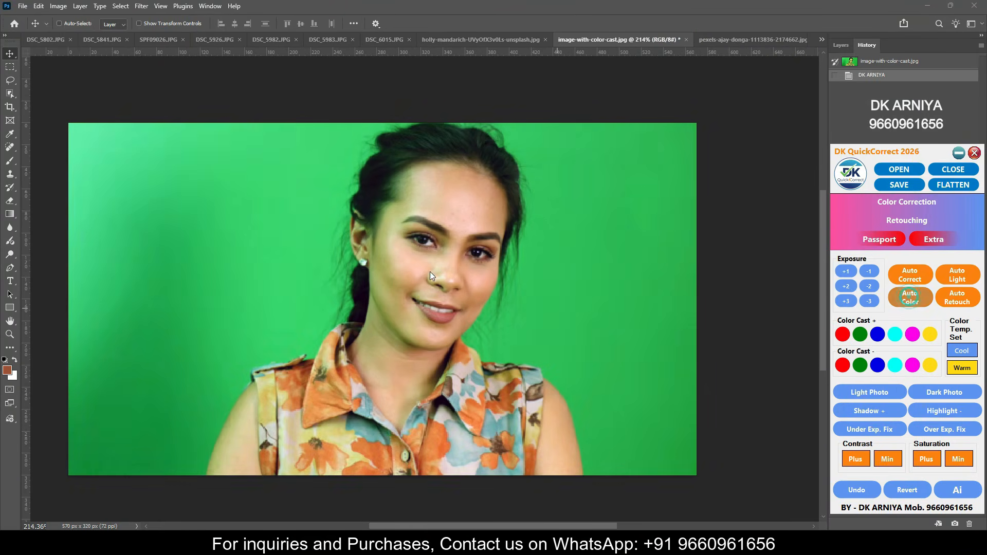
- Compare the corrected image-with-color-cast.jpg with its original state, examining the woman's skin tones up close
scroll(430, 272, up, 3)
click(880, 60)
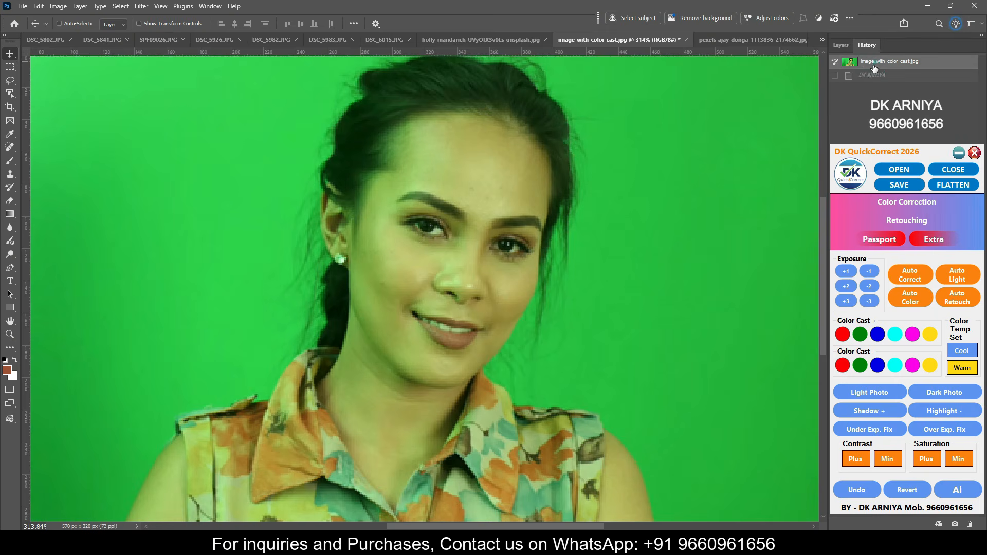
click(870, 76)
click(880, 62)
click(875, 75)
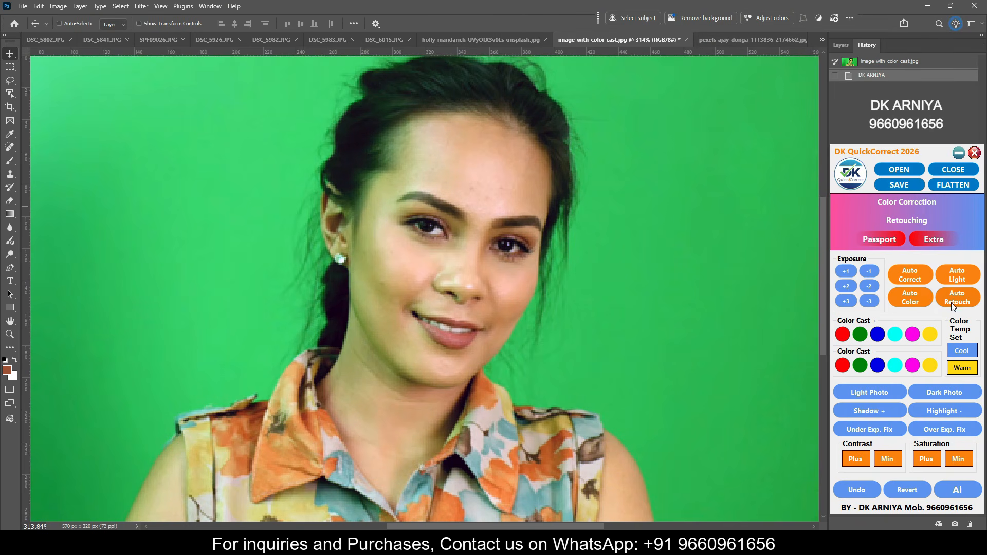
- Apply Enhance Details to image-with-color-cast.jpg and check the result against the original state
click(935, 237)
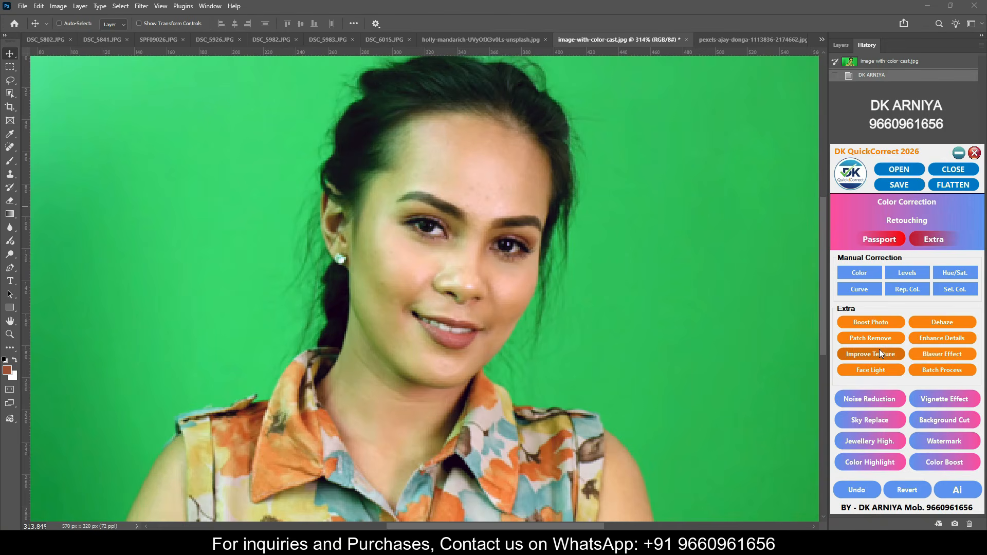
click(932, 339)
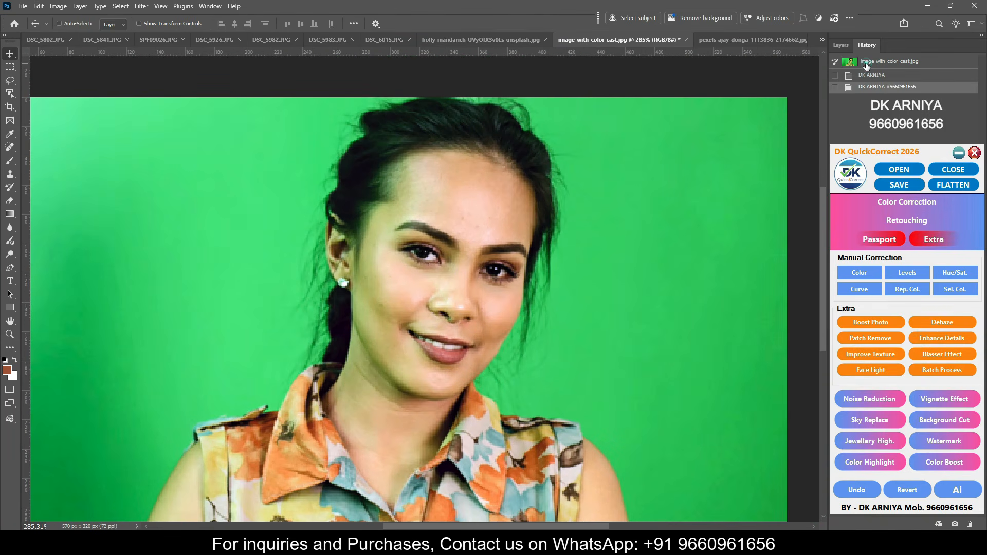
click(867, 62)
- Switch to the outdoor photo of the seated couple, apply Auto Correct and lift the shadows by one step
click(728, 40)
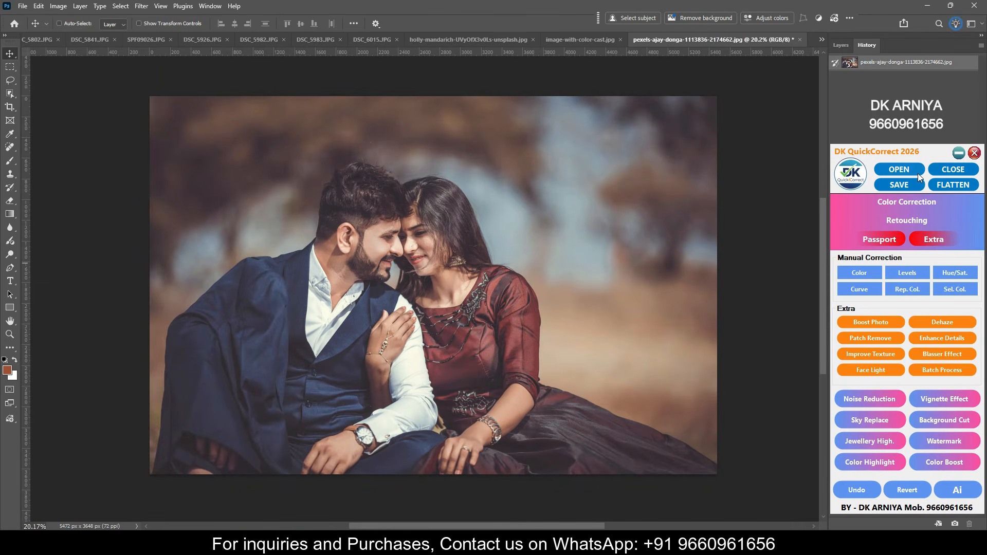
click(904, 206)
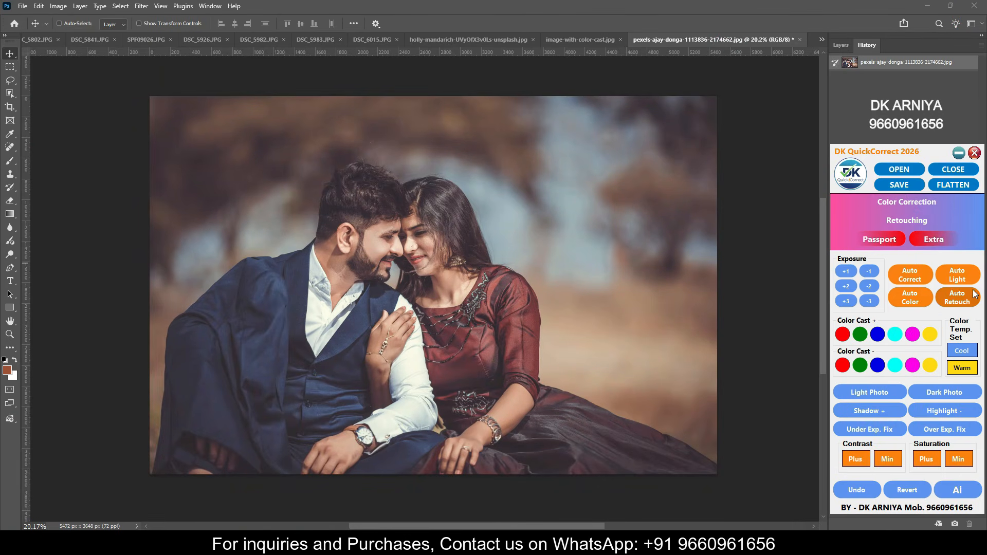
click(918, 278)
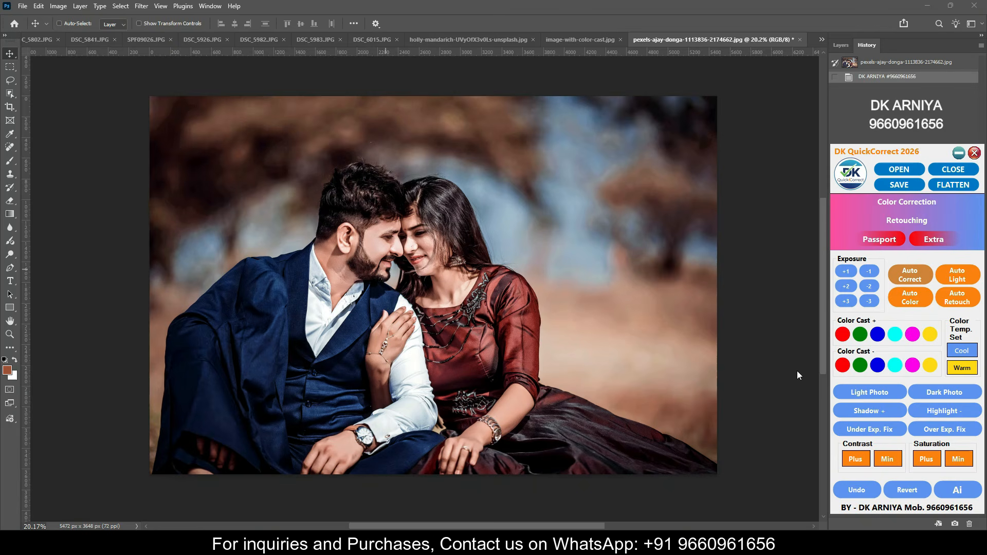
click(869, 410)
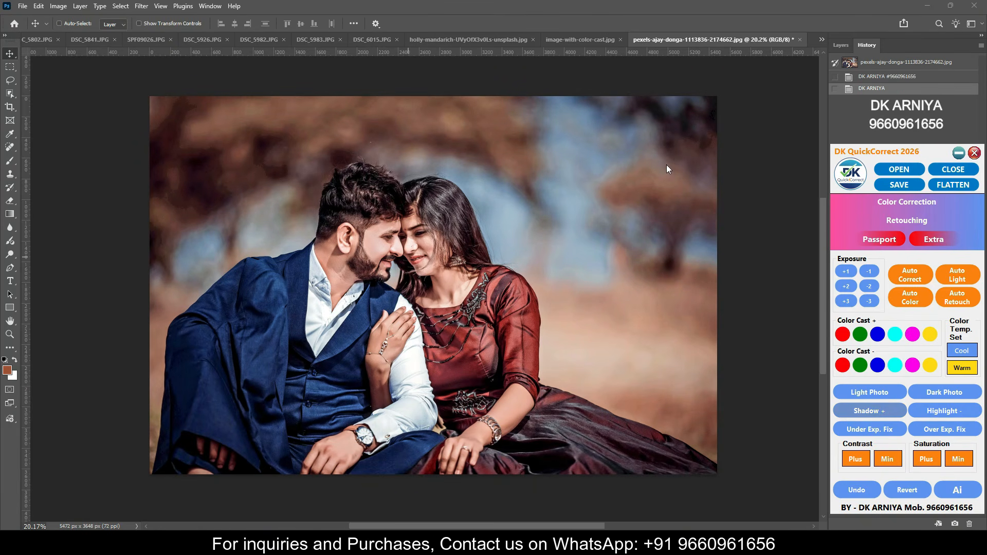
- Compare the couple photo's original, Auto Correct and lifted-shadow states, examining the faces and dark clothing
scroll(366, 196, up, 5)
scroll(471, 197, down, 4)
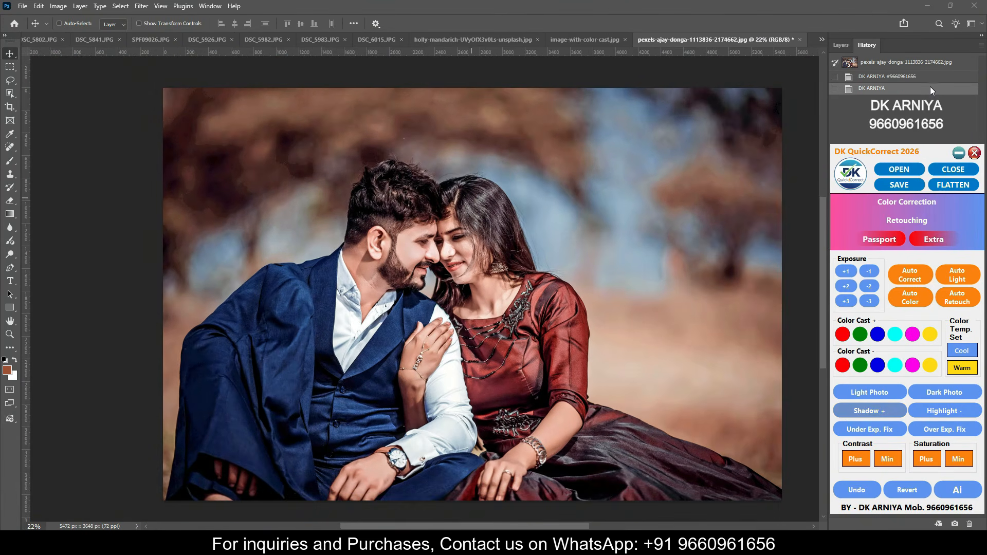
click(892, 63)
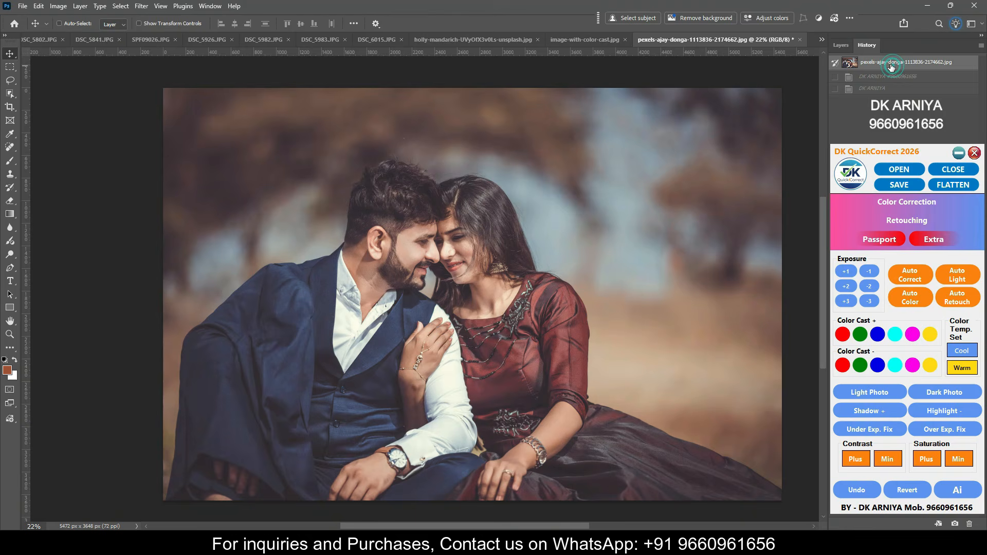
click(875, 91)
click(874, 77)
click(871, 89)
click(875, 77)
click(873, 88)
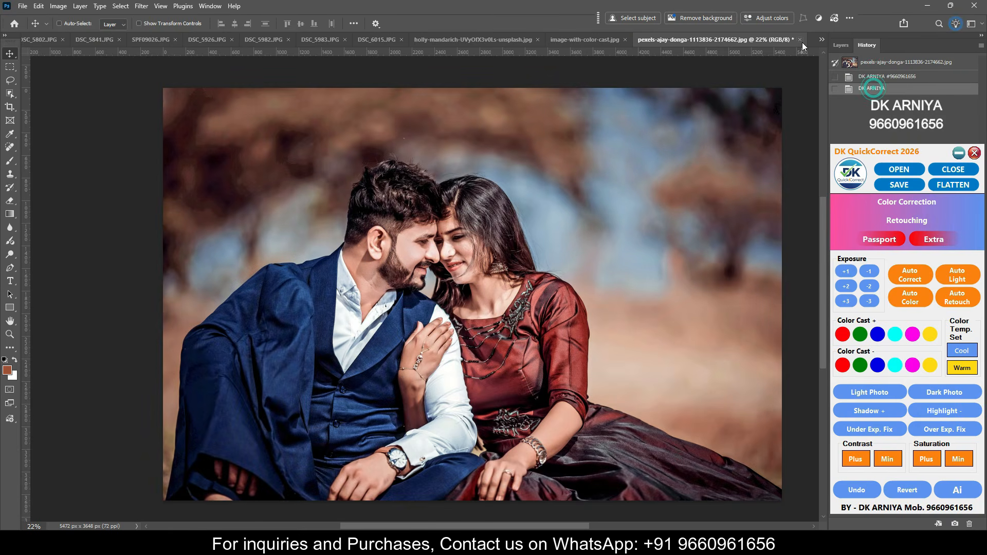
- Switch to the photo of the woman in the pink turban and apply Auto Color
click(821, 40)
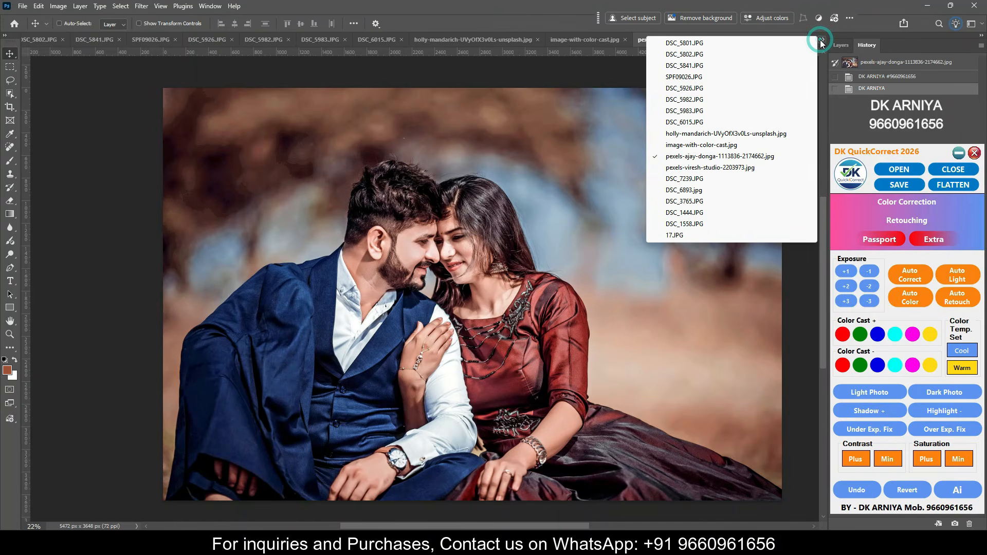
click(698, 168)
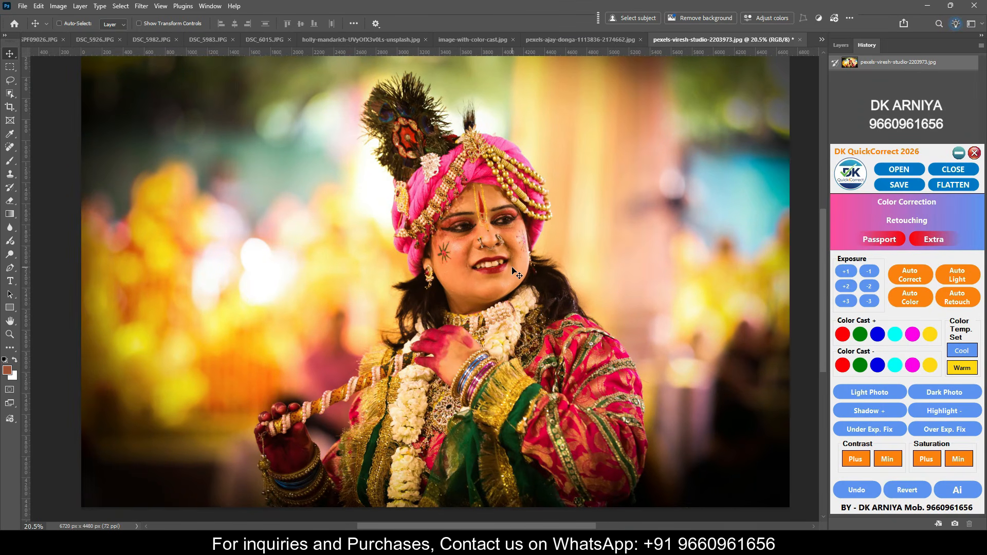
click(906, 298)
scroll(473, 278, up, 2)
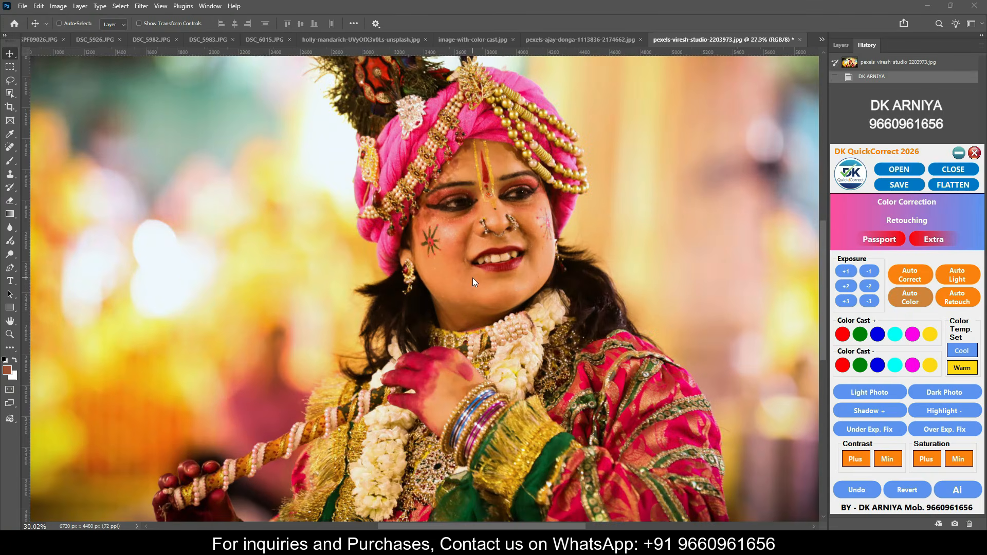
- Cool the turban portrait's color temperature by two steps and increase its contrast by one step
click(962, 351)
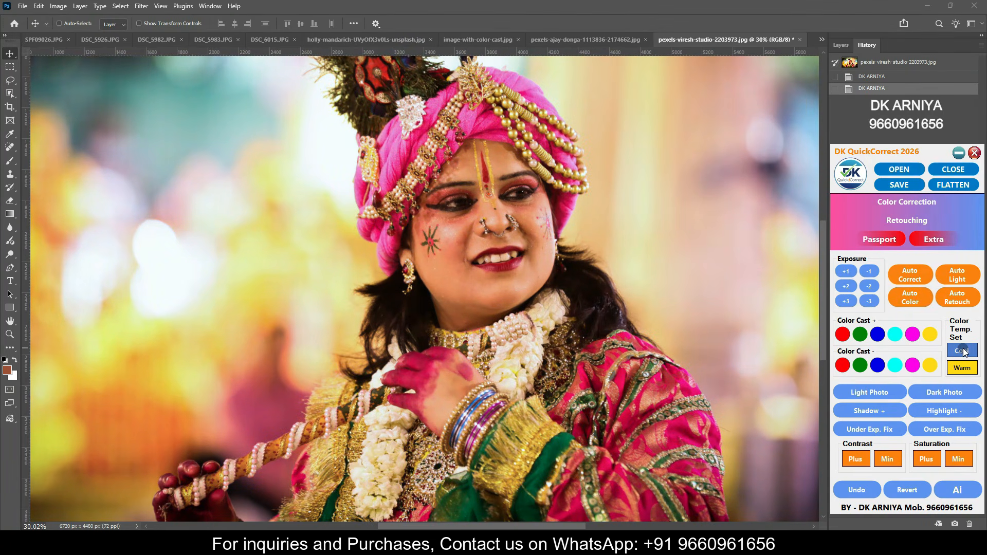
scroll(514, 274, down, 2)
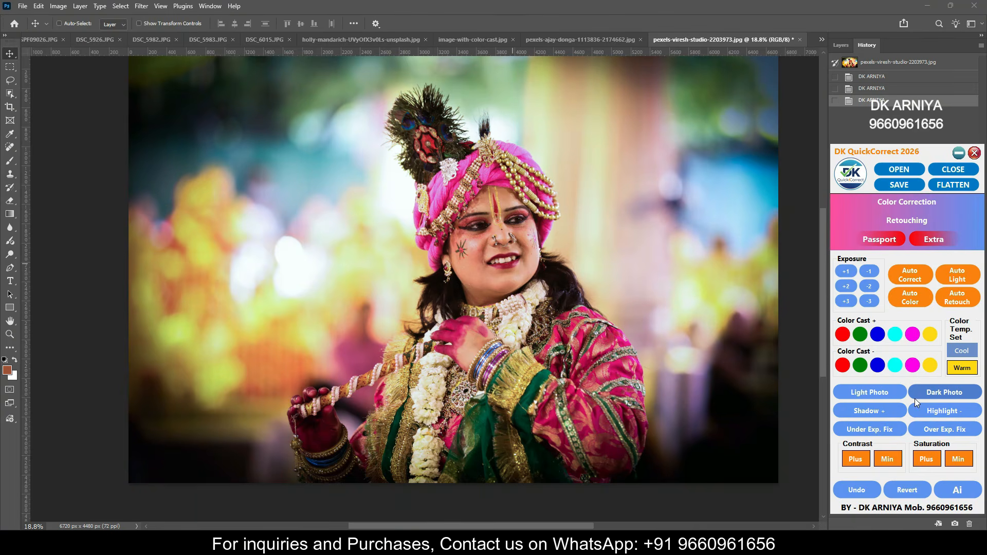
click(862, 461)
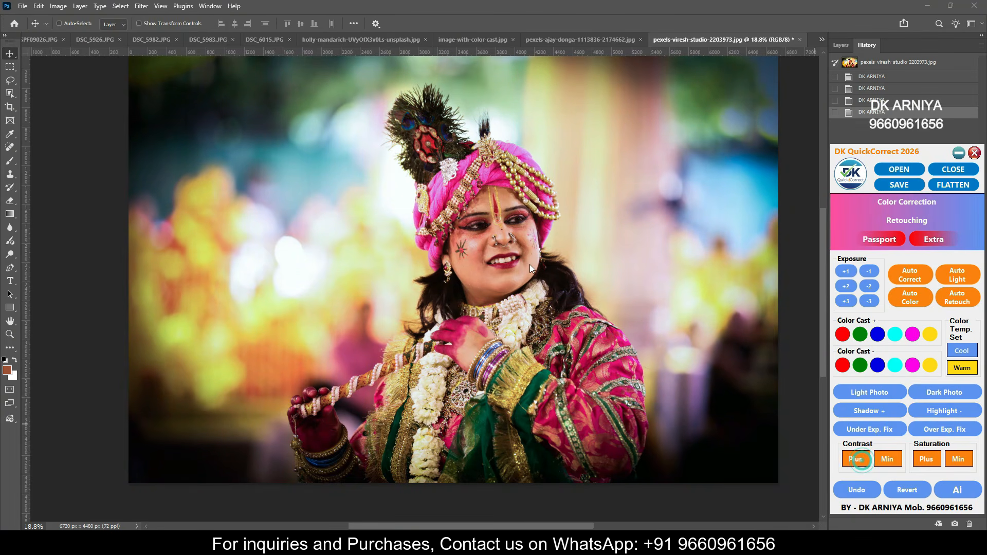
- Compare the corrected turban portrait with its original state, examining the face and background colors
scroll(569, 234, up, 1)
click(874, 62)
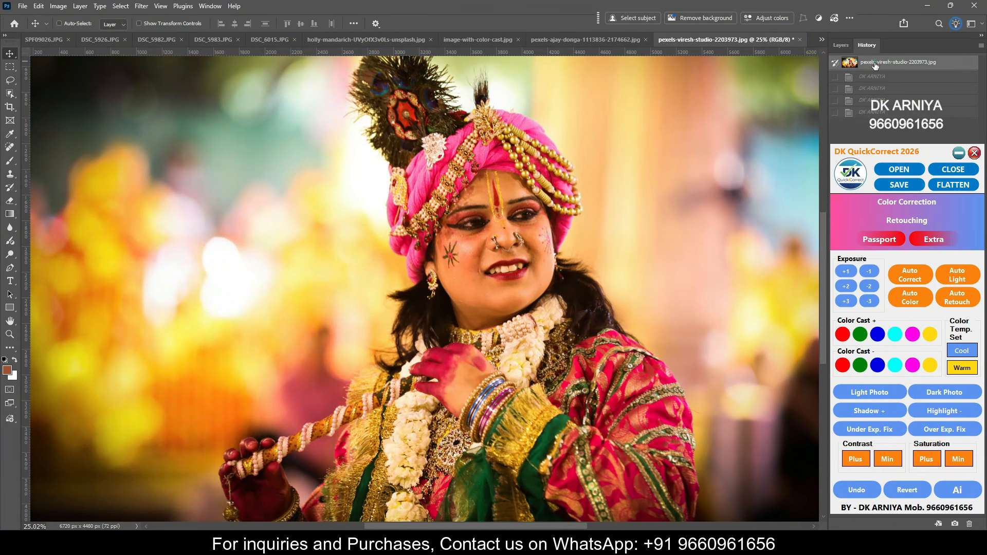
click(871, 113)
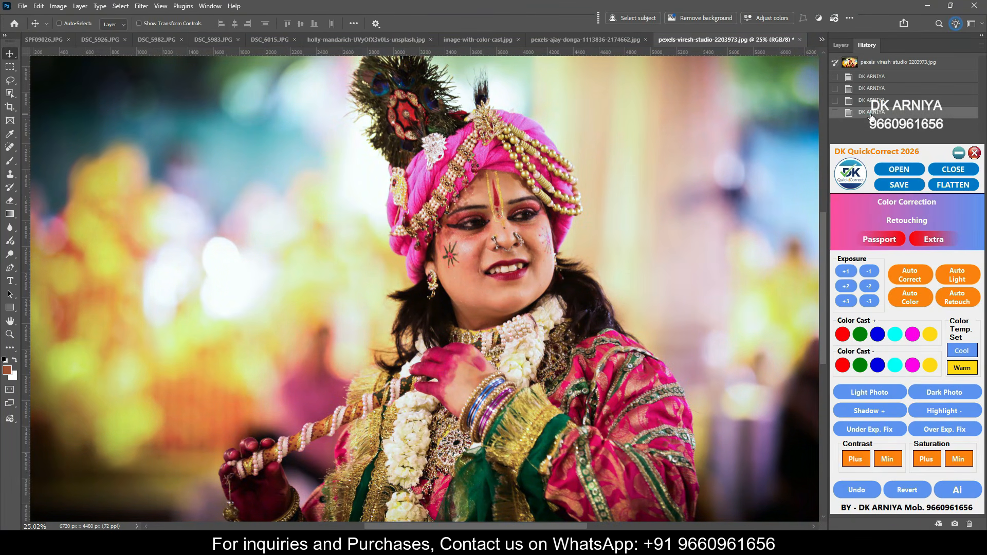
click(877, 61)
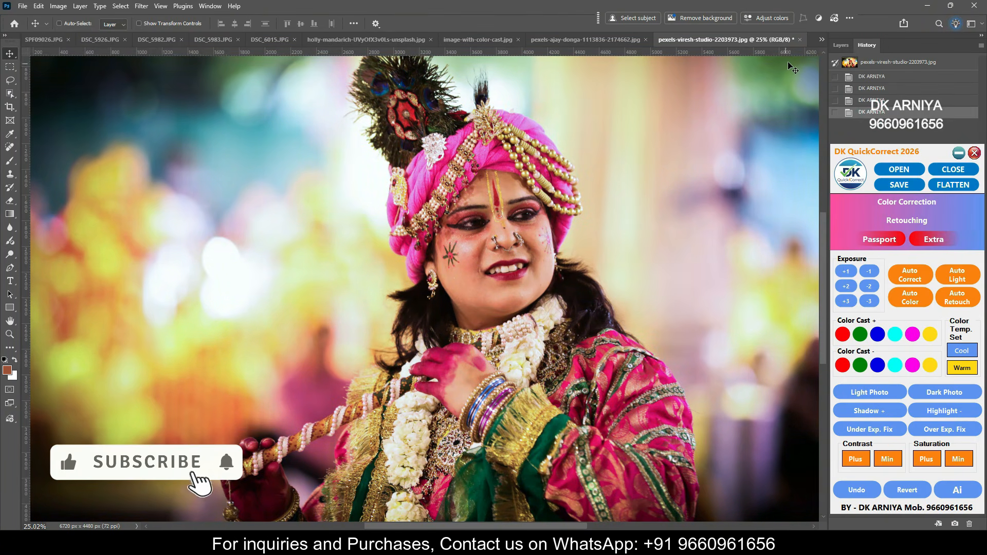
- Switch to the dark photo of three men and apply Under Exp. Fix and Auto Correct
click(287, 40)
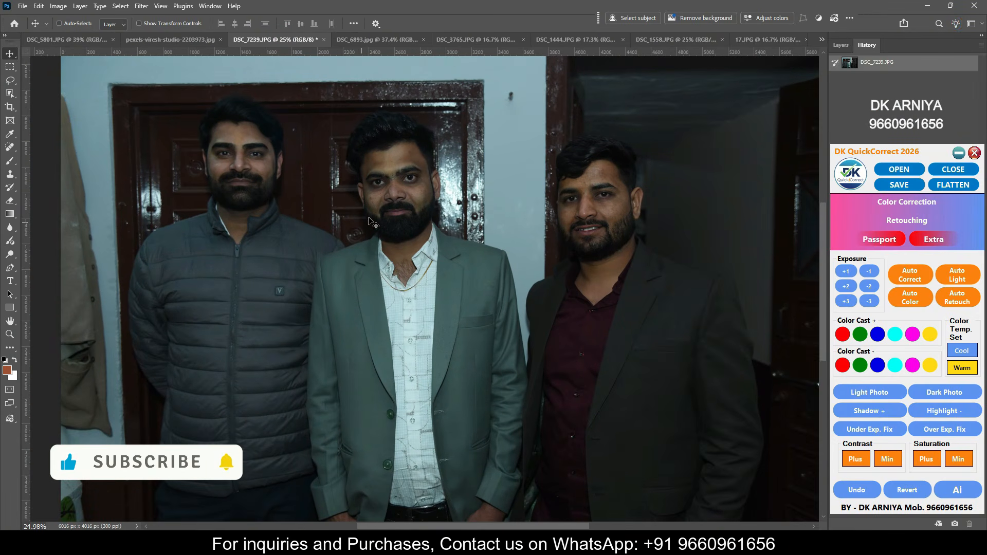
click(870, 429)
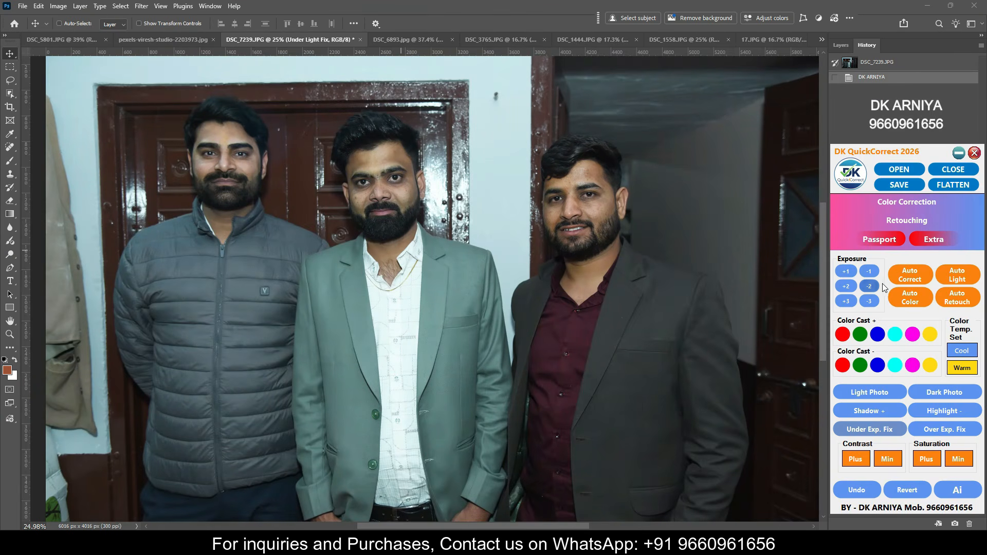
click(904, 275)
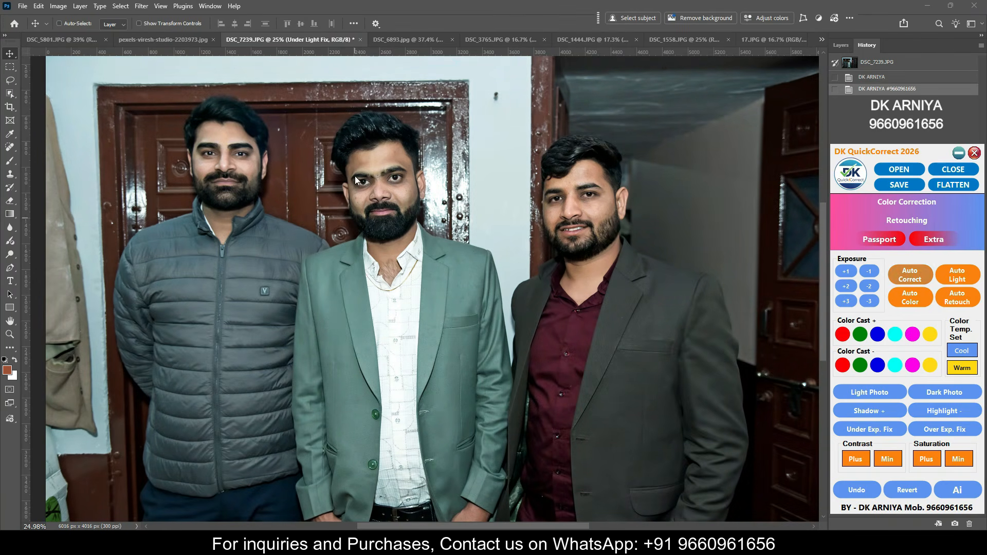
- Compare the corrected photo of the three men with its original state, examining the faces and clothing
scroll(356, 173, up, 1)
click(874, 65)
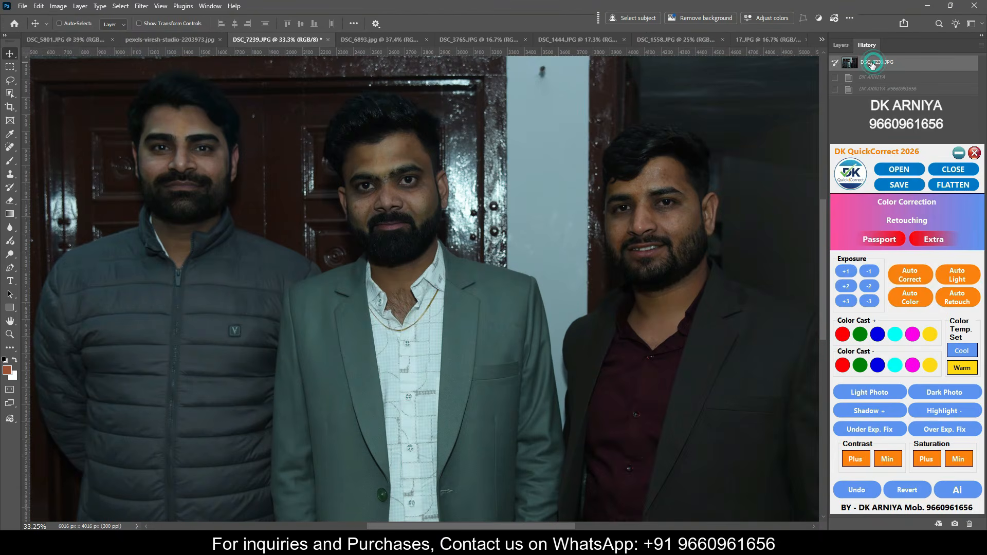
click(865, 90)
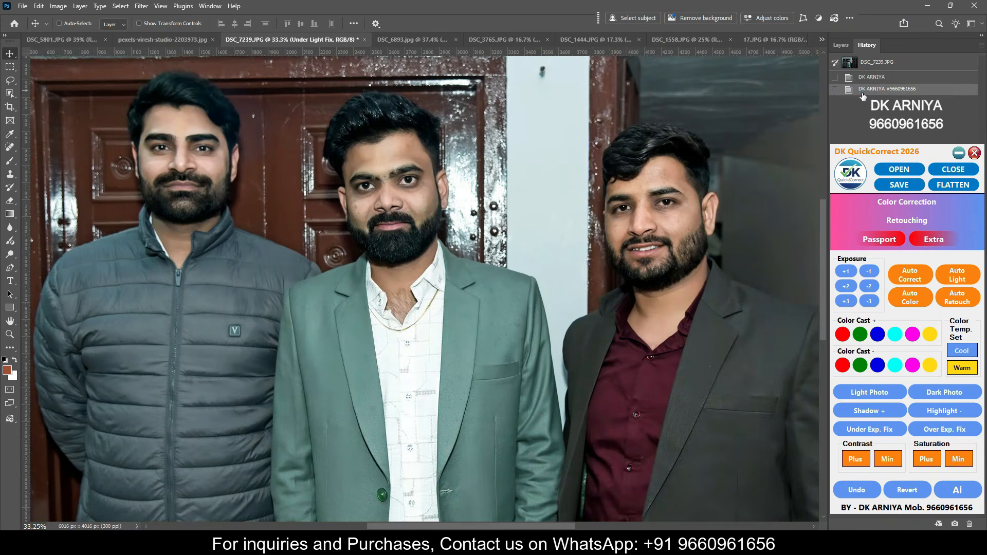
click(874, 62)
click(874, 89)
- Switch to the wedding couple photo with the pink wall and apply Auto Color
click(396, 40)
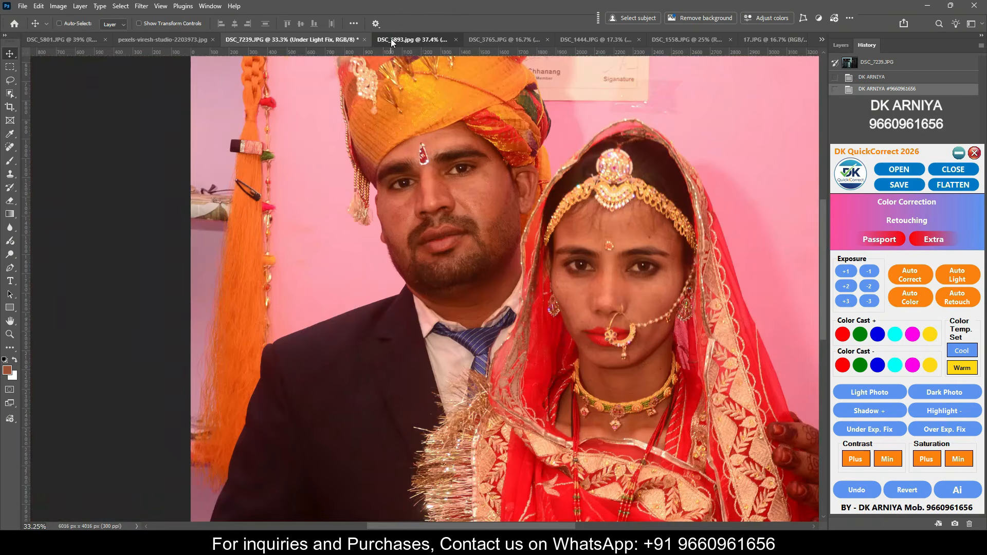
scroll(456, 179, down, 3)
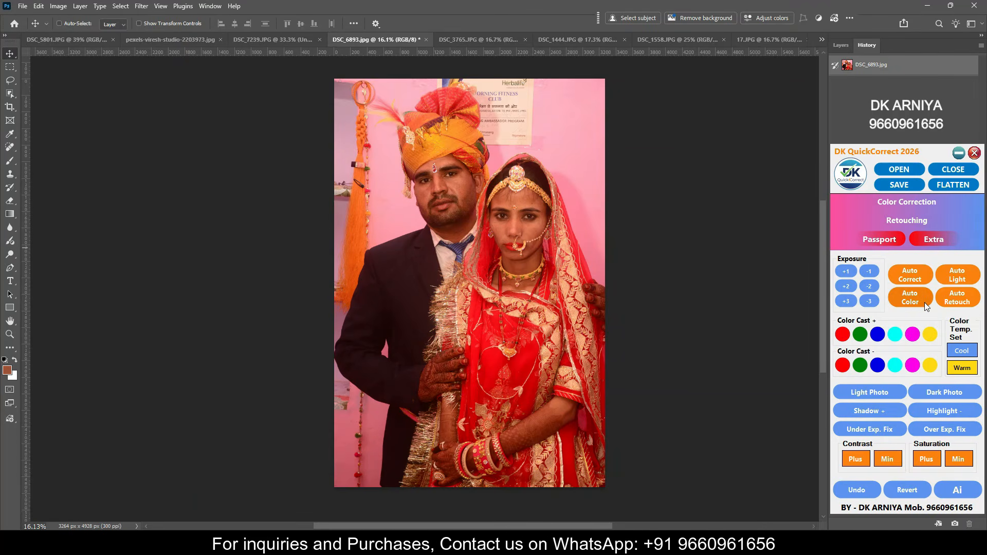
click(903, 301)
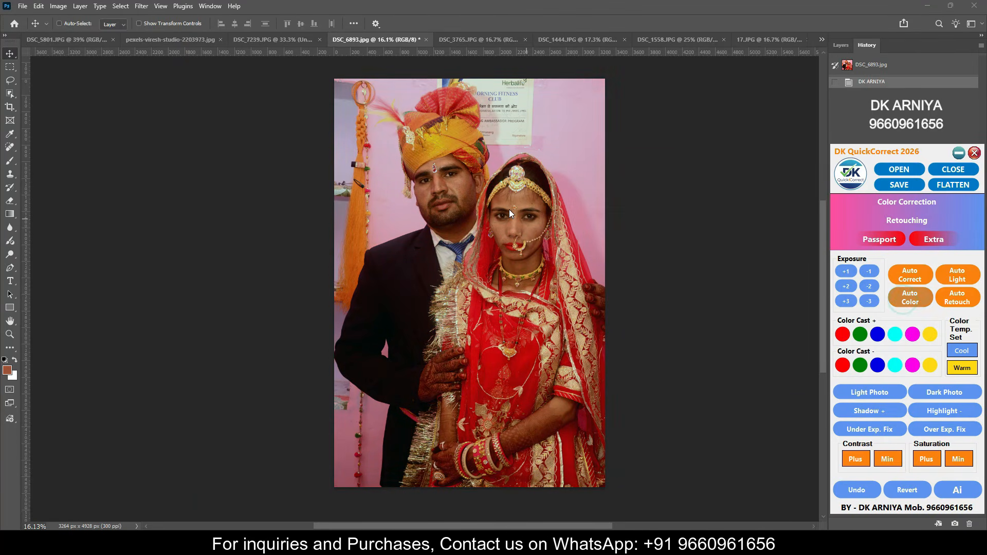
scroll(487, 183, up, 4)
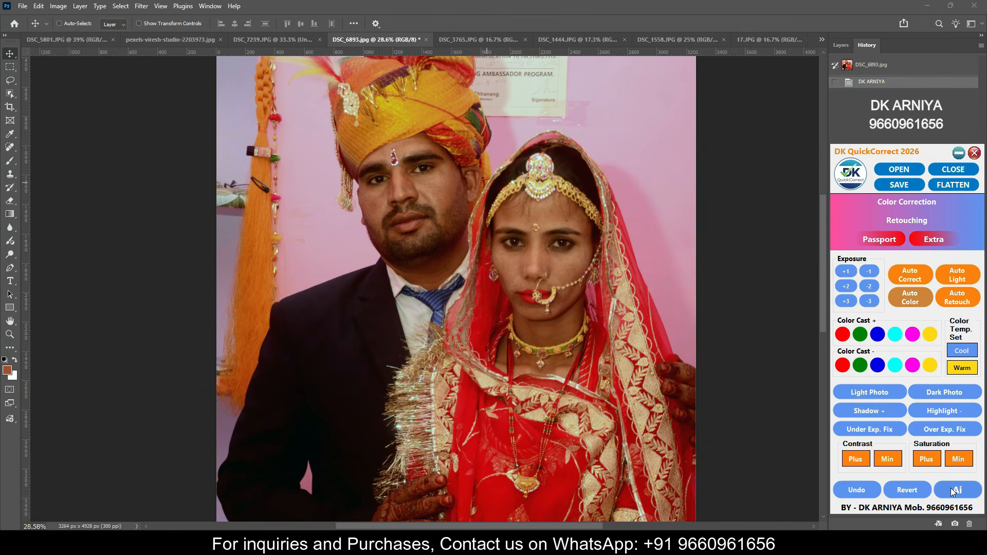
- Reduce the wedding couple photo's contrast by one step and cool its color temperature by one step
click(888, 460)
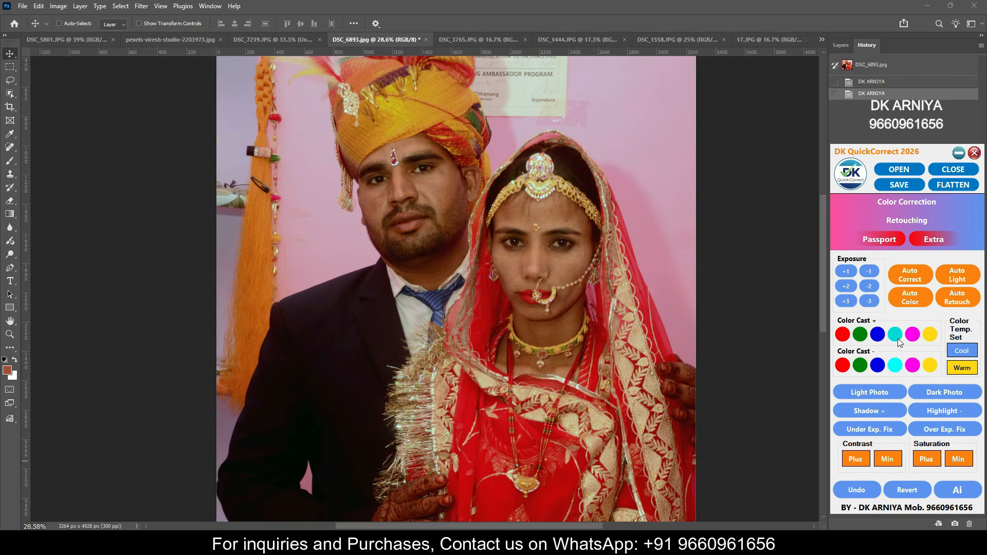
click(961, 352)
- Compare the corrected wedding couple photo with its original state, examining the skin tones and wall color
scroll(454, 193, up, 3)
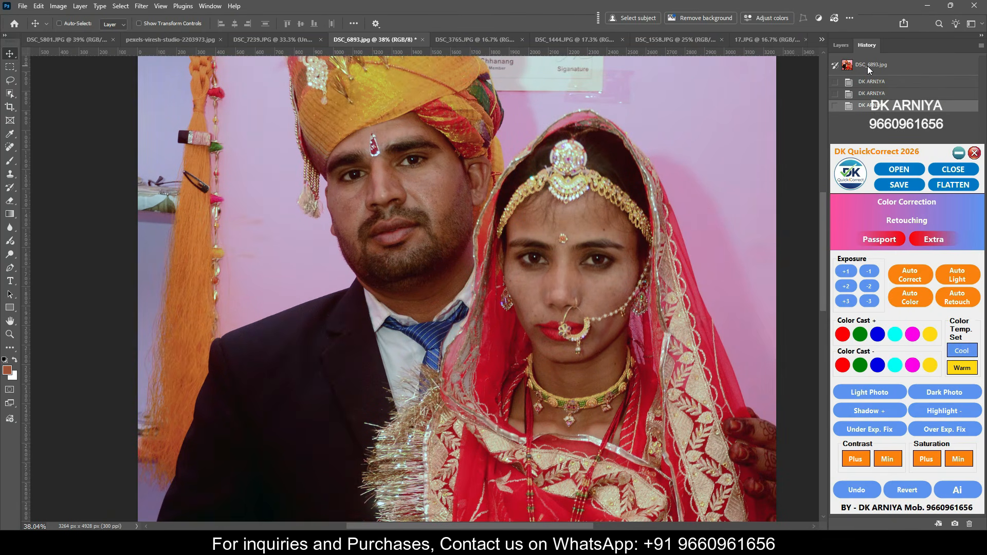
click(868, 66)
click(871, 106)
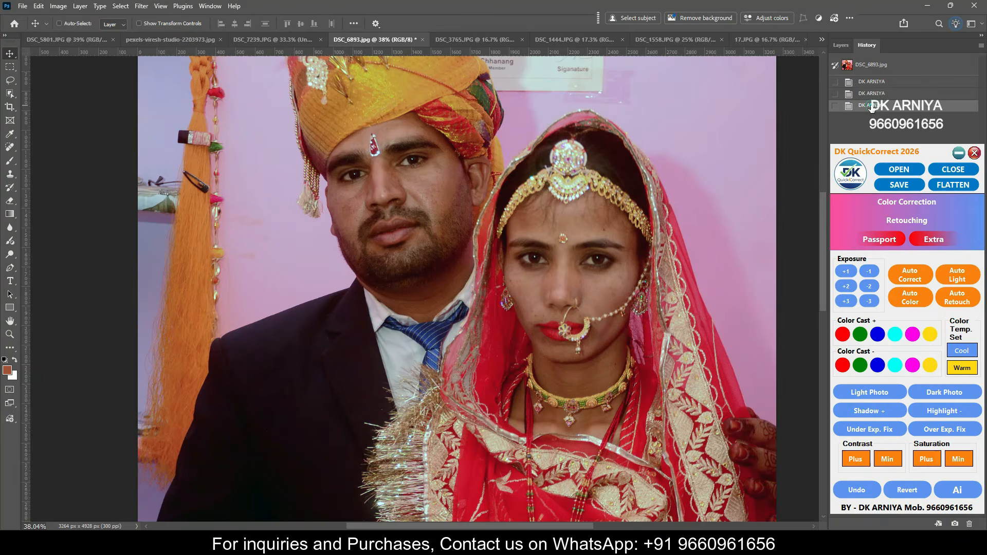
click(869, 66)
click(867, 106)
- Apply Auto Retouch to the wedding couple photo and compare the retouched faces with the original
click(957, 295)
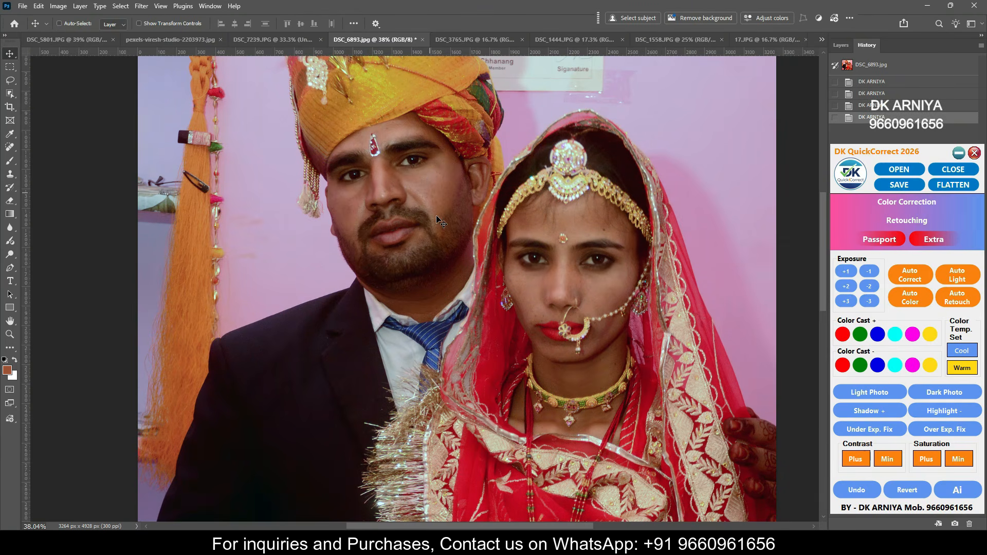
scroll(439, 220, up, 3)
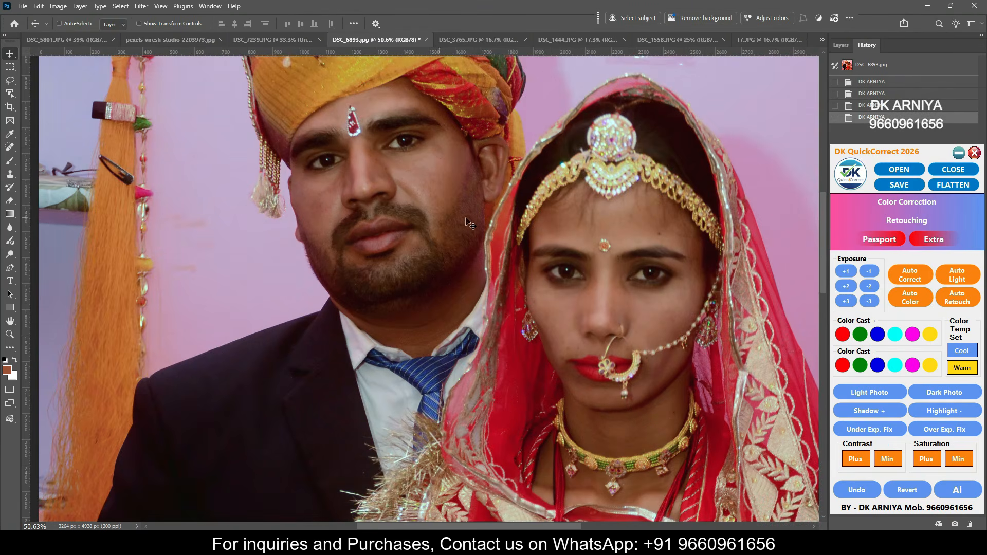
click(877, 72)
click(872, 118)
scroll(518, 232, down, 3)
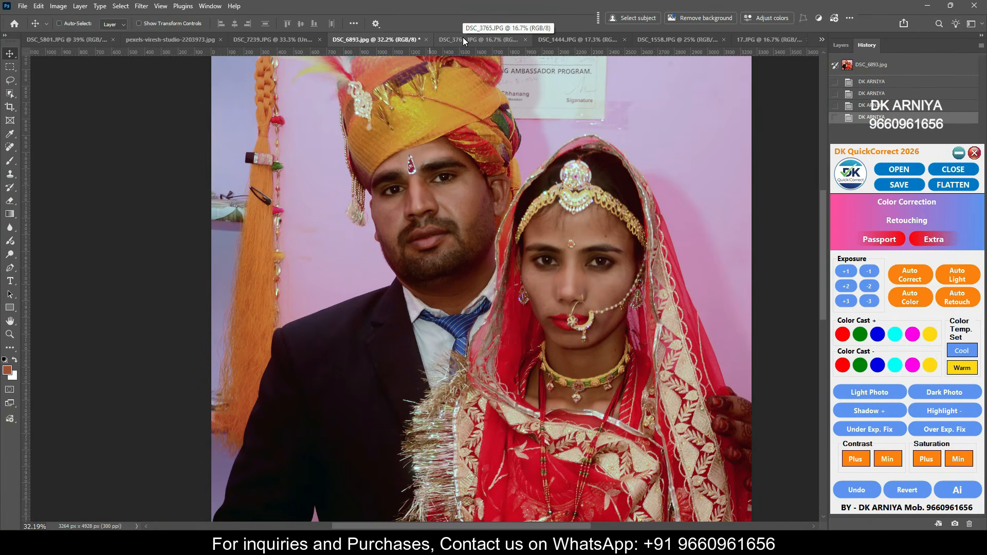
- Switch to the overexposed ceremony photo of the seated group and apply Over Exp. Fix
click(462, 37)
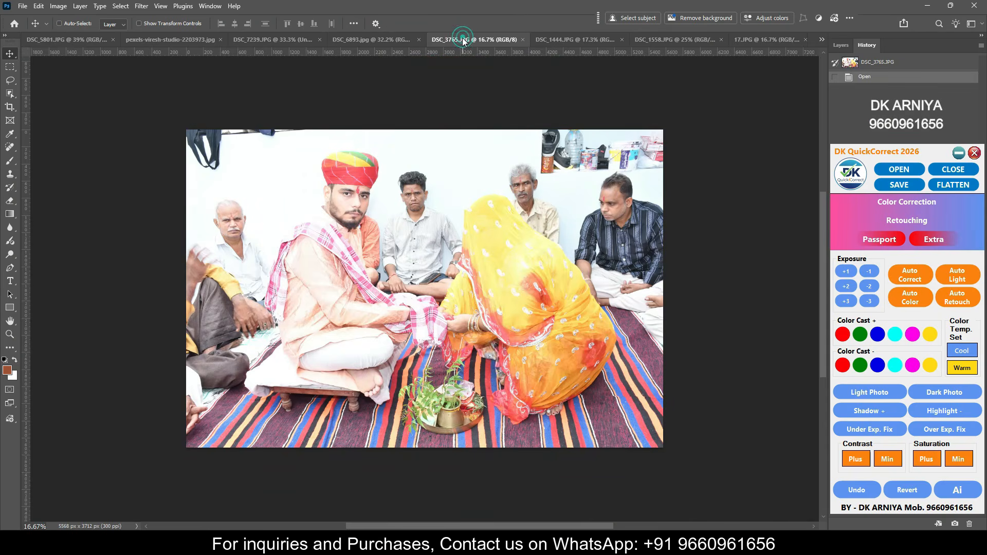
key(ctrl+0)
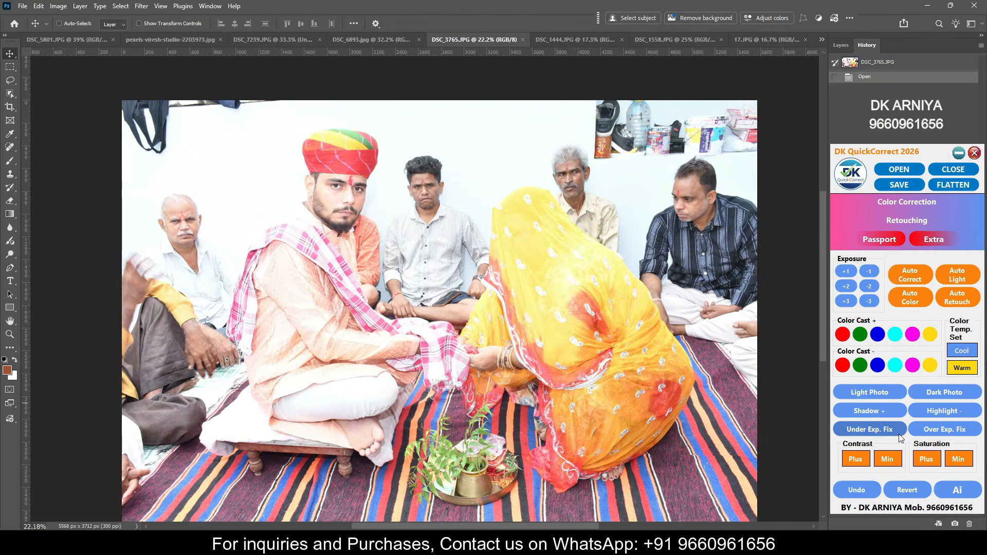
click(920, 429)
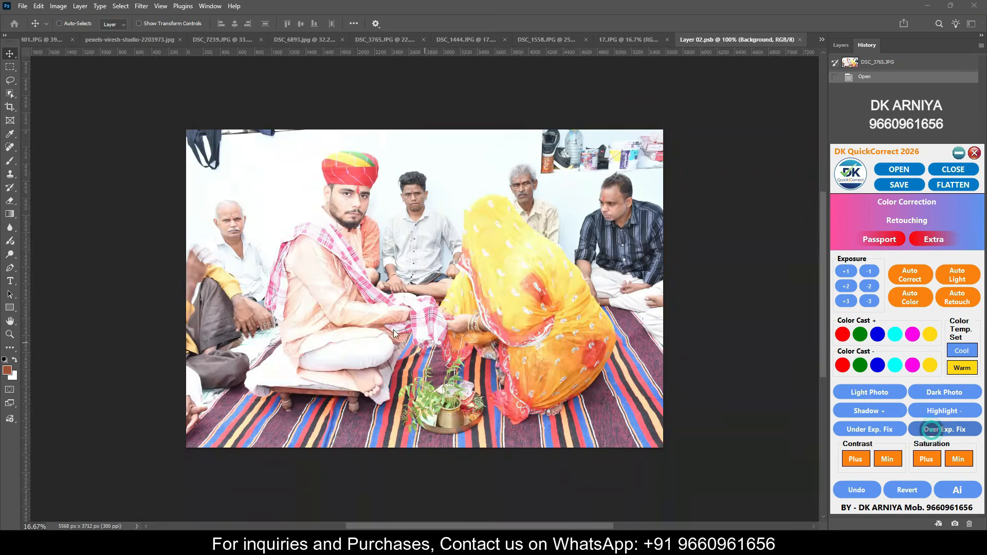
- Reduce the ceremony photo's saturation by one step and lower its highlights by one step
scroll(359, 217, up, 4)
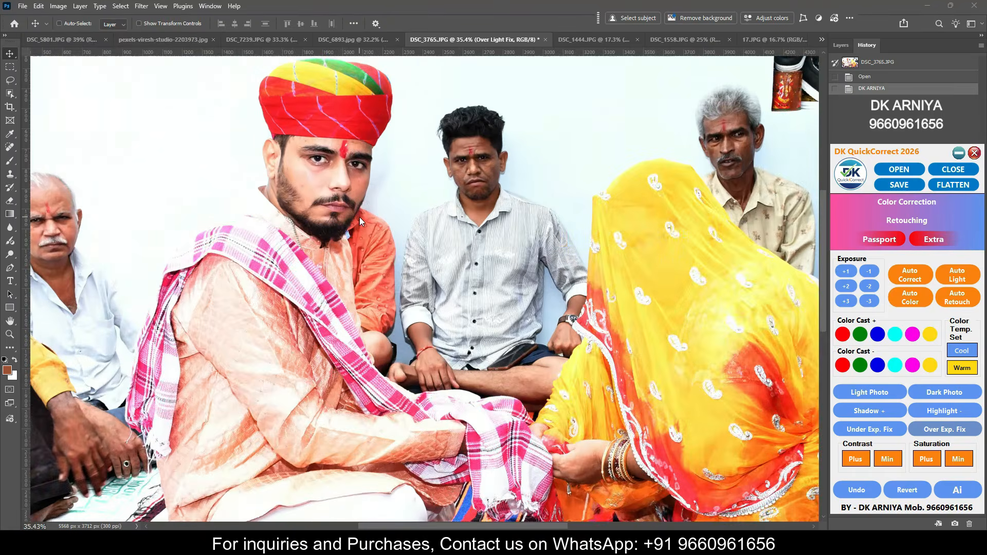
click(958, 459)
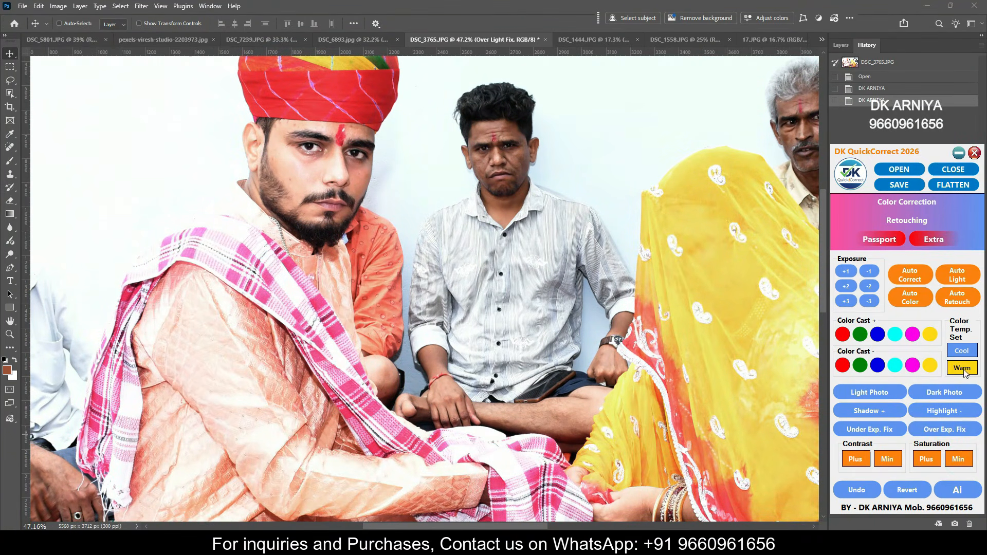
click(923, 411)
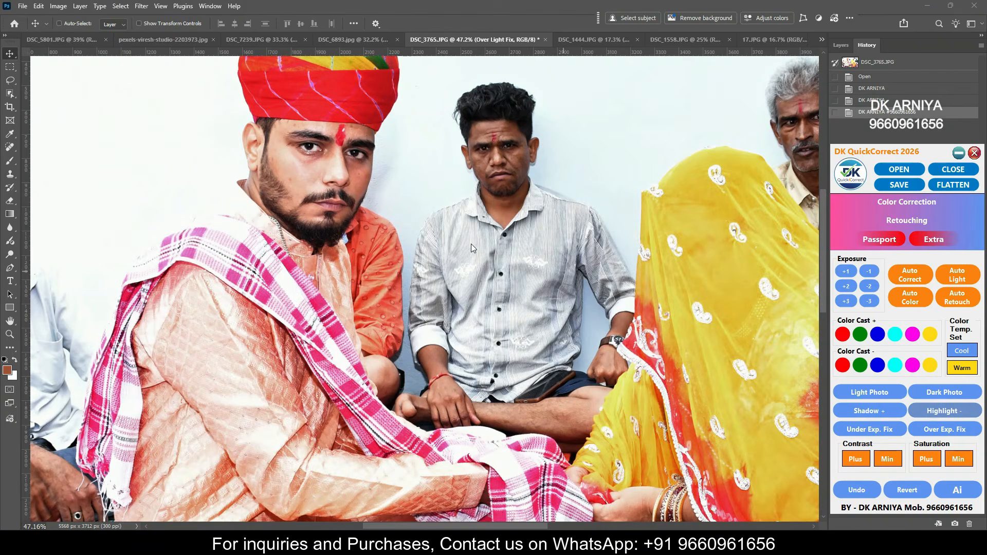
- Compare the corrected ceremony photo with its original state, examining the faces and bright clothing
scroll(397, 205, down, 3)
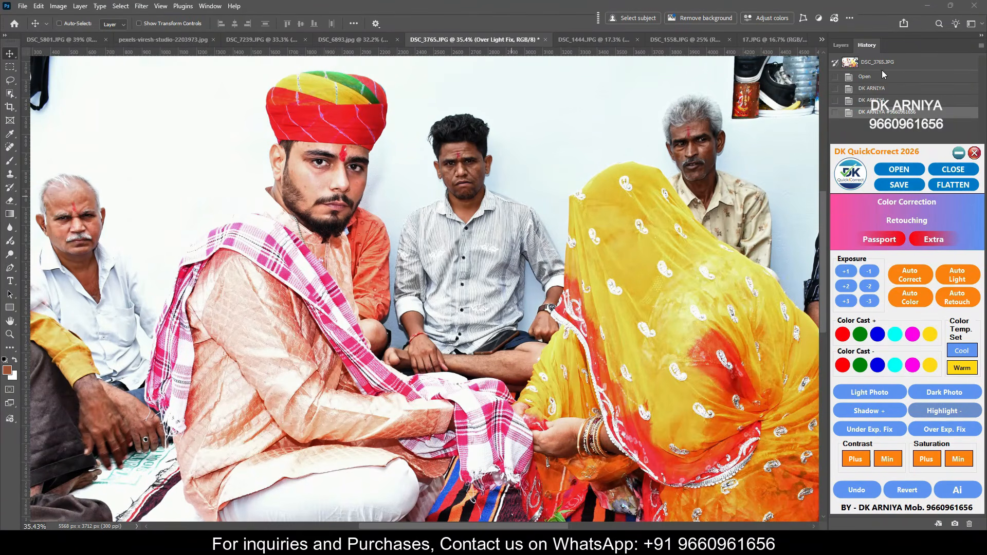
click(878, 62)
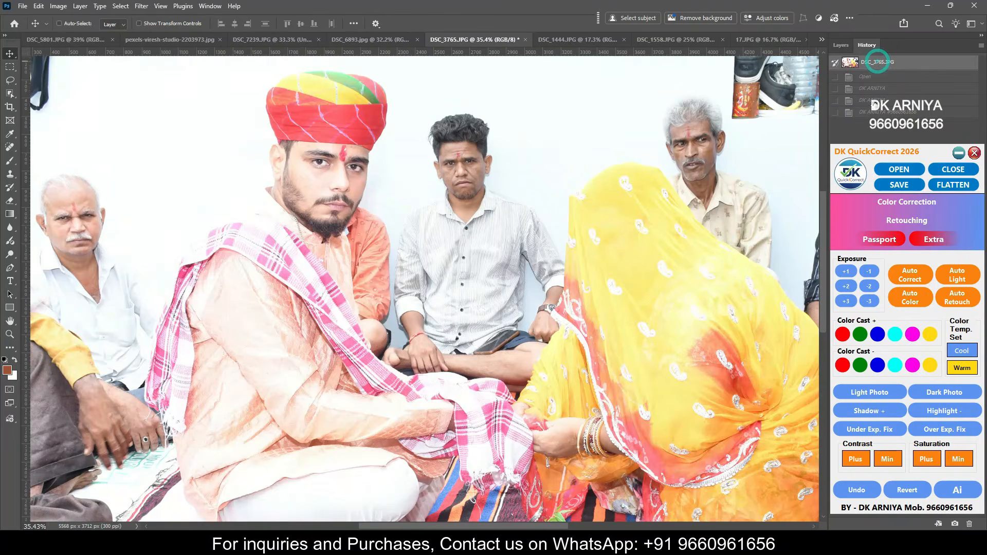
click(877, 62)
click(869, 113)
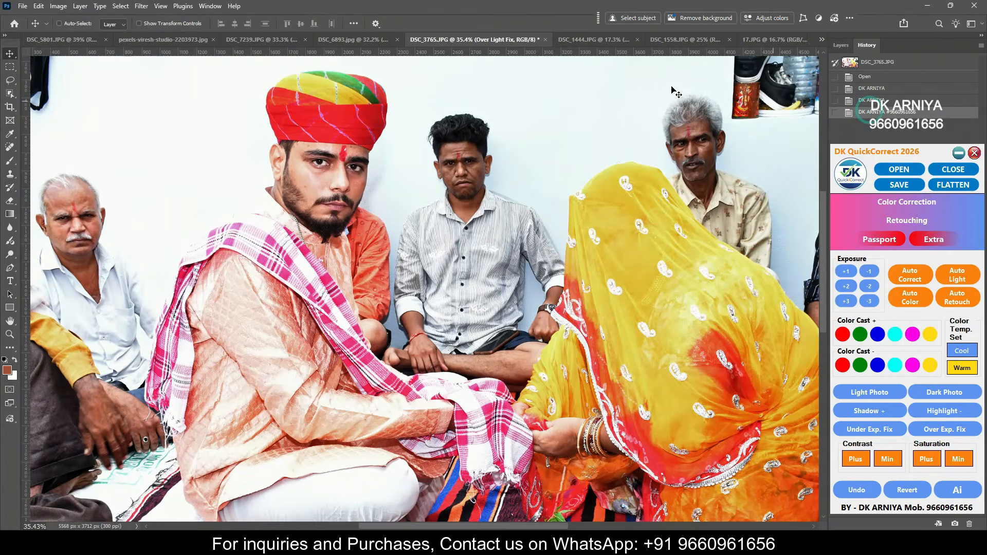
- Switch to the standing family group photo and apply Auto Color and Auto Correct
click(597, 40)
scroll(535, 202, up, 2)
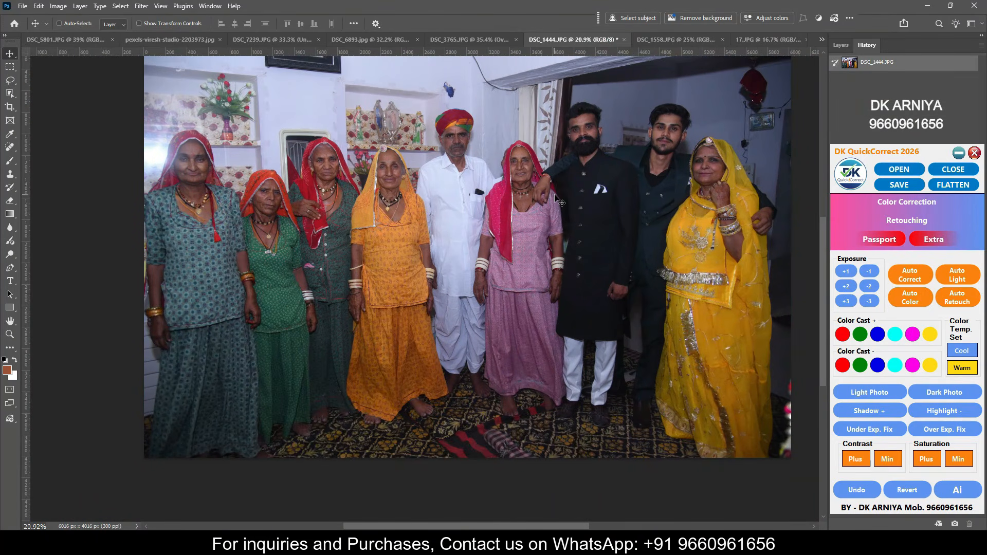
click(919, 299)
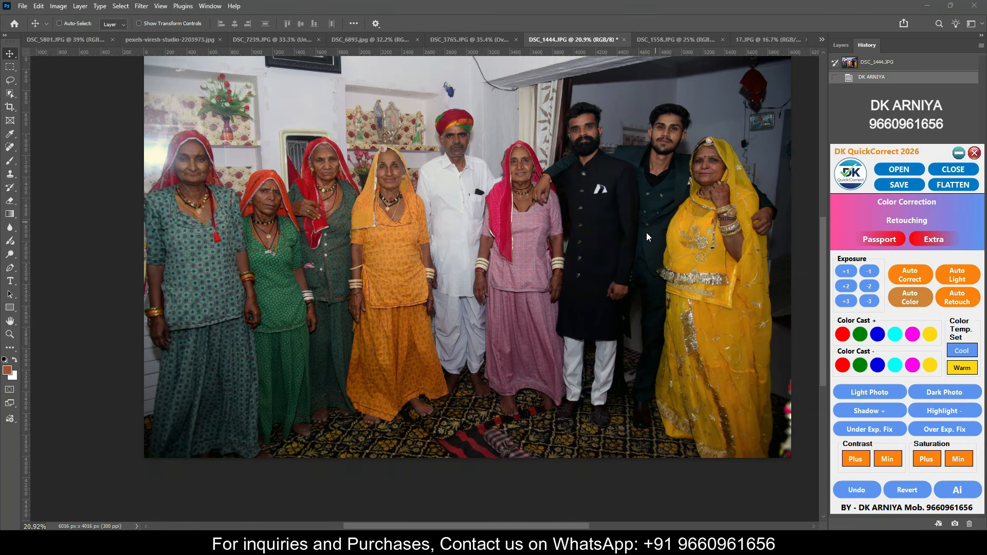
click(921, 276)
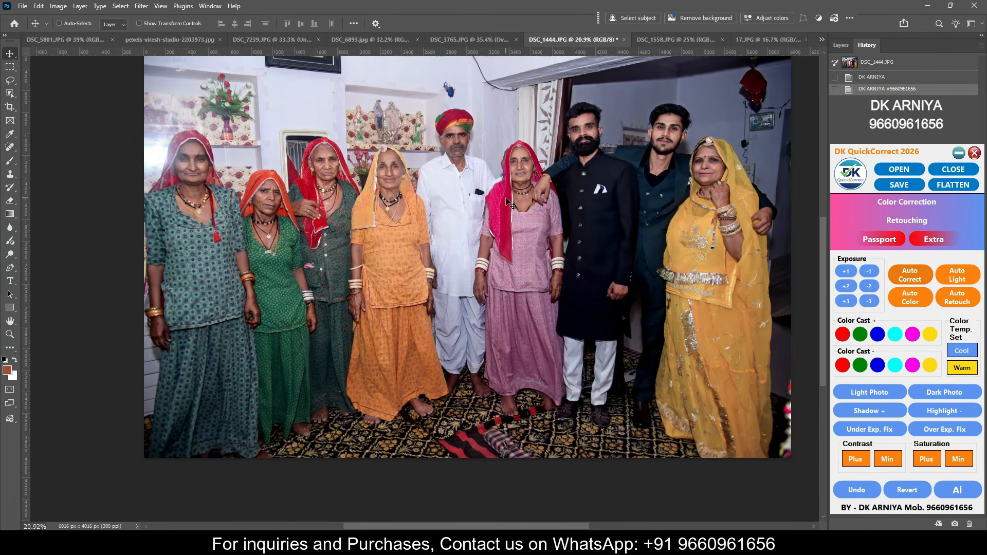
- Warm the family group photo's color temperature by one step and lift its shadows by one step
scroll(514, 193, up, 2)
click(963, 351)
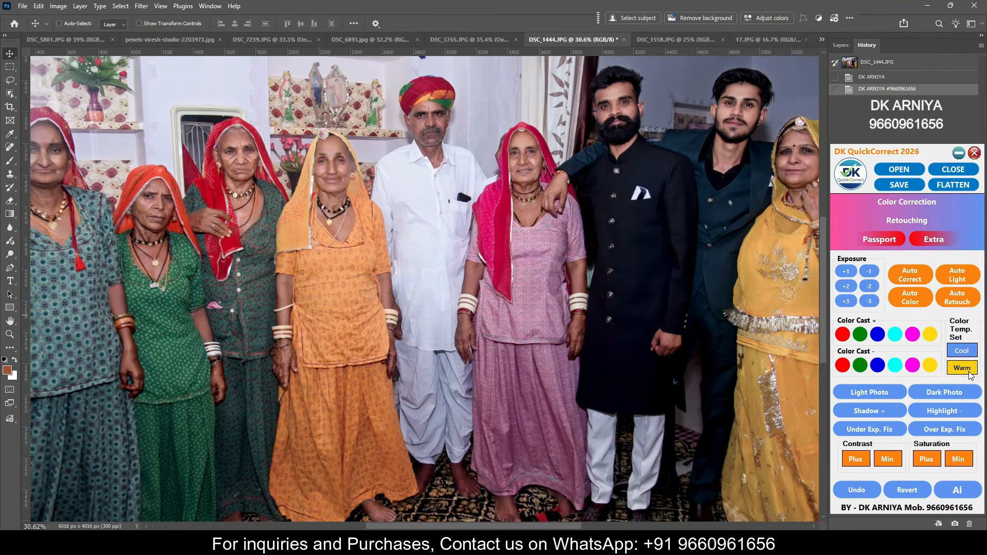
scroll(536, 201, down, 2)
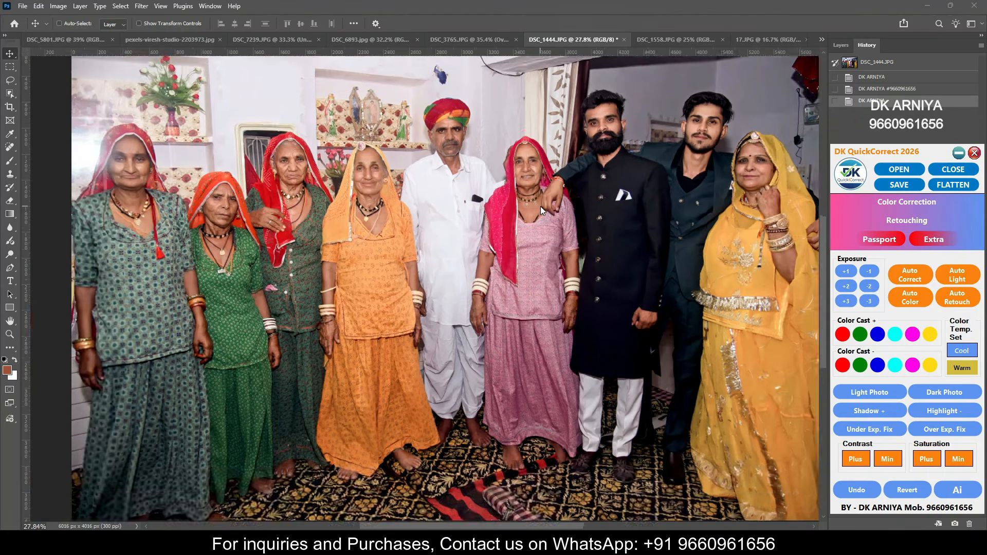
click(883, 414)
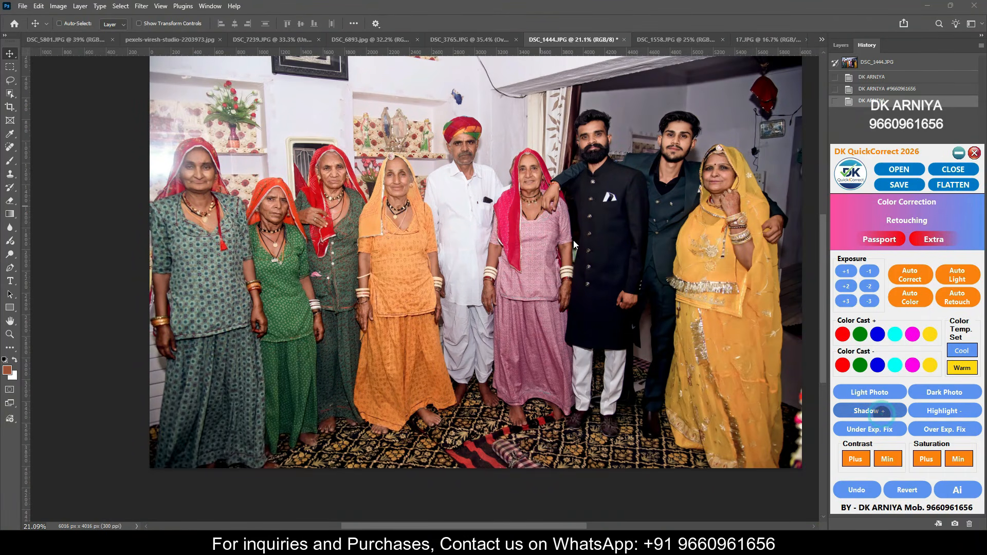
- Compare the corrected family group photo with its original state, examining the faces and dark clothing
scroll(566, 192, up, 1)
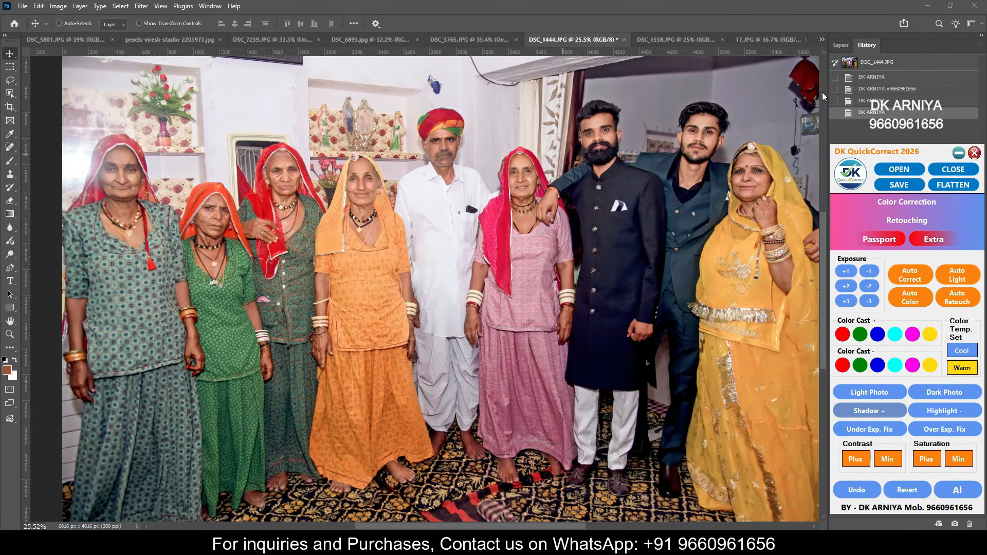
click(856, 64)
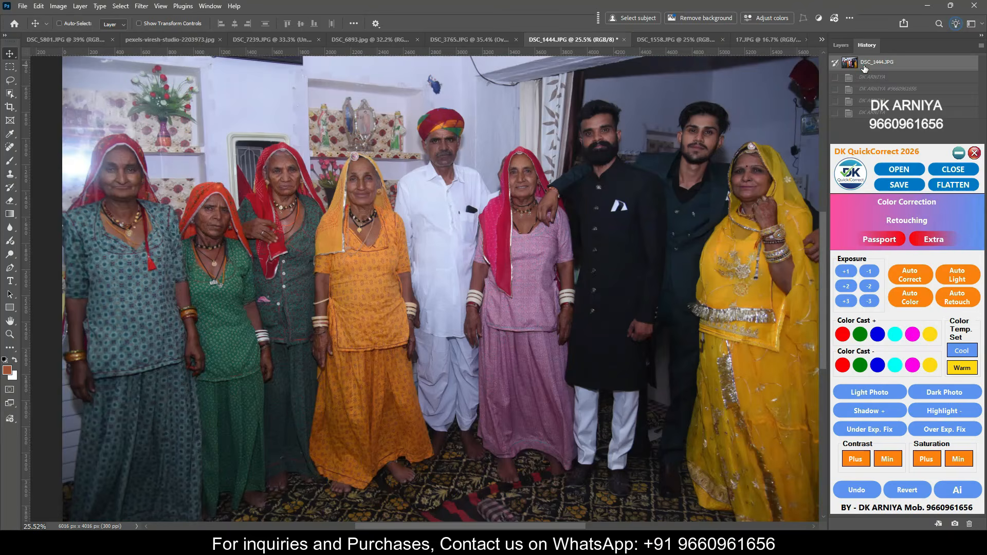
click(873, 114)
click(872, 63)
click(870, 112)
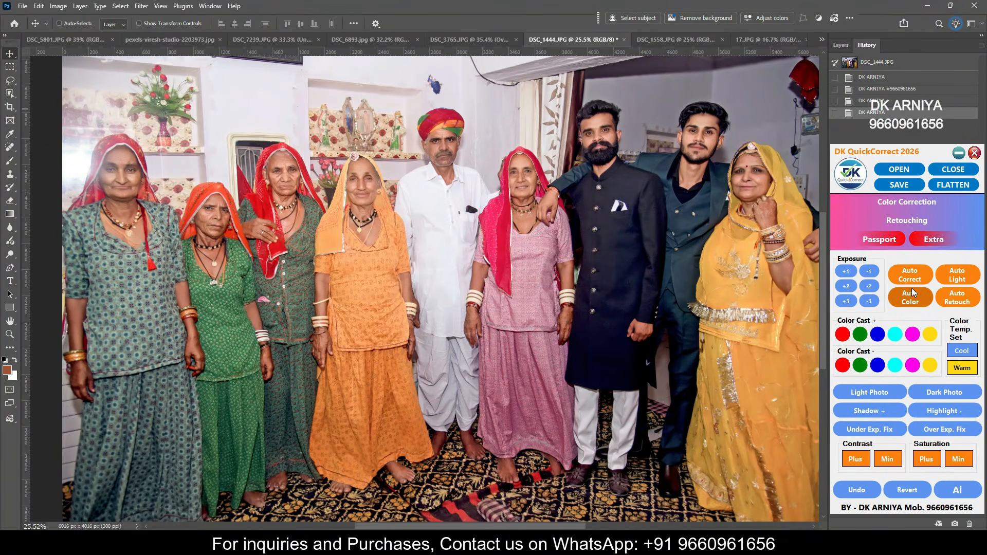
- Apply the extra Noise Reduction correction to the family group photo
click(933, 239)
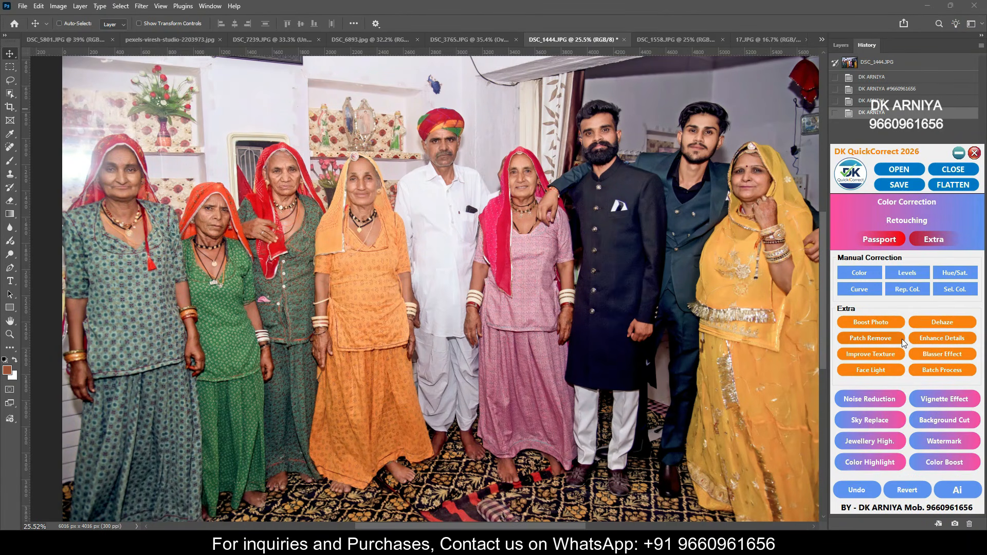
click(877, 401)
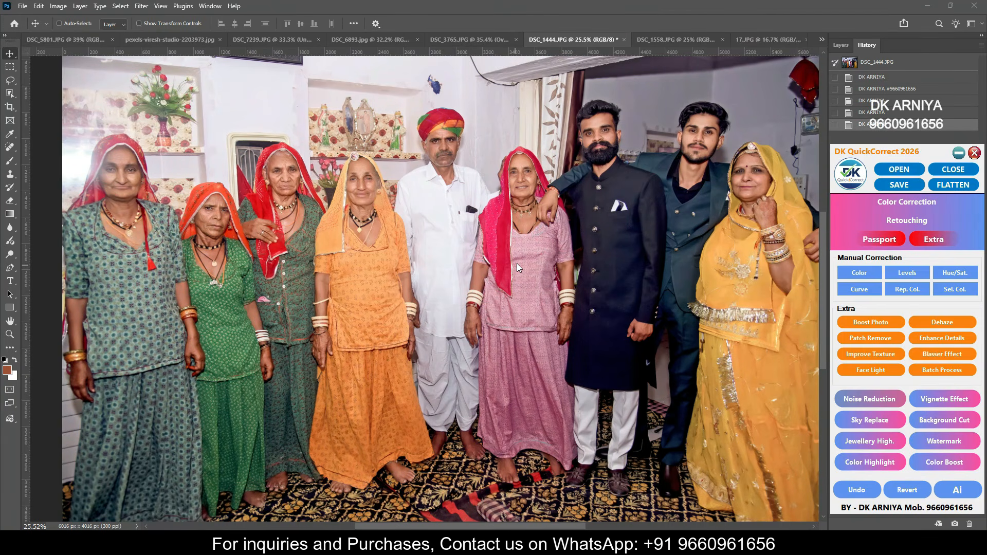
- Compare the noise-reduced family group photo with its original state, switching between the two history states twice
scroll(561, 125, up, 3)
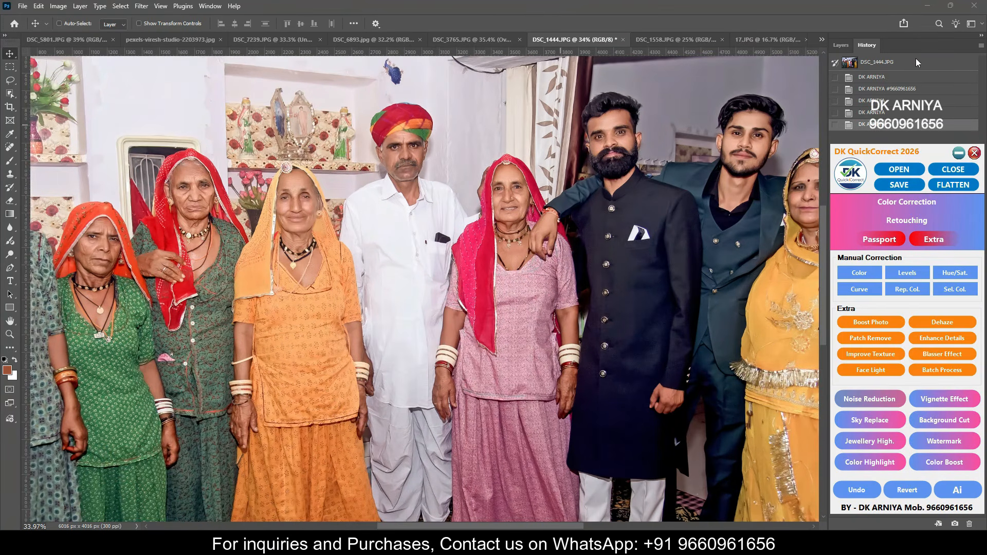
click(885, 64)
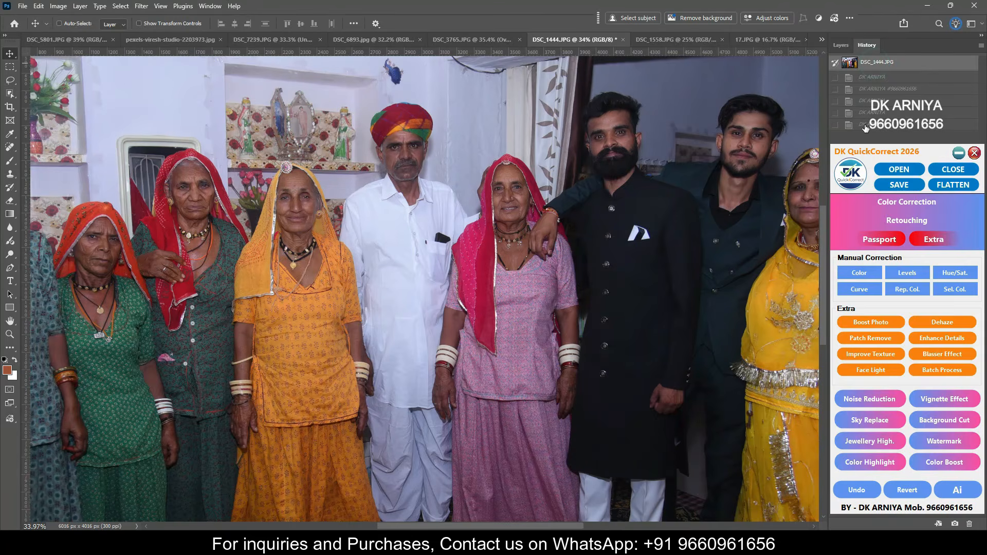
click(867, 122)
click(879, 62)
click(869, 122)
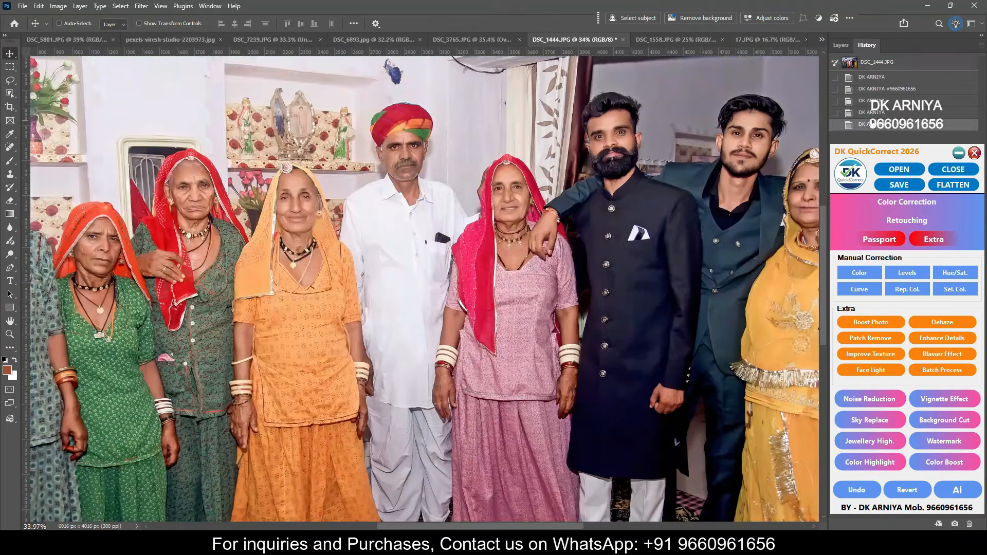
- Apply Auto Color and Auto Correct to the seated elderly couple's photo, DSC_1558.JPG, and compare it with the original
click(674, 39)
scroll(463, 257, down, 3)
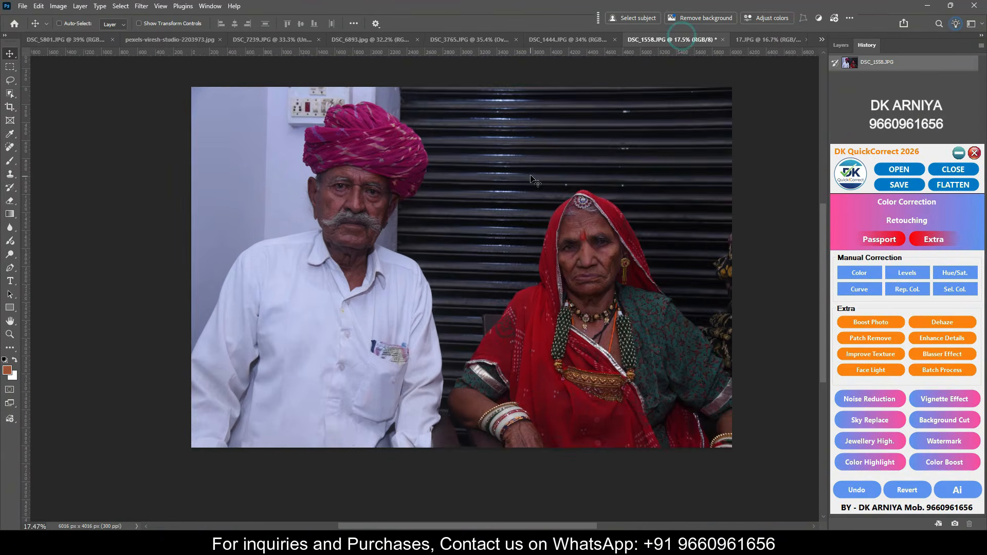
click(894, 209)
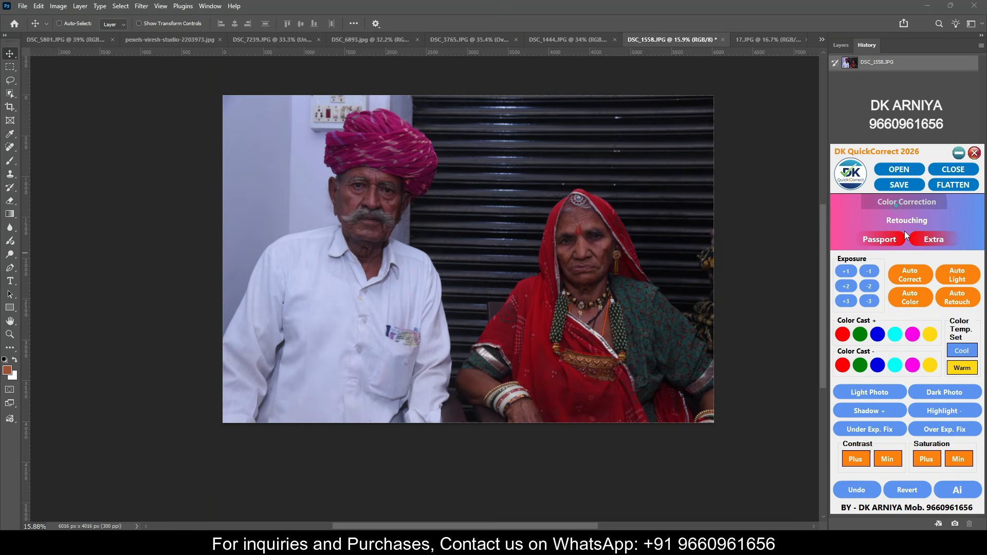
click(909, 296)
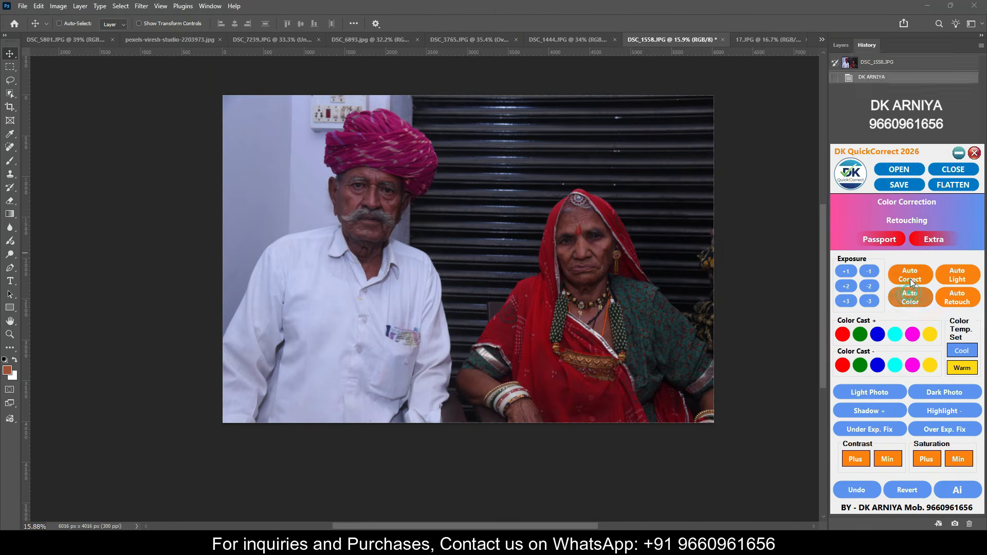
click(914, 269)
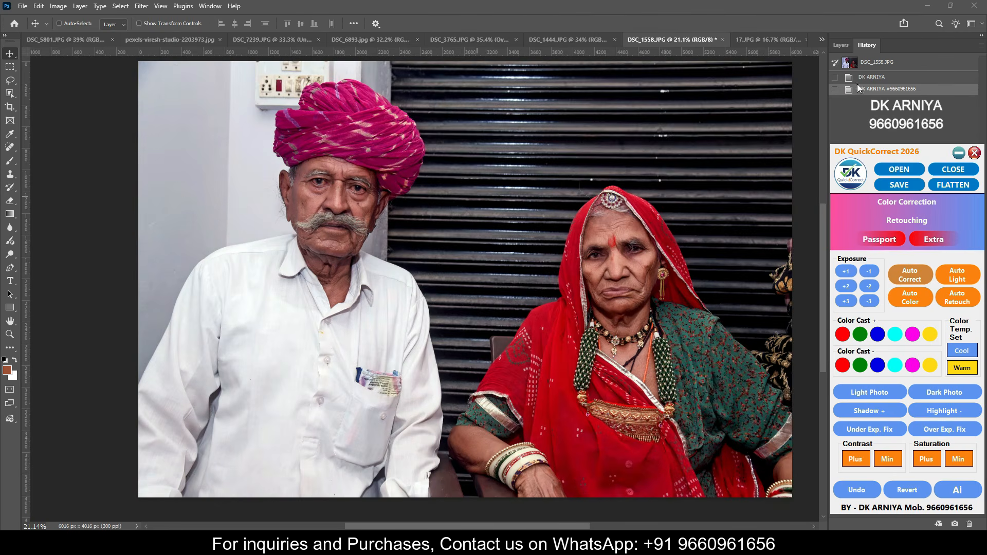
click(874, 63)
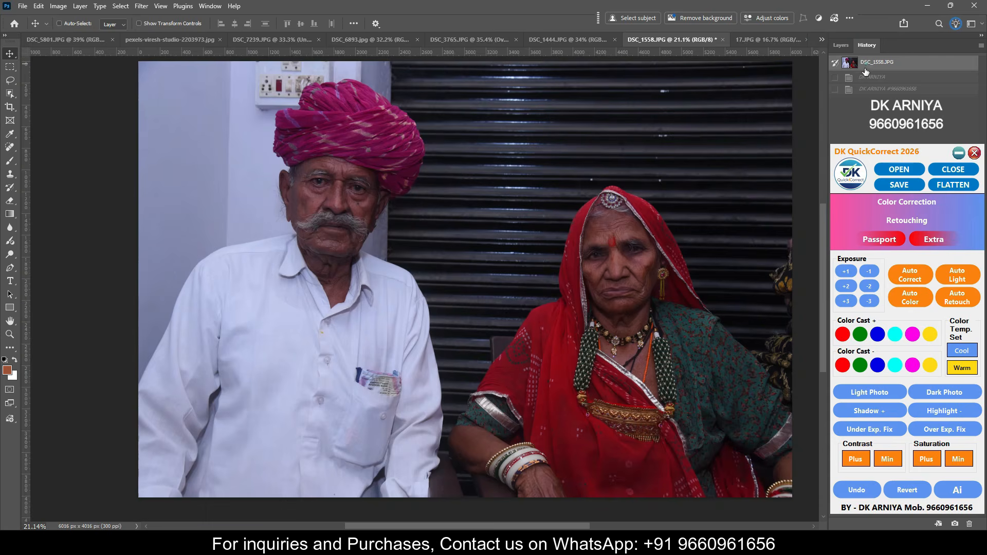
click(864, 90)
- Correct the henna hand and ring photo, 17.JPG, with Auto Color, Boost Photo and Dehaze, and compare it with the original
click(766, 39)
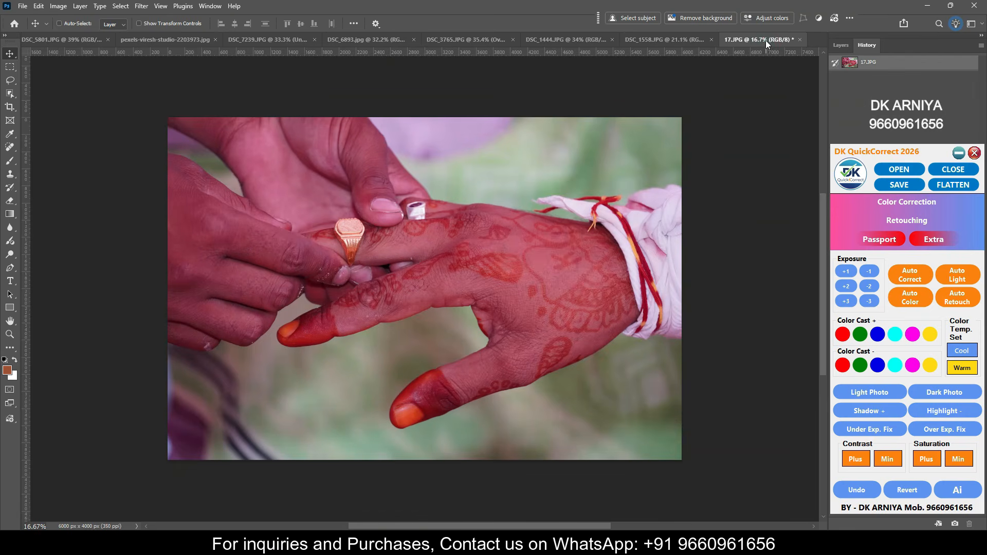
click(911, 297)
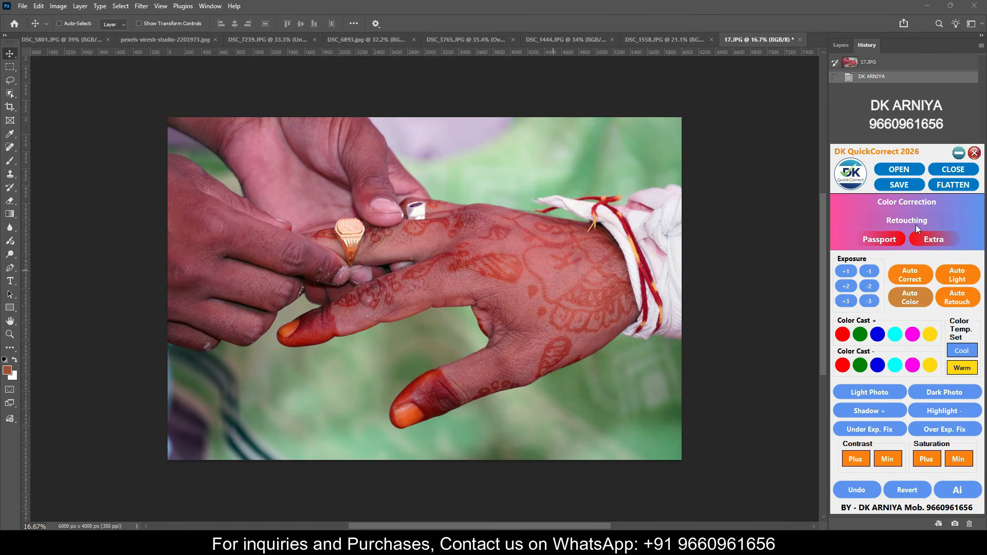
click(923, 239)
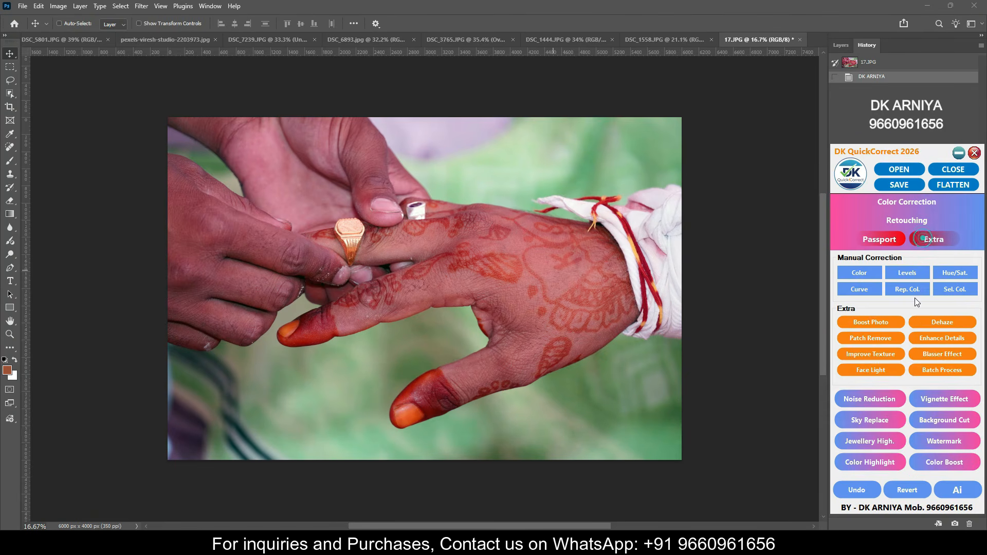
click(872, 321)
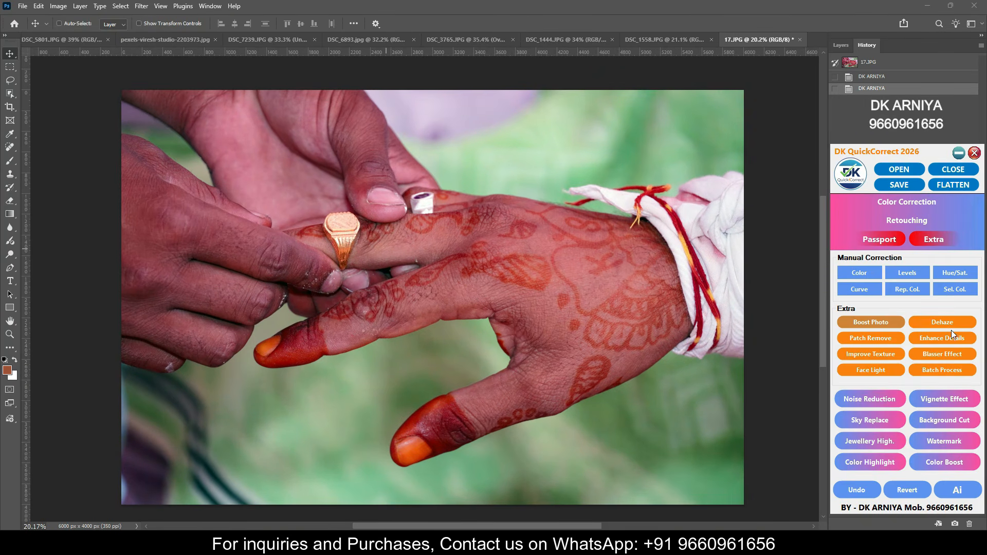
click(934, 326)
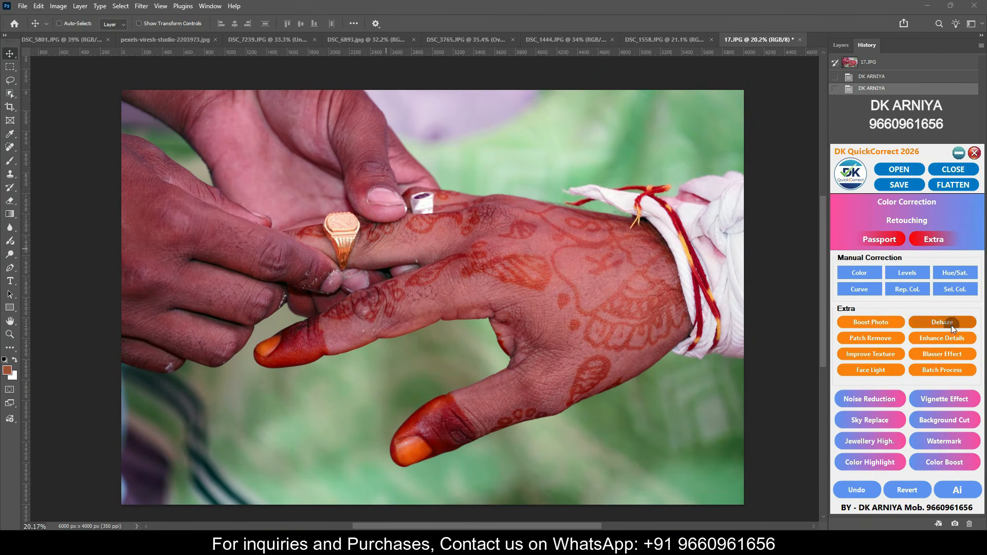
click(866, 63)
click(860, 101)
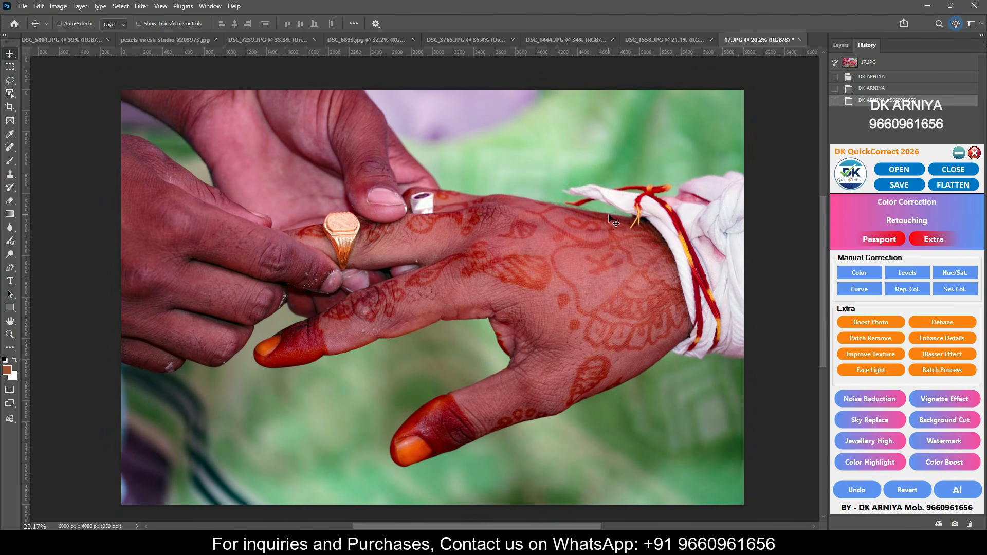
- Close all open photos without saving any changes
scroll(612, 219, down, 2)
key(ctrl+alt+w)
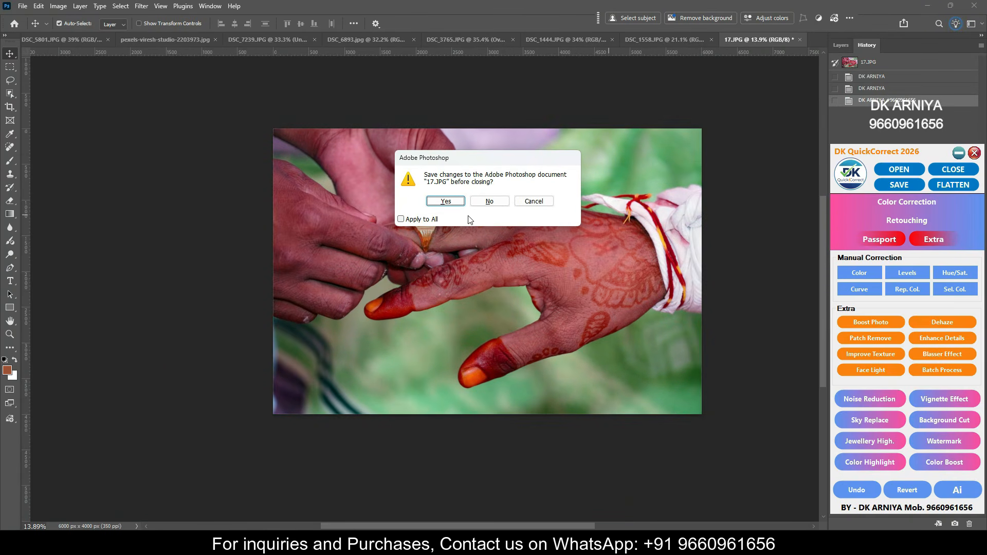
click(403, 279)
click(481, 259)
- Start the 8 PP | 4x6 passport layout on the suited man's portrait, DSC_5926.JPG
click(897, 219)
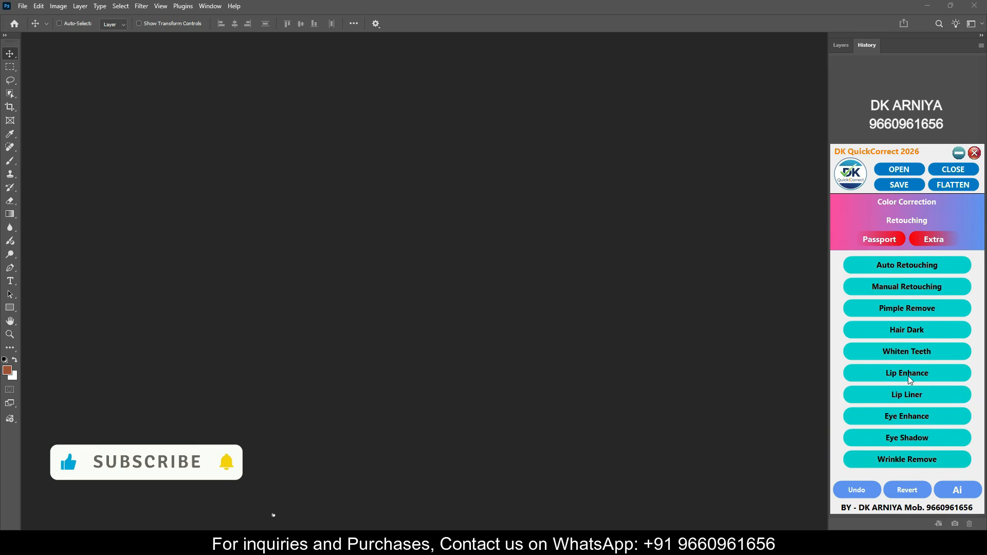
click(885, 241)
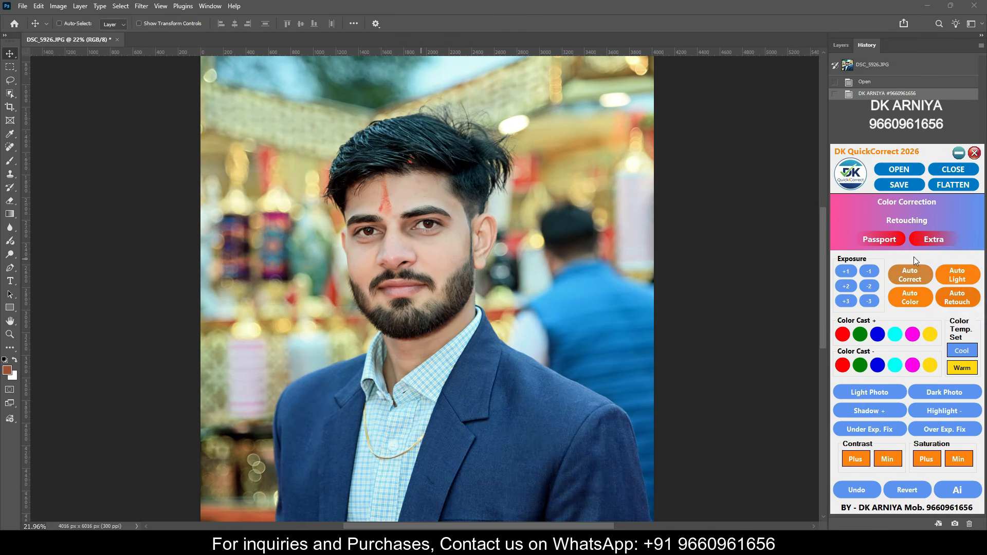
click(889, 239)
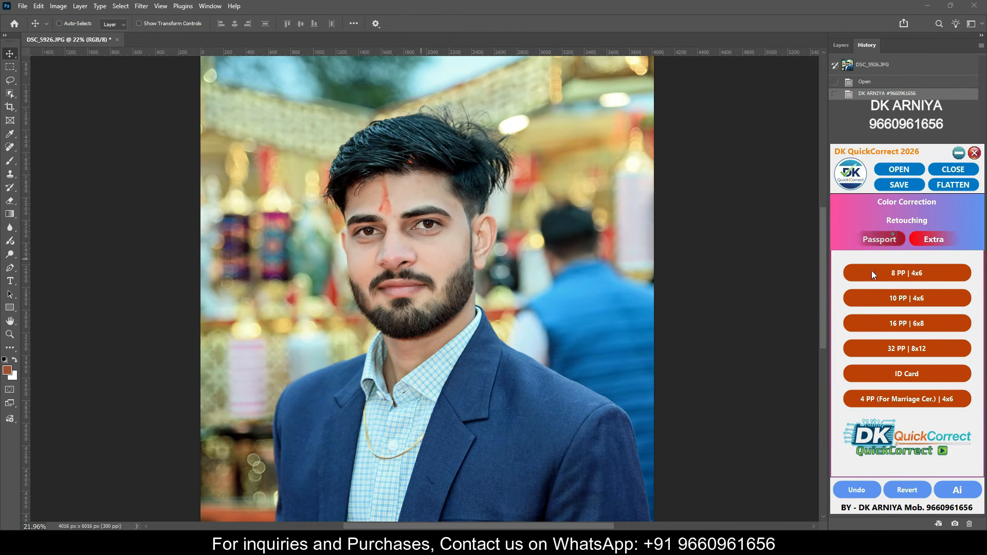
click(898, 281)
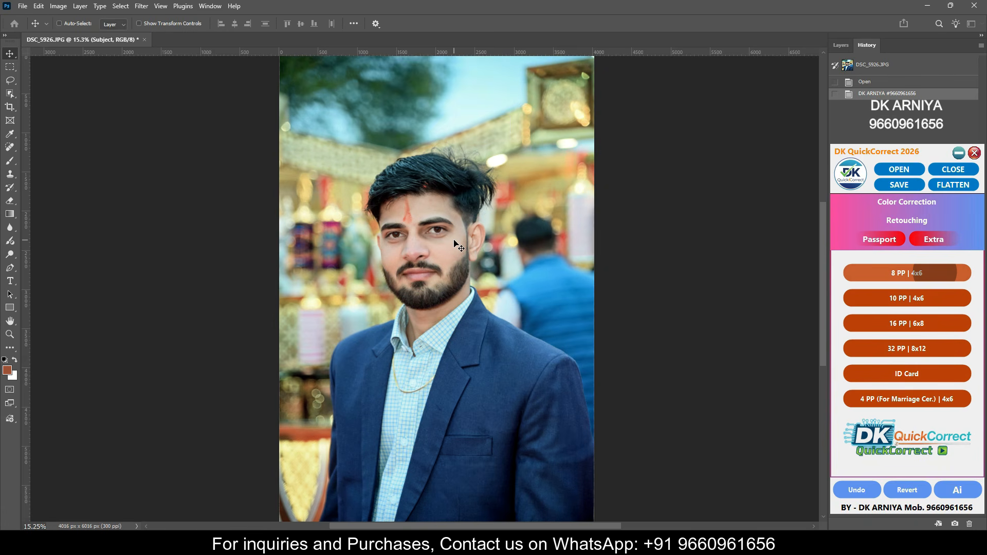
- Fill the portrait's background with the solid blue color 0096ff
click(294, 154)
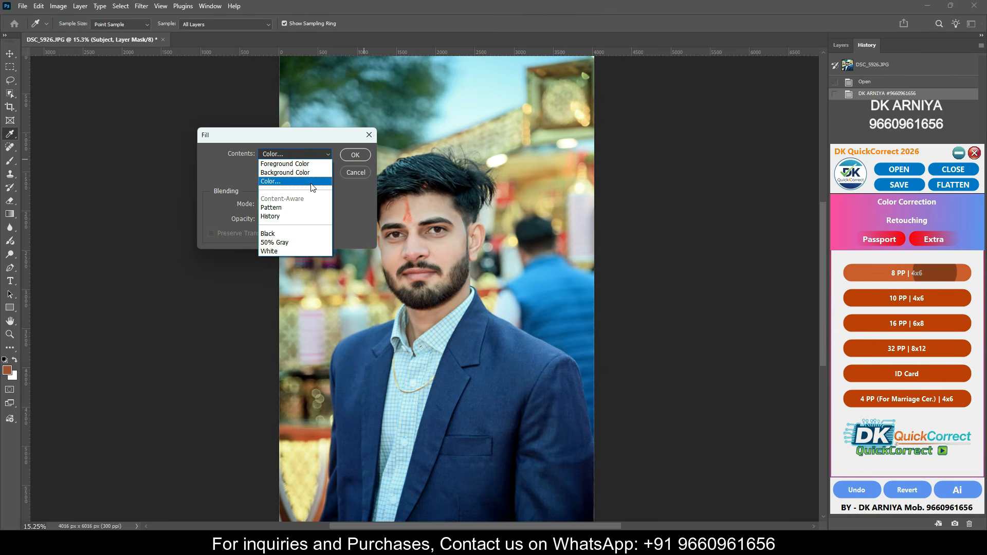
click(296, 182)
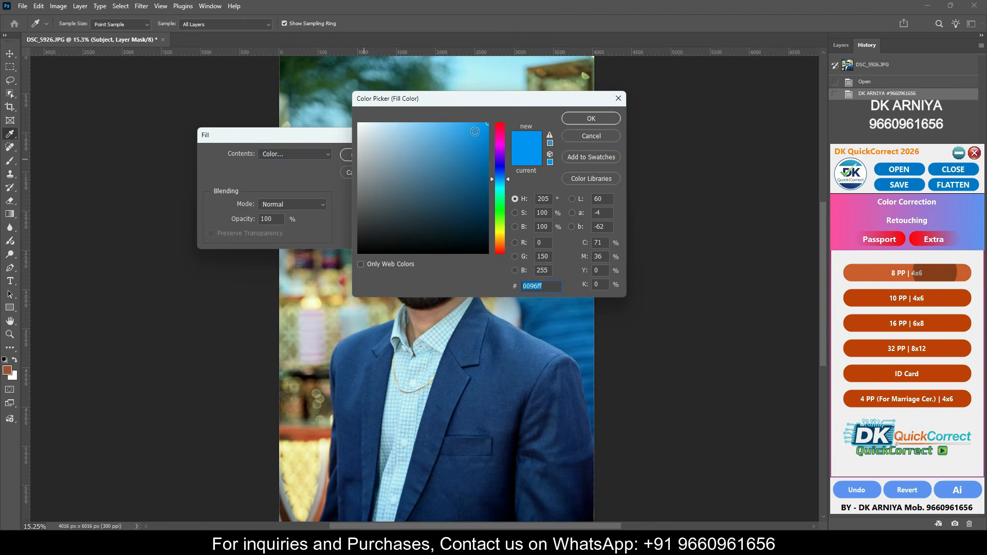
text(1996ee)
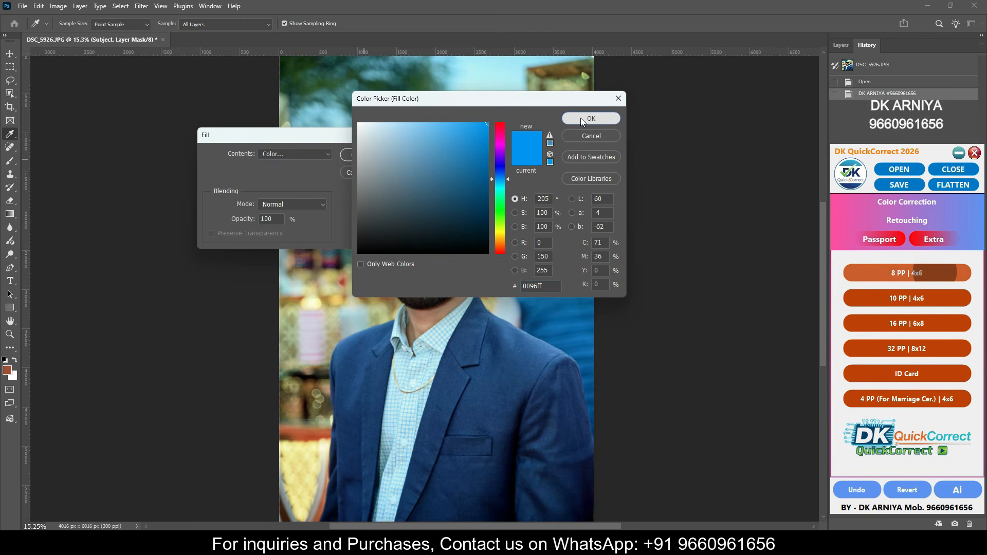
click(591, 118)
click(361, 154)
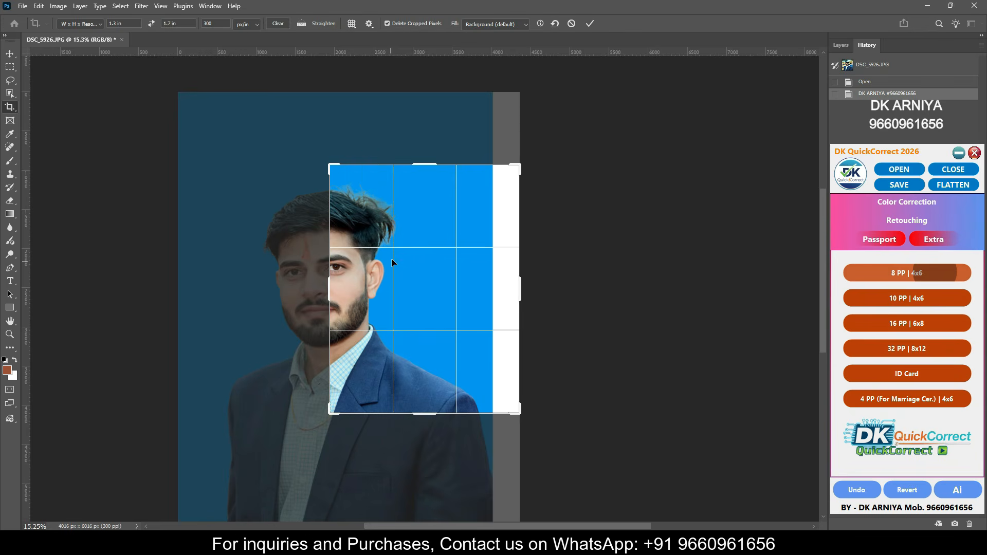
- Crop the portrait to 1.3 x 1.7 in at 300 px/in around the man's head and shoulders for the passport sheet
drag(368, 291, 451, 278)
drag(508, 174, 548, 150)
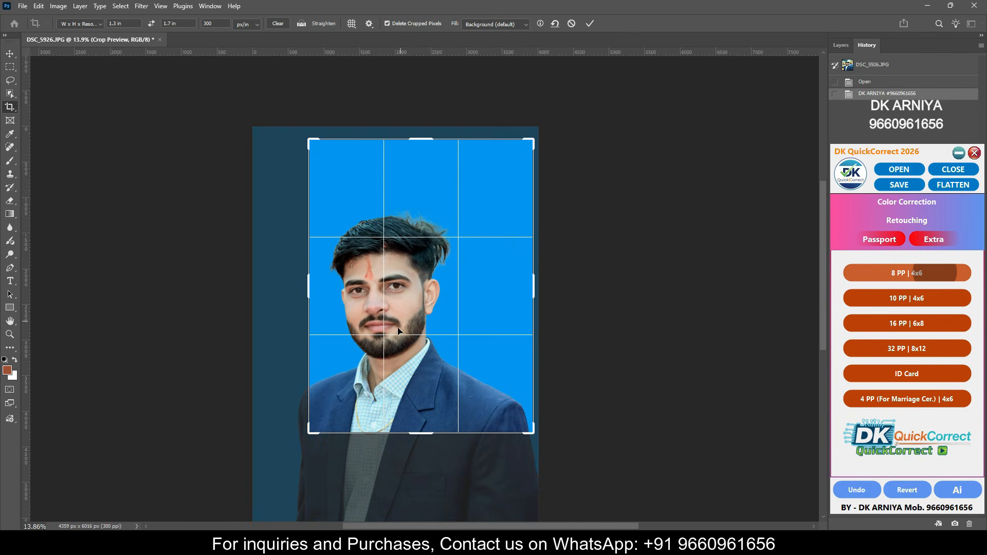
drag(400, 329, 410, 273)
click(590, 24)
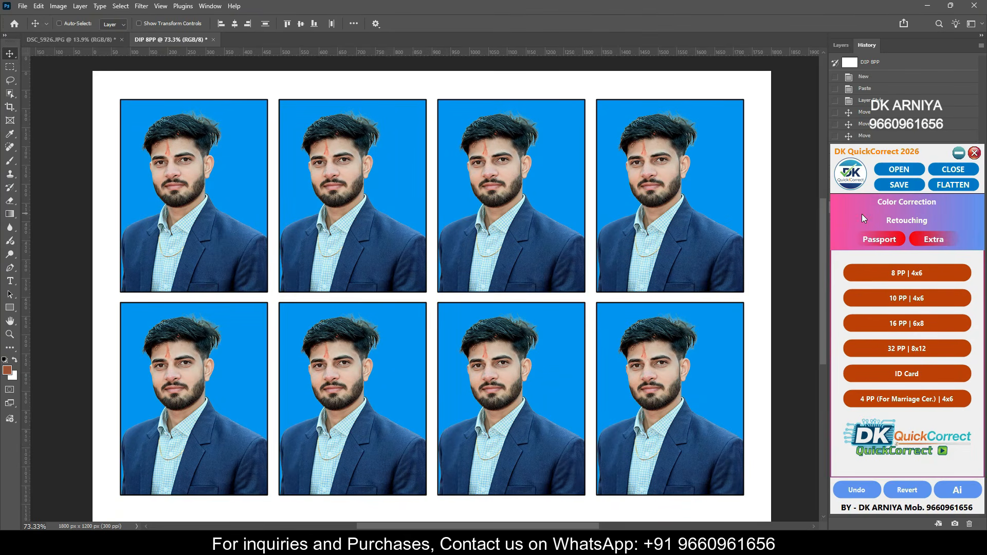
- Close the finished passport sheet and the source portrait without saving either document
scroll(569, 177, down, 2)
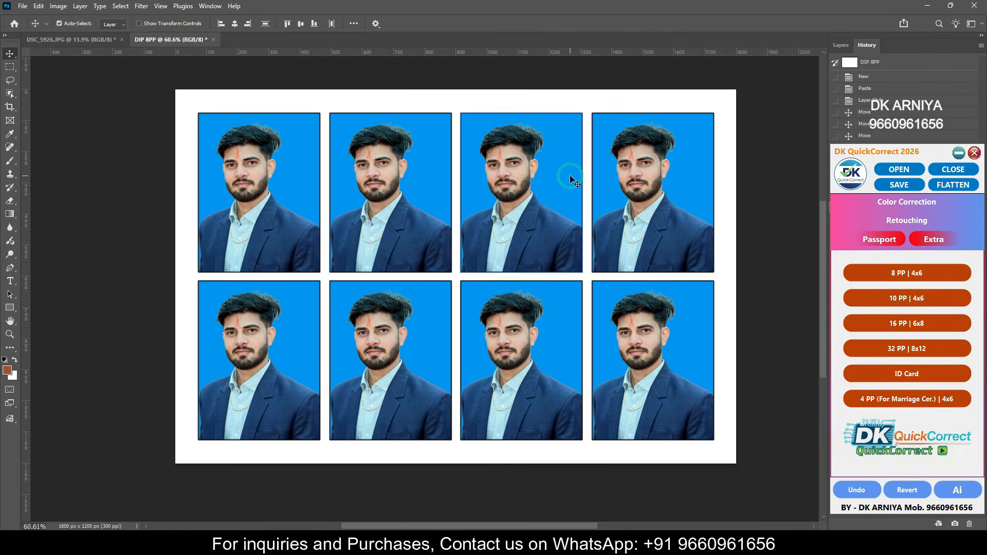
key(ctrl+w)
click(426, 222)
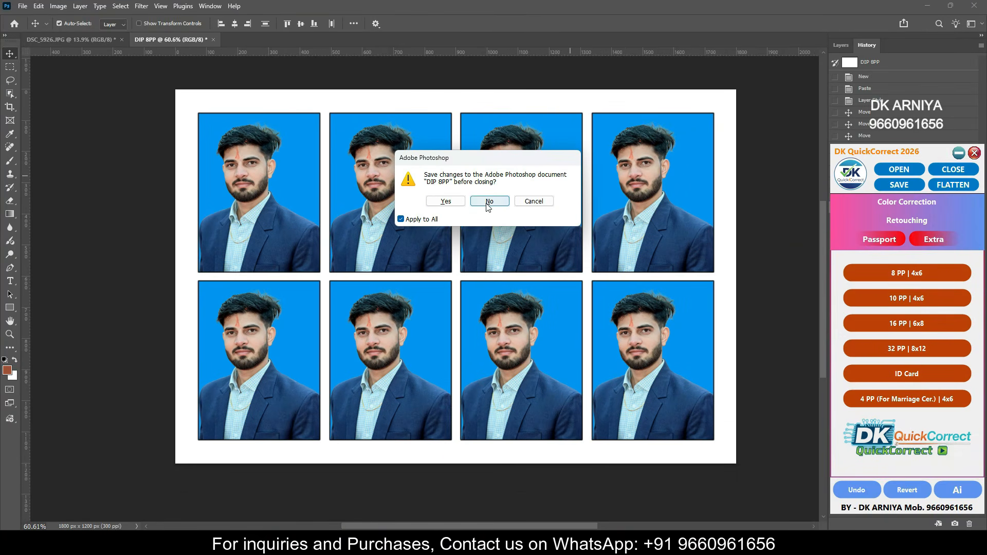
click(489, 201)
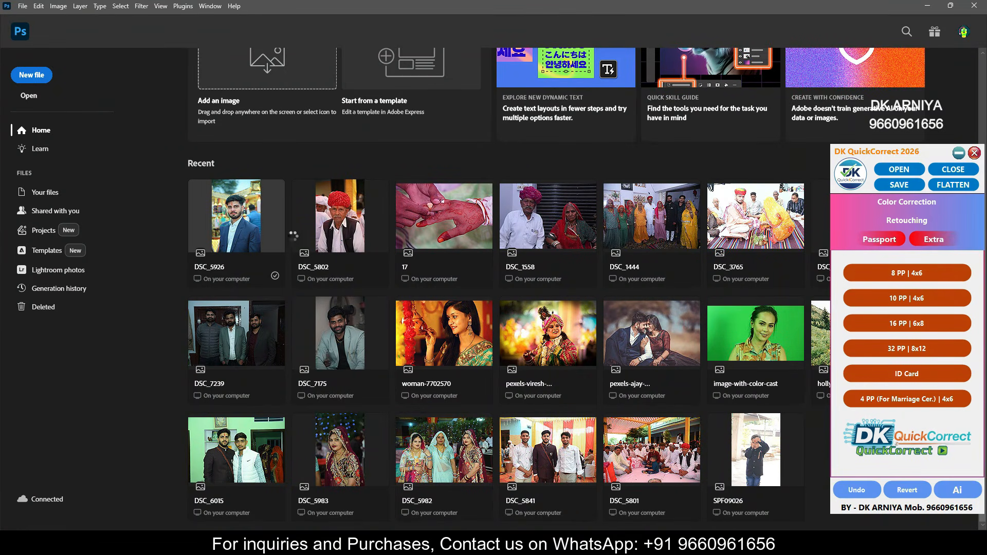
- Reopen the DSC_5926 portrait and apply the Eye Shadow retouch to it
click(223, 219)
click(898, 227)
scroll(454, 226, up, 5)
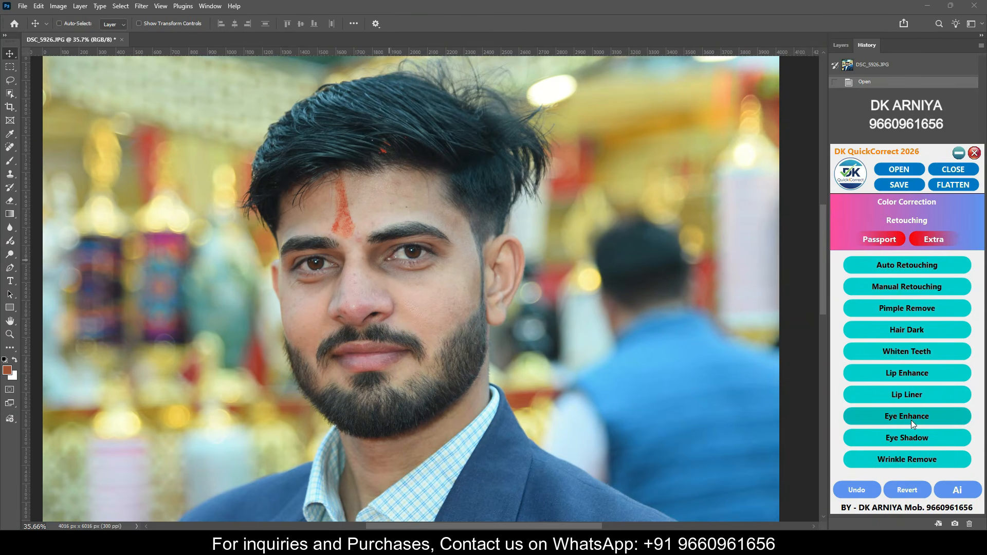
click(907, 441)
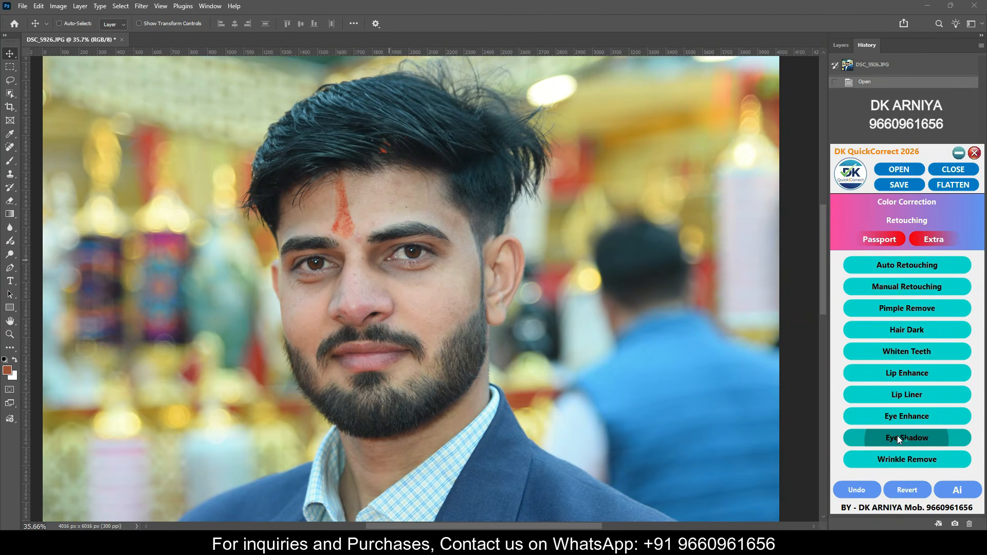
- Brush the Eye Shadow effect in under both eyes with a size 300 brush at 33% opacity
scroll(407, 270, up, 3)
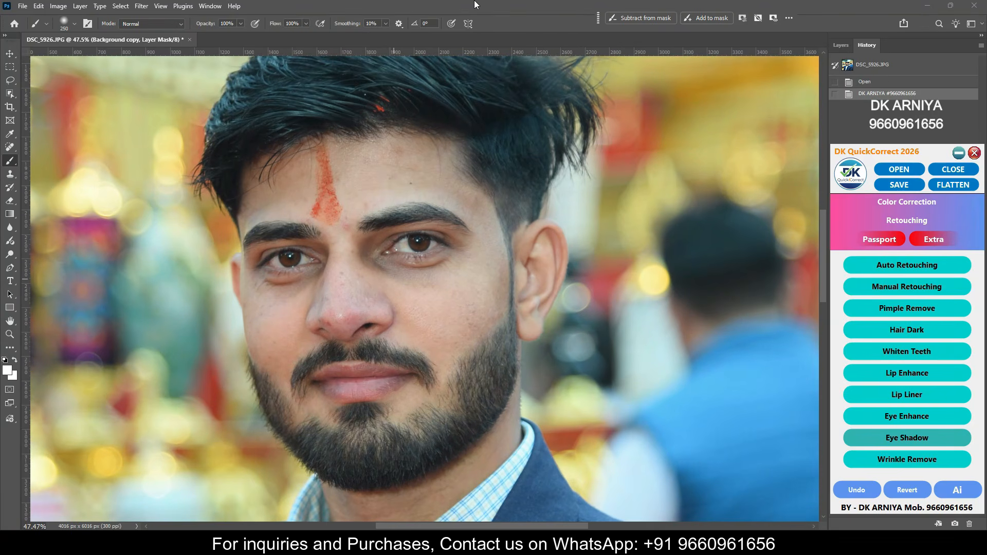
scroll(390, 305, up, 2)
key(3)
key(3)
key(bracketright)
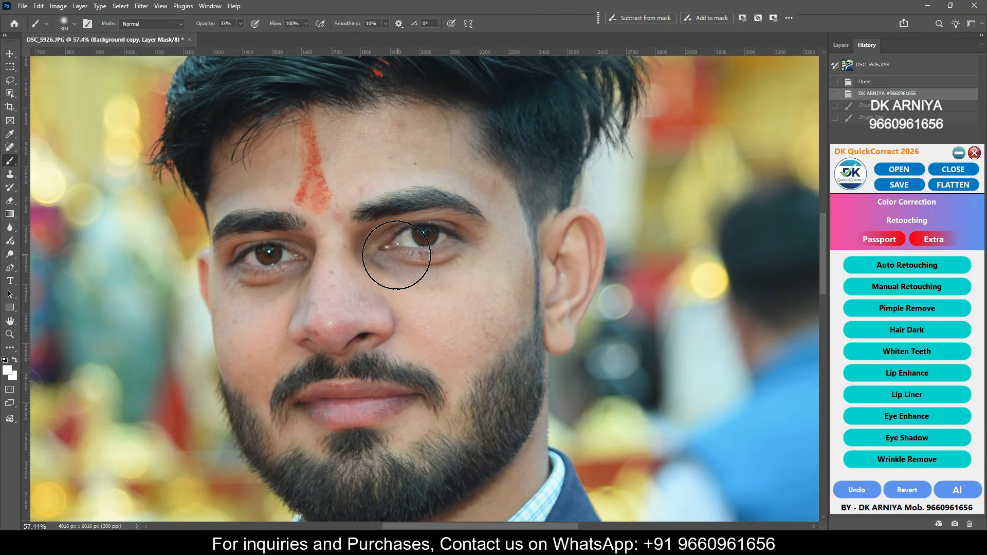
mouse_move(396, 257)
mouse_down()
mouse_move(375, 269)
mouse_move(441, 273)
mouse_up()
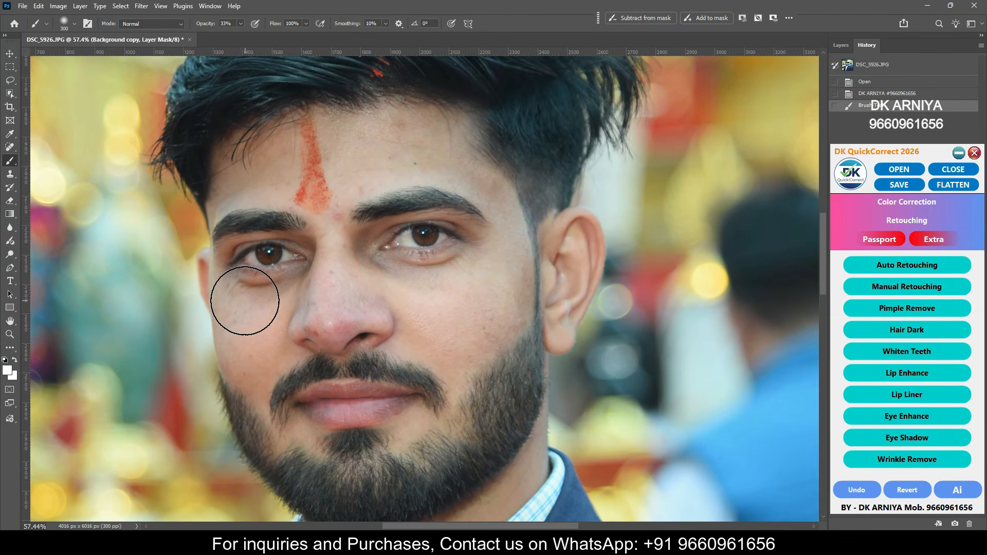
drag(245, 300, 294, 273)
- Compare the portrait's opened state with its final under-eye brush state in the document history
scroll(472, 238, down, 2)
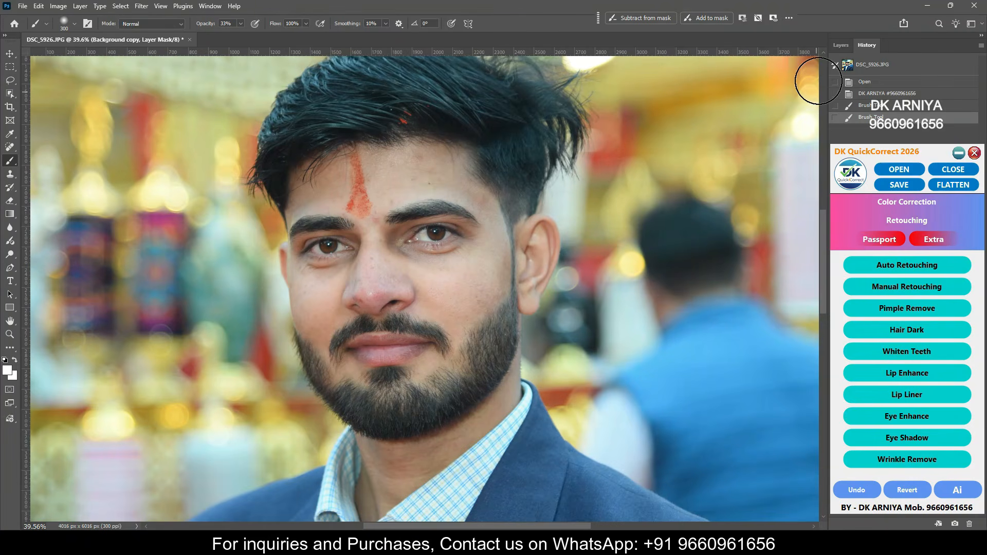
click(865, 83)
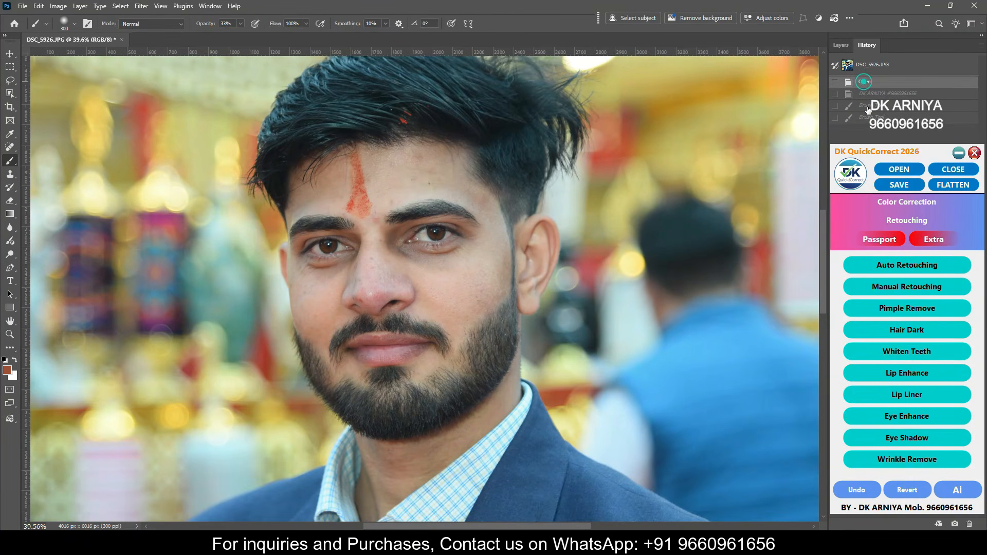
click(870, 118)
click(874, 83)
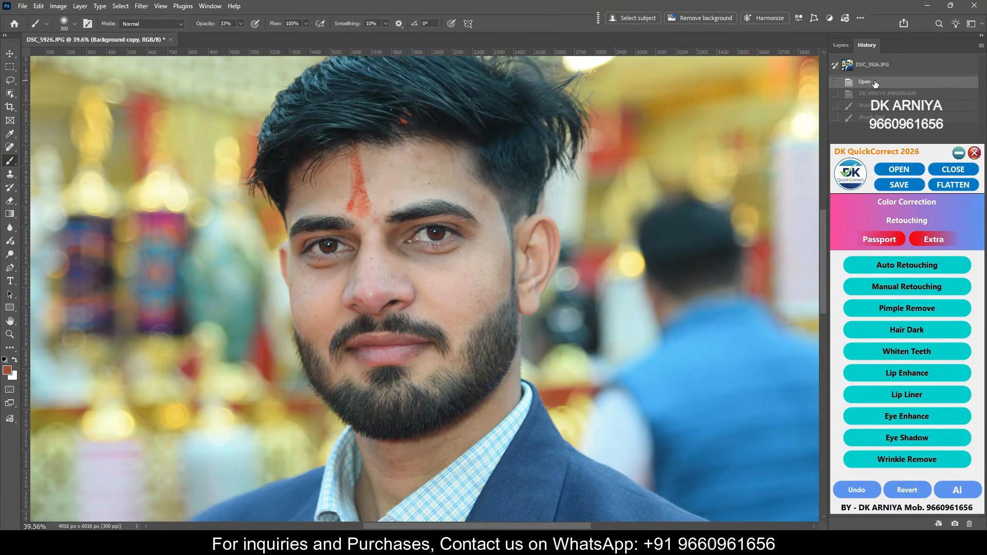
click(872, 117)
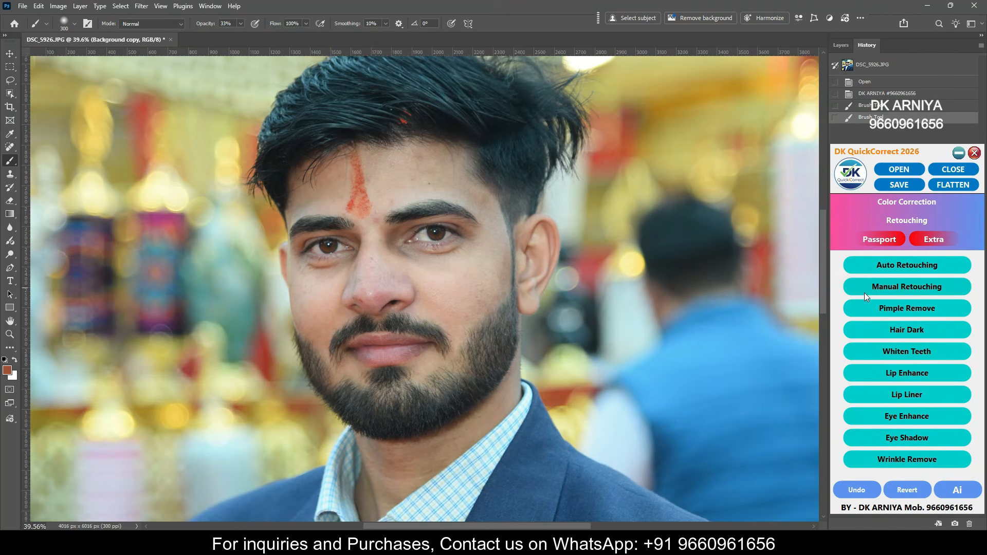
- Flatten the retouched portrait and apply the Color Boost extra with All Colors - 25% Boost
click(952, 186)
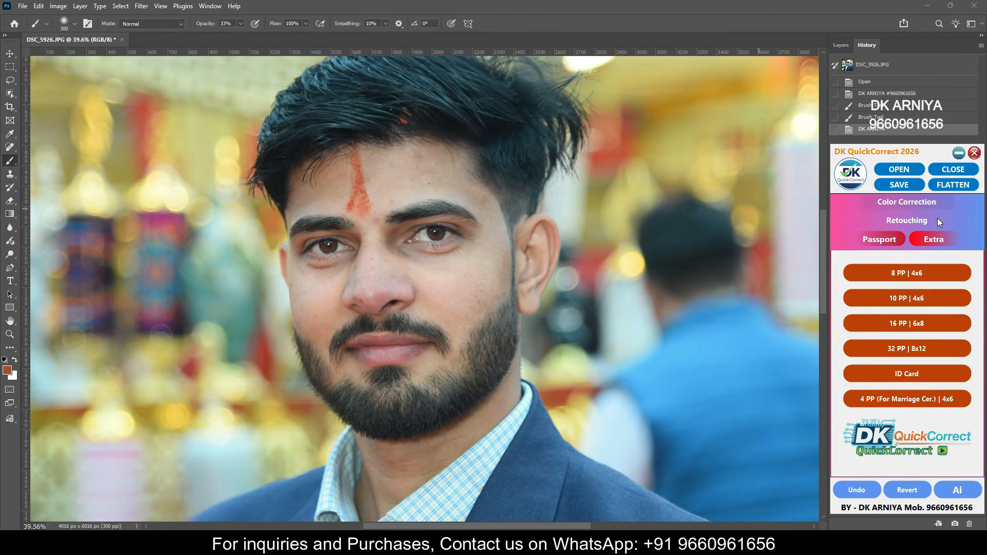
click(930, 239)
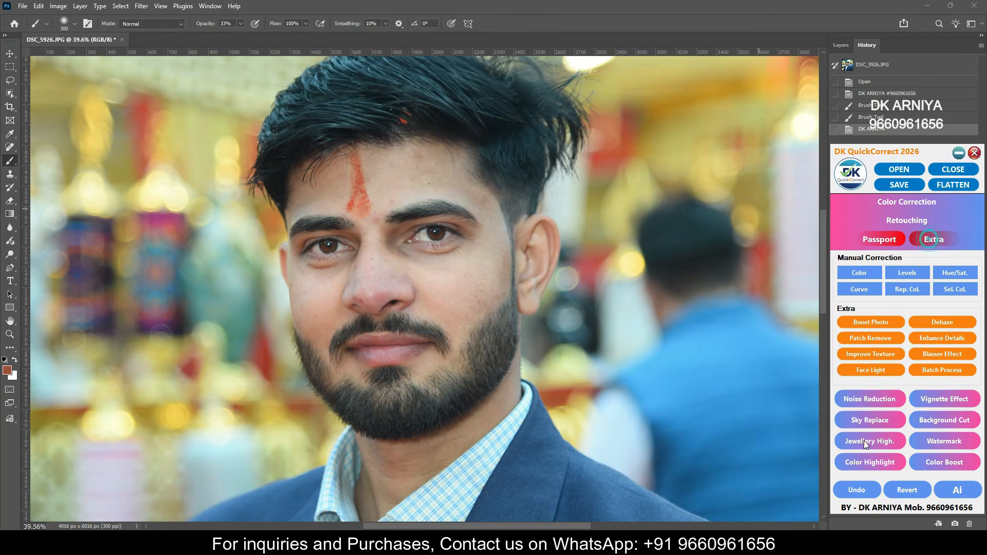
click(857, 318)
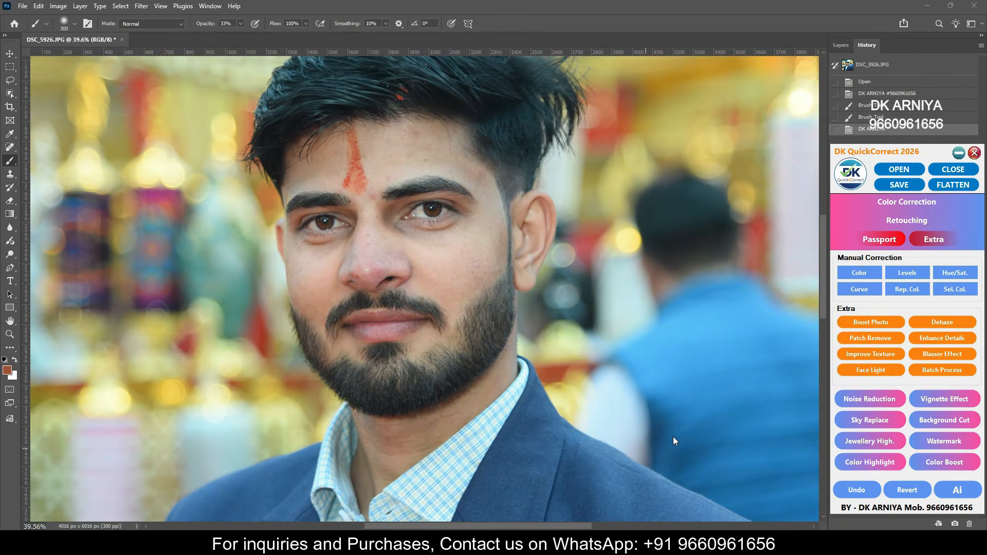
click(924, 463)
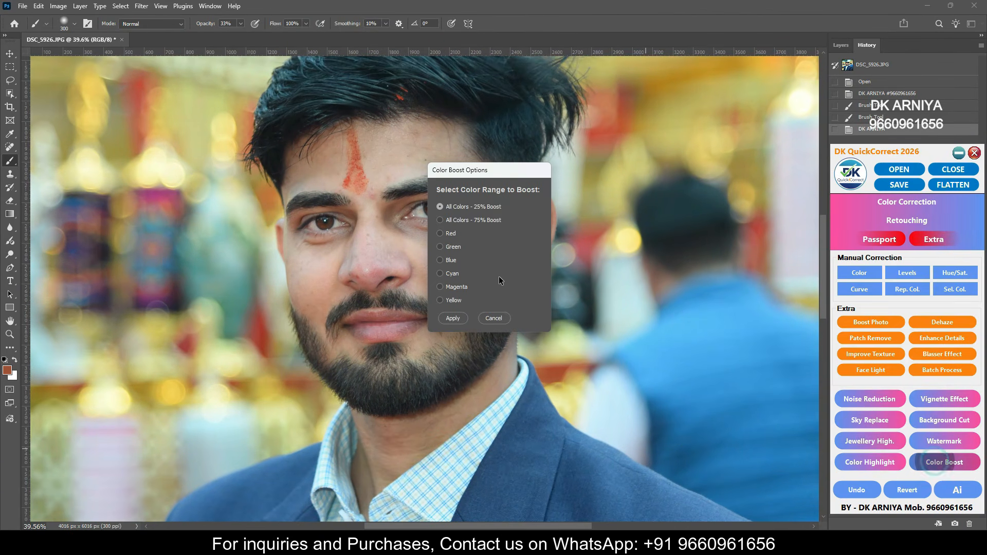
click(460, 320)
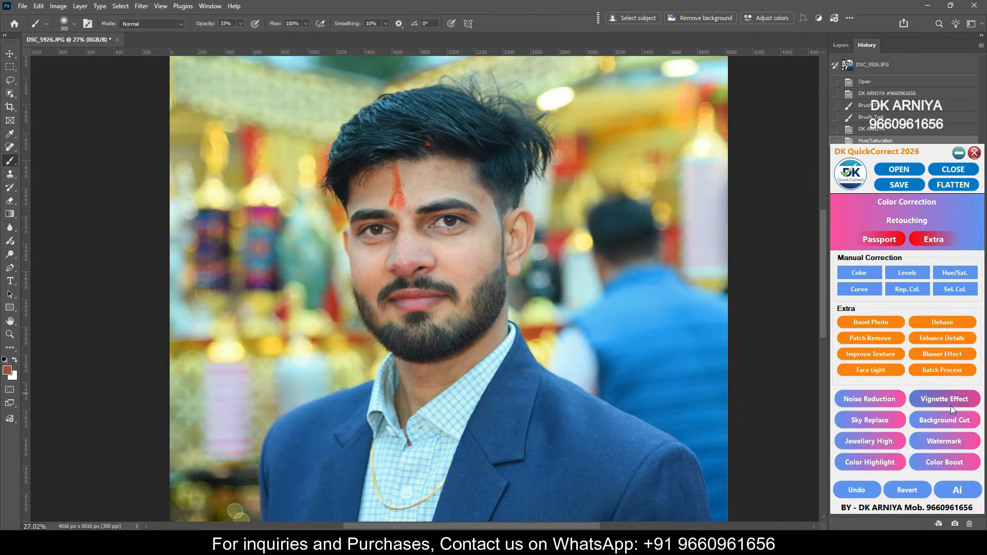
- Examine the Batch Process source, correction, action and output settings, and close them without running the processor
click(944, 370)
drag(446, 98, 425, 121)
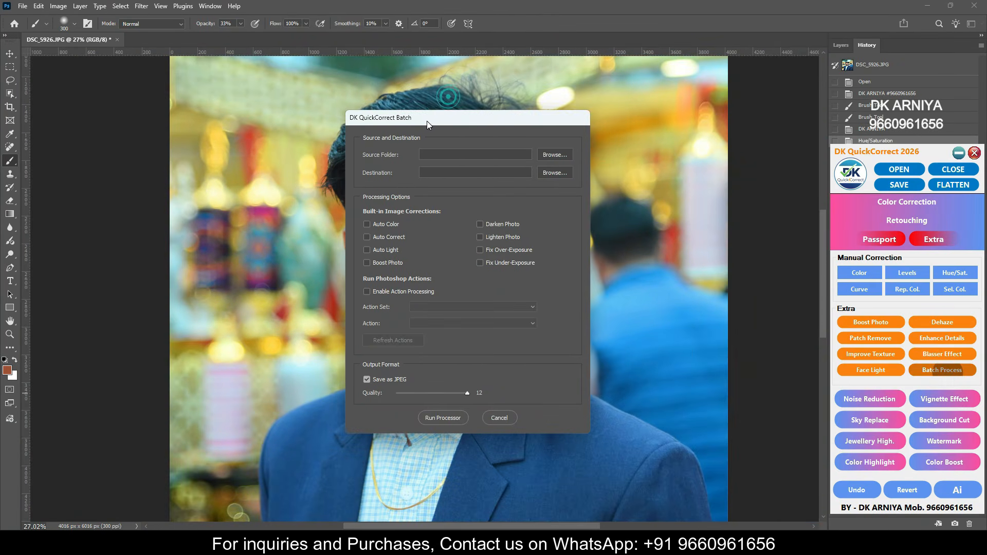
click(498, 418)
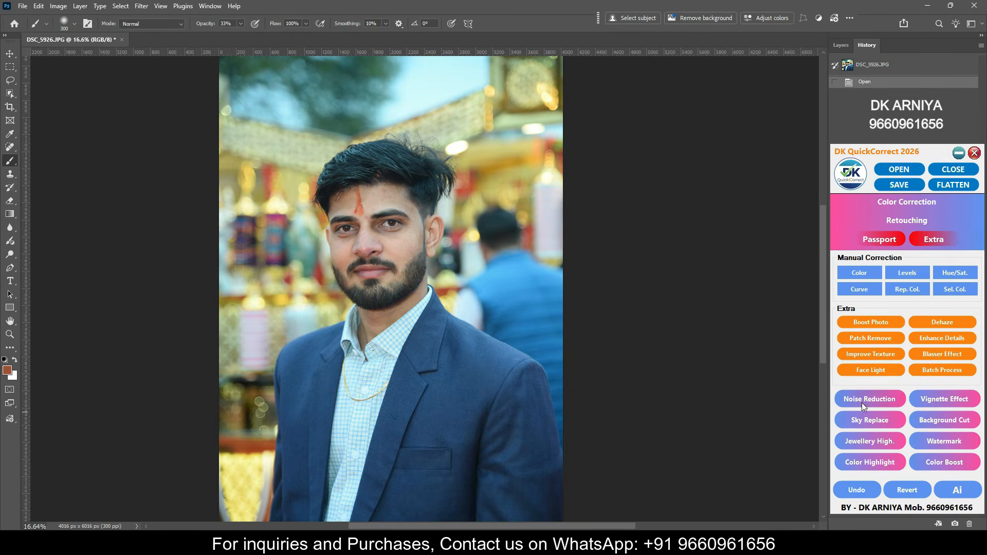
- Open DK QuickCorrect Ai, choose the gemini-2.5-flash-image-preview (nano-banana) model and attach DSC_5926.JPG from the image folder to the prompt
click(948, 489)
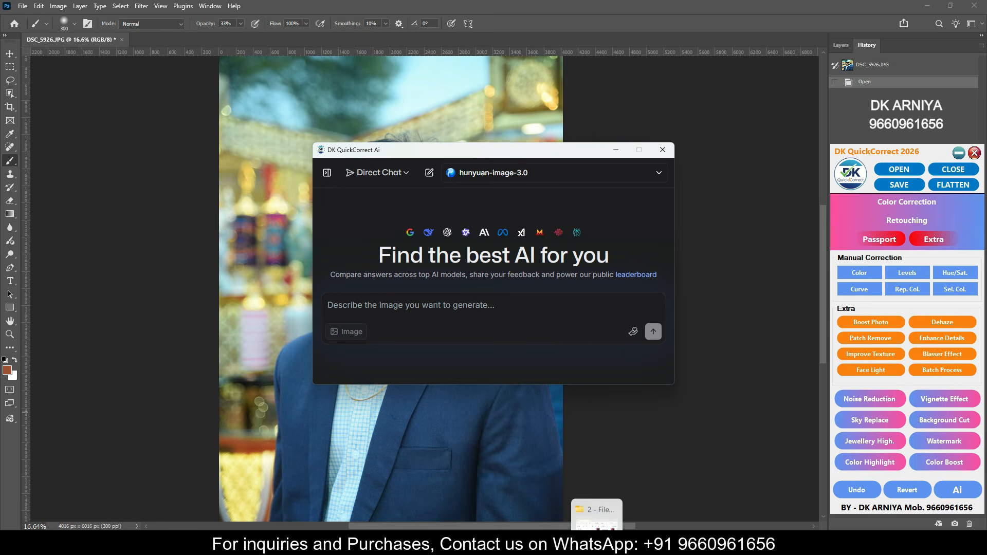
click(491, 177)
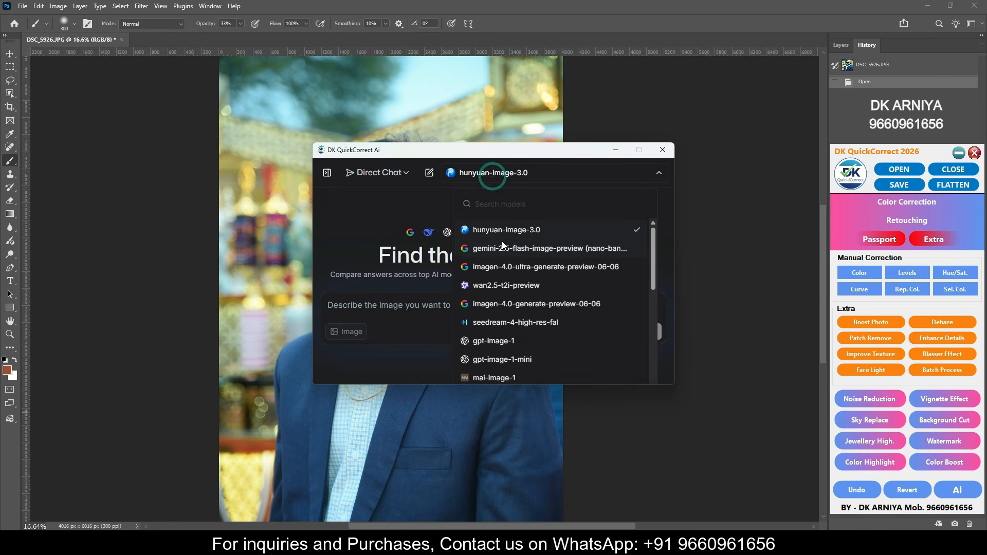
click(504, 249)
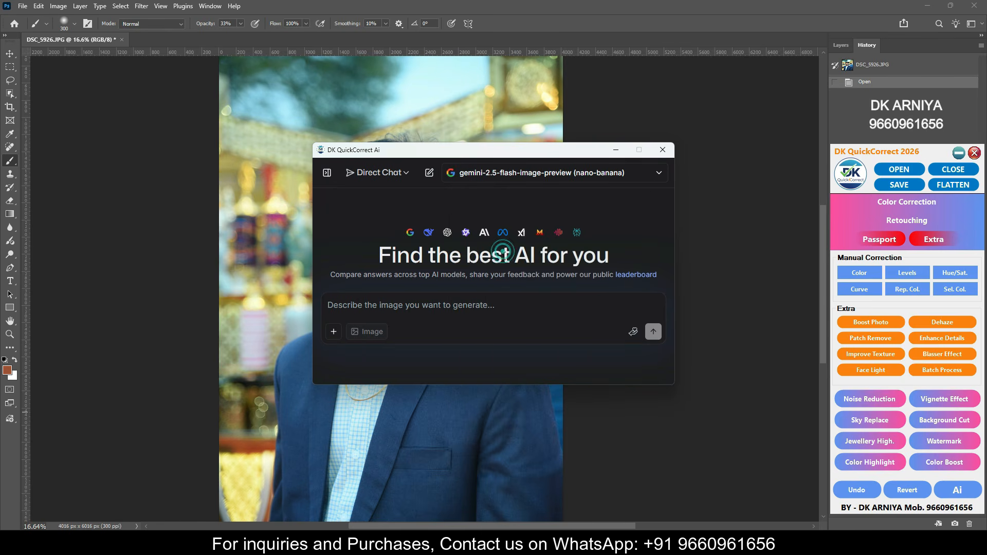
click(604, 524)
drag(264, 231, 414, 324)
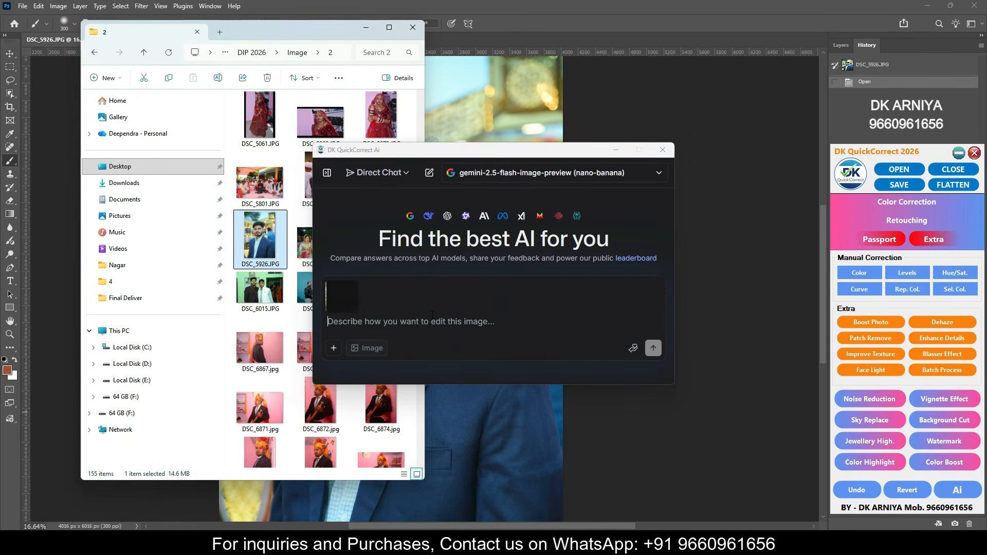
click(368, 29)
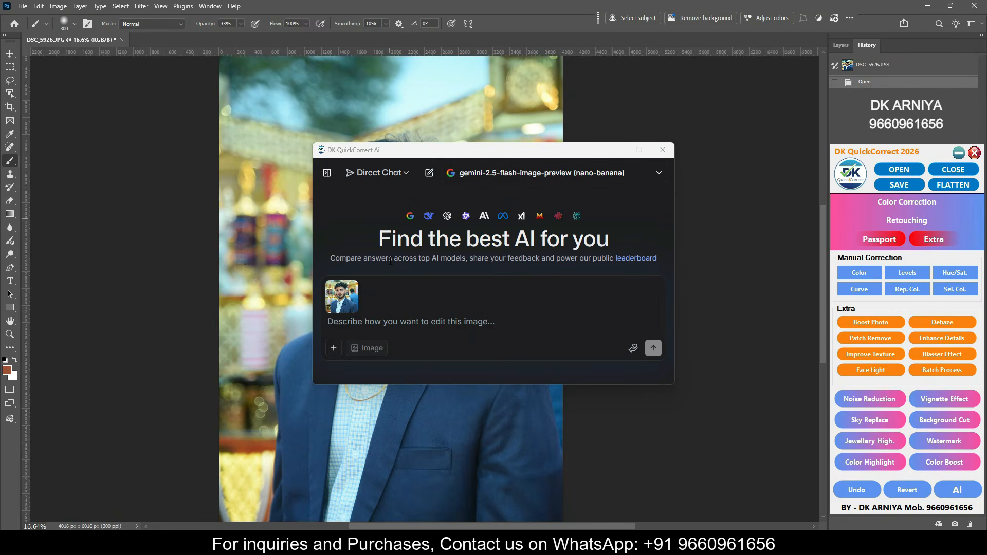
- Generate an edited portrait with the prompt "change outdoor natural background"
key(e)
click(390, 323)
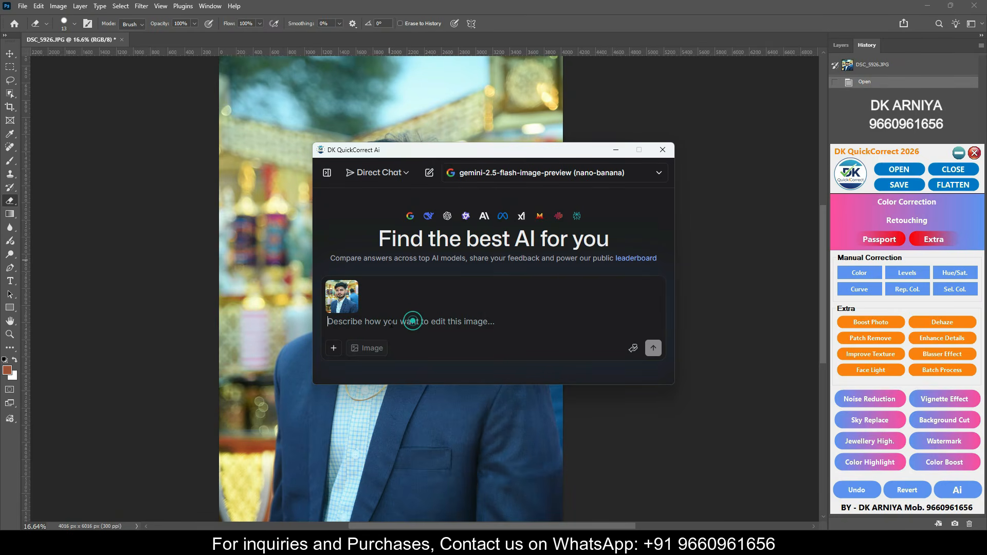
text(chan)
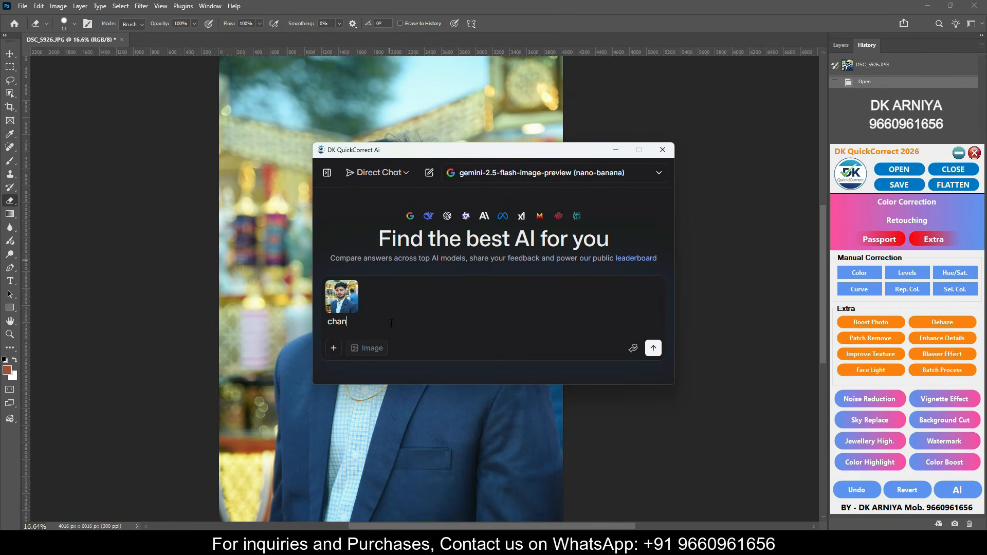
text(ge outdoor natural background)
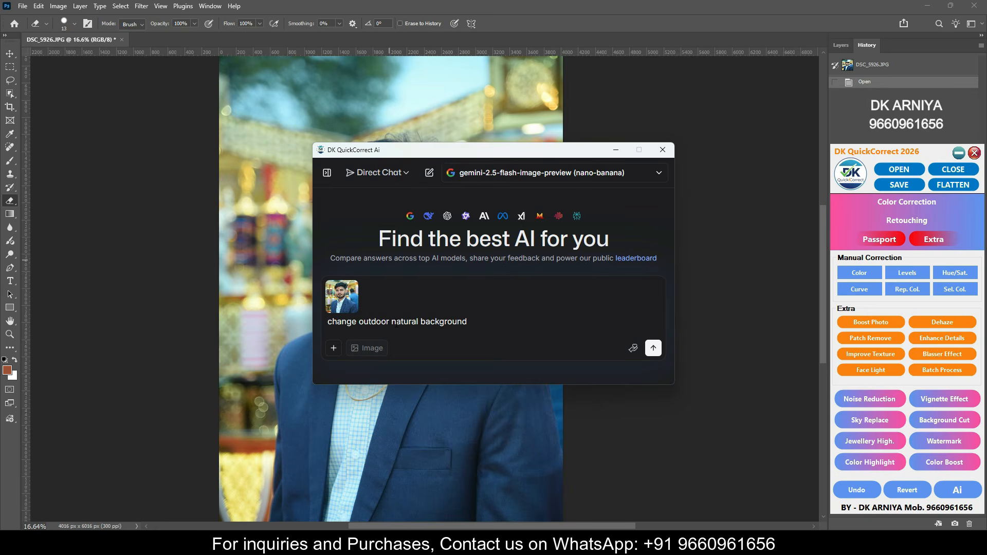
click(653, 349)
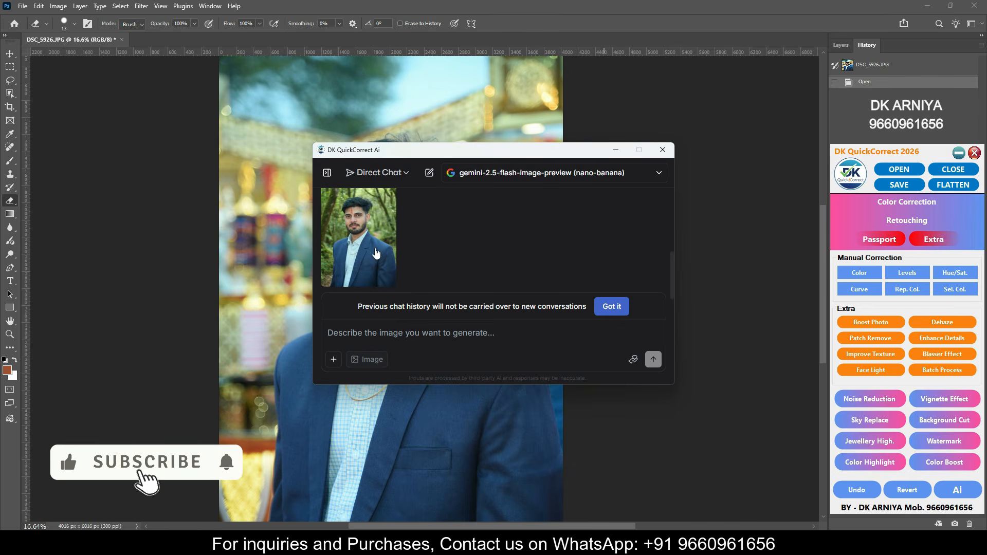
- Download the generated forest portrait, put the AI window away and open the downloaded PNG in Photoshop
click(343, 282)
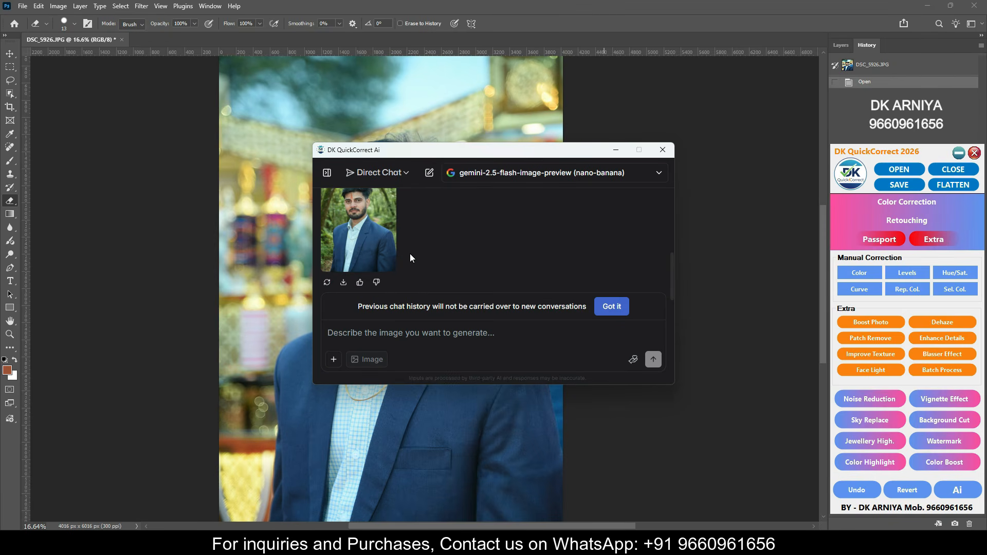
click(604, 106)
click(622, 149)
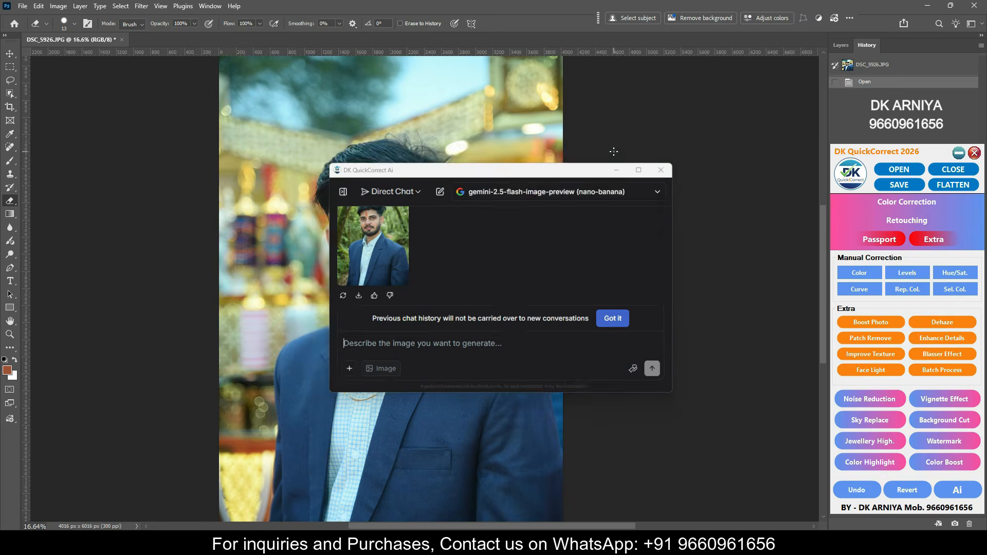
click(9, 54)
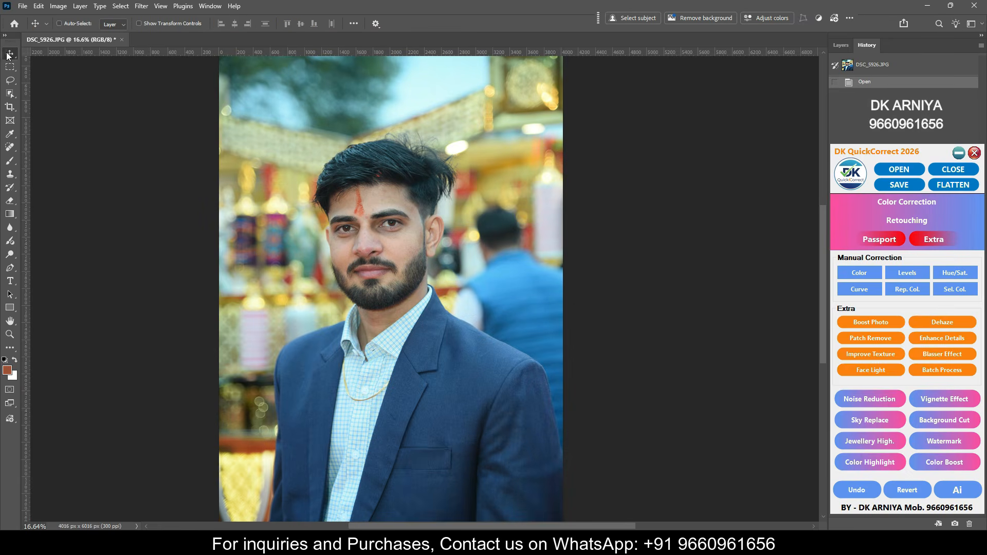
click(603, 210)
key(ctrl+o)
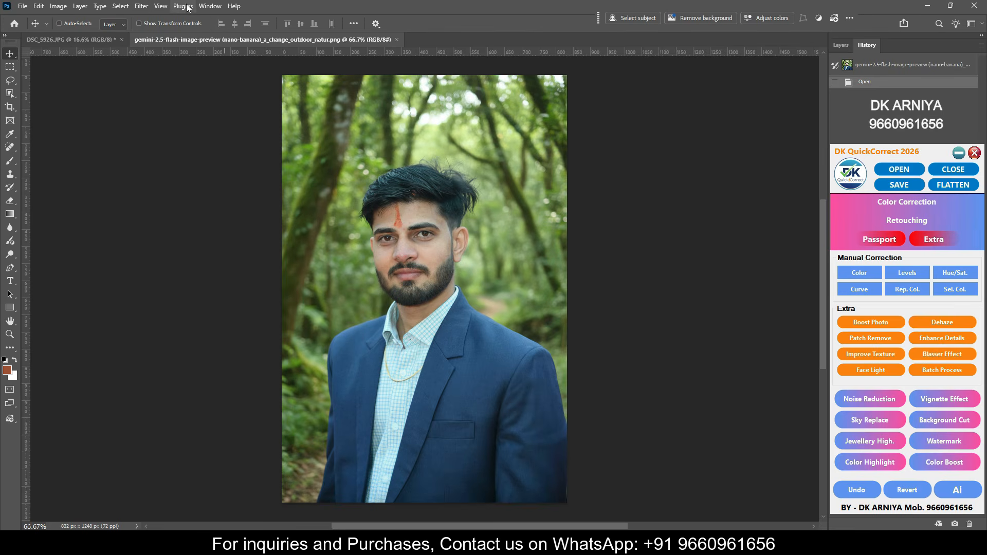
- Arrange the generated and original portraits in a 2-up Vertical layout and compare both faces up close
click(201, 6)
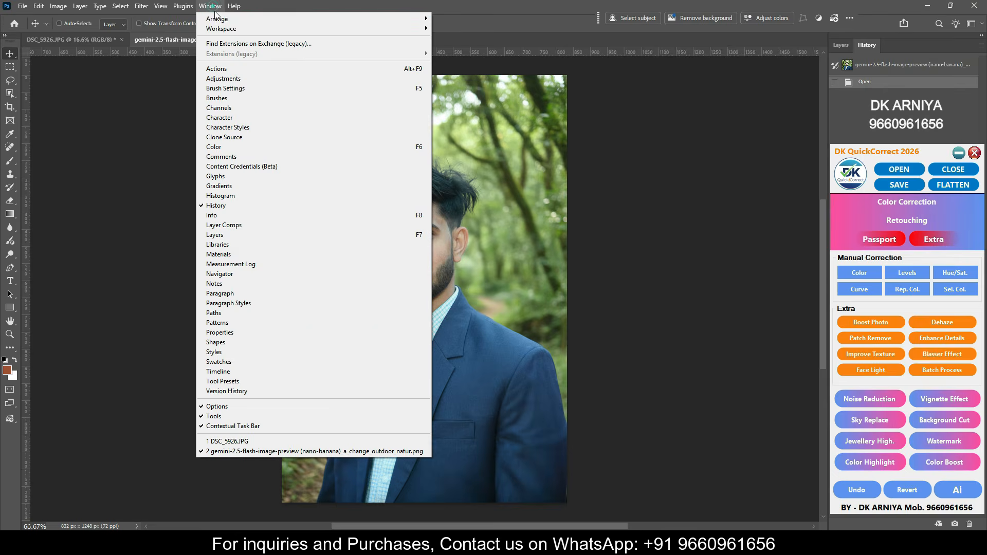
mouse_move(391, 19)
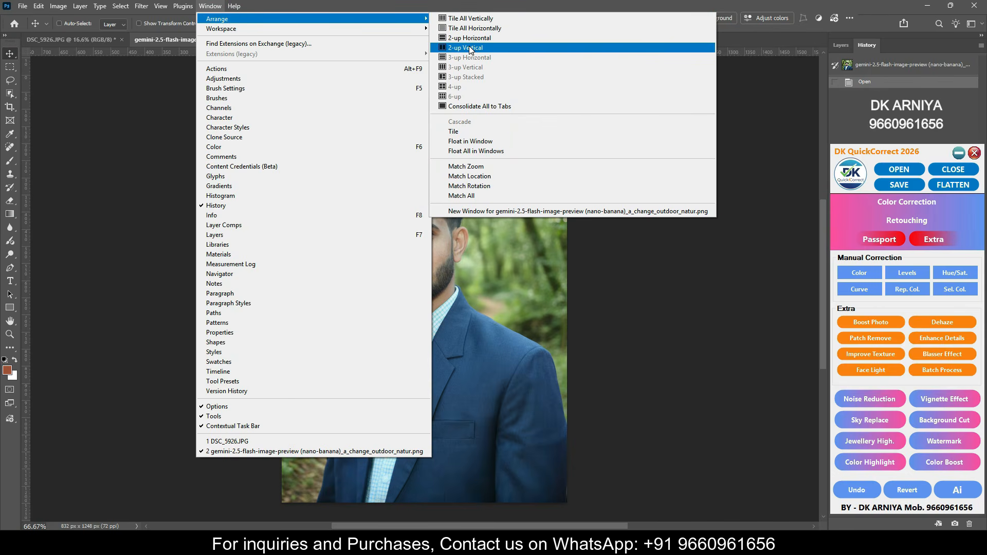
click(464, 47)
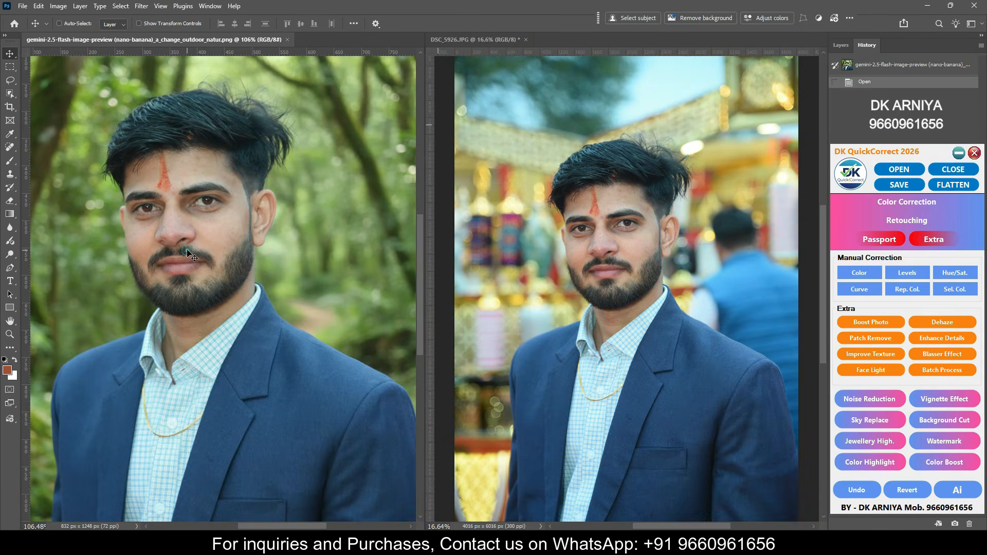
click(589, 266)
scroll(591, 232, up, 3)
click(194, 220)
scroll(191, 225, up, 3)
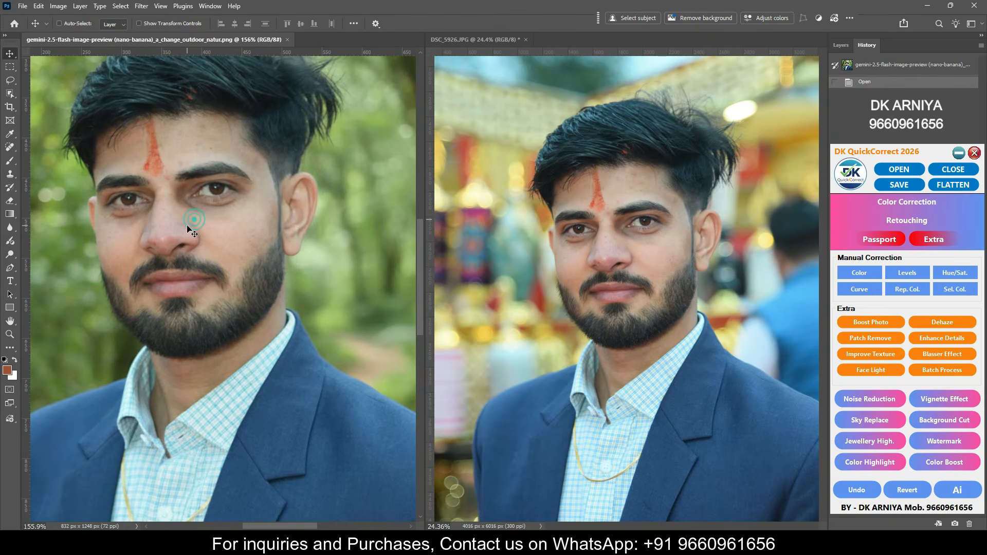
- Apply the Auto Correct color correction to the generated forest portrait and check the whole image
click(908, 203)
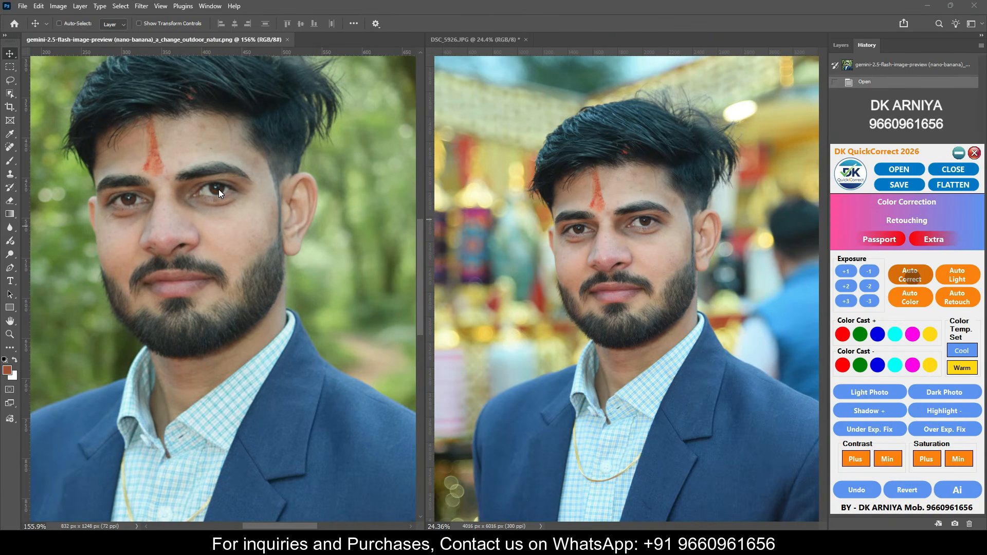
scroll(218, 189, down, 3)
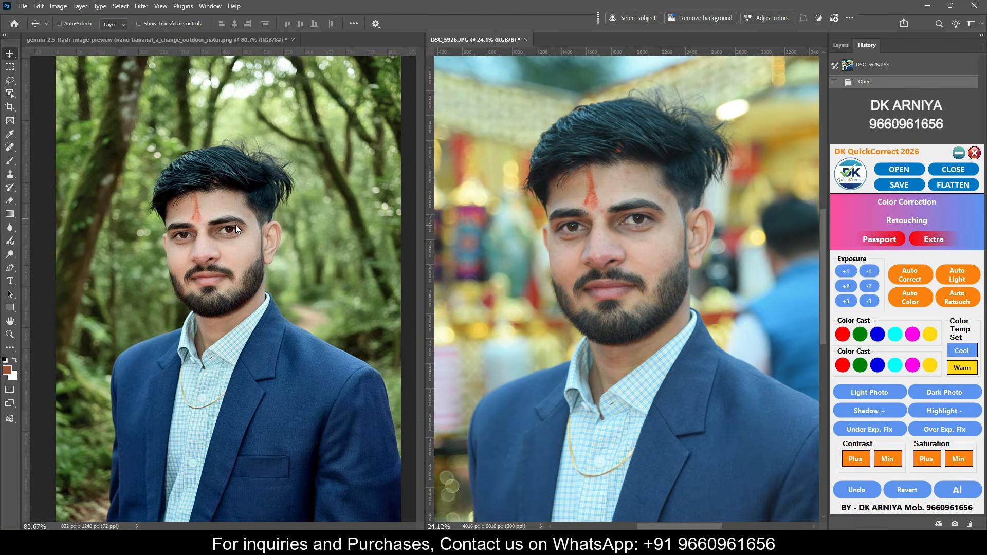
click(235, 225)
scroll(226, 224, down, 1)
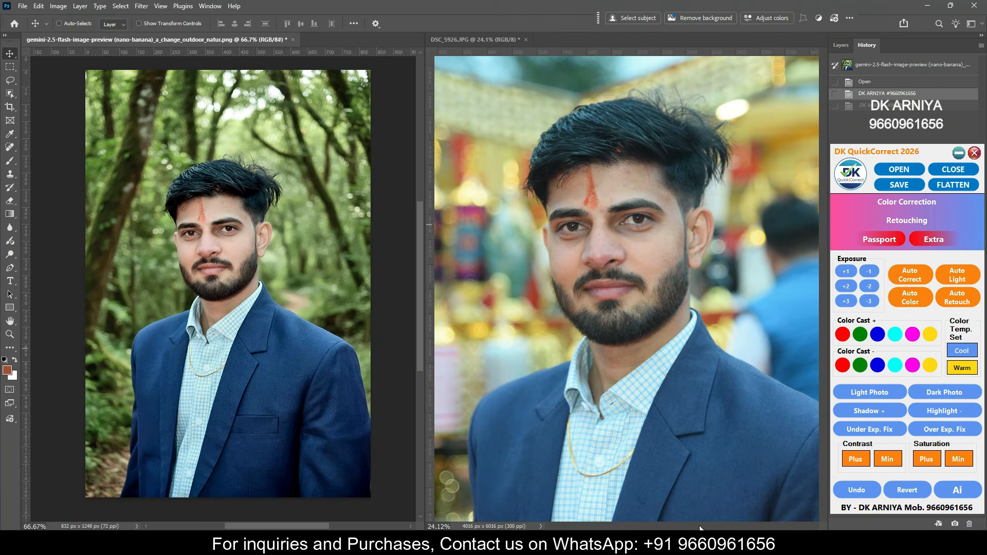
- Bring up a fresh DK QuickCorrect Ai chat with gemini-2.5-flash-image-preview (nano-banana) and attach the DSC_5926.JPG portrait for another edit
click(700, 545)
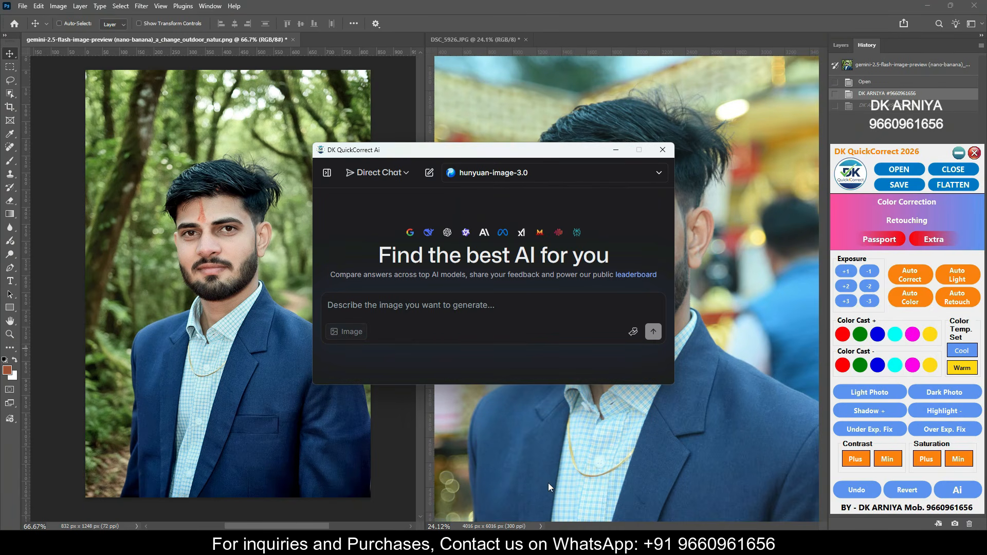
click(545, 172)
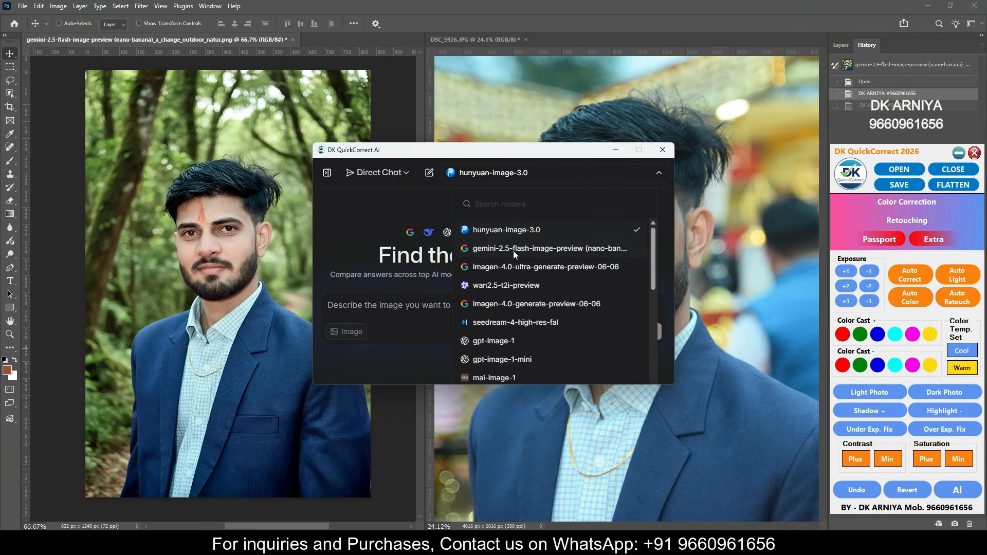
click(514, 250)
key(alt+Tab)
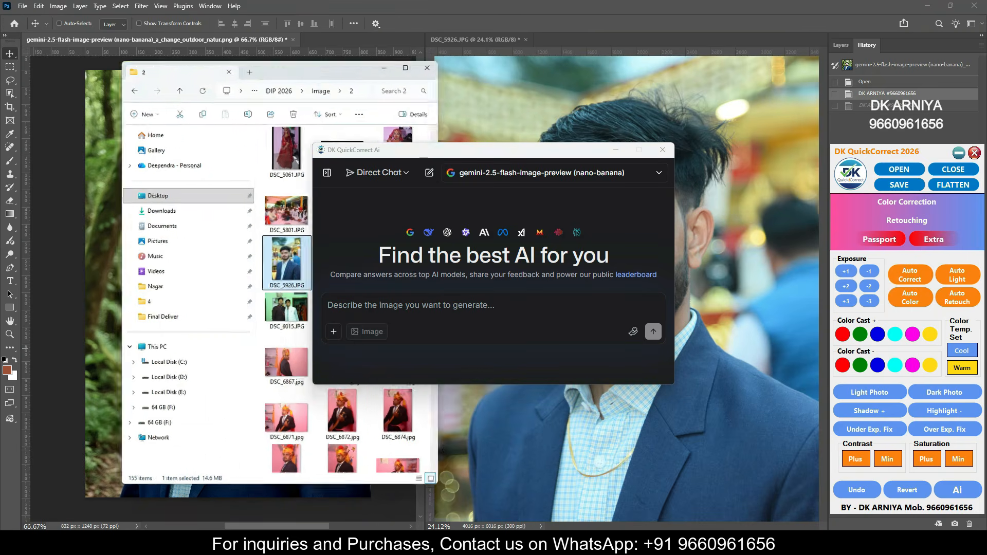
drag(271, 235, 462, 314)
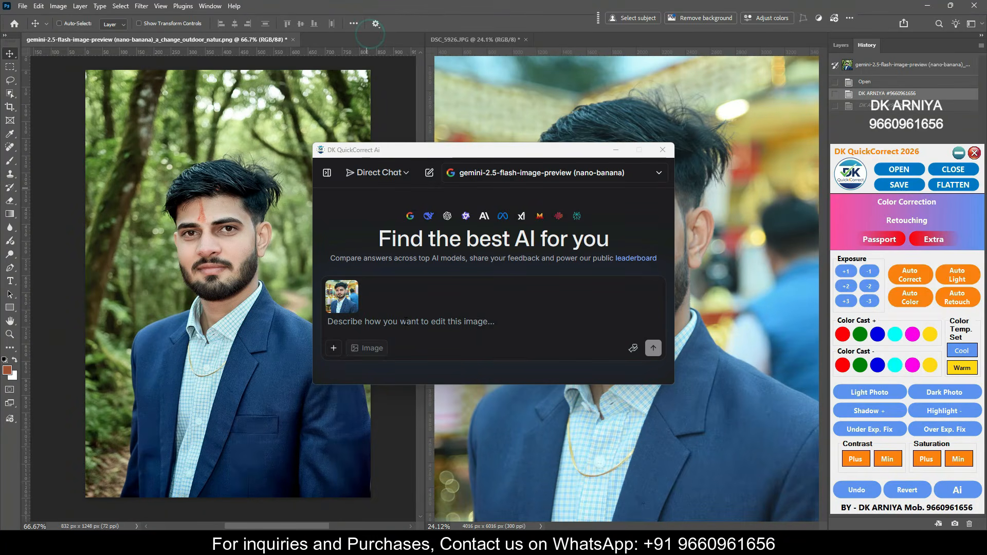
- Generate an edit of the attached DSC_5926.JPG portrait with the prompt "change coat color olive green"
click(406, 320)
text(c)
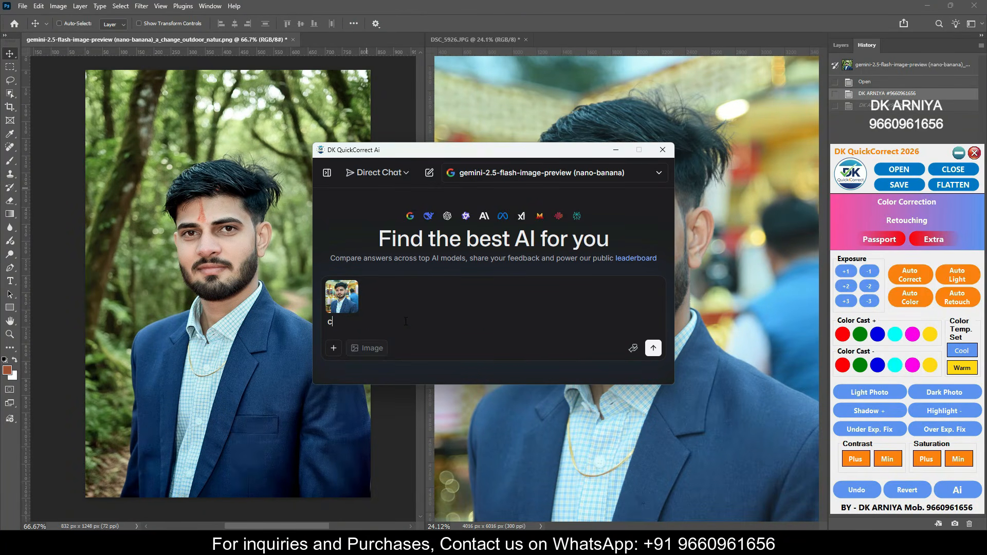
text(hand)
text(ge)
text( coat)
text( color )
text(o)
text(live )
text(green)
click(653, 348)
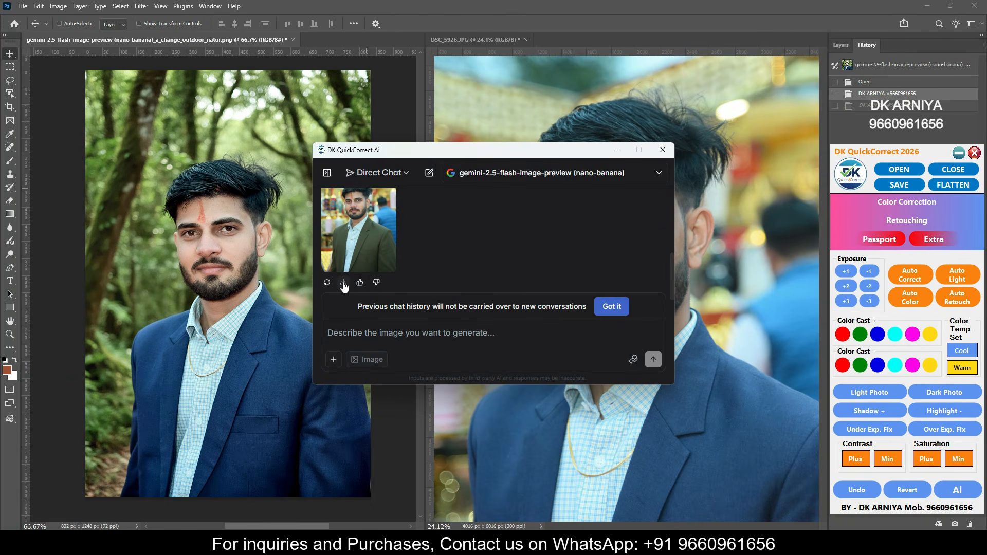
- Download the generated olive-coat portrait, open it in Photoshop and arrange the three open images in a 3-up Vertical layout
click(344, 282)
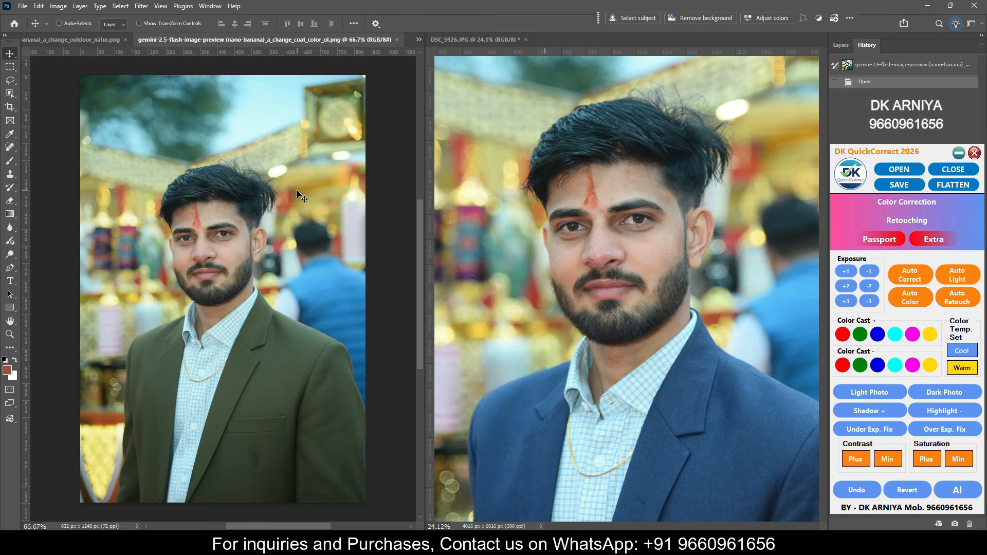
click(208, 7)
mouse_move(257, 19)
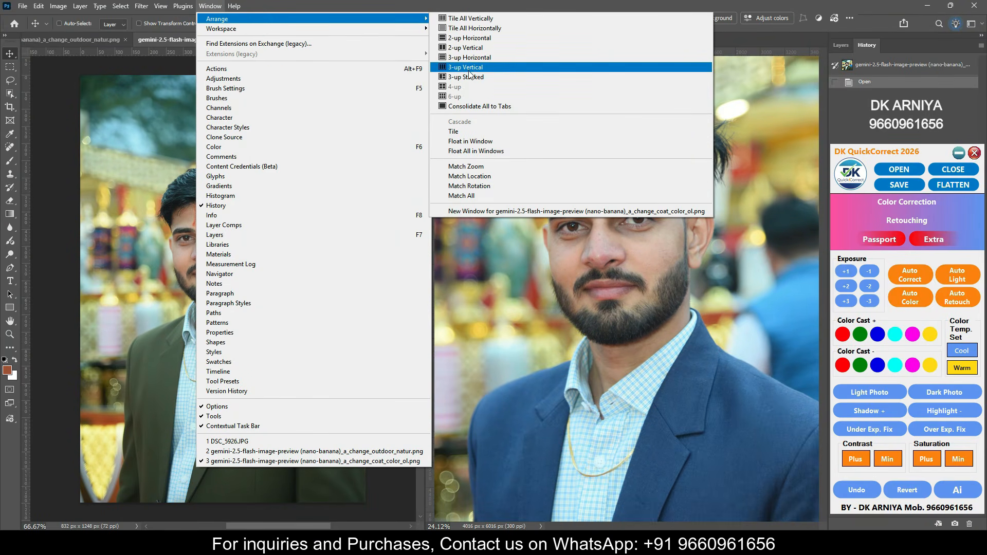
click(473, 67)
click(381, 243)
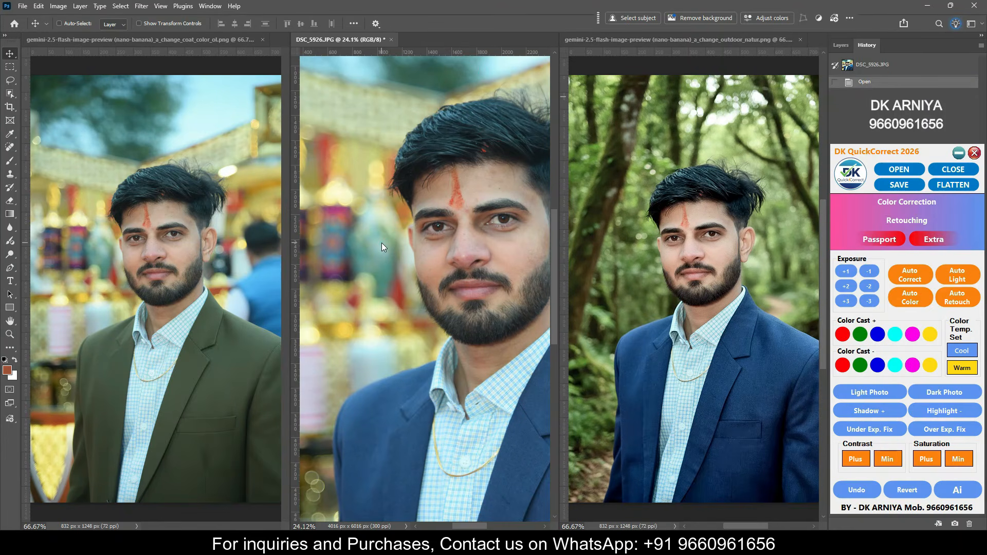
- Compare the olive-coat, original and forest portraits by matching how large the subject appears in each view
scroll(382, 242, down, 4)
click(209, 258)
scroll(186, 233, down, 3)
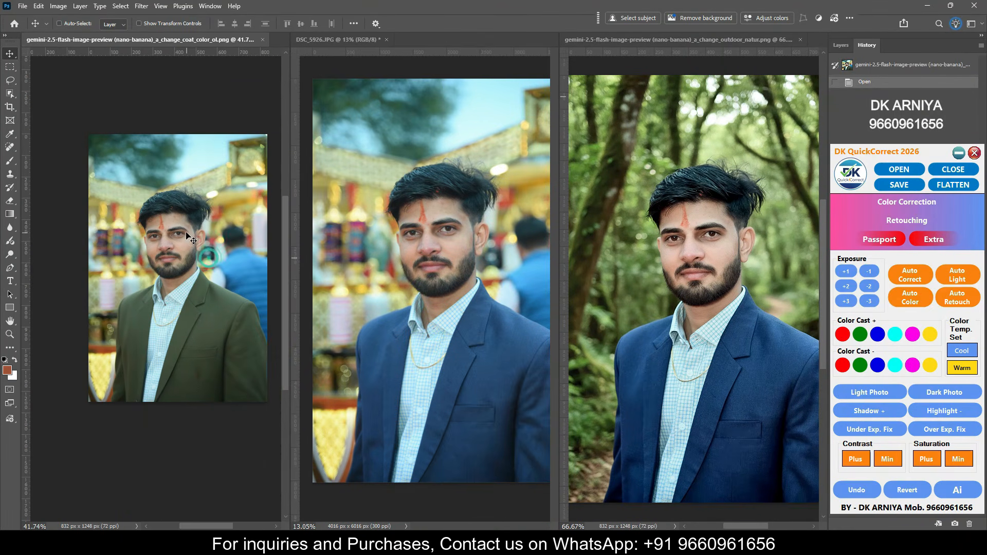
click(766, 248)
scroll(766, 248, up, 1)
click(158, 249)
scroll(158, 248, up, 3)
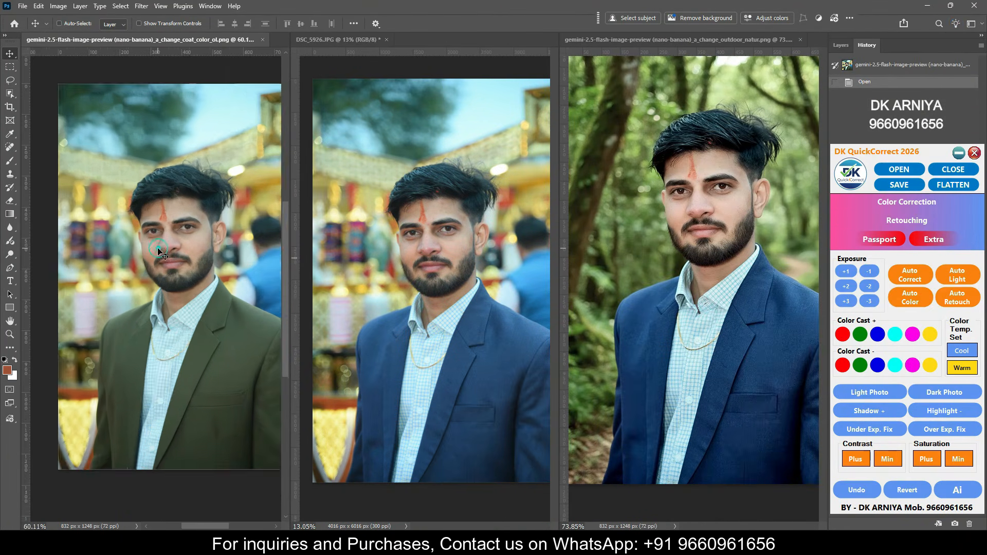
click(382, 230)
scroll(381, 230, up, 2)
click(185, 237)
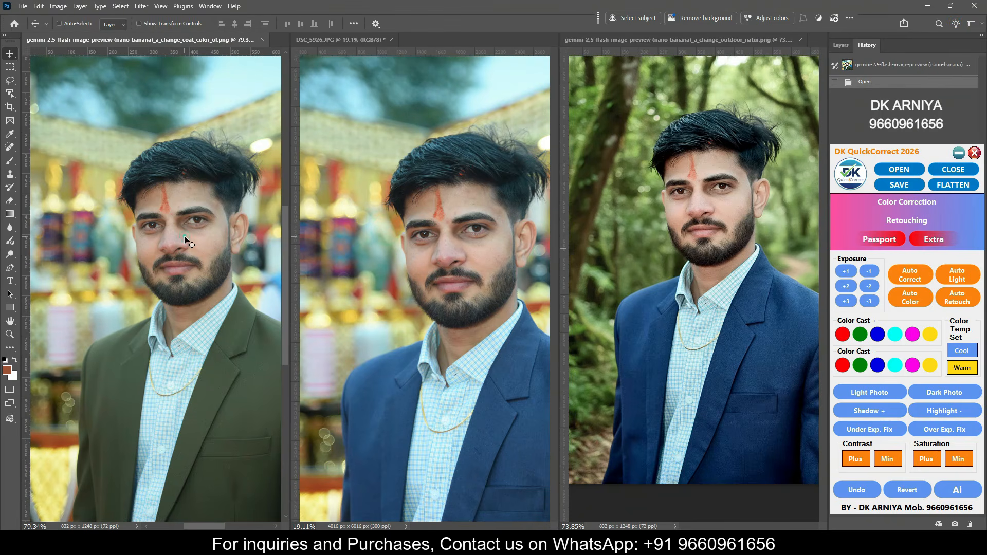
- Apply the Auto Correct color correction to the olive-coat portrait and check the face
click(910, 275)
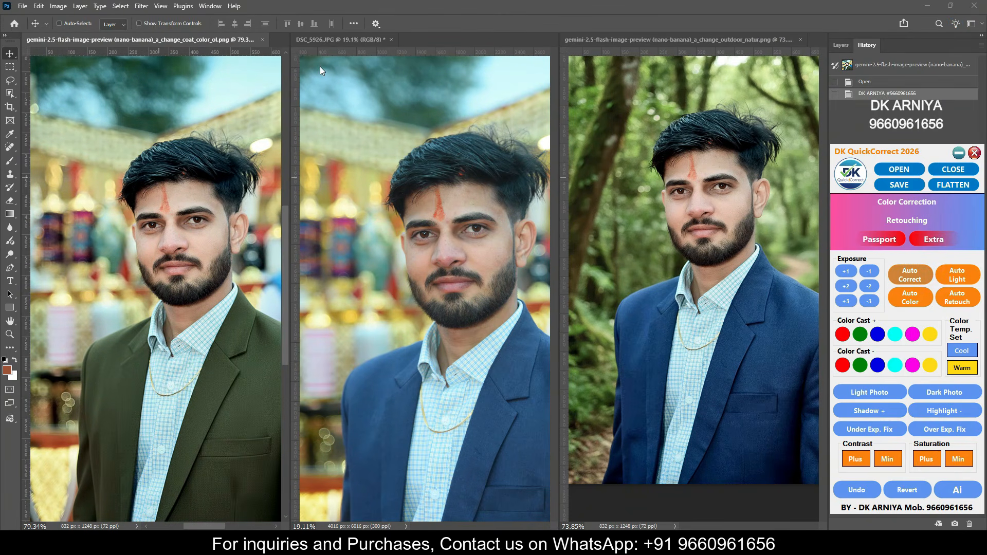
click(405, 13)
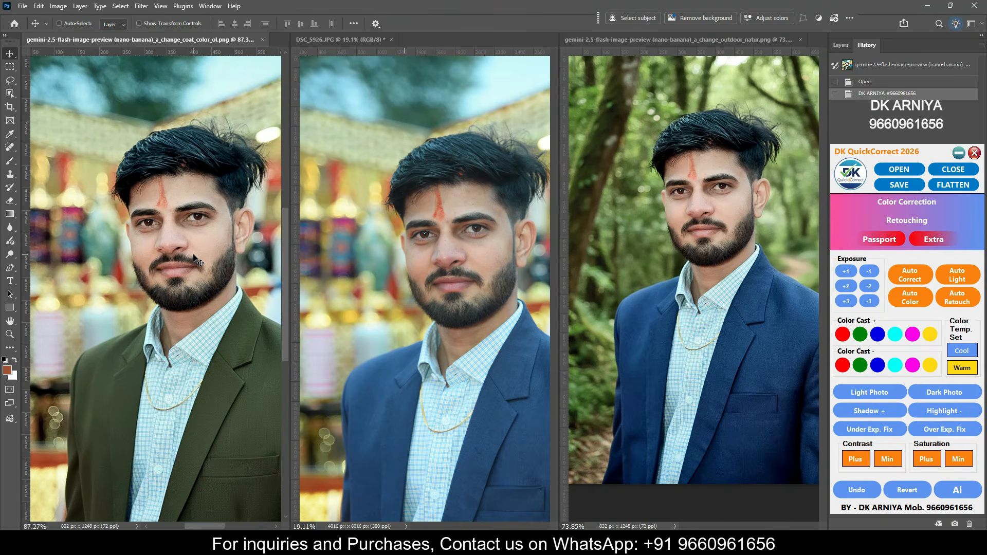
scroll(197, 260, up, 1)
scroll(197, 261, down, 1)
- Apply the Auto Correct color correction to the original DSC_5926.JPG and compare it with the olive-coat version
click(383, 218)
click(925, 278)
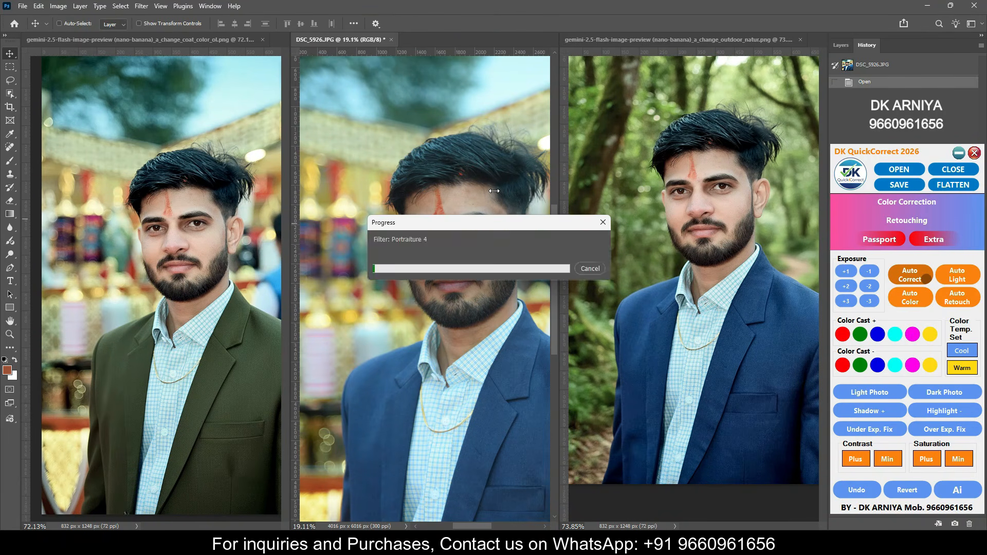
click(500, 8)
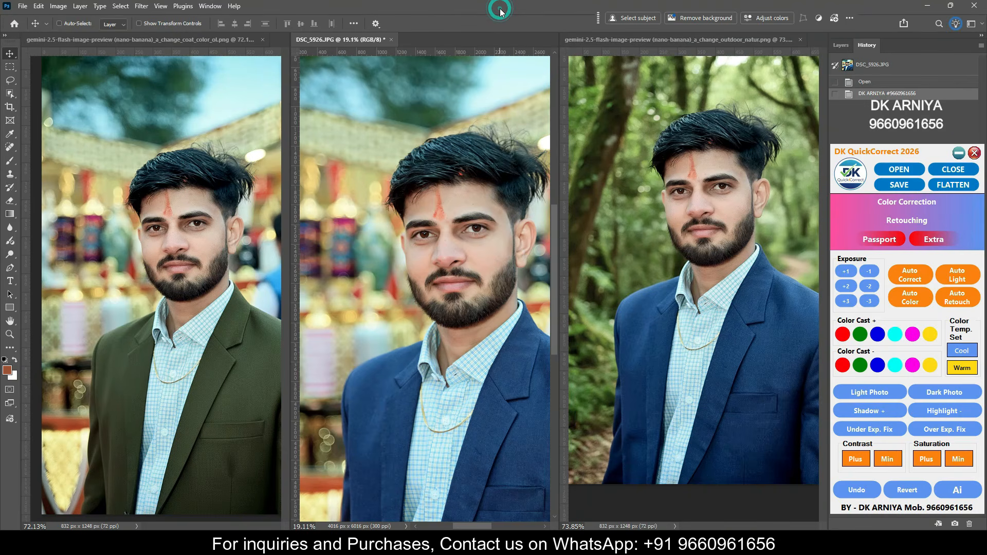
scroll(465, 122, down, 2)
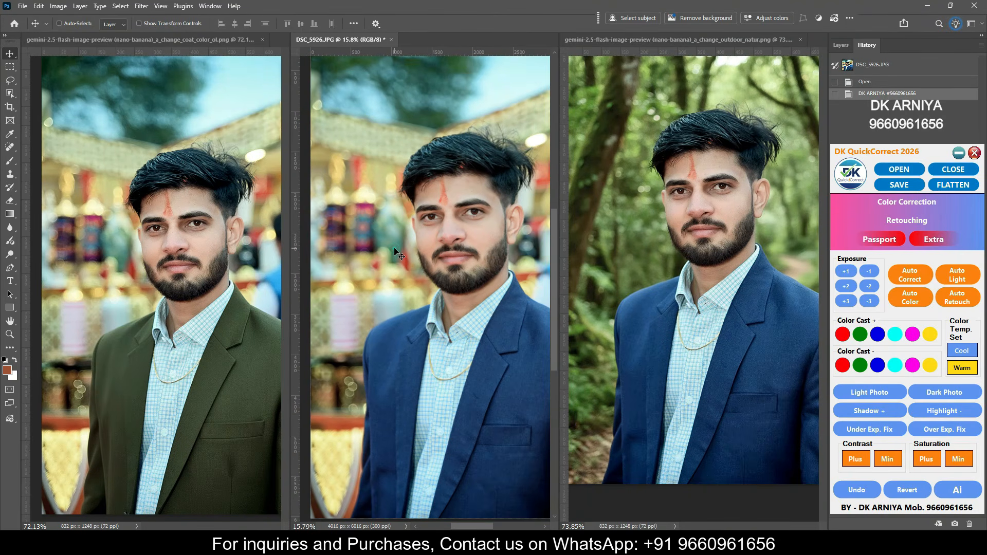
click(217, 252)
scroll(217, 252, down, 2)
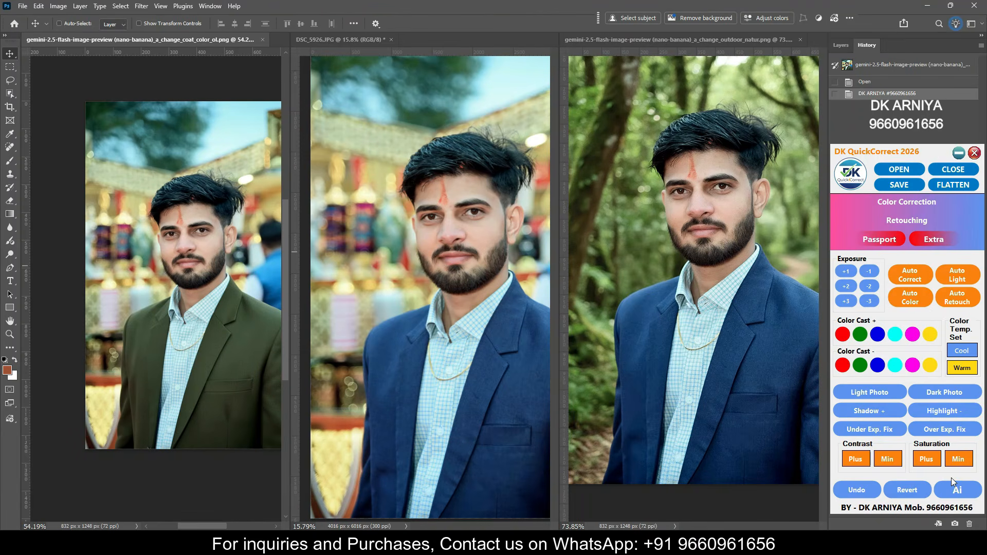
click(464, 335)
scroll(465, 335, down, 2)
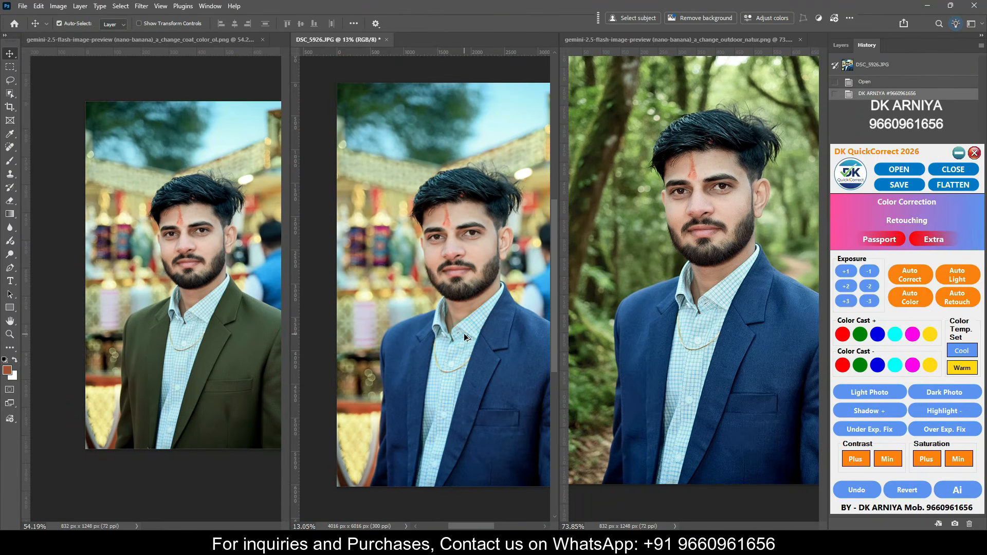
- Close all open portraits, attach the wedding photo 12.jpg to a fresh AI chat and open the same file in Photoshop
key(ctrl+alt+w)
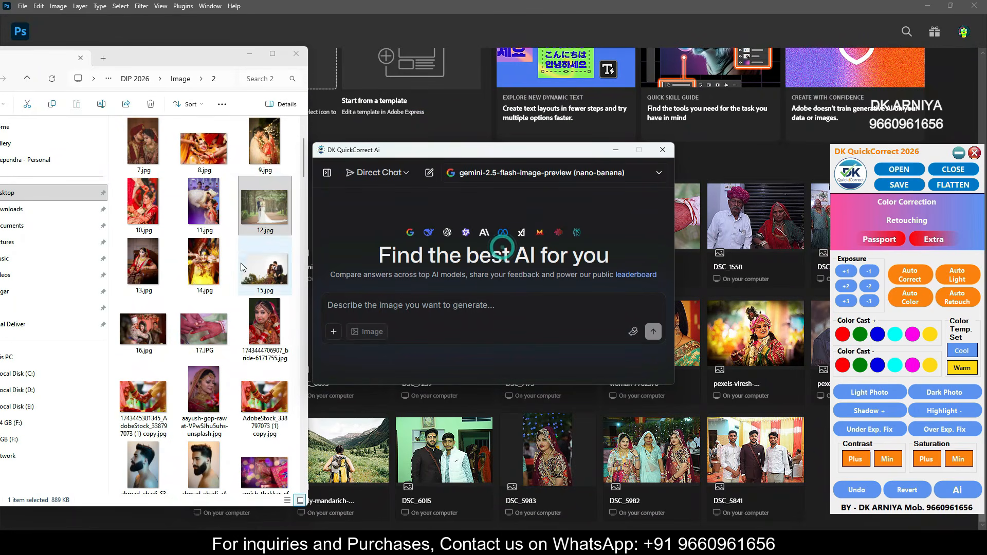
click(265, 206)
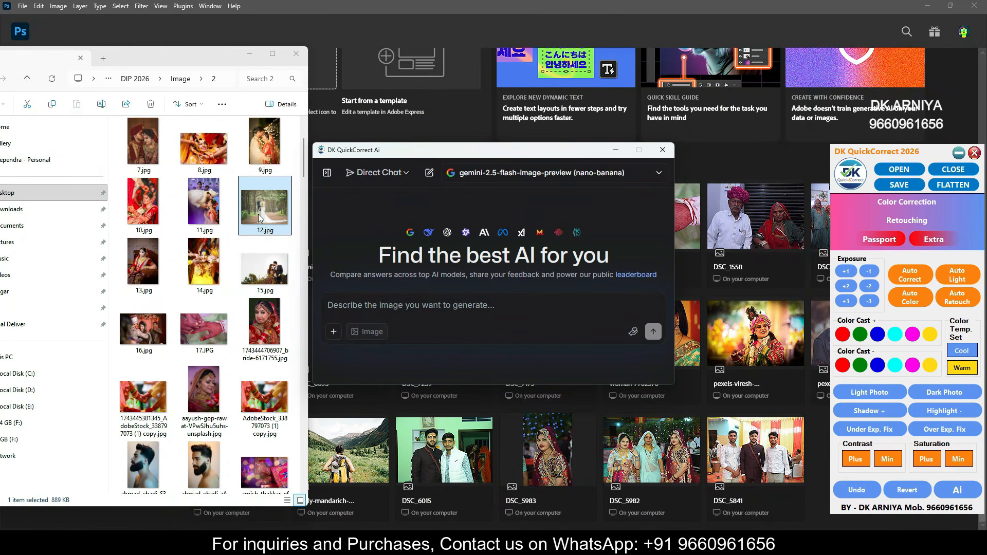
drag(265, 205, 432, 314)
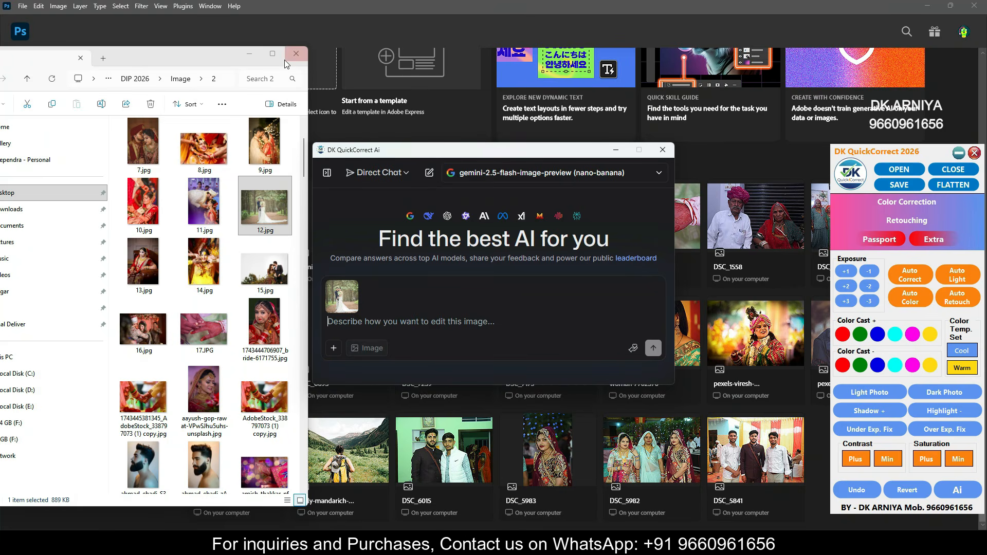
click(296, 54)
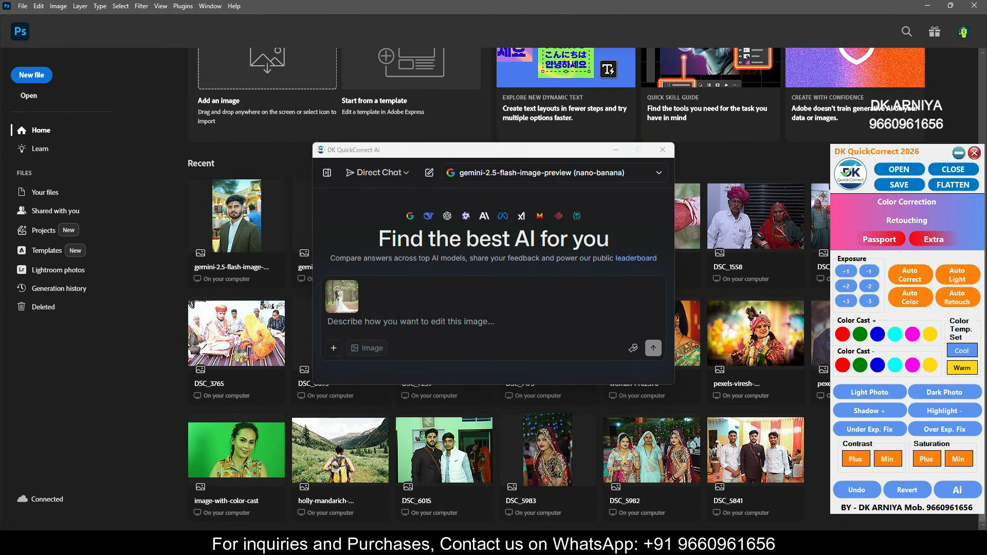
click(664, 543)
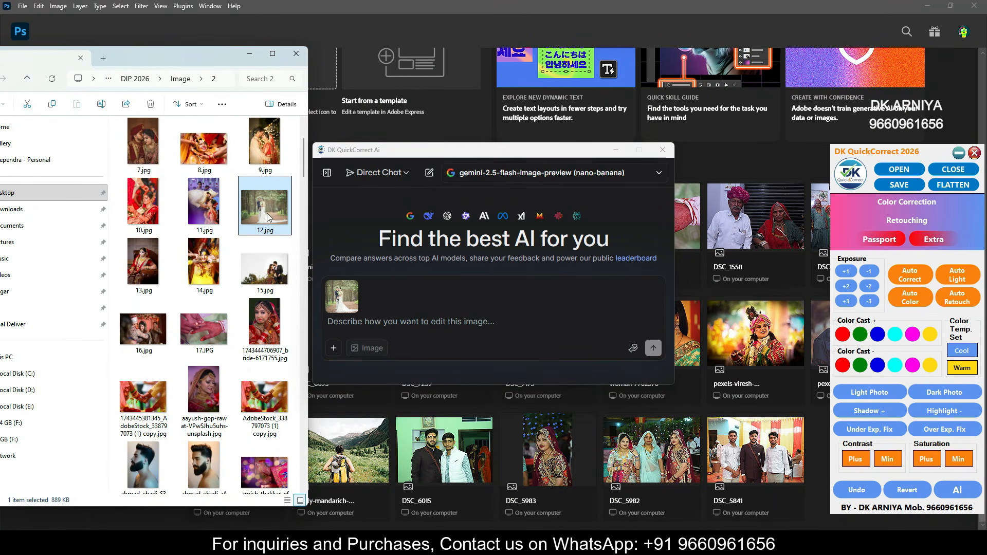
drag(266, 213, 485, 9)
- Generate an edit of the wedding couple photo with the prompt "change natural background"
click(381, 320)
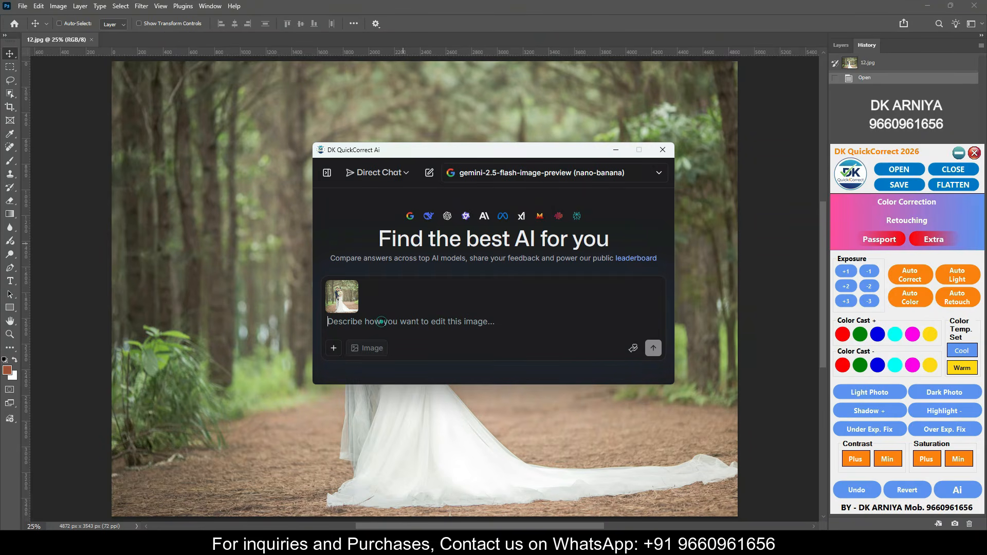
text(chang)
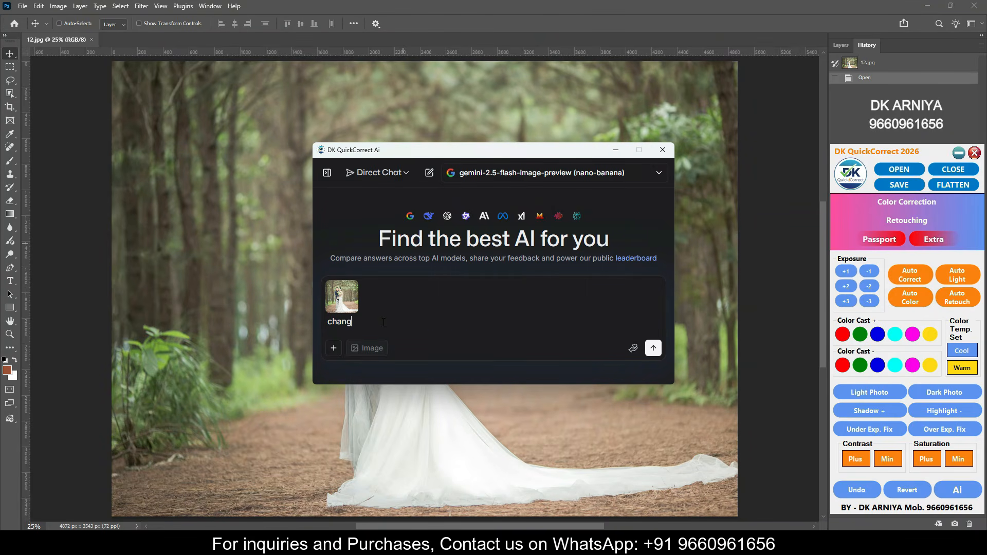
text(e natural background)
key(Return)
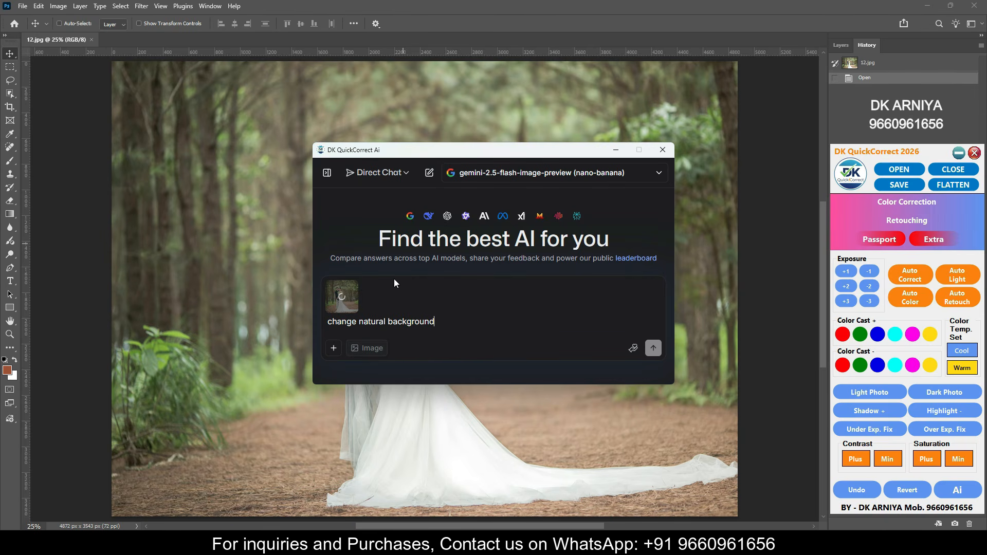
key(Return)
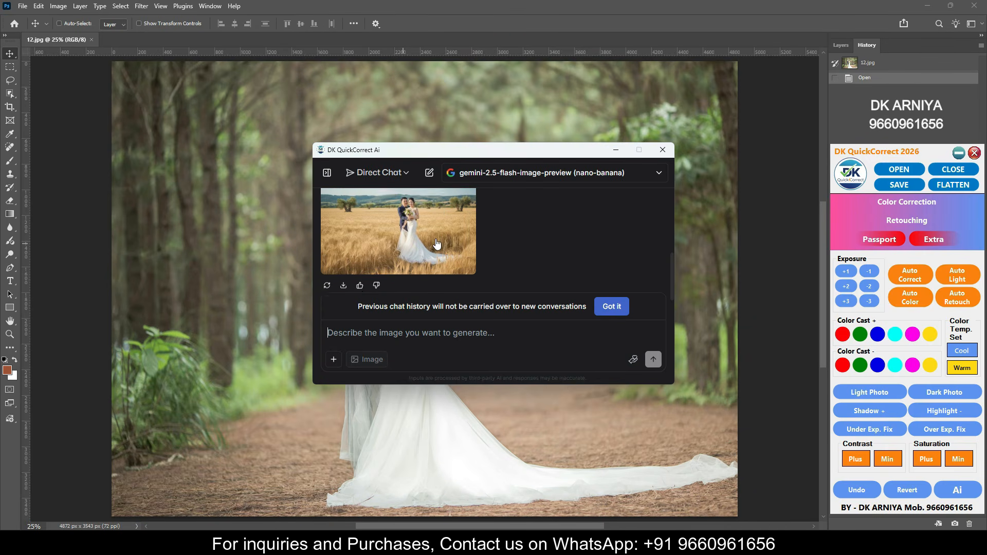
- Download the generated wheat-field wedding image, open the PNG in Photoshop and close the AI window
click(344, 282)
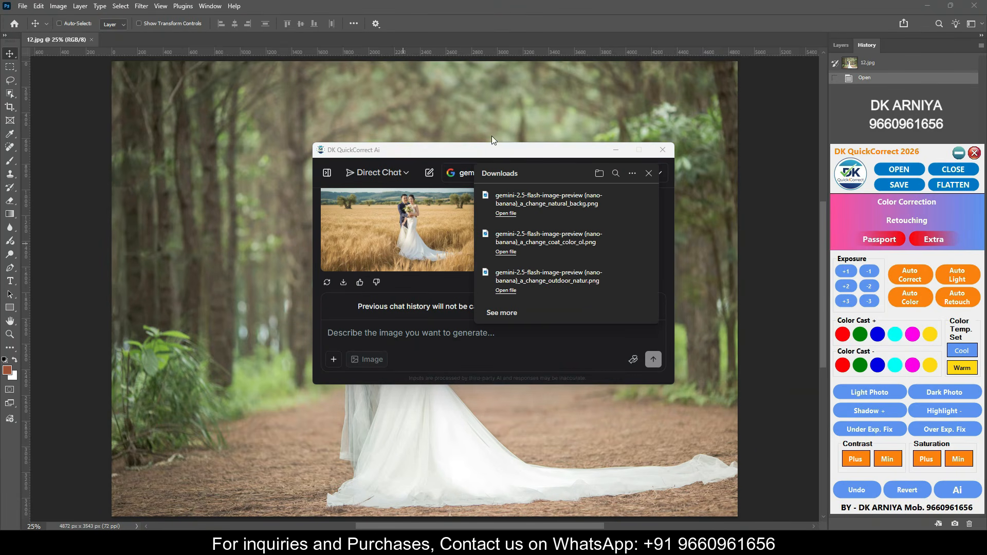
click(505, 18)
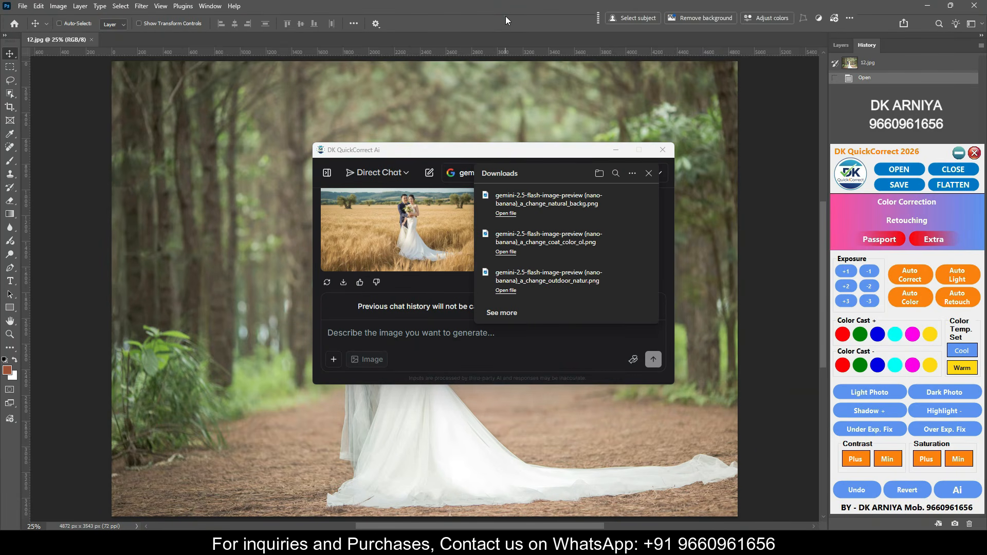
click(664, 148)
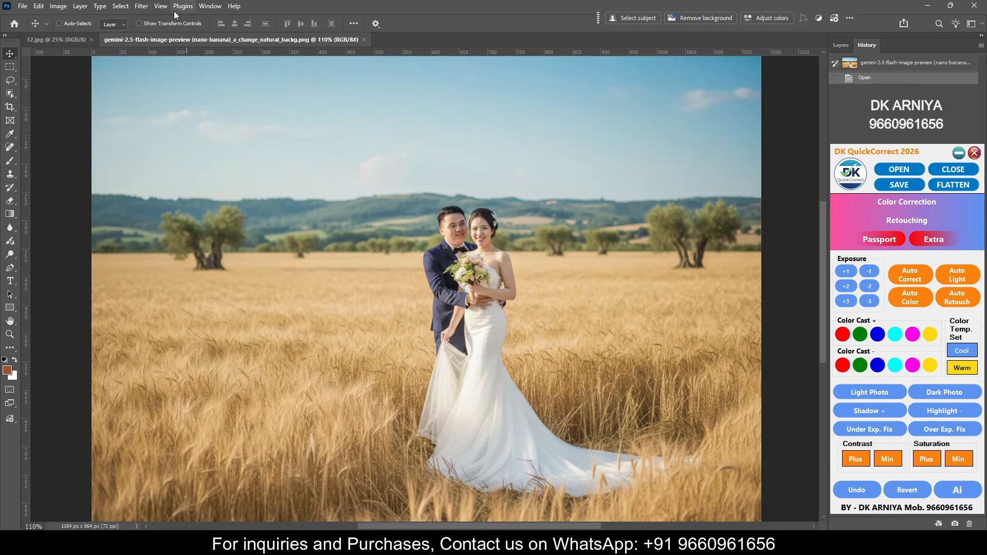
- Arrange the generated wedding image and the original 12.jpg in a 2-up Vertical layout
click(206, 7)
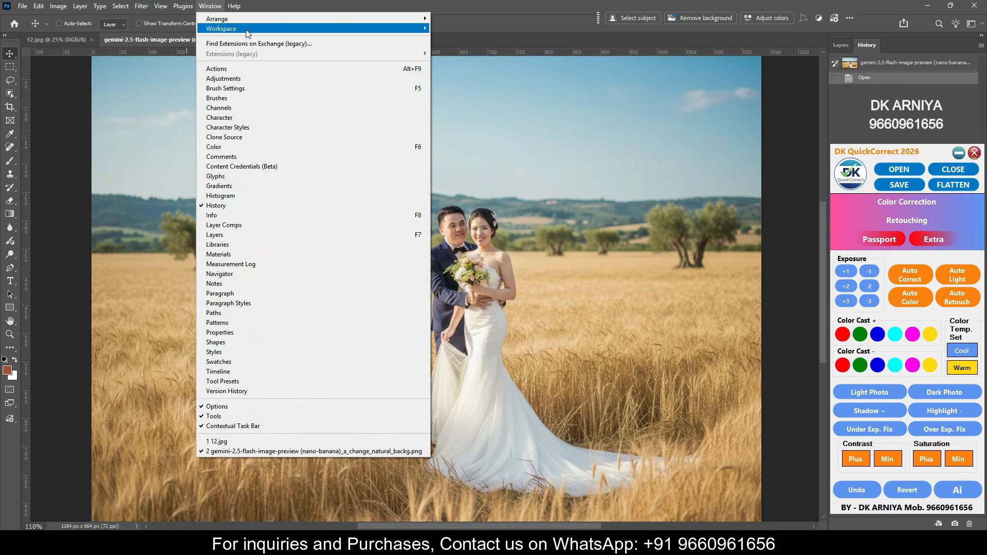
click(245, 28)
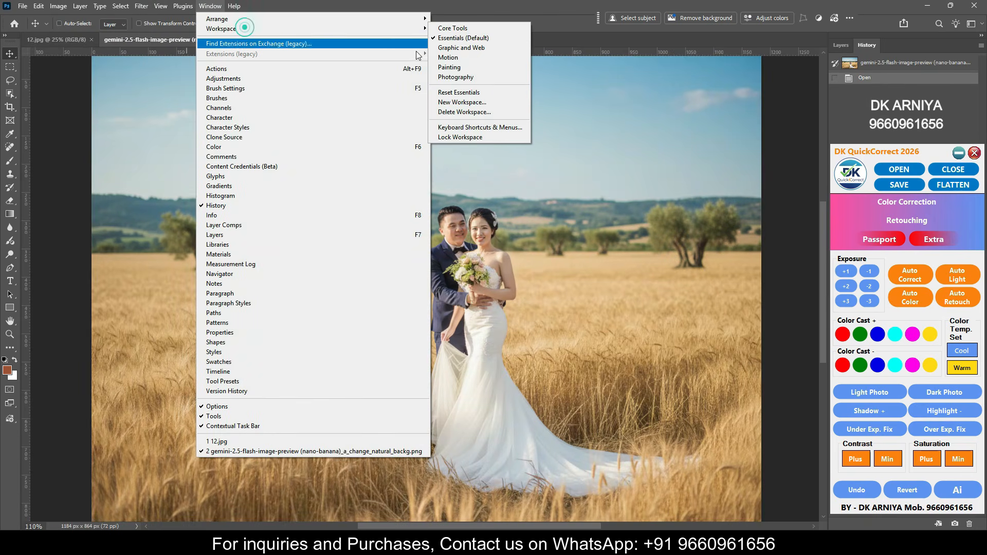
click(369, 19)
click(463, 47)
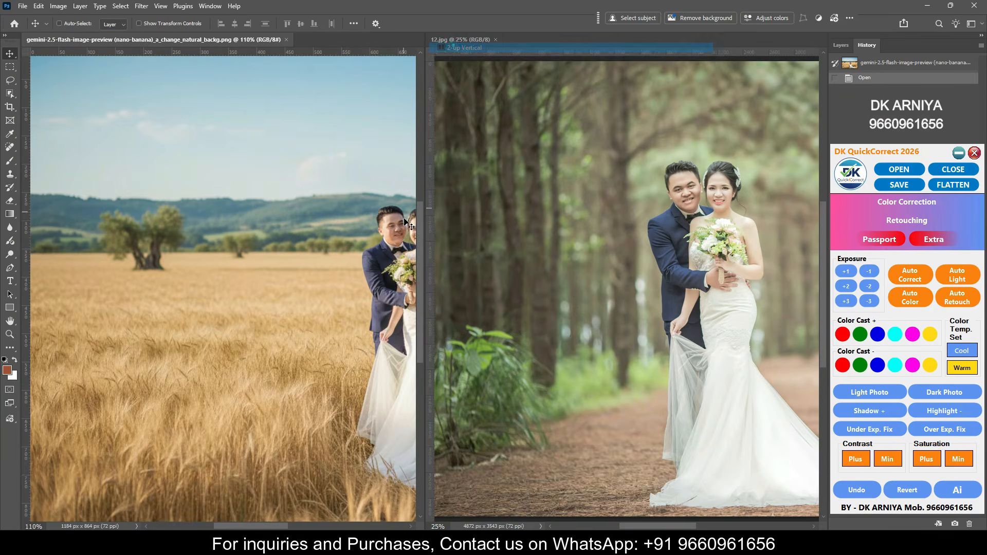
- Compare the couple in the wheat-field image with the original 12.jpg, both up close and as whole pictures
scroll(354, 237, down, 3)
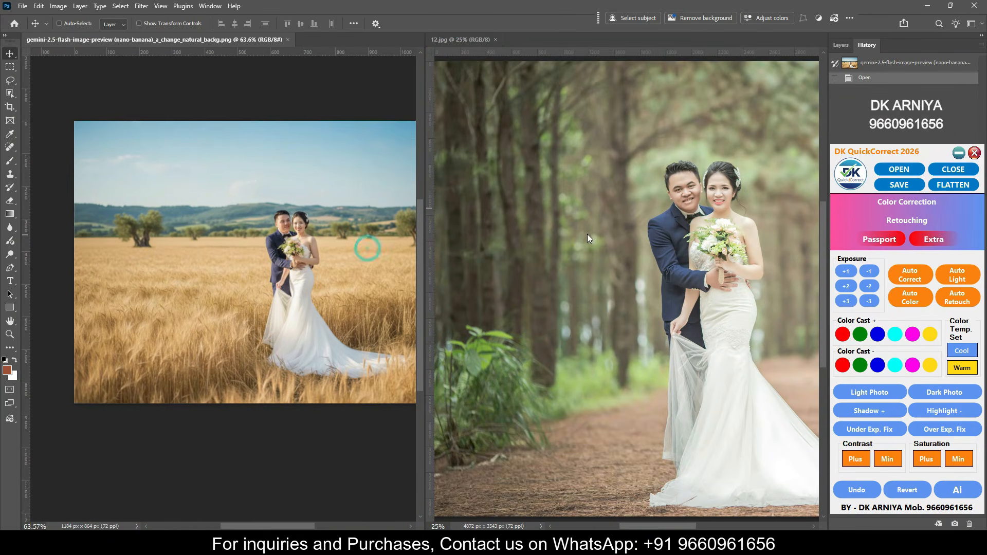
click(588, 232)
scroll(581, 224, down, 2)
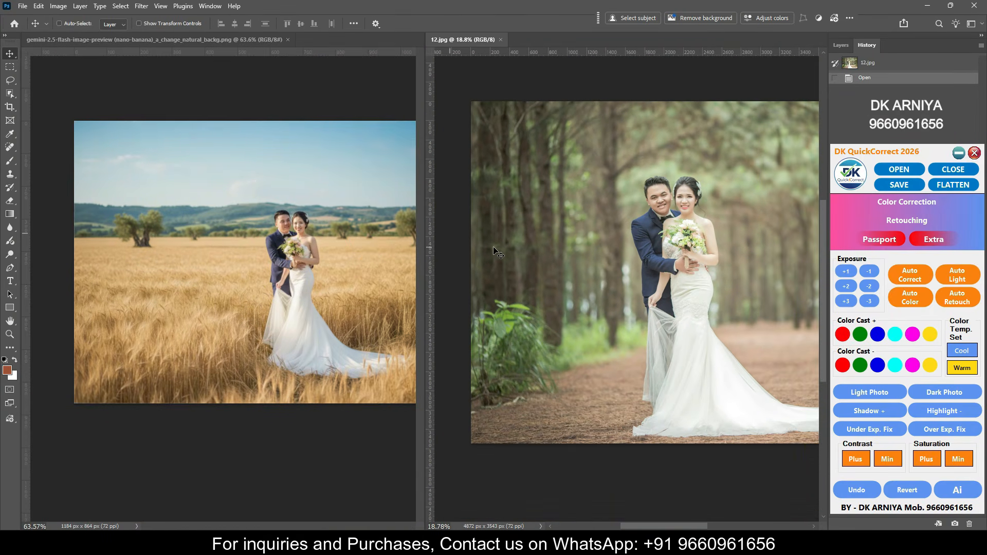
scroll(497, 252, up, 2)
scroll(519, 259, down, 1)
click(338, 238)
scroll(338, 238, down, 1)
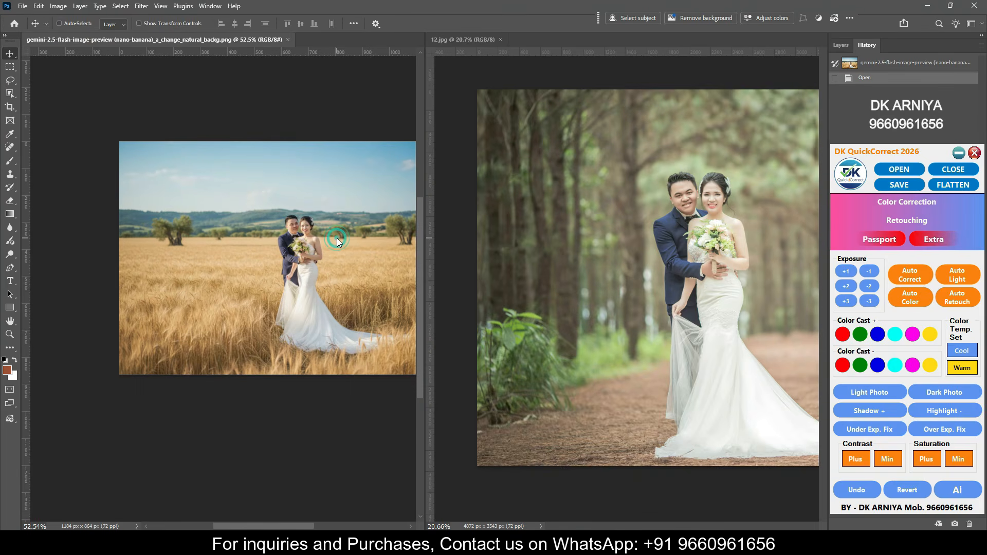
scroll(339, 242, up, 5)
drag(349, 275, 275, 273)
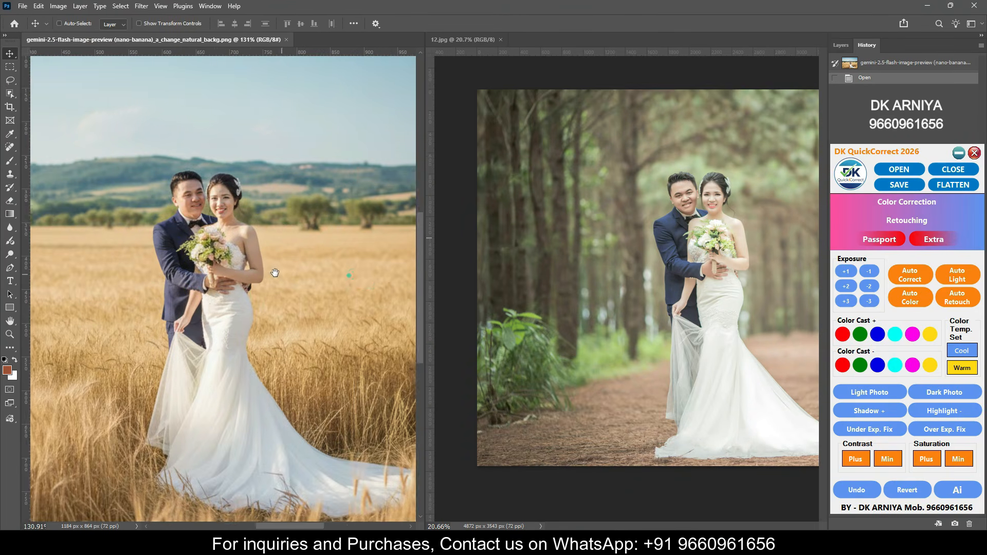
scroll(275, 272, down, 3)
click(596, 251)
scroll(596, 251, down, 3)
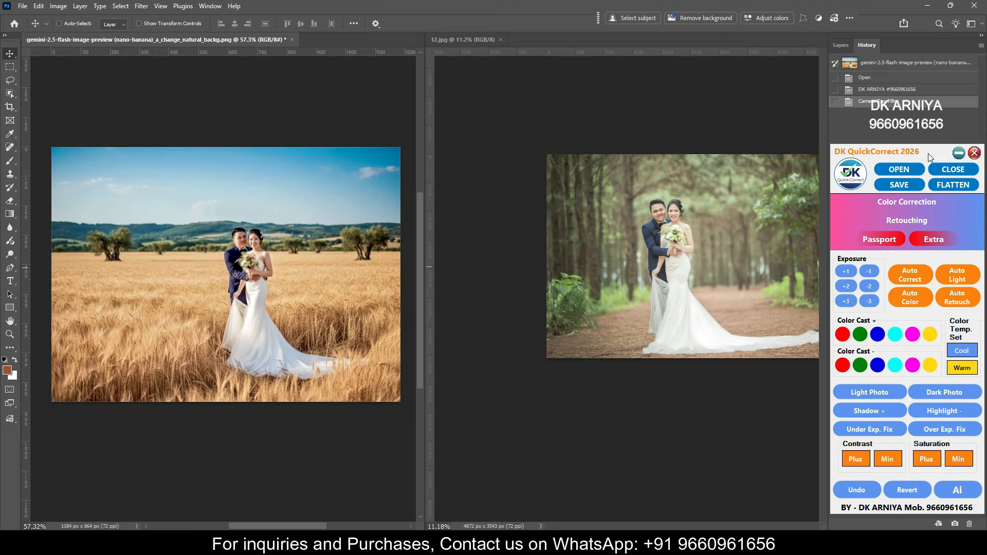
- Look through the Retouching, Passport and Extra tools of DK QuickCorrect 2026 and its Color Boost options, applying nothing
drag(929, 153, 471, 128)
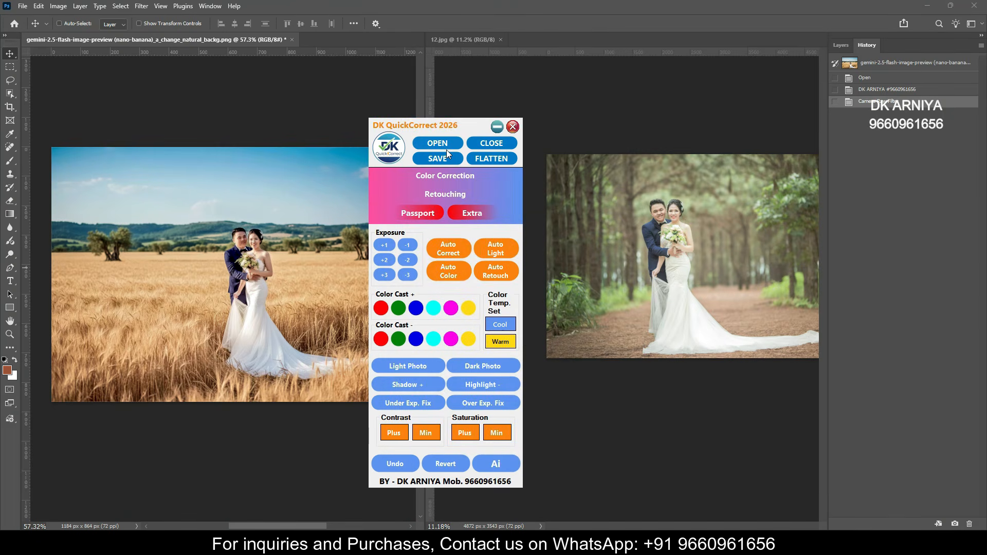
click(443, 191)
click(417, 214)
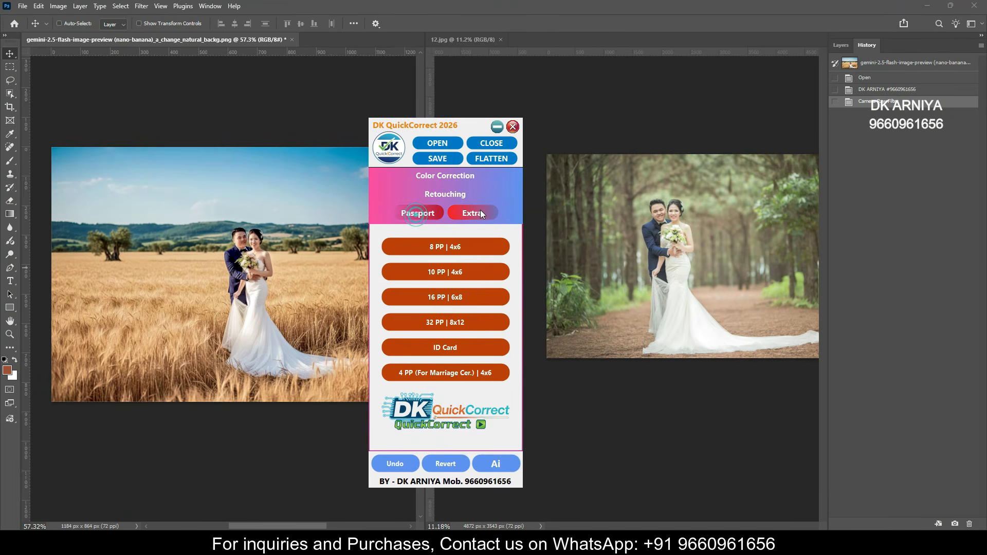
click(481, 210)
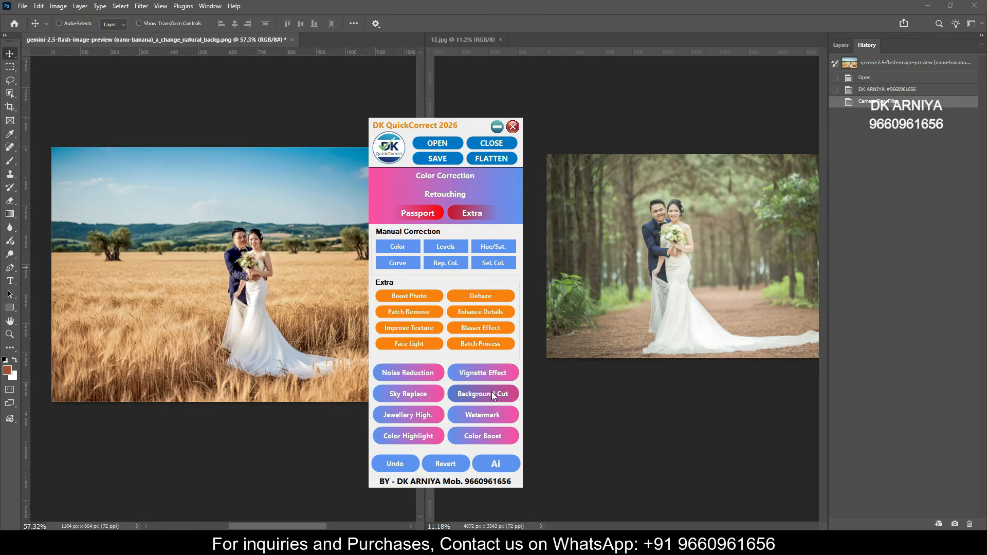
click(489, 438)
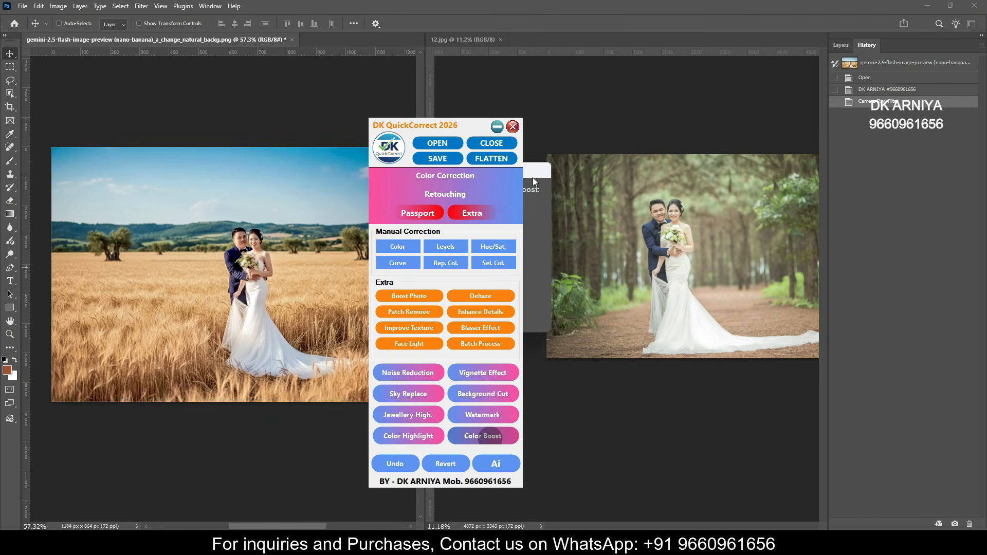
drag(533, 177, 714, 152)
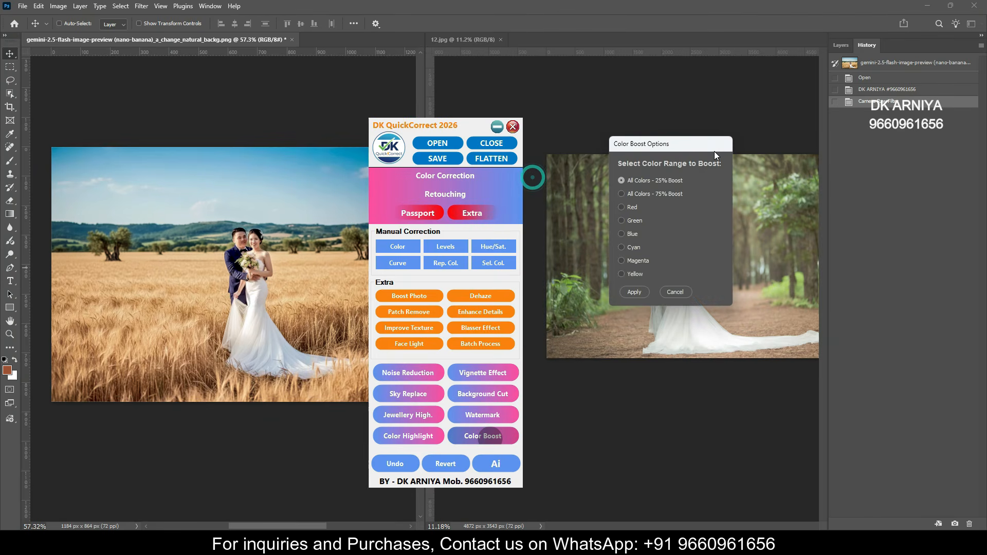
click(667, 292)
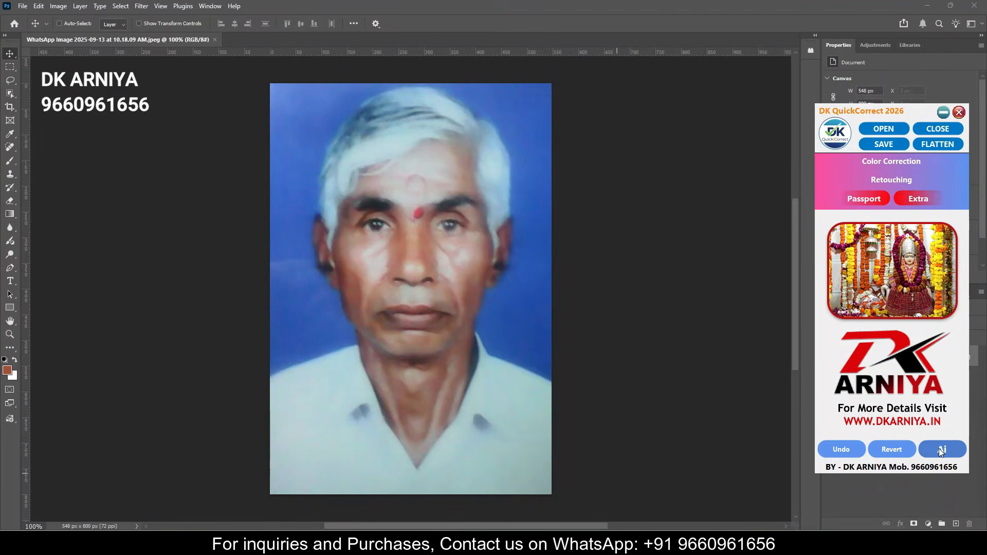
- Generate an AI edit of the elderly man's portrait with the prompt "convert this image into 8k quality, realistic face"
click(942, 450)
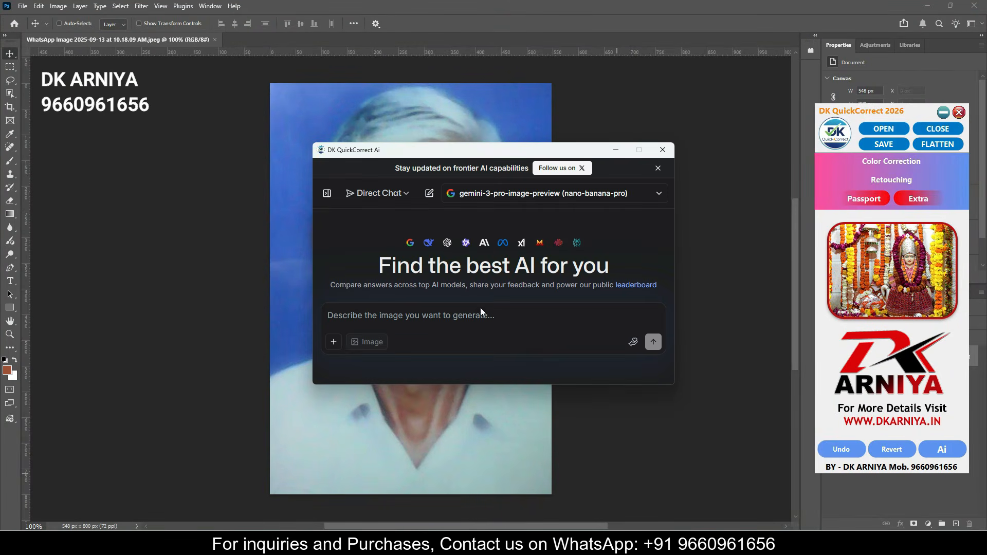
key(alt+Tab)
drag(262, 360, 463, 324)
click(366, 27)
click(400, 336)
text(convert this image into 8k quality, realistic face)
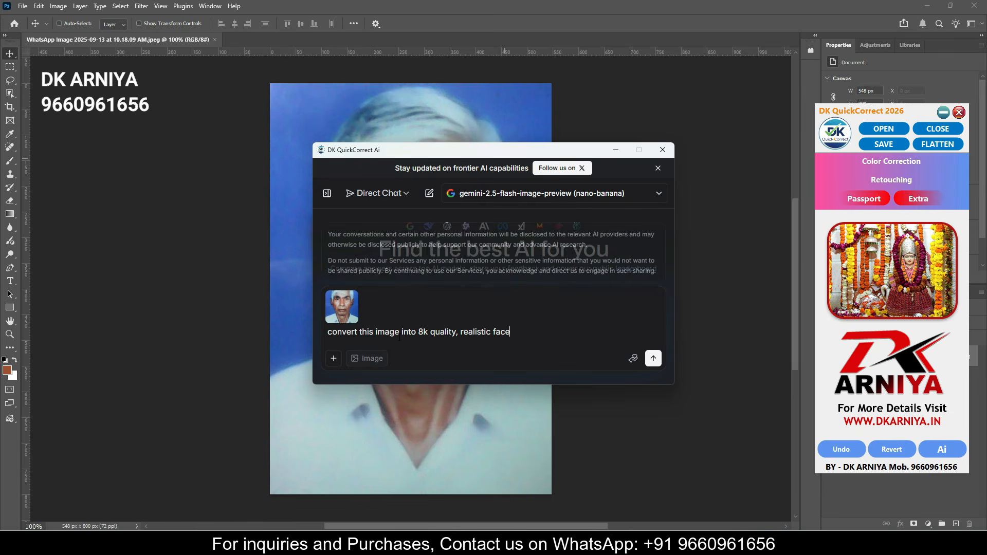
click(654, 360)
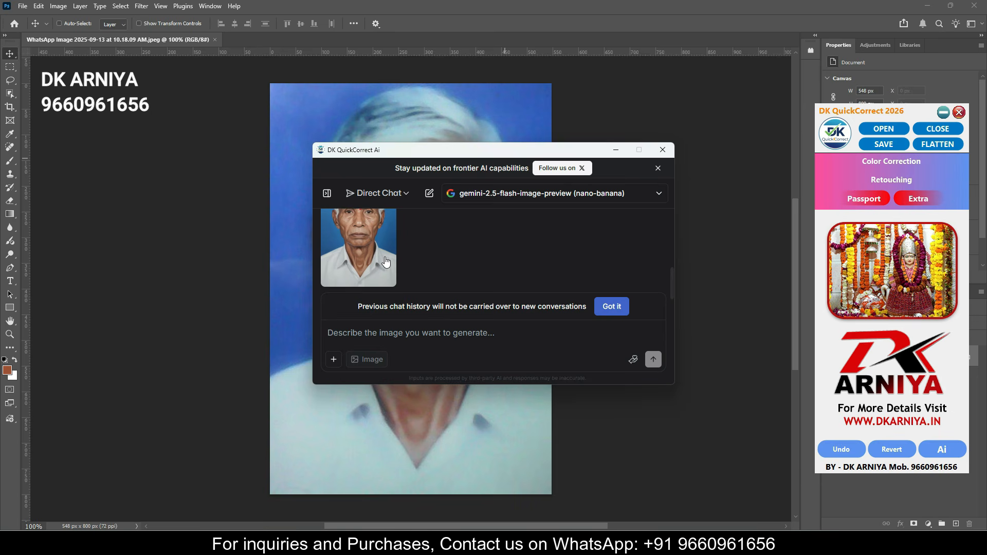
- Download the generated 8k portrait and tile it vertically beside the original WhatsApp portrait in Photoshop
click(343, 281)
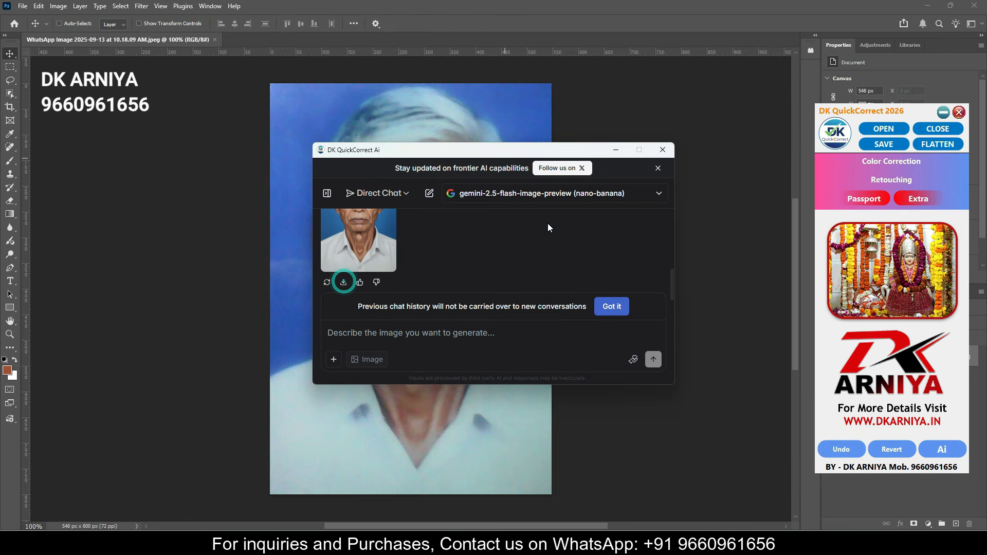
click(616, 150)
click(484, 193)
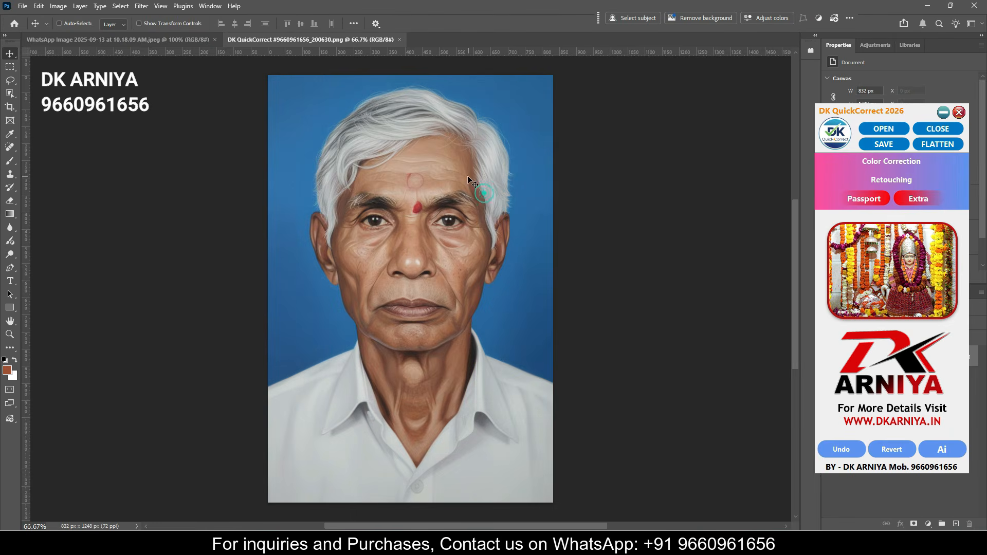
click(208, 6)
mouse_move(221, 18)
click(387, 19)
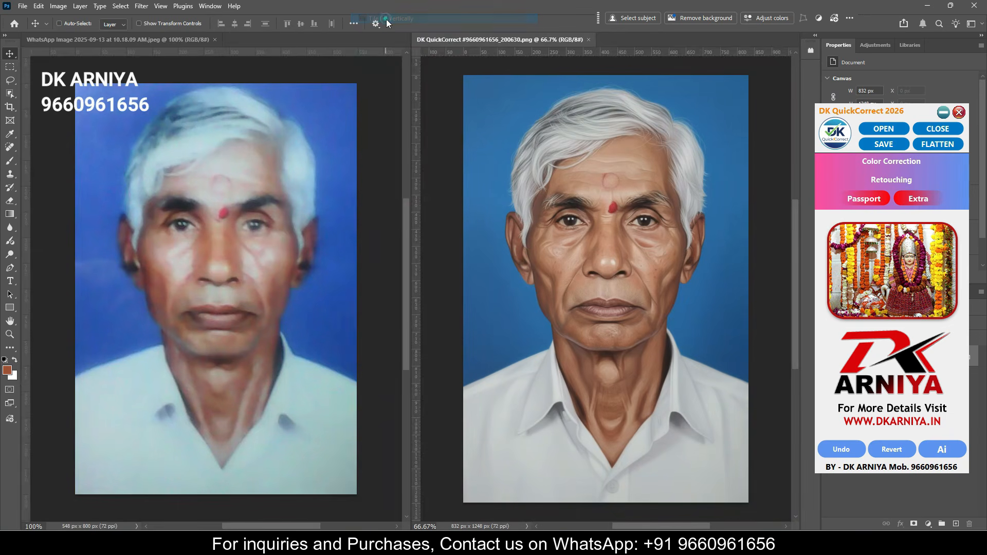
- Compare the man's face in the original and generated portraits, both up close and as whole pictures
scroll(209, 293, up, 4)
scroll(465, 247, up, 3)
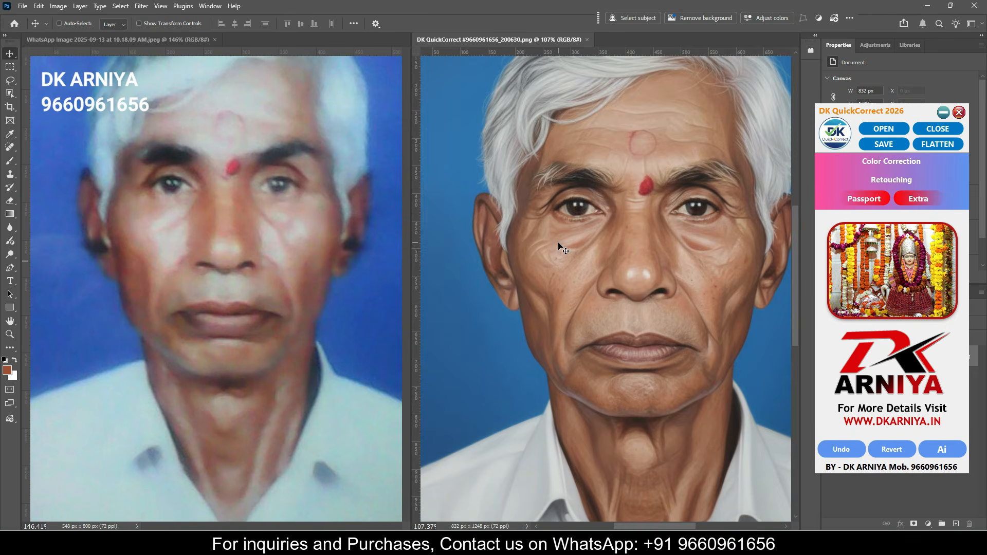
scroll(214, 238, down, 4)
click(572, 228)
scroll(554, 195, down, 3)
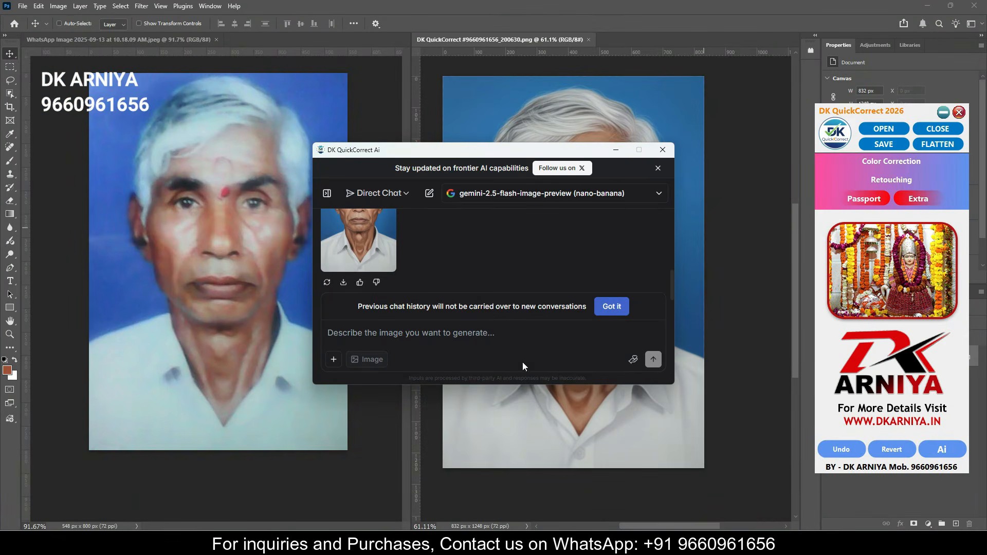
- Generate an AI edit of the seated couple photo 15.jpg with the prompt "change background beautiful palace"
mouse_move(598, 542)
click(596, 460)
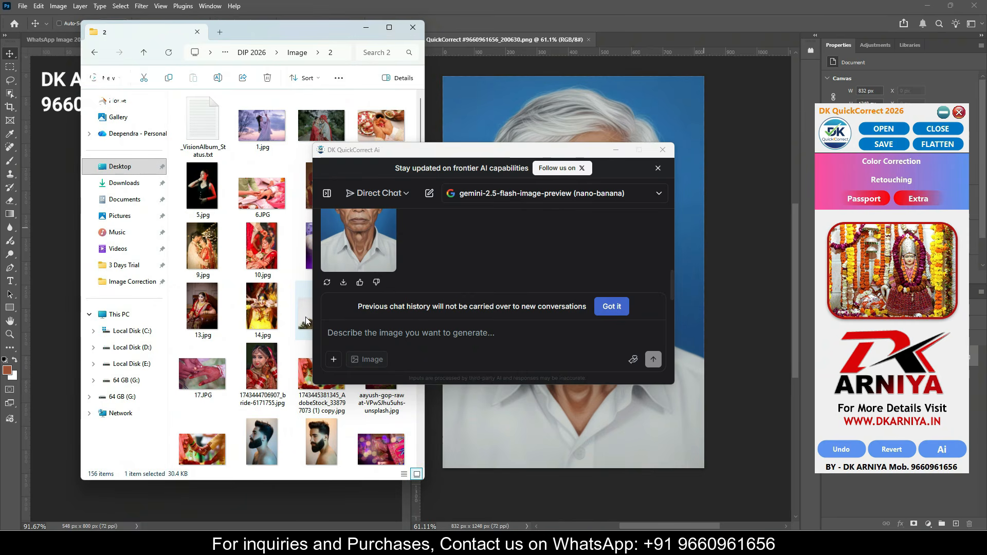
drag(306, 313, 369, 331)
click(371, 345)
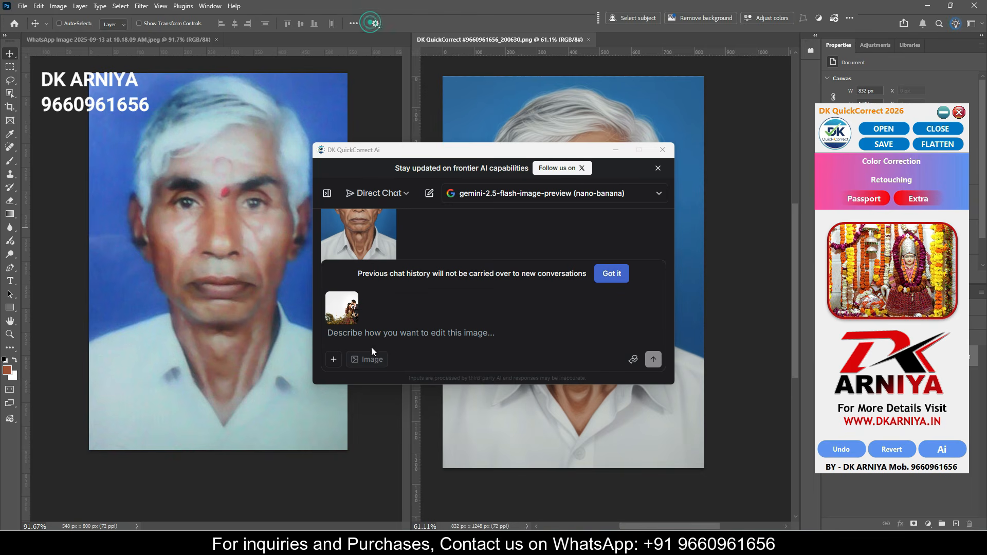
text(change ba)
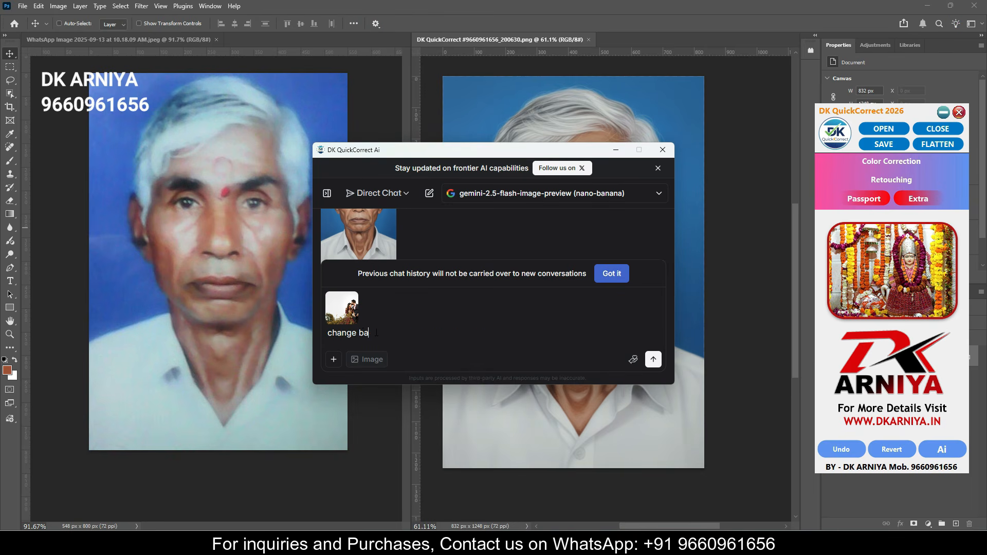
text(ckground beautiful palace)
key(Return)
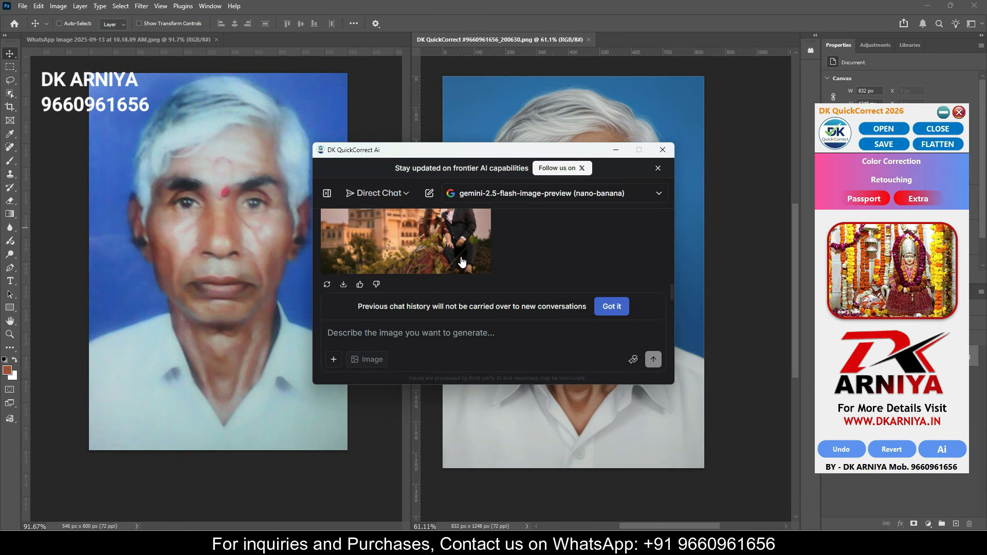
- Download the generated palace image and tile it vertically beside the original 15.jpg in Photoshop
click(344, 284)
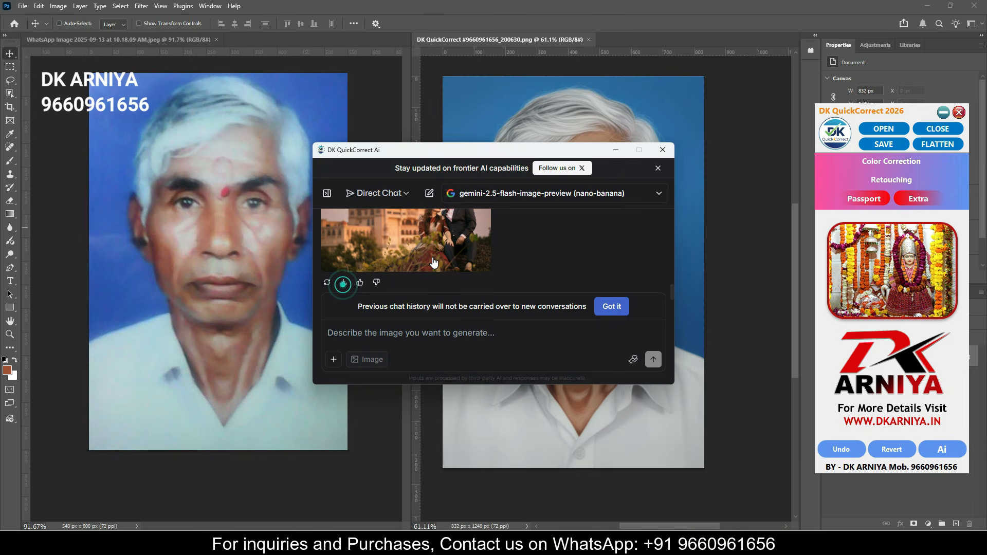
click(209, 5)
mouse_move(219, 16)
click(373, 18)
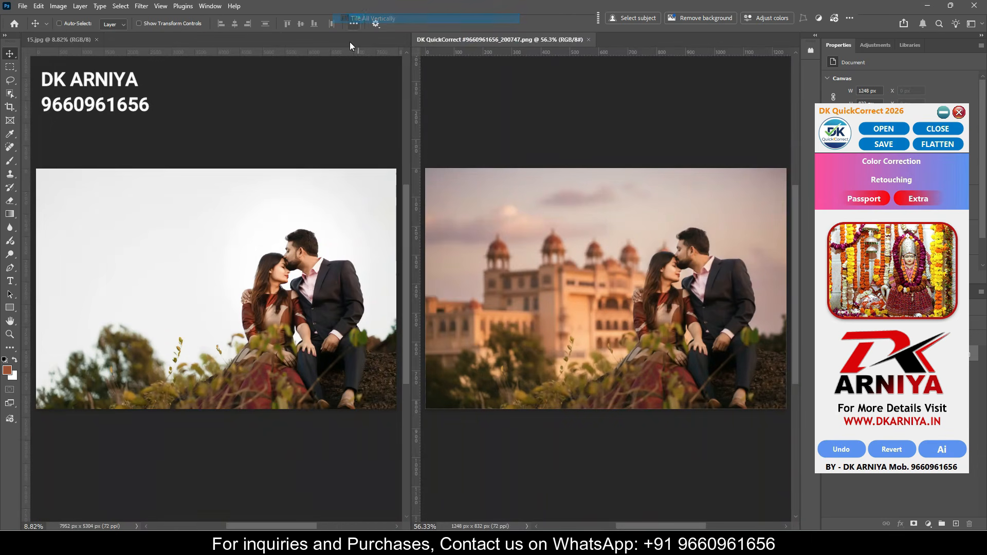
- Compare the couple in the palace image with the original 15.jpg, both up close and as whole pictures
scroll(617, 280, up, 3)
scroll(263, 262, up, 4)
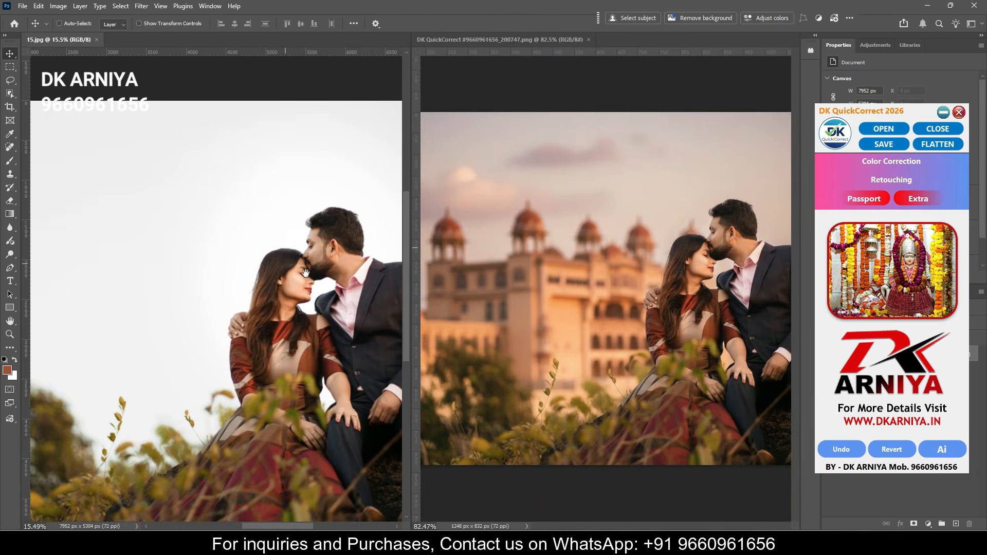
scroll(305, 272, down, 5)
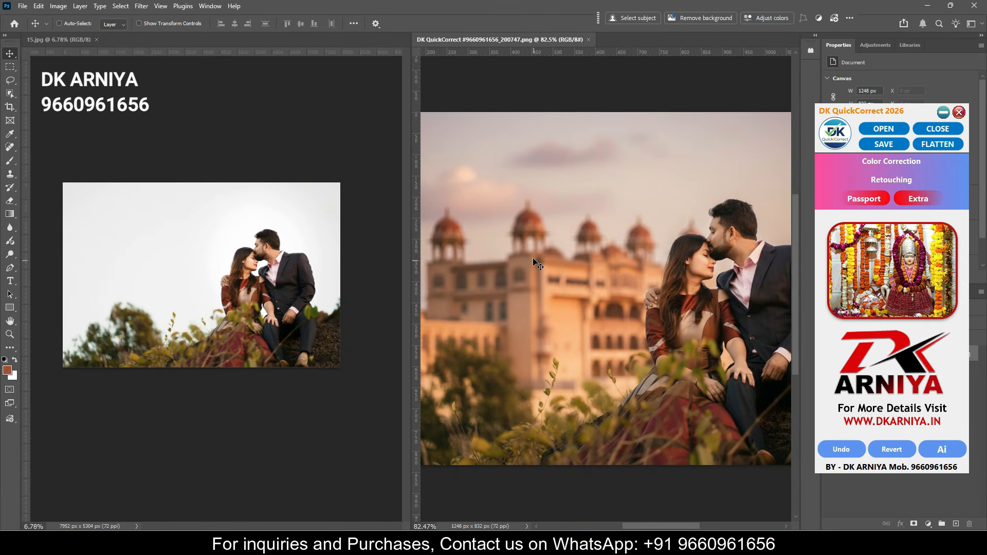
scroll(534, 261, down, 4)
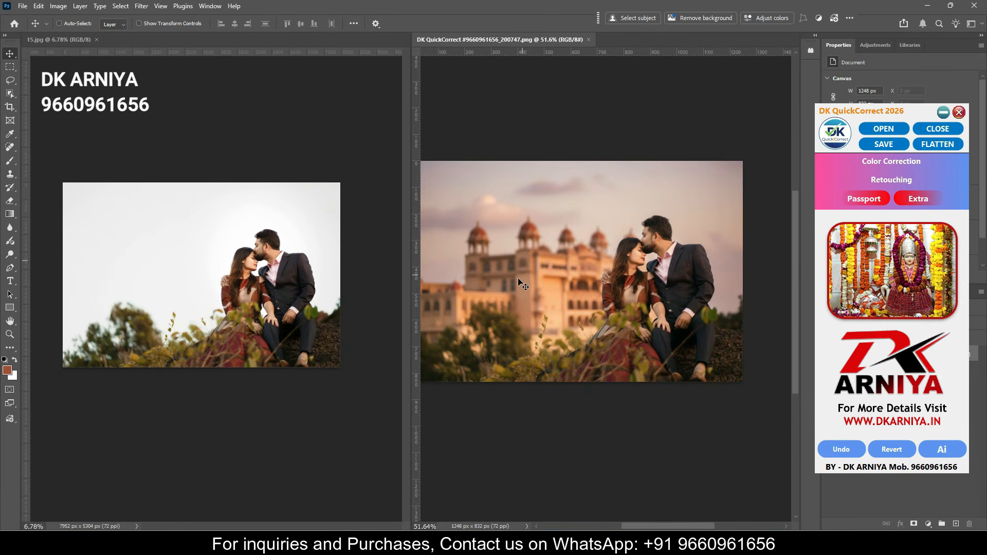
- Generate an AI edit of the couple photo DSC_6121.jpg with the prompt "change background winter session"
mouse_move(710, 543)
click(735, 486)
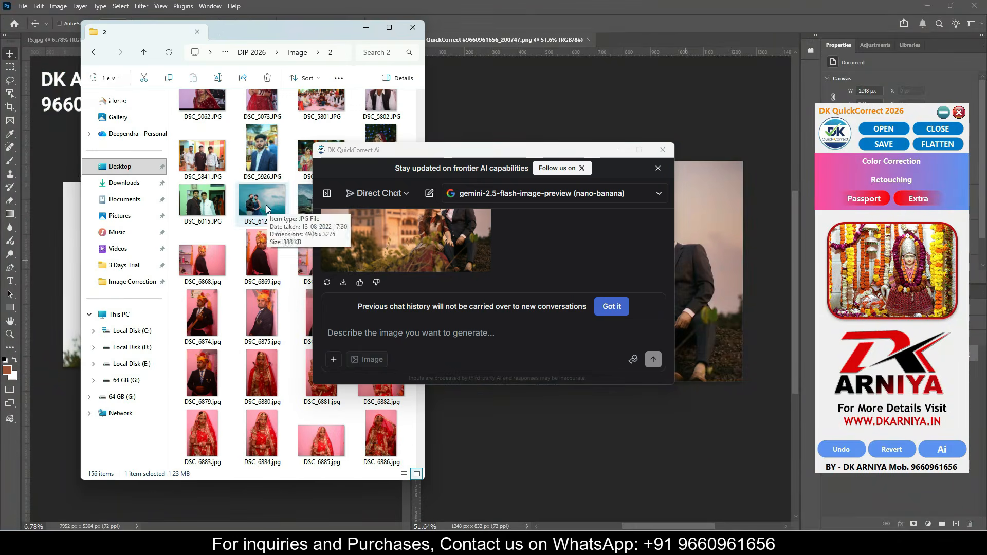
drag(261, 204, 395, 343)
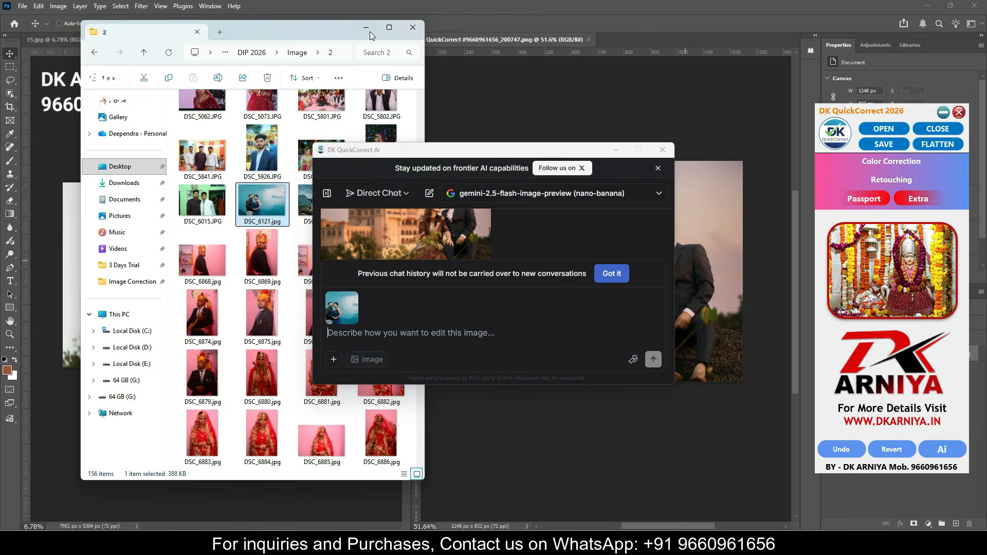
click(387, 330)
text(change backgroun)
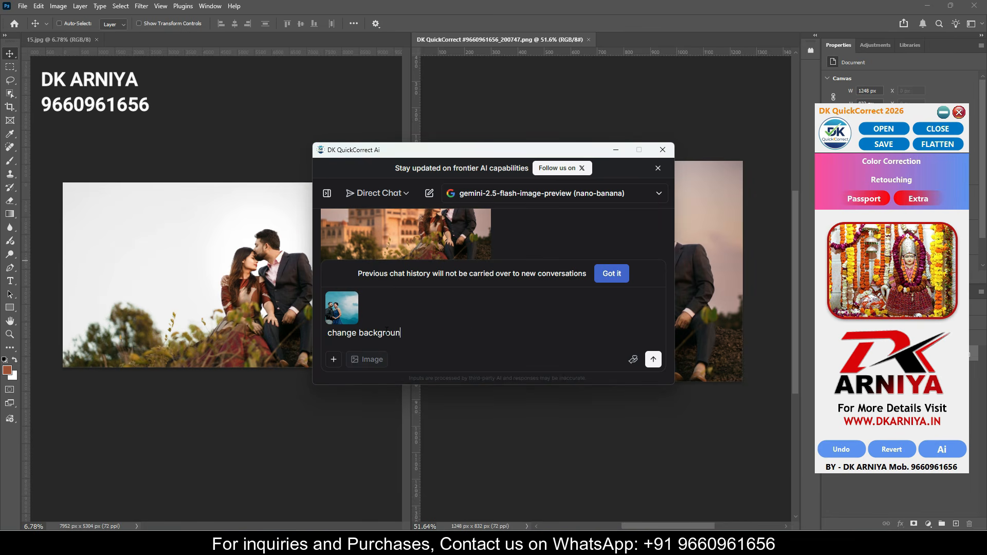
text(d winter sessionn)
click(654, 360)
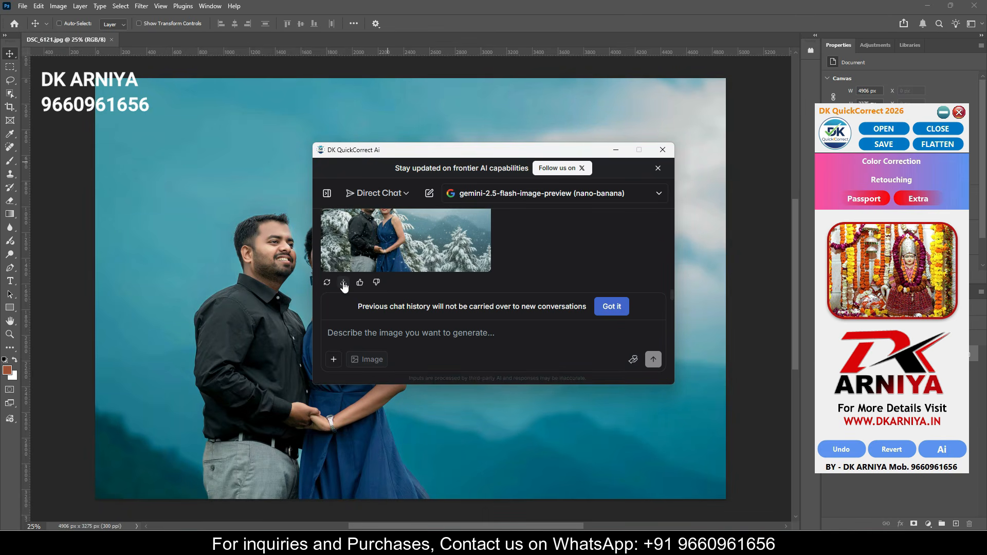
- Download the generated snowy image and tile it vertically beside the original DSC_6121.jpg in Photoshop
click(432, 238)
click(615, 150)
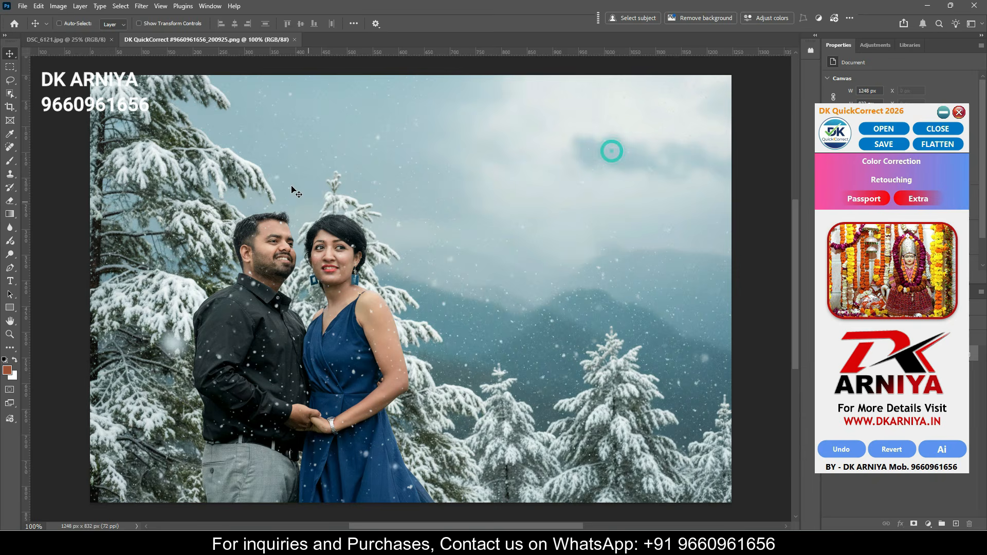
click(210, 6)
mouse_move(231, 20)
click(372, 18)
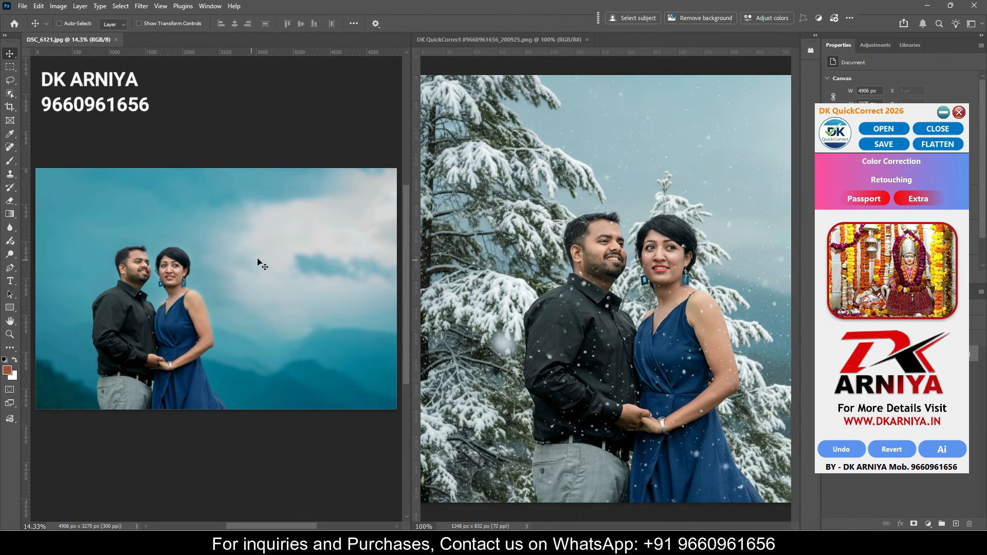
- Compare the snowy winter image with the original DSC_6121.jpg at different magnifications
click(522, 219)
key(ctrl+0)
scroll(528, 252, up, 2)
scroll(528, 252, down, 2)
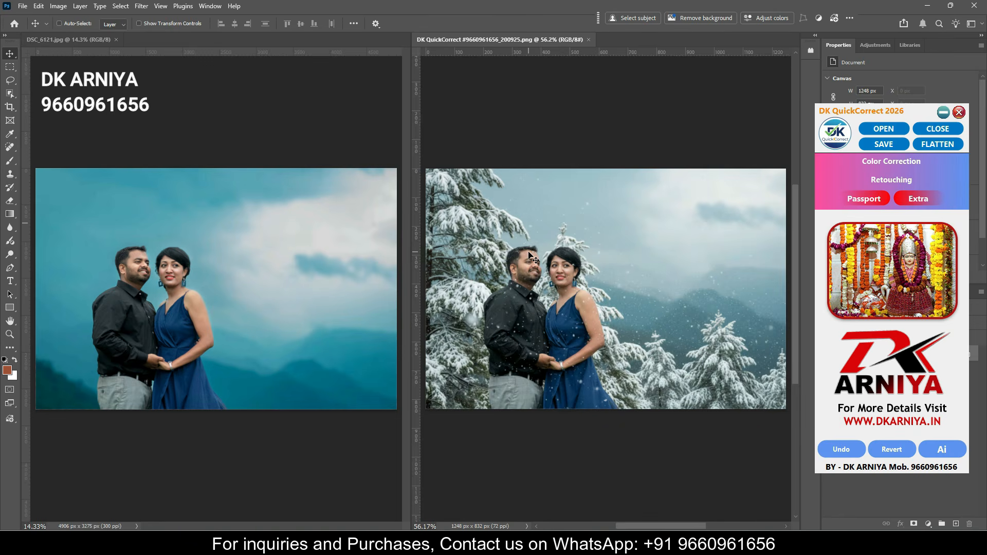
click(212, 291)
scroll(173, 276, up, 4)
click(551, 314)
scroll(549, 310, down, 1)
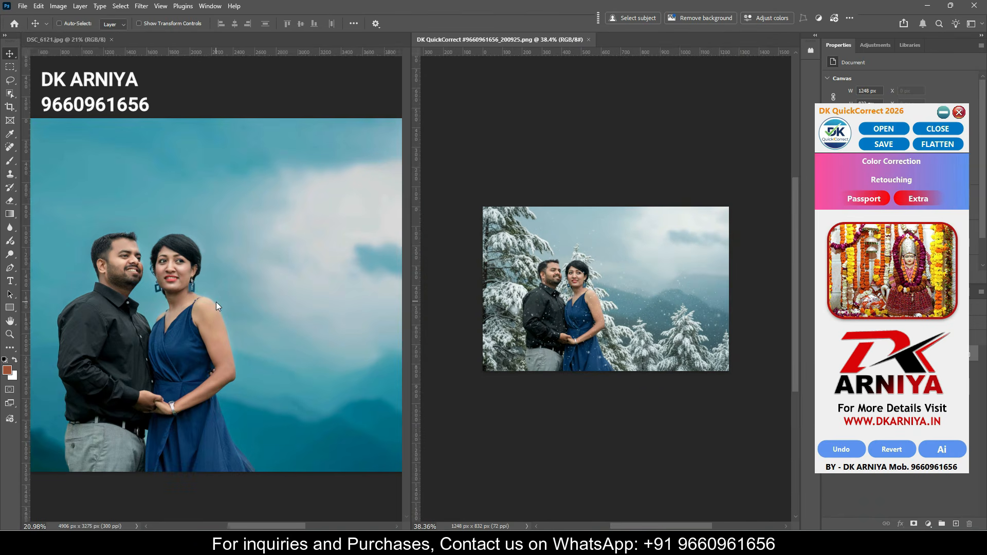
click(211, 302)
scroll(208, 301, down, 4)
- Bring the DK QuickCorrect 2026 panel over the two photos and show its Color Correction tools
drag(924, 108, 430, 114)
click(409, 150)
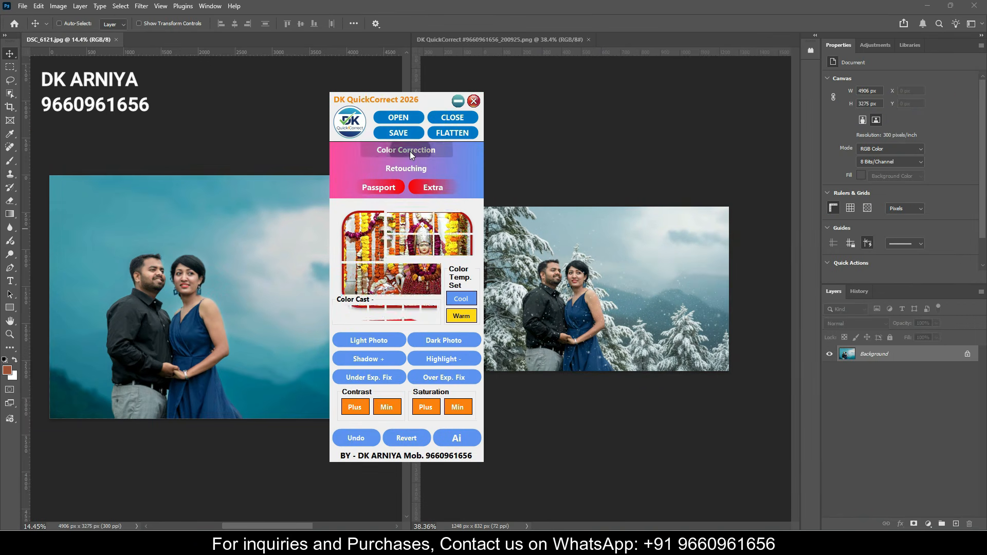